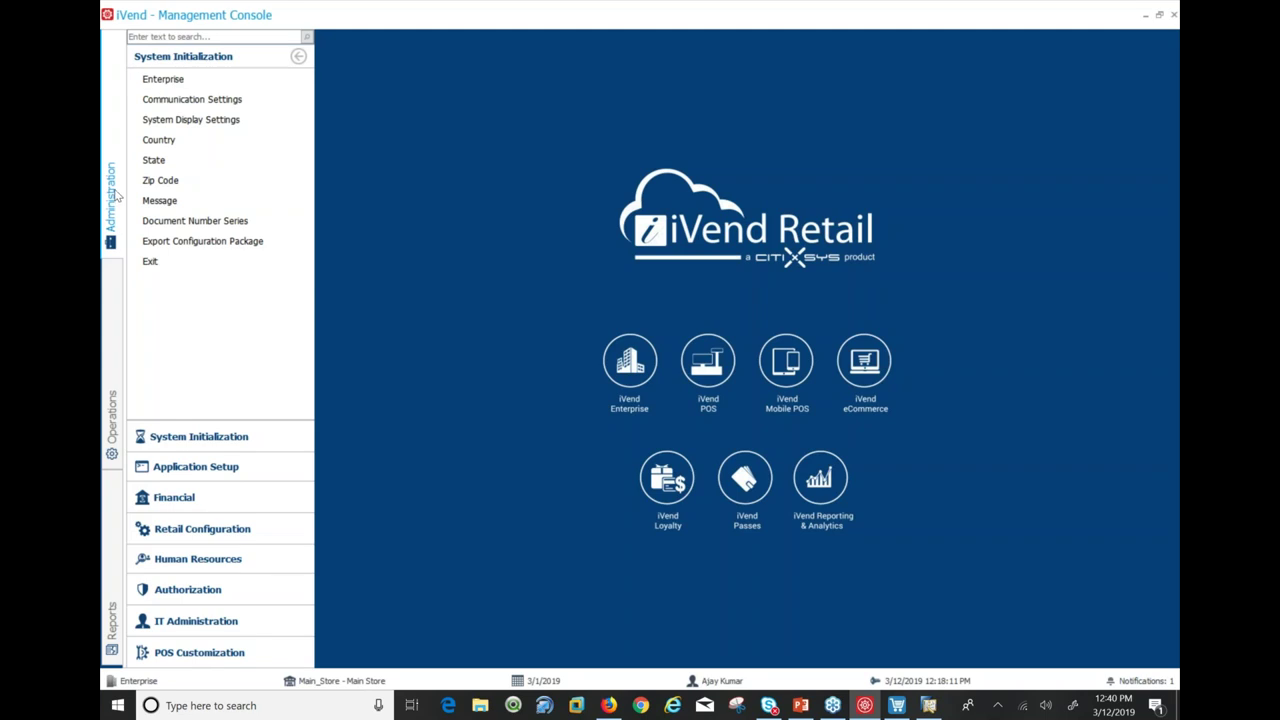
# - Open the Enterprise settings for company ACME Retail under System Initialization
pyautogui.click(172, 79)
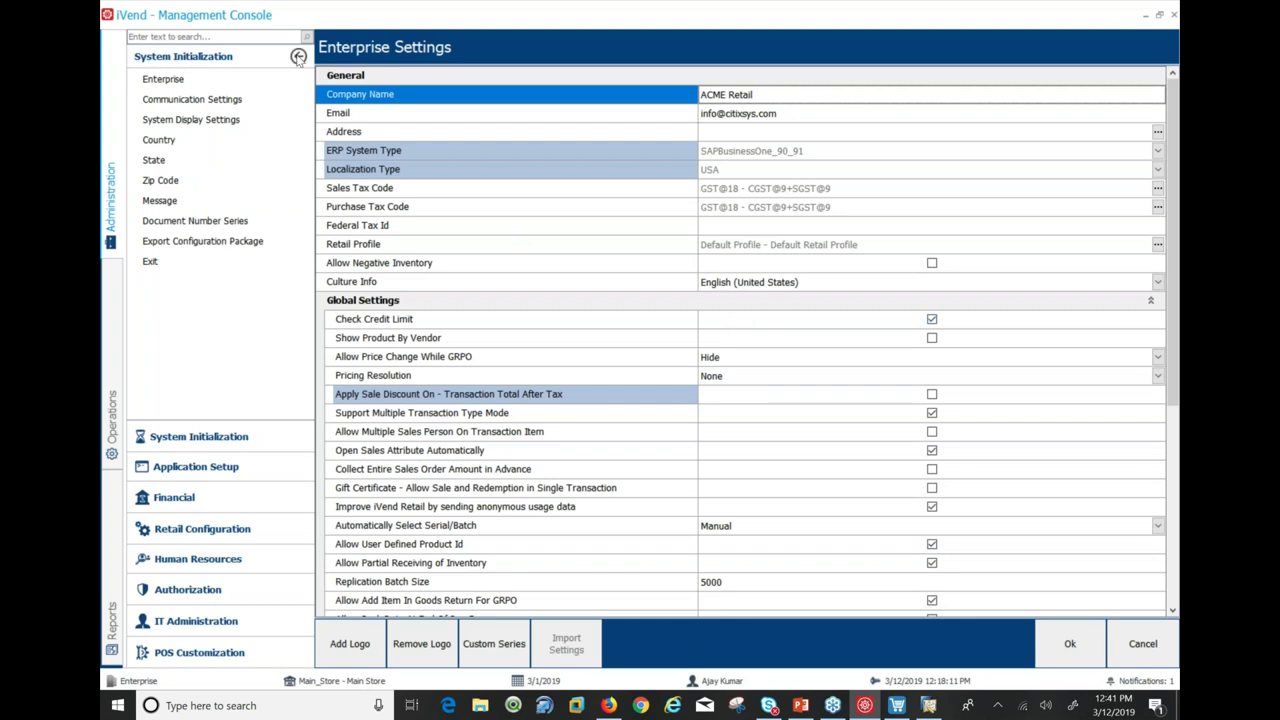
# - Collapse the System Initialization navigation pane to widen the Enterprise Settings form
pyautogui.click(298, 57)
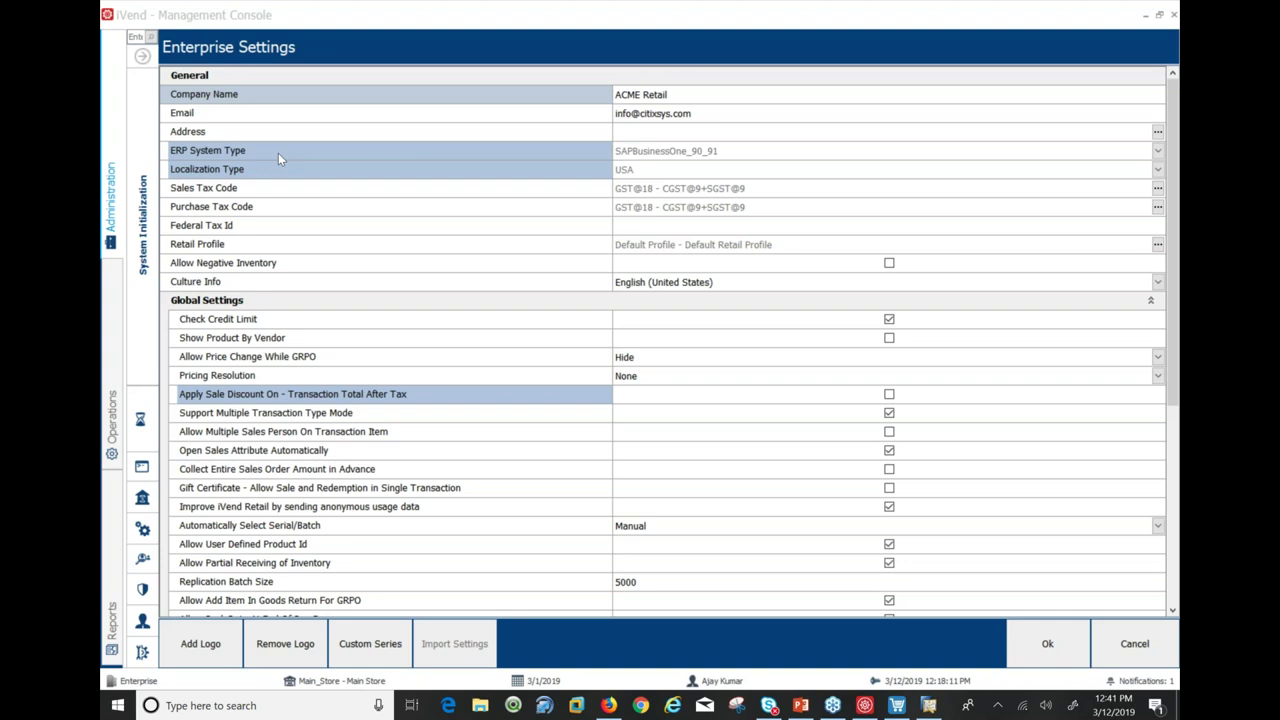
pyautogui.click(699, 157)
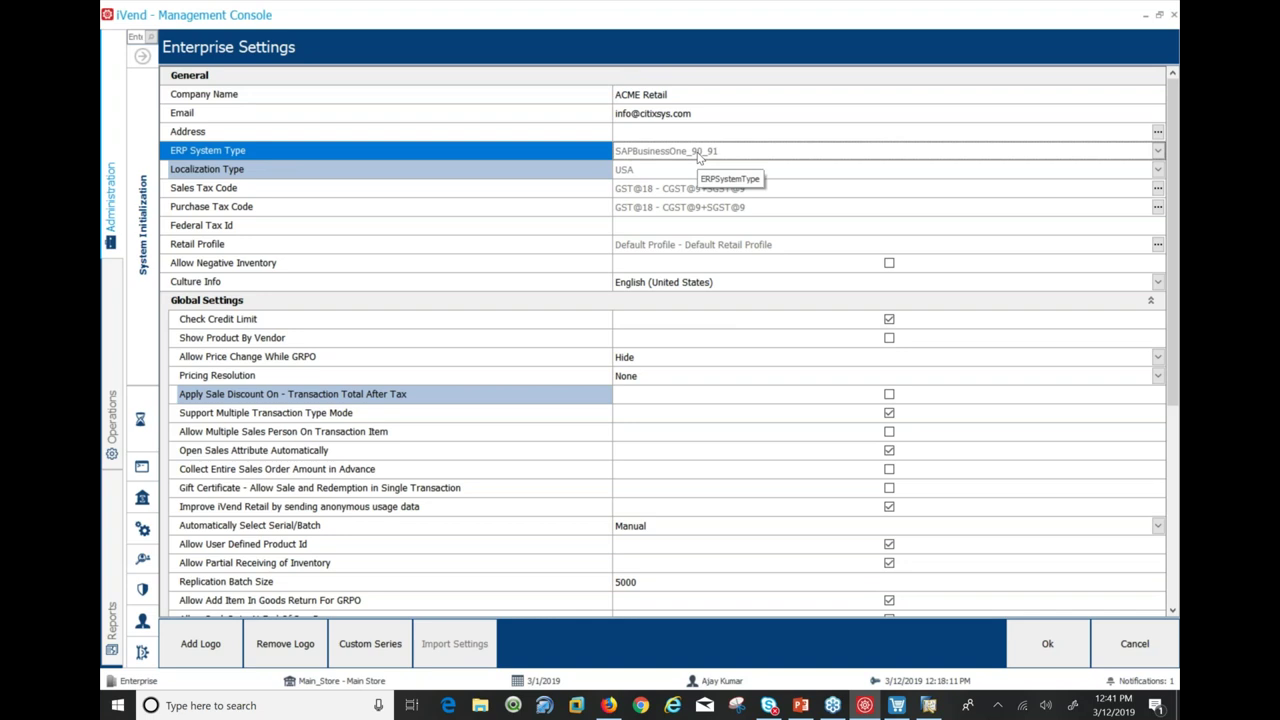
pyautogui.click(522, 172)
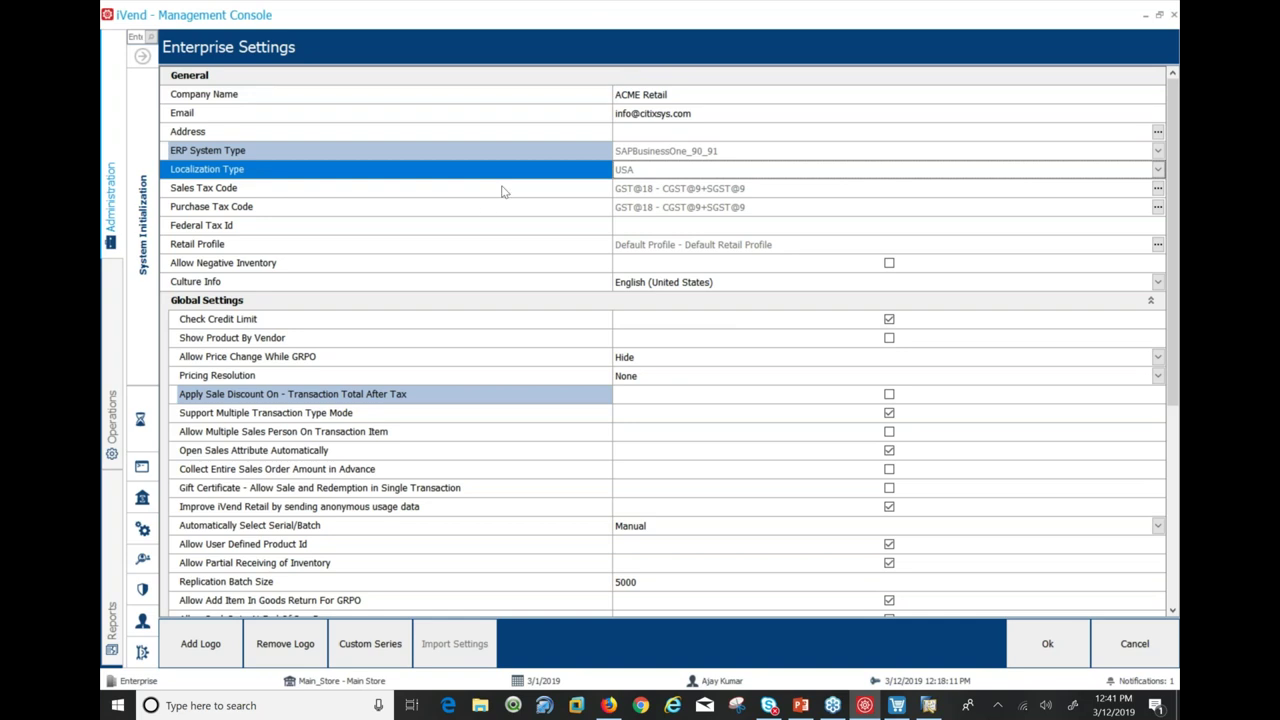
pyautogui.click(503, 190)
pyautogui.click(496, 211)
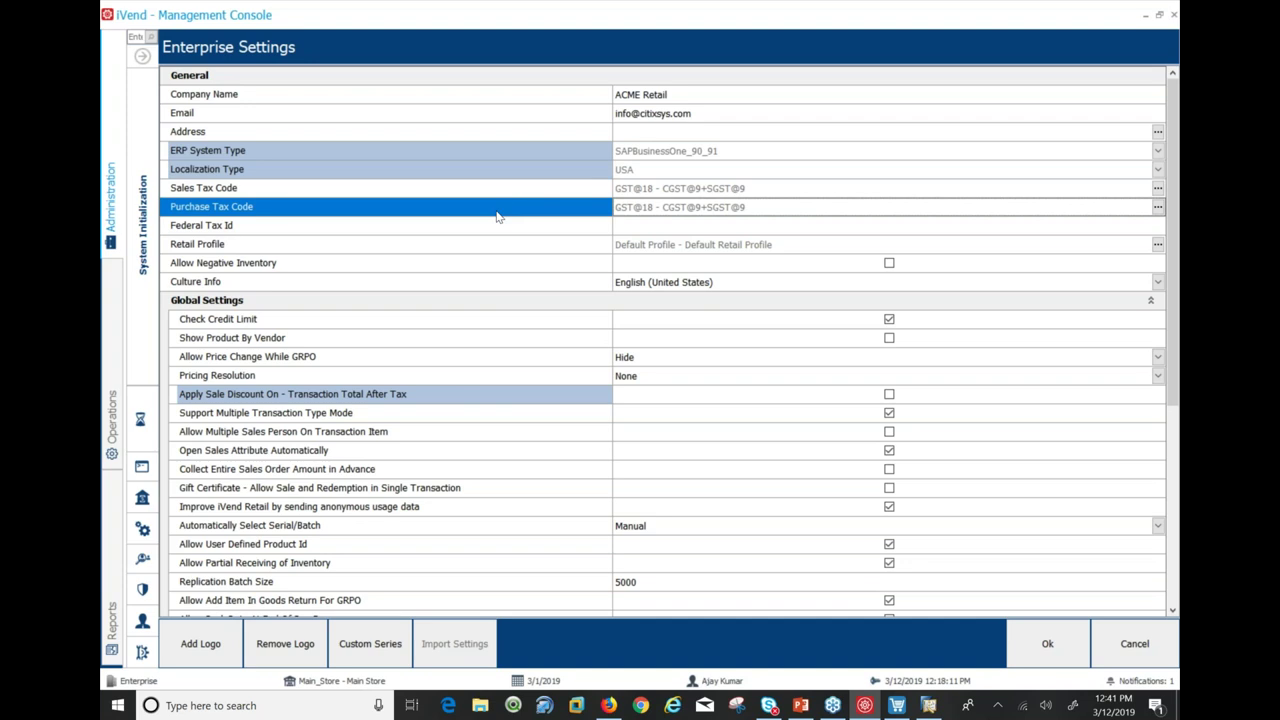
pyautogui.click(545, 191)
pyautogui.click(547, 210)
pyautogui.click(334, 246)
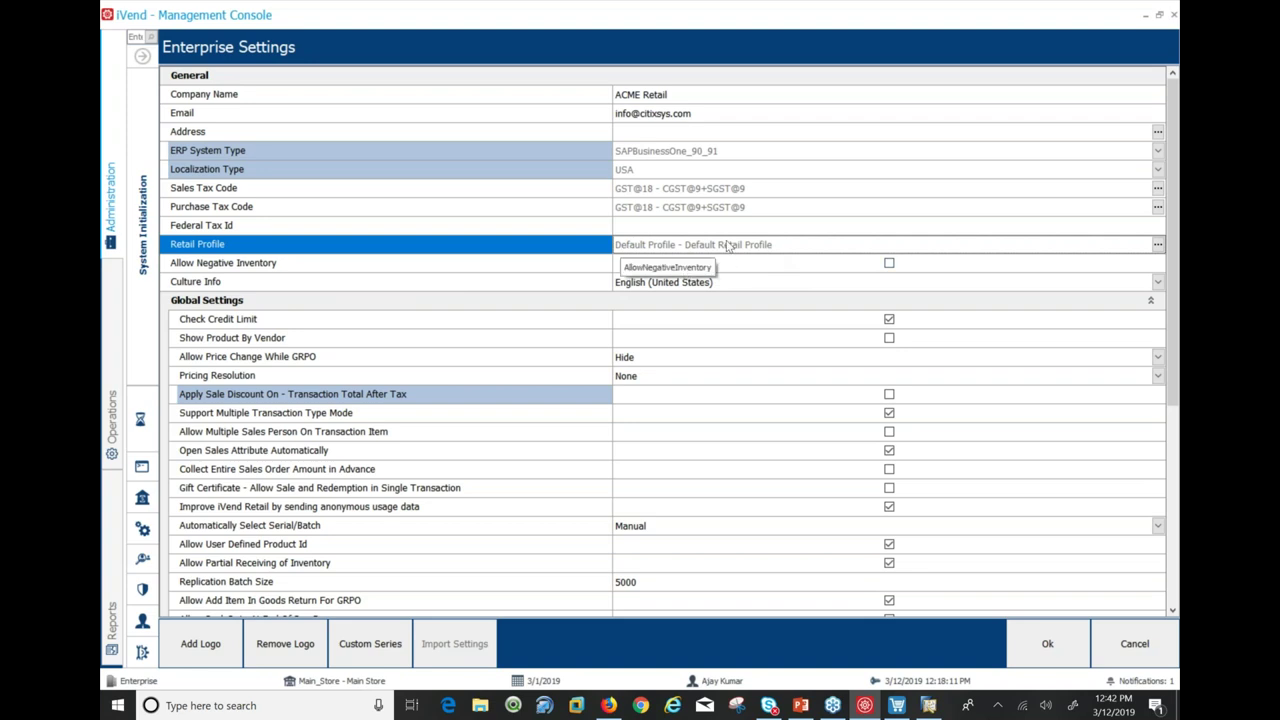
pyautogui.click(277, 266)
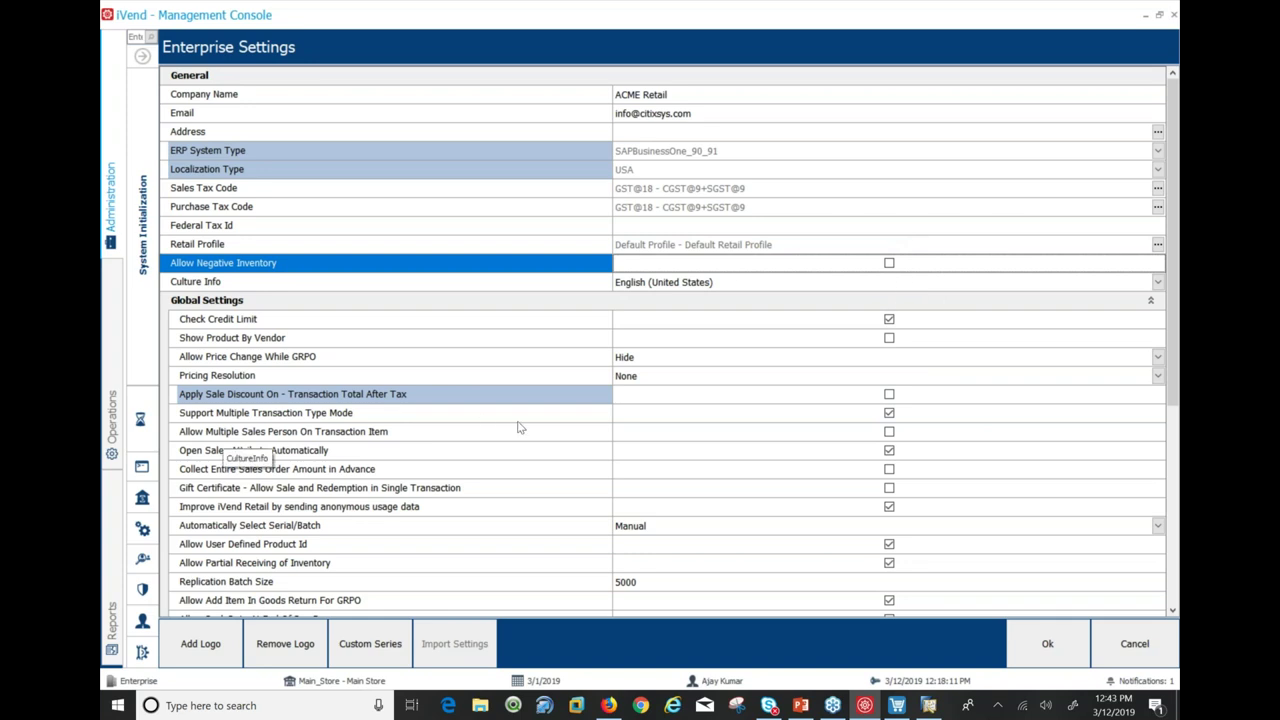
# - Toggle Allow Negative Inventory twice, declining to apply the change to all warehouses each time
pyautogui.click(890, 263)
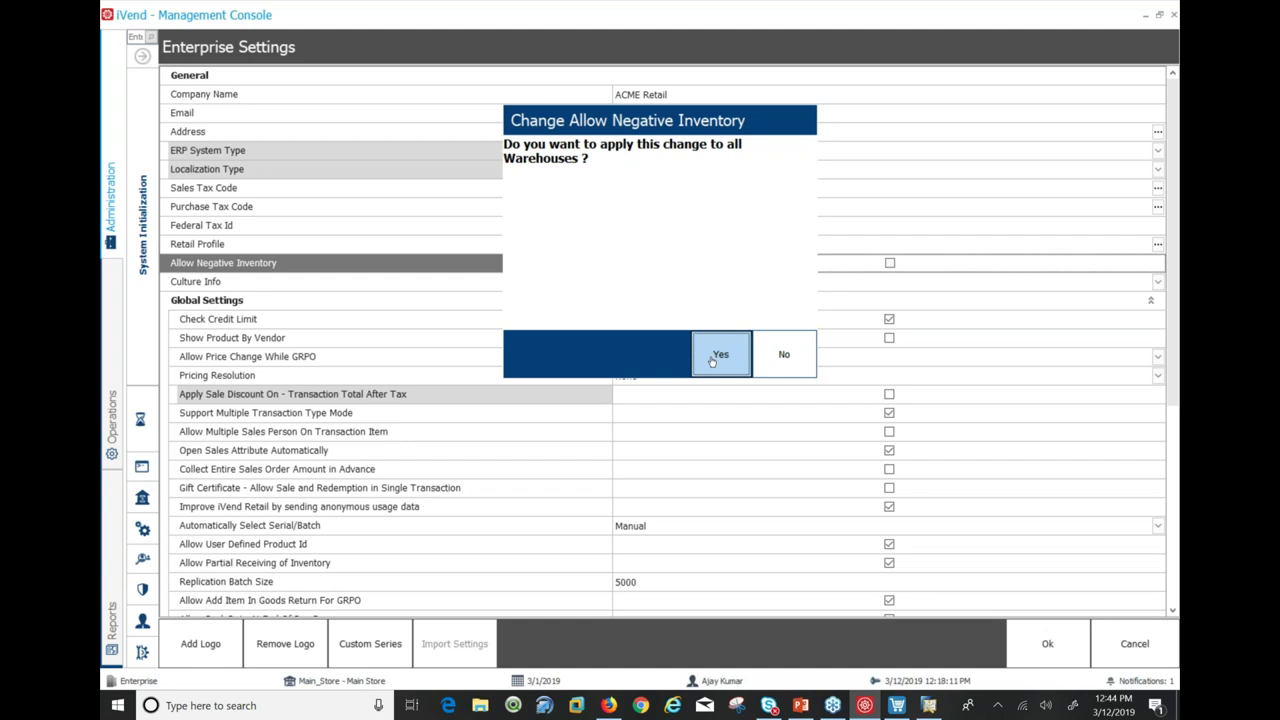
pyautogui.click(784, 355)
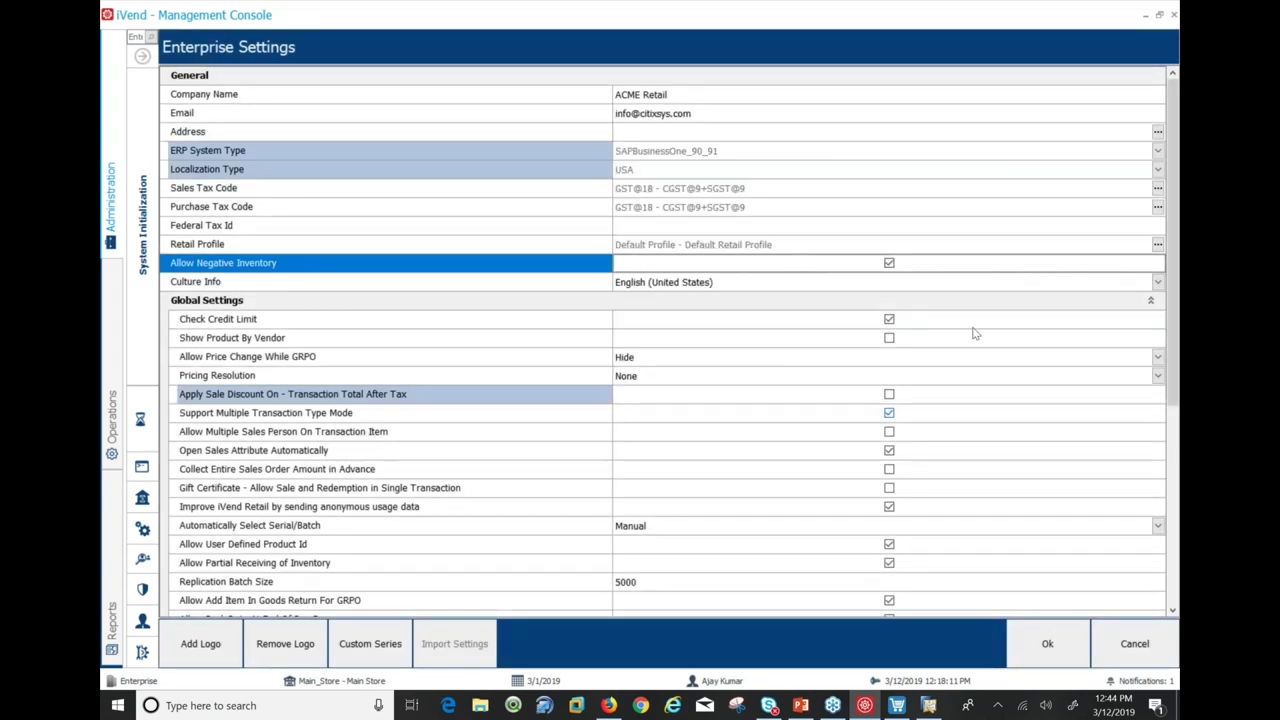
pyautogui.click(889, 263)
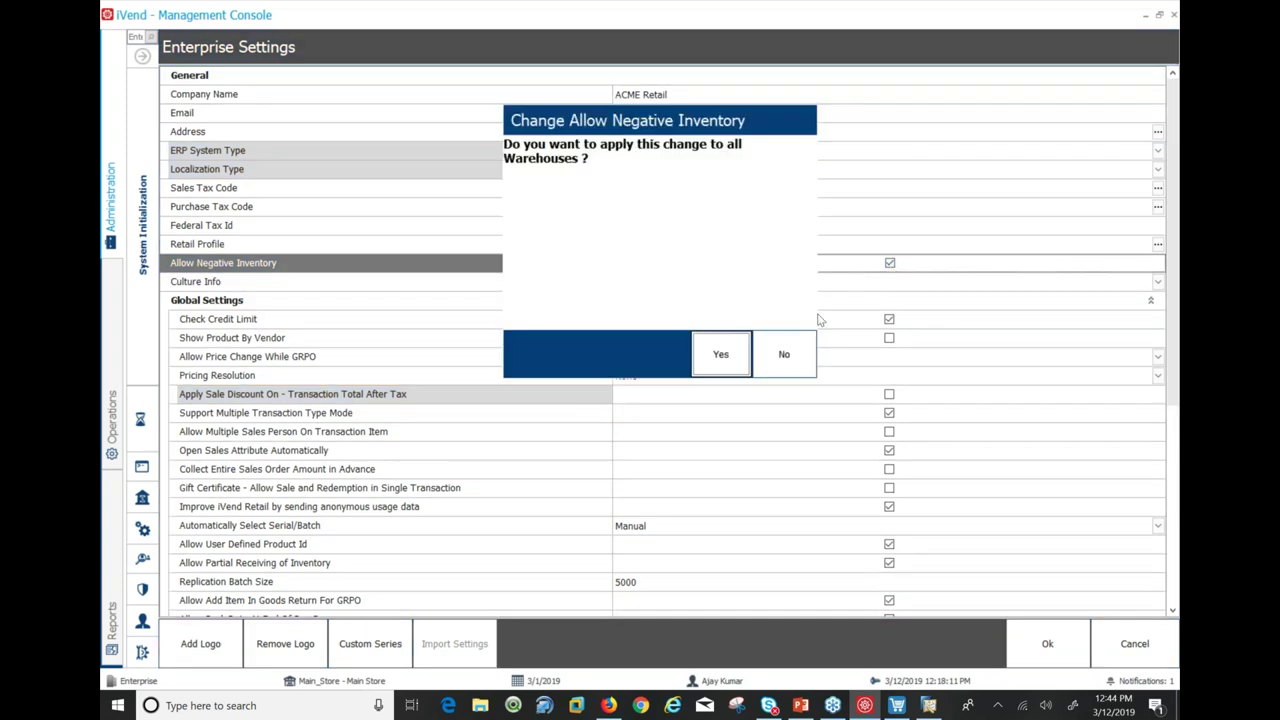
pyautogui.click(784, 355)
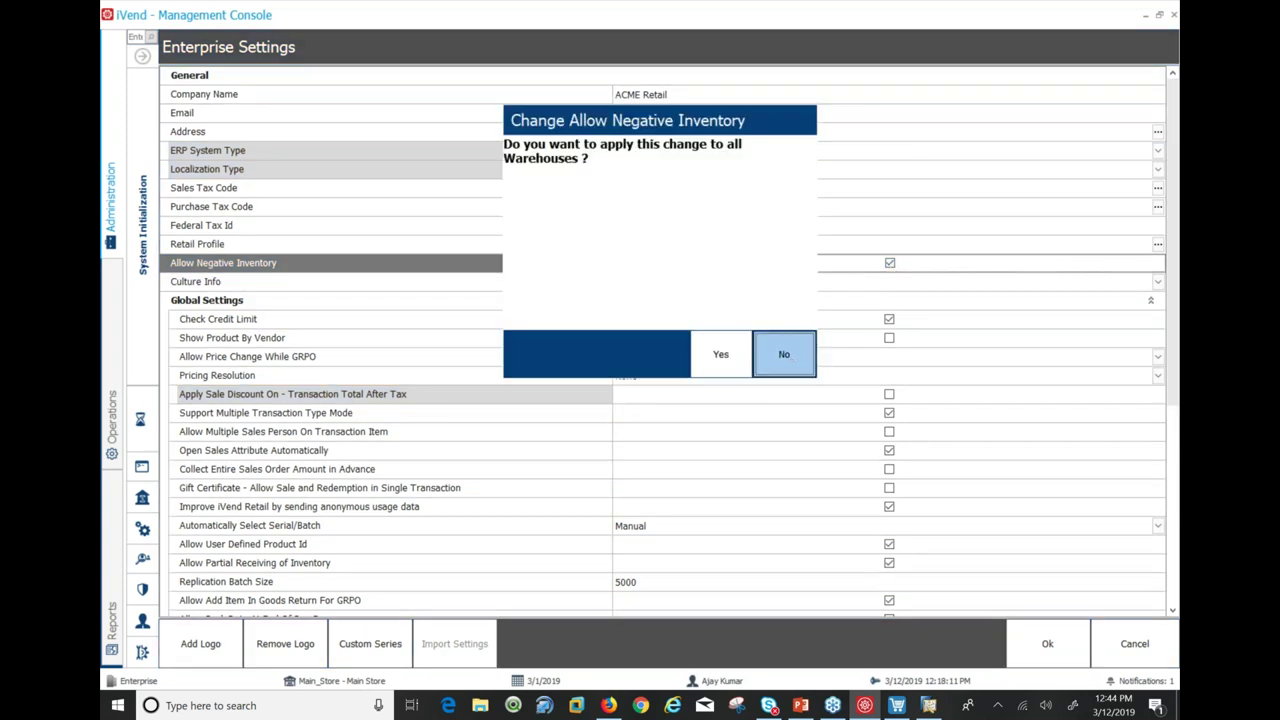
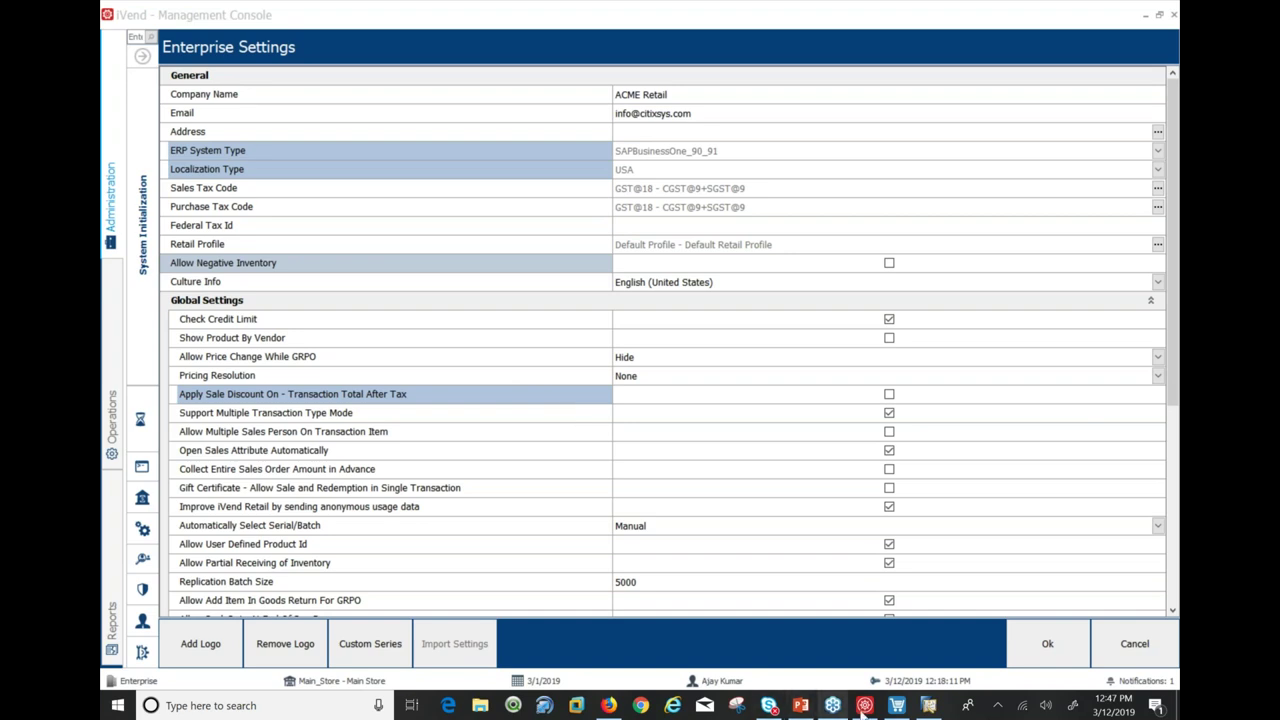
# - Bring up the ACME Retail Enterprise Settings in iVend, then switch to the PowerPoint deck
pyautogui.moveTo(865, 708)
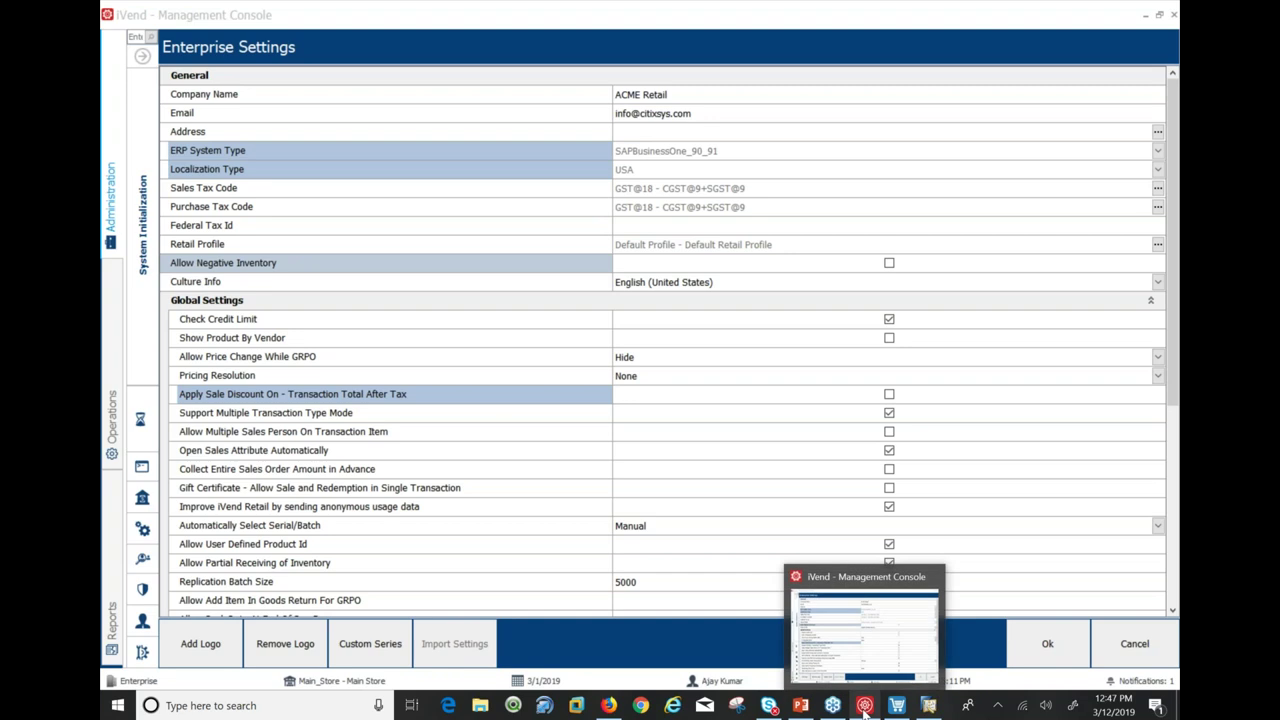
pyautogui.click(865, 706)
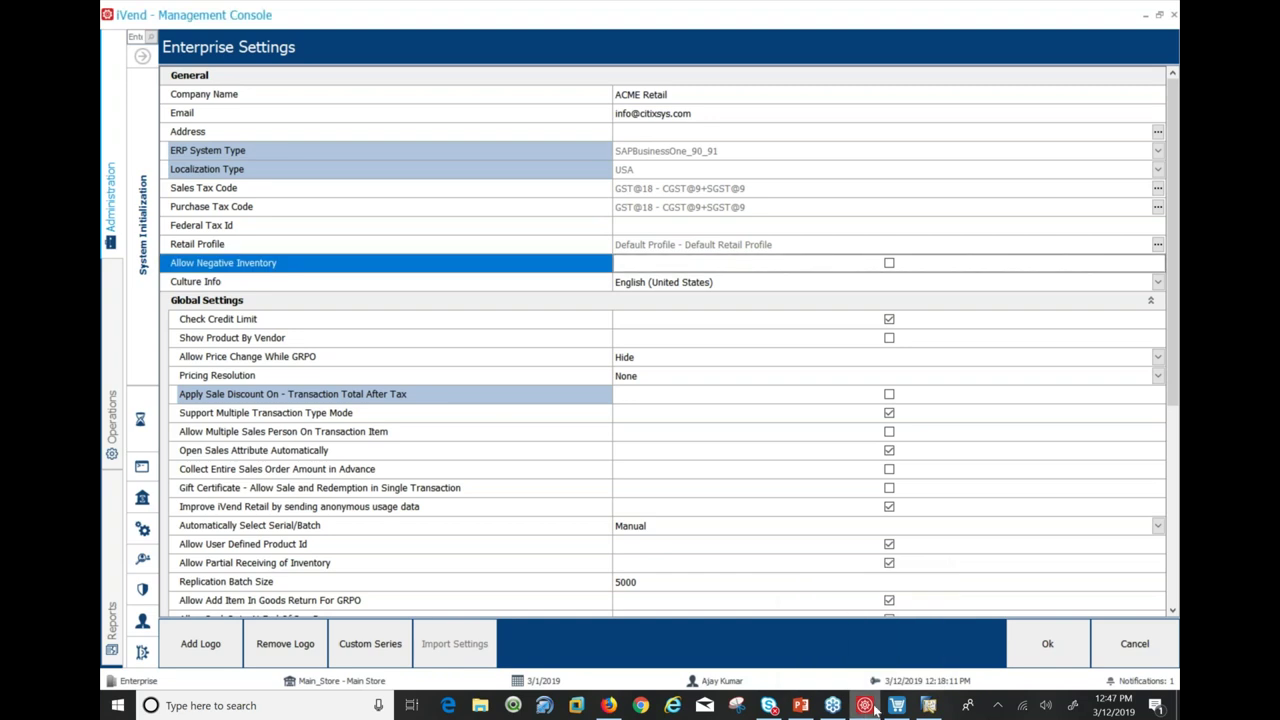
pyautogui.click(803, 708)
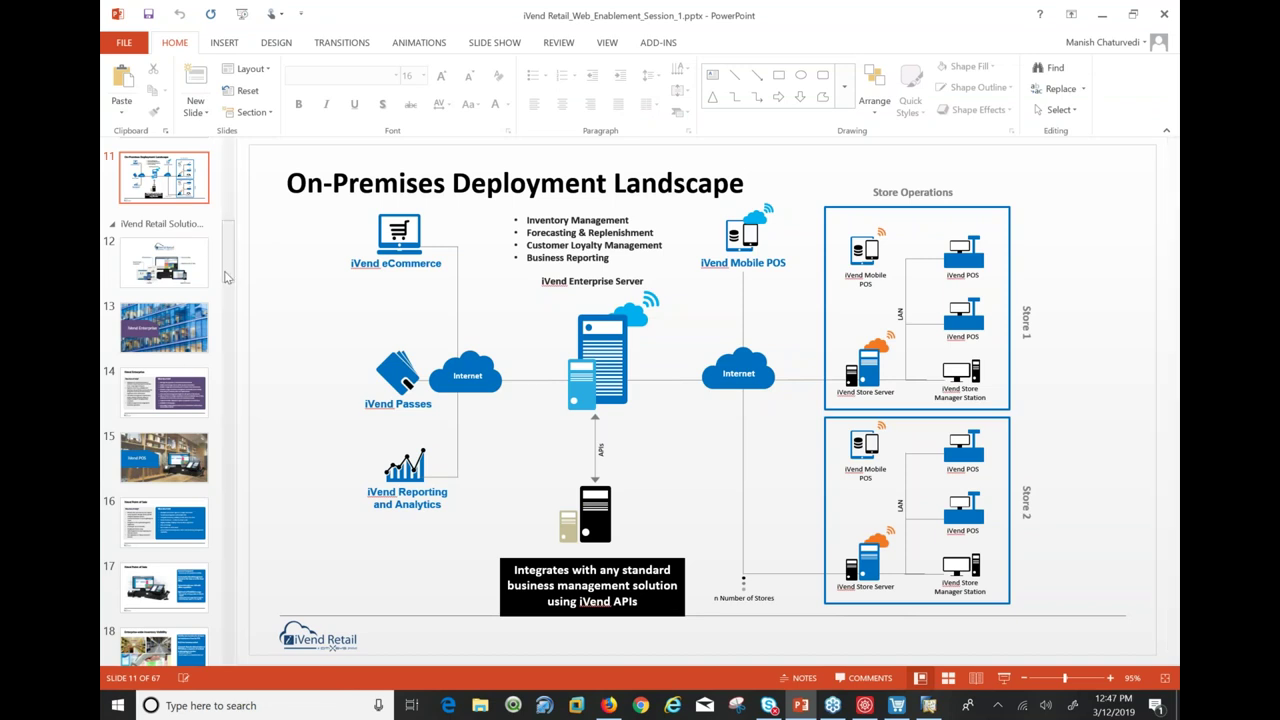
# - Show PowerPoint slide 44 with the iVend installation wizard screens, then return to Enterprise Settings
pyautogui.scroll(-5, 225, 408)
pyautogui.scroll(-20, 228, 445)
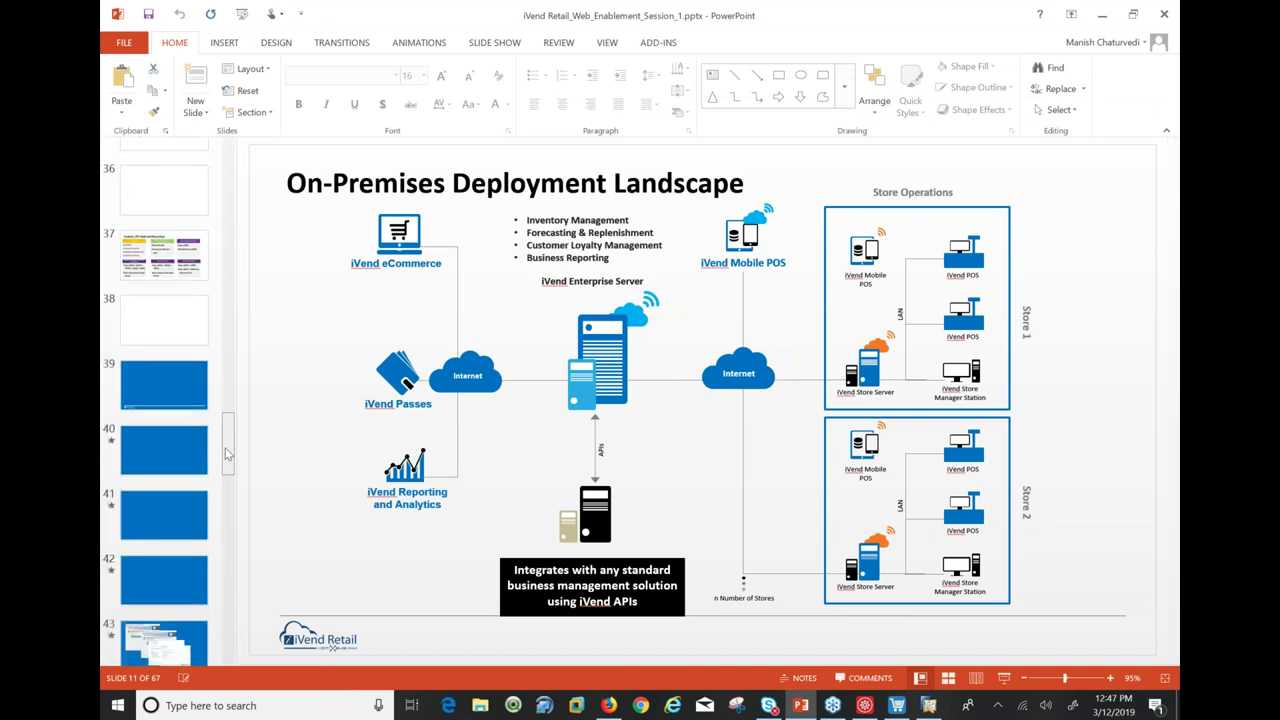
pyautogui.click(193, 466)
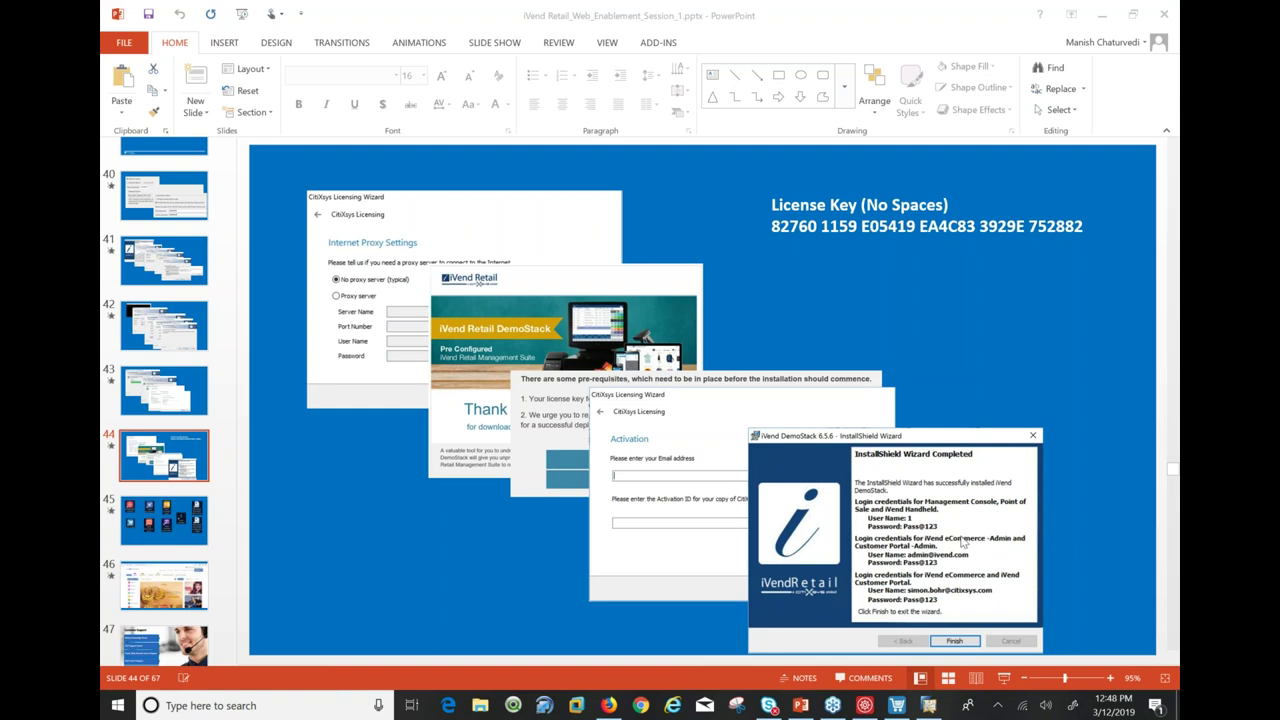
pyautogui.click(865, 705)
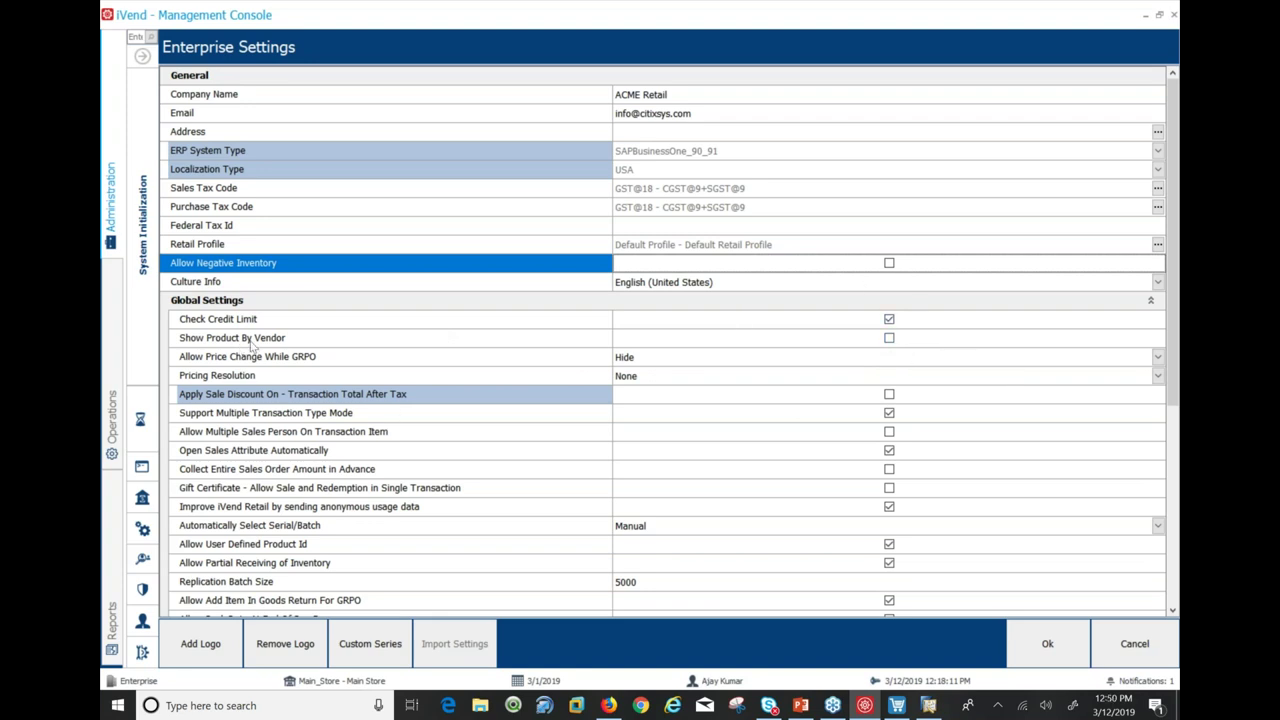
# - Review Show Product By Vendor and Allow Price Change While GRPO, keeping its value at Hide
pyautogui.click(251, 342)
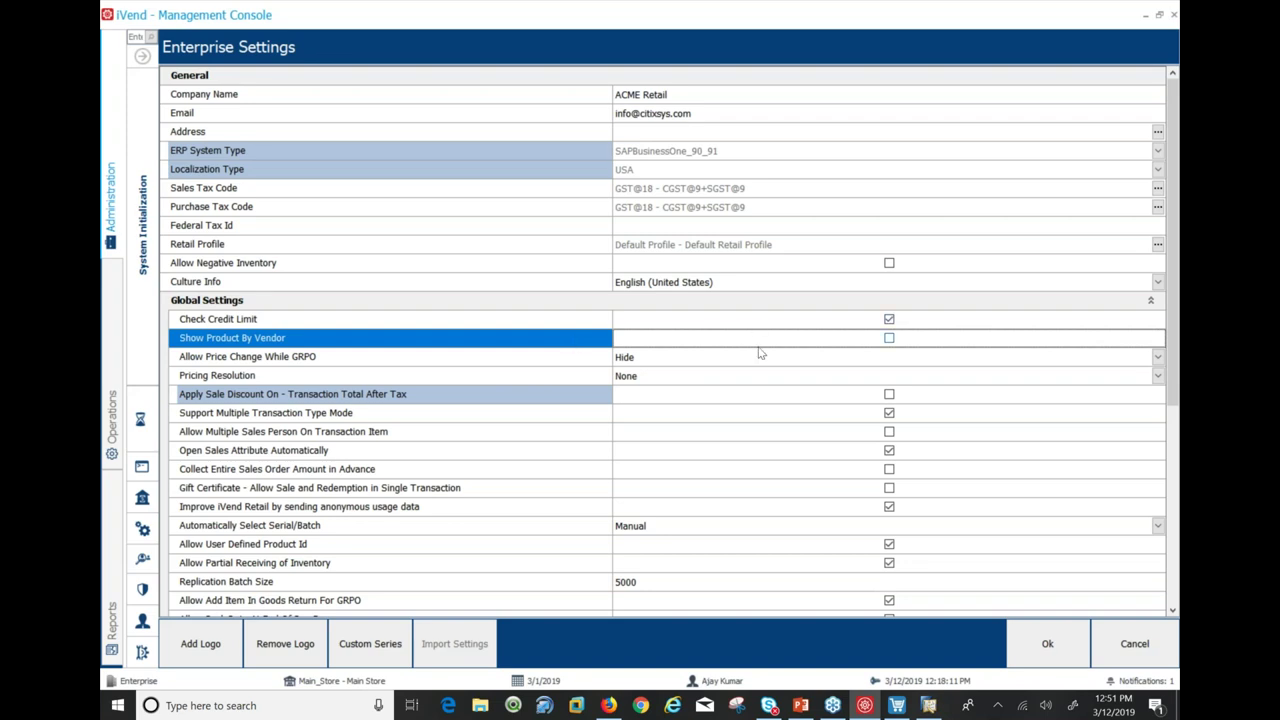
pyautogui.click(365, 363)
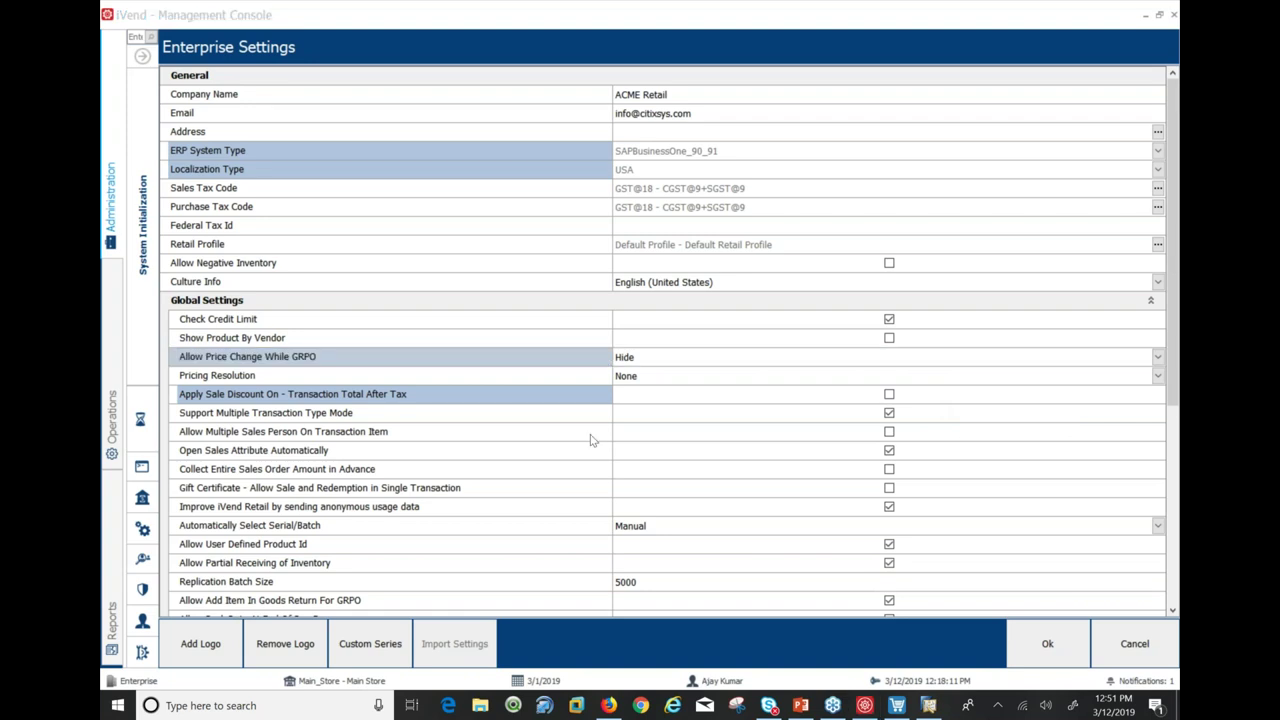
pyautogui.click(1157, 357)
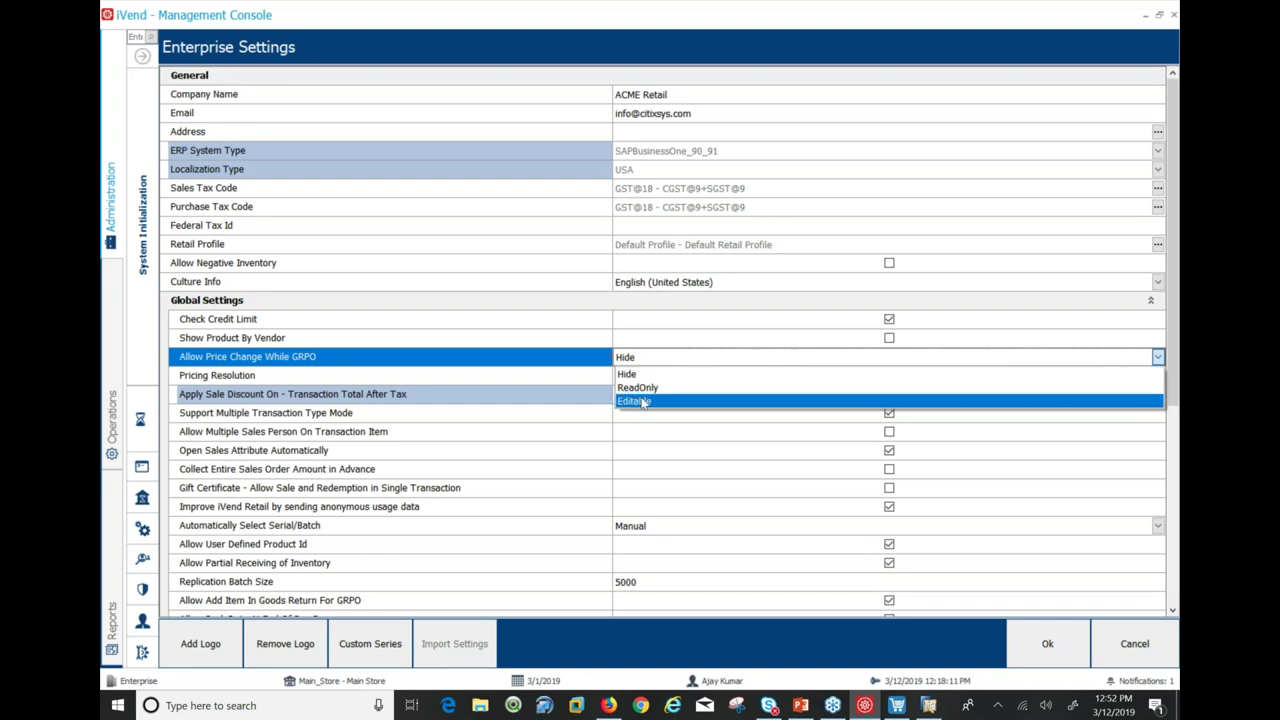
pyautogui.click(511, 352)
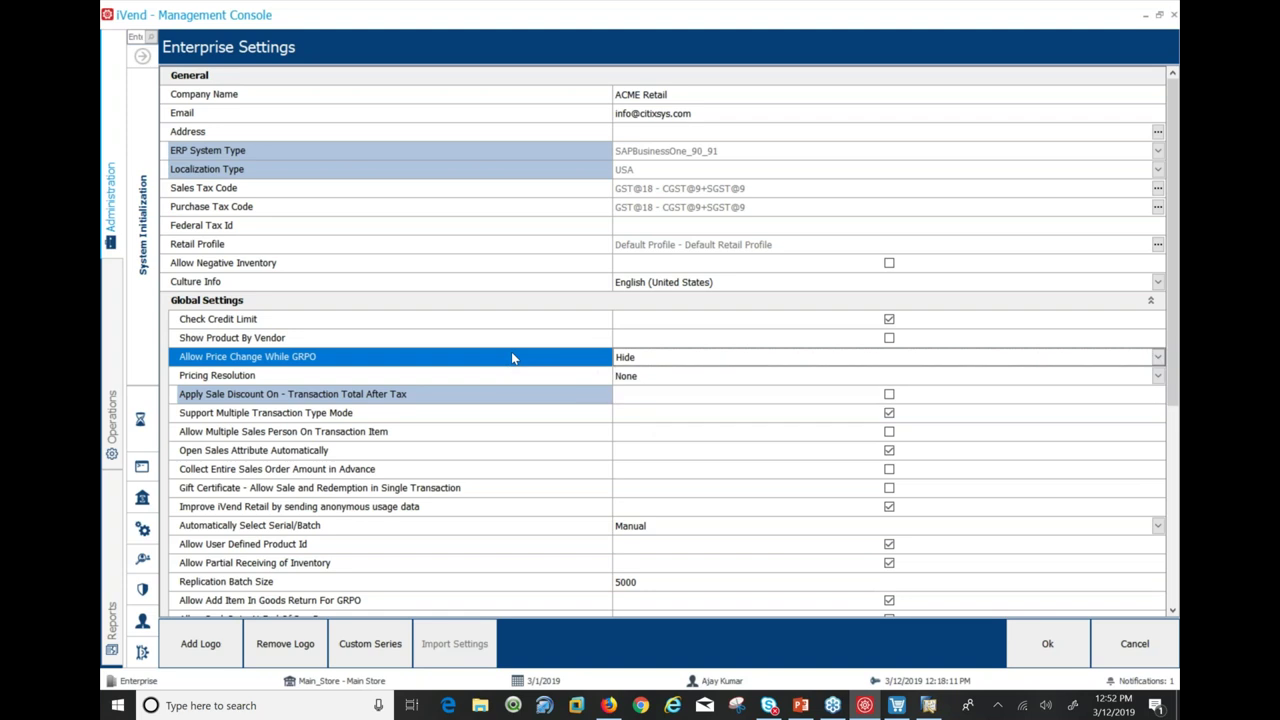
# - Inspect the Pricing Resolution choices, leaving None, and review the sale discount after tax setting
pyautogui.click(1158, 376)
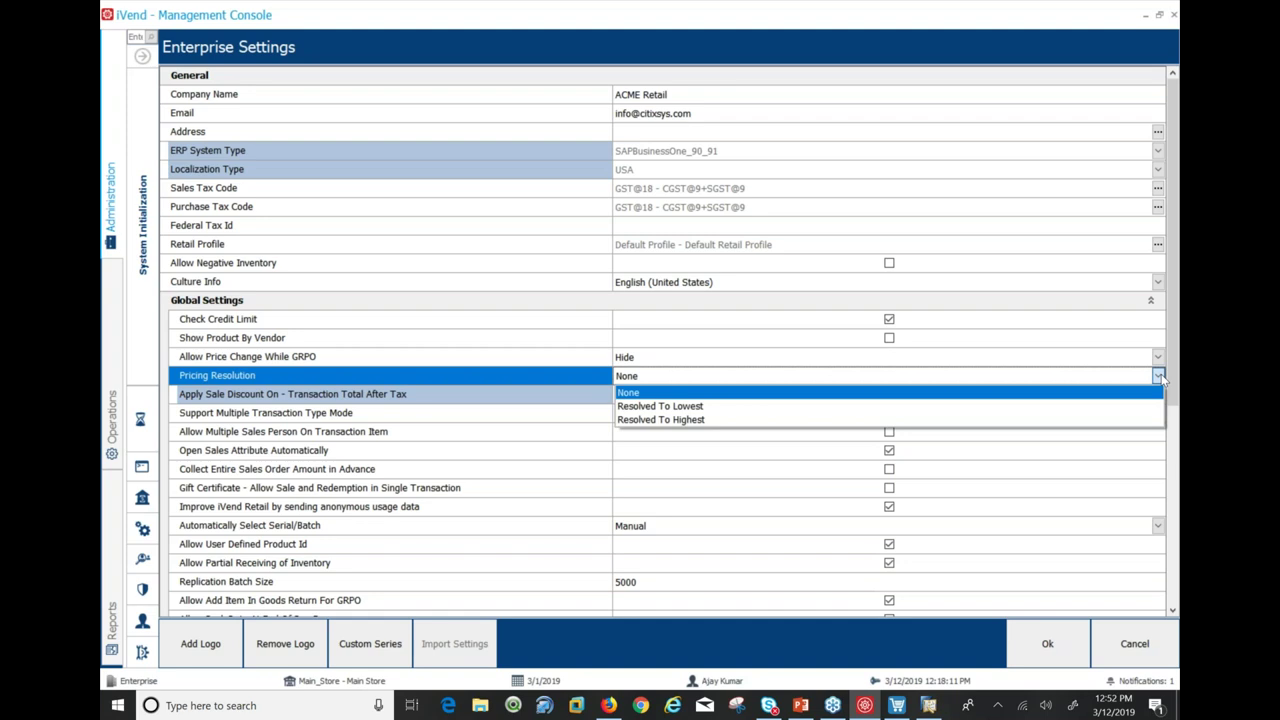
pyautogui.click(688, 392)
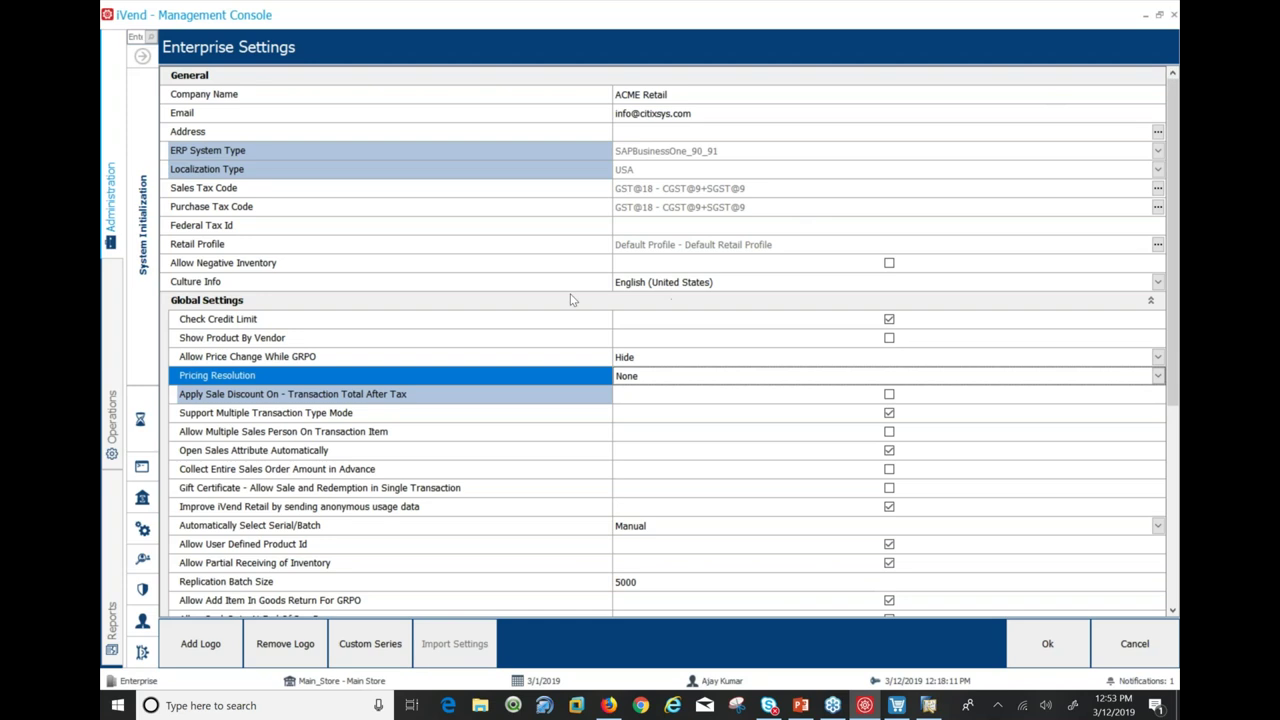
pyautogui.click(346, 413)
pyautogui.click(355, 396)
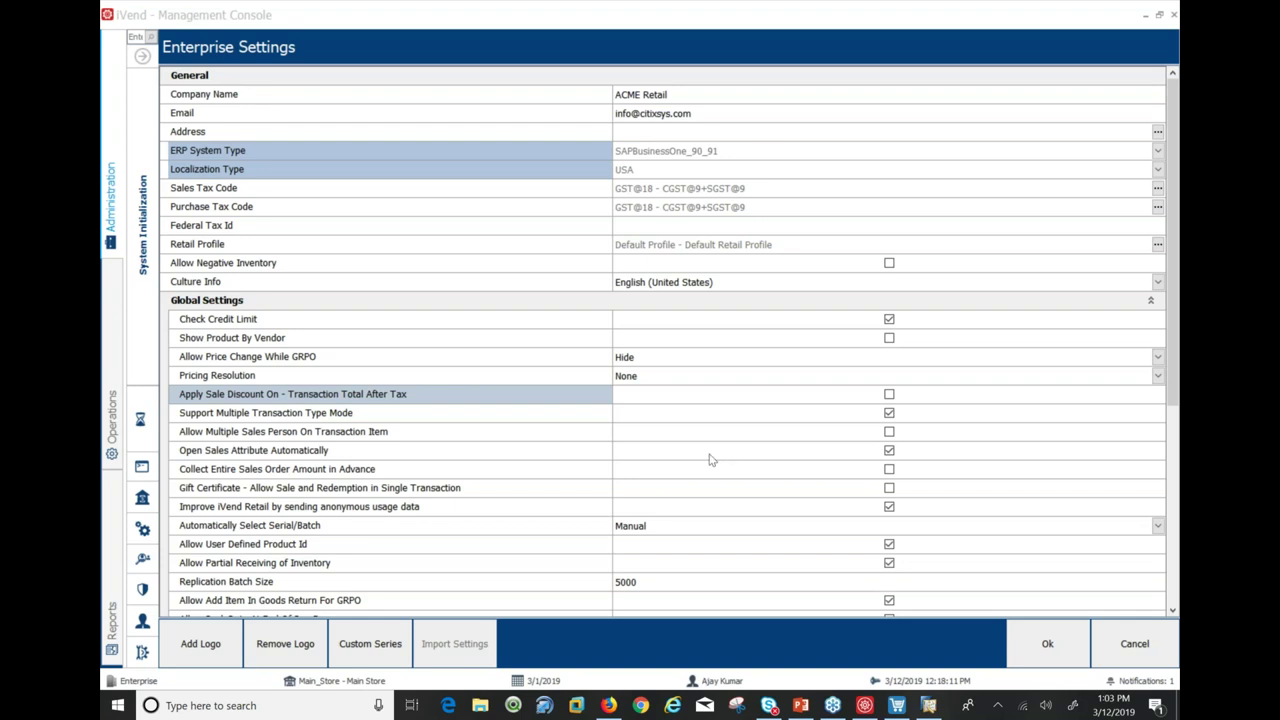
# - Select the Apply Sale Discount On row, then the Support Multiple Transaction Type Mode row
pyautogui.click(333, 399)
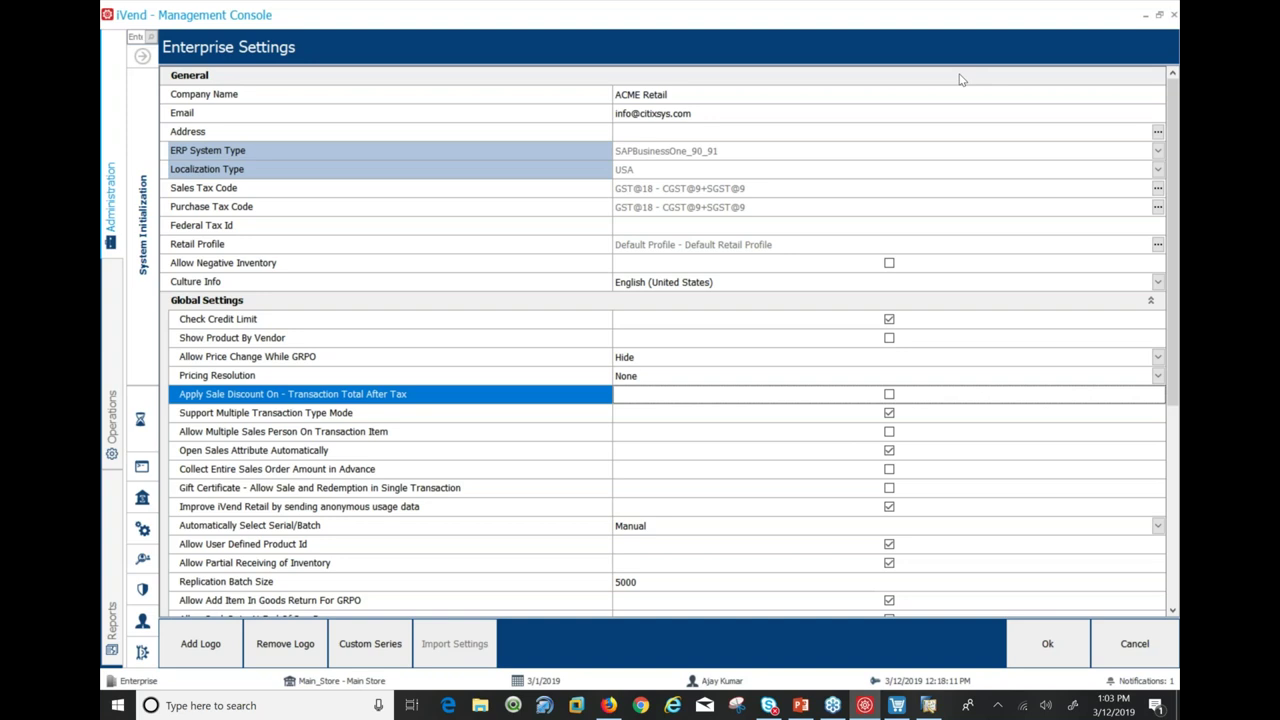
pyautogui.click(262, 397)
pyautogui.click(407, 416)
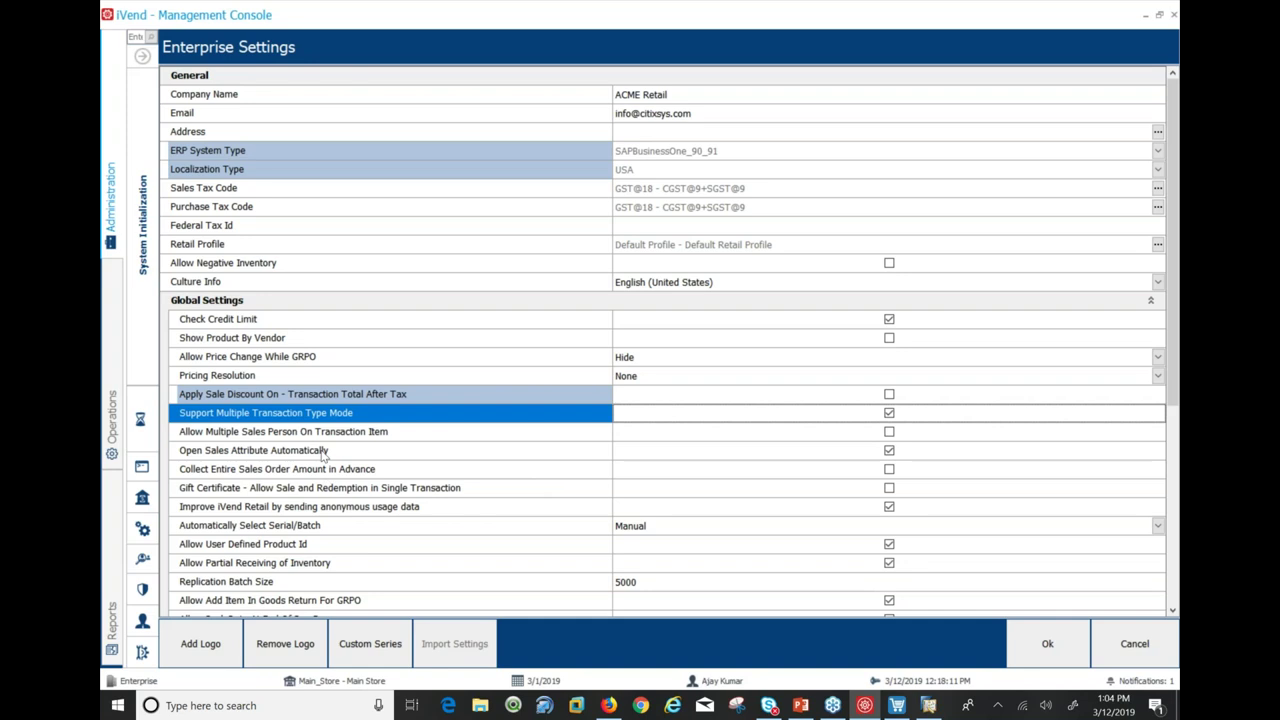
pyautogui.click(320, 433)
pyautogui.click(325, 414)
pyautogui.click(328, 436)
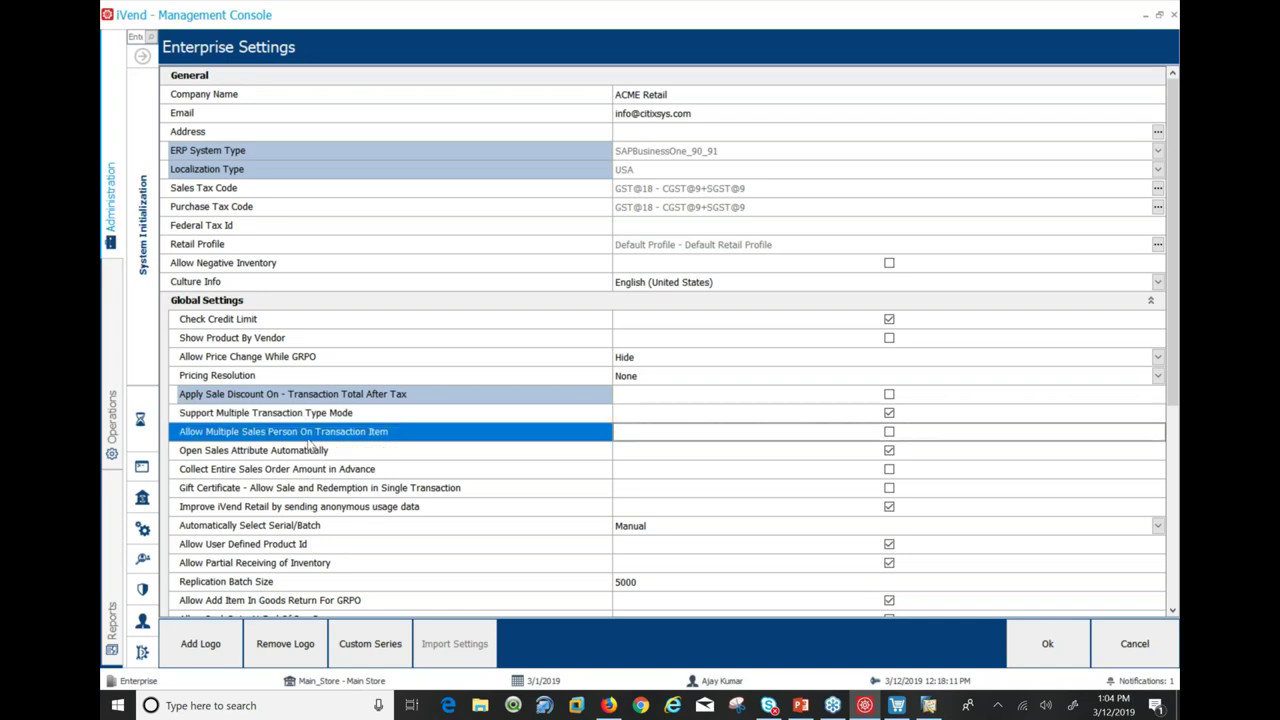
pyautogui.click(321, 420)
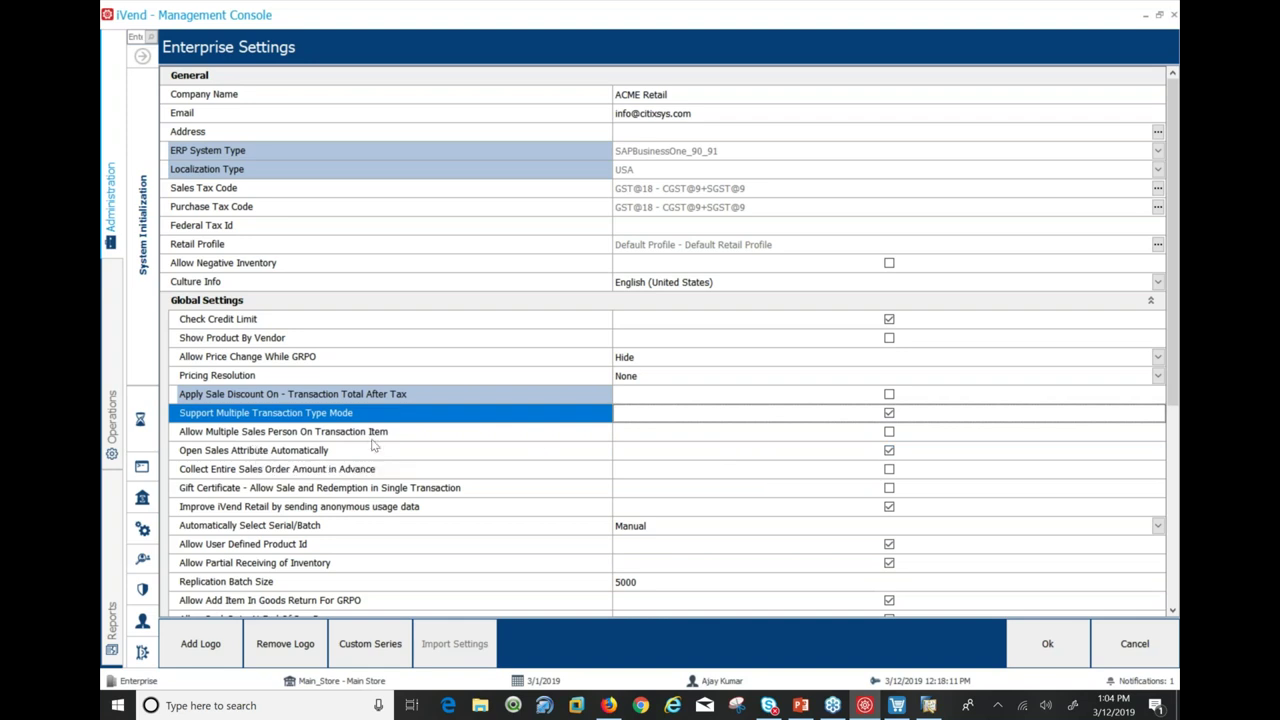
pyautogui.click(340, 433)
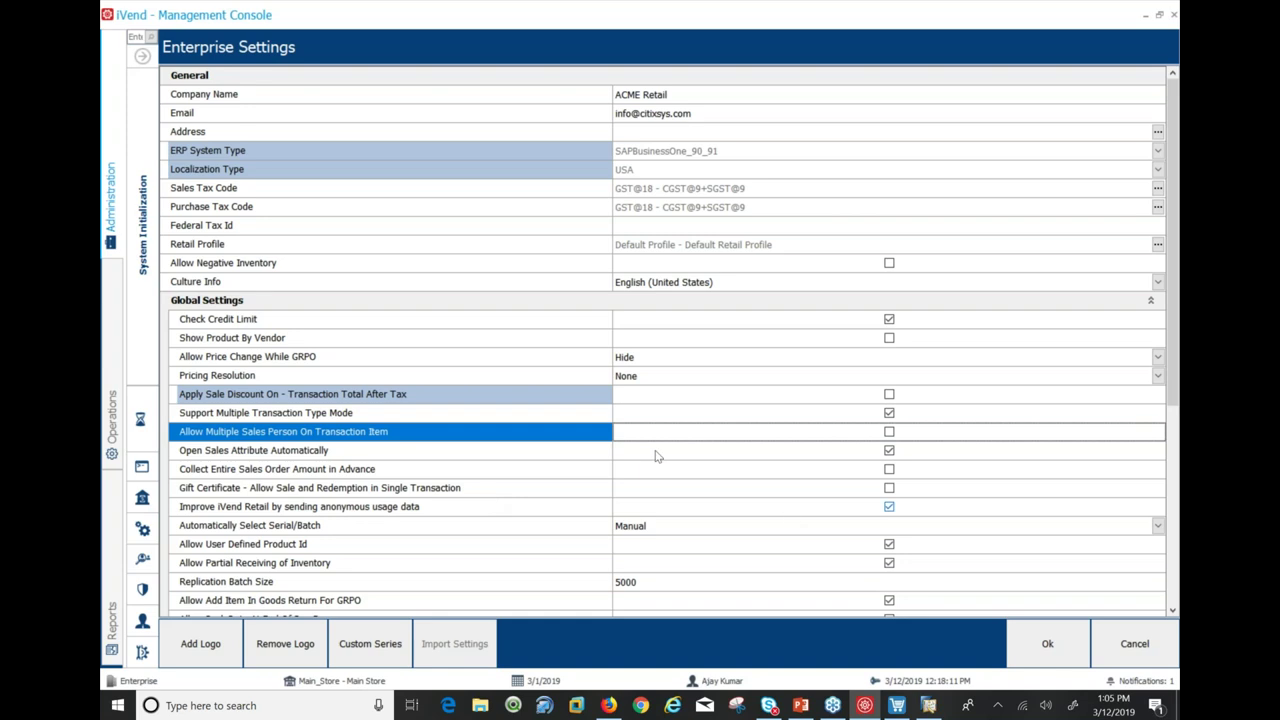
pyautogui.click(306, 457)
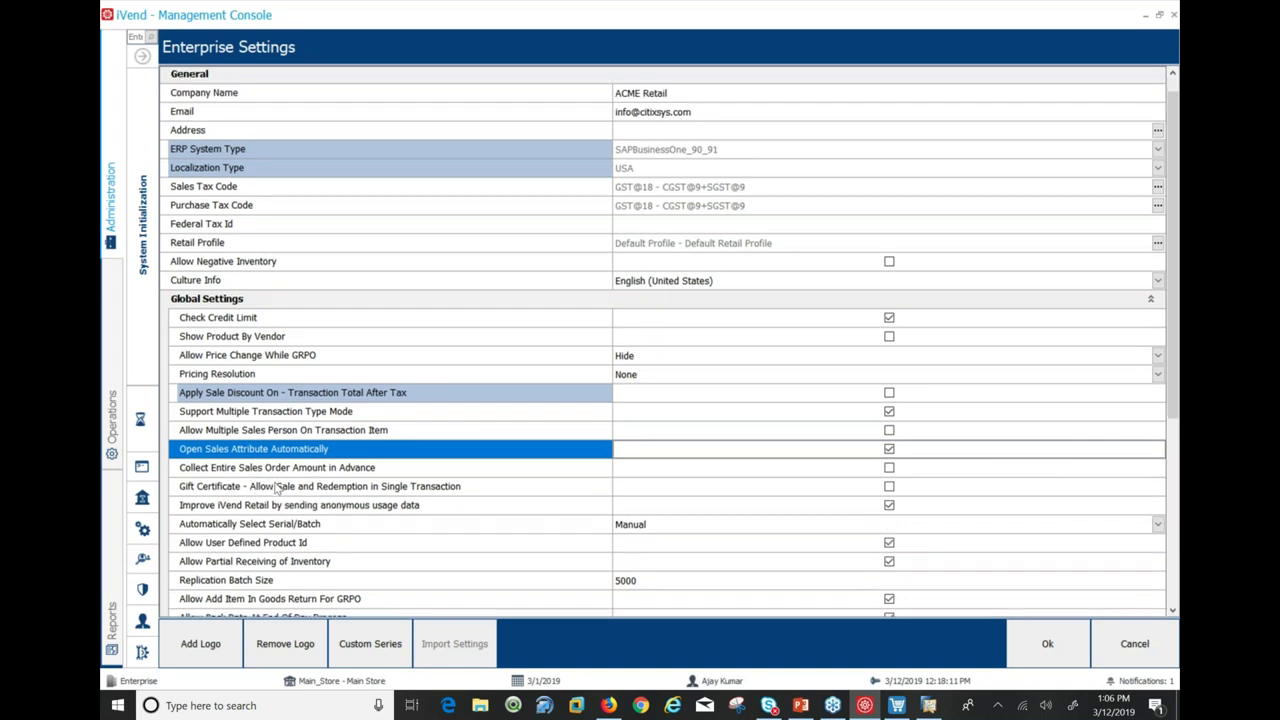
pyautogui.scroll(-5, 276, 488)
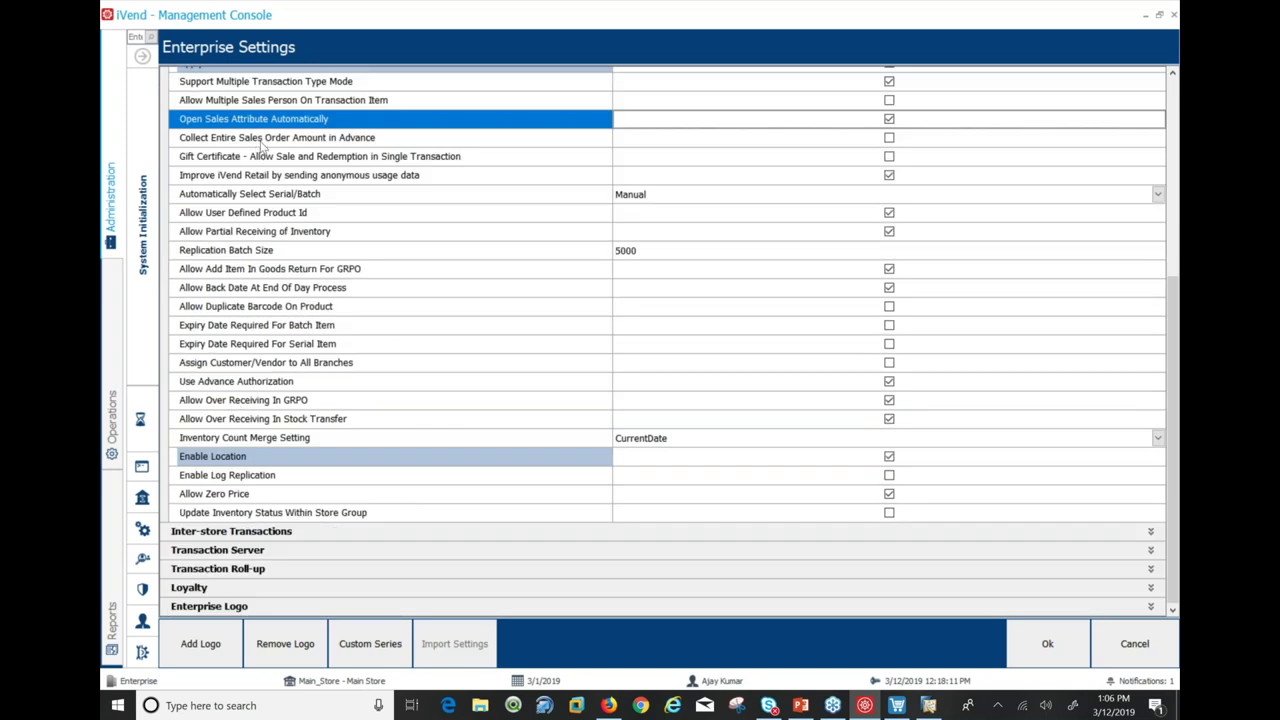
# - Select the Collect Entire Sales Order Amount in Advance row, leaving it unchecked
pyautogui.click(260, 140)
pyautogui.click(290, 174)
pyautogui.click(296, 140)
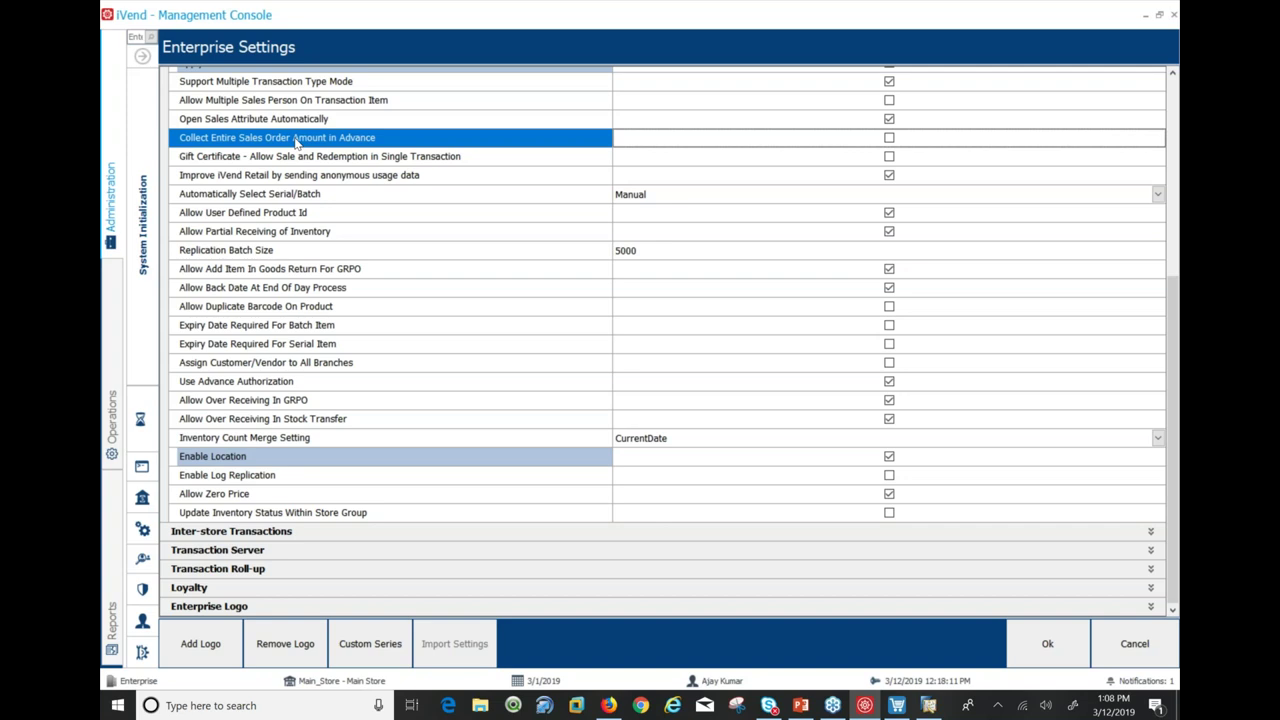
pyautogui.click(350, 160)
pyautogui.click(358, 141)
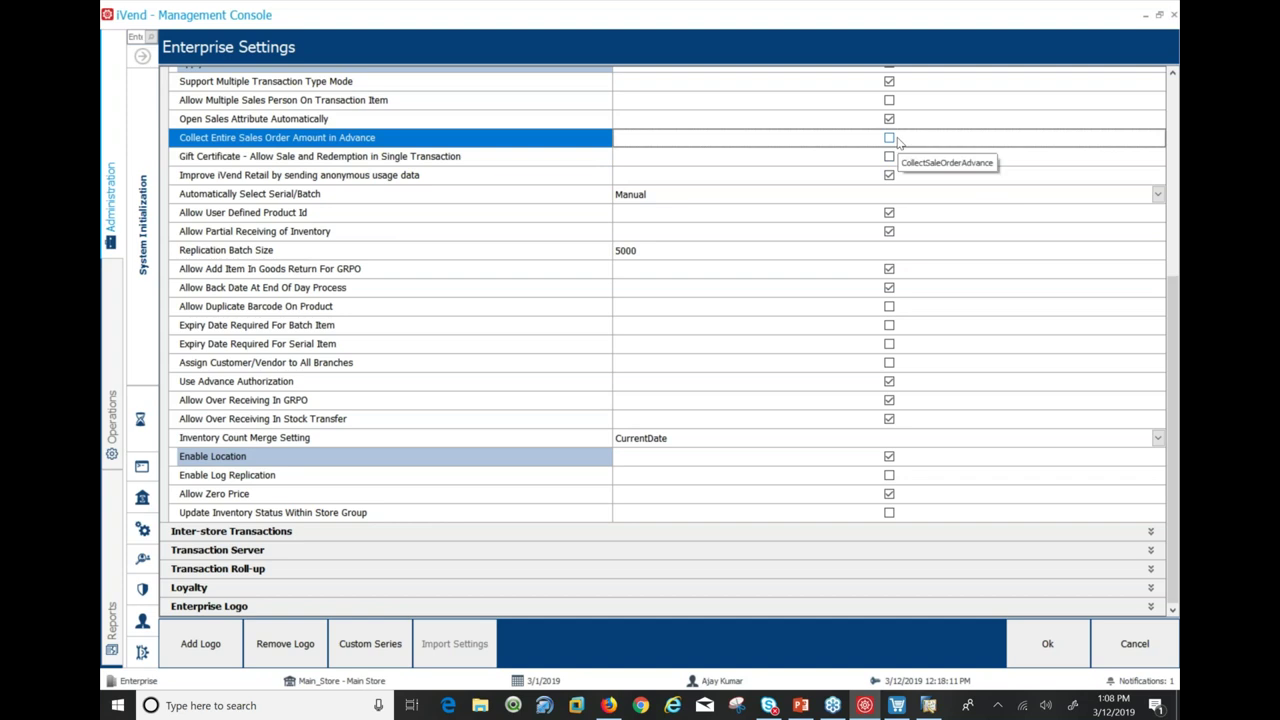
pyautogui.click(459, 161)
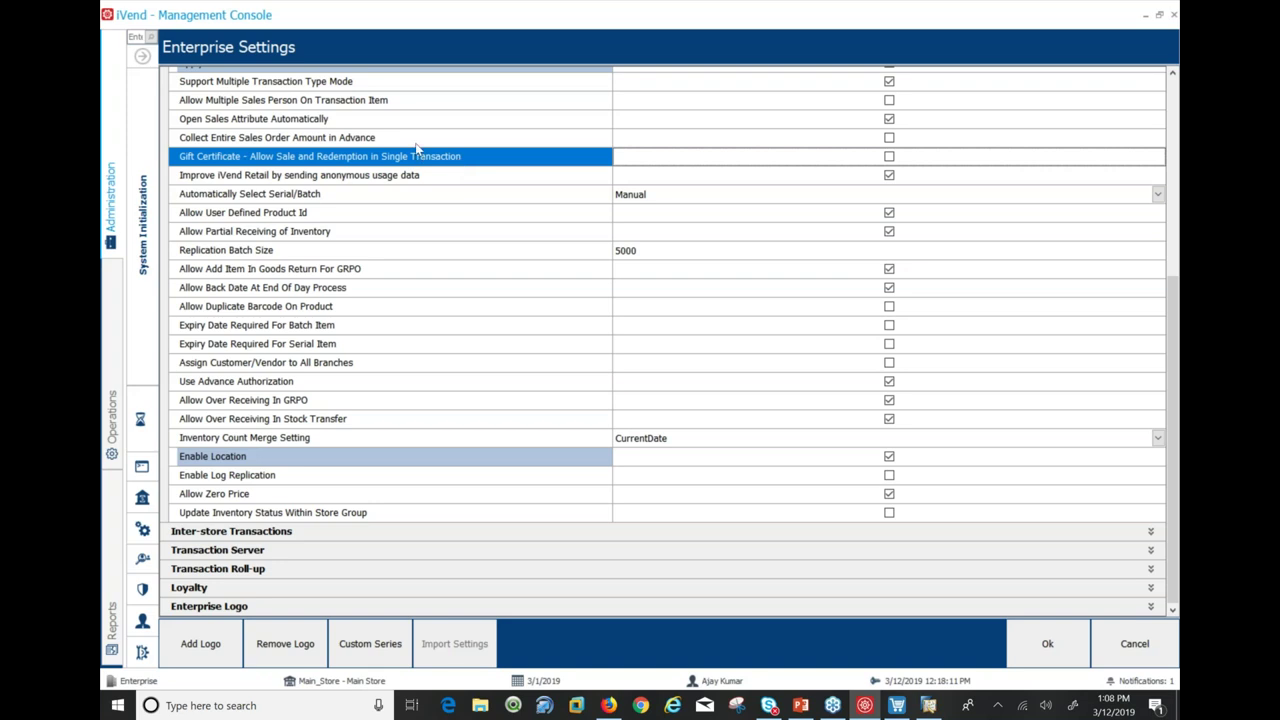
pyautogui.click(415, 141)
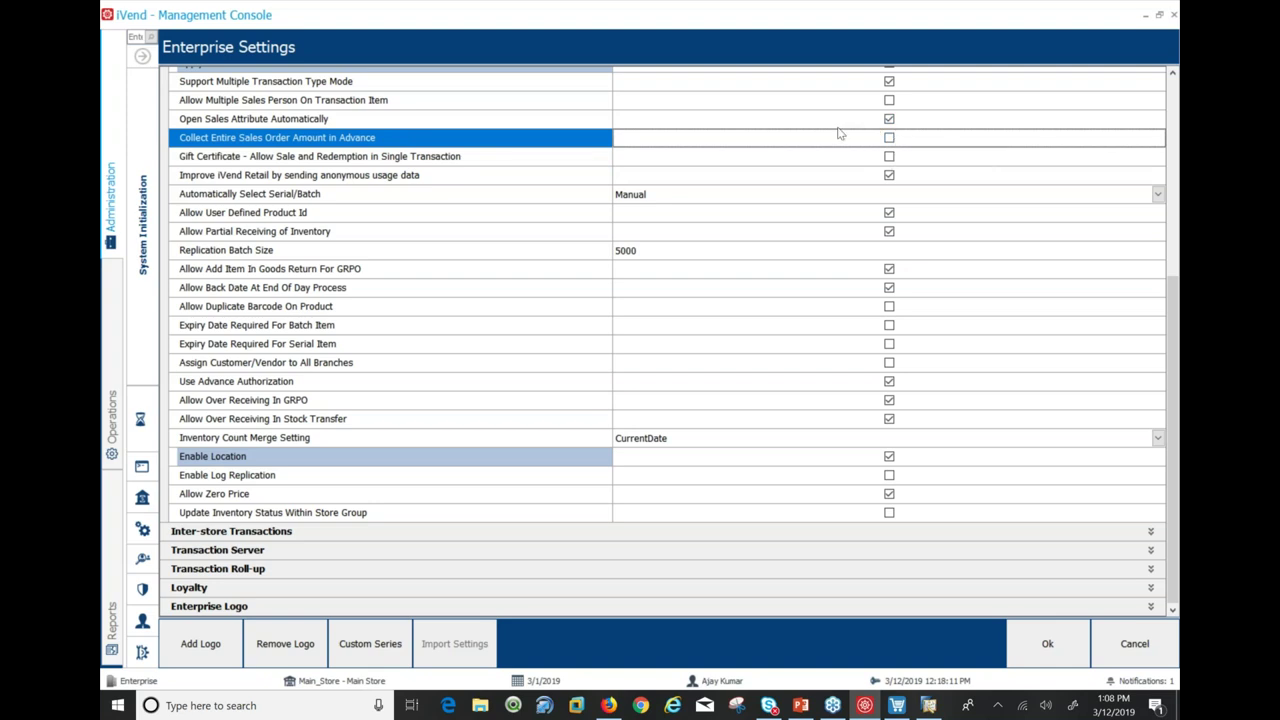
pyautogui.click(475, 159)
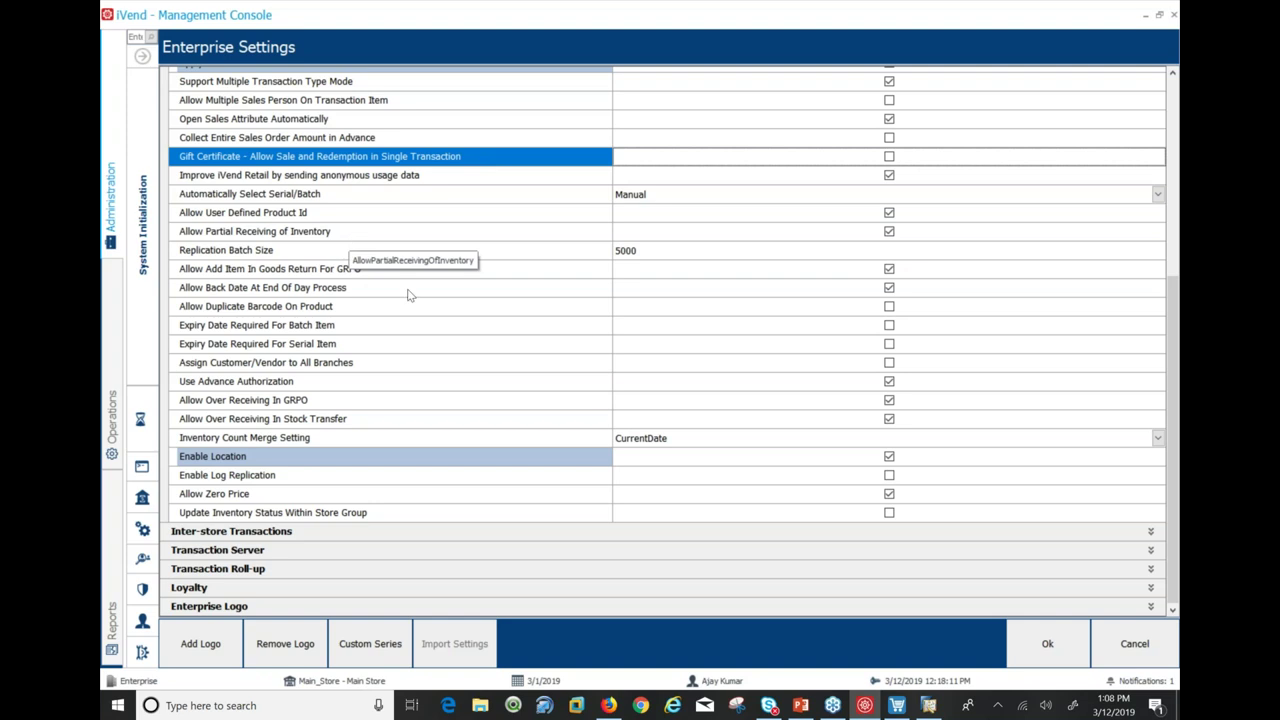
pyautogui.click(409, 175)
pyautogui.click(415, 164)
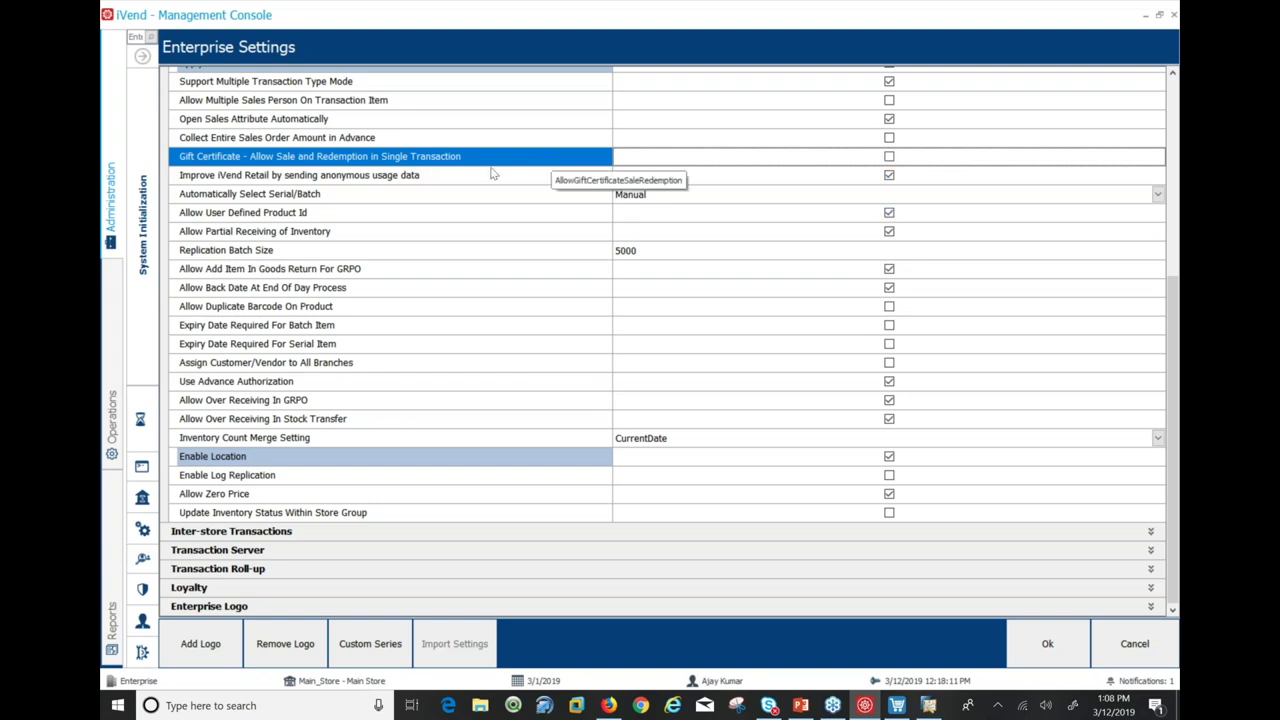
pyautogui.click(405, 178)
pyautogui.click(413, 161)
pyautogui.click(422, 177)
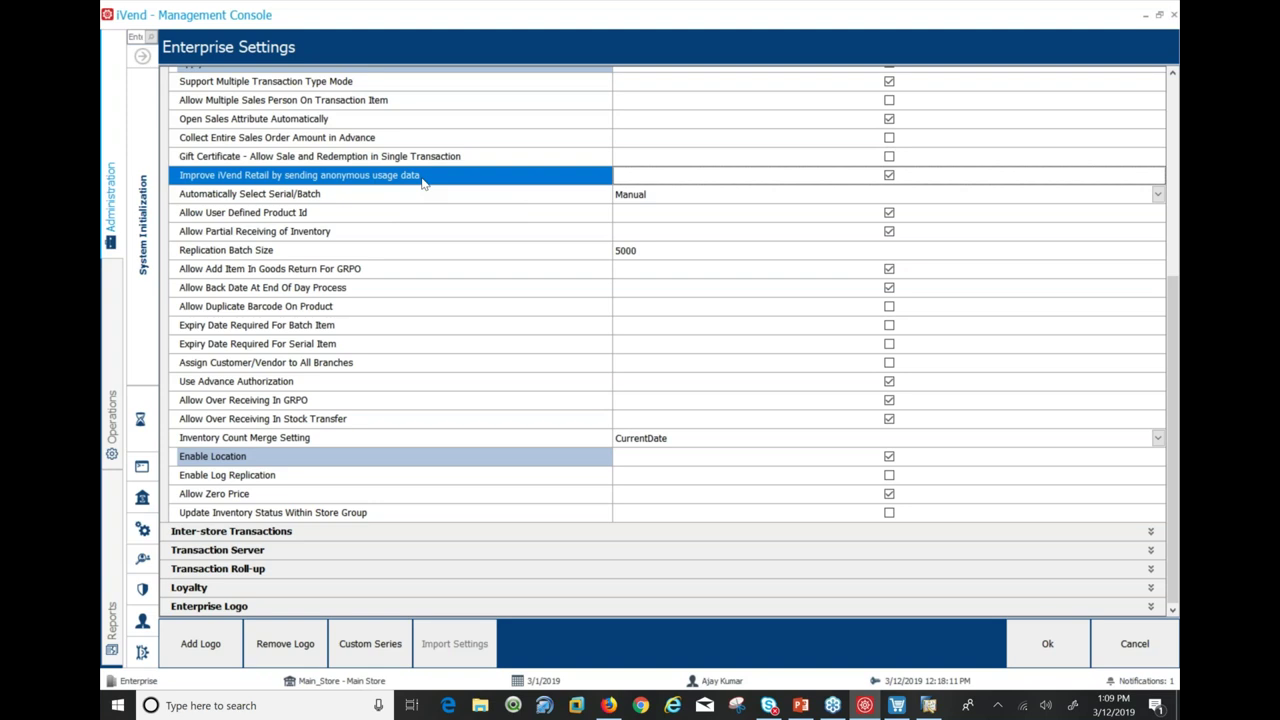
# - Show the Automatically Select Serial/Batch options, currently Manual, including Expiry Date
pyautogui.click(333, 196)
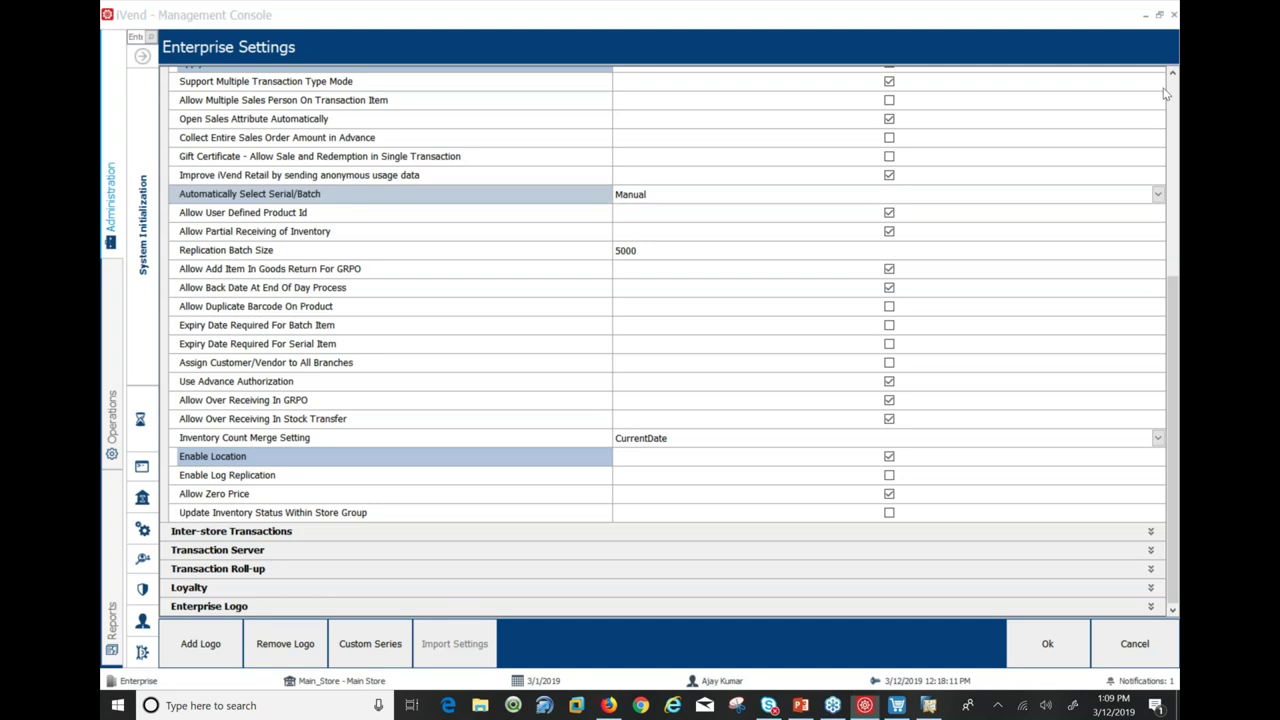
pyautogui.click(483, 200)
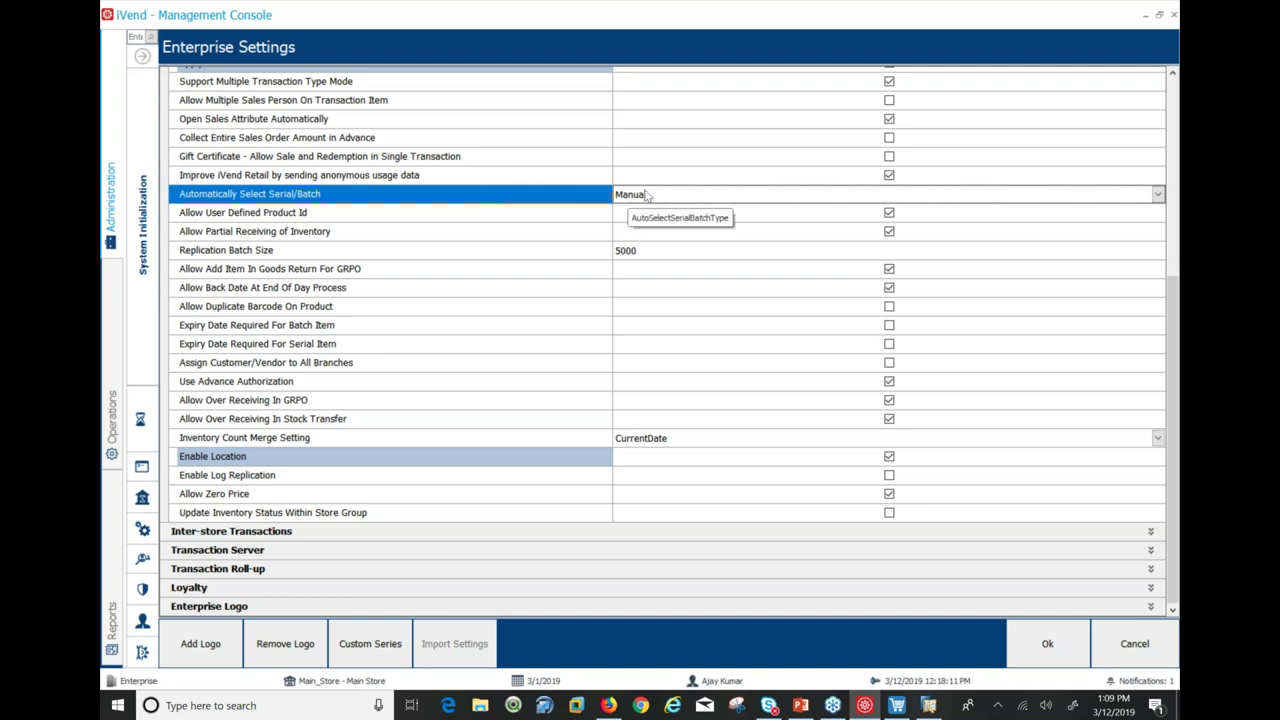
pyautogui.click(645, 195)
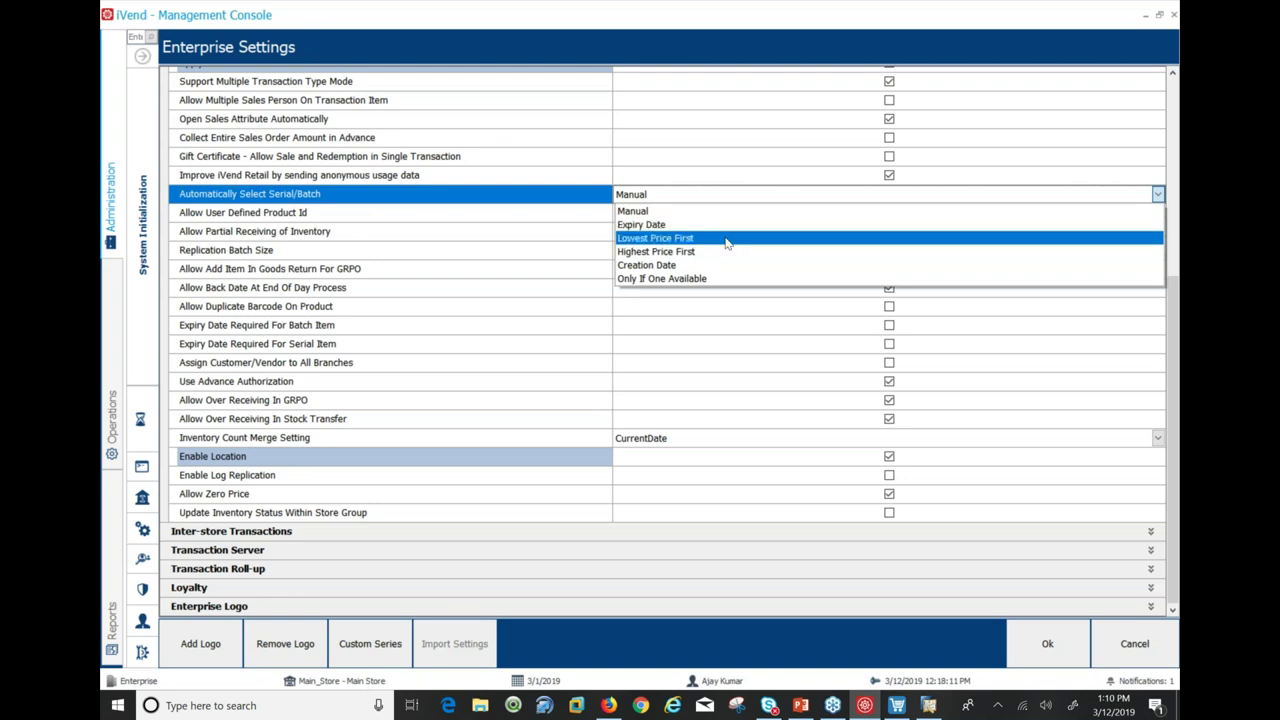
# - Close the Serial/Batch choices keeping Manual and move down to Allow User Defined Product Id
pyautogui.click(516, 199)
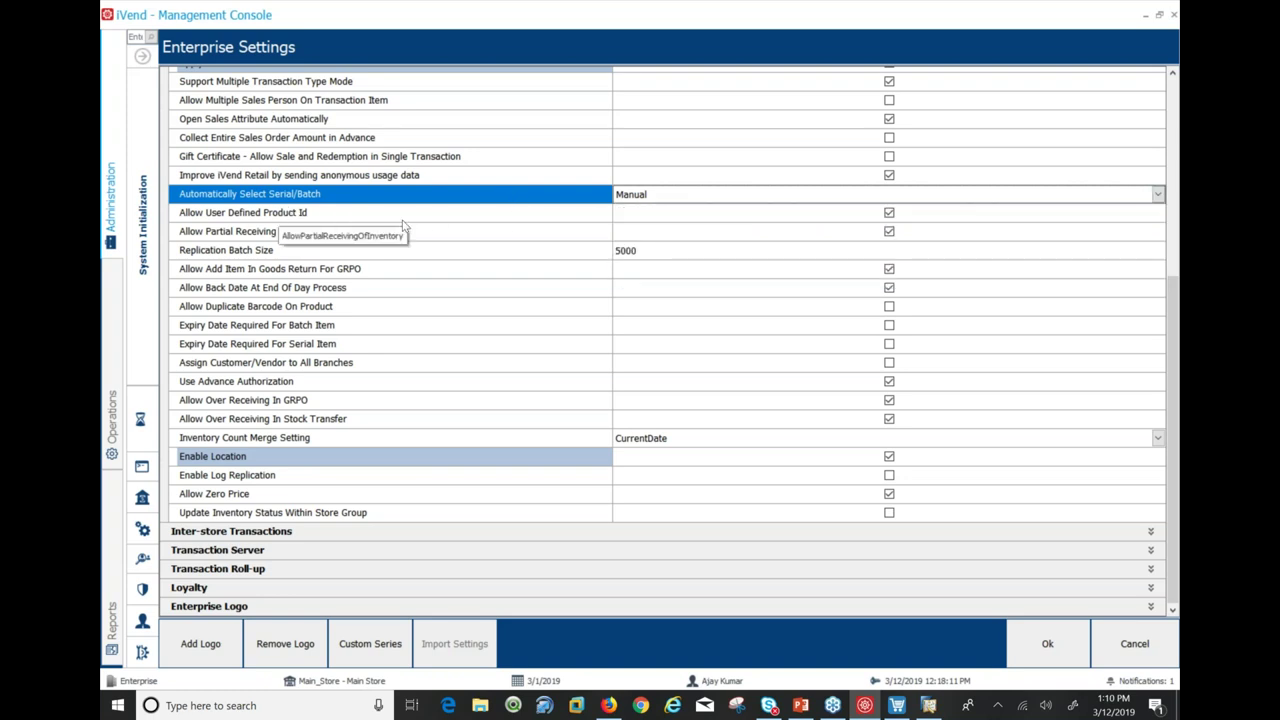
pyautogui.press('Down')
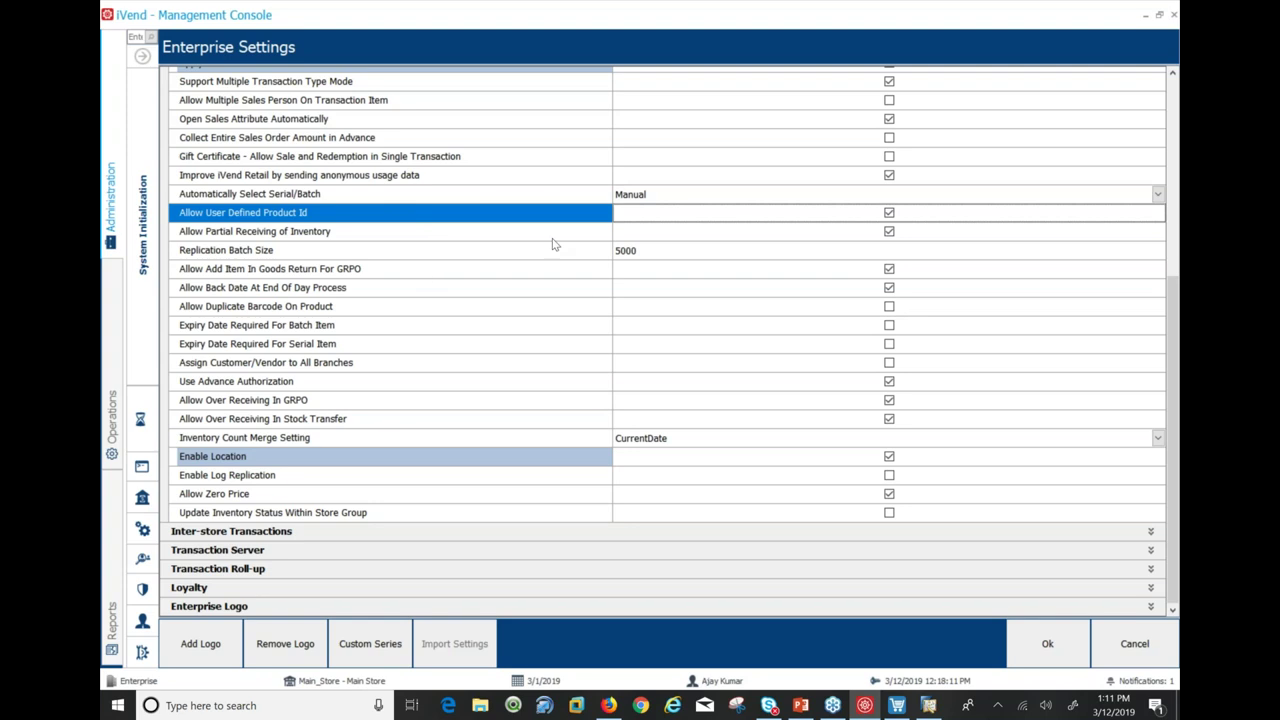
pyautogui.click(306, 234)
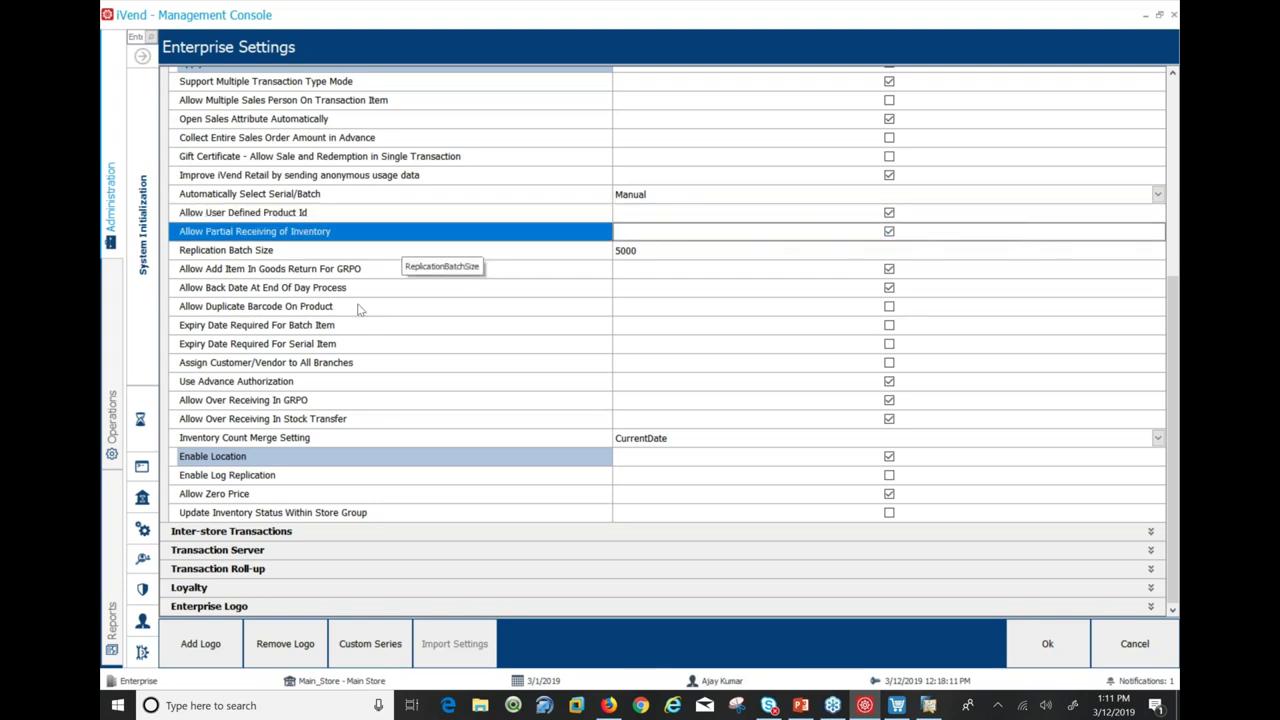
pyautogui.click(403, 253)
pyautogui.click(405, 232)
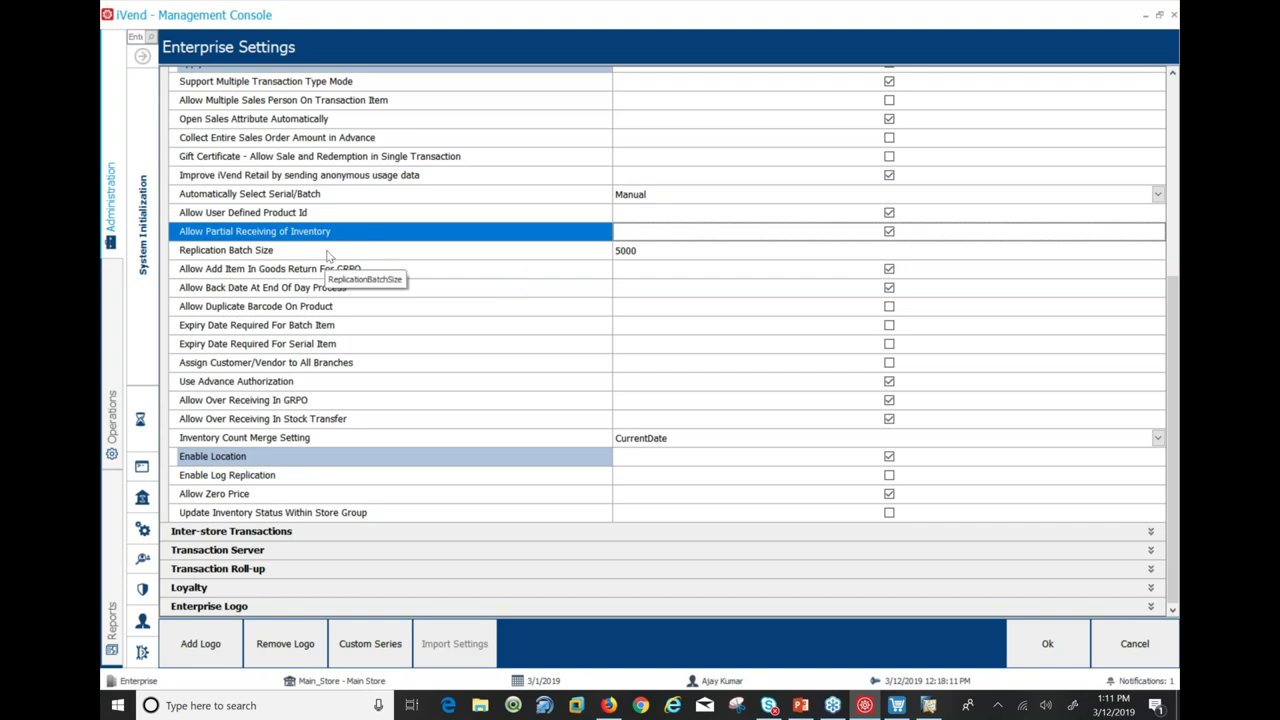
pyautogui.click(270, 250)
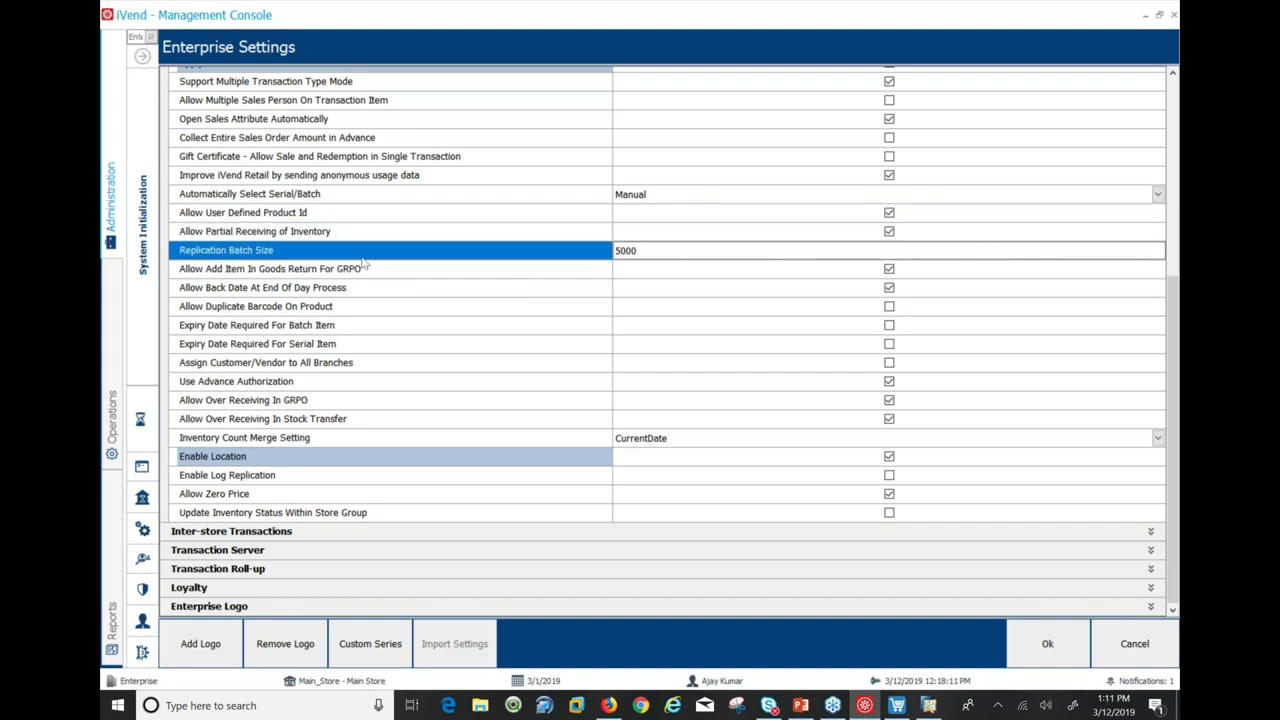
pyautogui.click(478, 270)
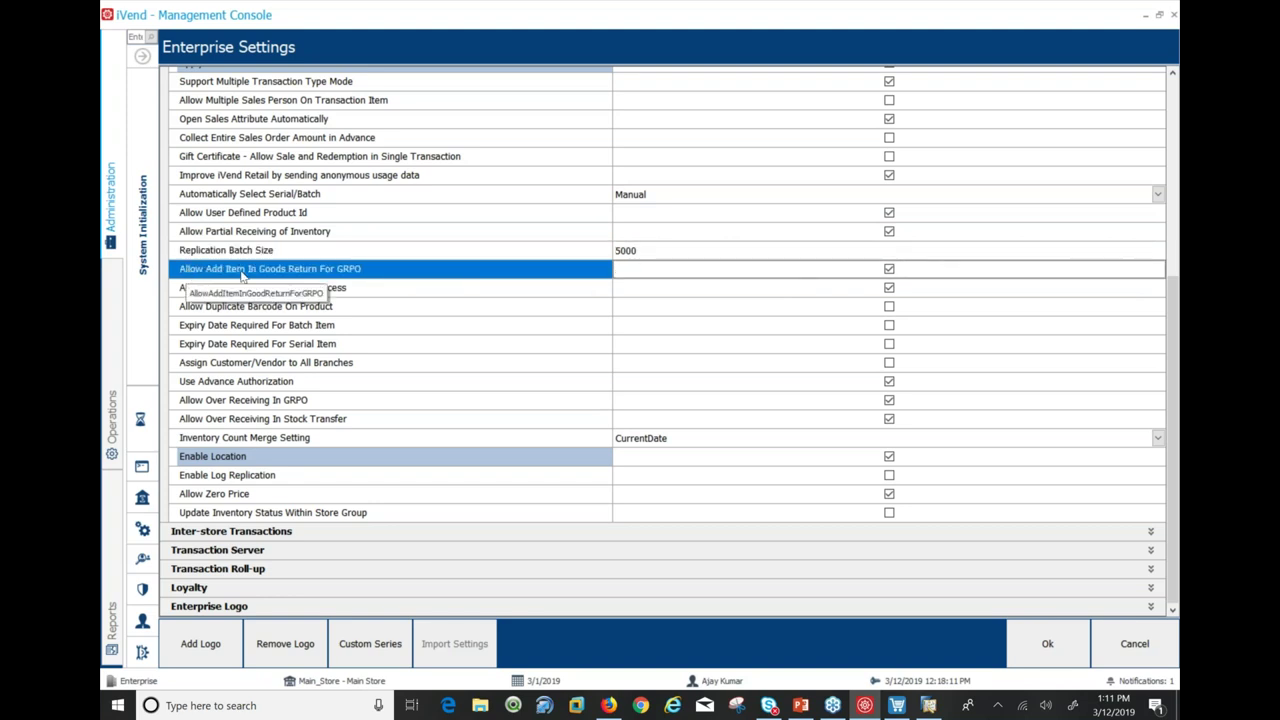
pyautogui.click(410, 291)
pyautogui.click(421, 277)
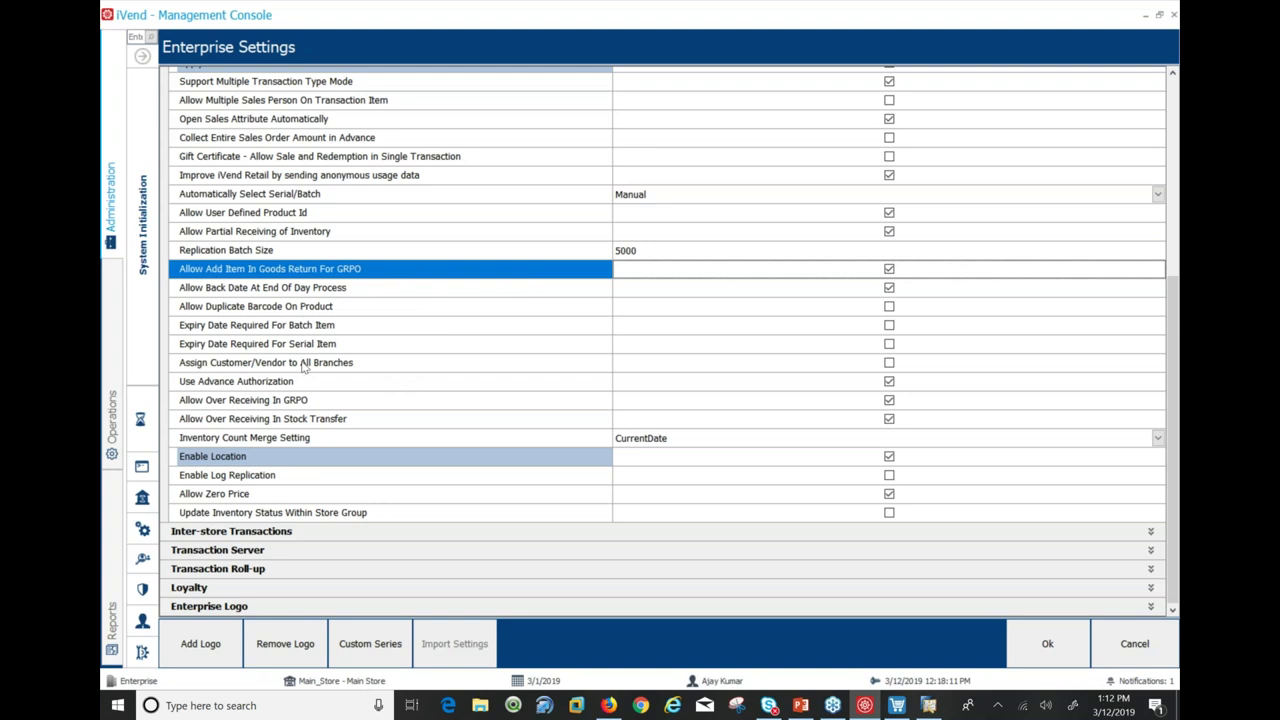
pyautogui.click(279, 289)
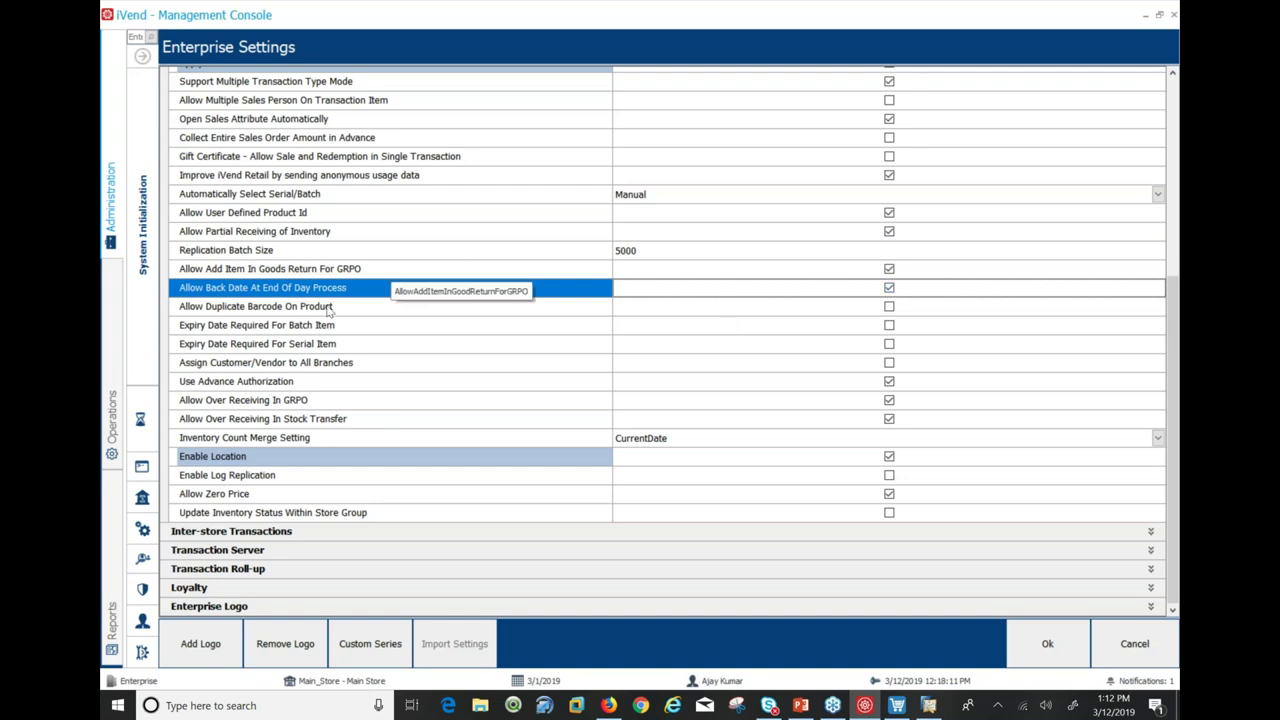
pyautogui.click(369, 308)
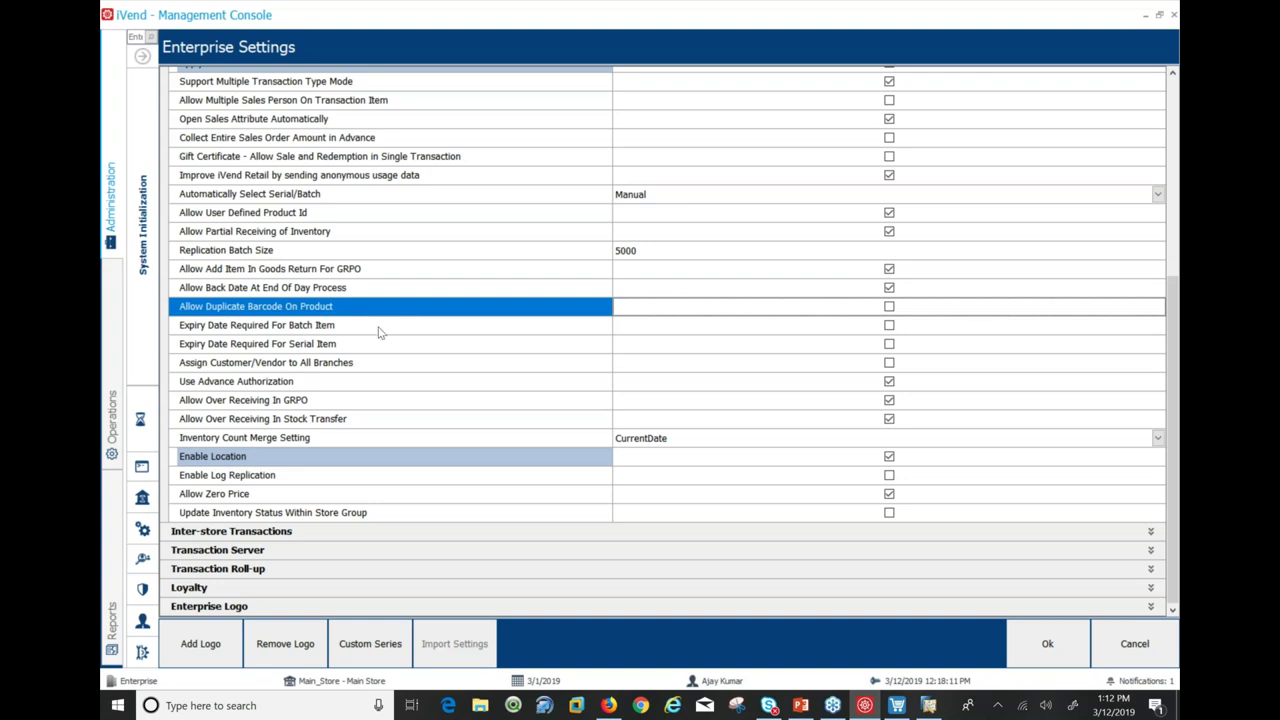
pyautogui.click(385, 328)
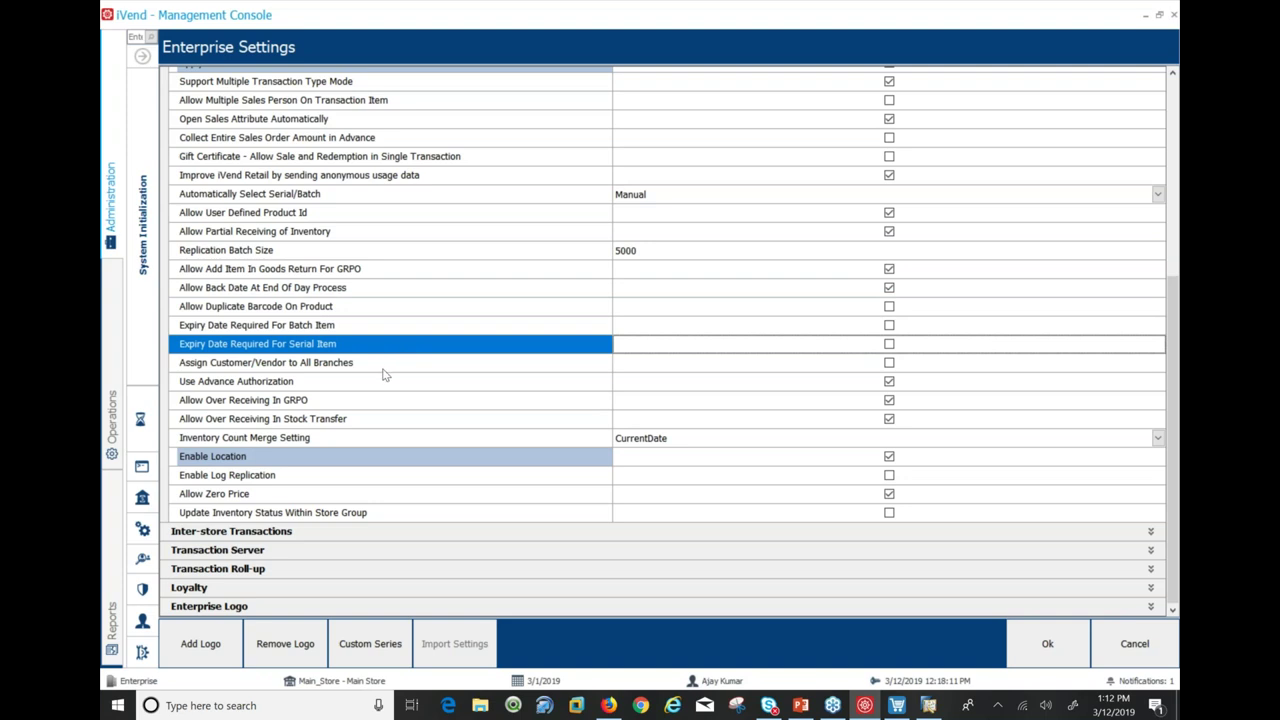
pyautogui.click(386, 368)
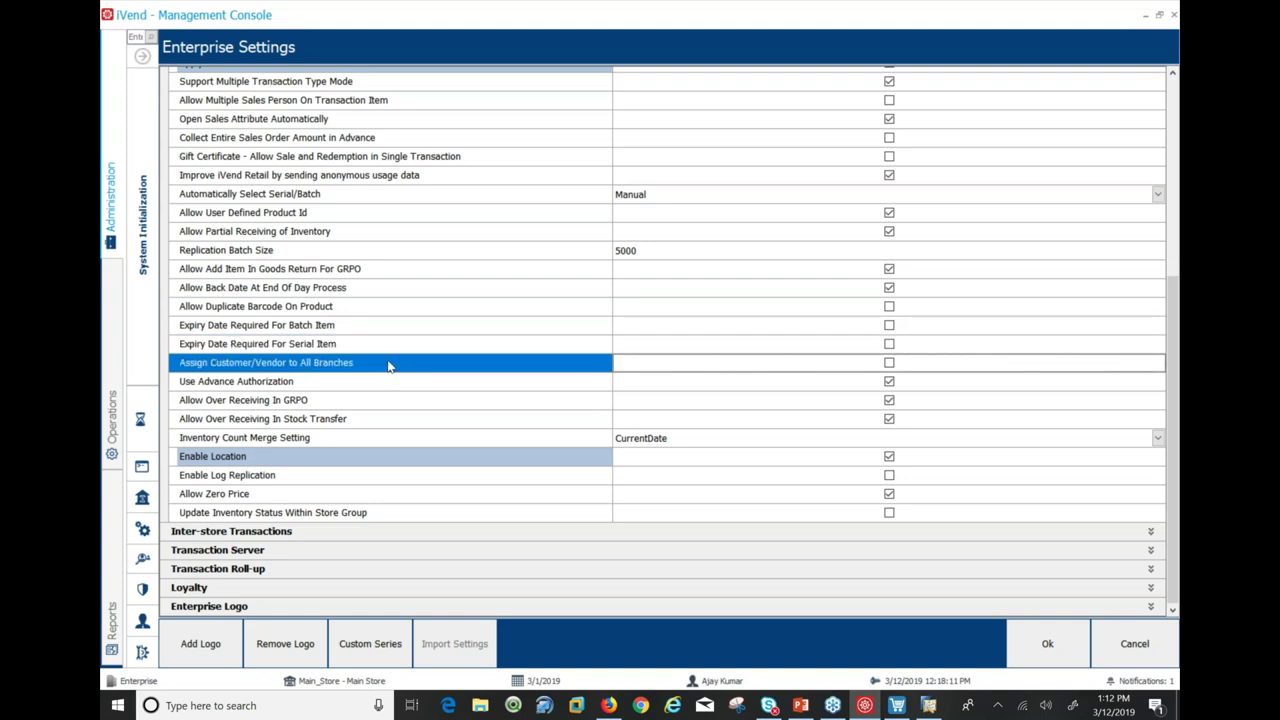
pyautogui.click(377, 383)
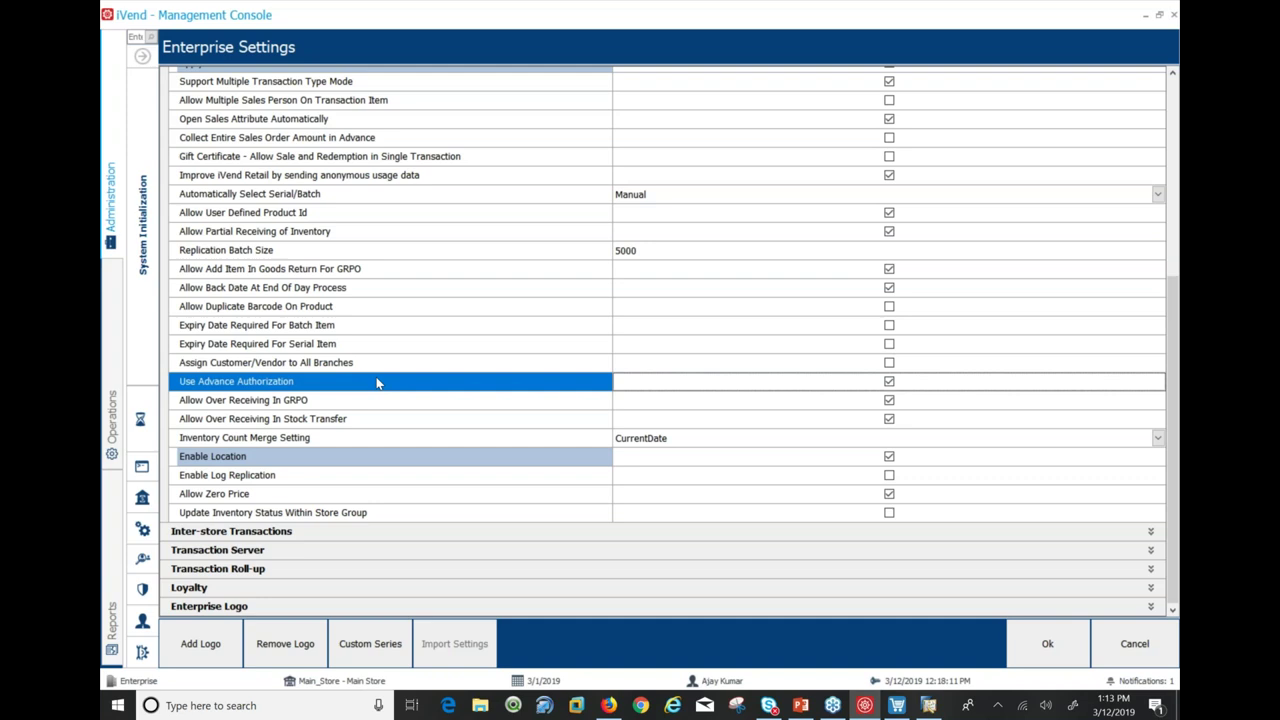
pyautogui.click(358, 405)
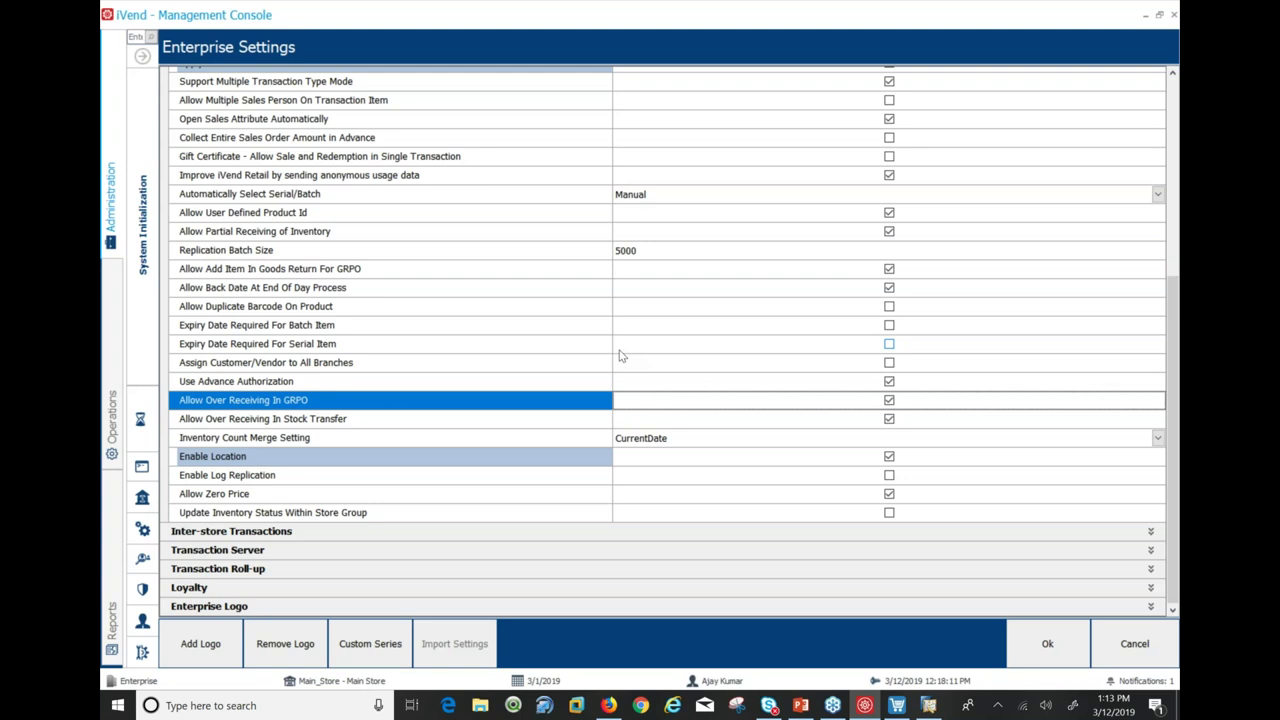
pyautogui.click(358, 424)
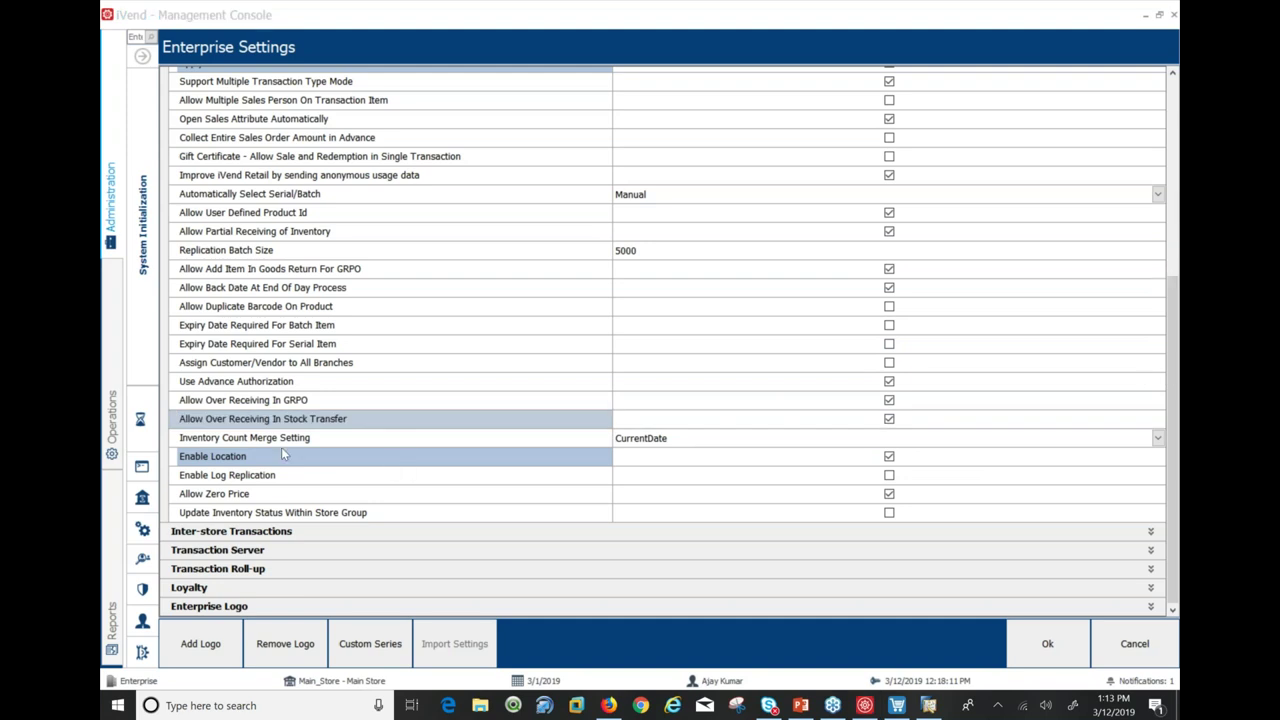
pyautogui.click(251, 442)
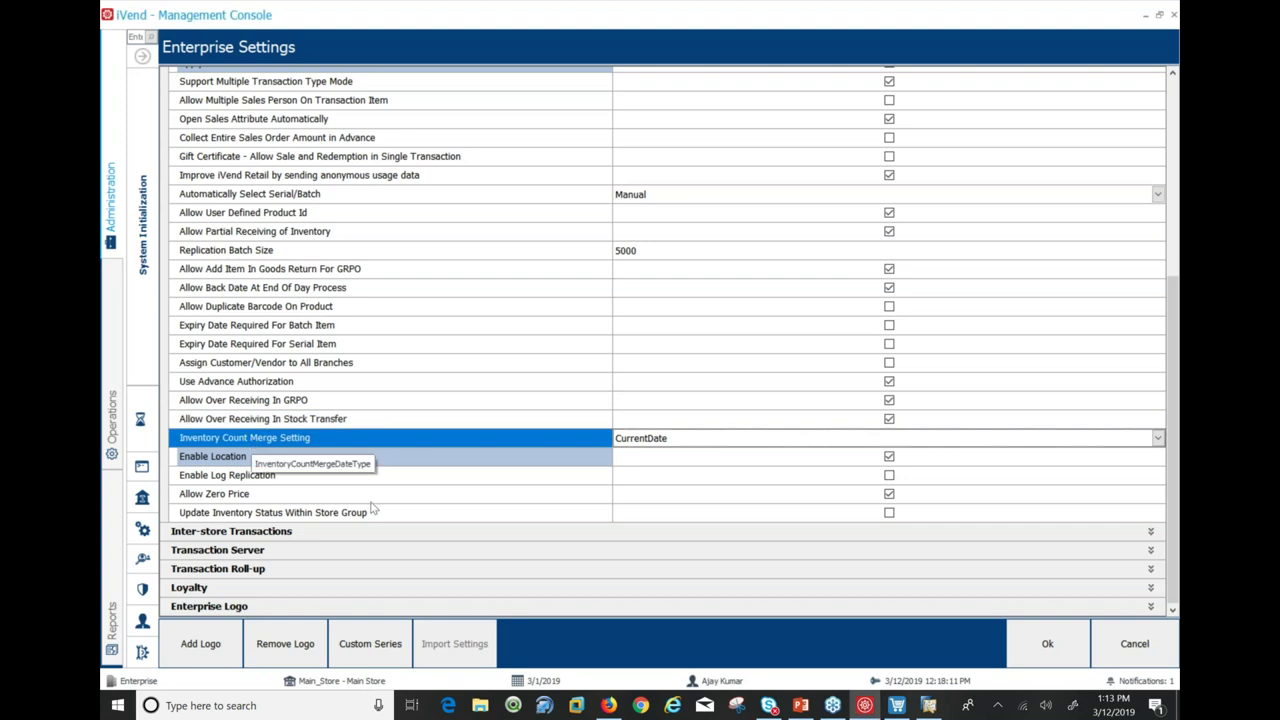
pyautogui.click(1157, 440)
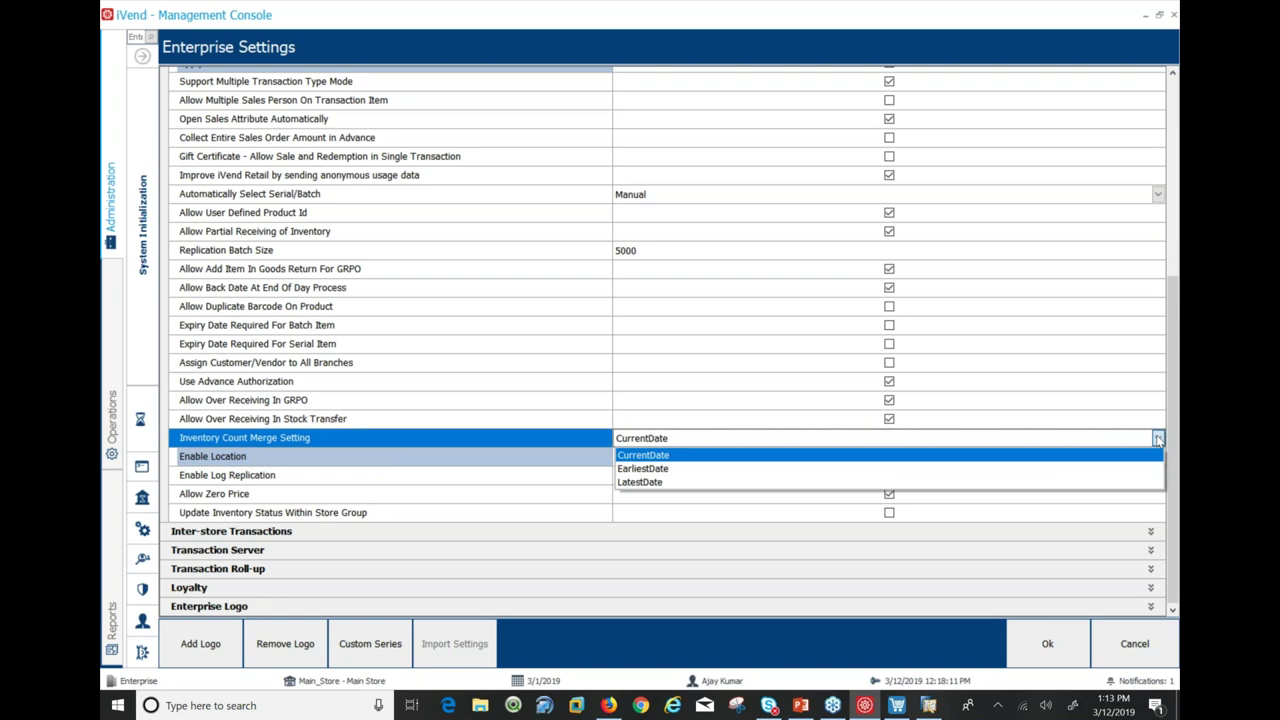
pyautogui.click(548, 437)
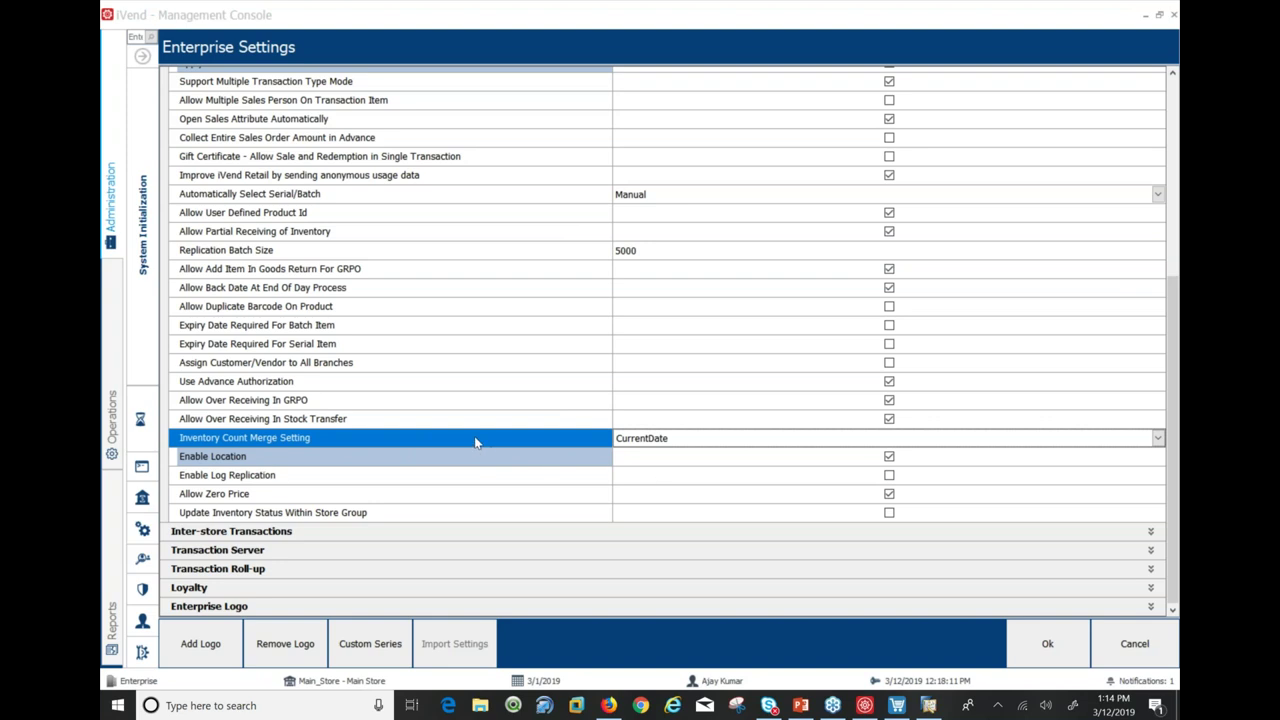
pyautogui.click(634, 445)
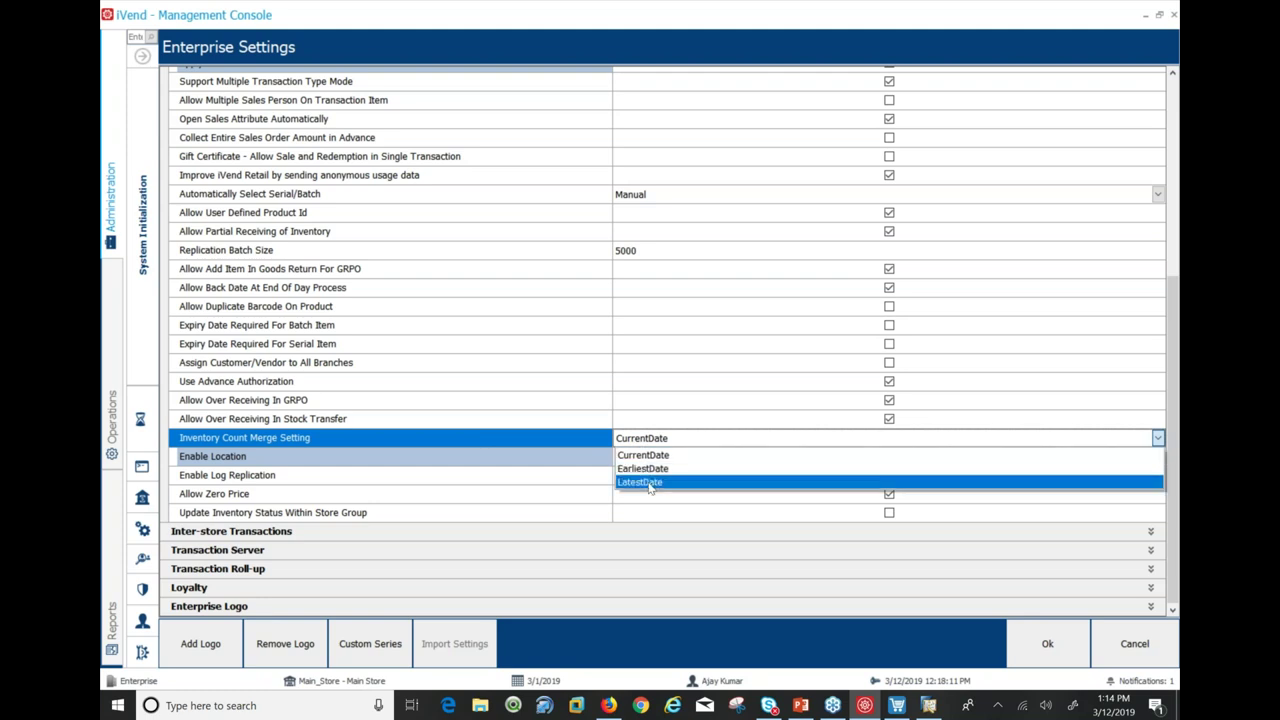
pyautogui.click(454, 443)
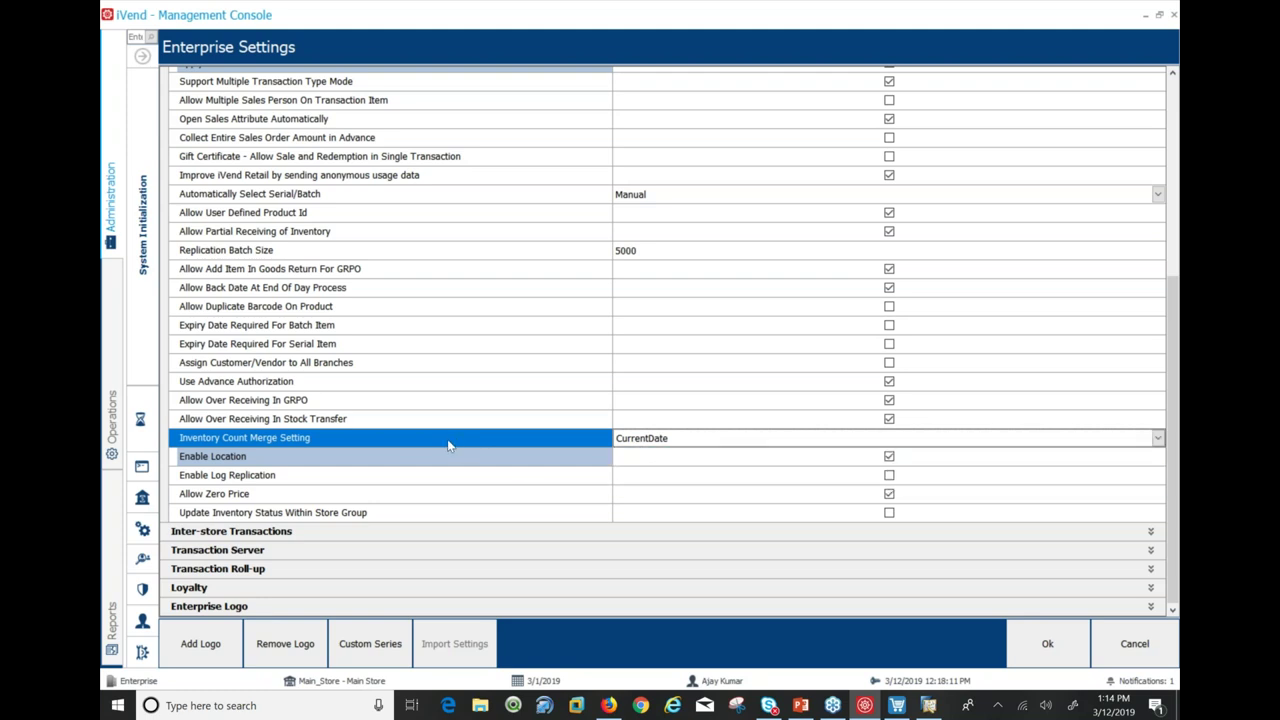
pyautogui.click(432, 465)
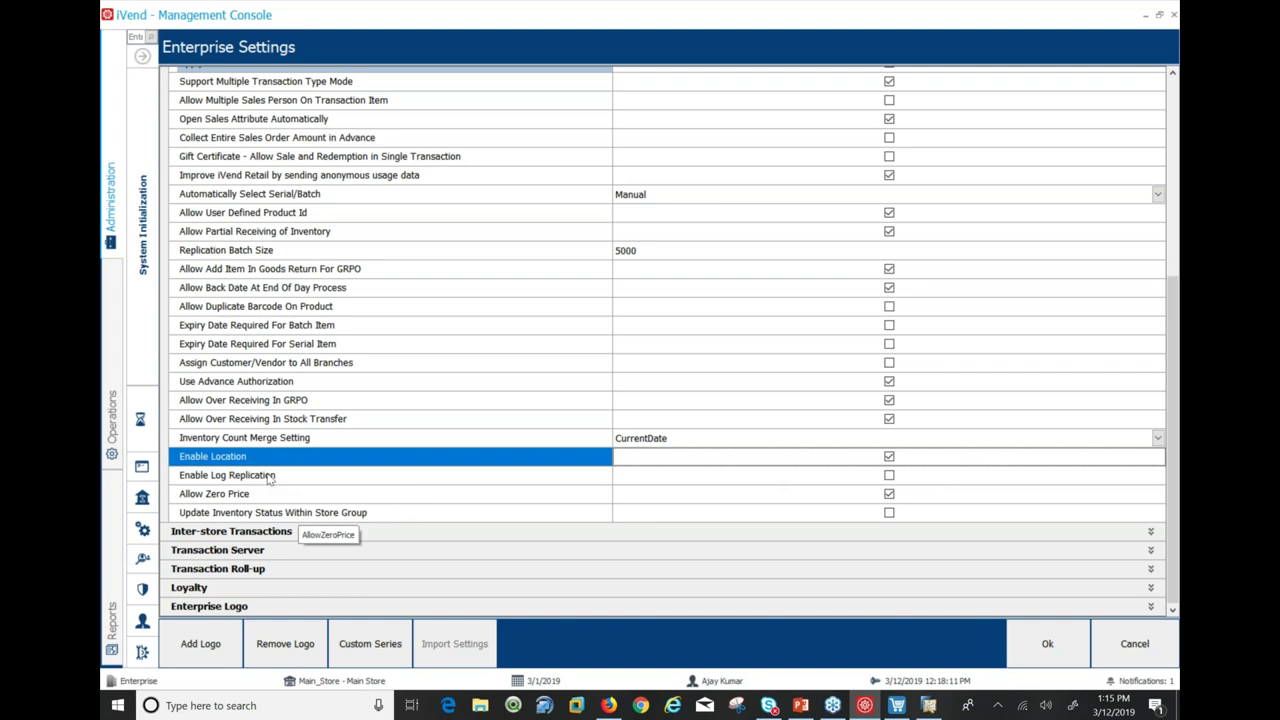
pyautogui.click(268, 477)
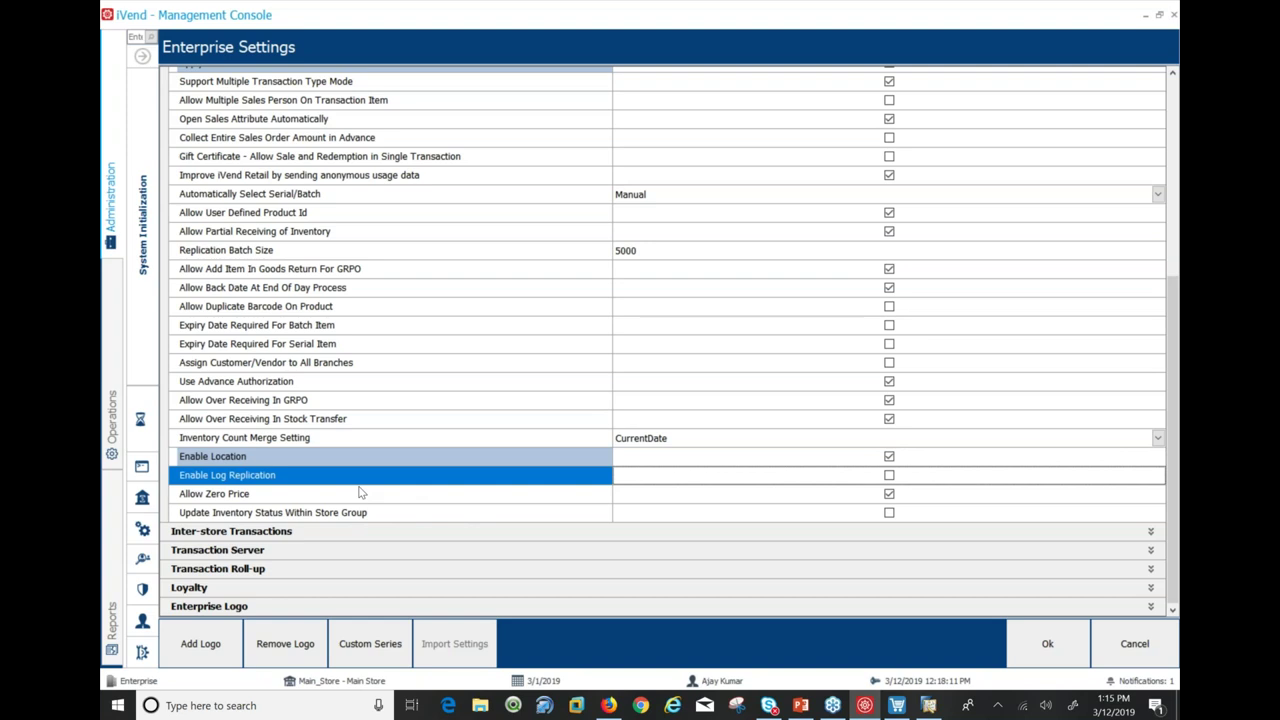
pyautogui.click(241, 497)
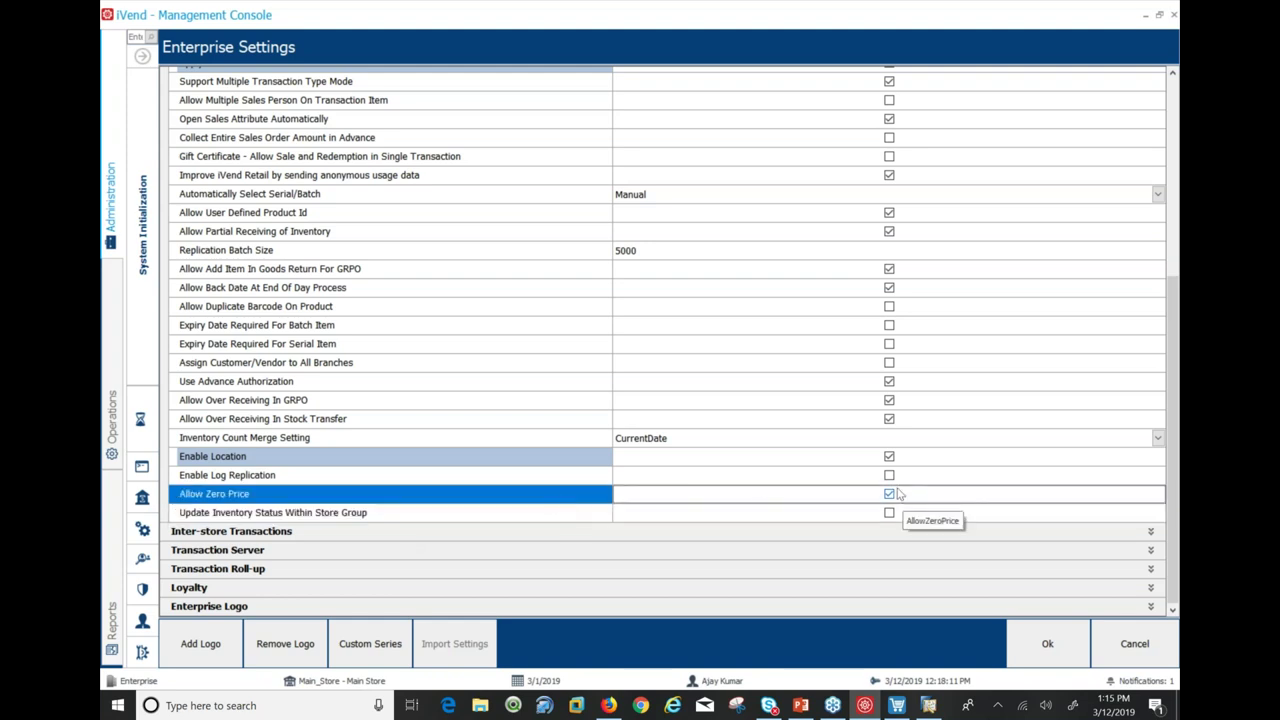
pyautogui.click(463, 515)
pyautogui.click(469, 496)
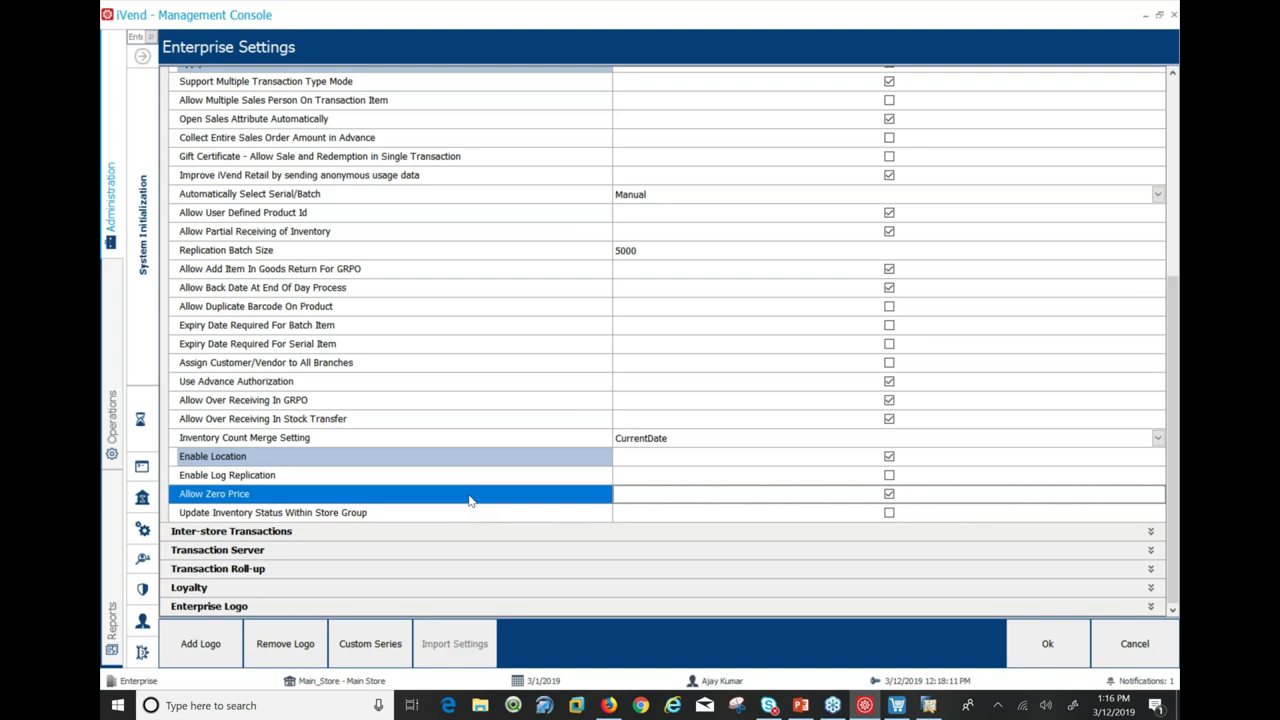
pyautogui.click(386, 514)
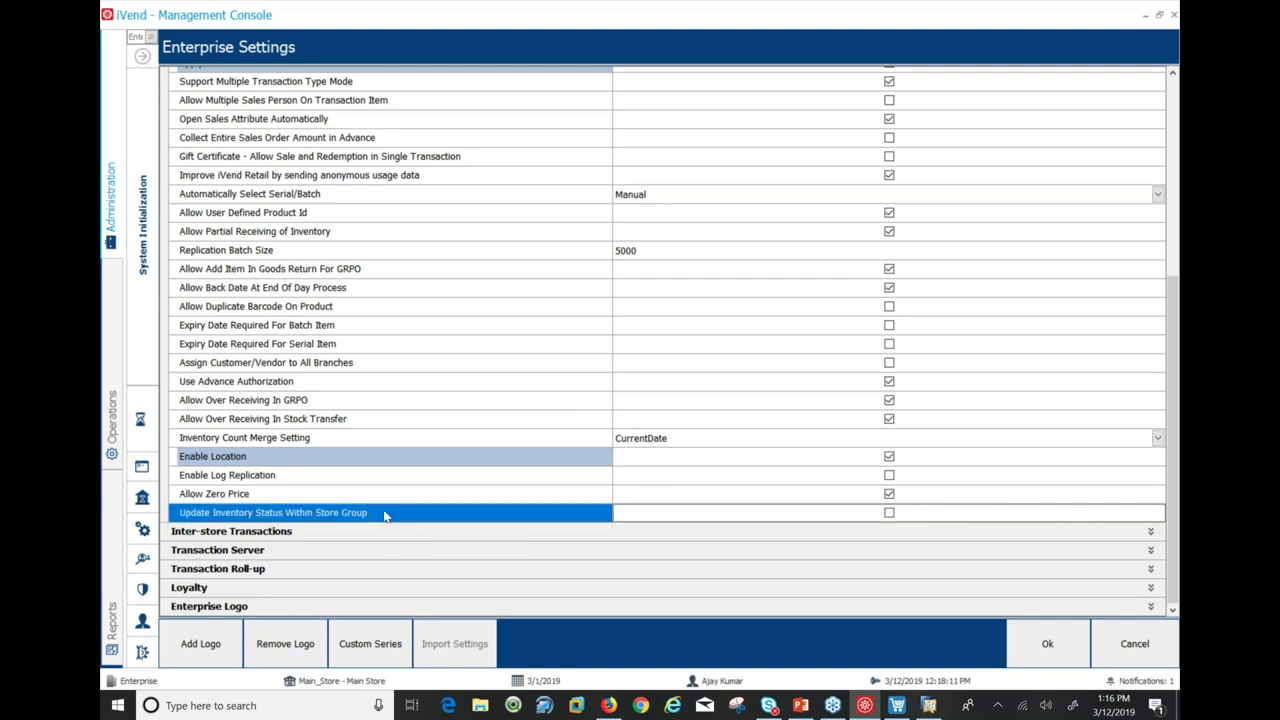
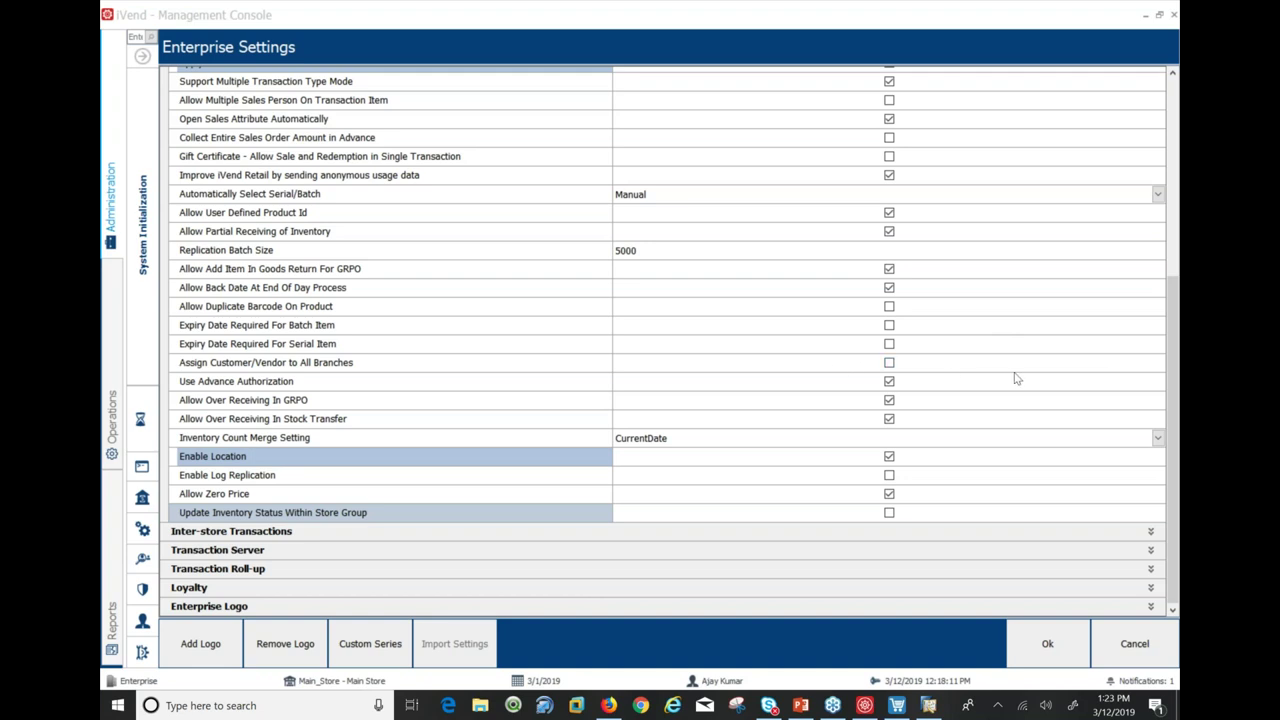
# - Lower the system audio volume and scroll through the Enterprise Settings grid
pyautogui.press('XF86AudioLowerVolume')
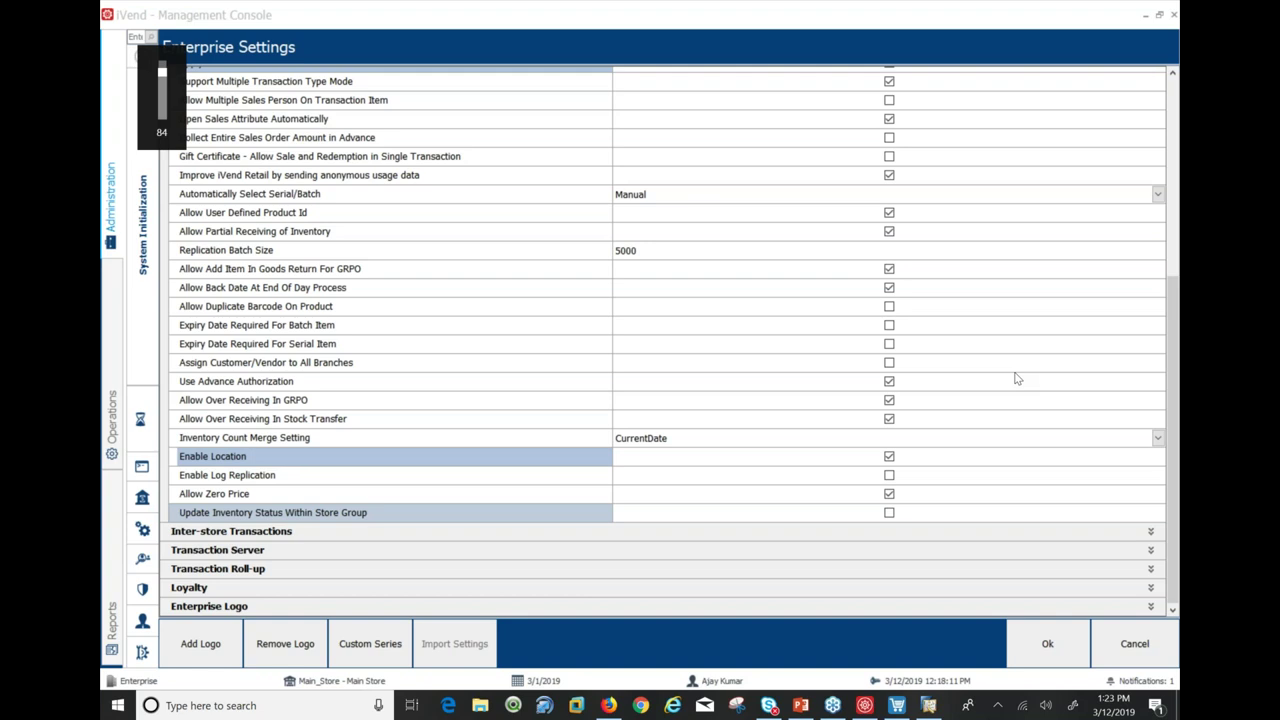
pyautogui.press('XF86AudioLowerVolume')
pyautogui.press('XF86AudioLowerVolume')
pyautogui.press('XF86AudioLowerVolume')
pyautogui.press('XF86AudioLowerVolume')
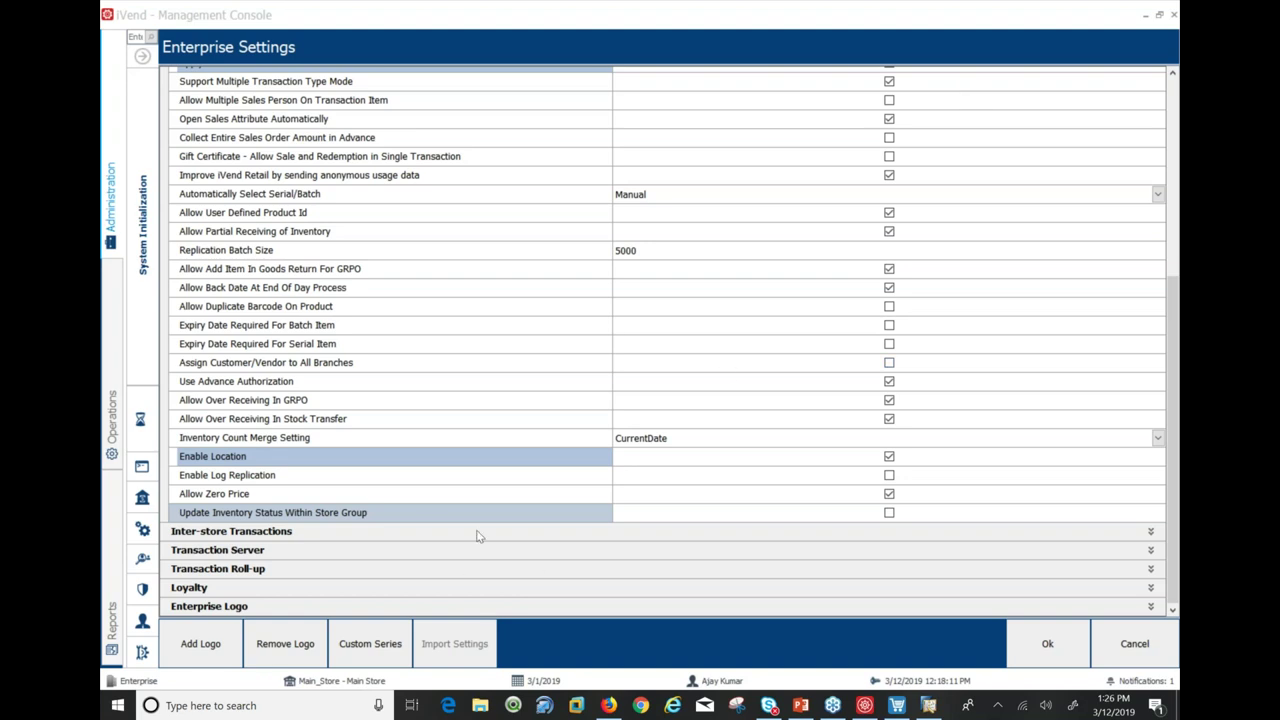
pyautogui.scroll(6, 283, 342)
pyautogui.scroll(-6, 283, 342)
pyautogui.scroll(6, 283, 342)
pyautogui.scroll(-6, 283, 342)
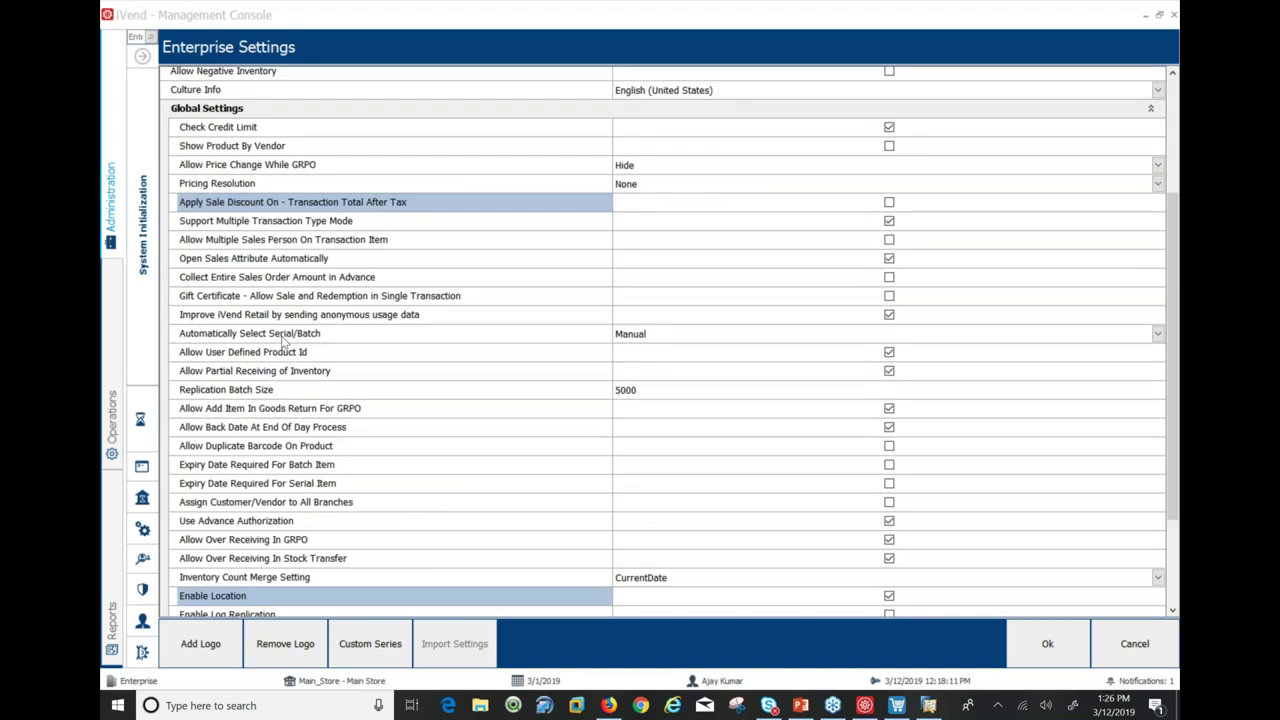
# - Expand Inter-store Transactions and select the Allow Delivery From General Warehouse setting
pyautogui.click(262, 541)
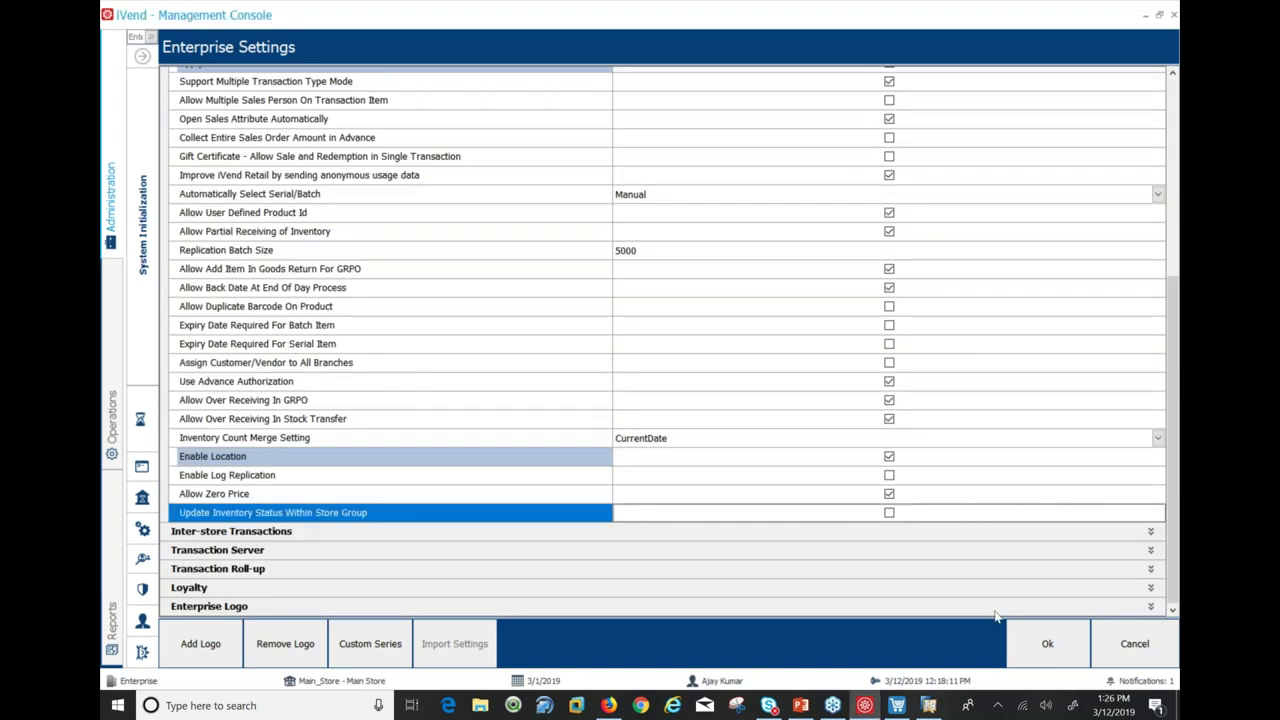
pyautogui.click(1151, 536)
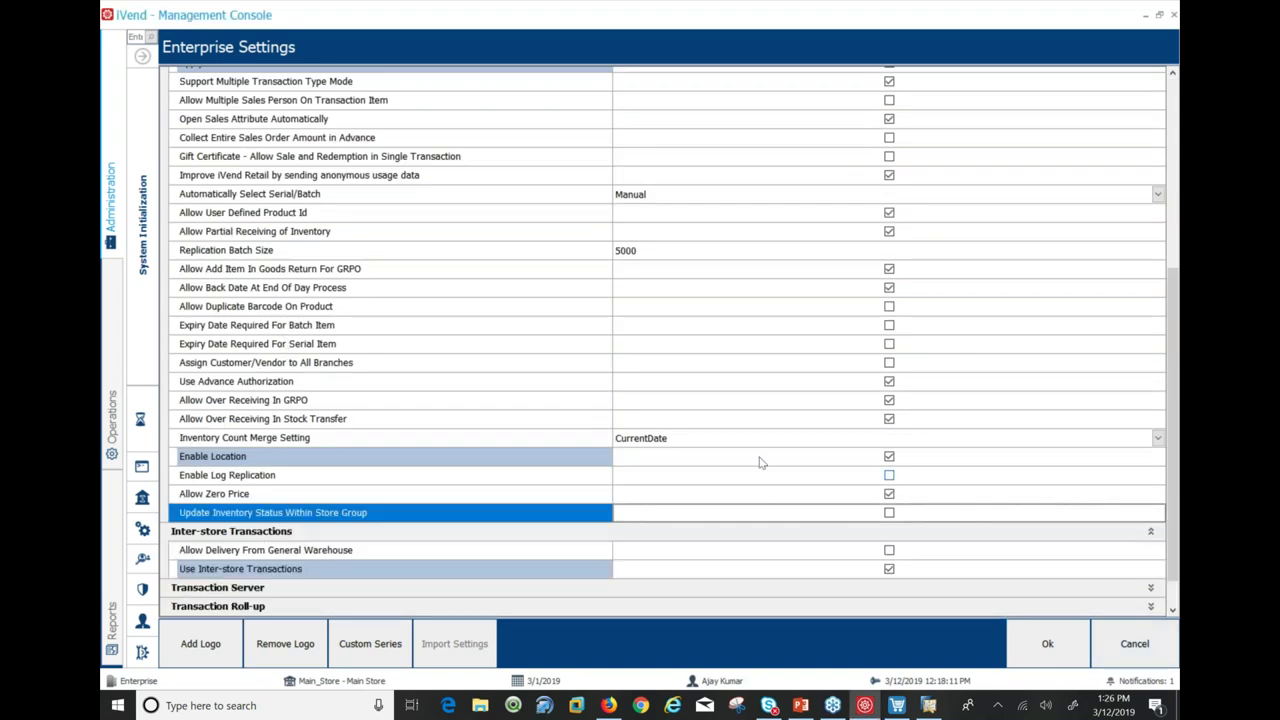
pyautogui.scroll(-1, 751, 455)
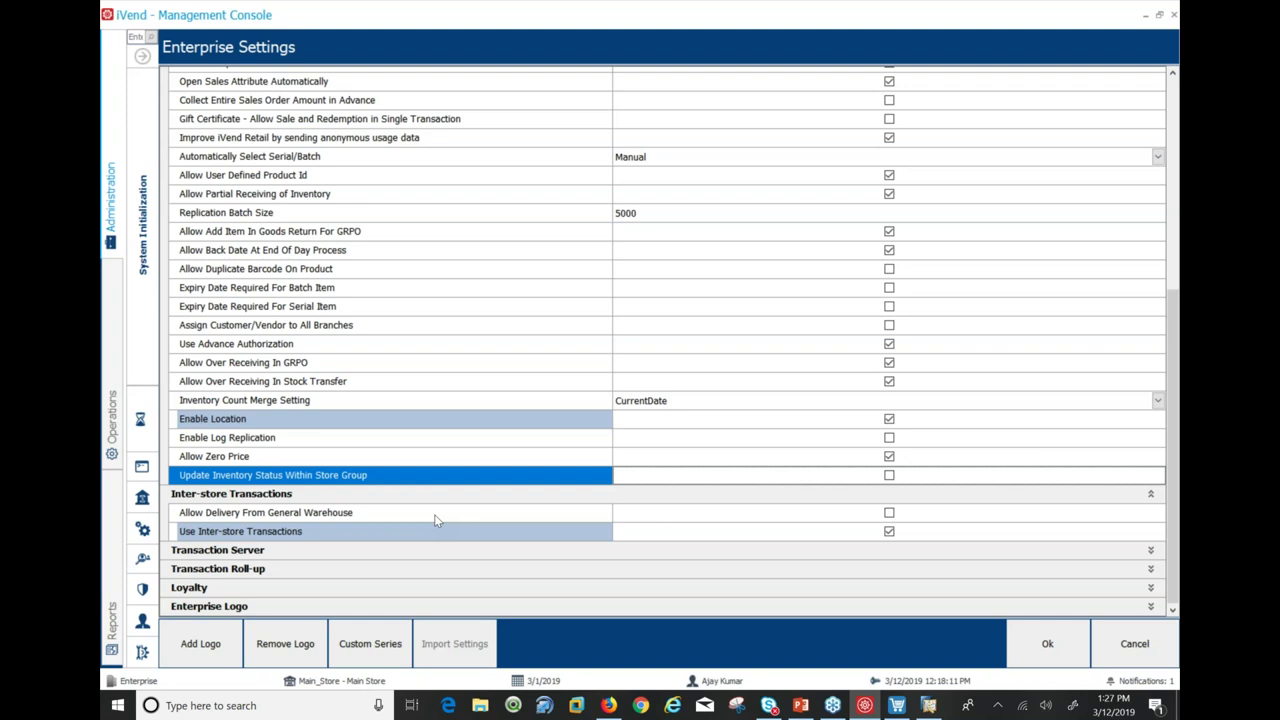
pyautogui.click(441, 514)
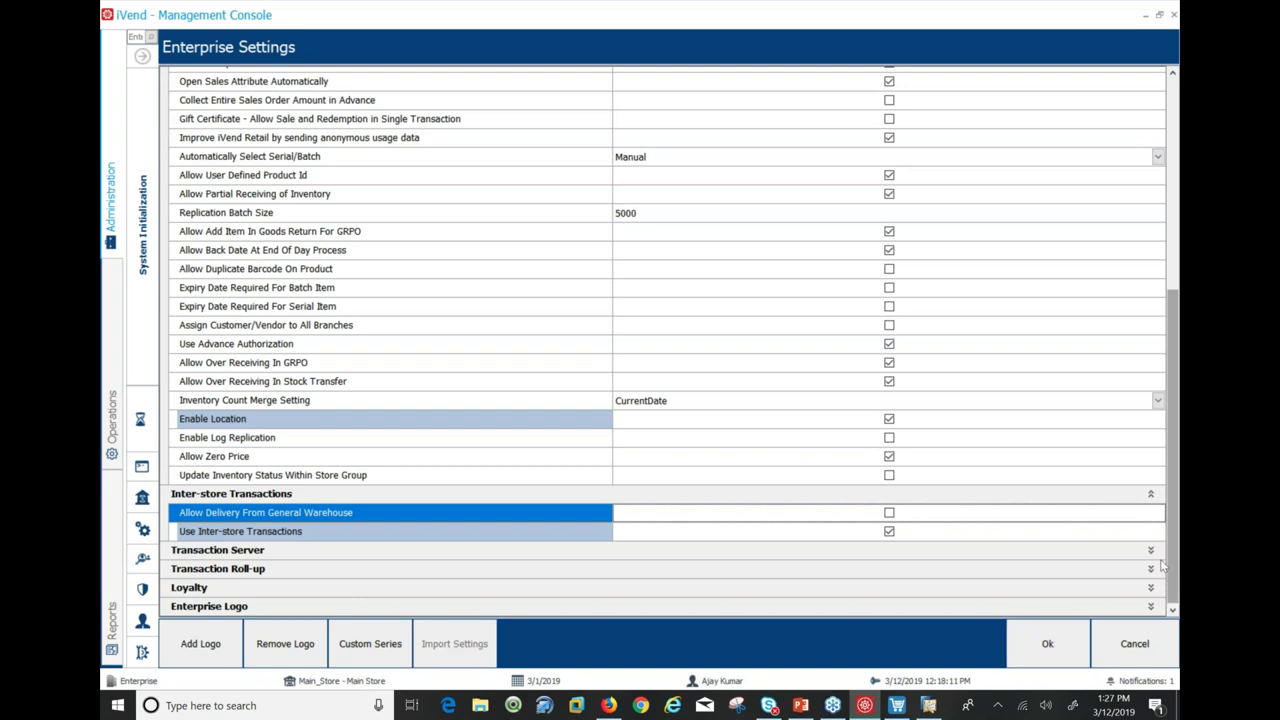
# - Expand Transaction Server, select Is Transaction Server Integrated, then collapse Inter-store Transactions
pyautogui.click(1120, 553)
pyautogui.scroll(-2, 766, 430)
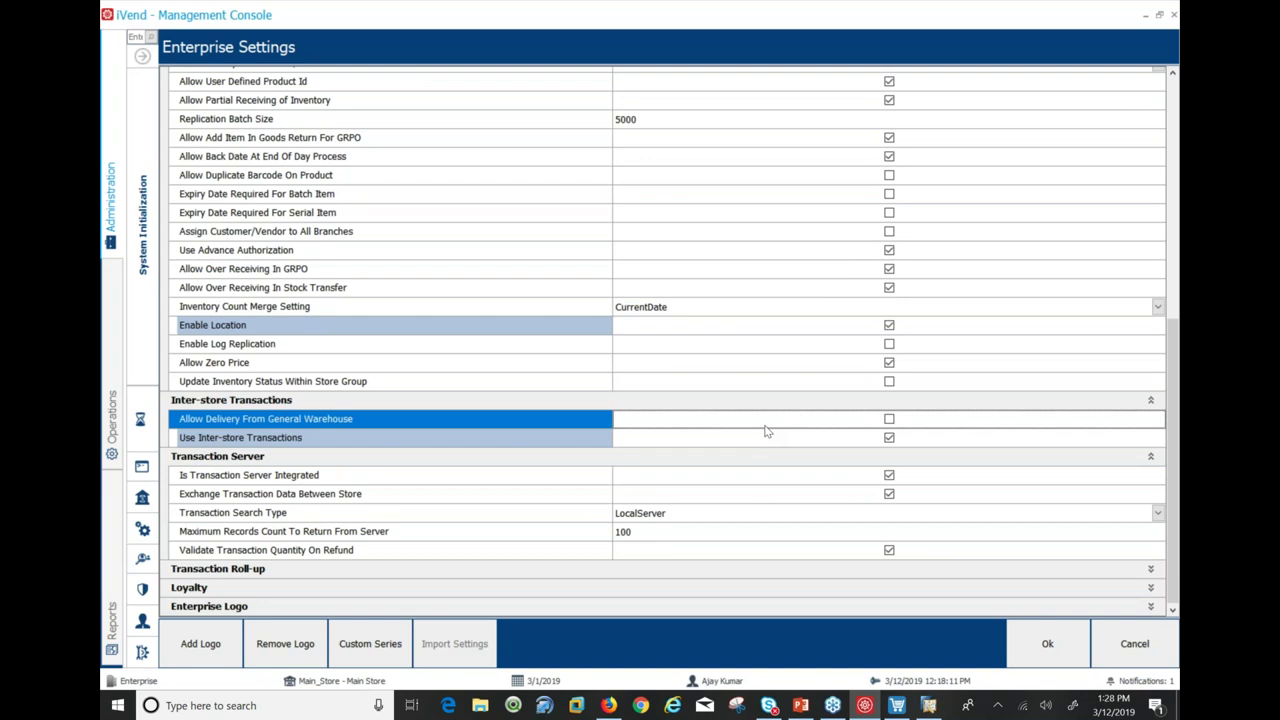
pyautogui.click(212, 478)
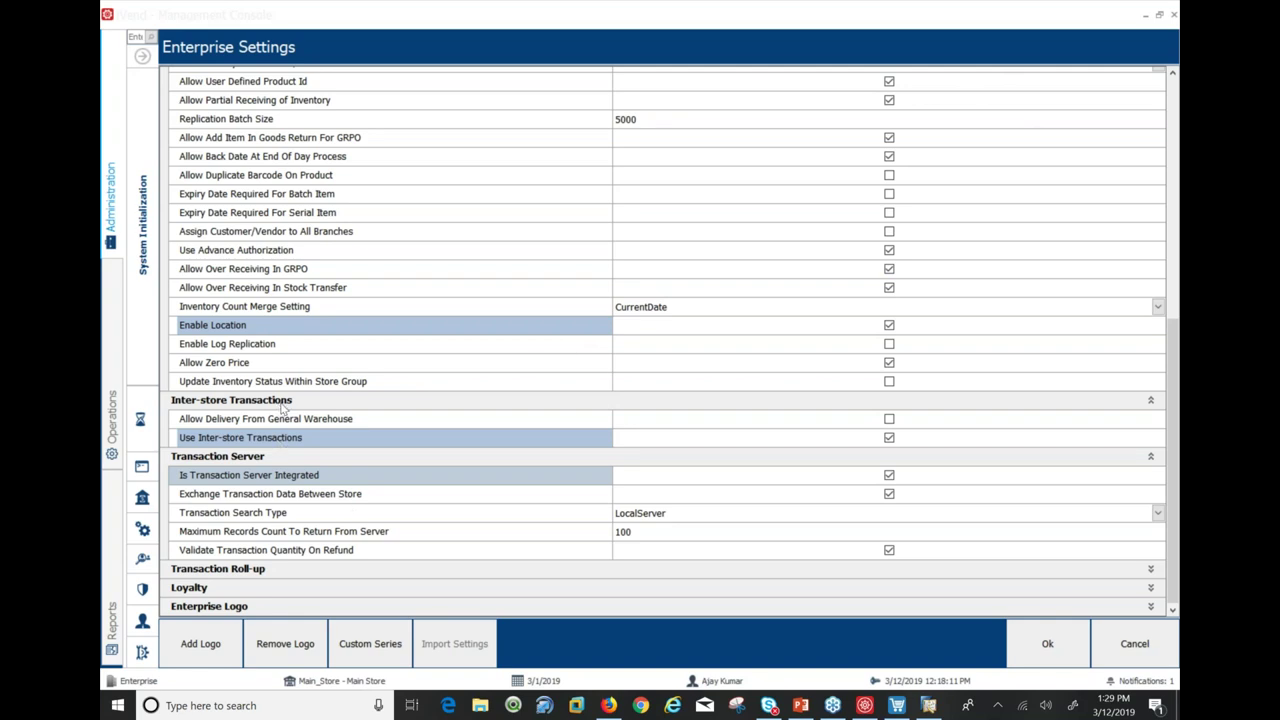
pyautogui.click(283, 402)
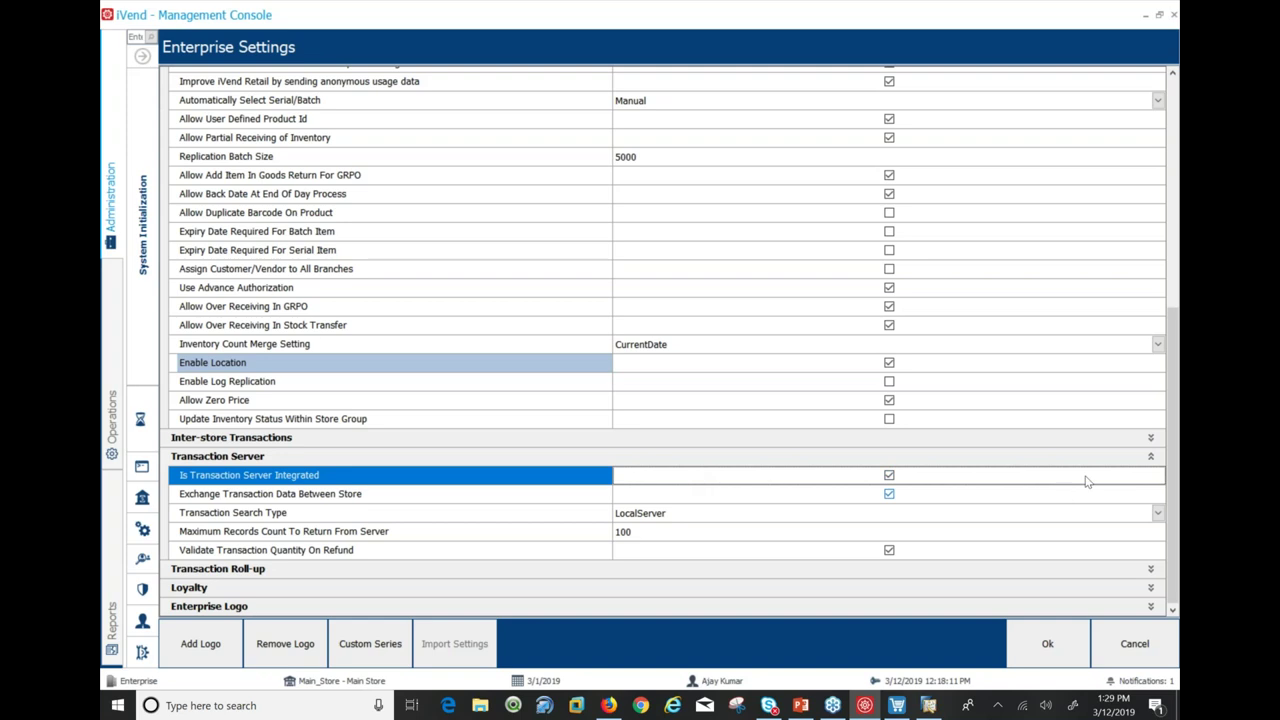
# - Re-expand the Inter-store Transactions group and scroll down to the Transaction Server options
pyautogui.click(1150, 439)
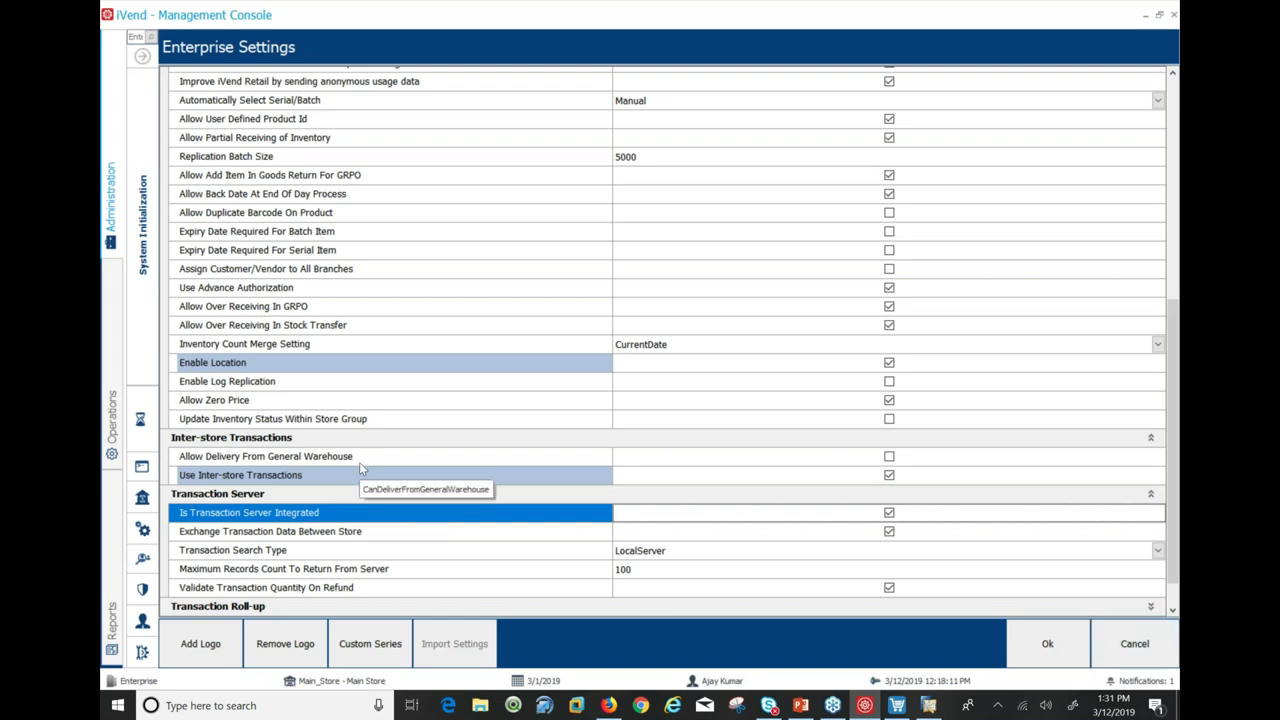
pyautogui.scroll(-1, 359, 462)
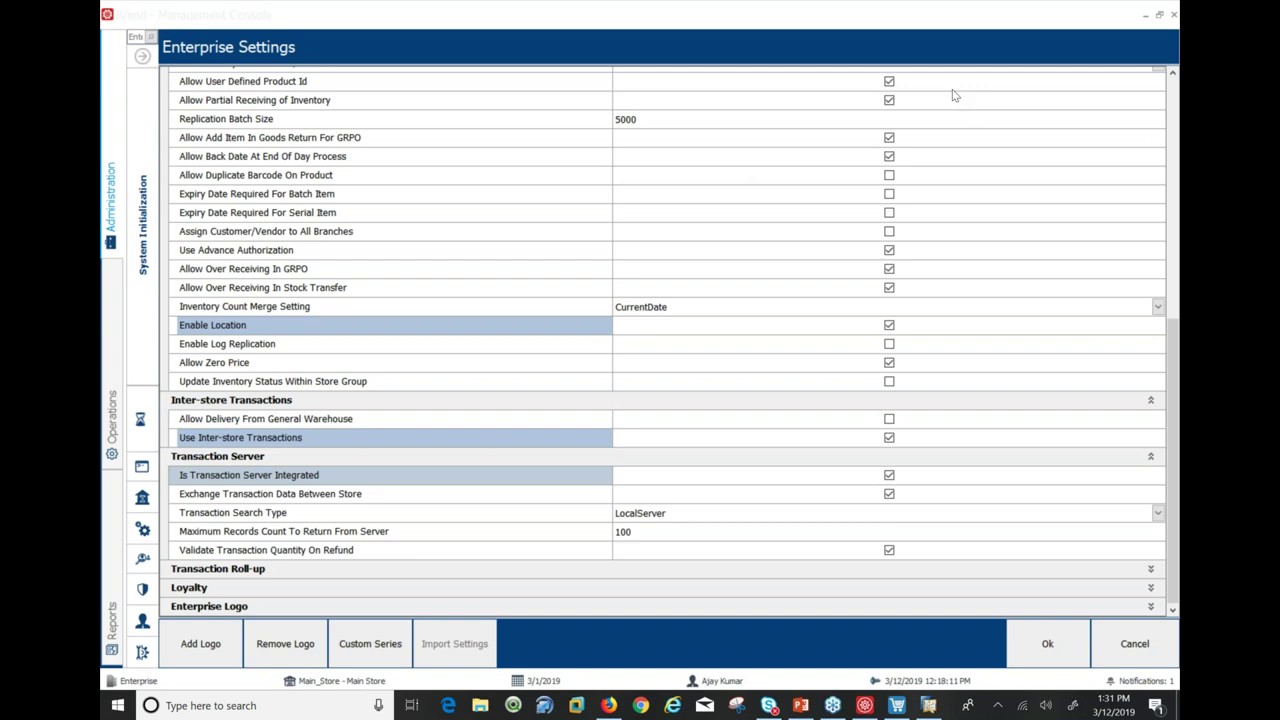
# - Select the Is Transaction Server Integrated setting, which uses LocalServer search
pyautogui.click(316, 477)
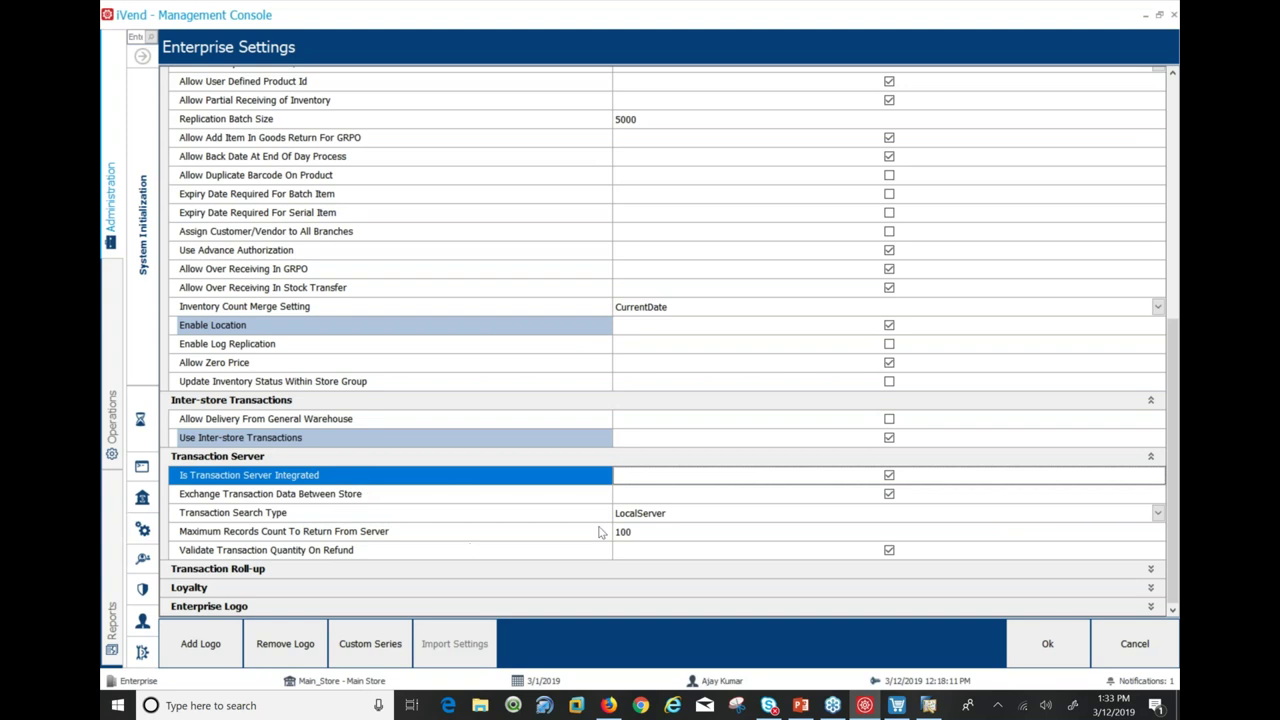
pyautogui.click(660, 516)
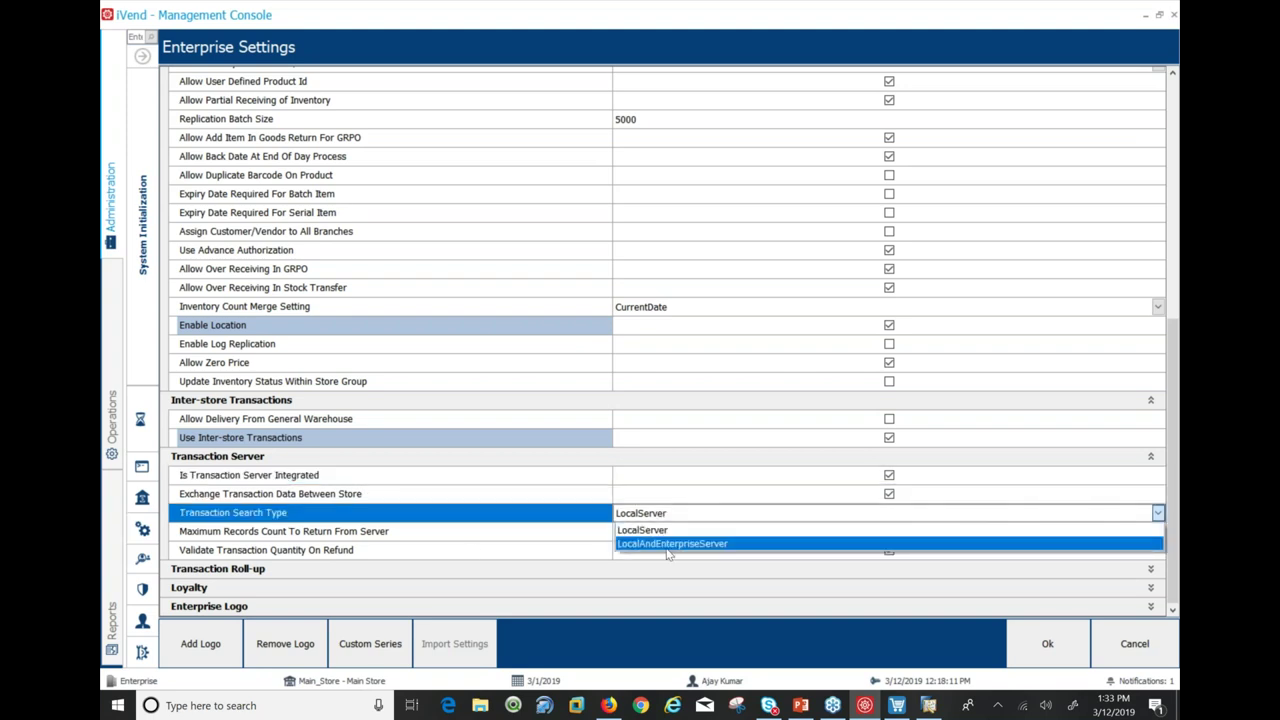
pyautogui.click(525, 518)
pyautogui.click(339, 495)
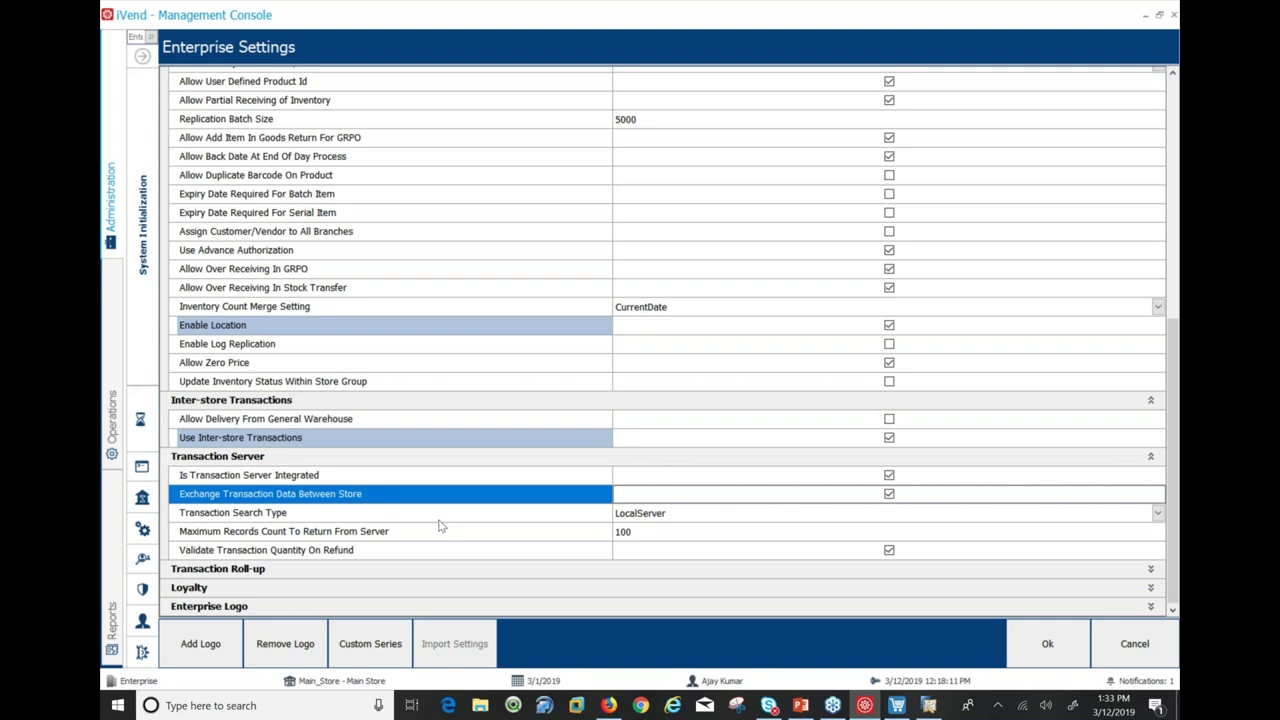
pyautogui.click(338, 533)
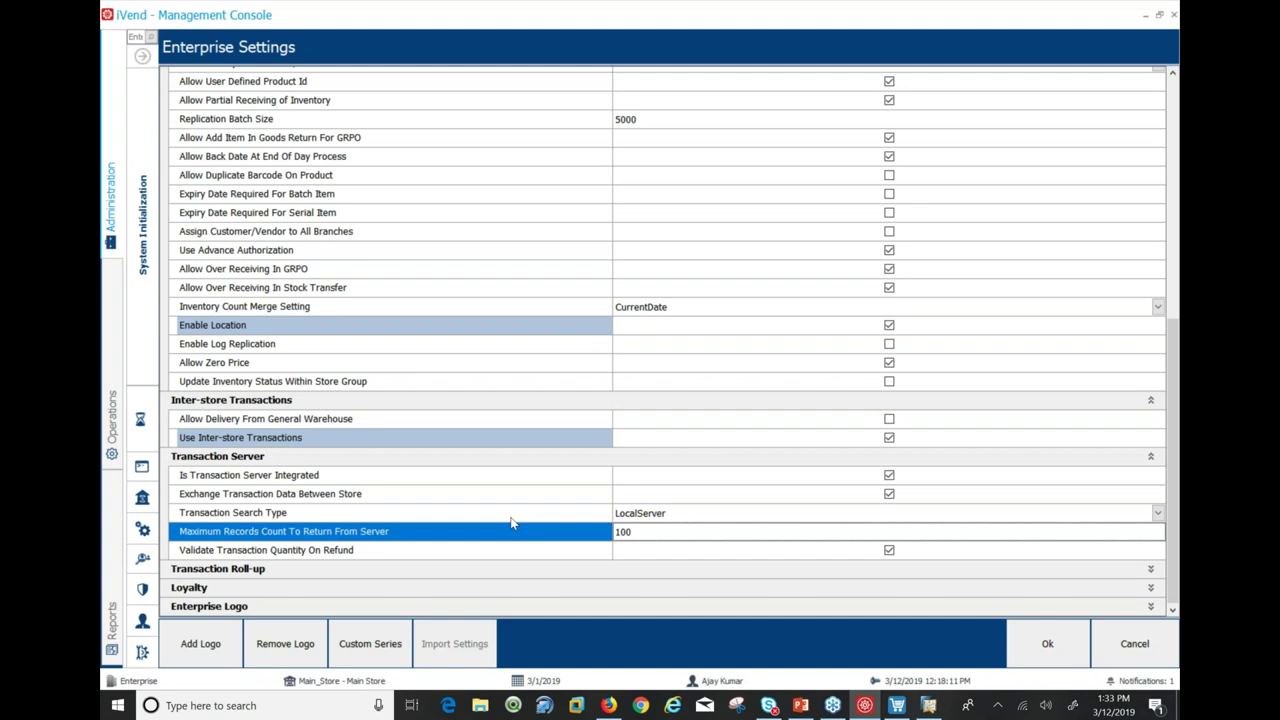
pyautogui.click(418, 556)
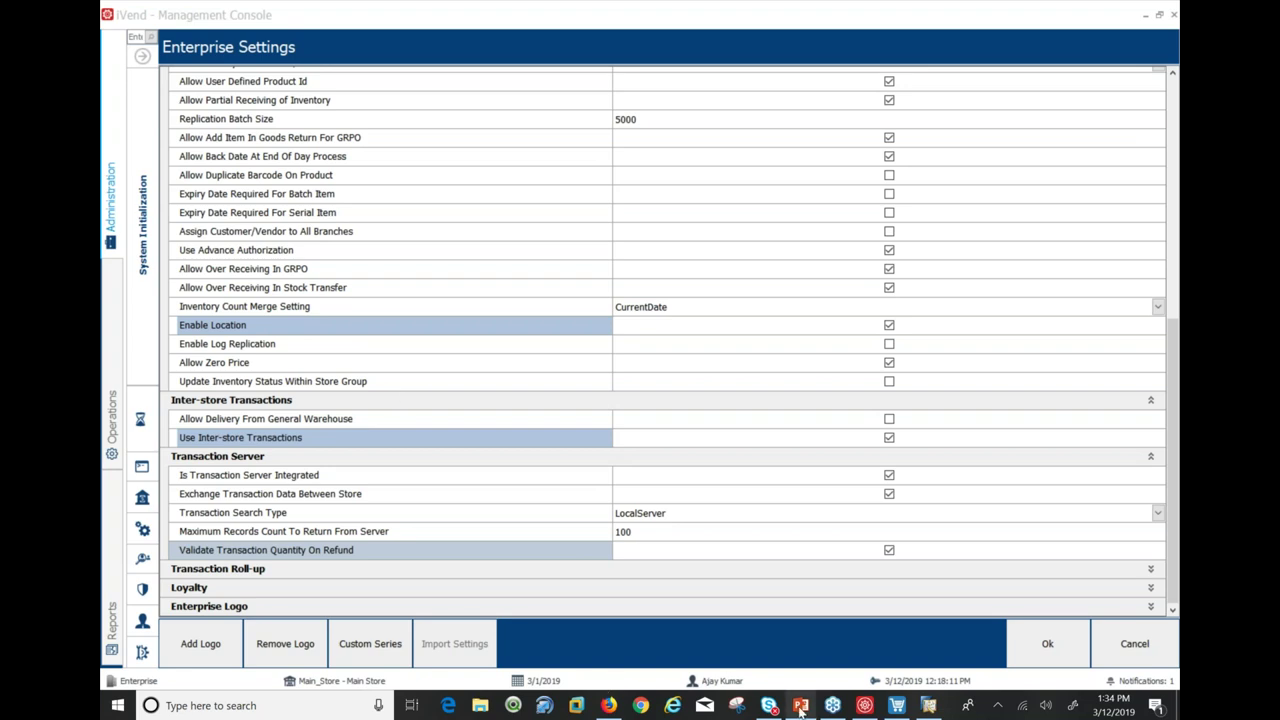
# - Switch to the iVend_Retail_Web_Enablement_Session_1.pptx deck and go to slide 11
pyautogui.moveTo(800, 710)
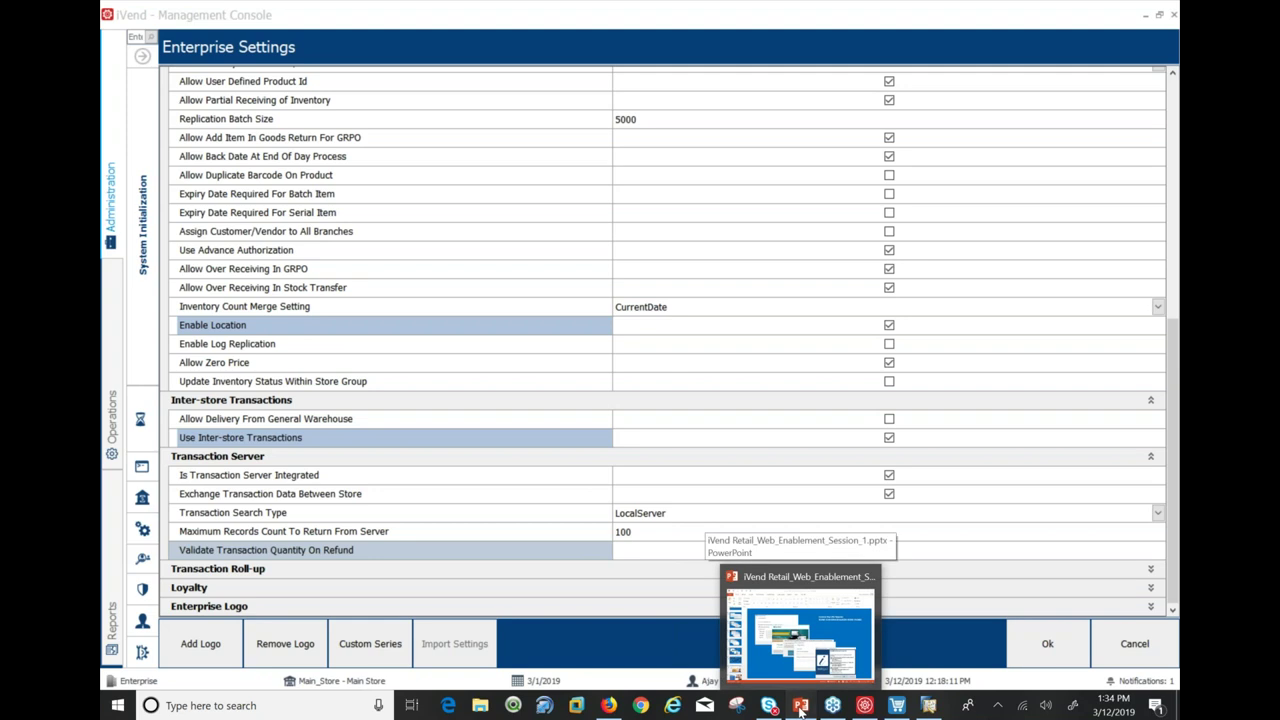
pyautogui.click(800, 710)
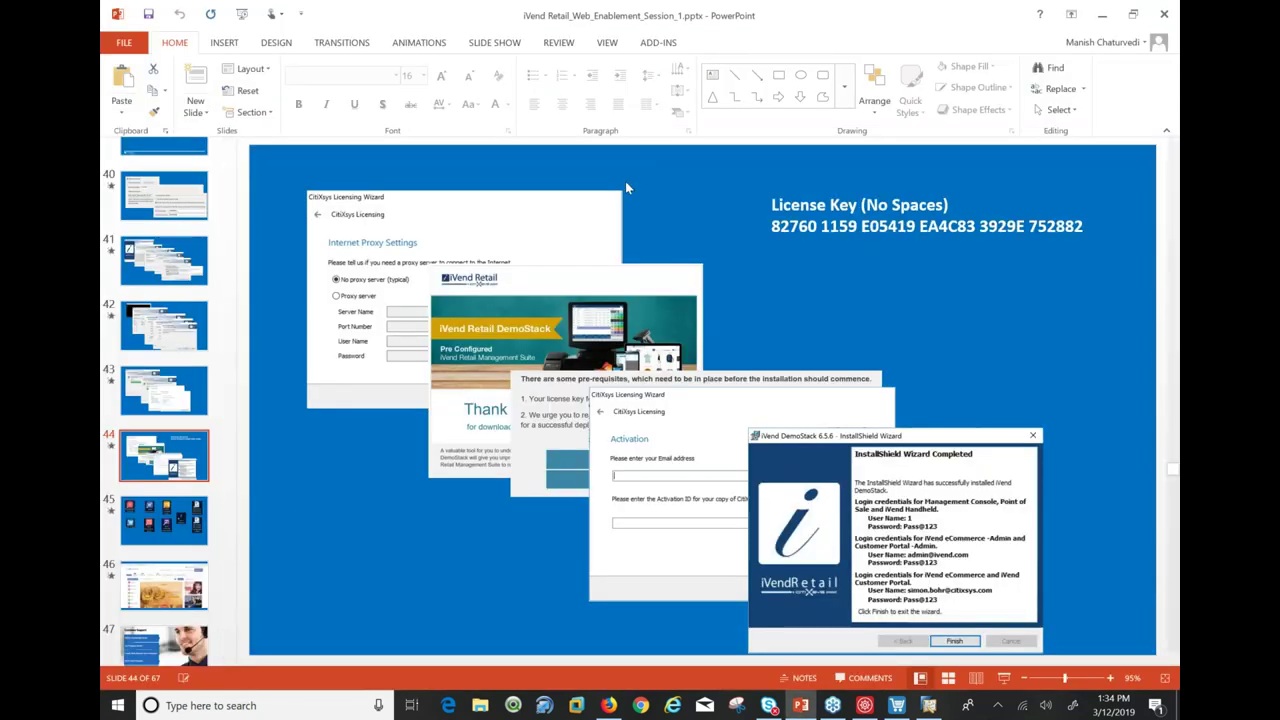
pyautogui.scroll(3, 190, 530)
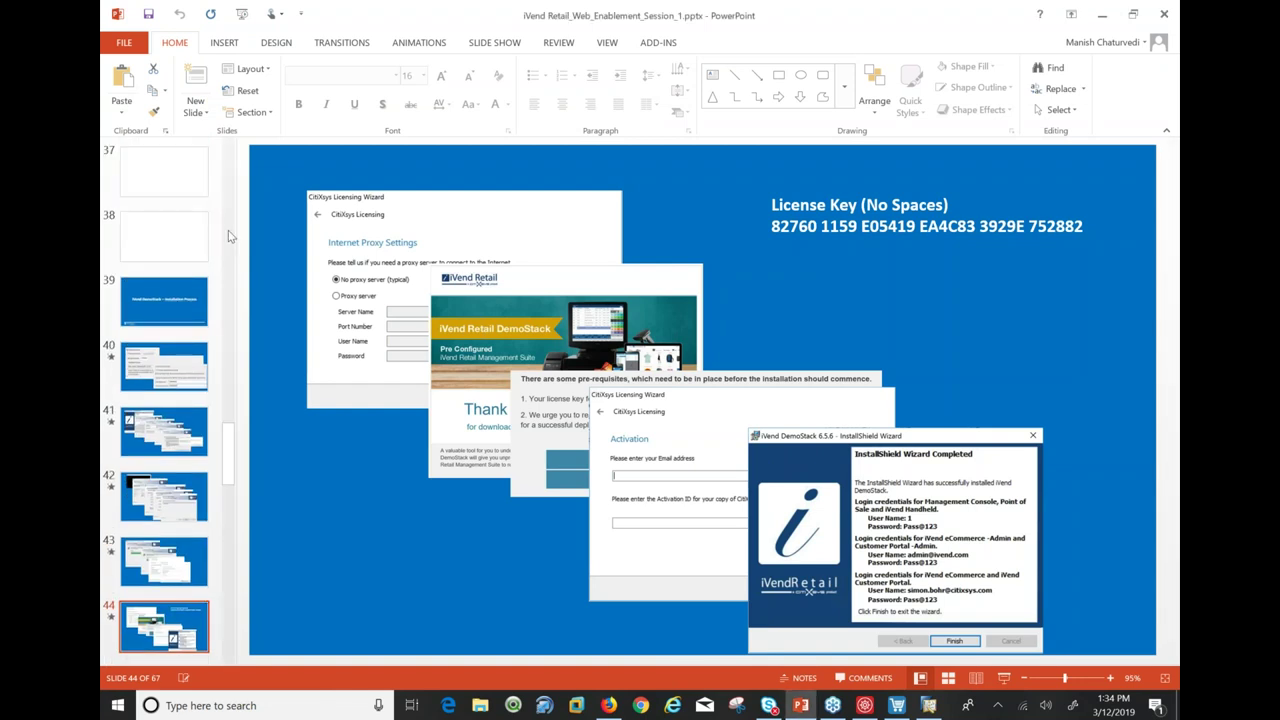
pyautogui.scroll(20, 198, 372)
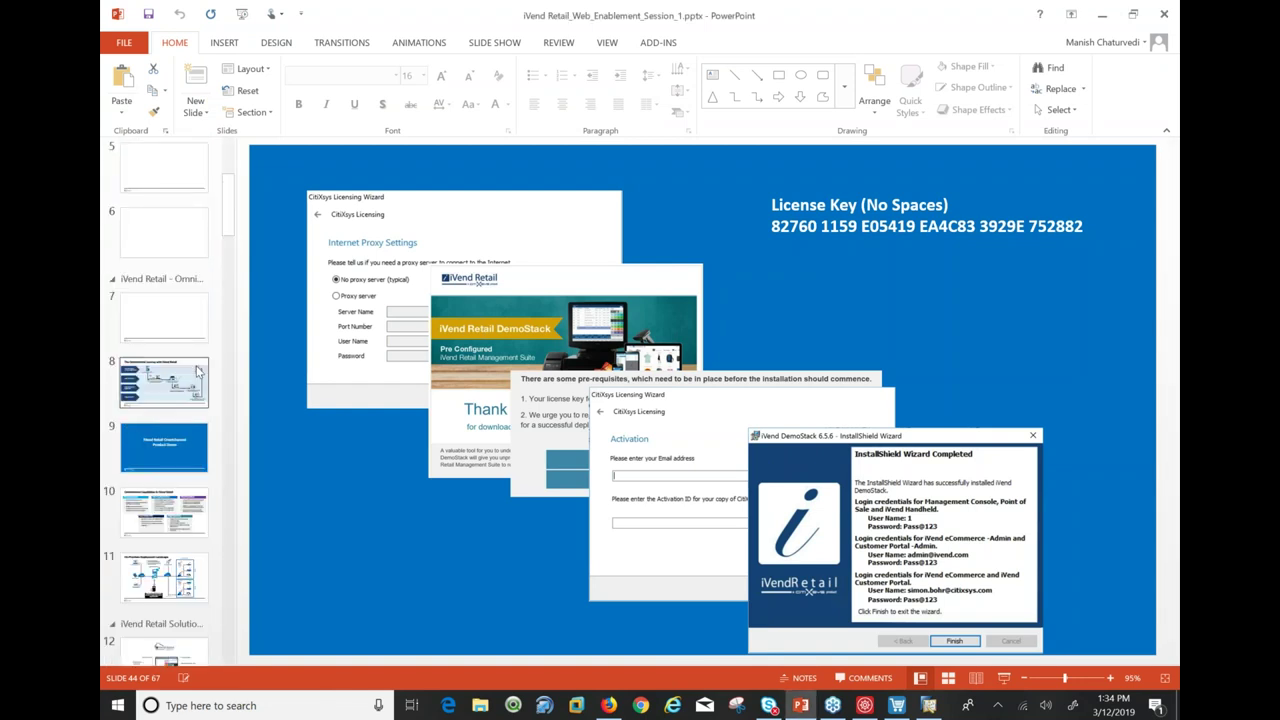
pyautogui.click(172, 584)
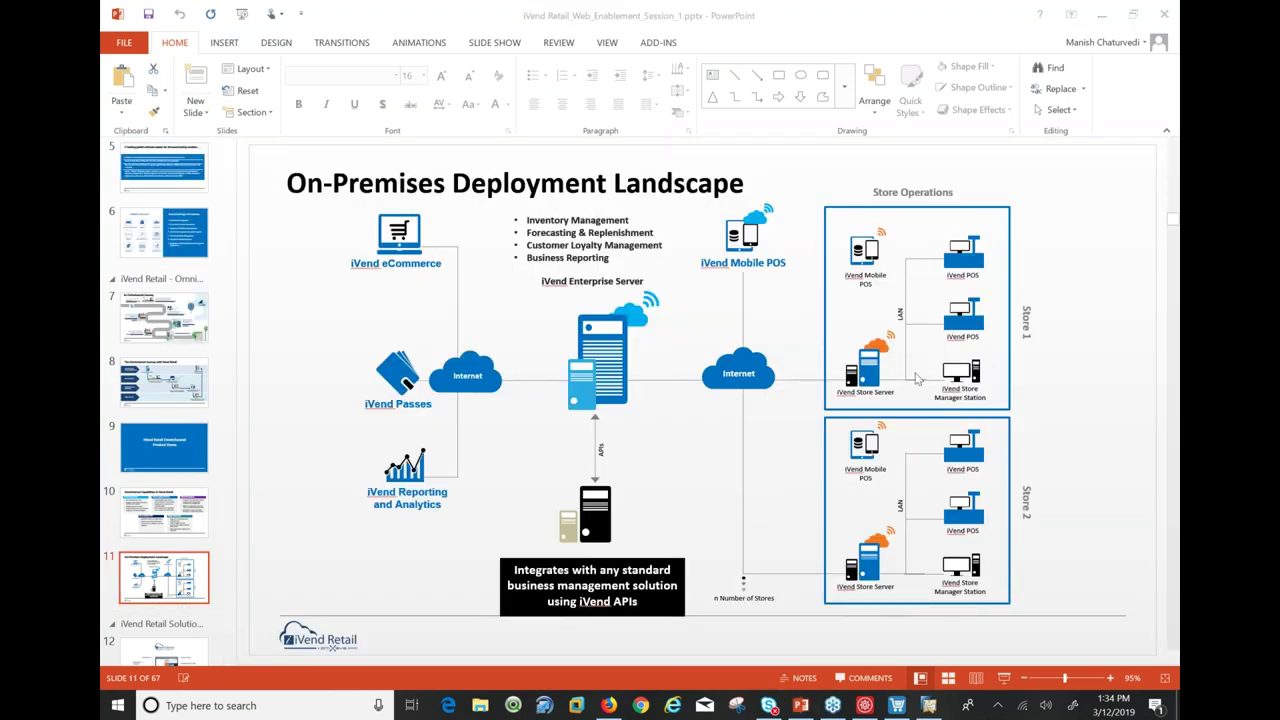
# - Delete the small connector line beside iVend Mobile POS in Store 1
pyautogui.click(927, 260)
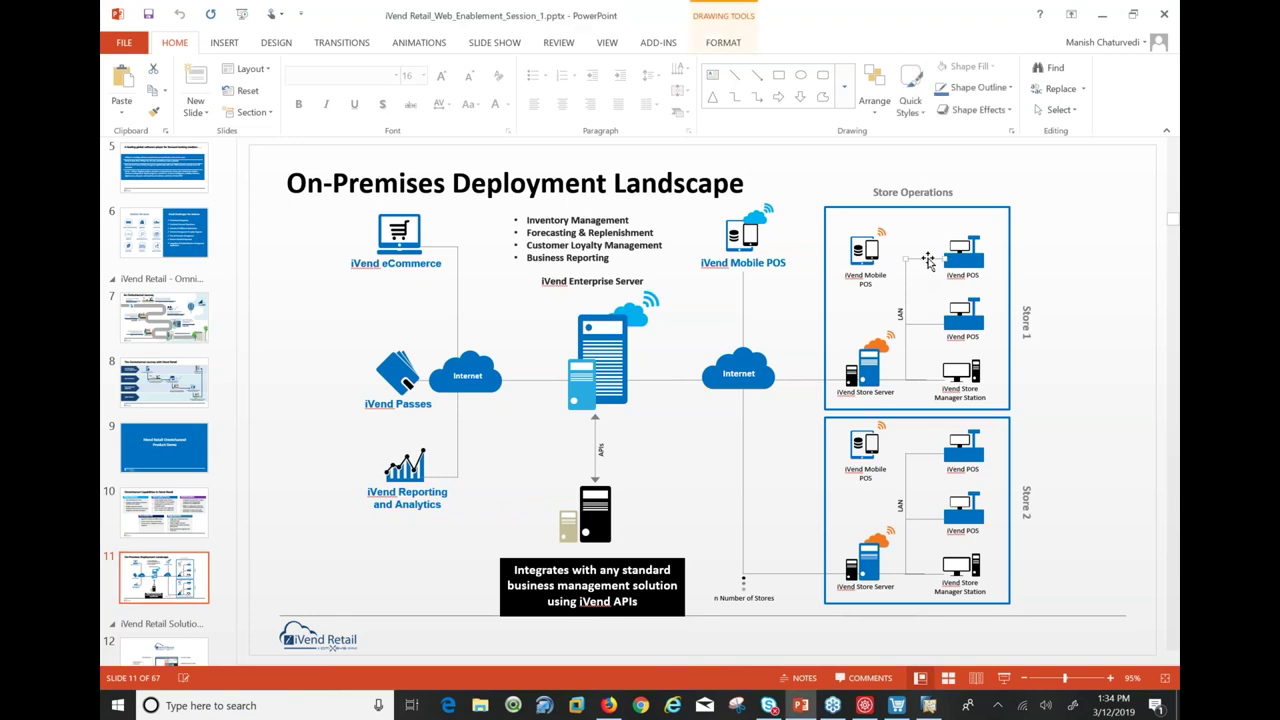
pyautogui.press('Delete')
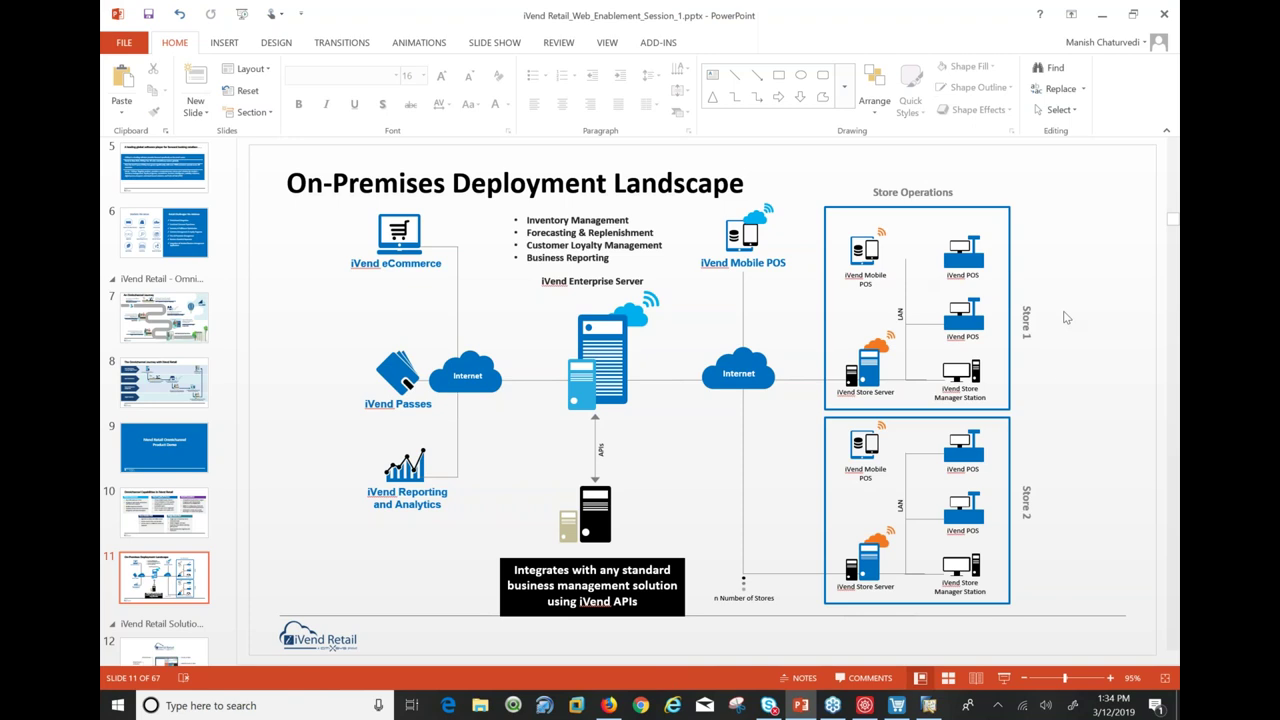
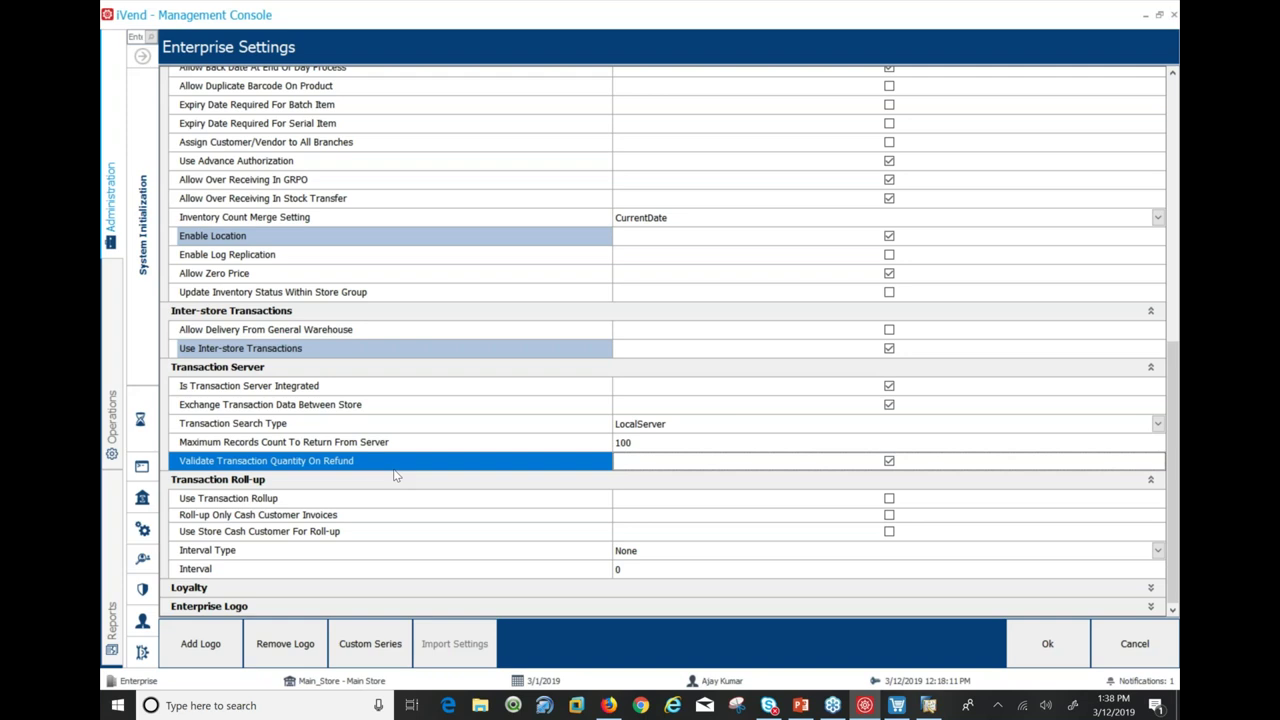
# - Review the transaction roll-up options, keeping Interval Type at None and selecting the Interval value
pyautogui.click(287, 500)
pyautogui.click(292, 518)
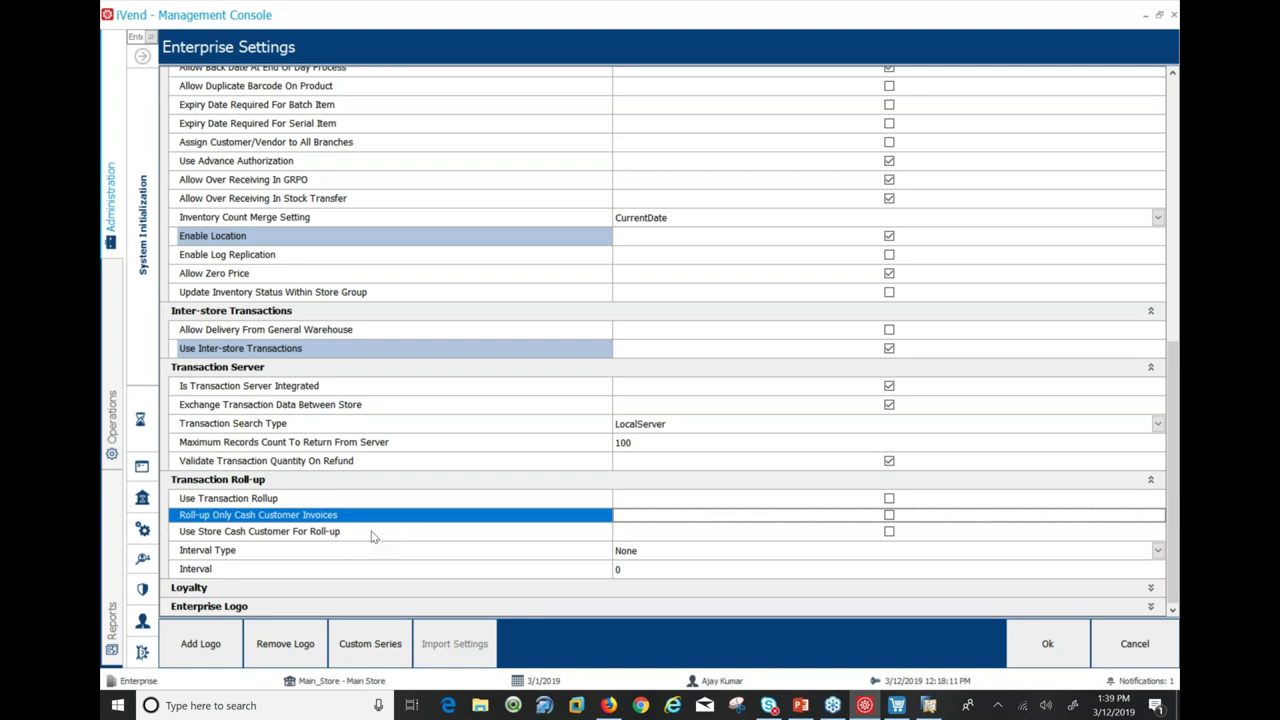
pyautogui.click(371, 535)
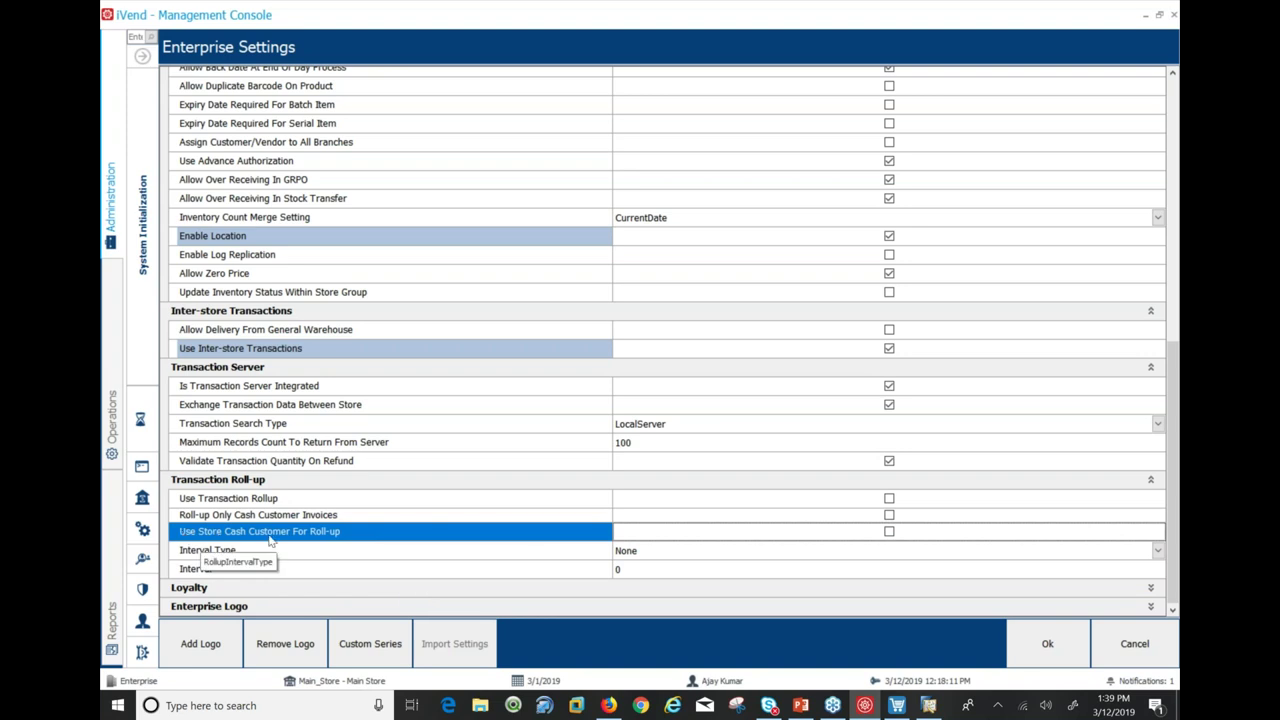
pyautogui.click(343, 518)
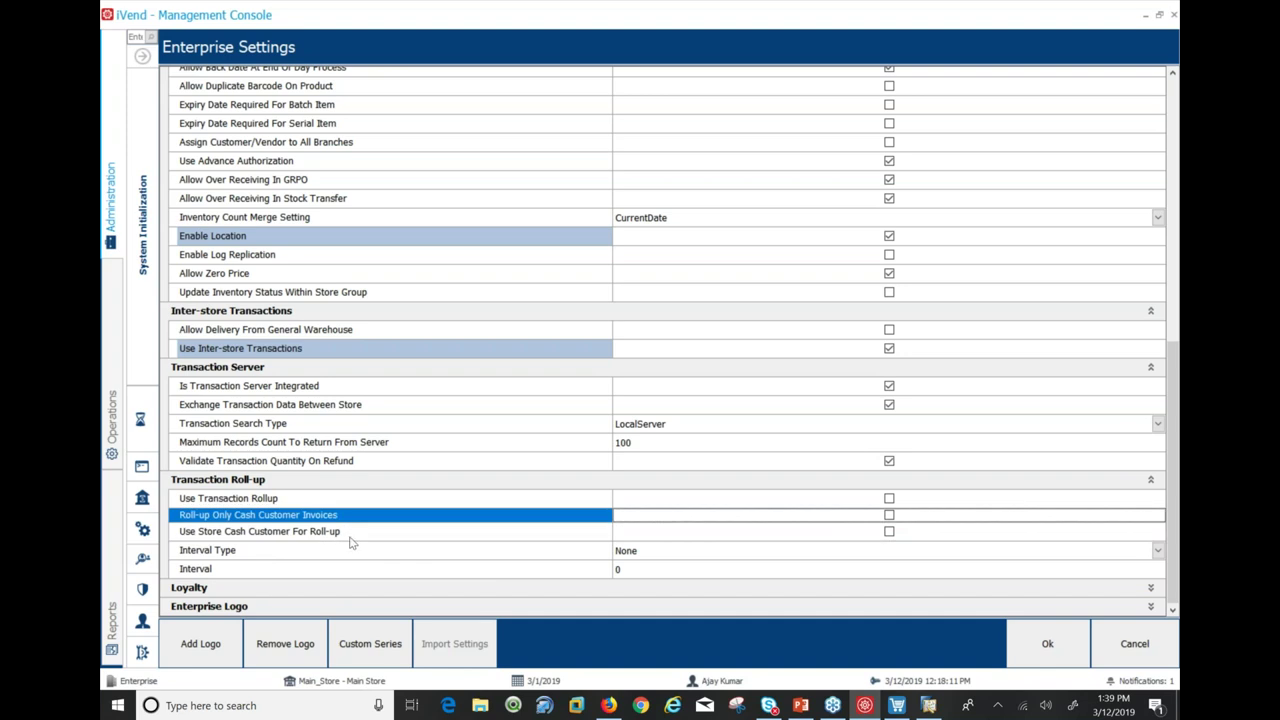
pyautogui.click(349, 535)
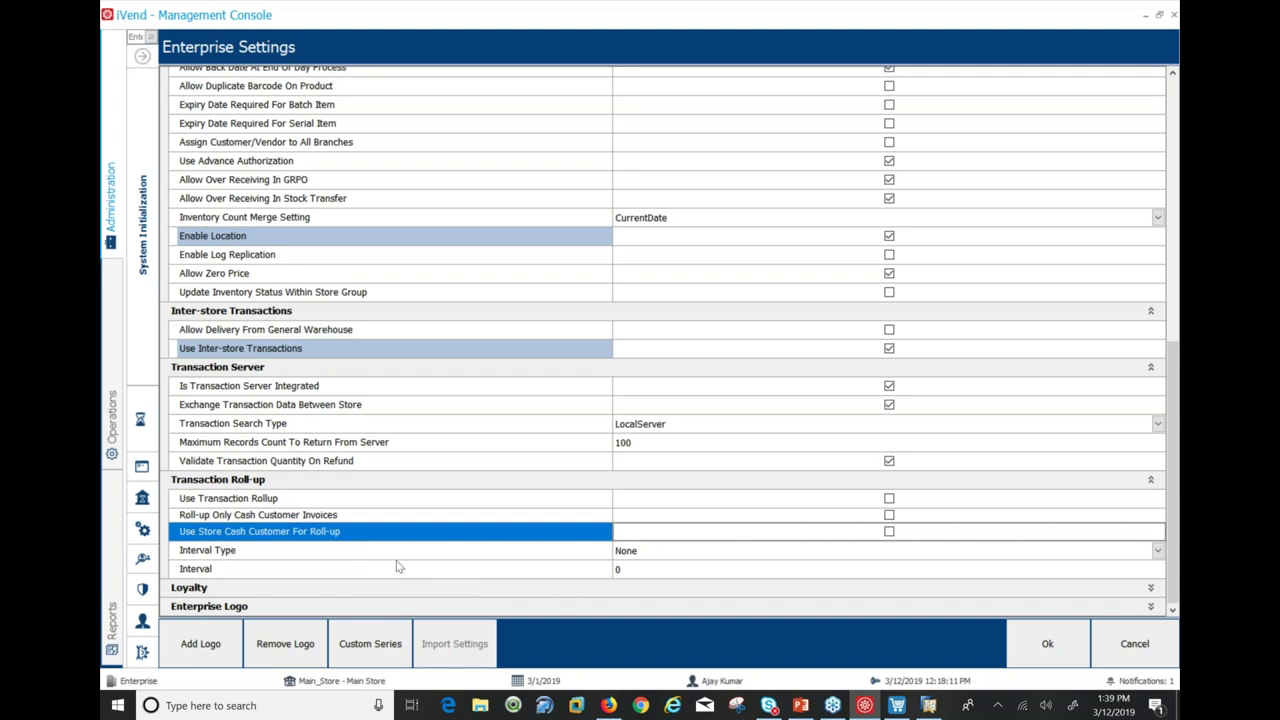
pyautogui.click(436, 556)
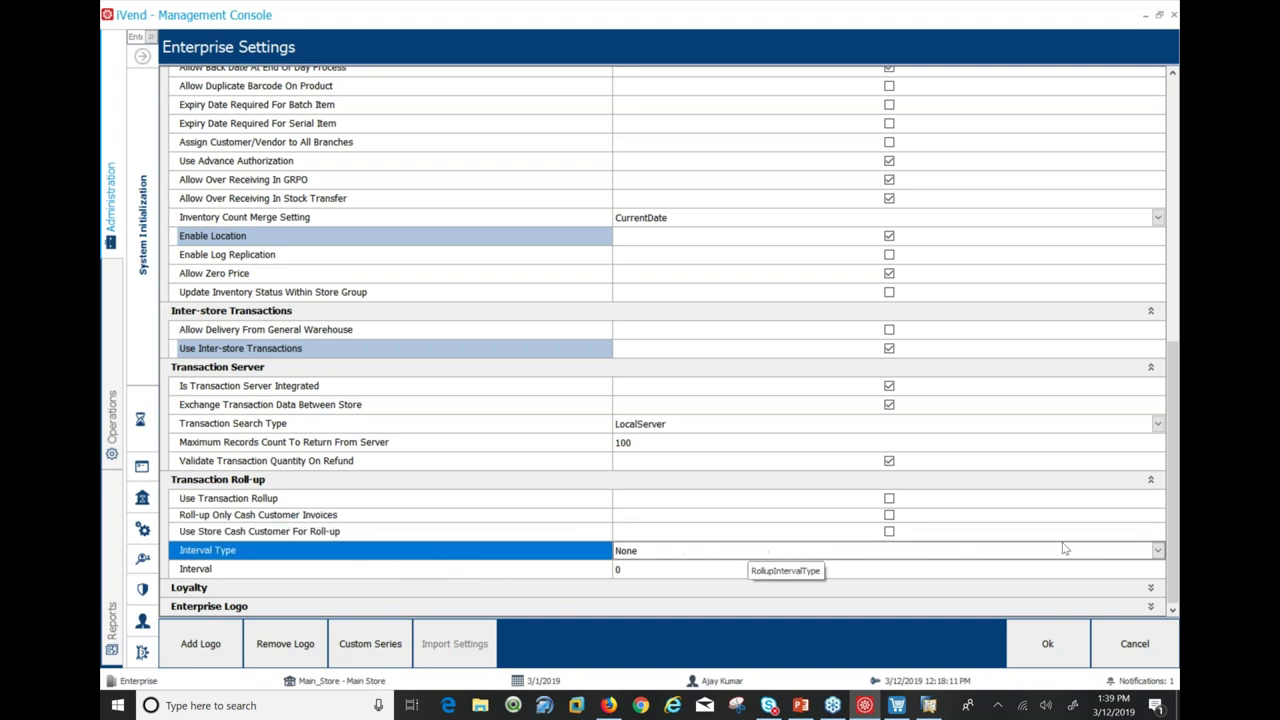
pyautogui.click(1158, 551)
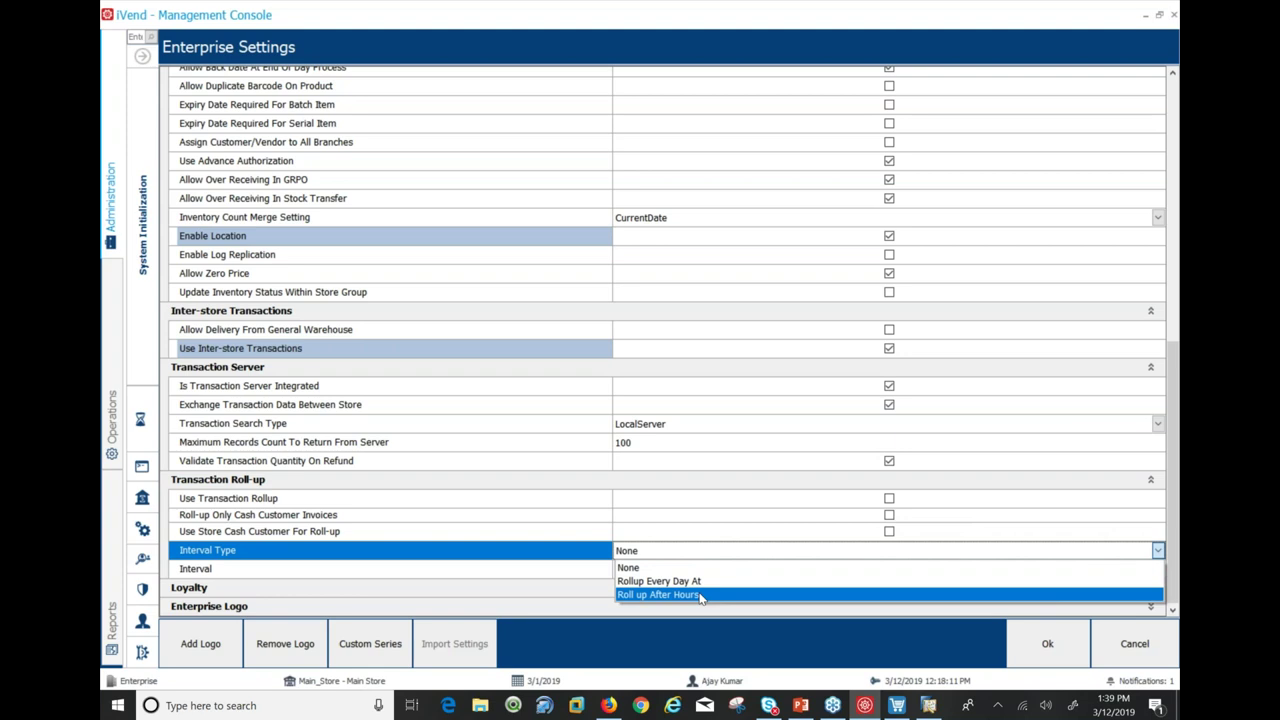
pyautogui.click(493, 573)
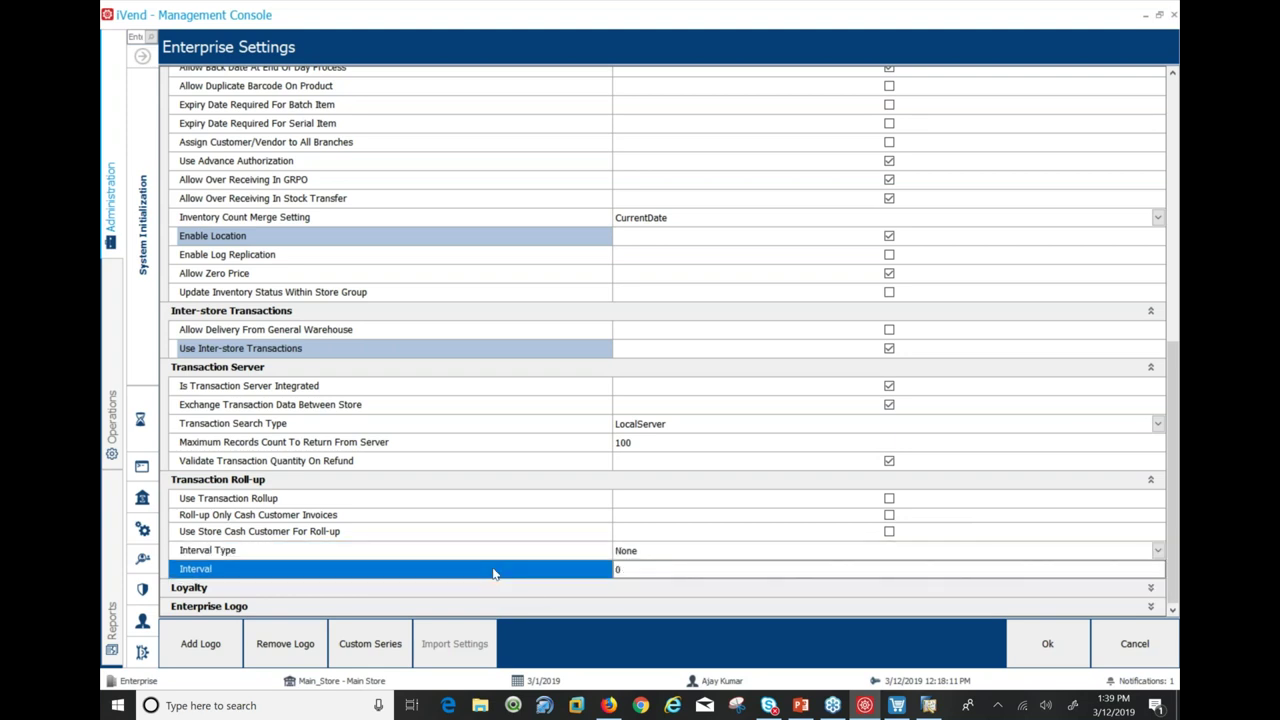
pyautogui.click(654, 568)
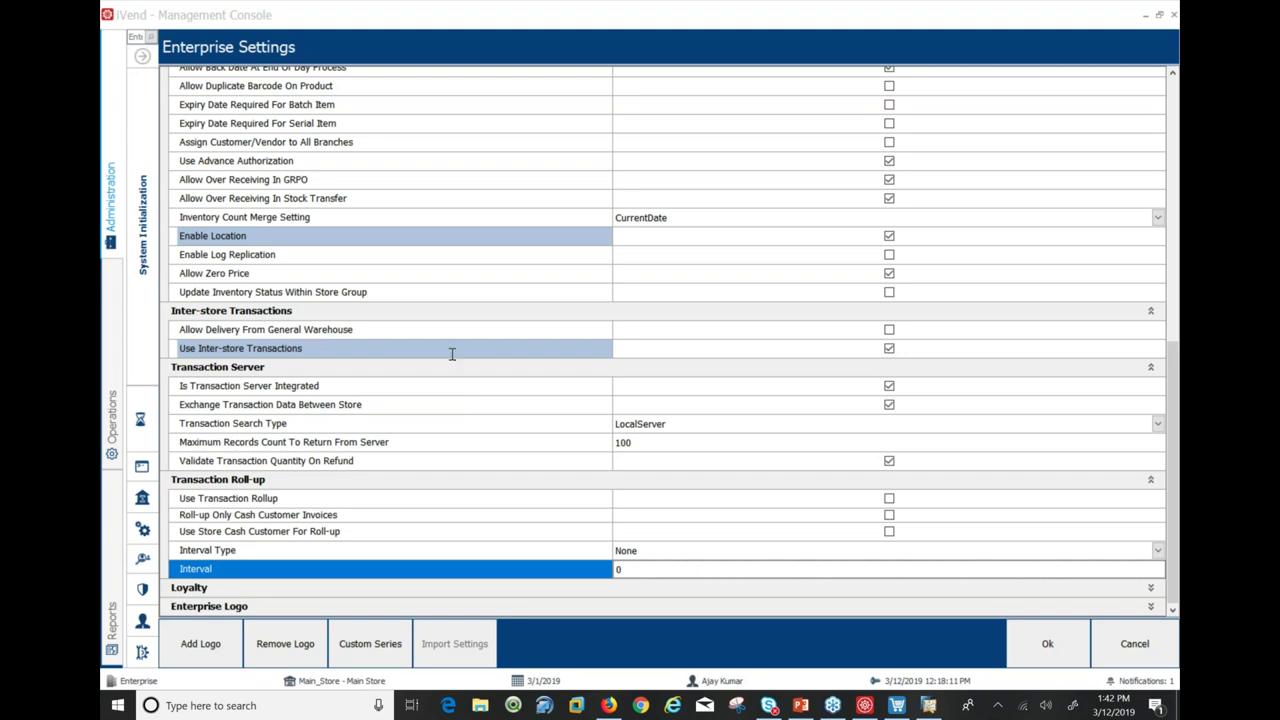
# - In SAP Business One, open a blank A/R Invoice (No. 452) from Sales - A/R
pyautogui.click(929, 705)
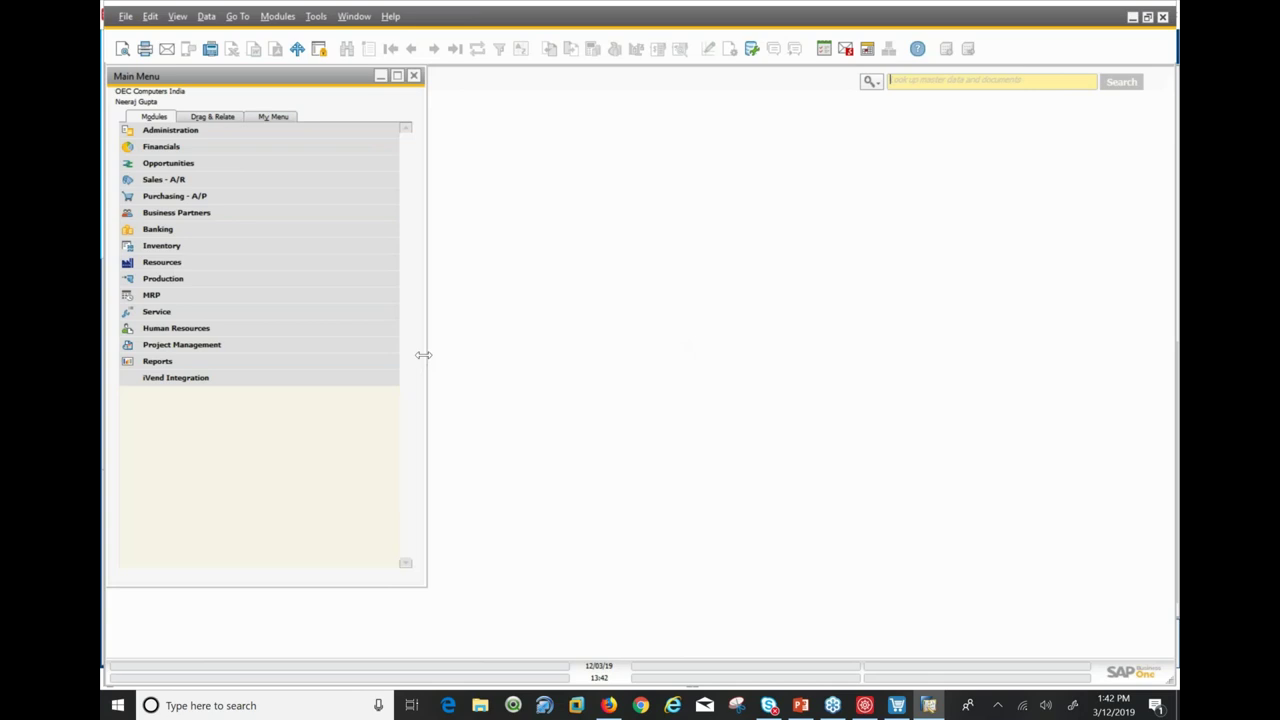
pyautogui.moveTo(423, 355); pyautogui.dragTo(367, 356)
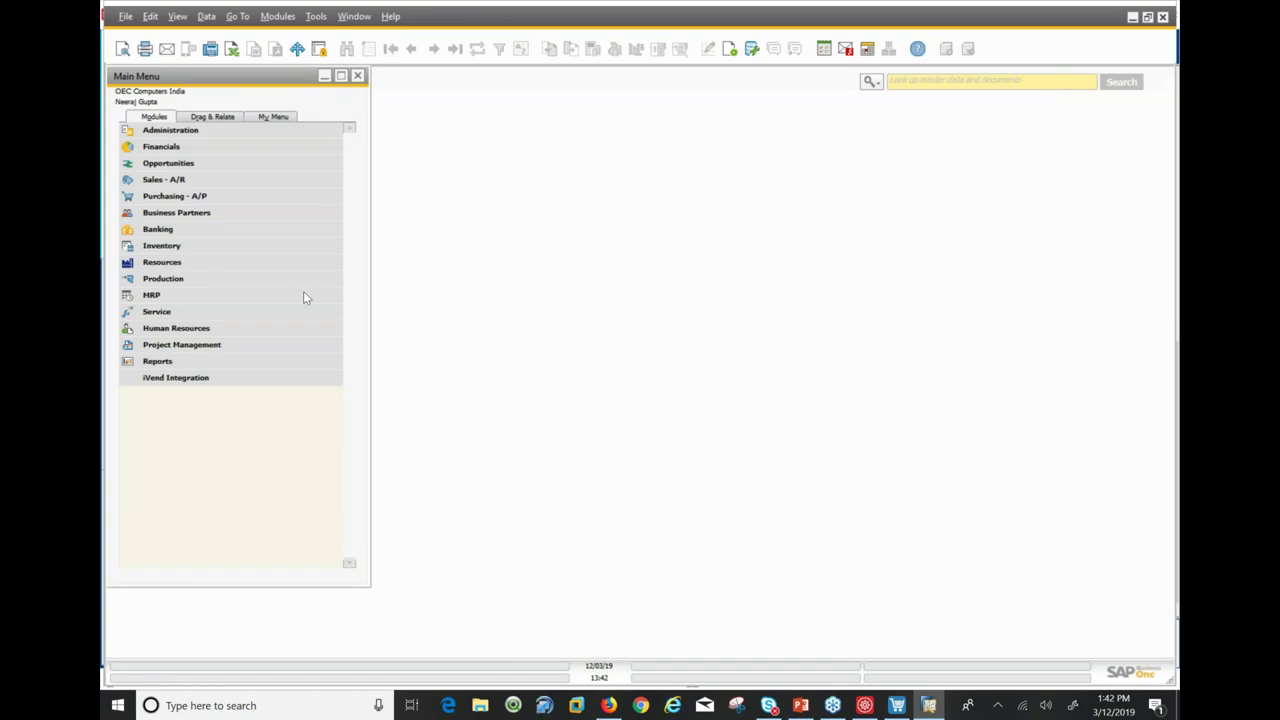
pyautogui.click(197, 184)
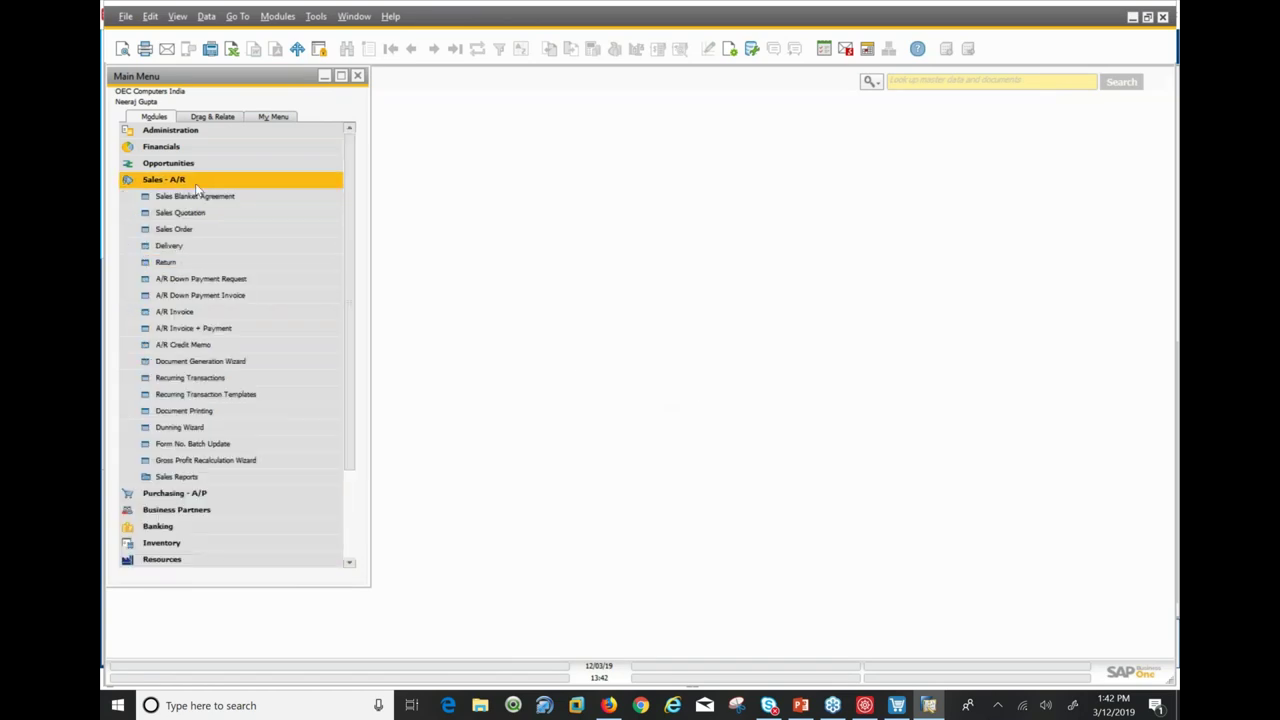
pyautogui.click(177, 312)
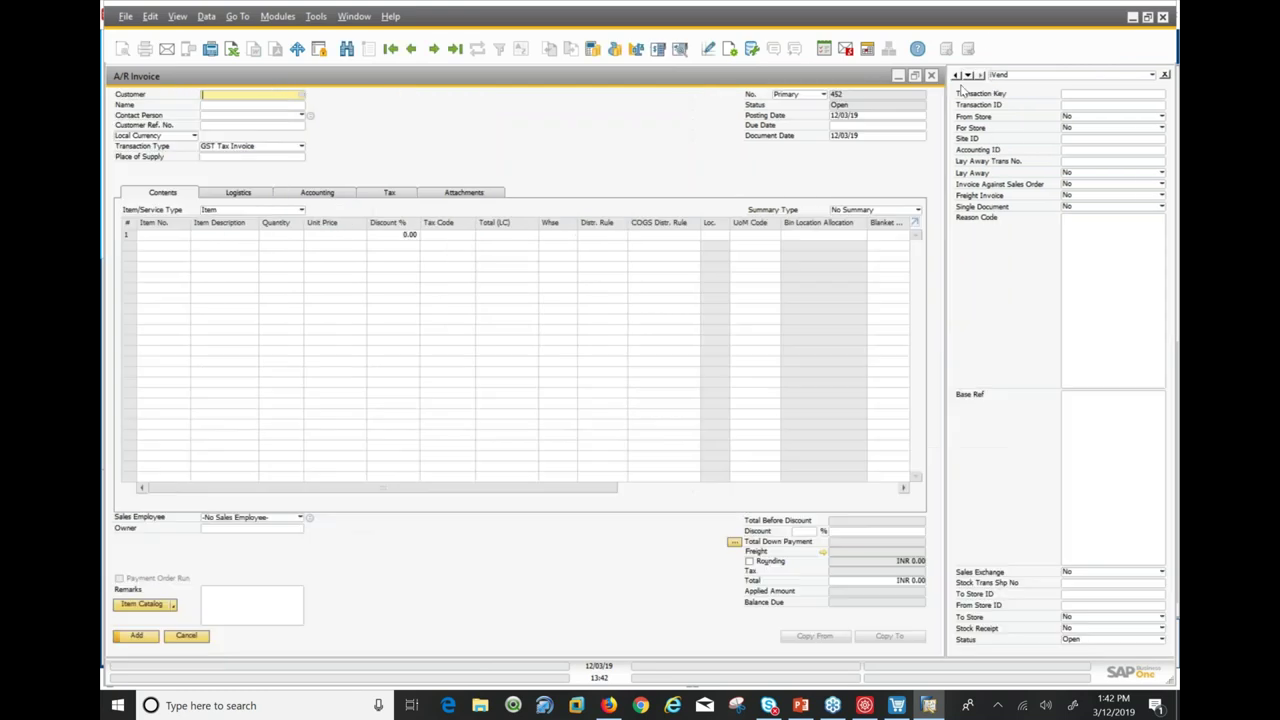
# - Show the latest closed A/R invoice for the Tommy Hilfiger item, then close the form
pyautogui.click(456, 48)
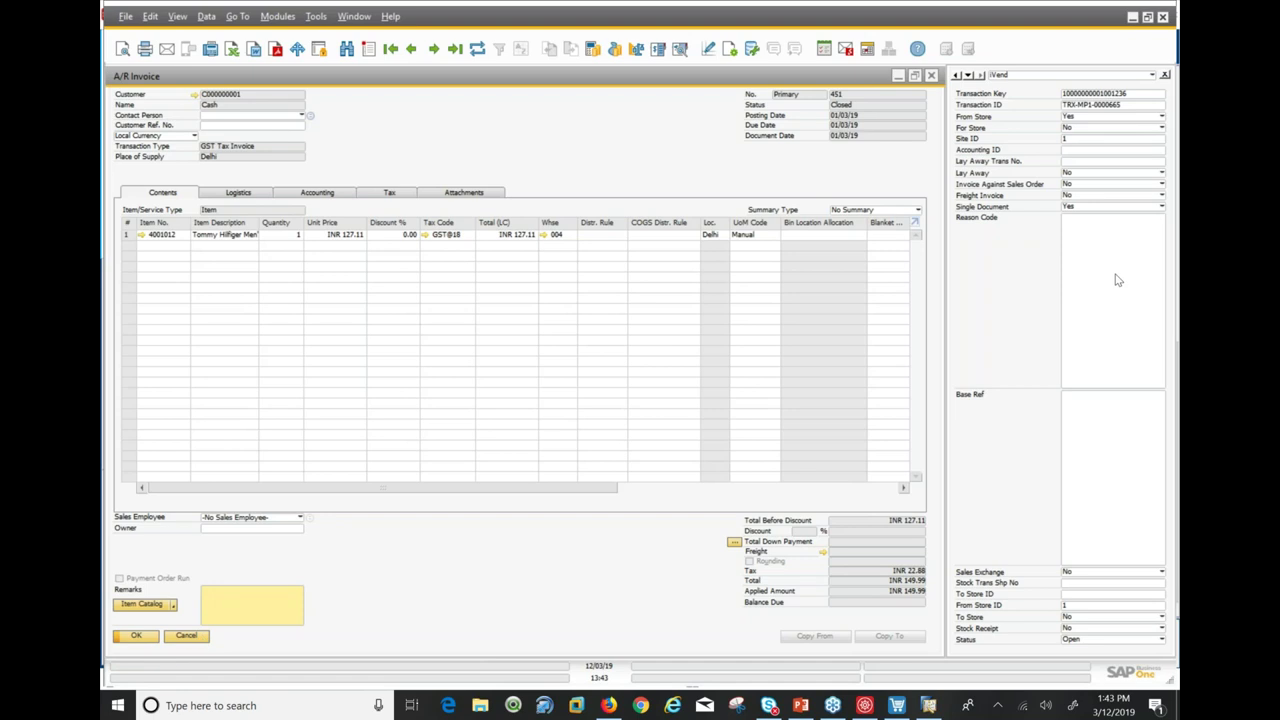
pyautogui.press('Escape')
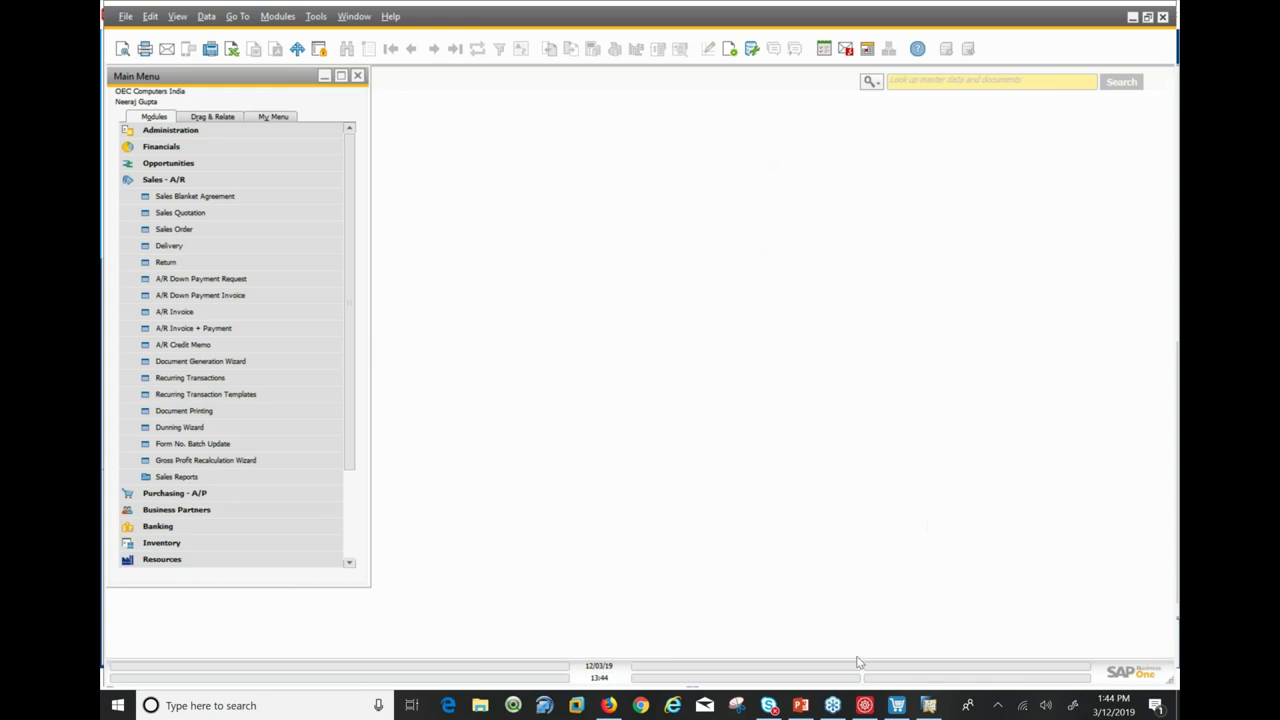
# - Bring the iVend Management Console's Enterprise Settings back to the front
pyautogui.click(864, 705)
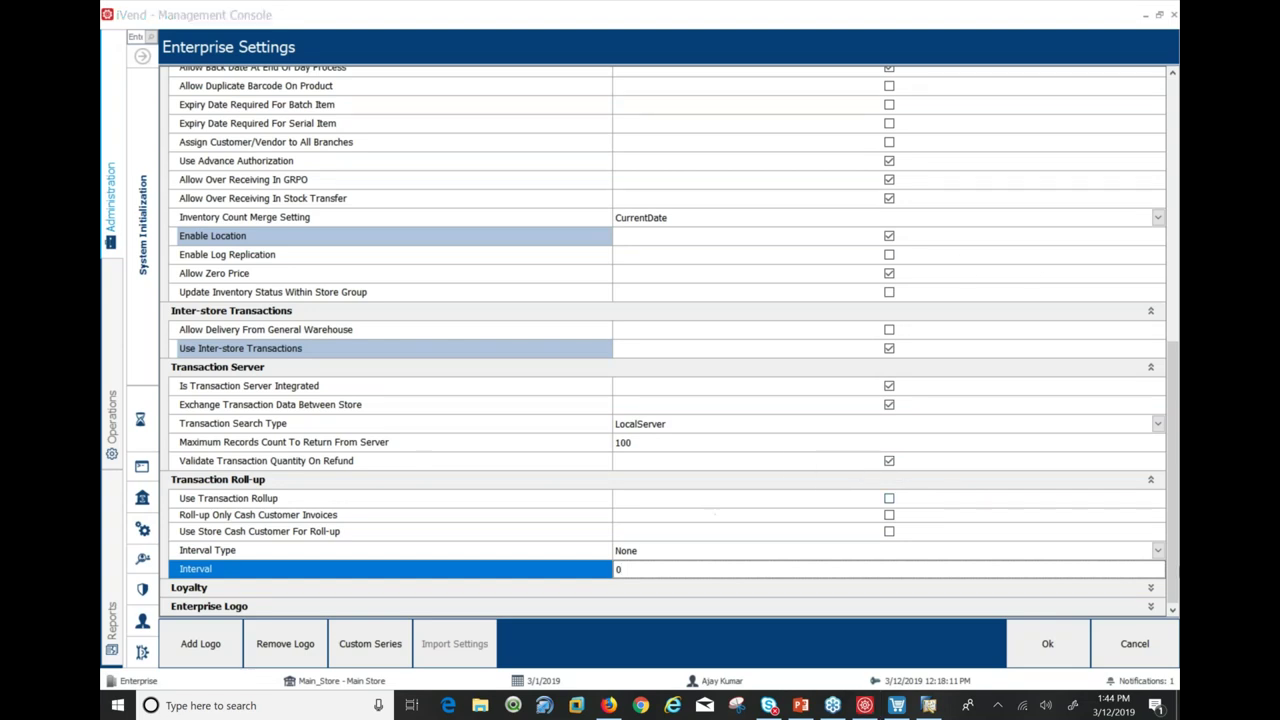
# - Expand Loyalty and Enterprise Logo, then select the Logo row showing the red store logo
pyautogui.click(1151, 592)
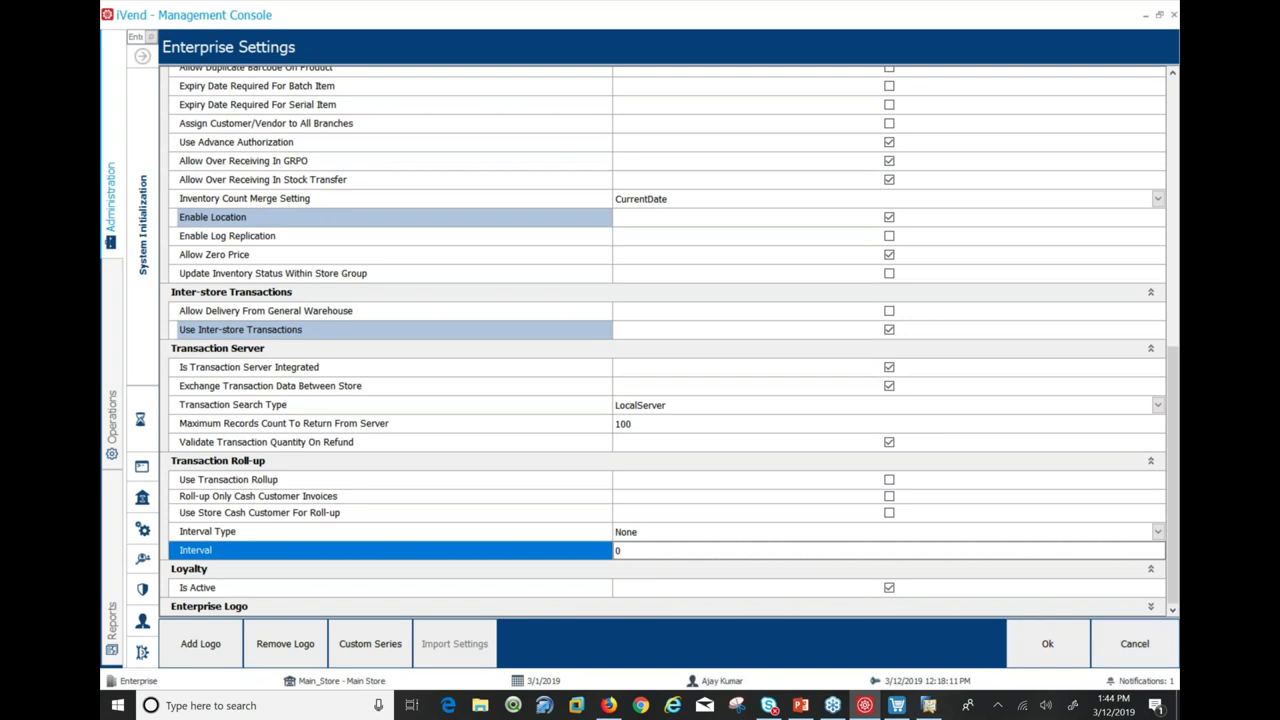
pyautogui.click(1150, 608)
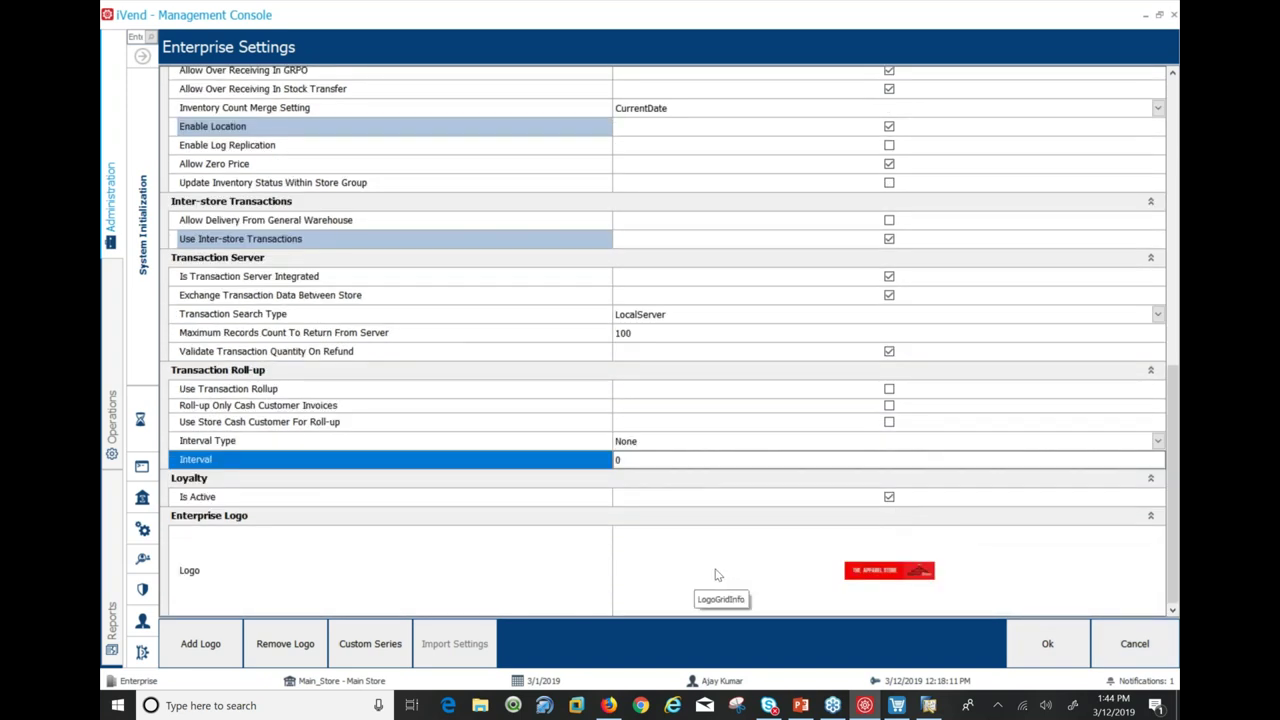
pyautogui.click(716, 575)
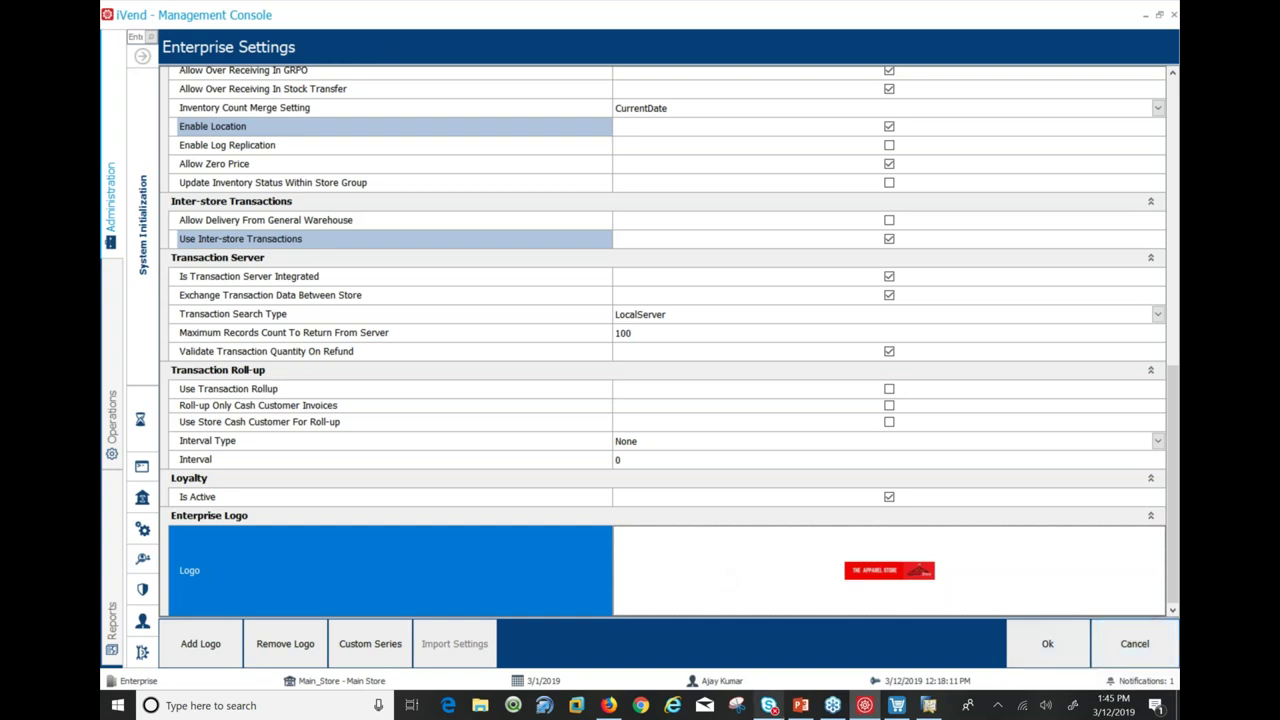
pyautogui.click(368, 650)
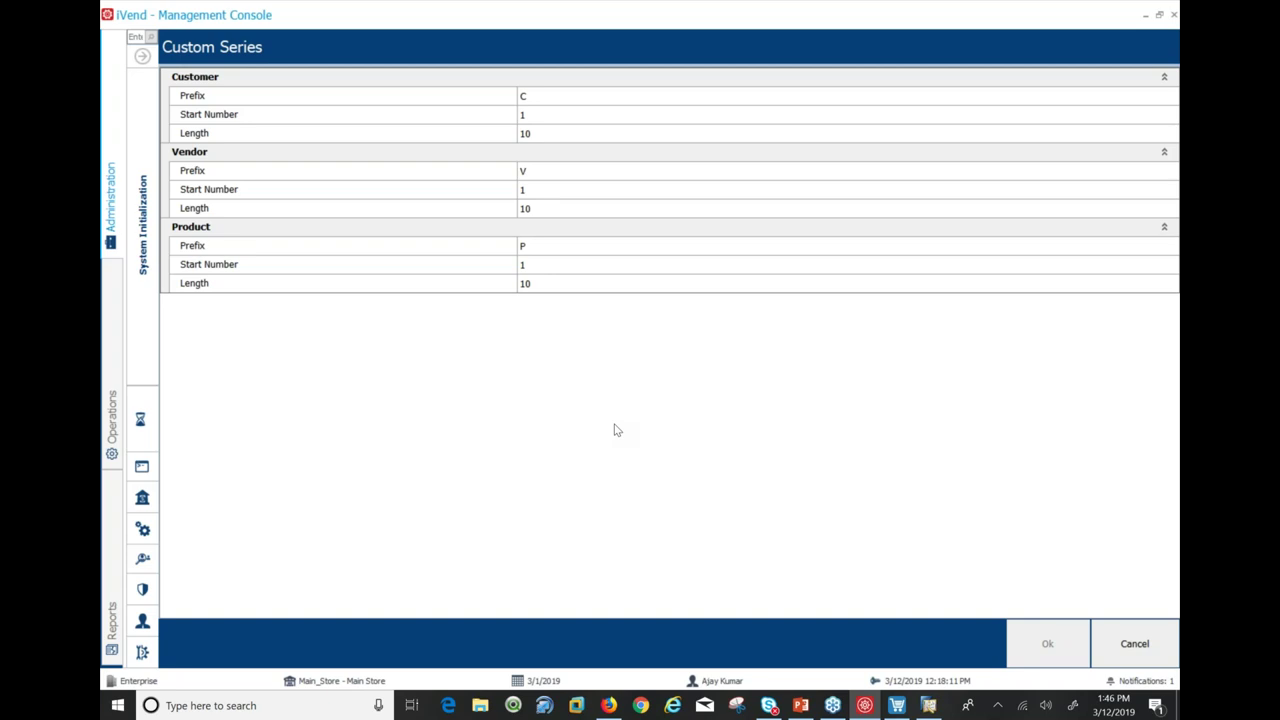
pyautogui.click(1132, 640)
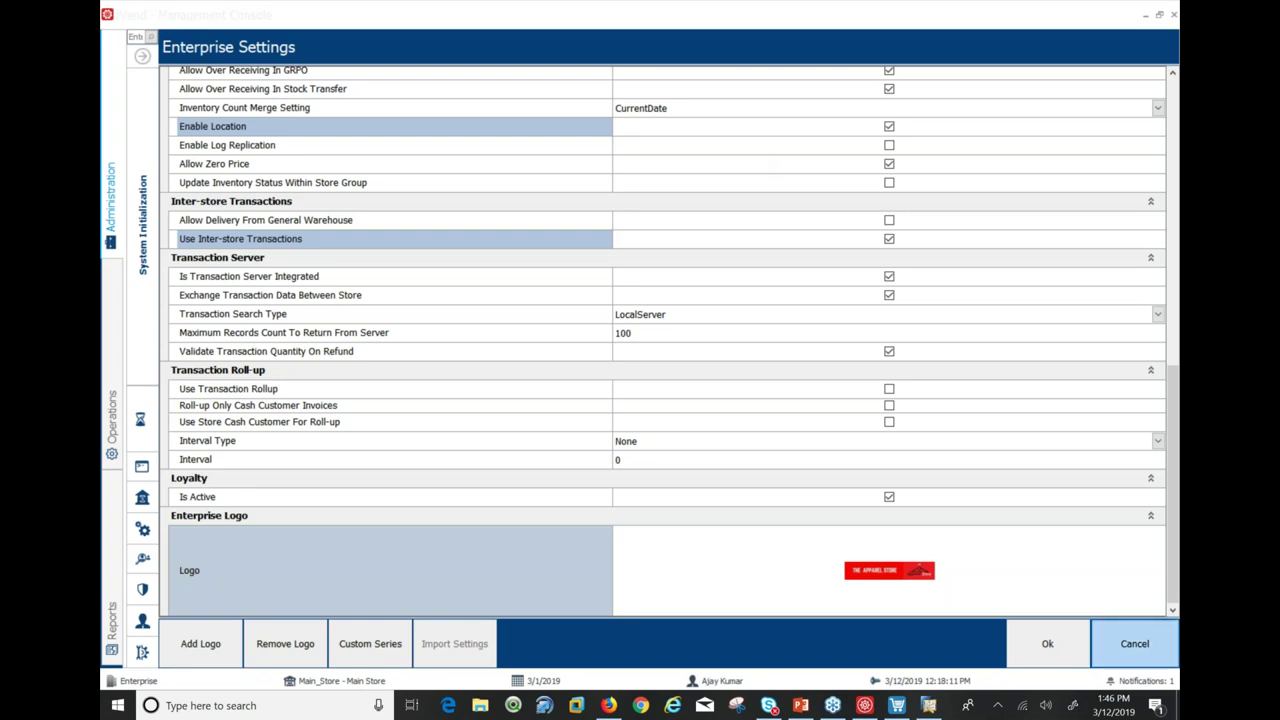
# - Cancel Enterprise Settings, reopen and scroll through them, then cancel again without saving
pyautogui.click(1134, 643)
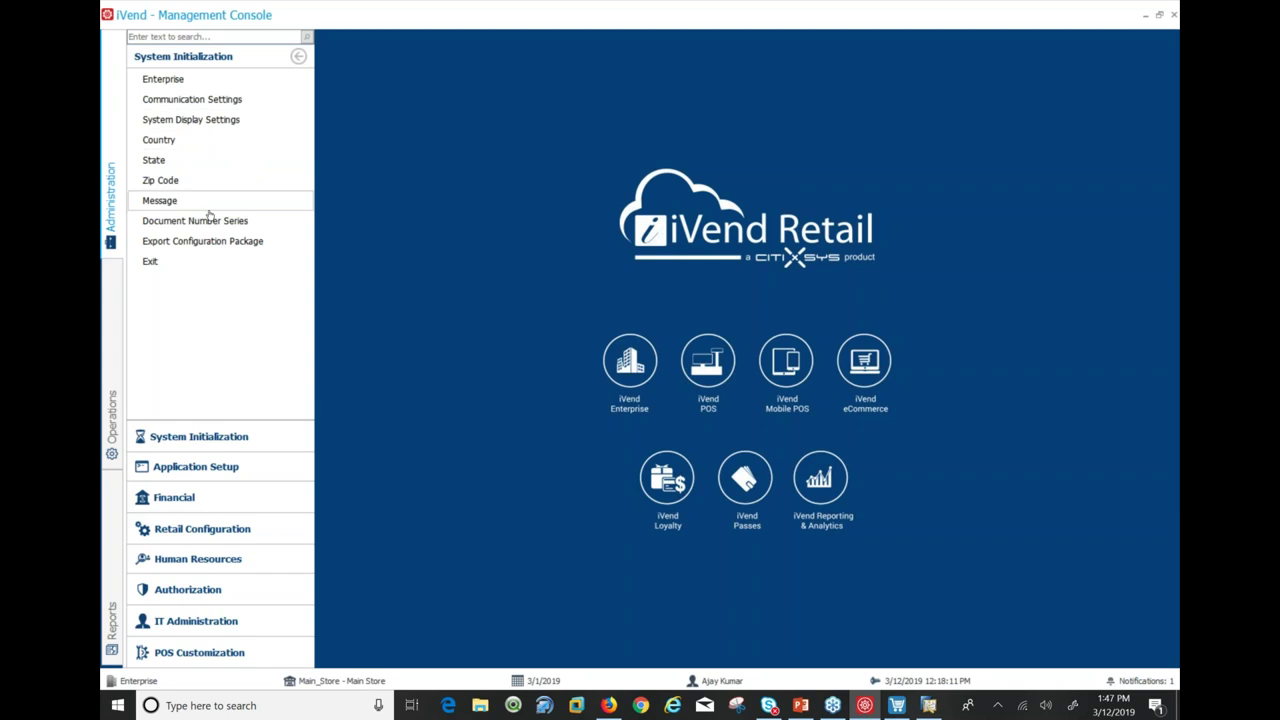
pyautogui.click(163, 79)
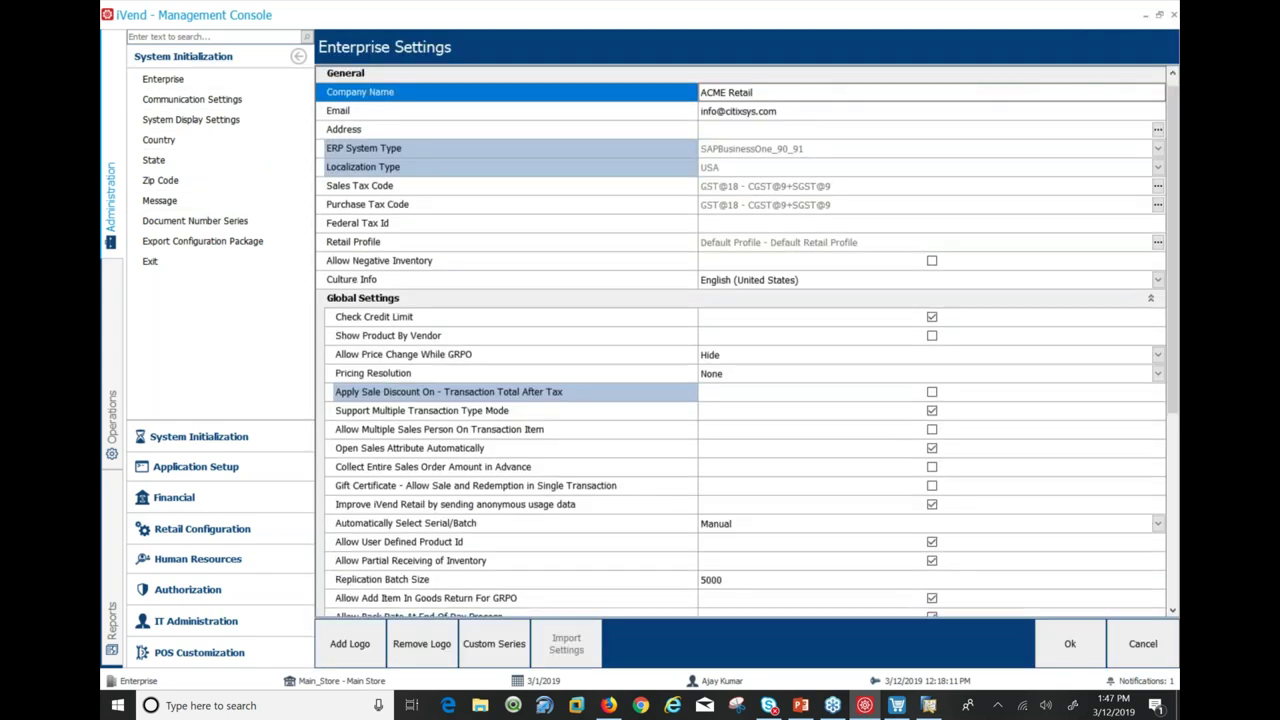
pyautogui.scroll(-5, 920, 400)
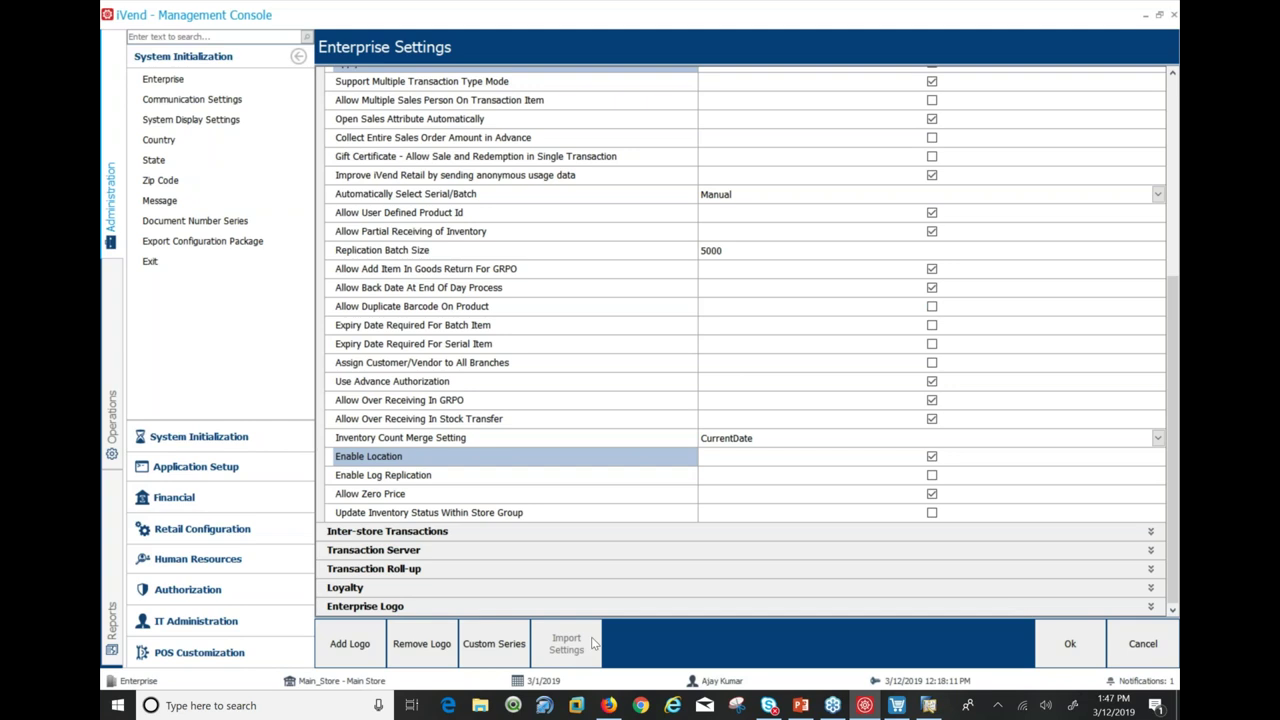
pyautogui.click(1160, 654)
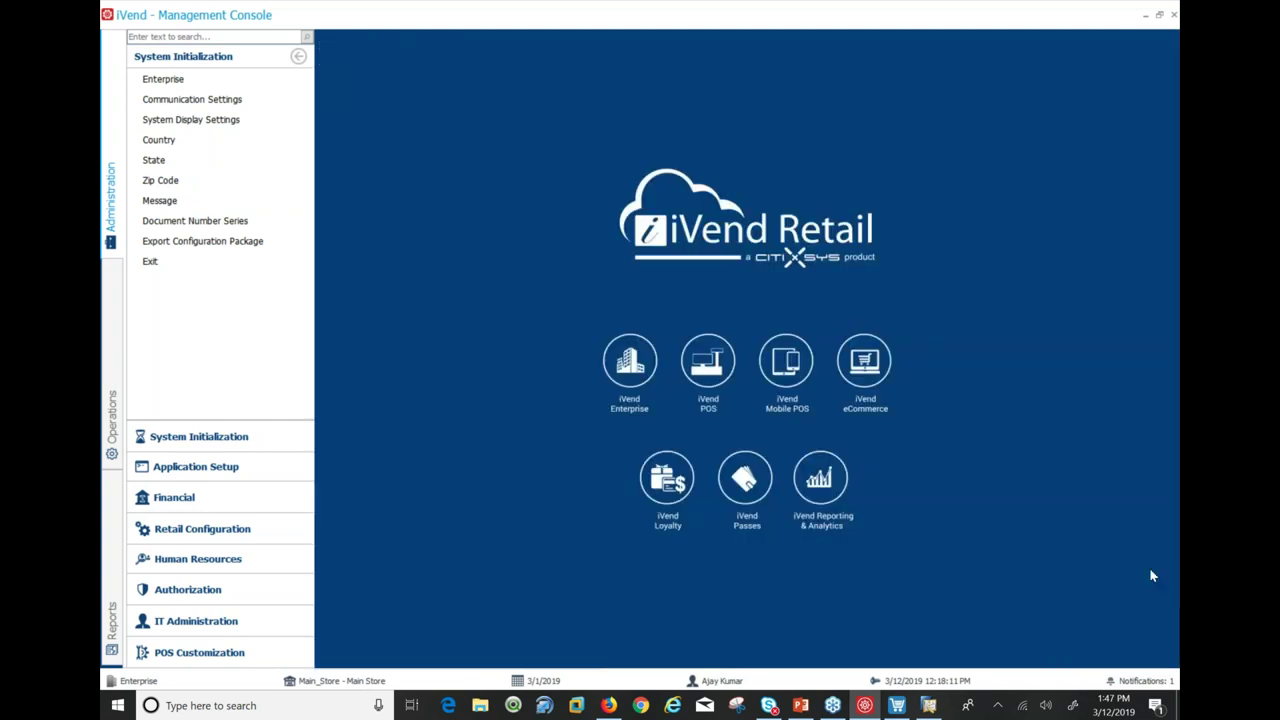
# - Open Communication Settings, then Passbook Settings with gift certificate, coupon and loyalty templates
pyautogui.click(243, 99)
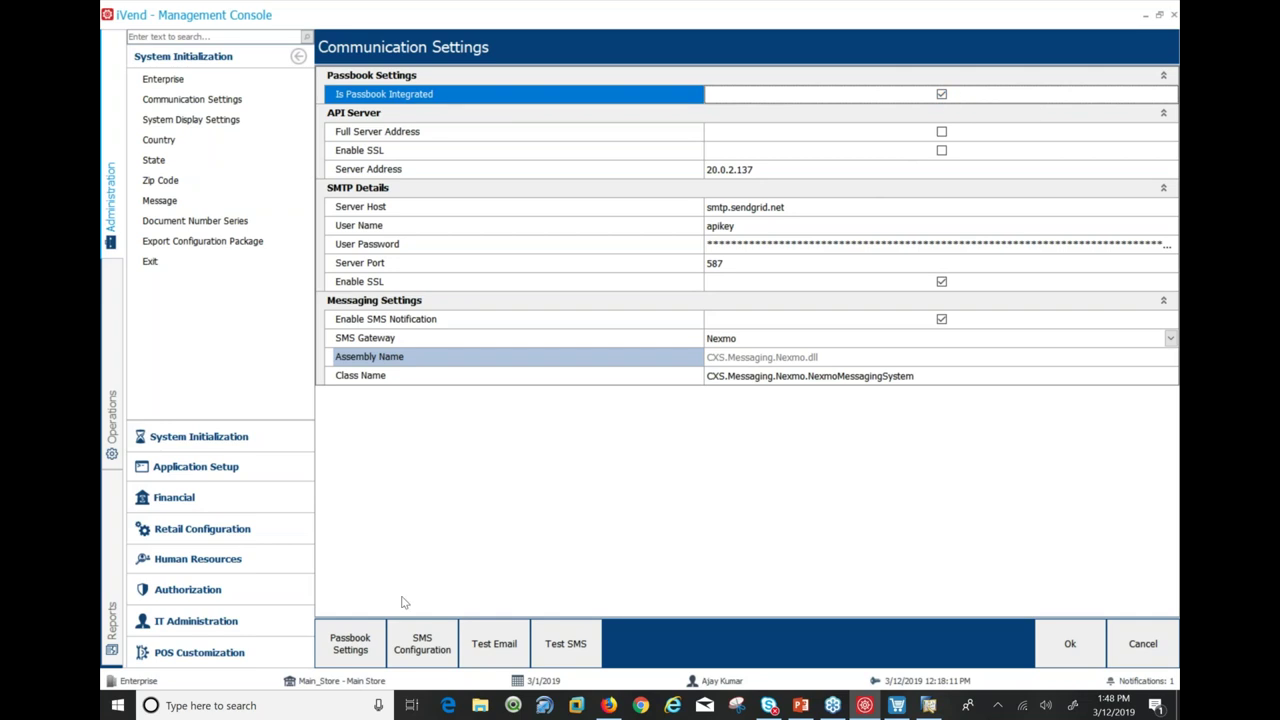
pyautogui.click(362, 650)
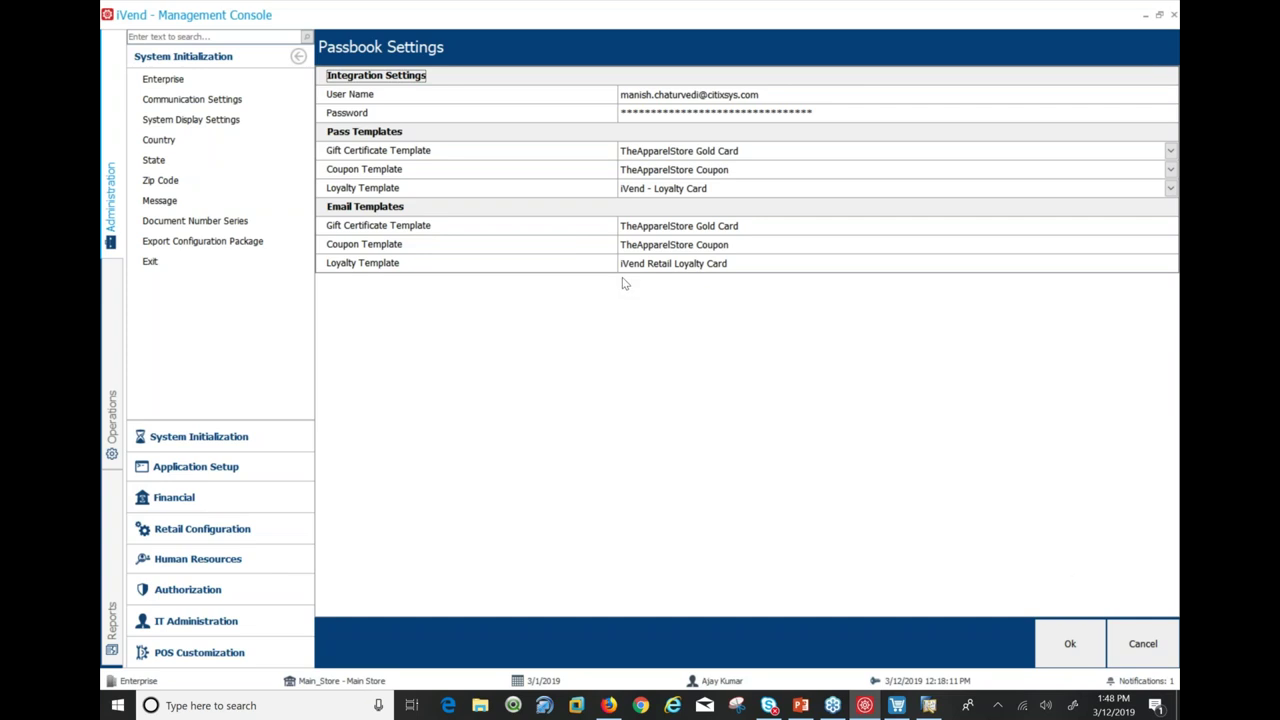
# - Cancel Passbook Settings and show PowerPoint slide 11, 'On-Premises Deployment Landscape'
pyautogui.click(1148, 652)
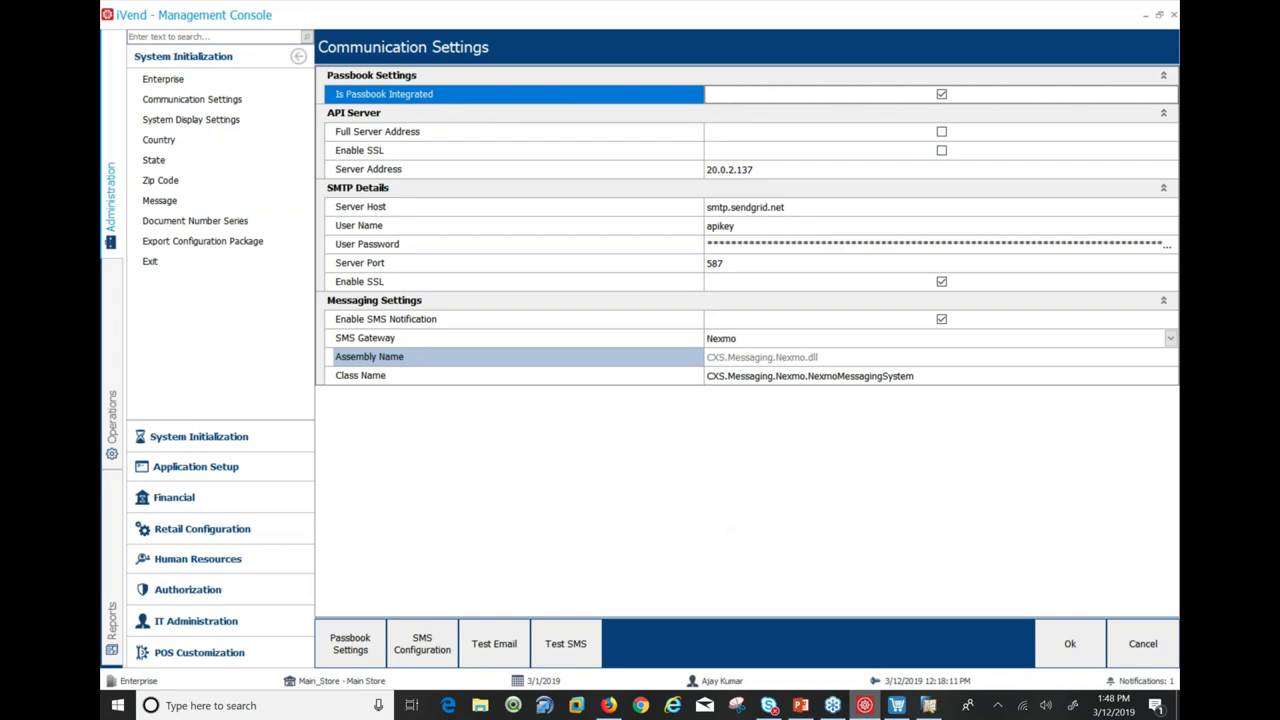
pyautogui.click(800, 708)
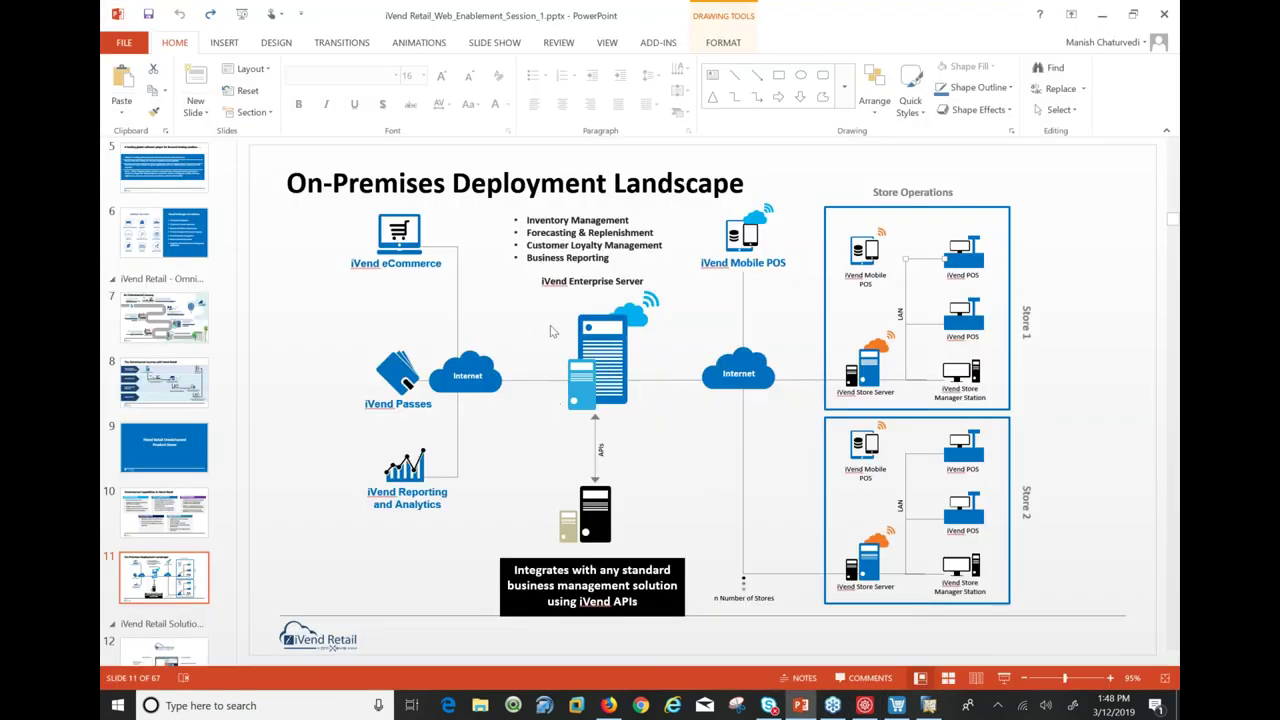
# - Highlight the iVend Enterprise Server graphic on slide 11, then return to iVend Communication Settings
pyautogui.click(581, 403)
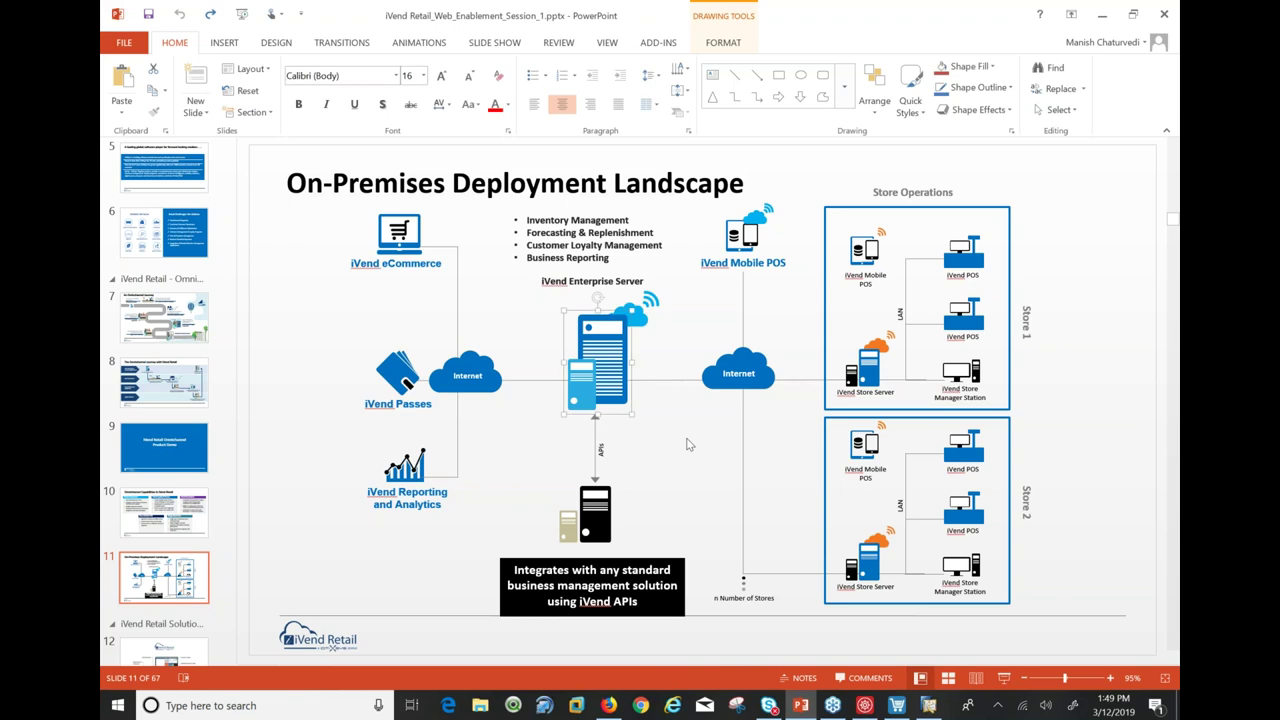
pyautogui.click(864, 705)
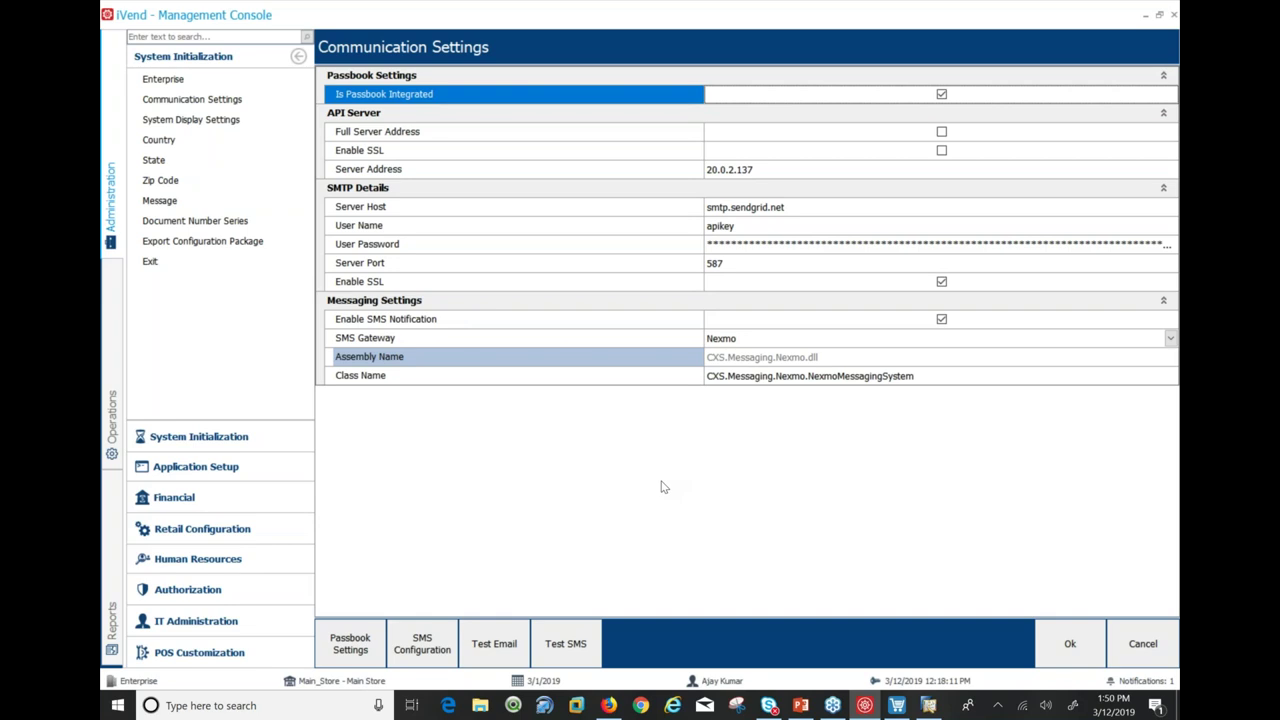
pyautogui.click(416, 341)
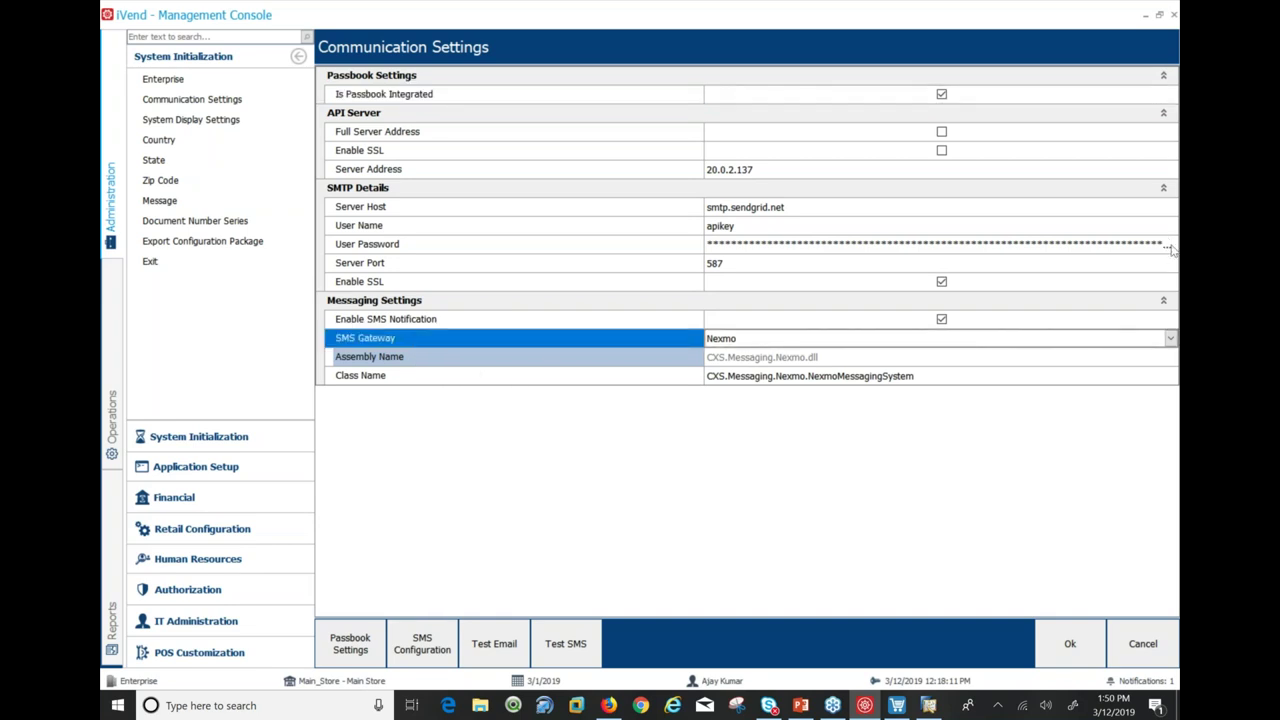
pyautogui.click(1168, 338)
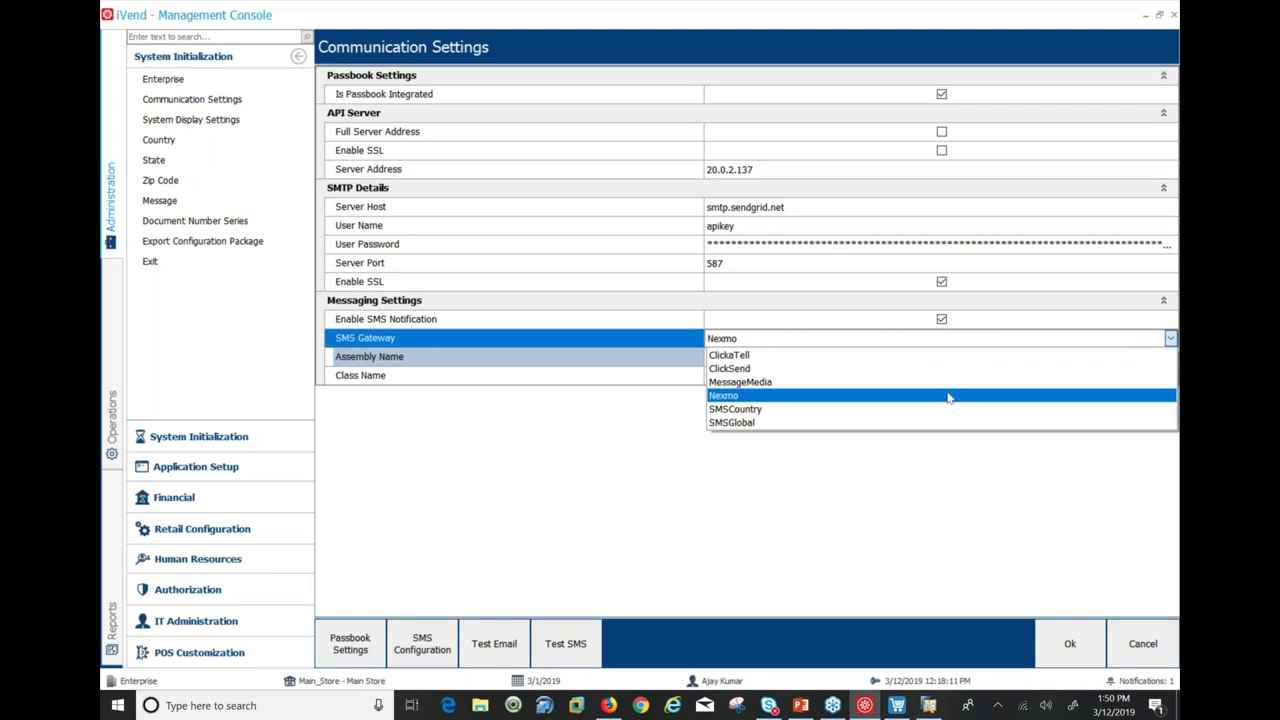
pyautogui.click(945, 396)
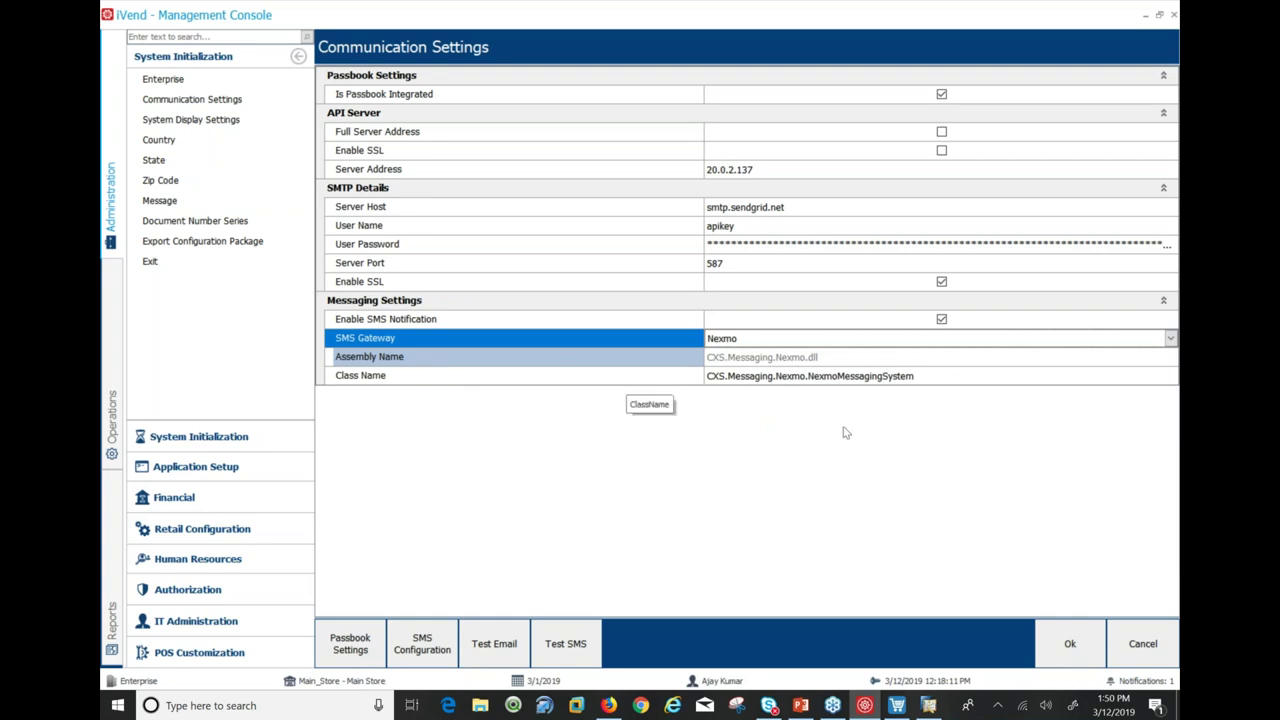
pyautogui.click(422, 645)
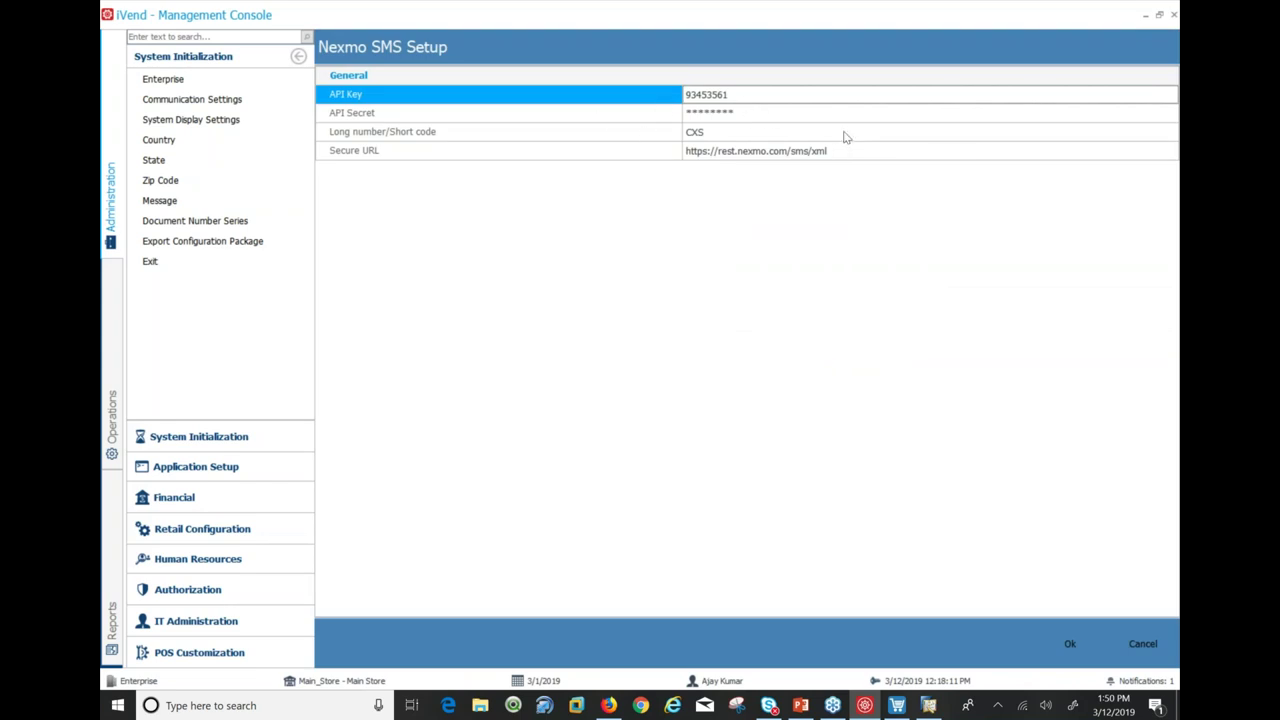
pyautogui.click(1143, 643)
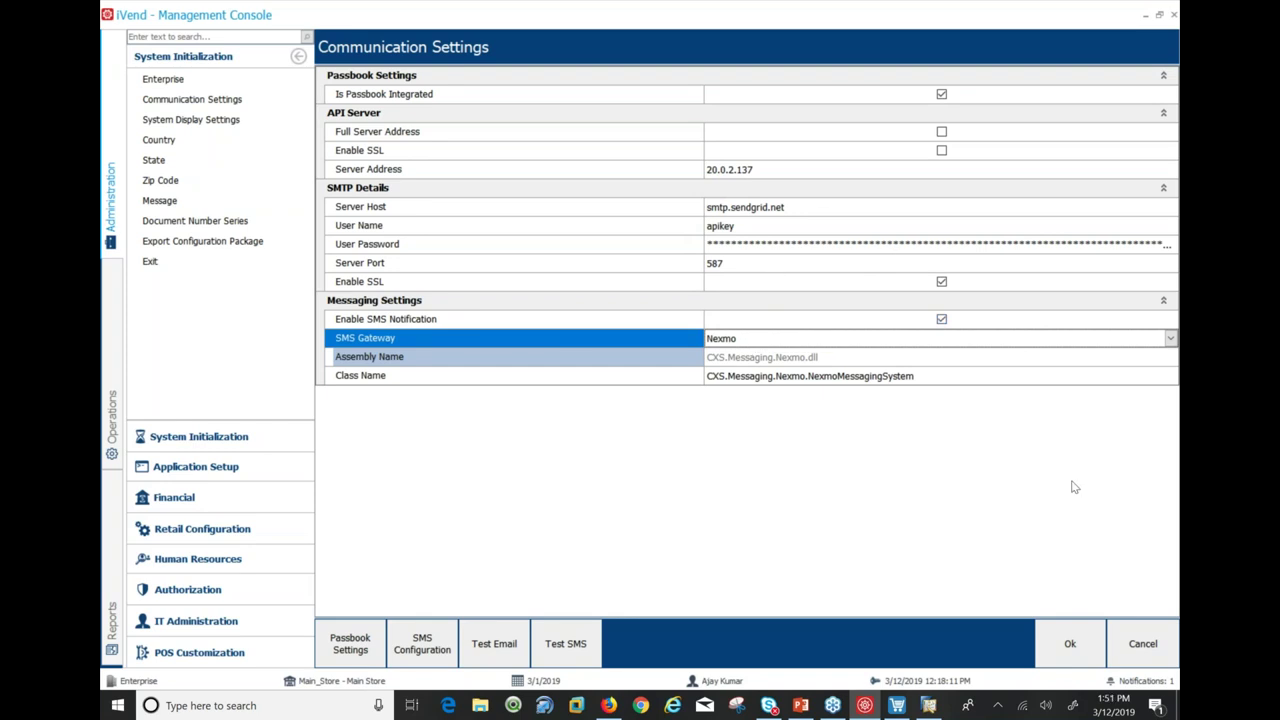
# - Cancel Communication Settings and step through System Display, Country and Message lists to Document Number Series
pyautogui.click(1143, 648)
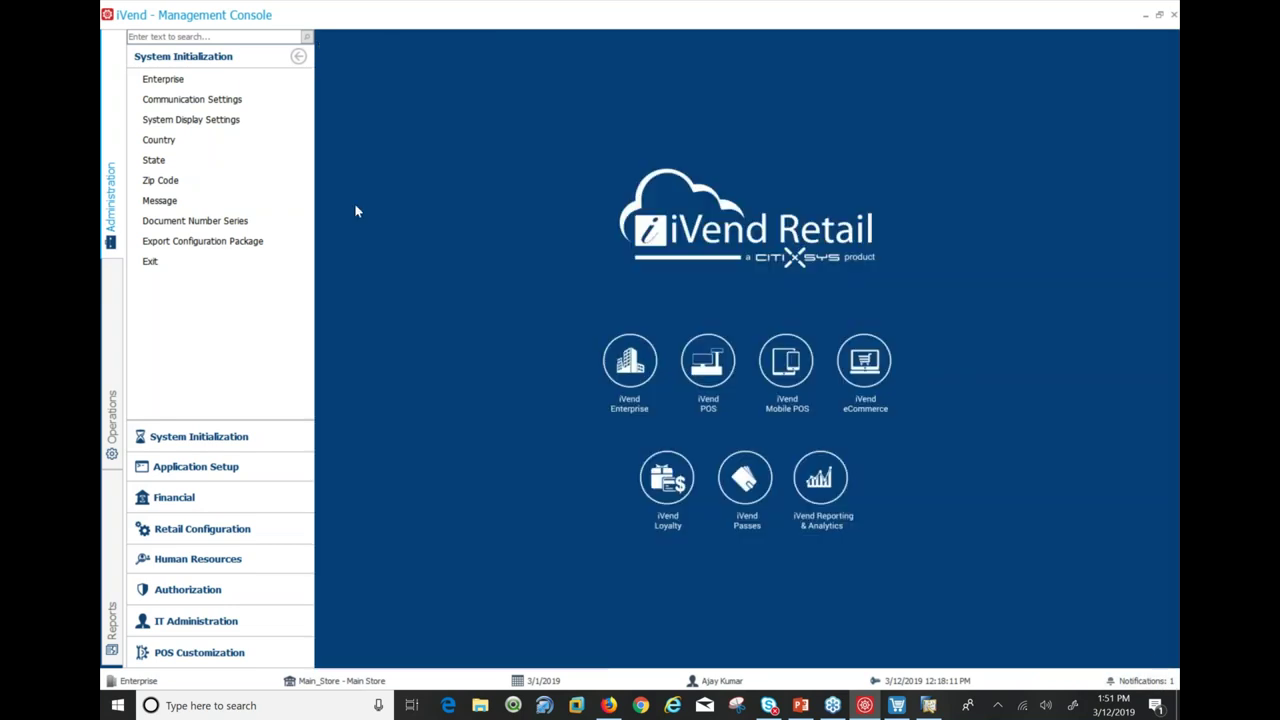
pyautogui.click(230, 120)
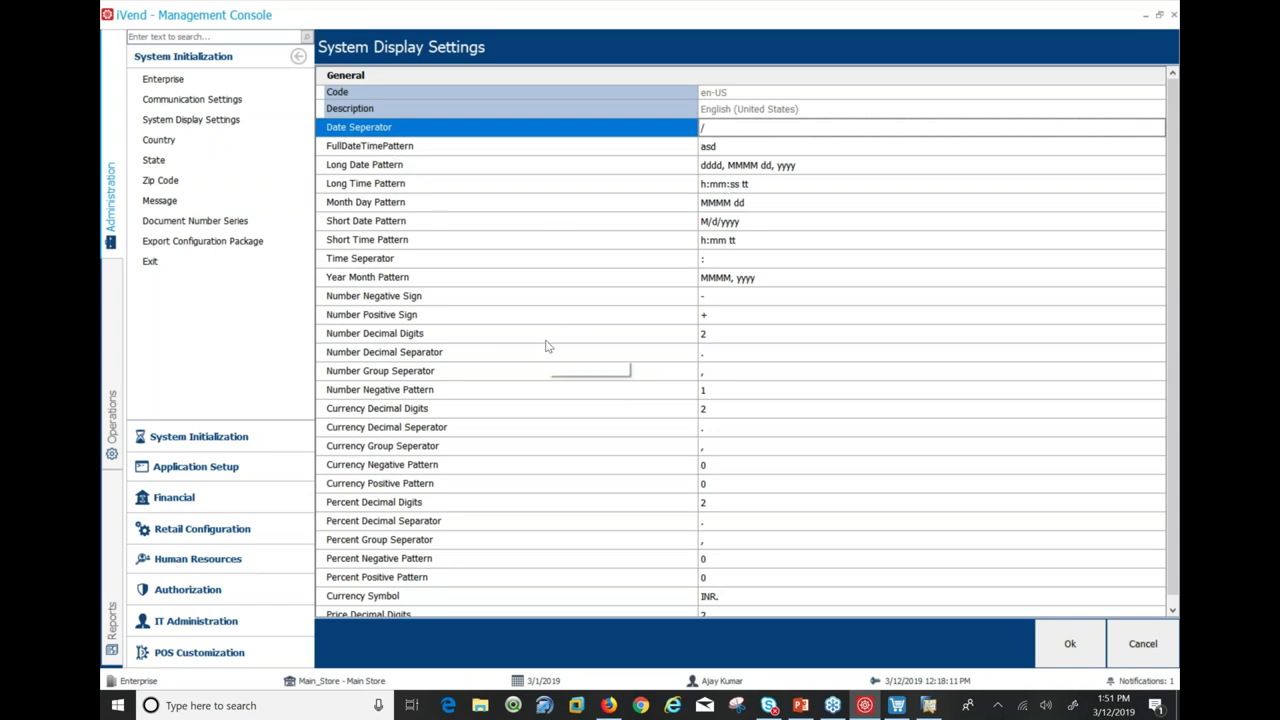
pyautogui.scroll(-1, 548, 347)
pyautogui.scroll(1, 548, 347)
pyautogui.click(155, 160)
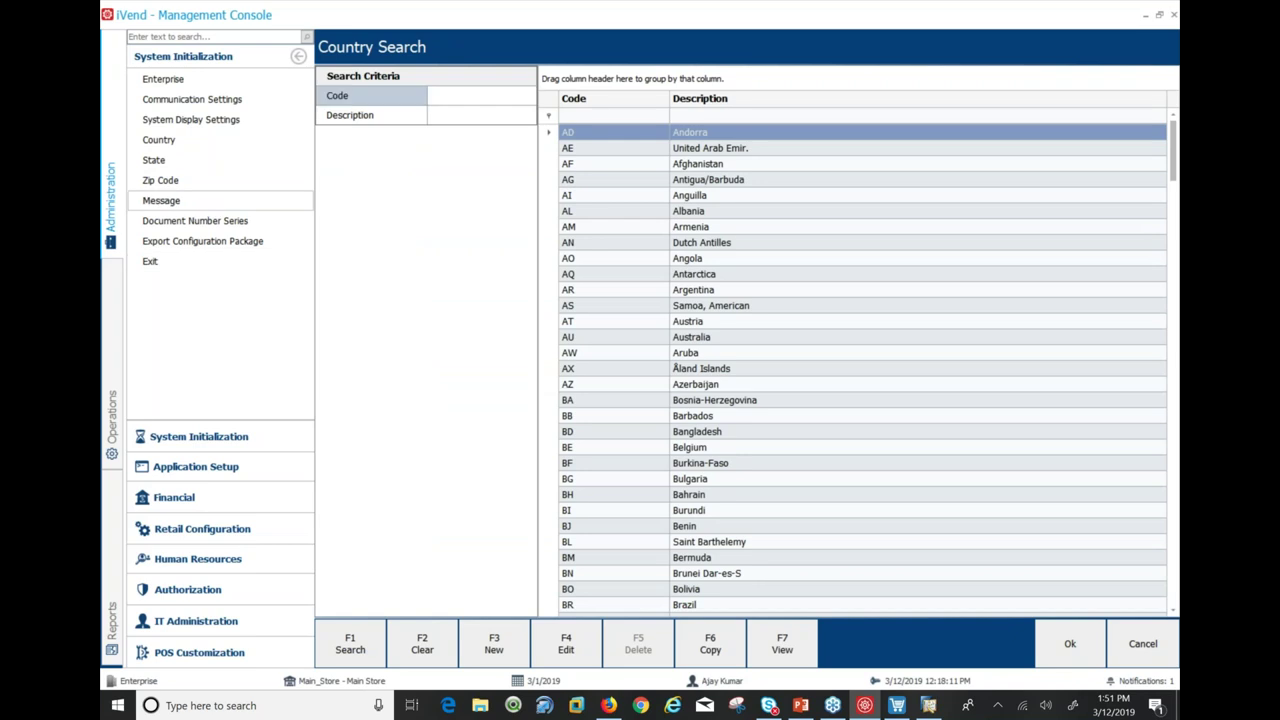
pyautogui.click(185, 201)
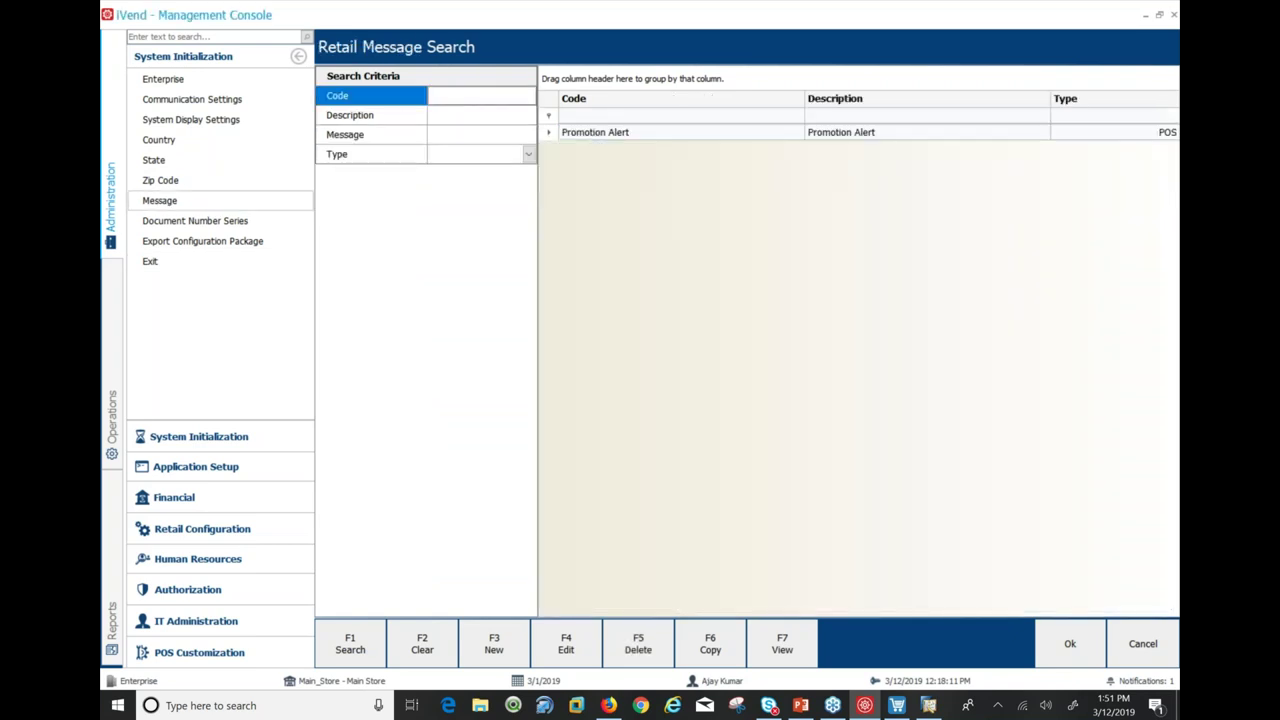
pyautogui.click(205, 221)
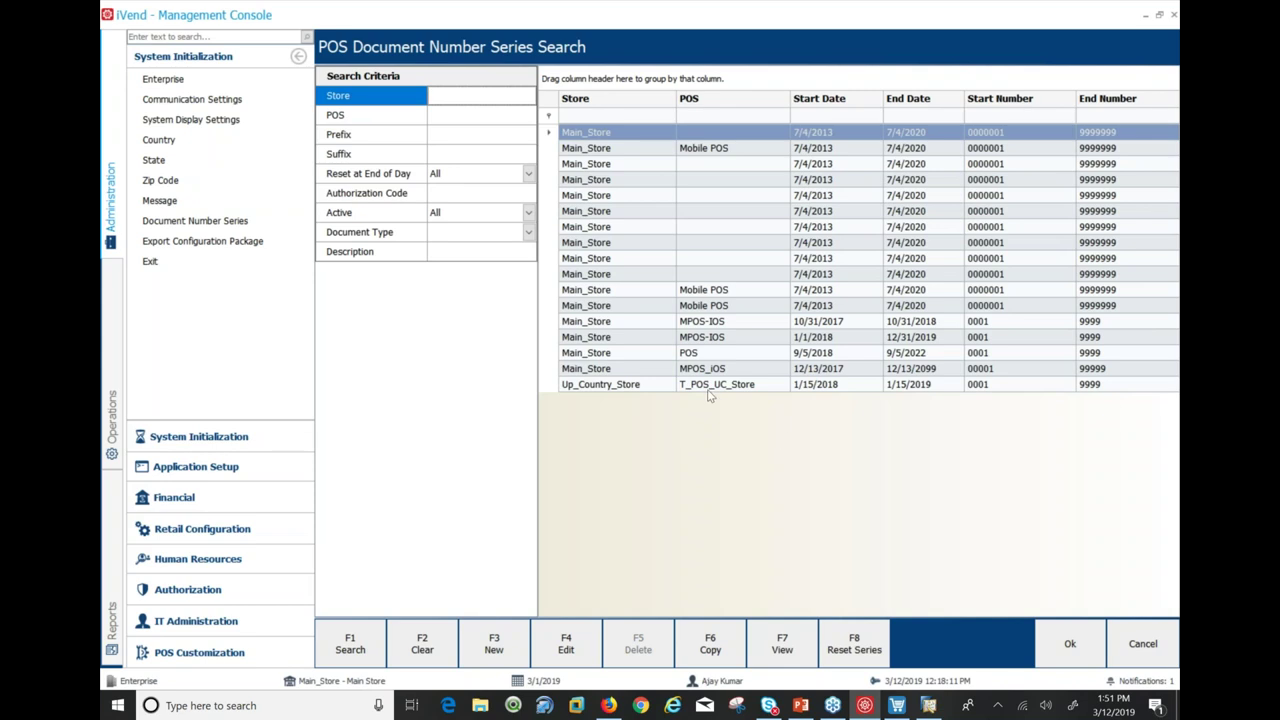
# - Open the Main_Store POS number series starting 9/5/2018 for review, then cancel out of every search page
pyautogui.click(640, 357)
pyautogui.click(566, 643)
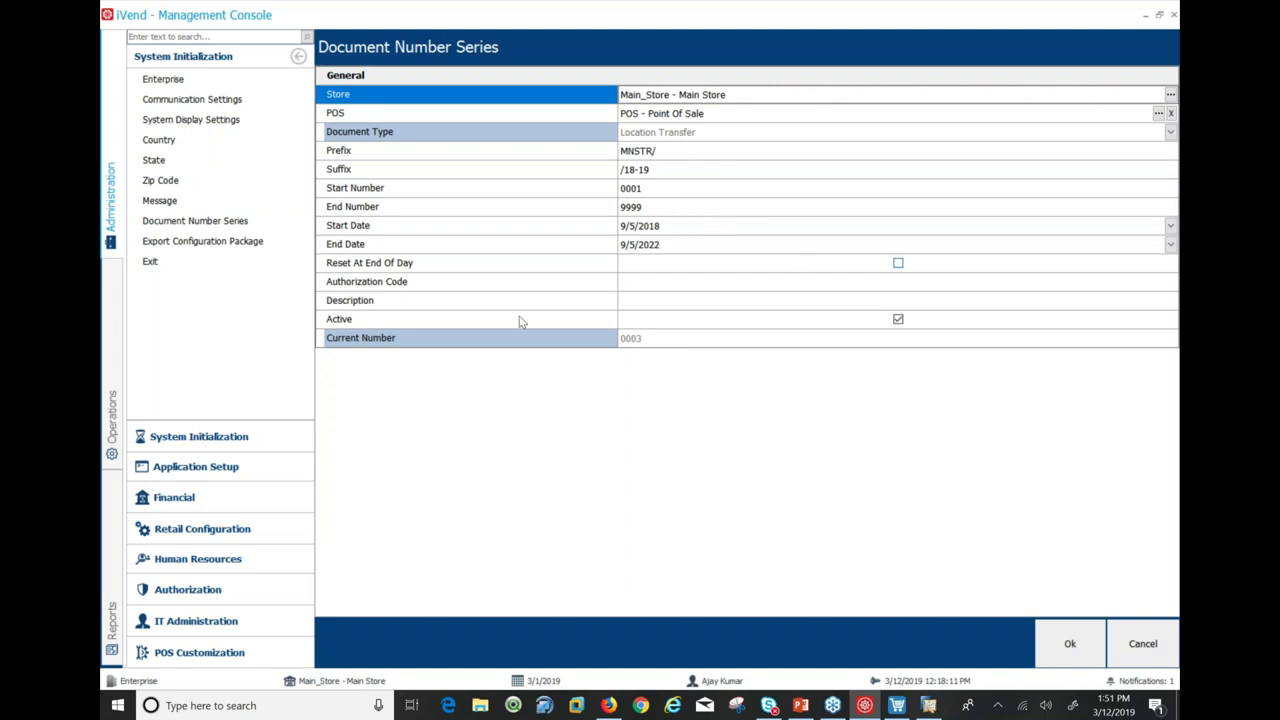
pyautogui.click(1143, 648)
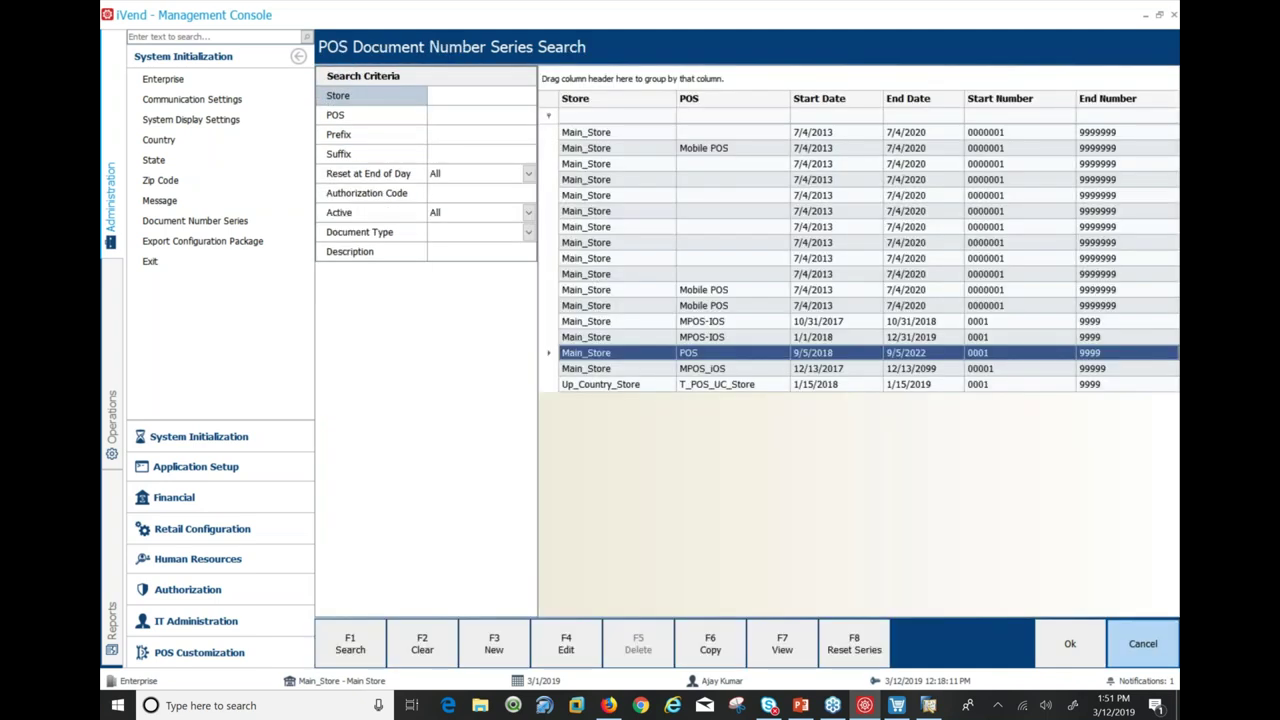
pyautogui.click(1143, 644)
pyautogui.click(1143, 644)
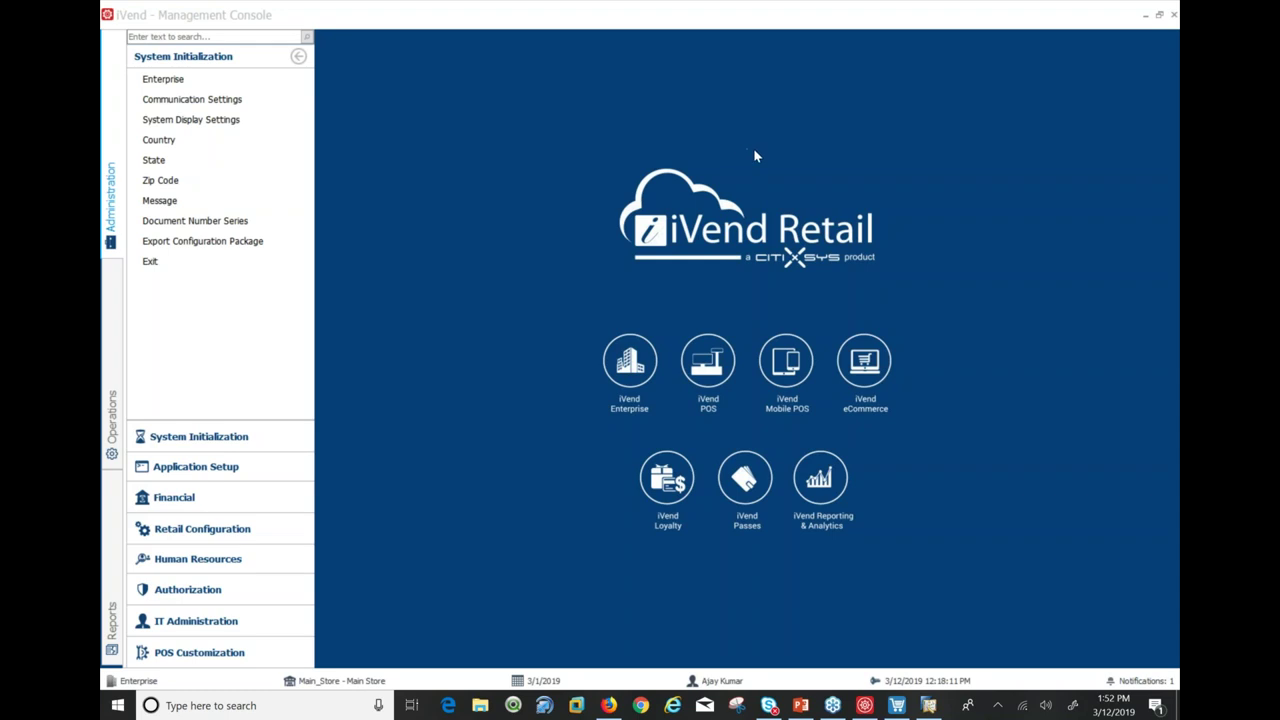
# - Send a test email from Communication Settings to the entered email address
pyautogui.click(237, 99)
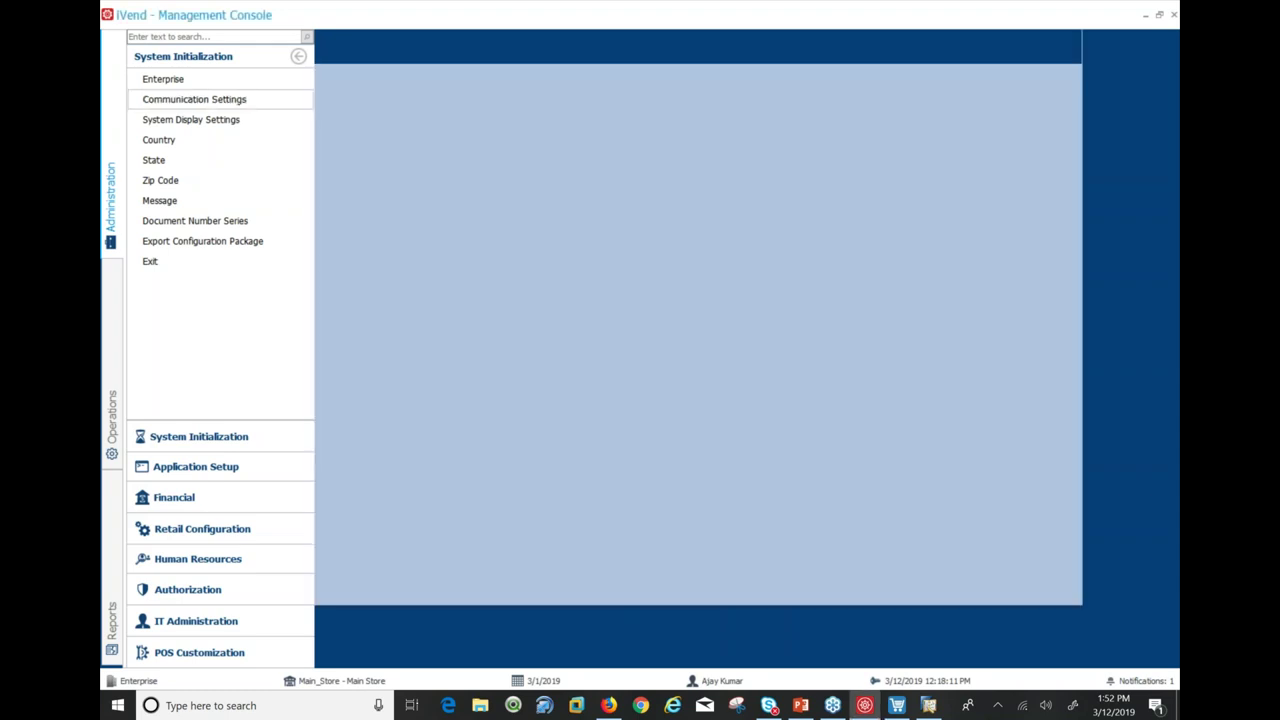
pyautogui.click(477, 643)
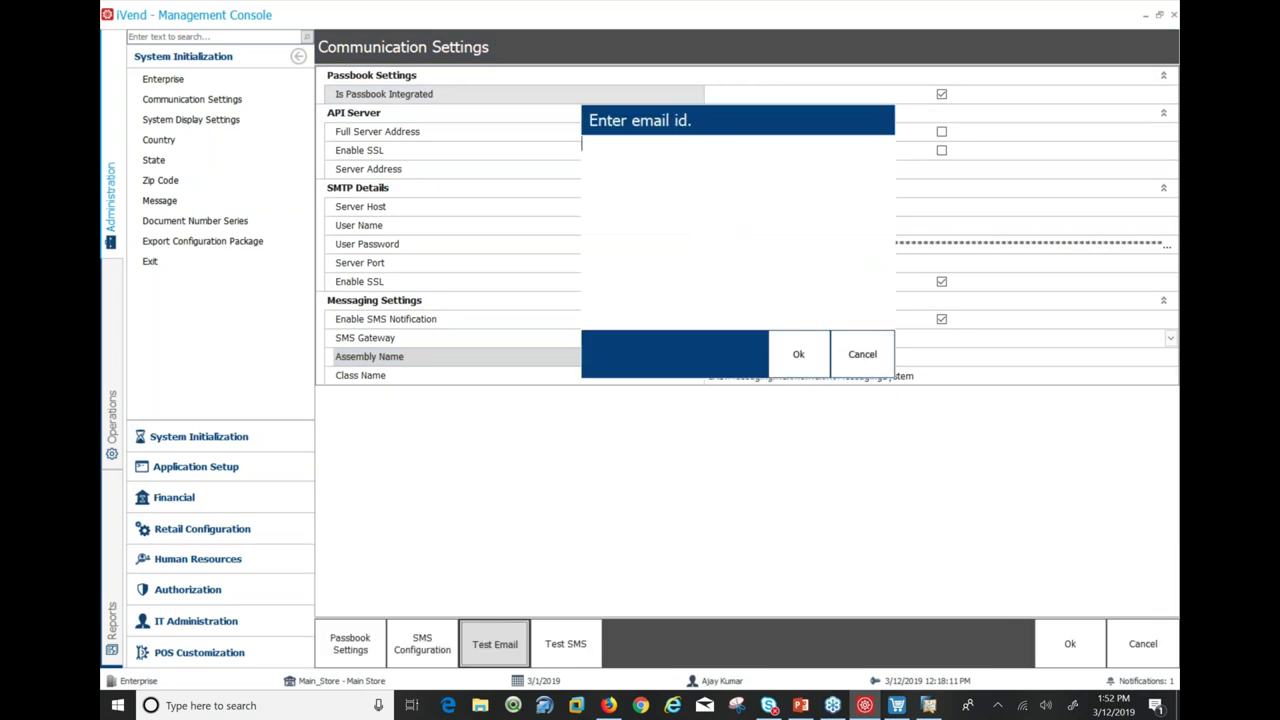
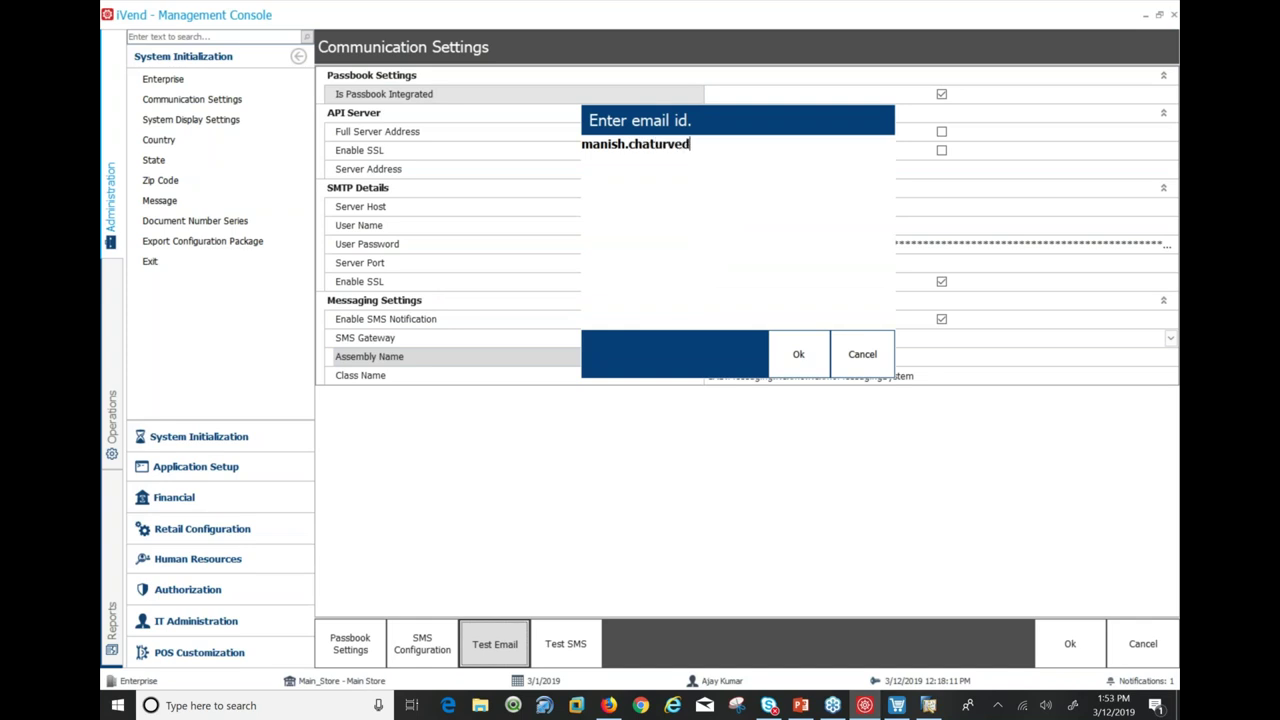
pyautogui.click(818, 356)
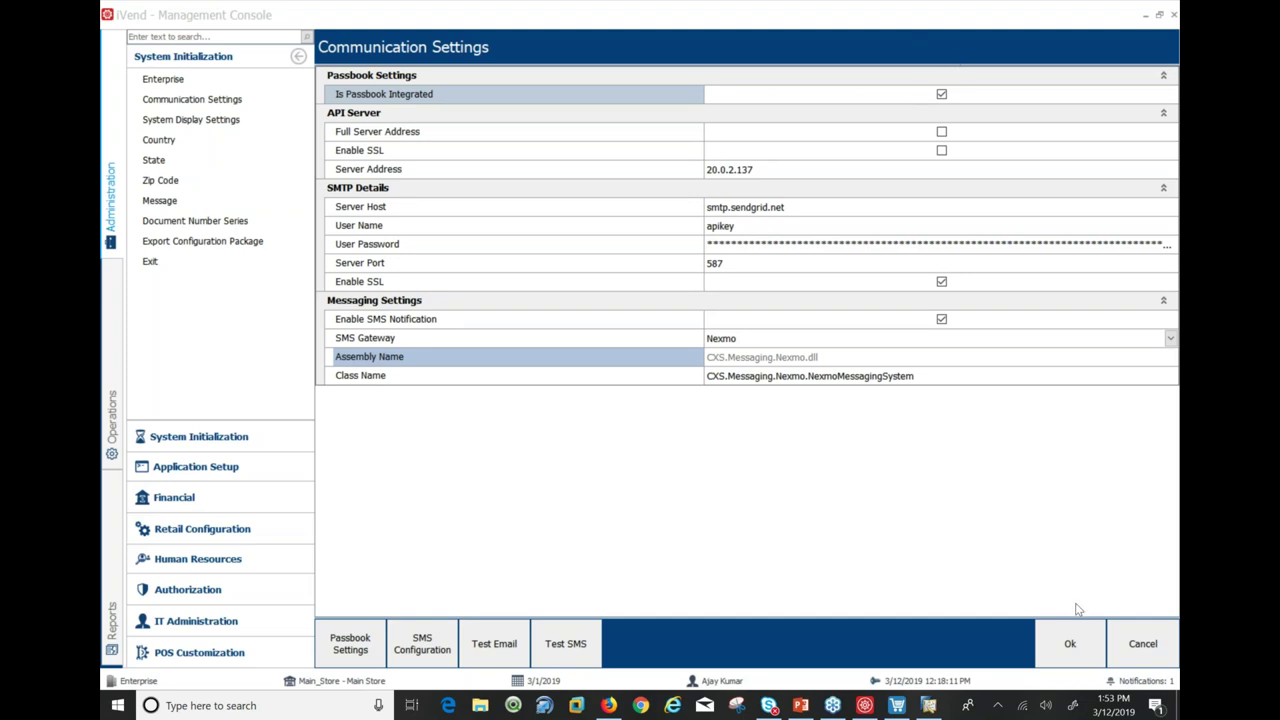
# - Close Communication Settings and open the Main_Store record from the Retail Configuration store list
pyautogui.click(1130, 643)
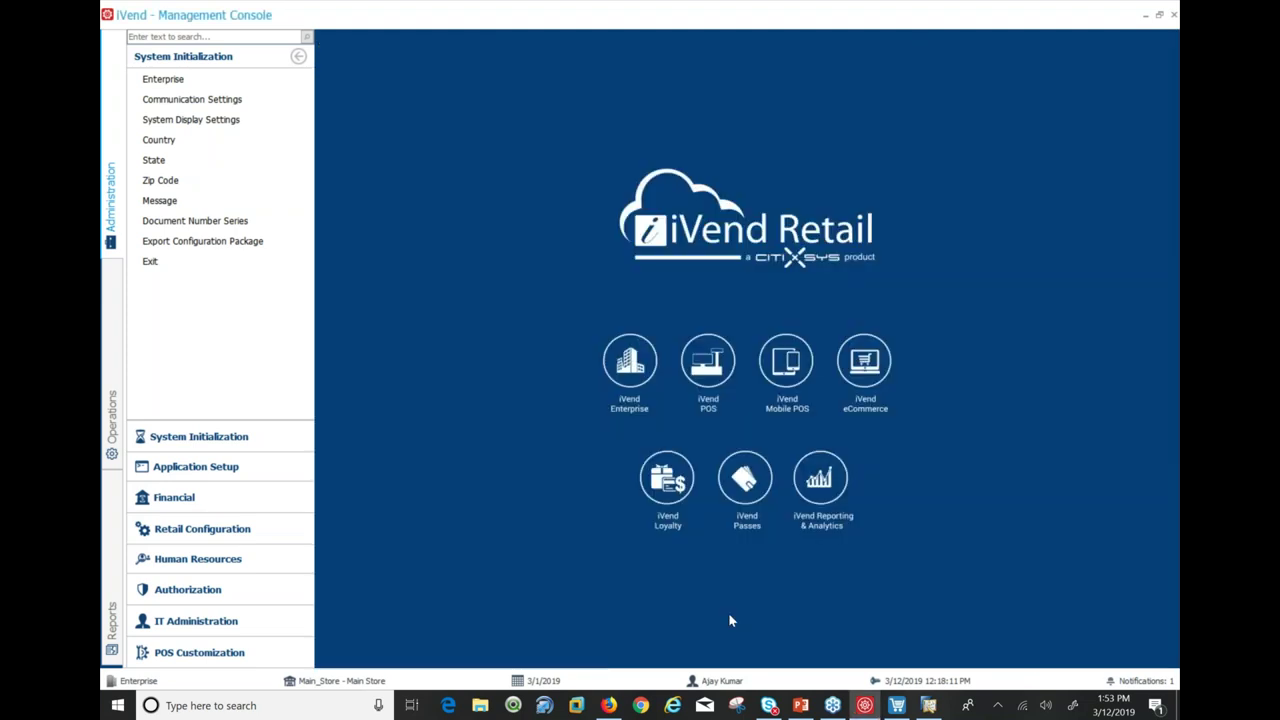
pyautogui.click(205, 529)
pyautogui.click(154, 140)
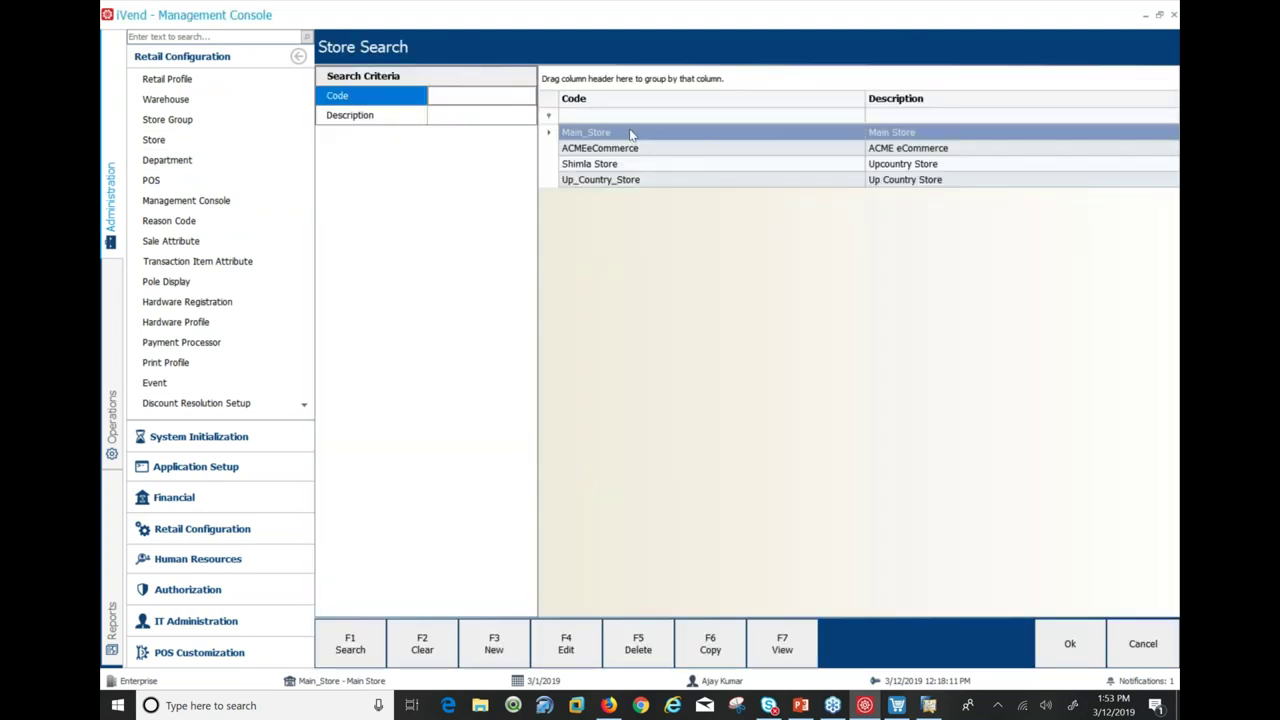
pyautogui.click(630, 134)
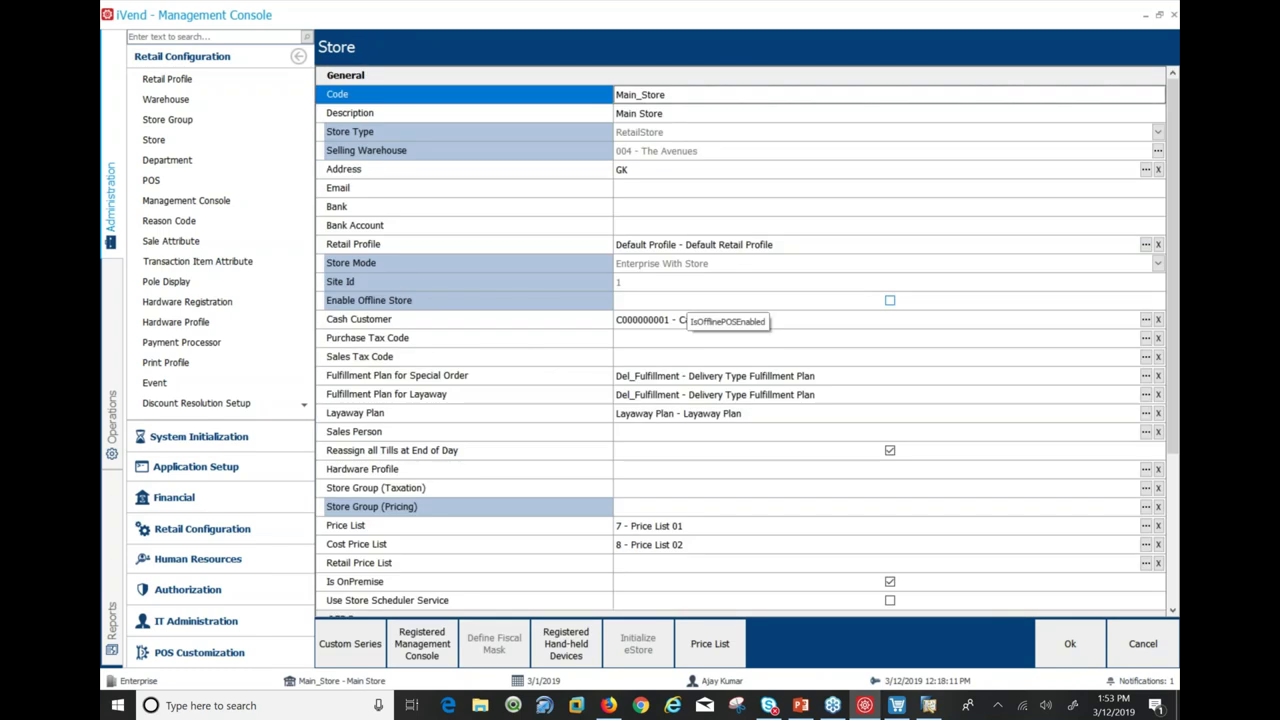
# - View Main_Store's Custom Series: prefixes C, V and P, starting at 1, length 10
pyautogui.click(350, 643)
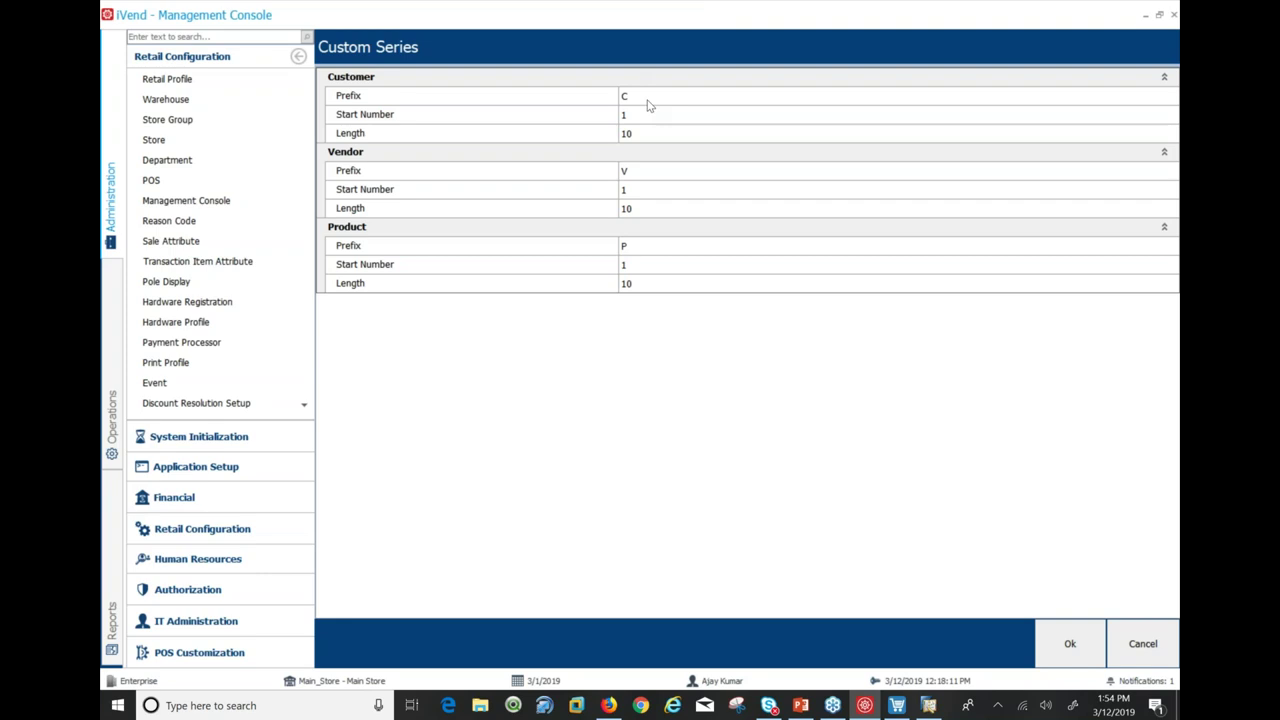
pyautogui.click(1143, 644)
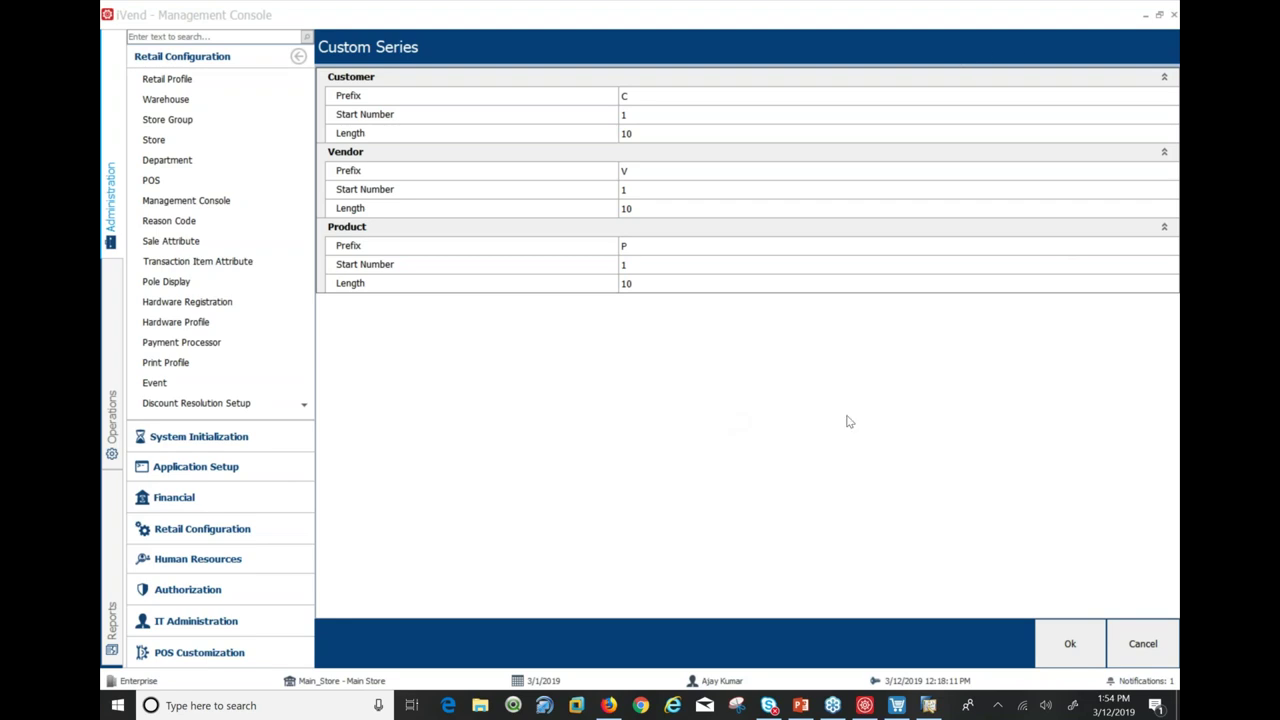
# - Cancel out of Custom Series and the Store form, then open the Default Profile retail profile
pyautogui.click(1143, 643)
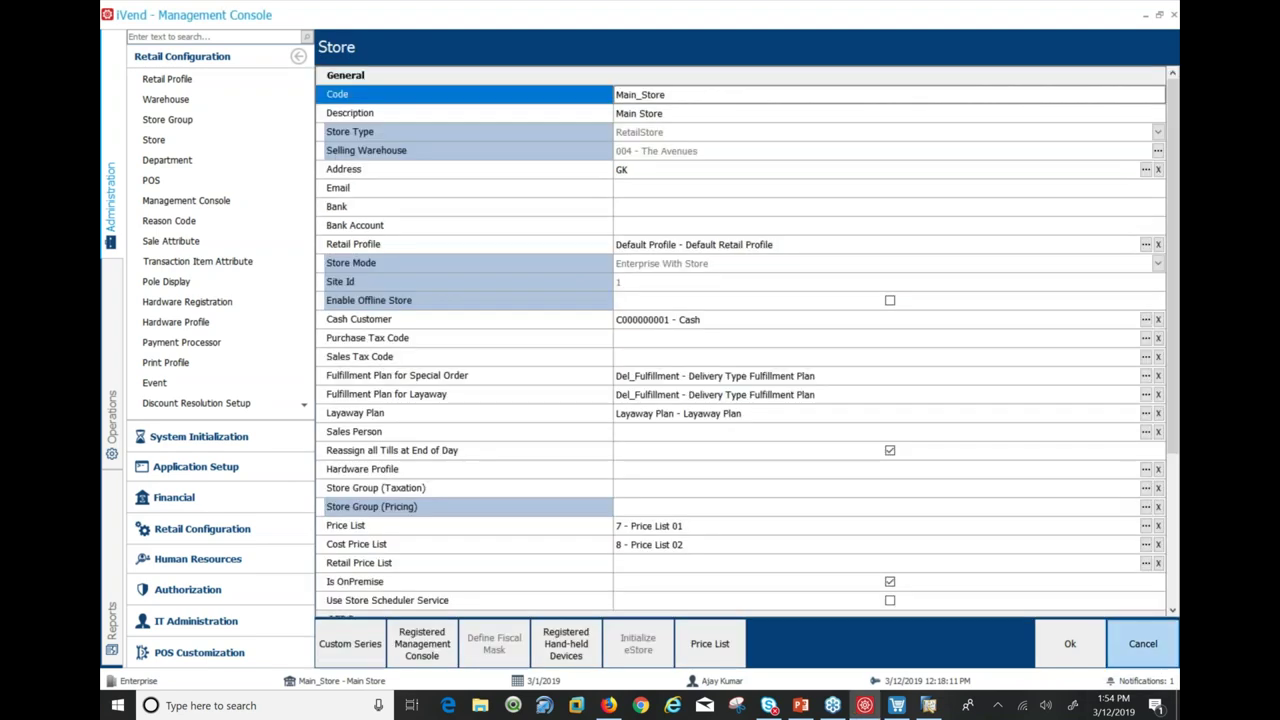
pyautogui.click(1143, 643)
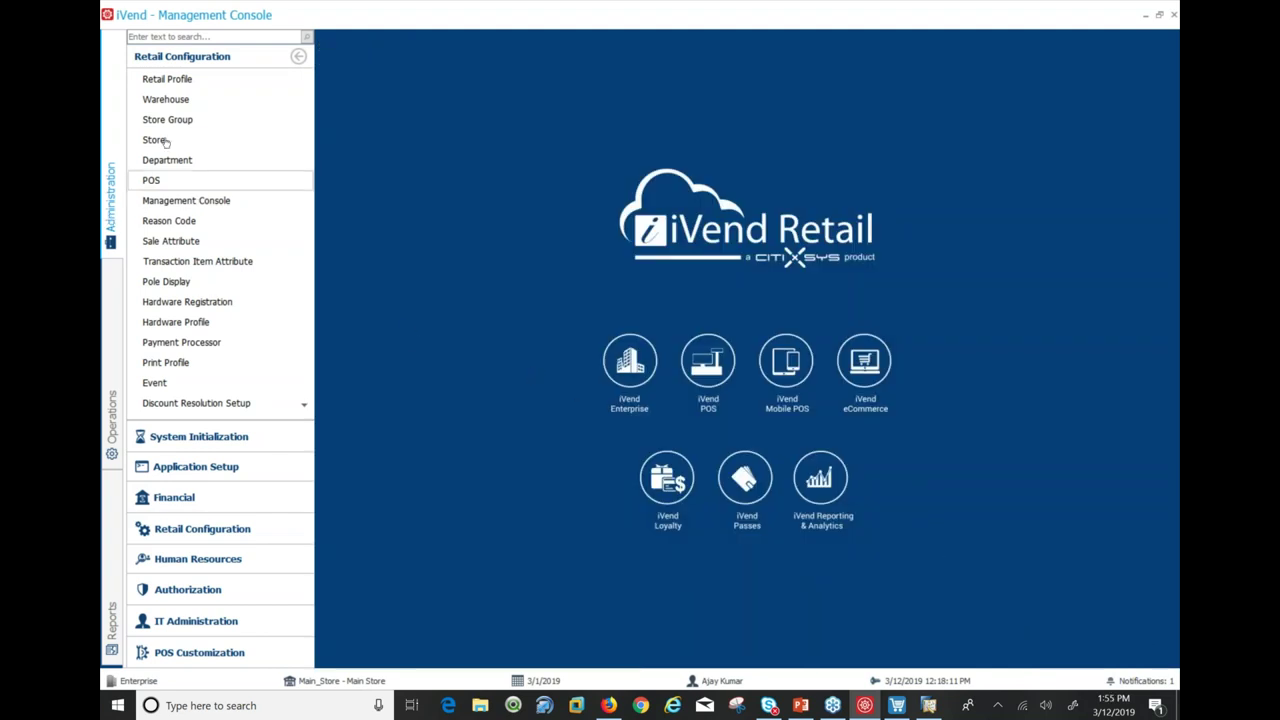
pyautogui.click(175, 79)
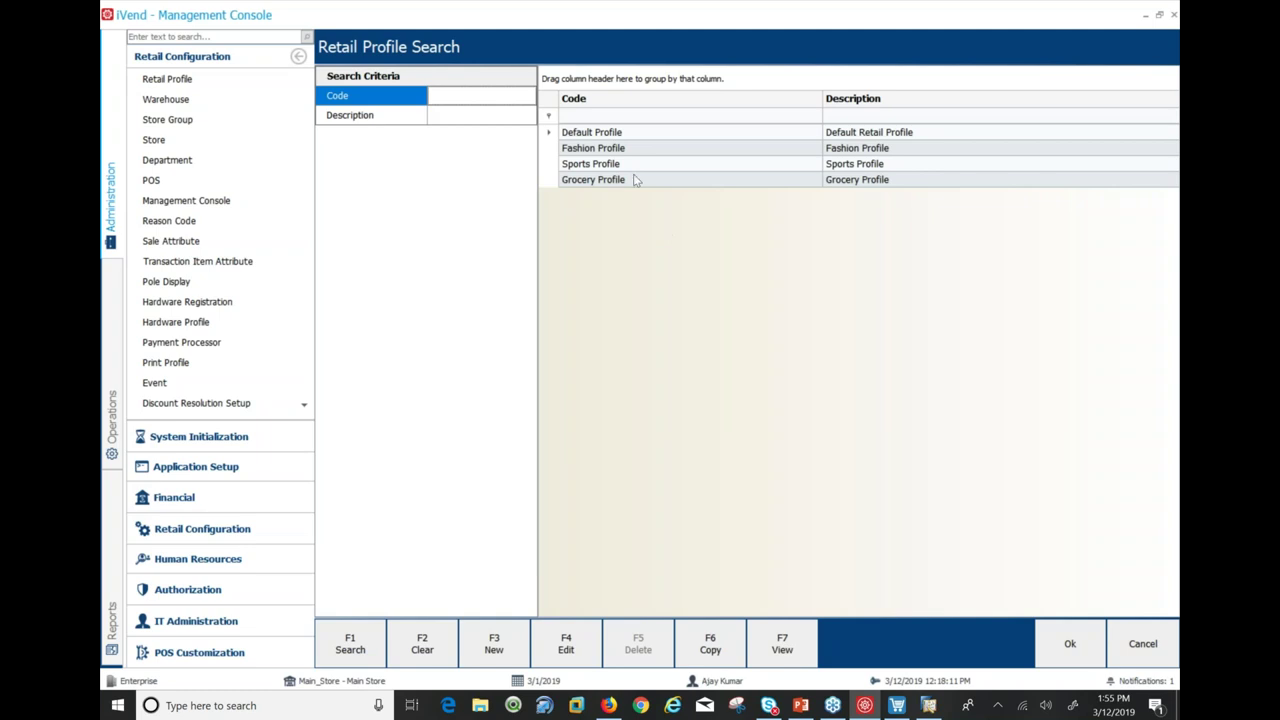
pyautogui.doubleClick(627, 134)
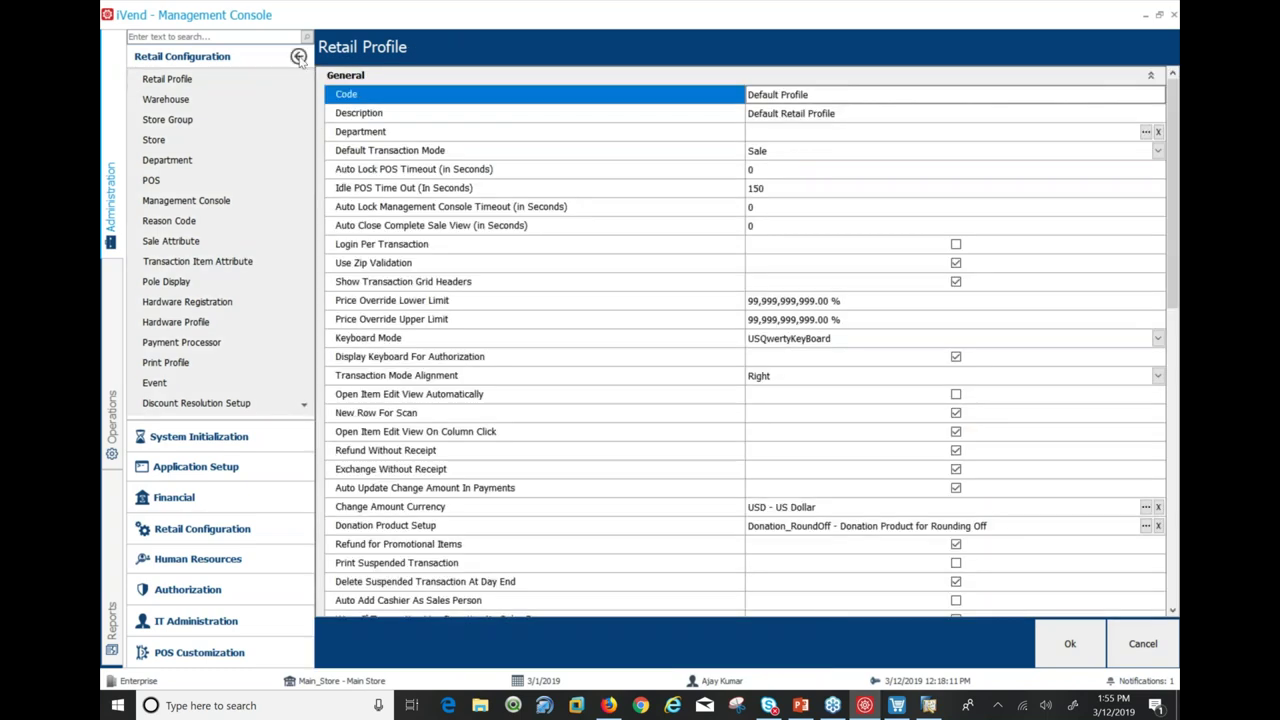
# - Collapse the navigation pane, select Default Transaction Mode, and scroll through the Default Profile's General settings
pyautogui.click(298, 57)
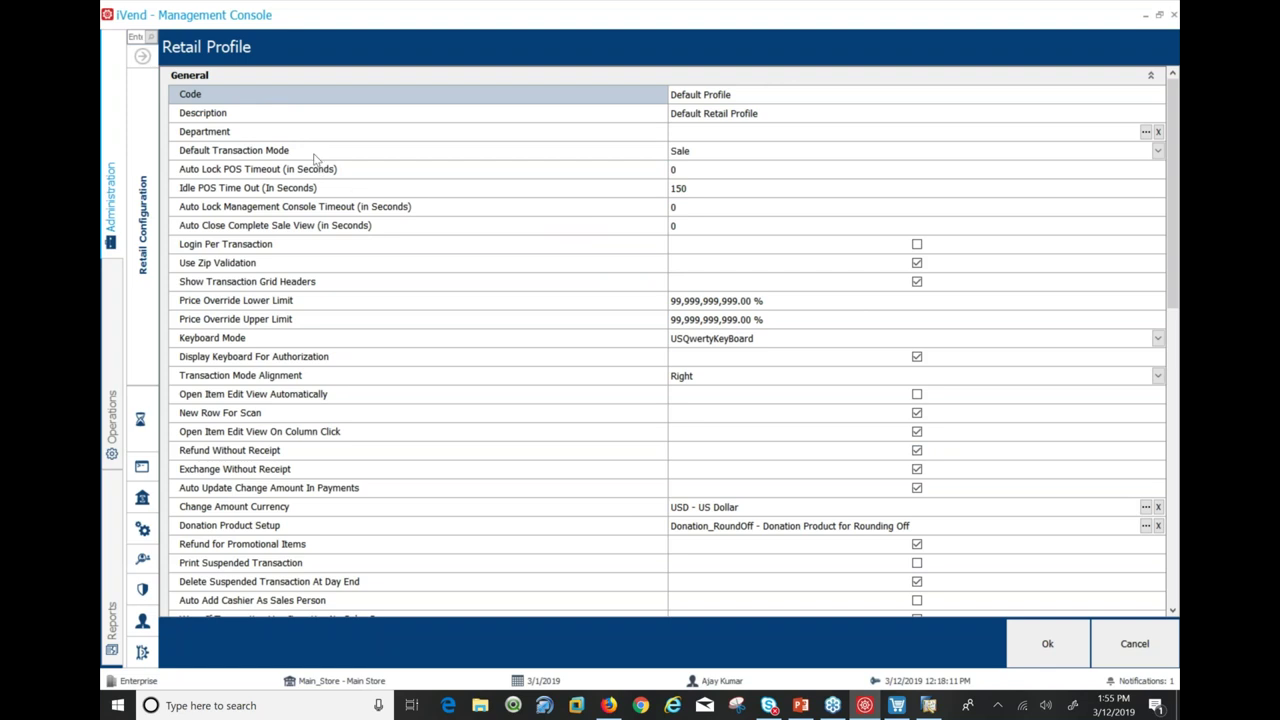
pyautogui.click(314, 152)
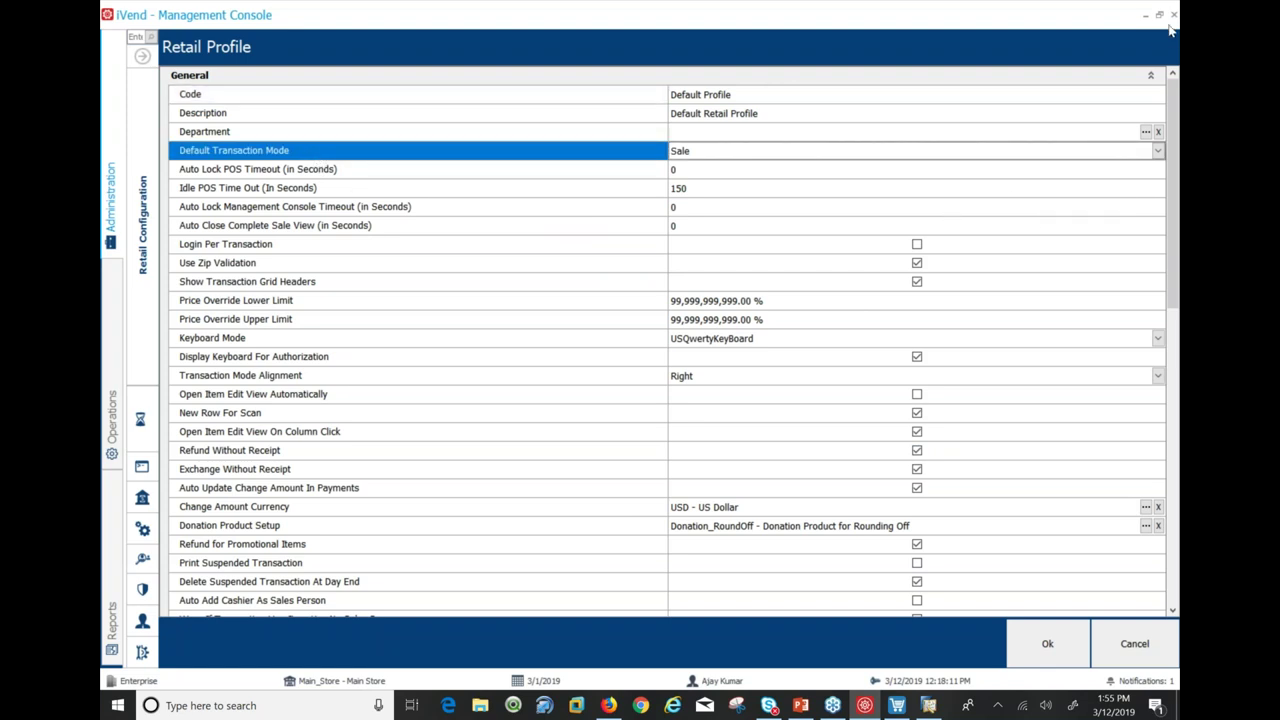
pyautogui.click(1158, 132)
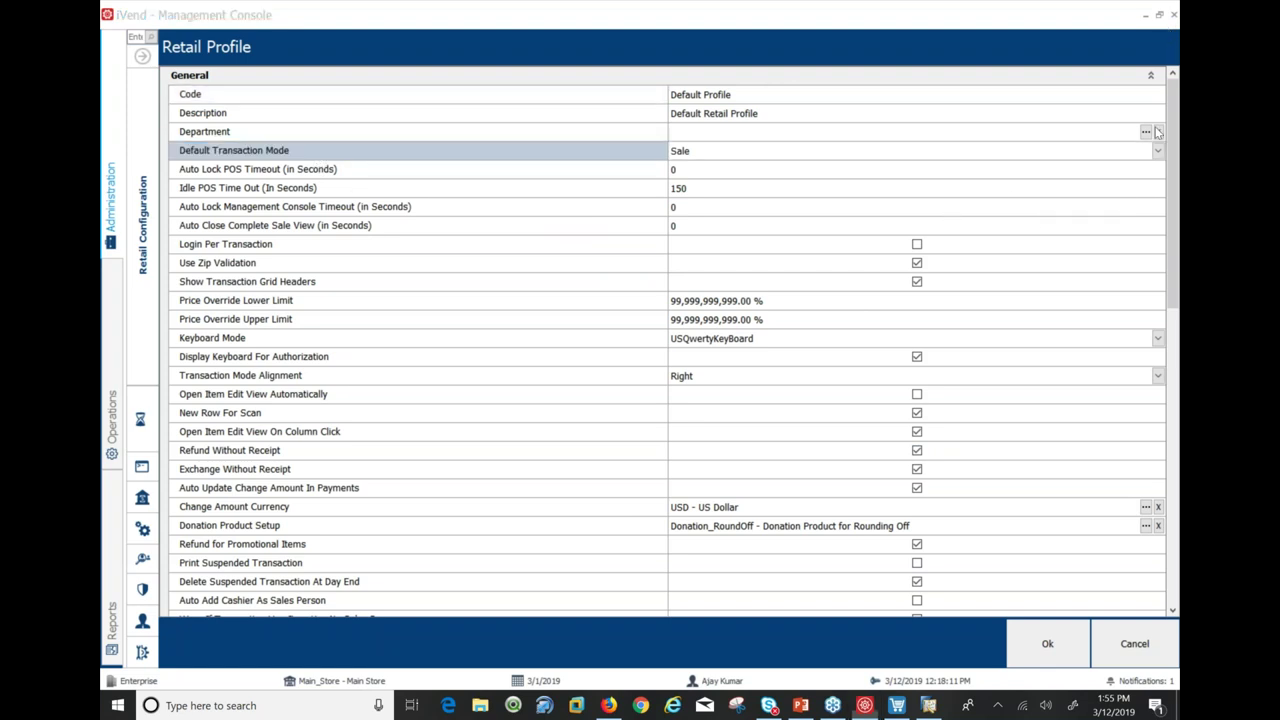
pyautogui.scroll(-10, 523, 329)
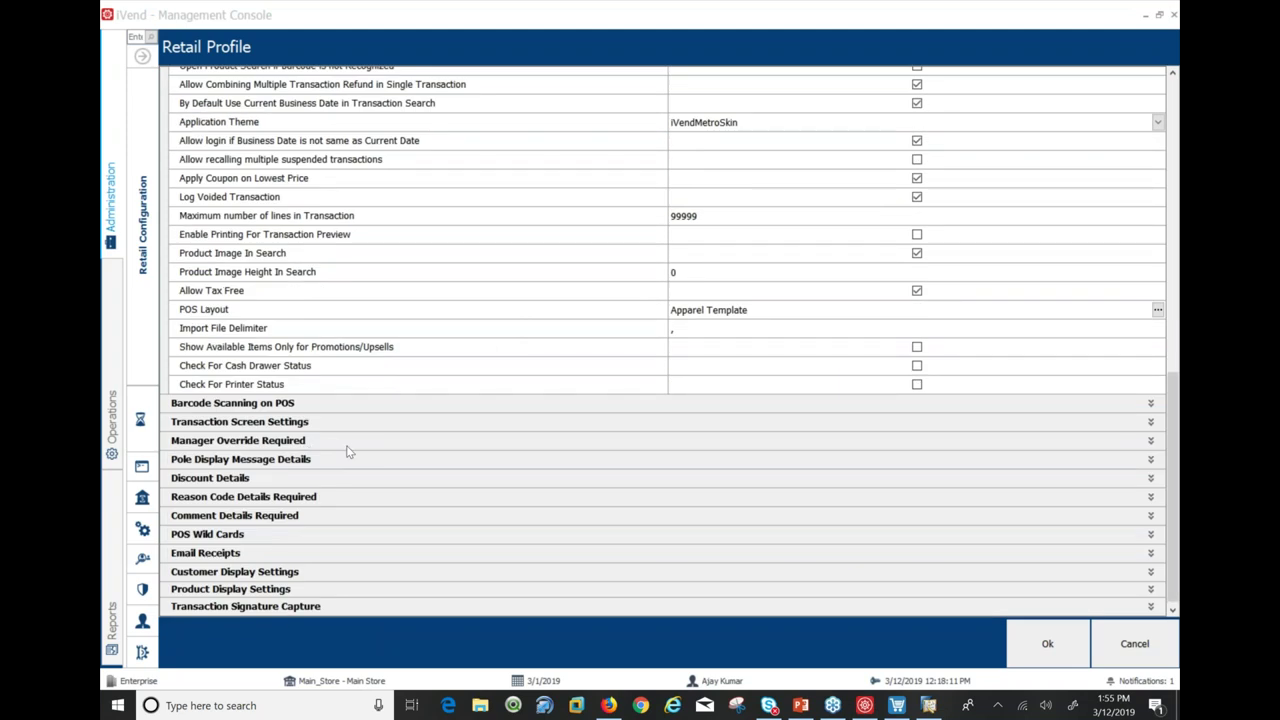
pyautogui.scroll(10, 347, 452)
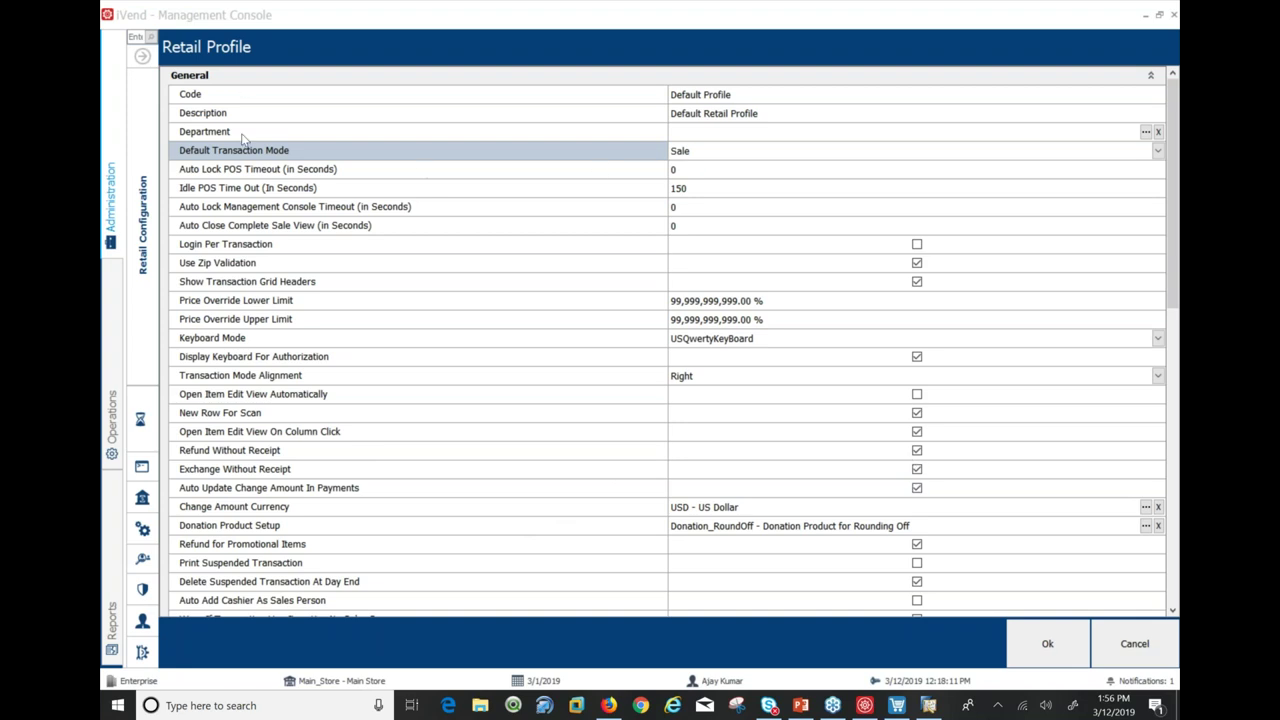
# - Review the Default Transaction Mode dropdown choices, then switch to the Point of Sale window
pyautogui.click(1158, 151)
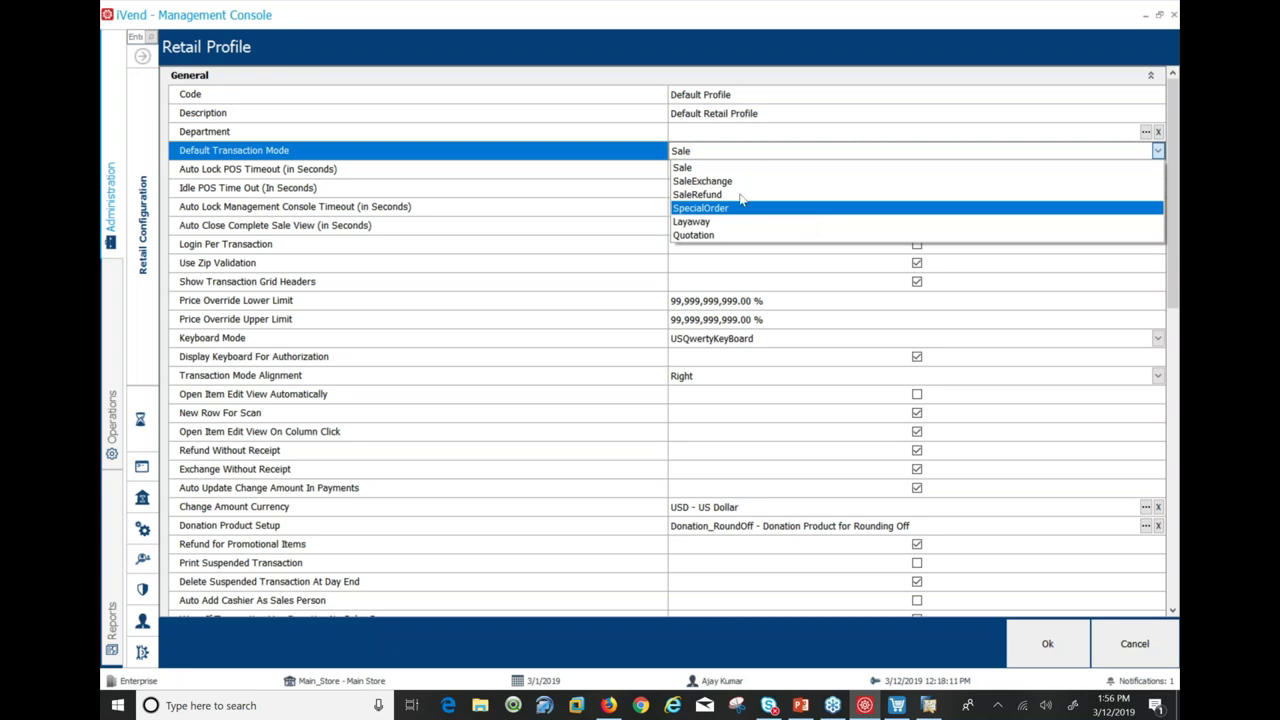
pyautogui.click(897, 705)
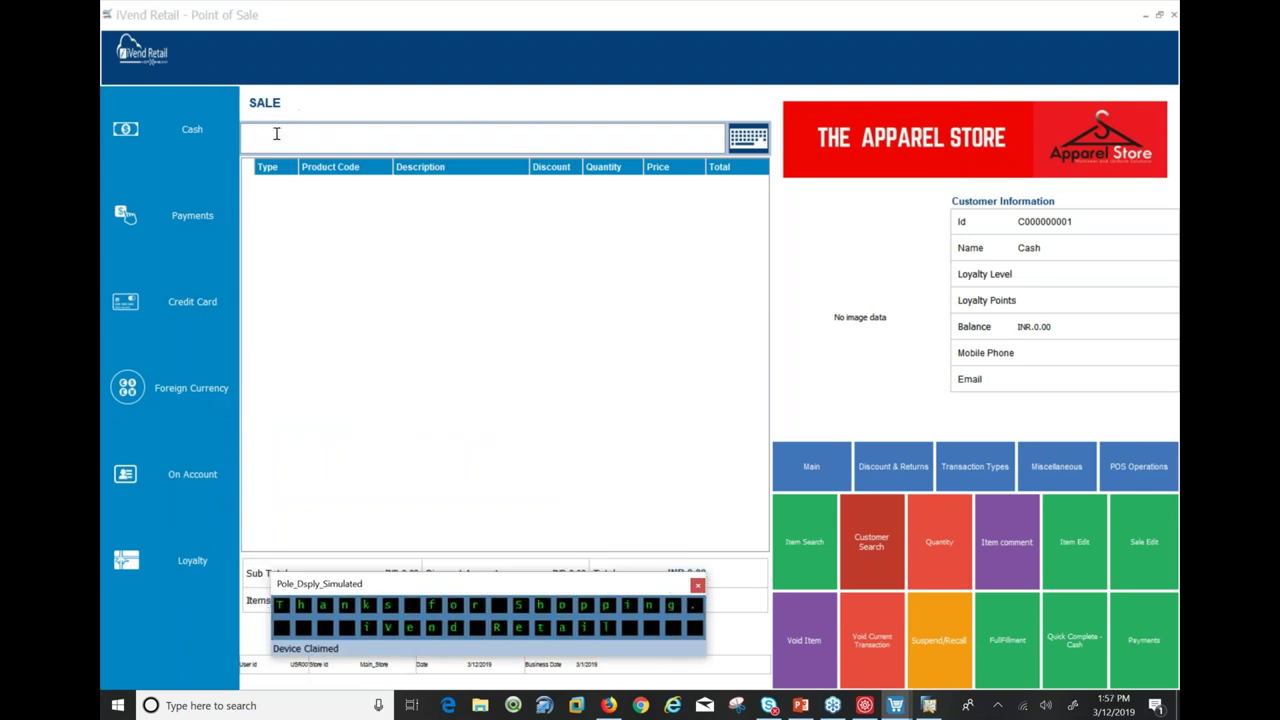
# - Change the POS transaction from Sale to Sale Exchange via Transaction Types, Refund, then Exchanges
pyautogui.click(974, 466)
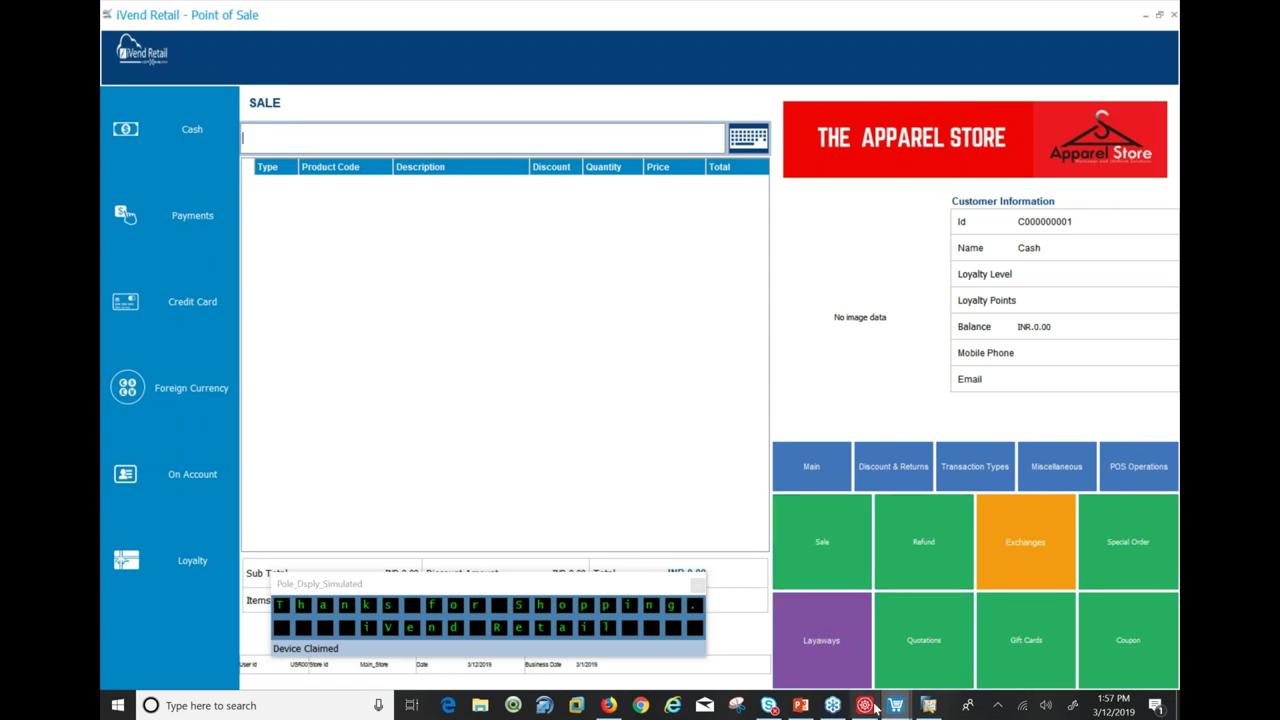
pyautogui.moveTo(866, 706)
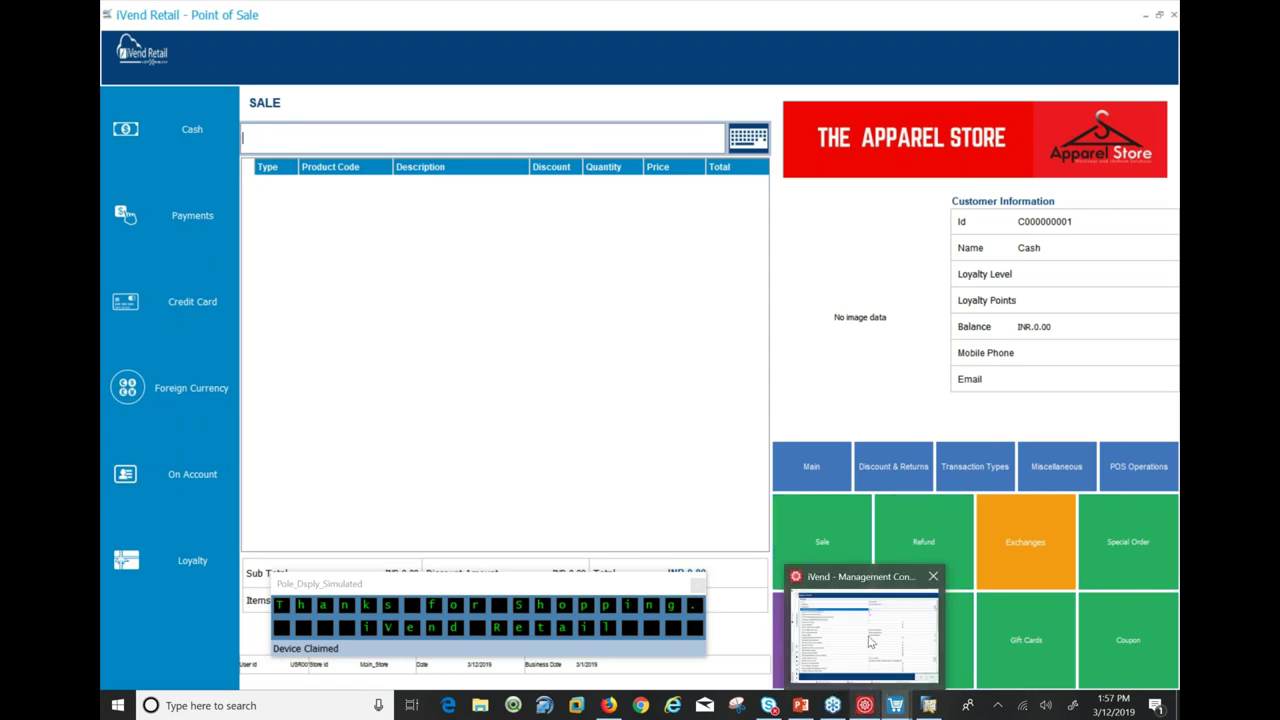
pyautogui.click(870, 642)
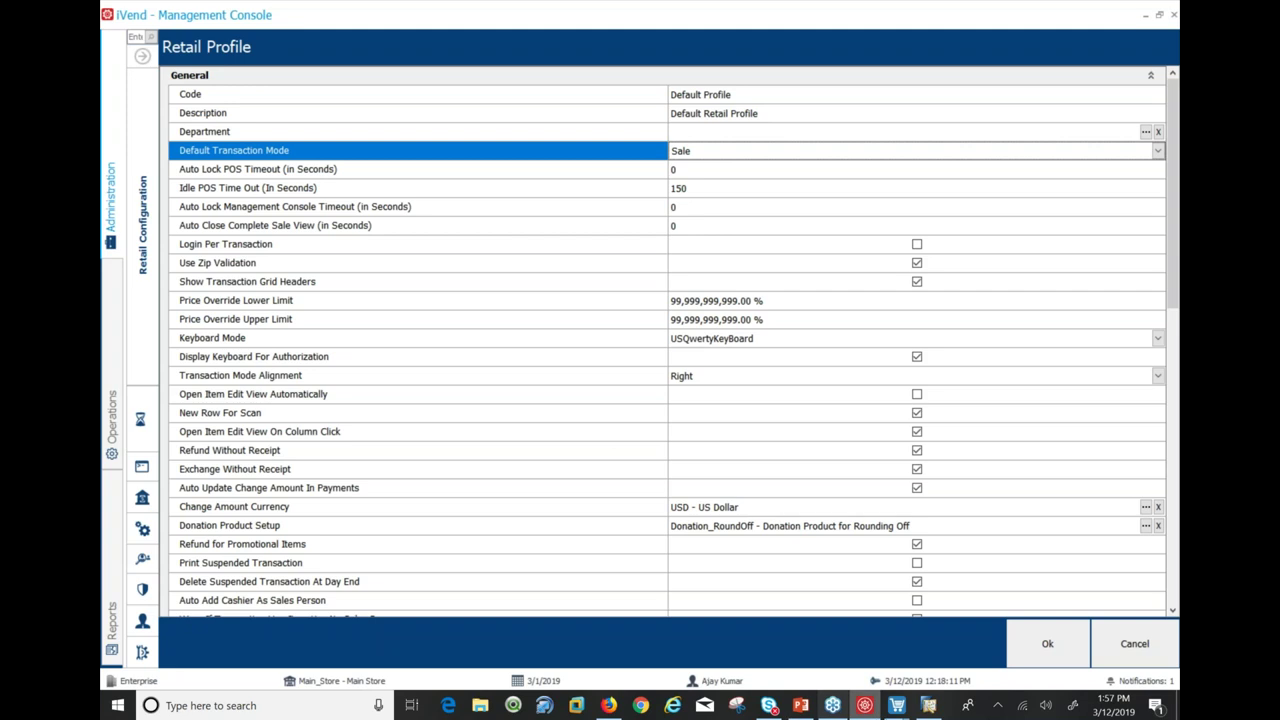
pyautogui.click(895, 705)
pyautogui.click(812, 630)
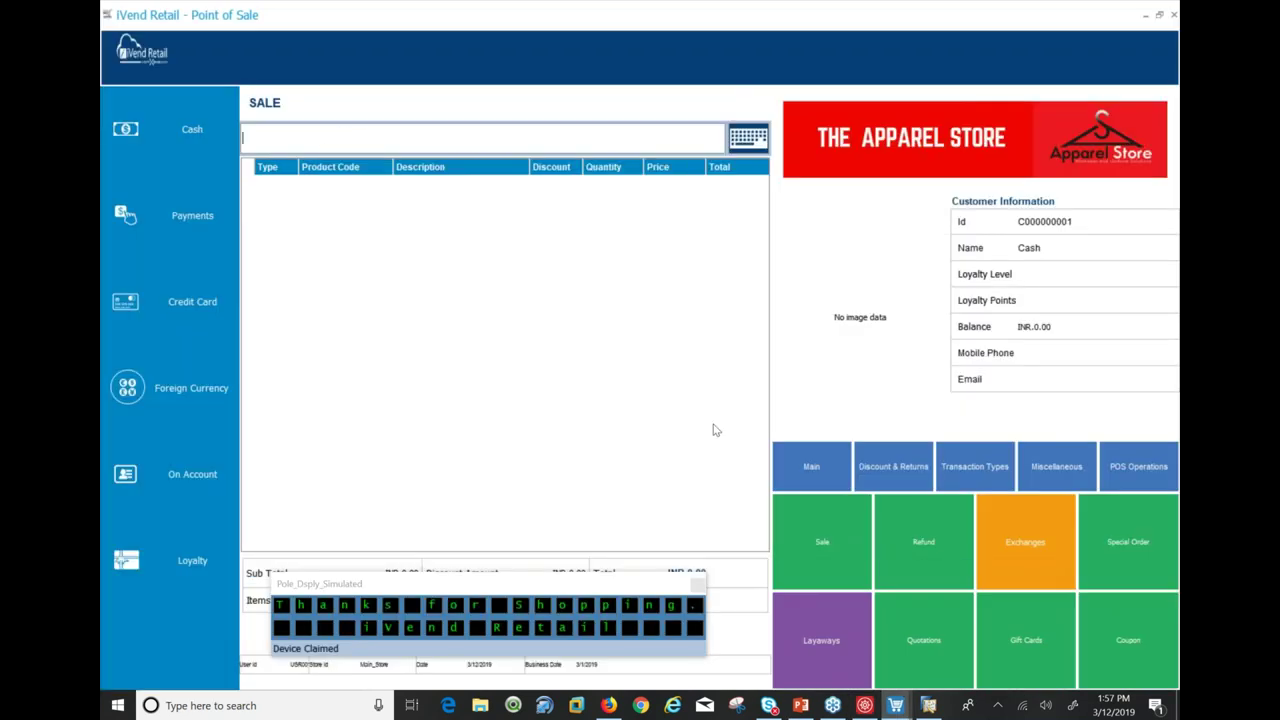
pyautogui.click(924, 550)
pyautogui.click(1012, 535)
# - Review Default Profile timeouts: Idle POS 150 seconds, both Auto Lock timeouts and Auto Close at 0
pyautogui.click(865, 705)
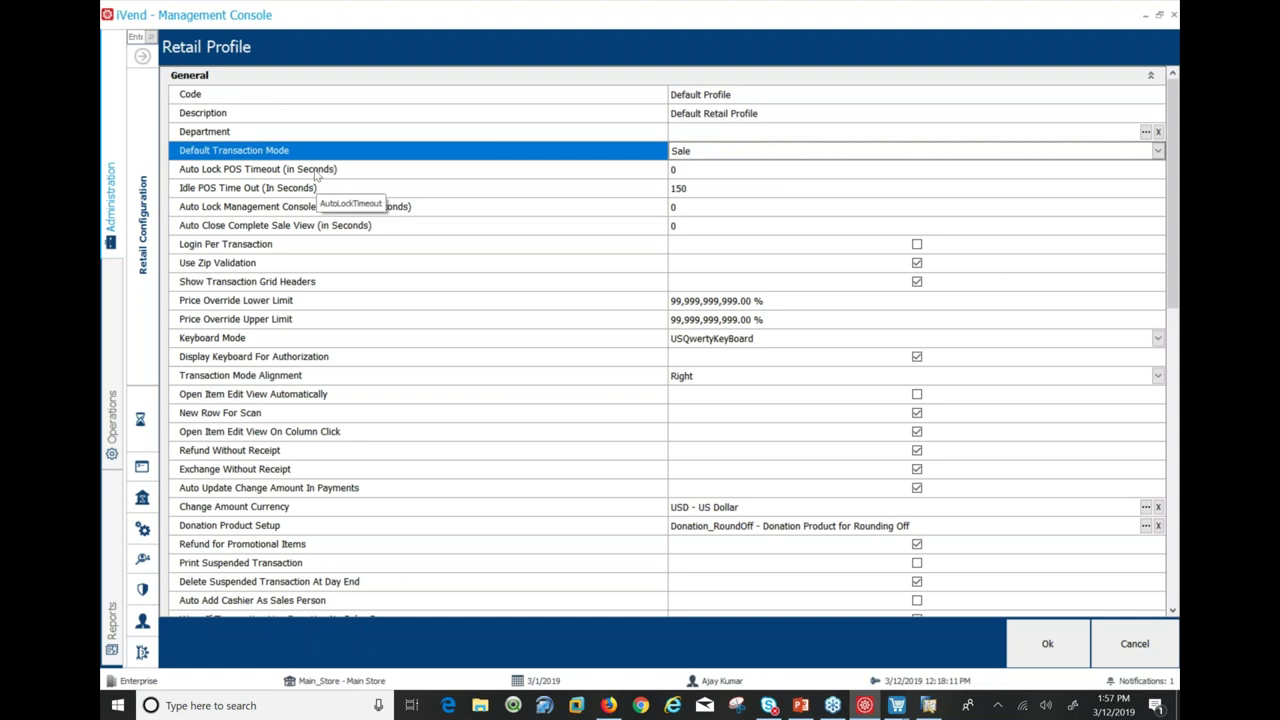
pyautogui.click(316, 172)
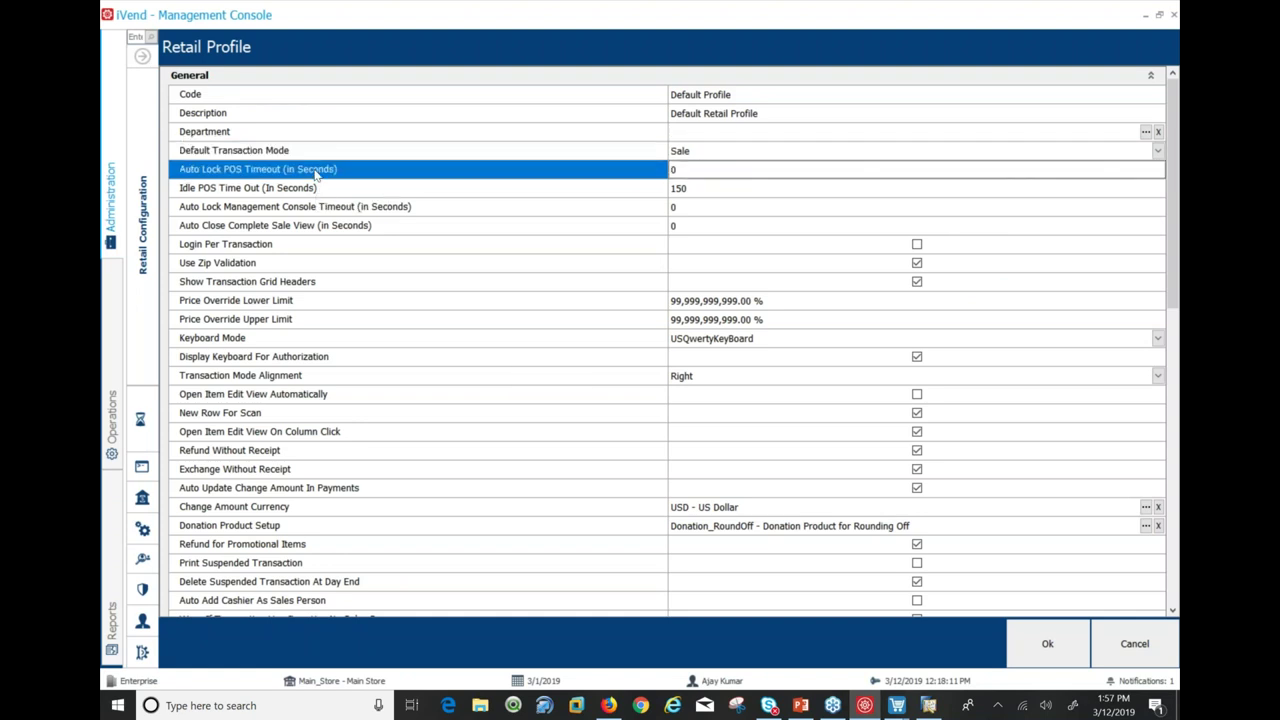
pyautogui.click(250, 190)
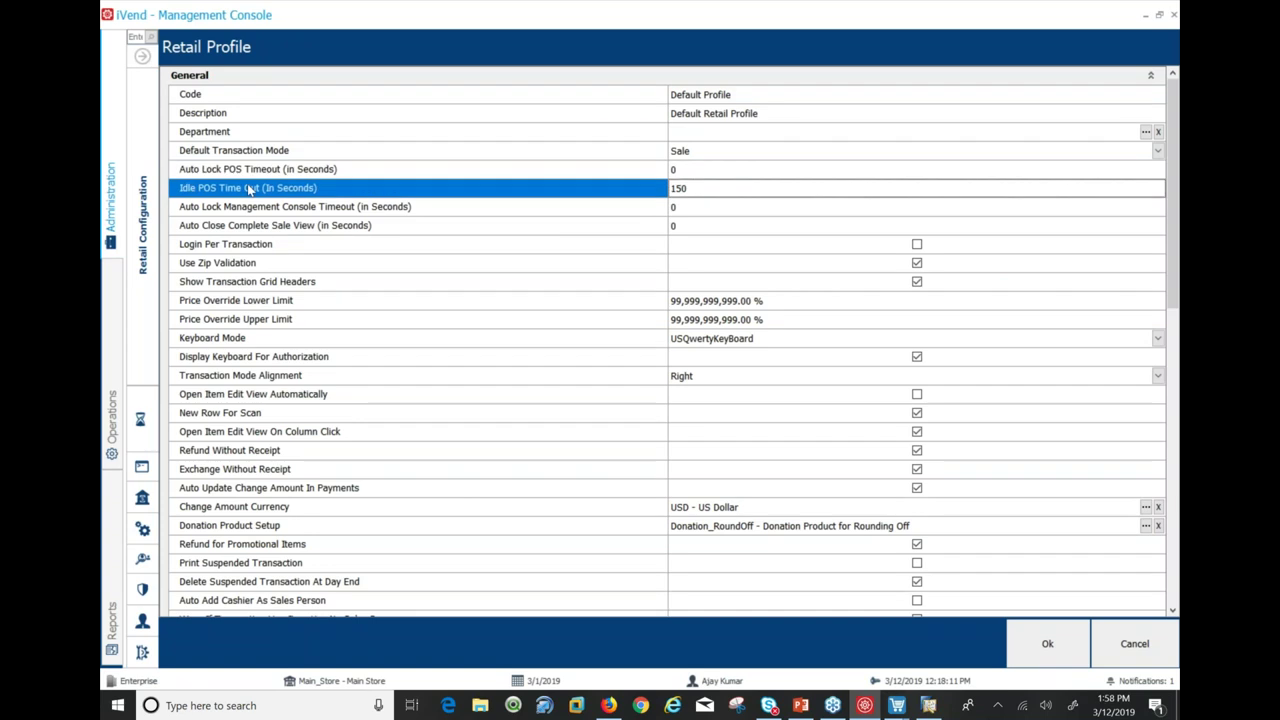
pyautogui.click(277, 172)
pyautogui.click(276, 190)
pyautogui.click(242, 207)
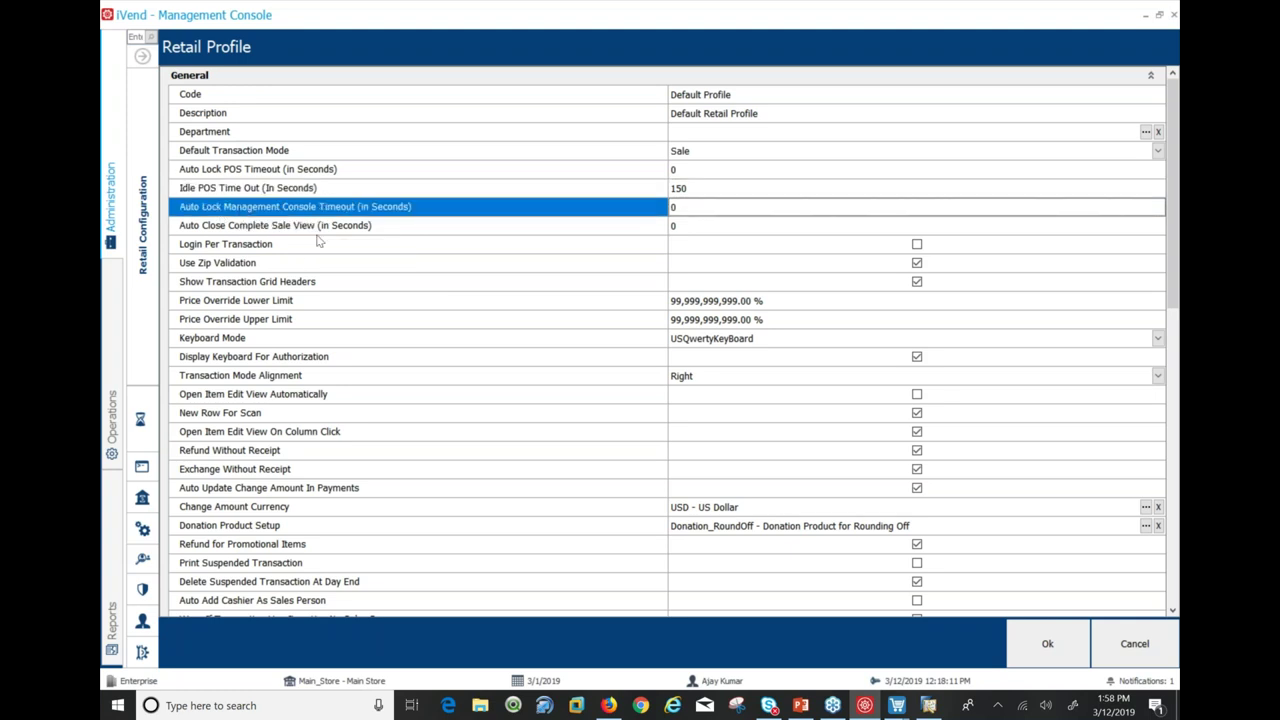
pyautogui.click(386, 229)
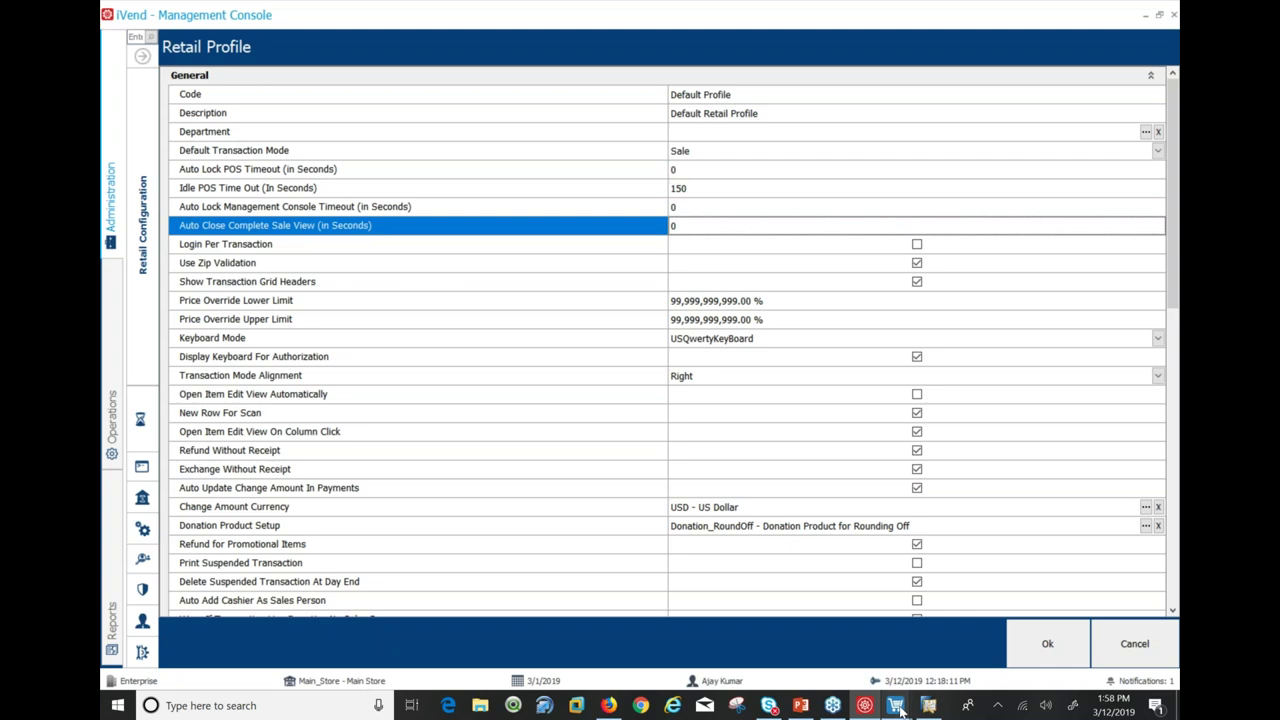
# - Add Tommy Hilfiger suit code 4001012 to the sale exchange and confirm its exchange details
pyautogui.moveTo(900, 710)
pyautogui.click(812, 651)
pyautogui.write('4001012')
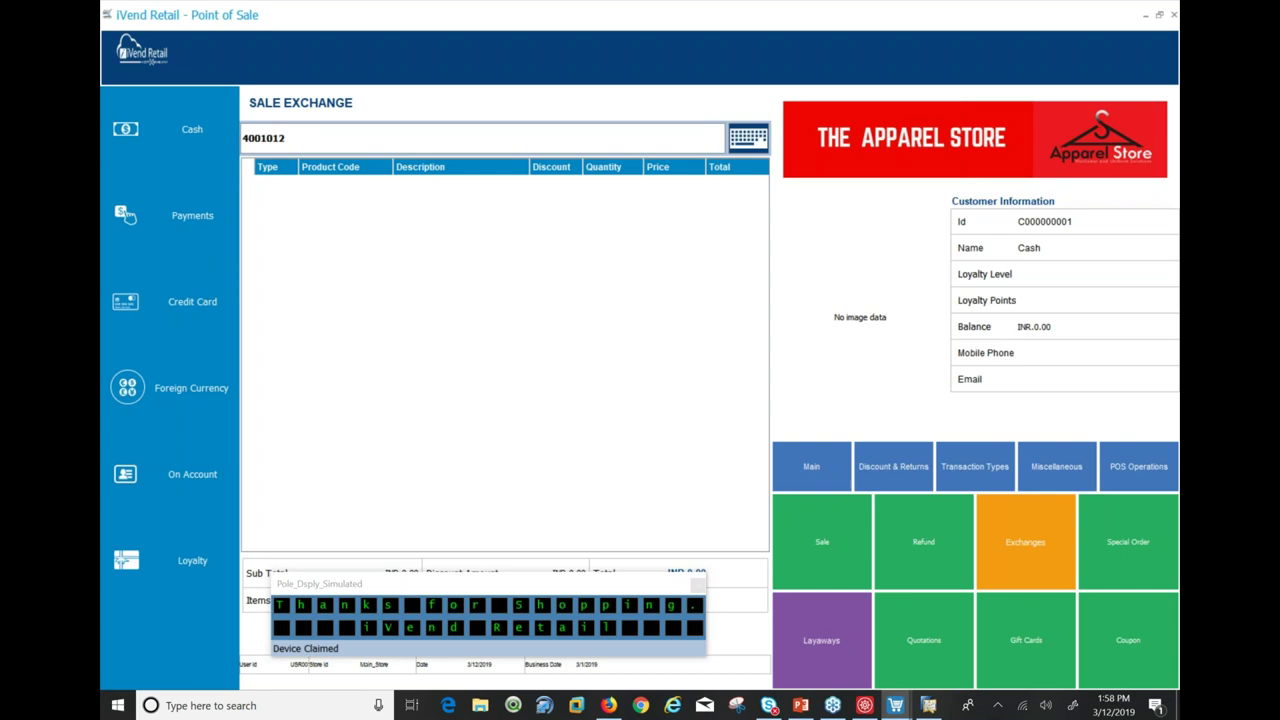
pyautogui.press('Return')
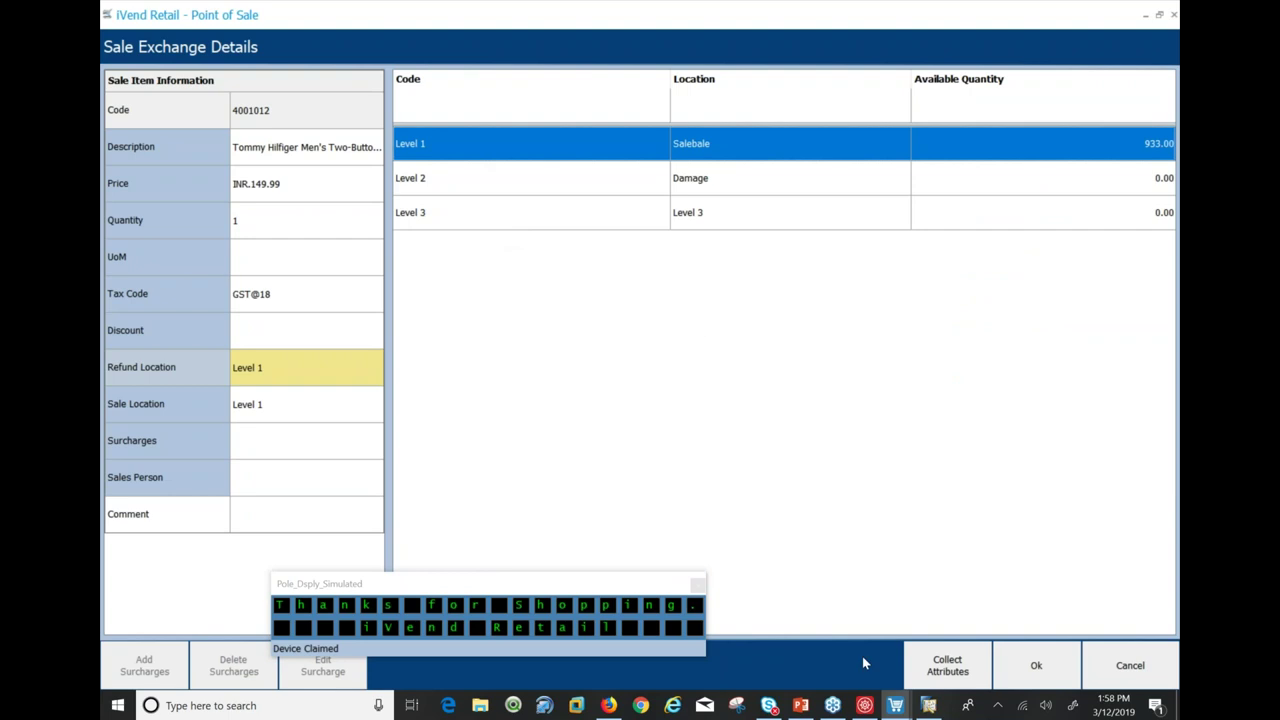
pyautogui.click(1022, 665)
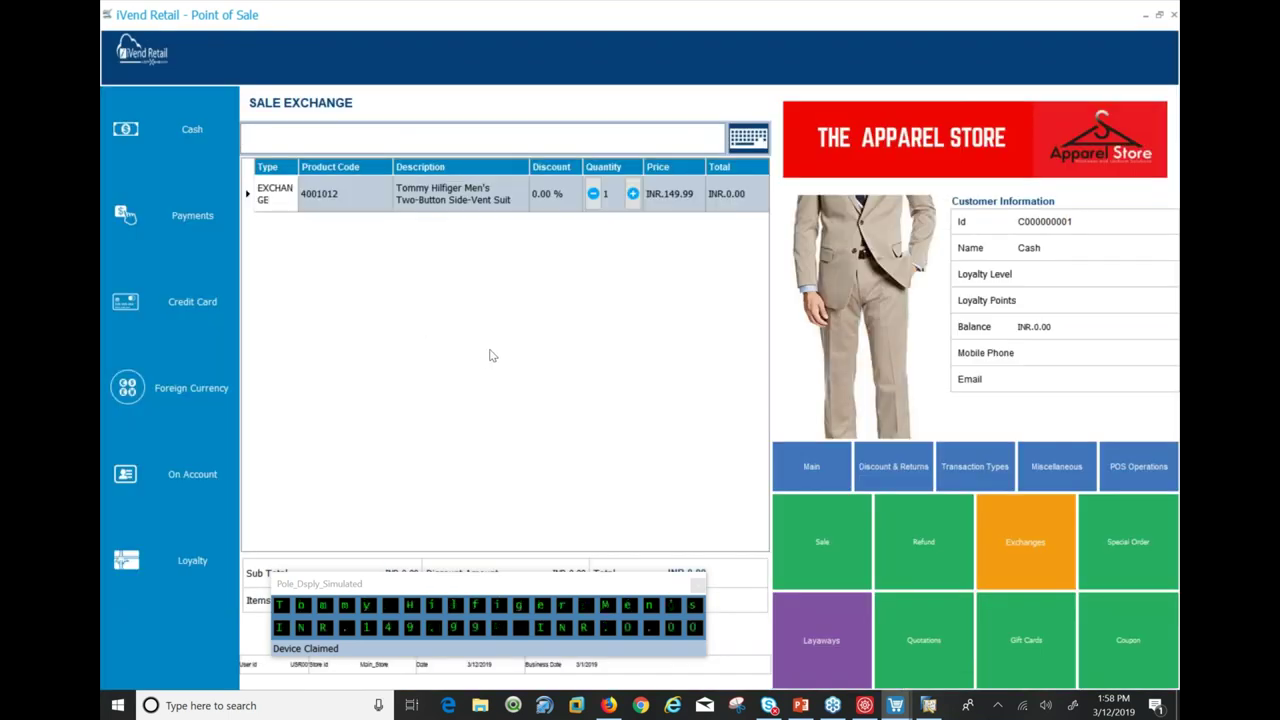
pyautogui.click(810, 471)
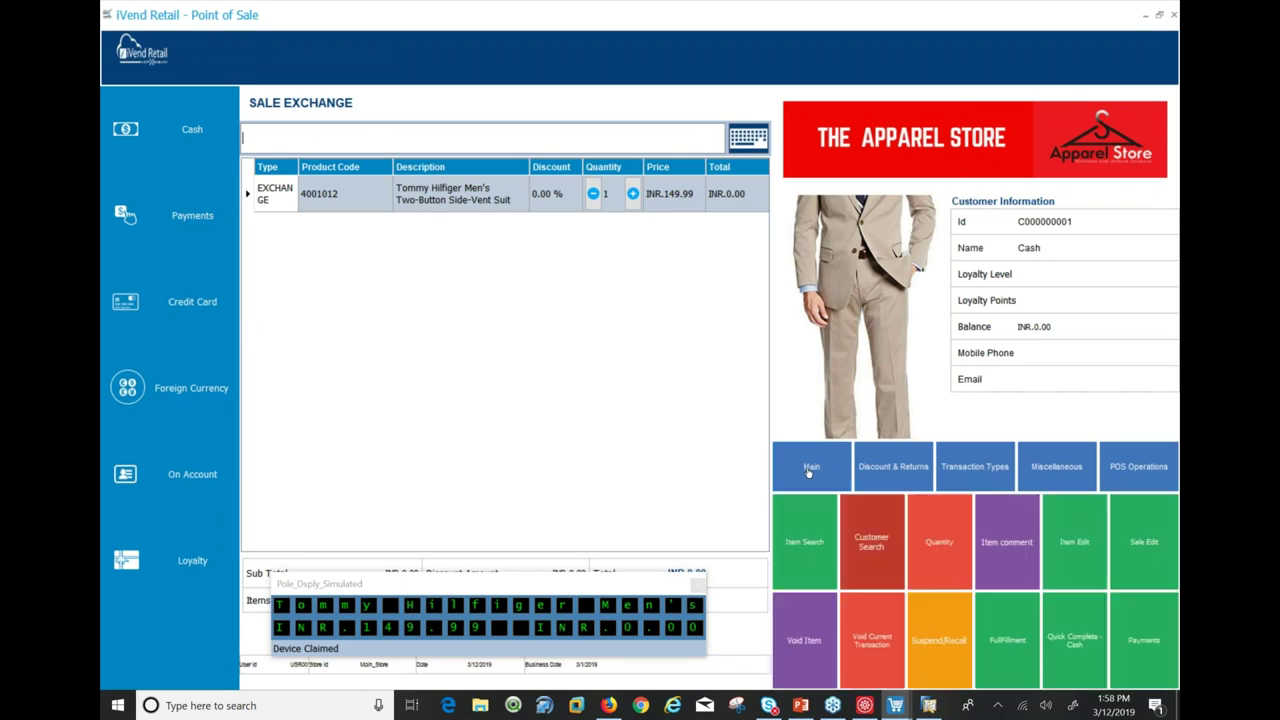
# - Void the exchange, ring up suit 4001012 as a new INR 149.99 sale, and choose Cash payment
pyautogui.click(869, 640)
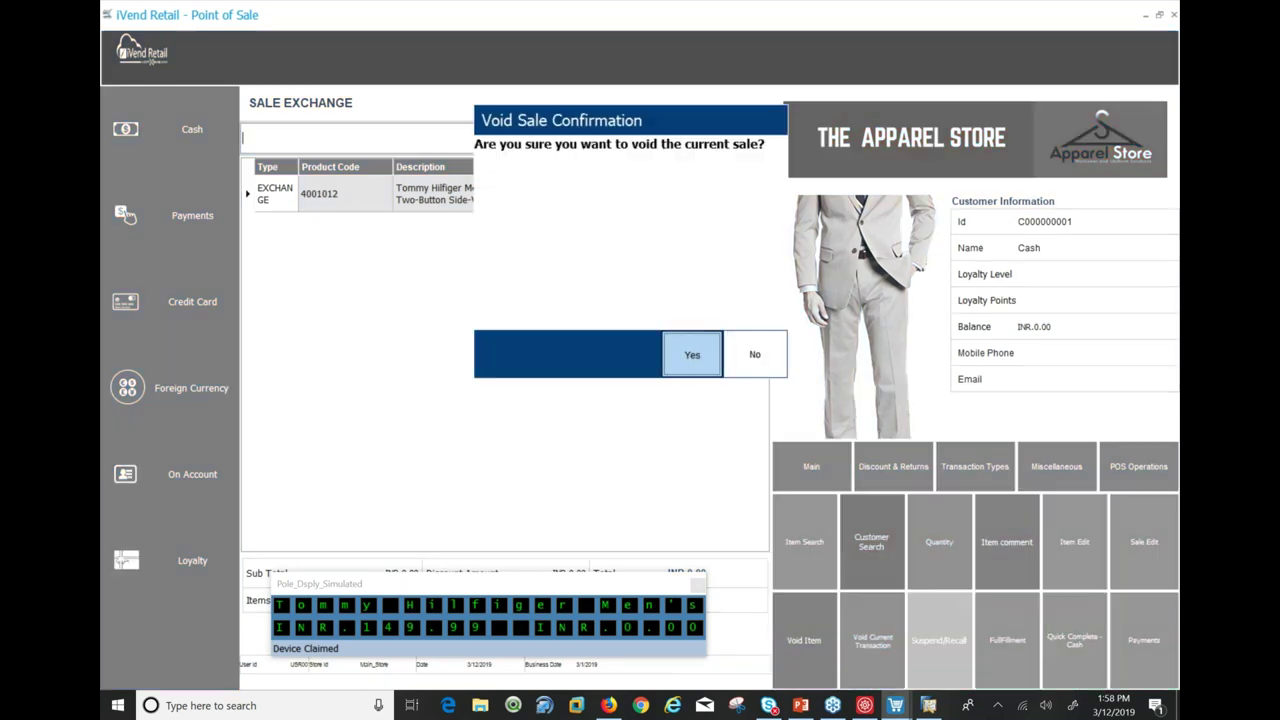
pyautogui.click(689, 354)
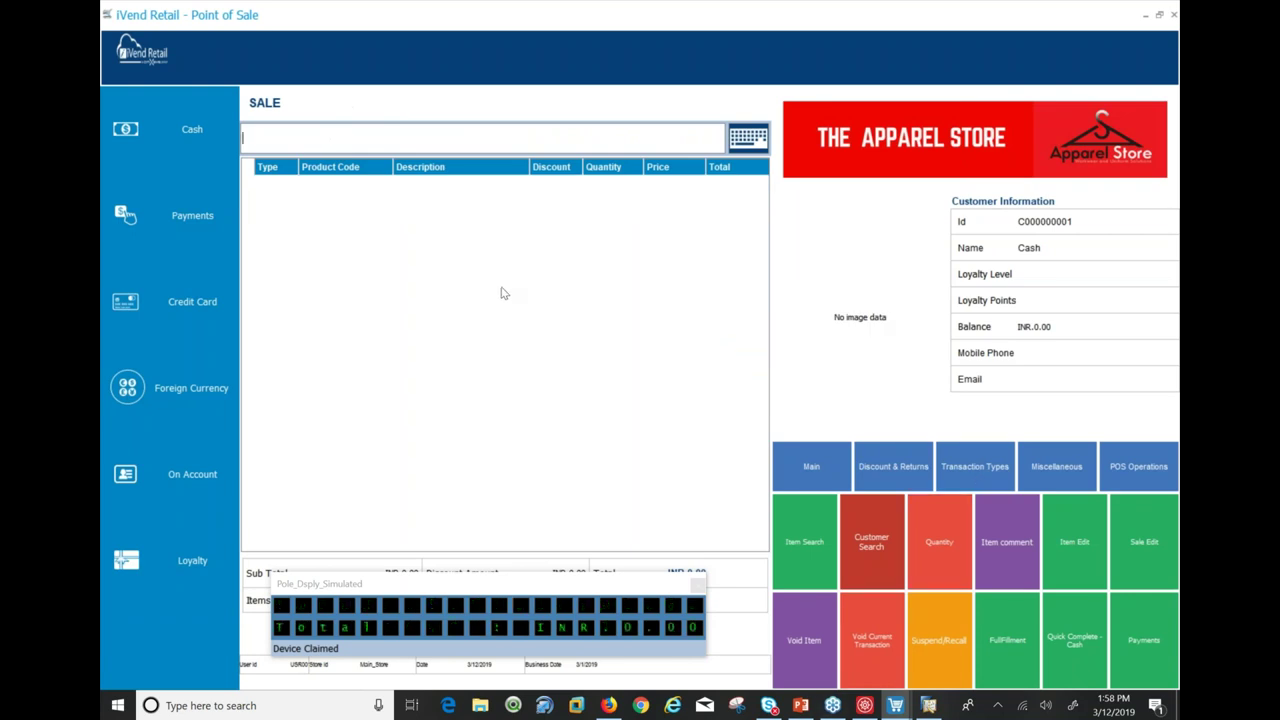
pyautogui.write('4001012')
pyautogui.press('Return')
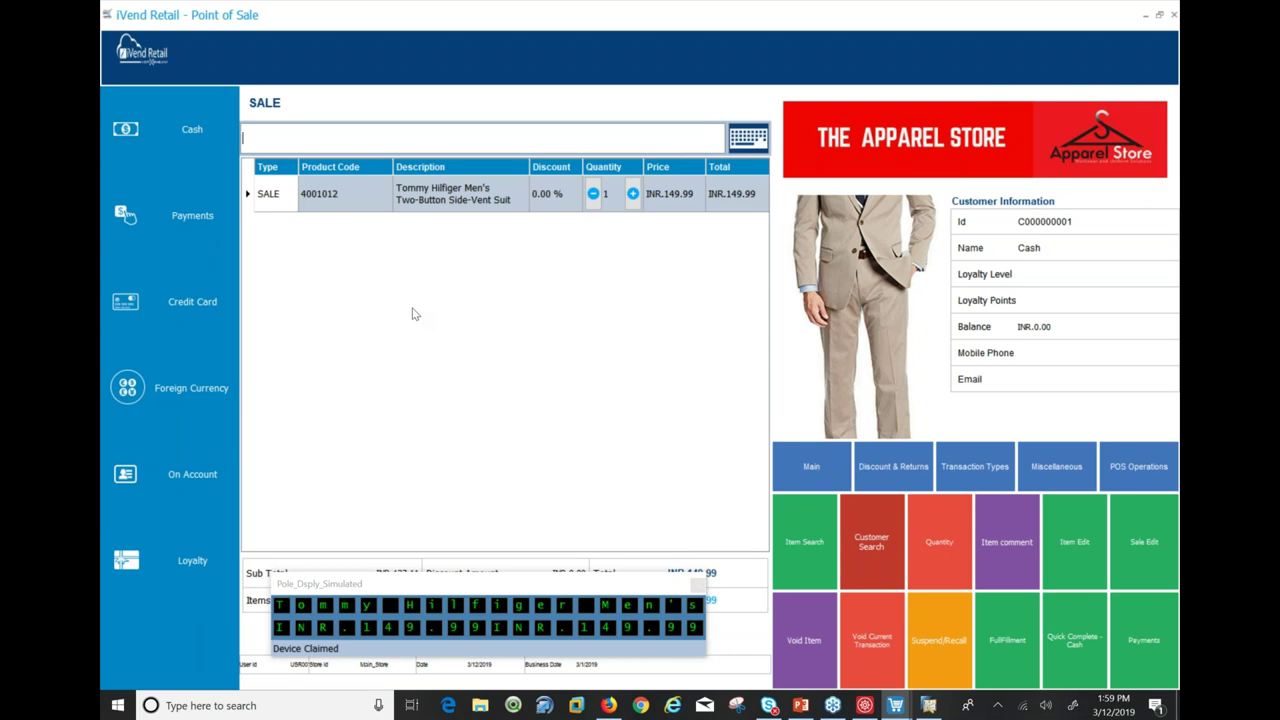
pyautogui.click(189, 130)
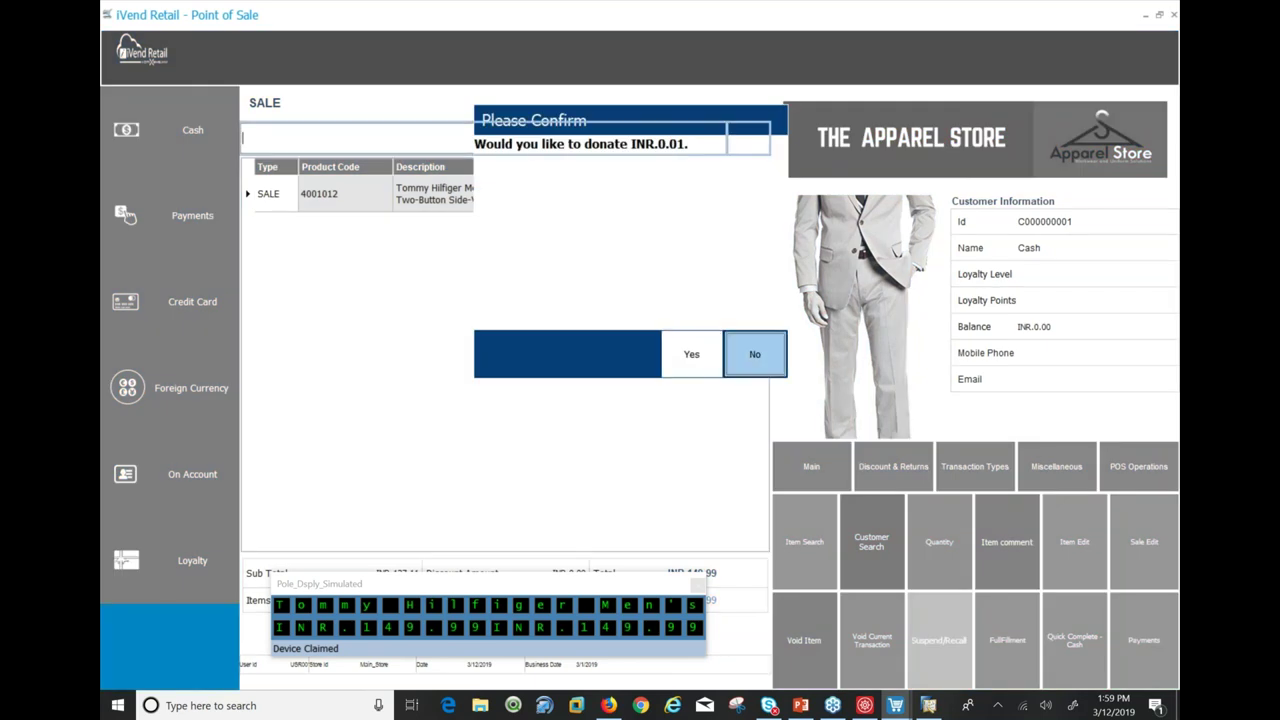
pyautogui.click(755, 354)
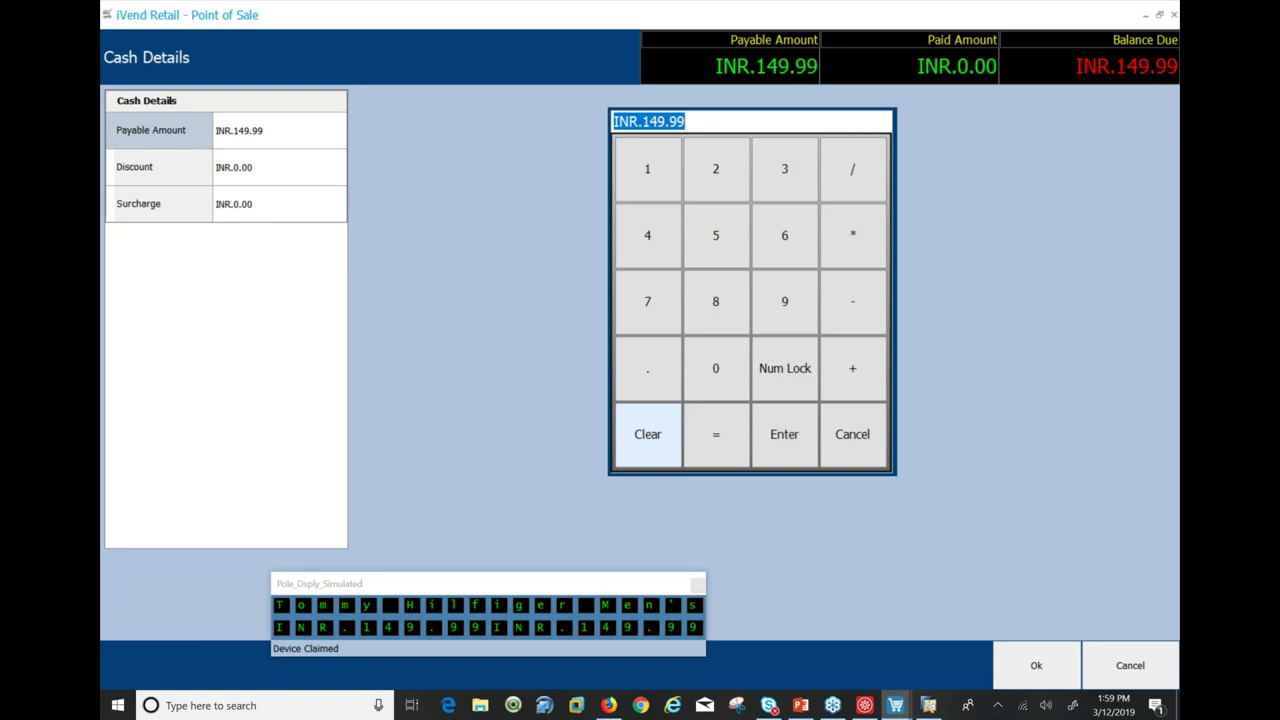
# - Accept INR 149.99 in cash and confirm, completing the sale with no change due
pyautogui.click(786, 440)
pyautogui.click(1037, 677)
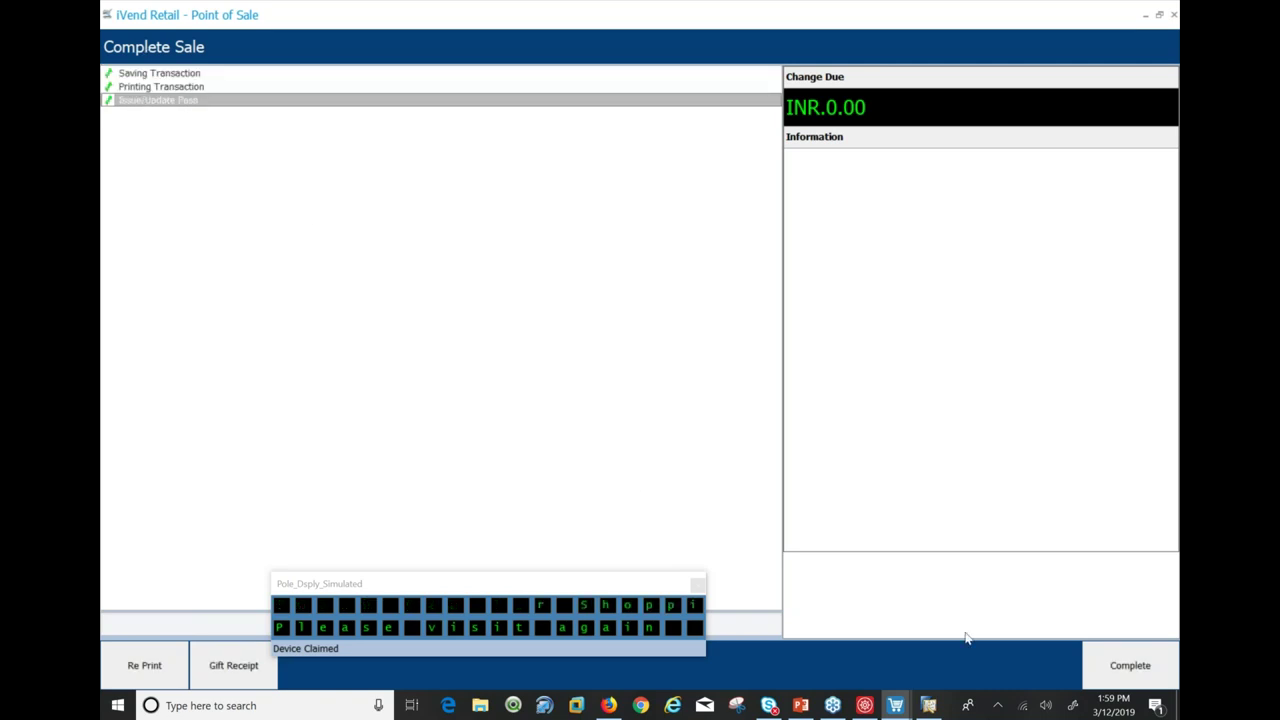
# - Finish the completed sale and bring the empty INR 0.00 sale screen to the front
pyautogui.click(1130, 665)
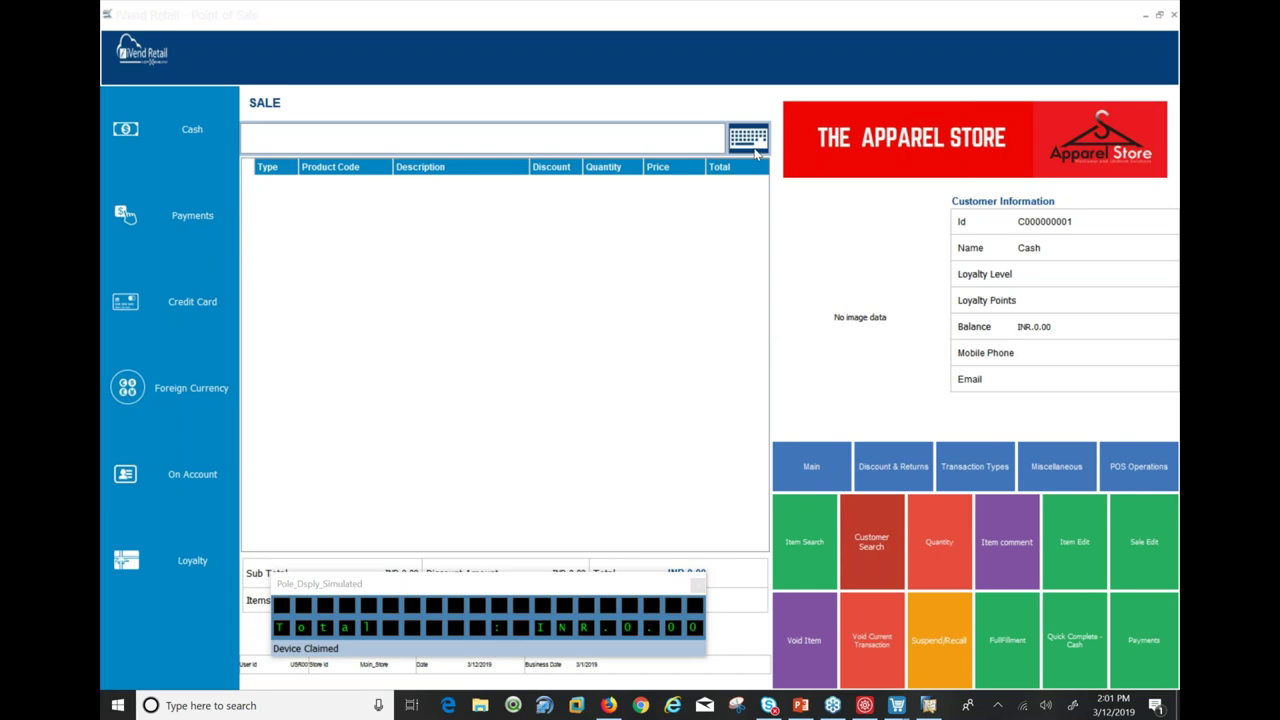
pyautogui.click(627, 301)
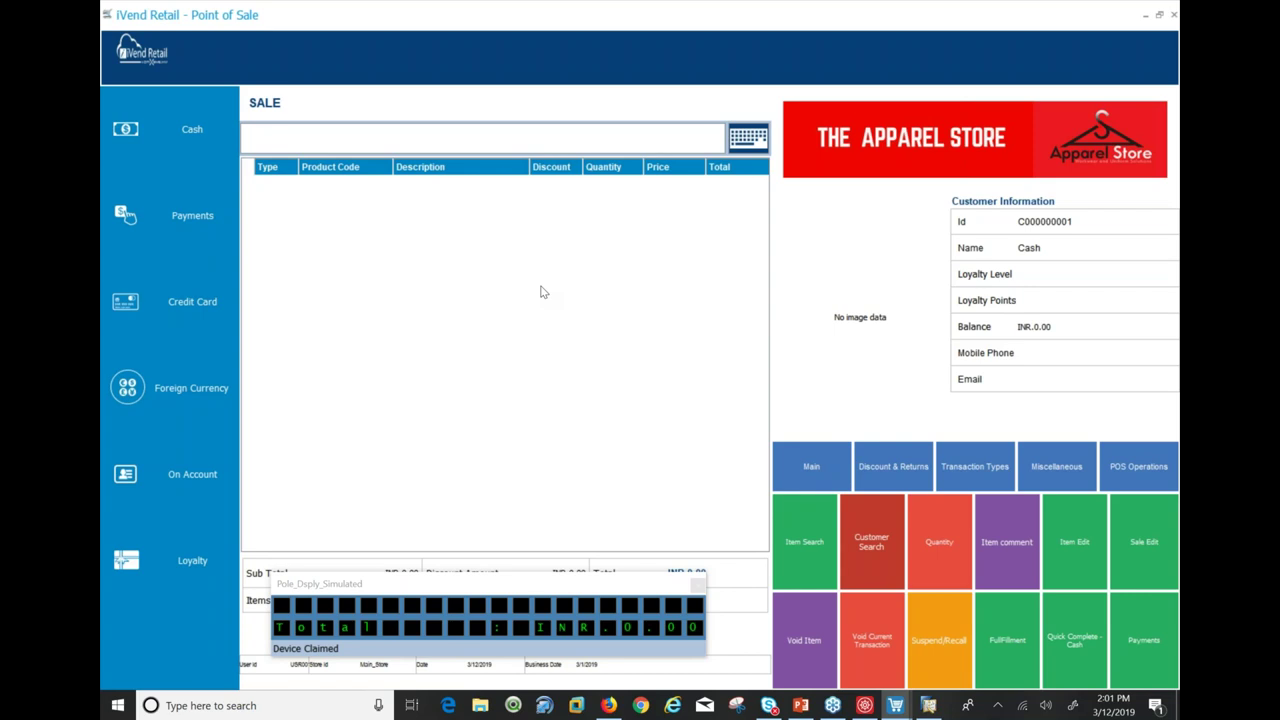
# - Review the Default Profile's Login Per Transaction, Use Zip Validation and Show Transaction Grid Headers settings
pyautogui.click(866, 706)
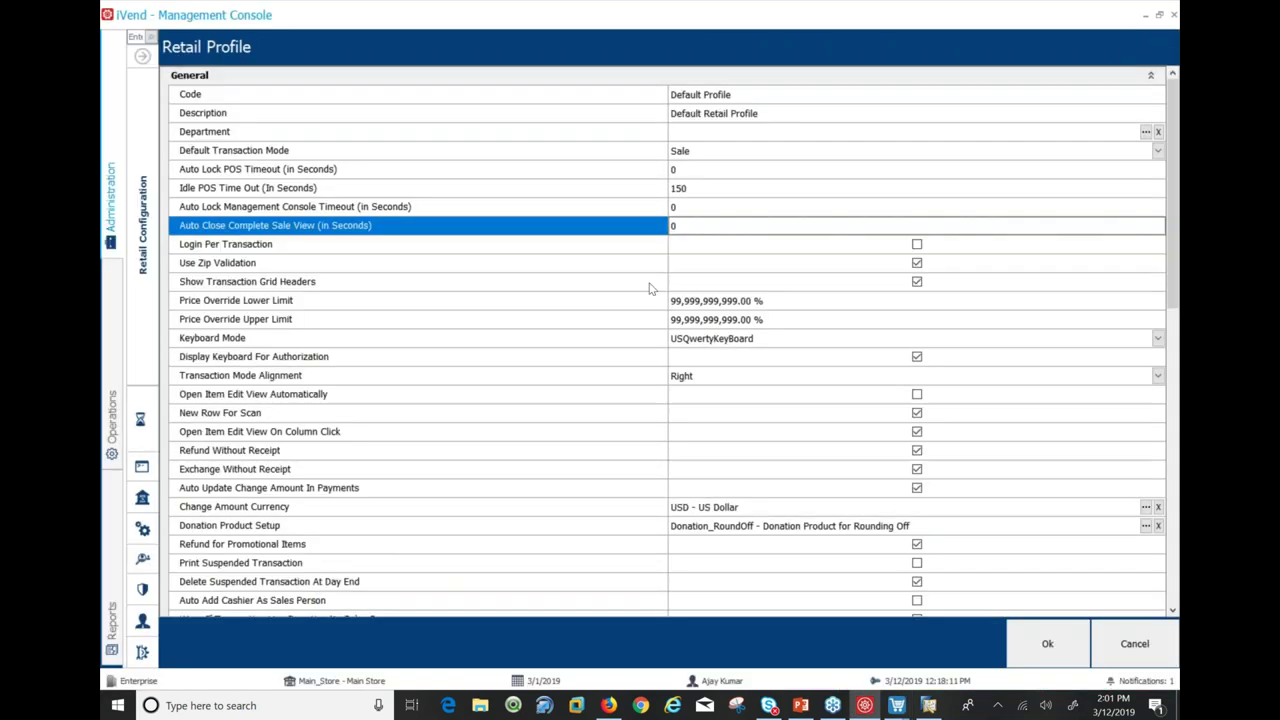
pyautogui.click(321, 247)
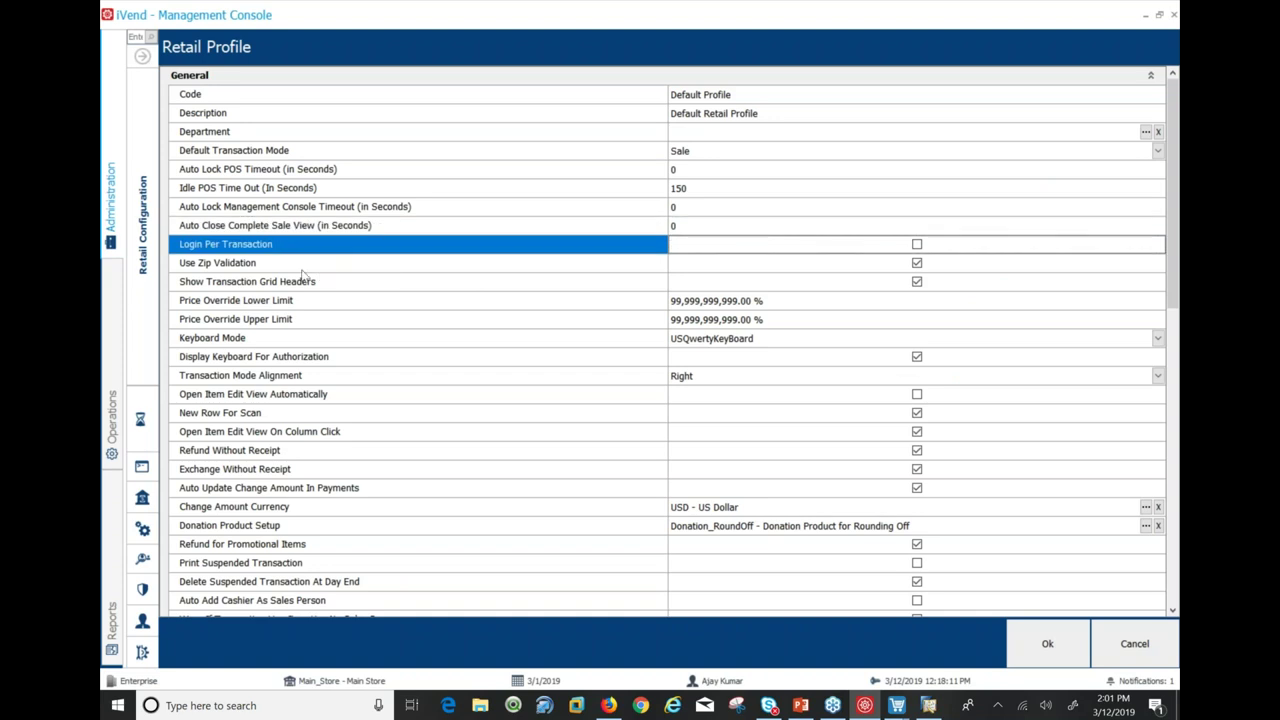
pyautogui.click(305, 266)
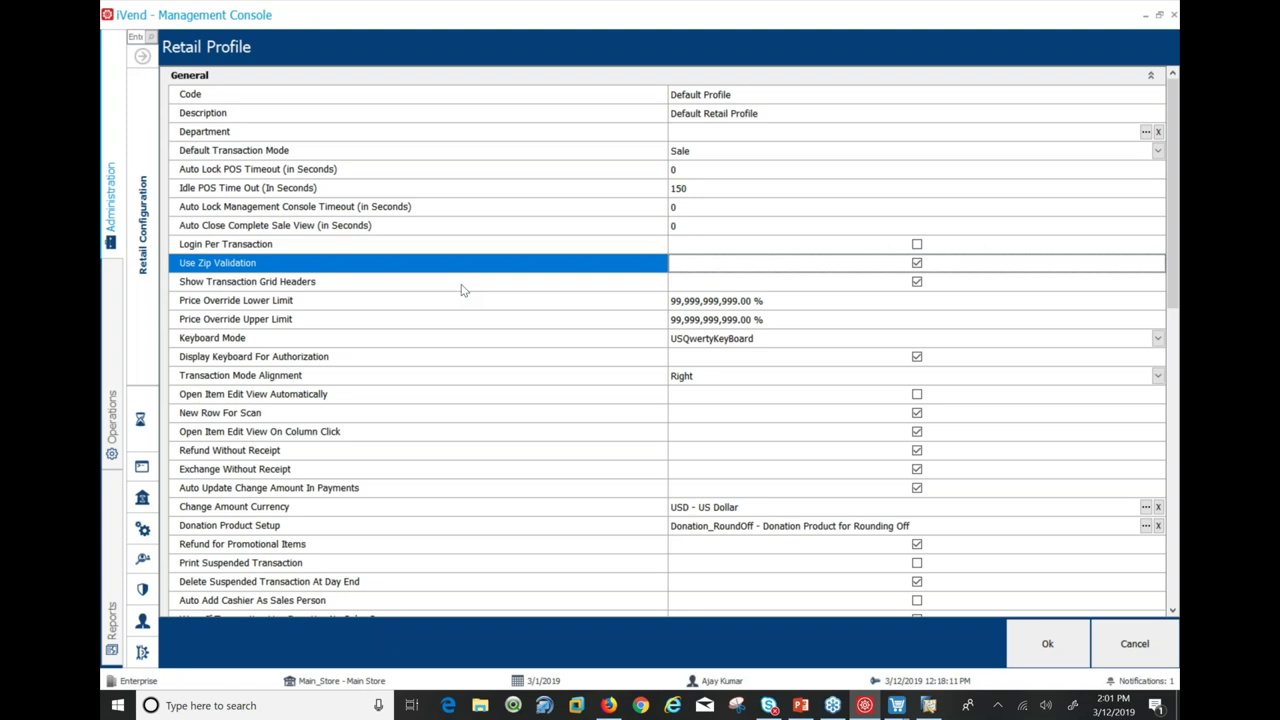
pyautogui.click(295, 285)
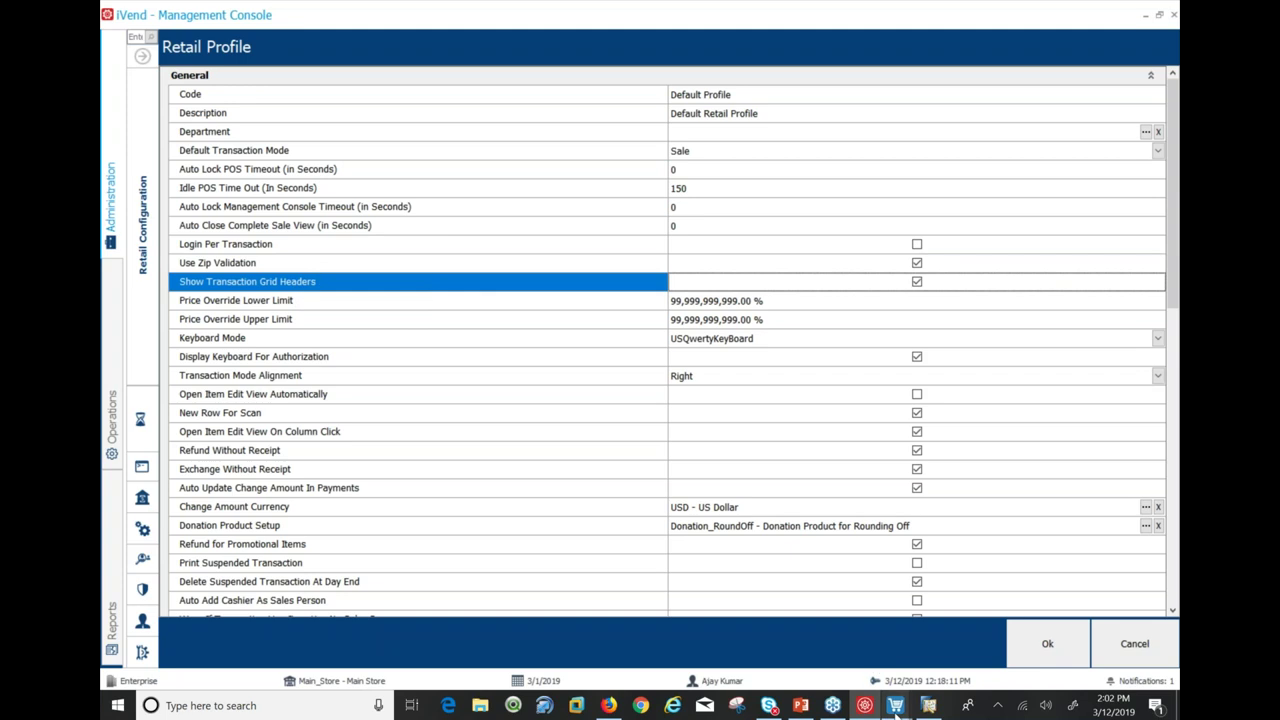
# - After a glance at the POS, review the Price Override Lower and Upper Limit settings
pyautogui.moveTo(897, 710)
pyautogui.click(814, 632)
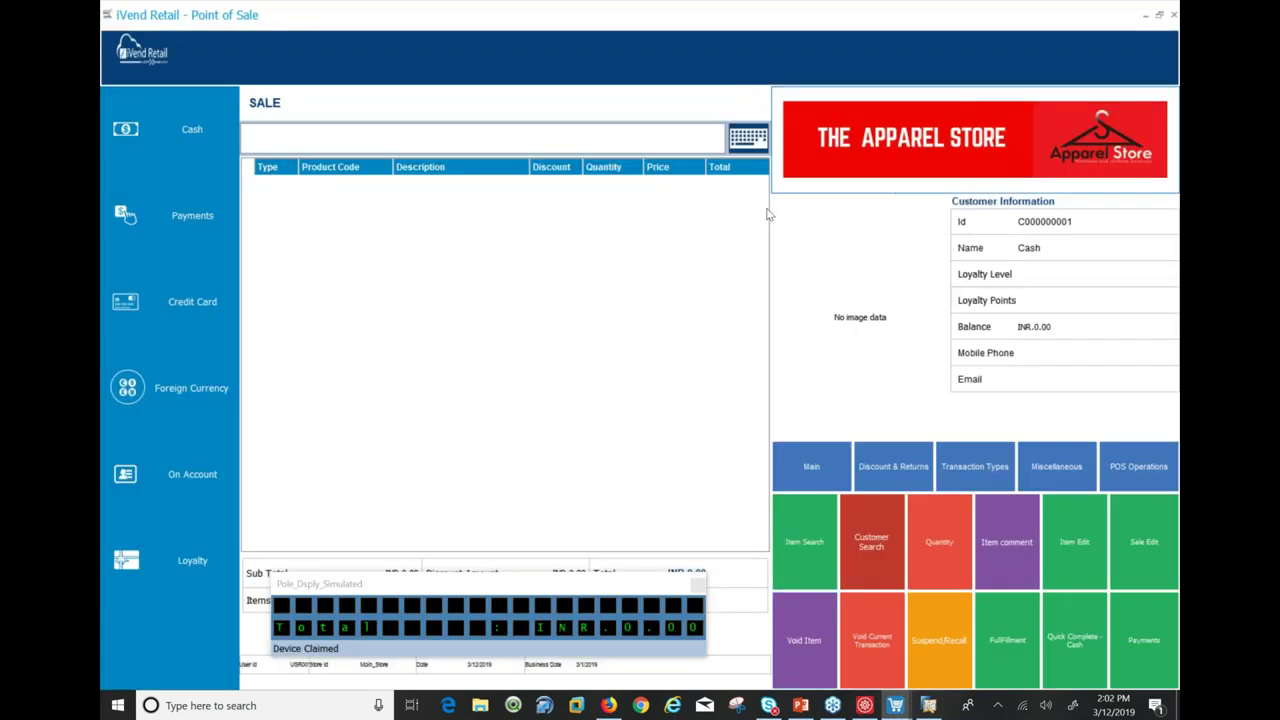
pyautogui.click(865, 705)
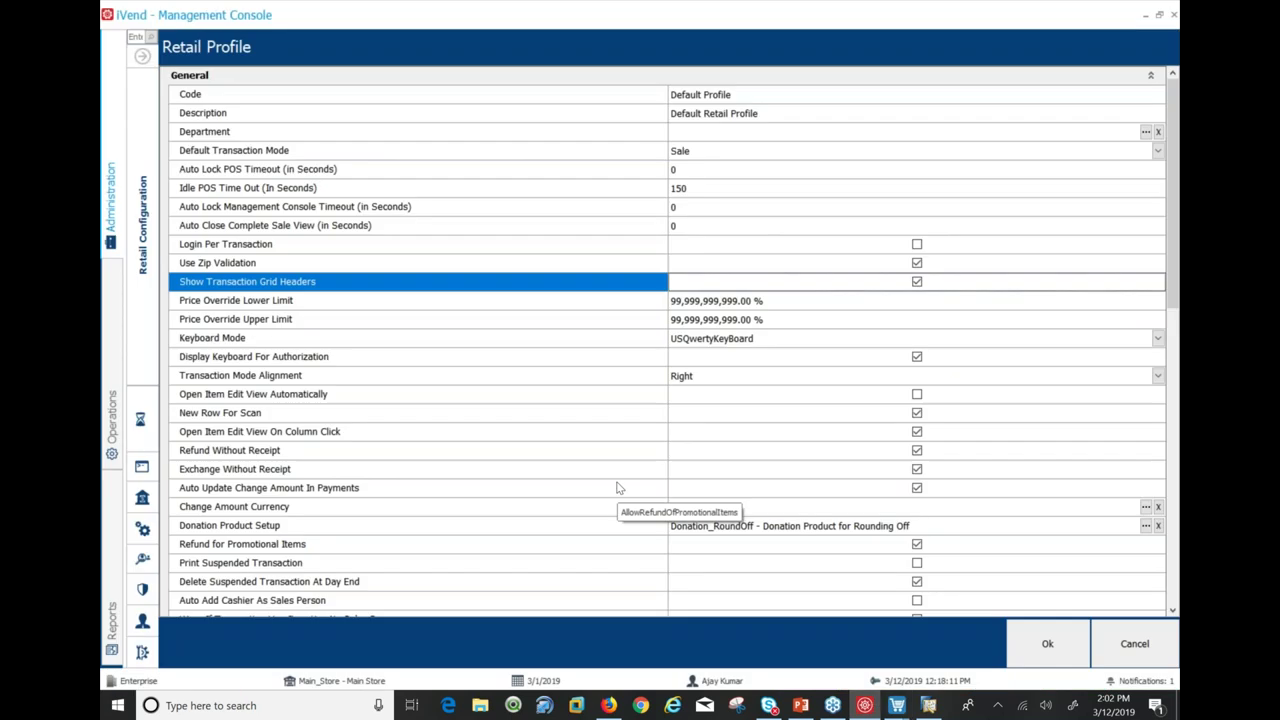
pyautogui.click(306, 309)
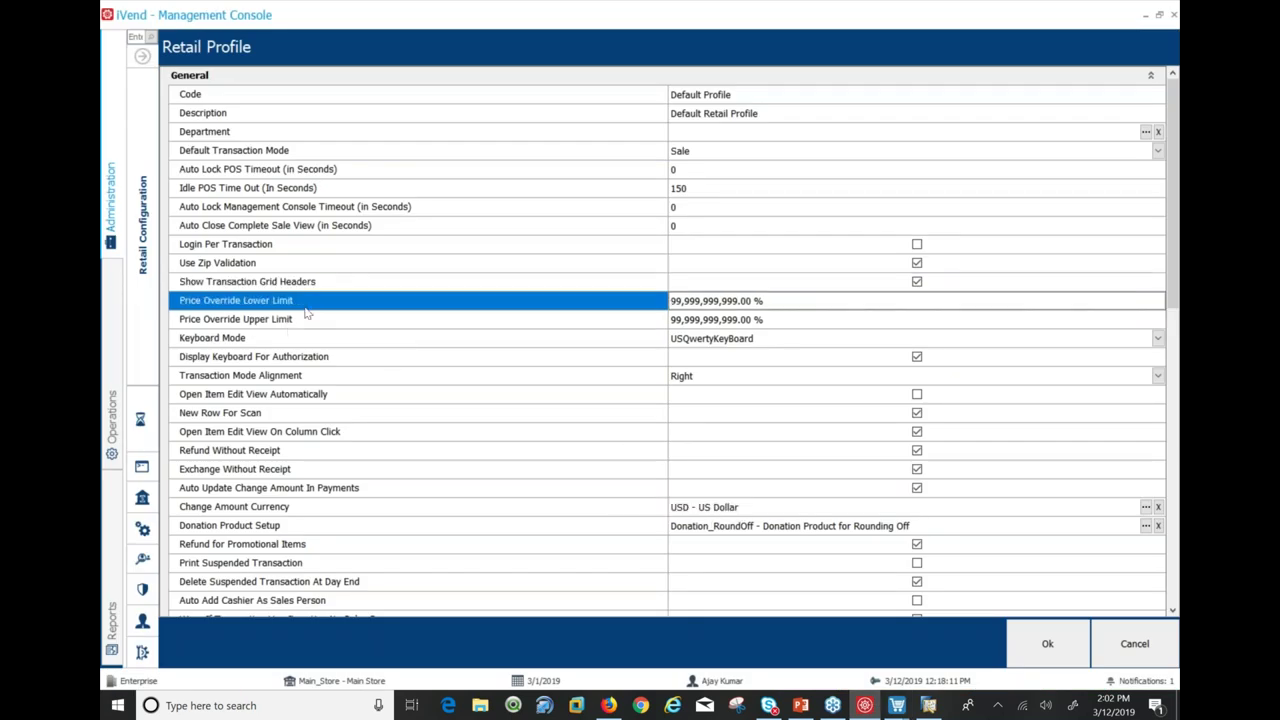
pyautogui.click(507, 323)
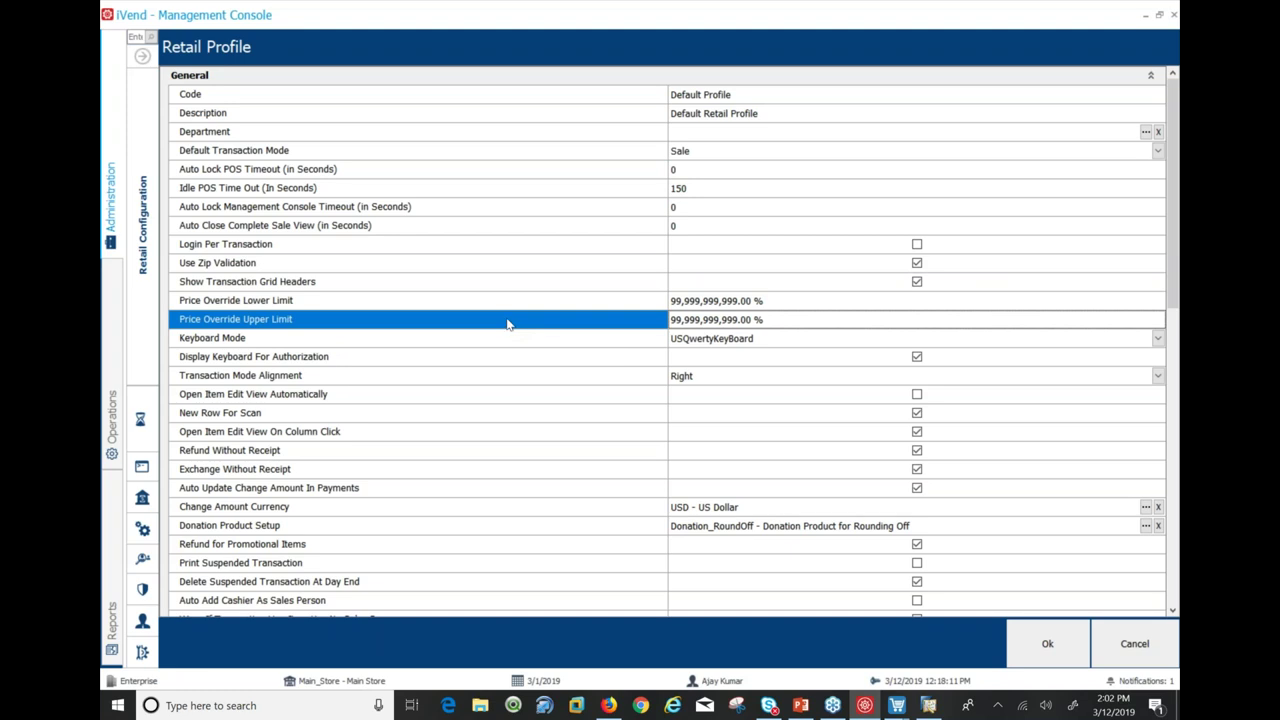
pyautogui.click(513, 304)
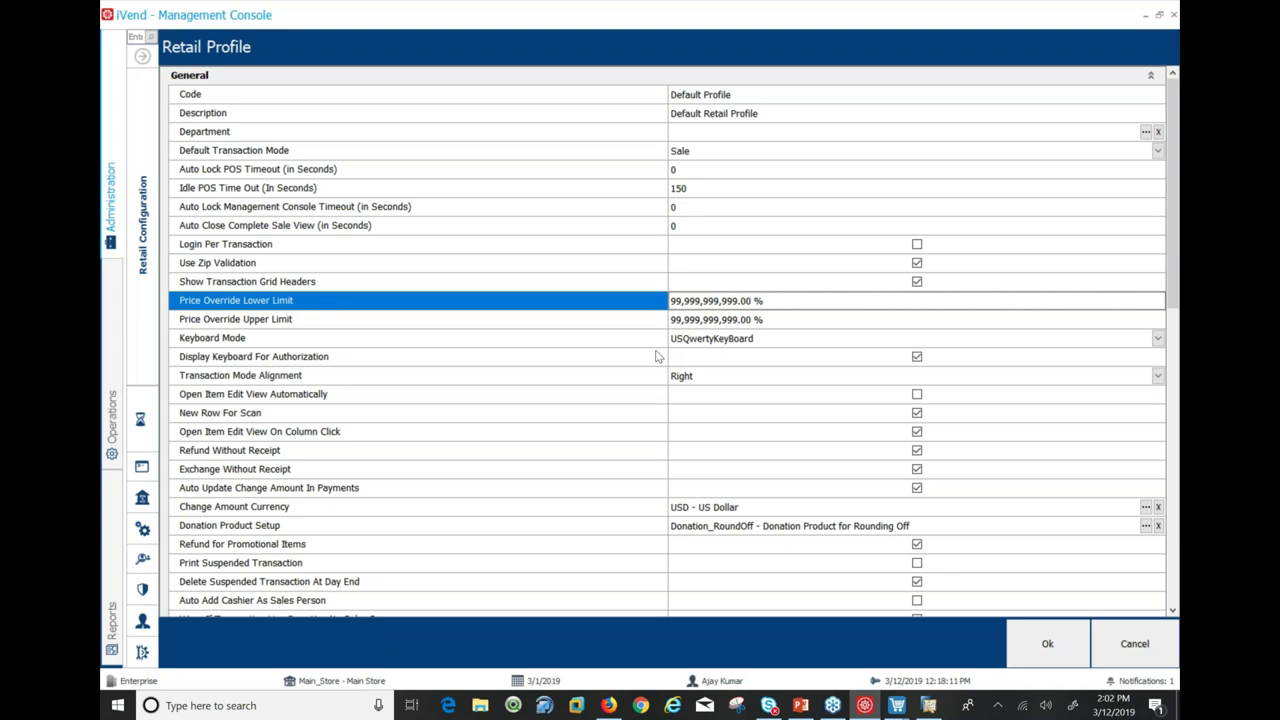
pyautogui.click(599, 324)
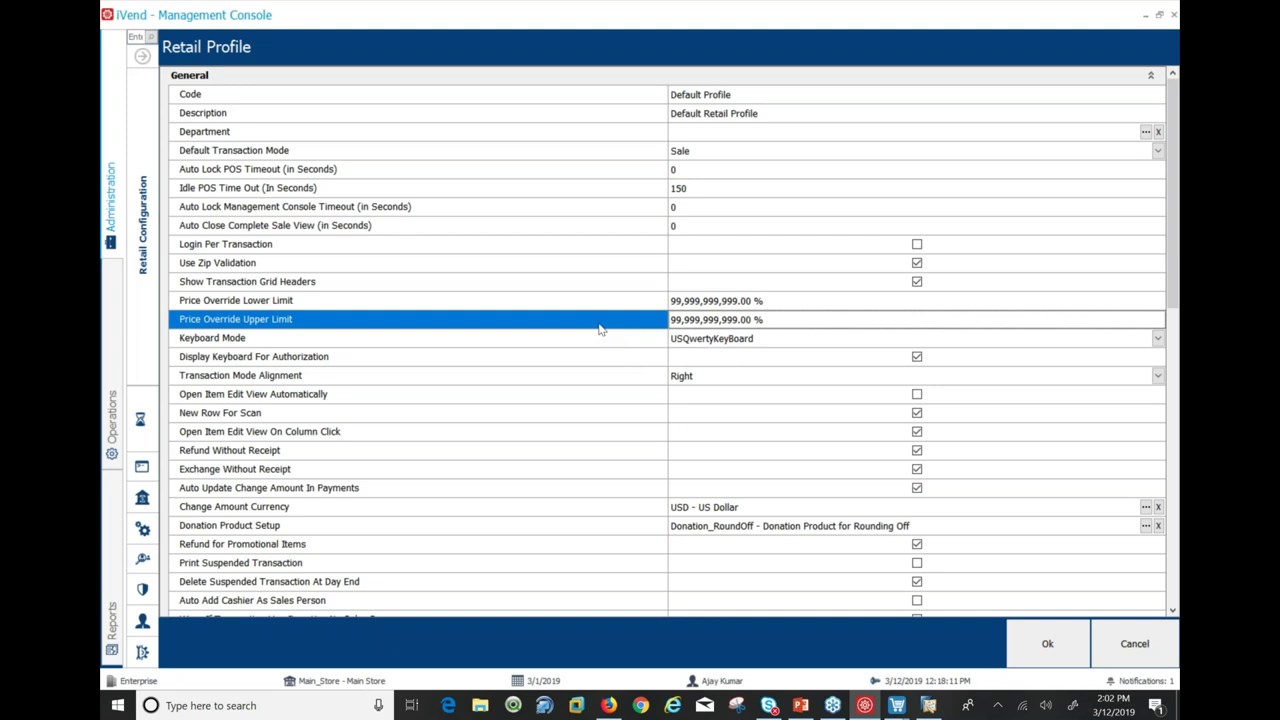
pyautogui.click(360, 337)
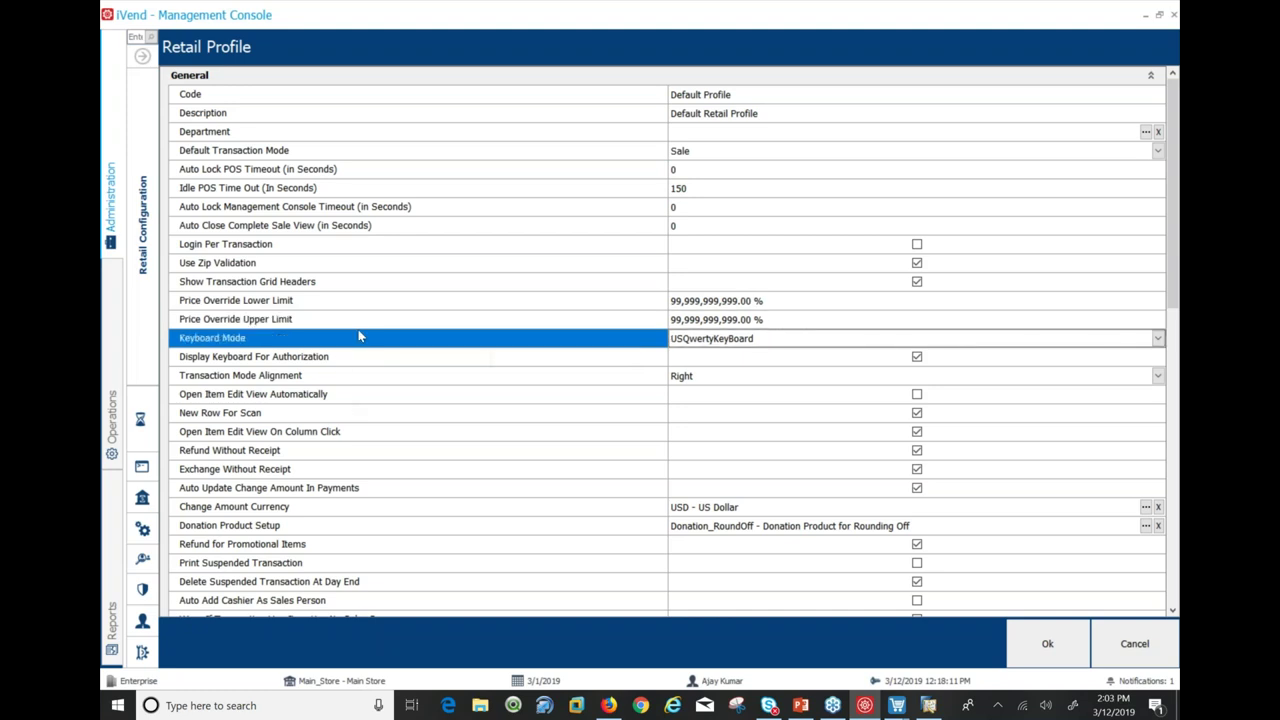
pyautogui.click(380, 358)
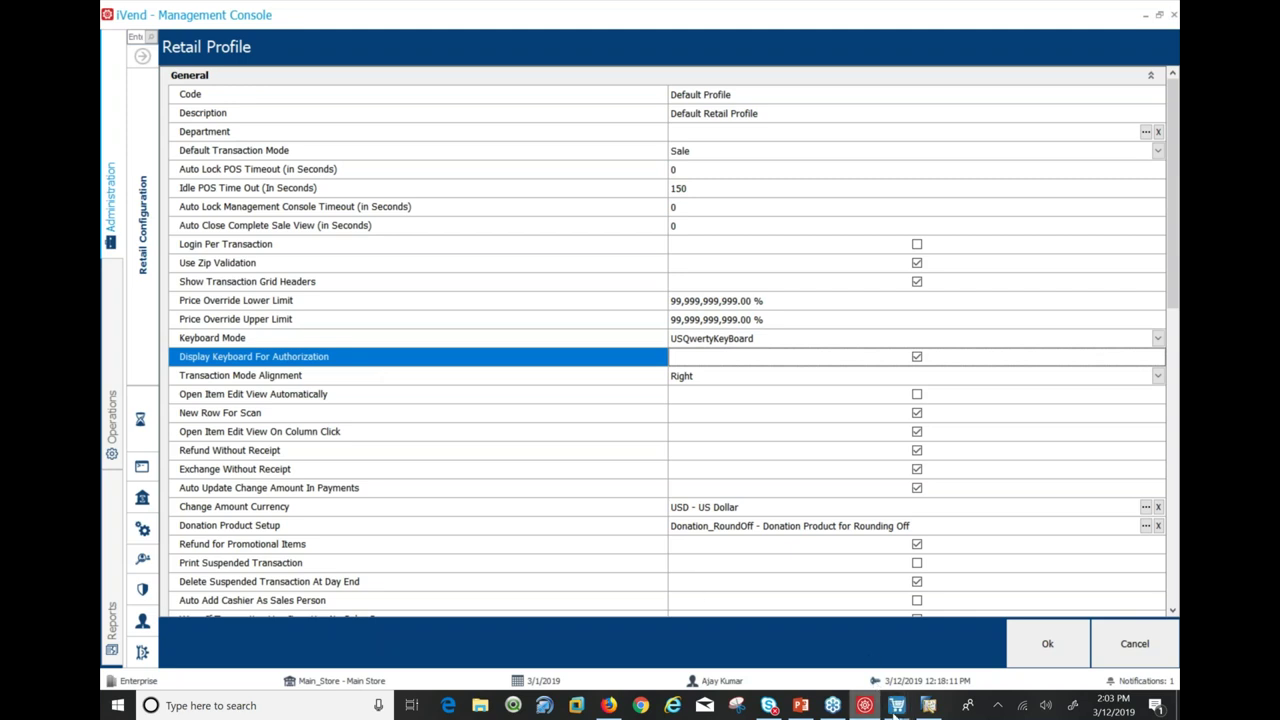
pyautogui.moveTo(868, 700)
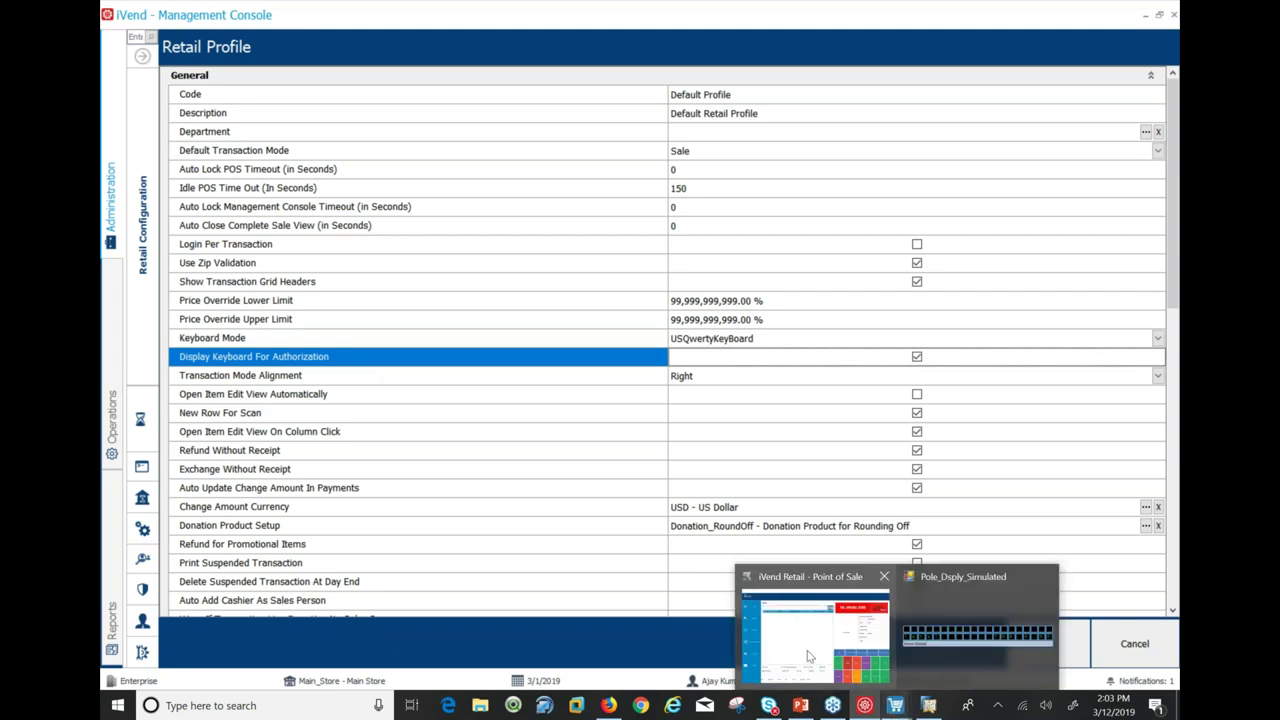
pyautogui.click(810, 656)
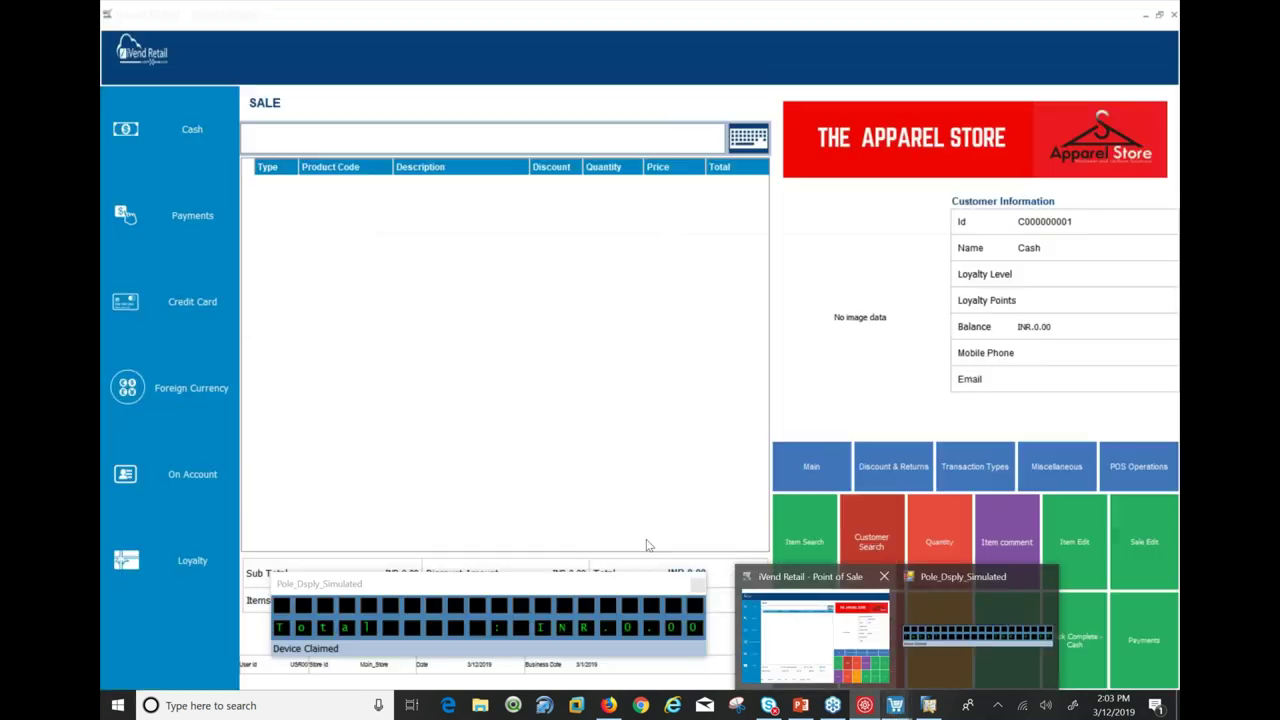
# - Log the current user out of the POS and enter the cashier's user name
pyautogui.click(141, 66)
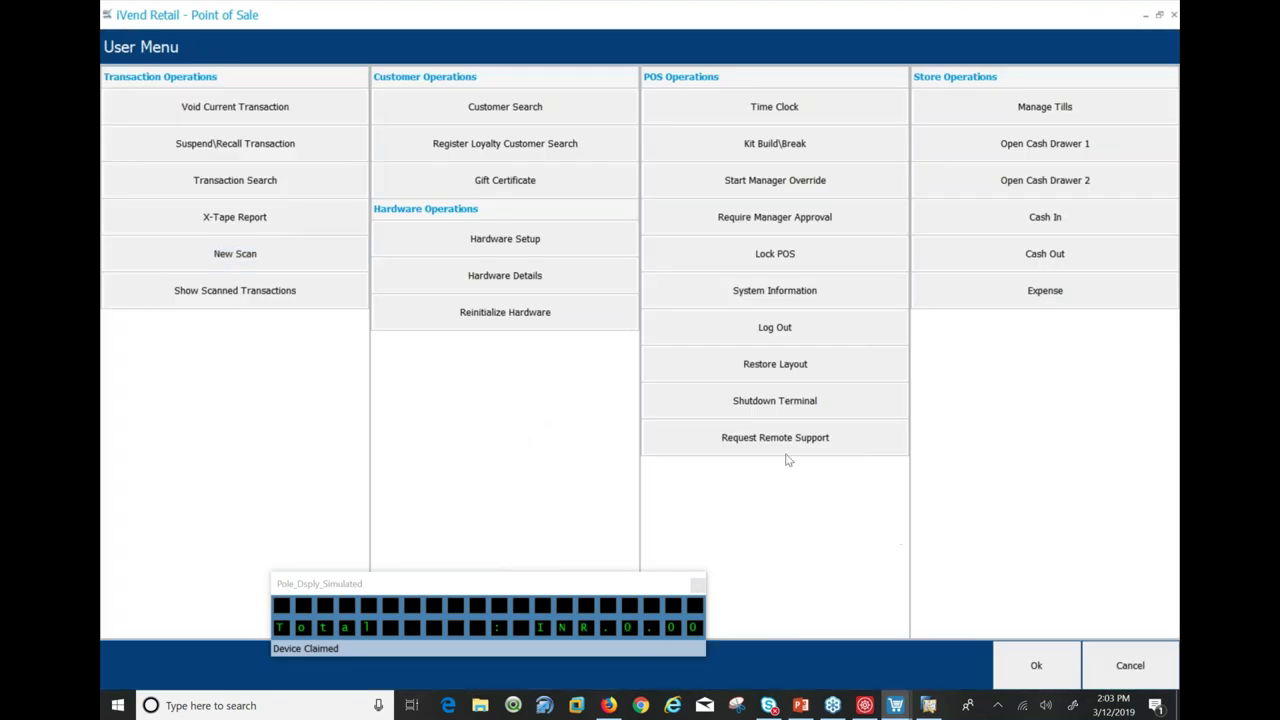
pyautogui.click(785, 329)
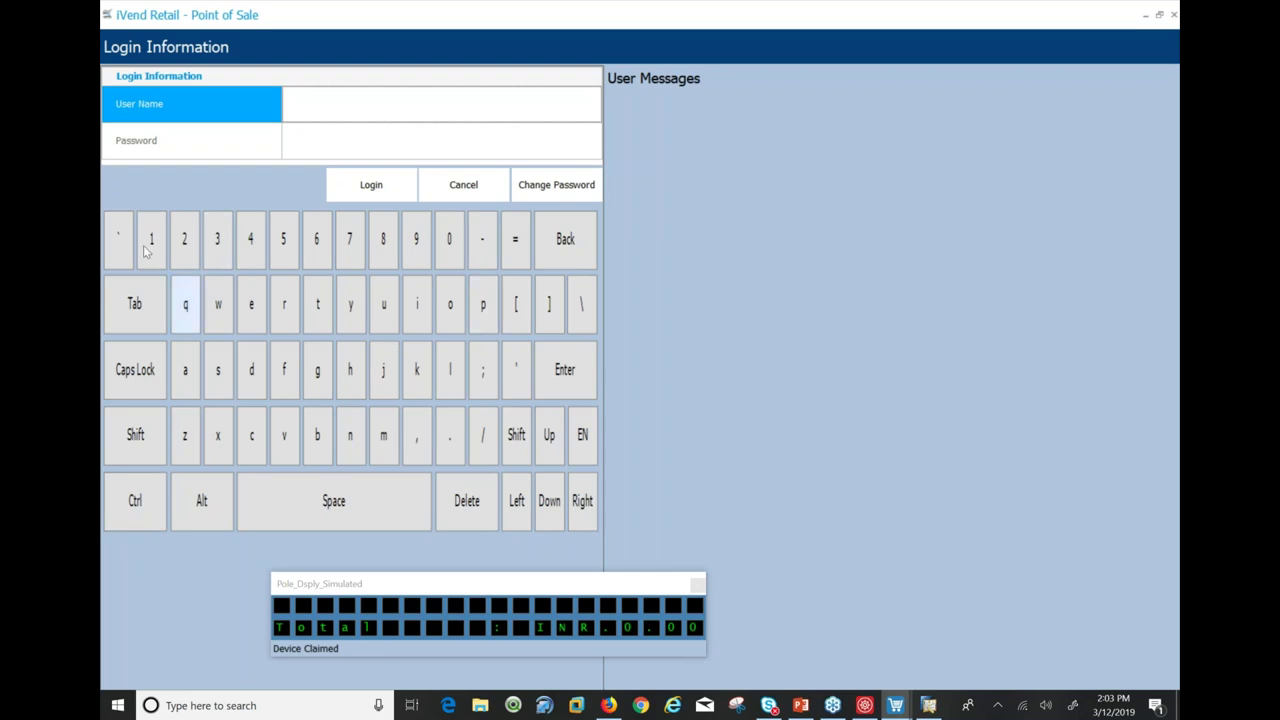
pyautogui.click(314, 122)
pyautogui.click(152, 234)
pyautogui.click(340, 150)
# - Type the account password, log in and confirm the business date, then return to the profile
pyautogui.click(143, 437)
pyautogui.click(483, 303)
pyautogui.click(189, 372)
pyautogui.click(217, 370)
pyautogui.click(145, 435)
pyautogui.click(187, 245)
pyautogui.click(187, 247)
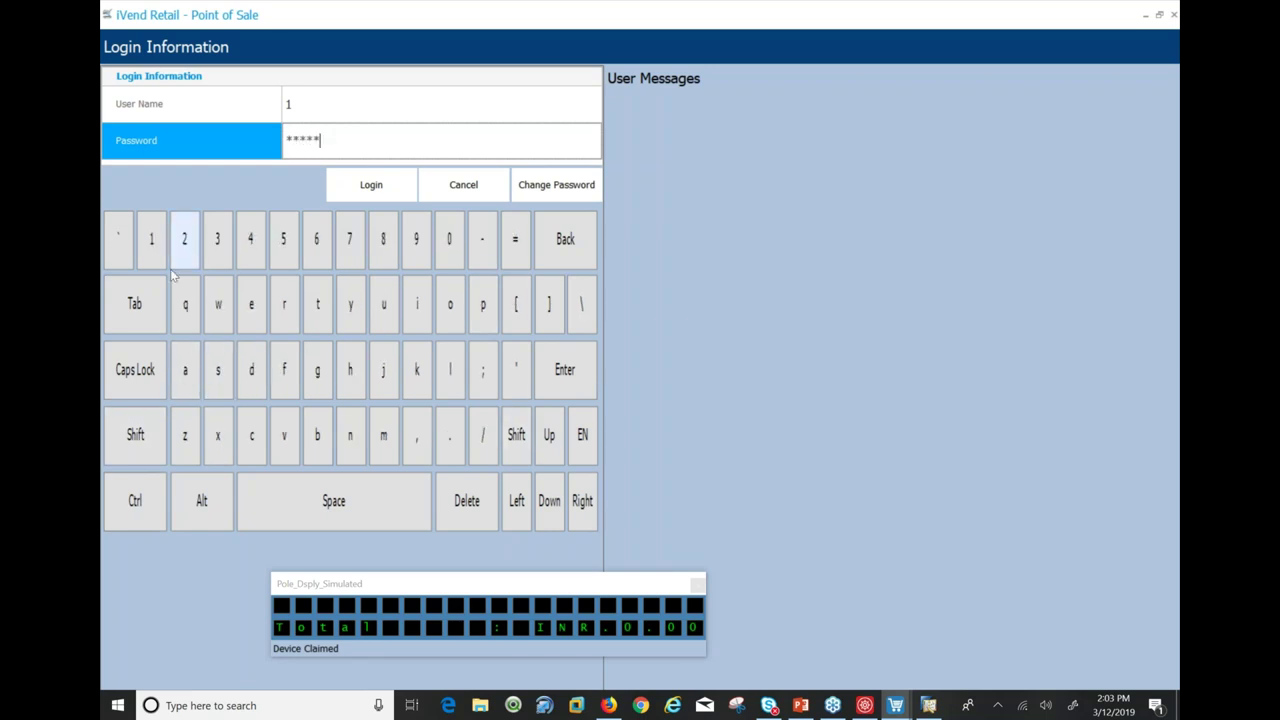
pyautogui.click(151, 245)
pyautogui.click(184, 245)
pyautogui.click(220, 242)
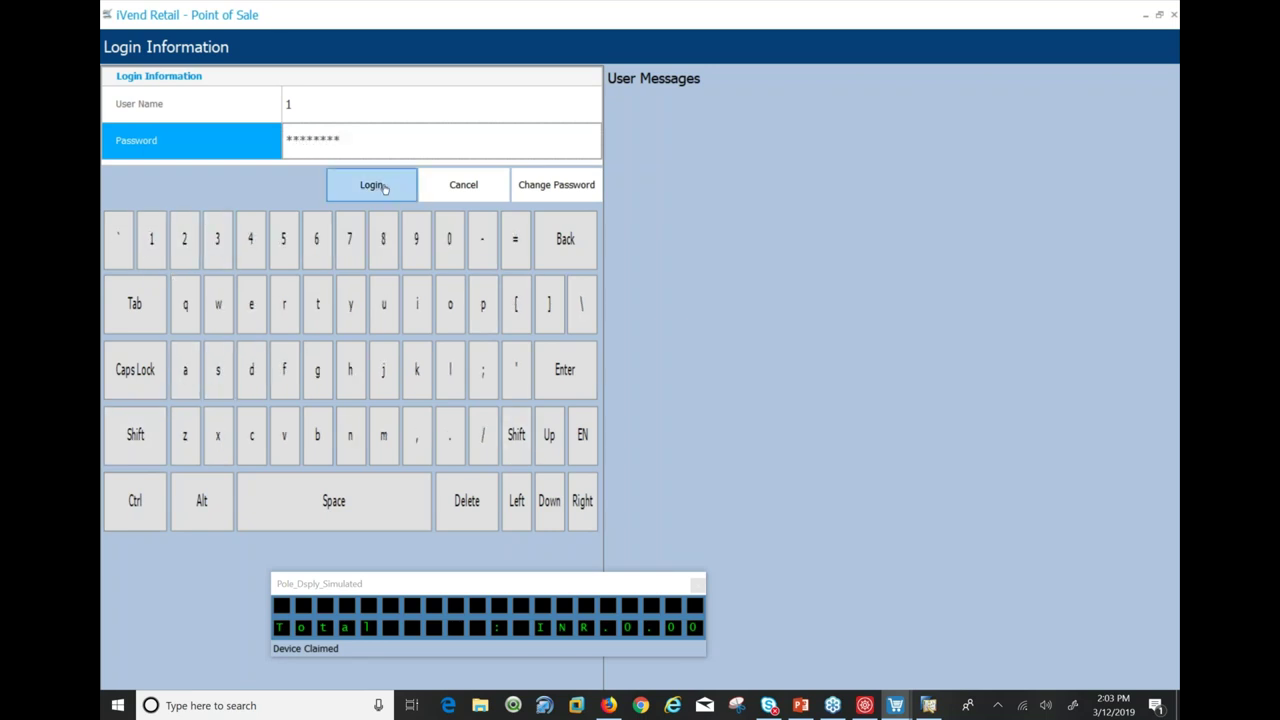
pyautogui.click(371, 185)
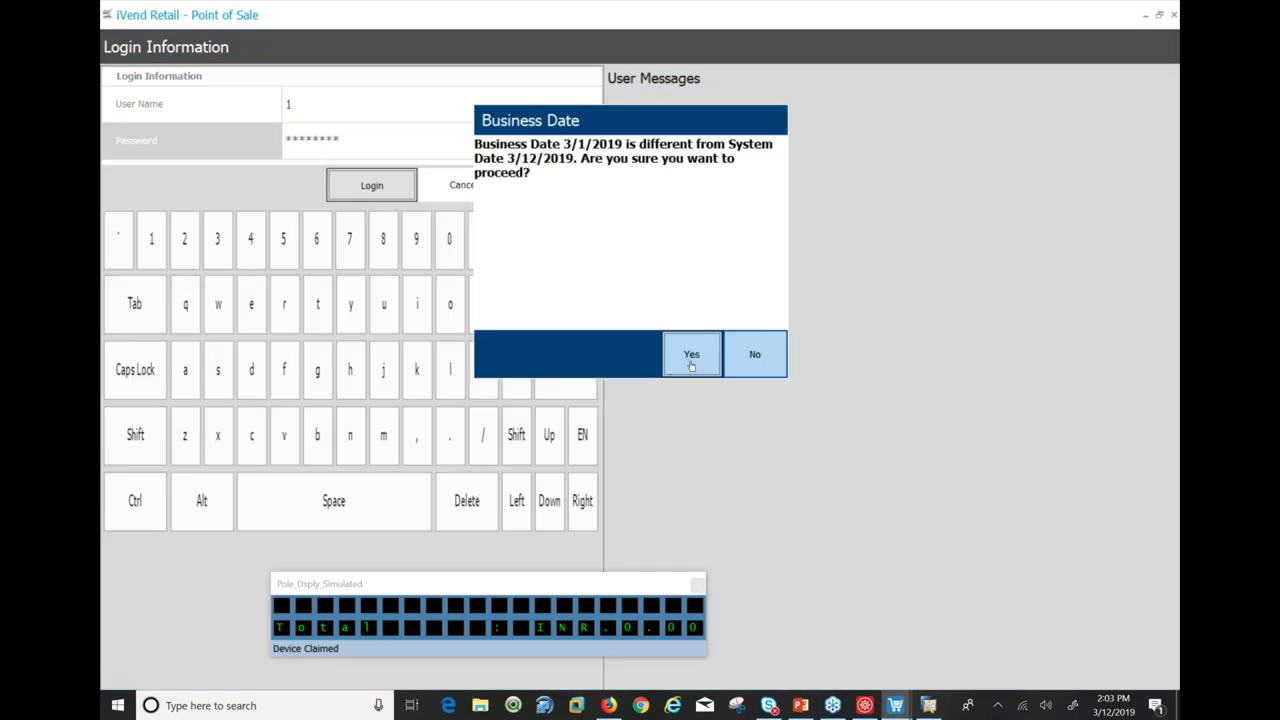
pyautogui.click(690, 362)
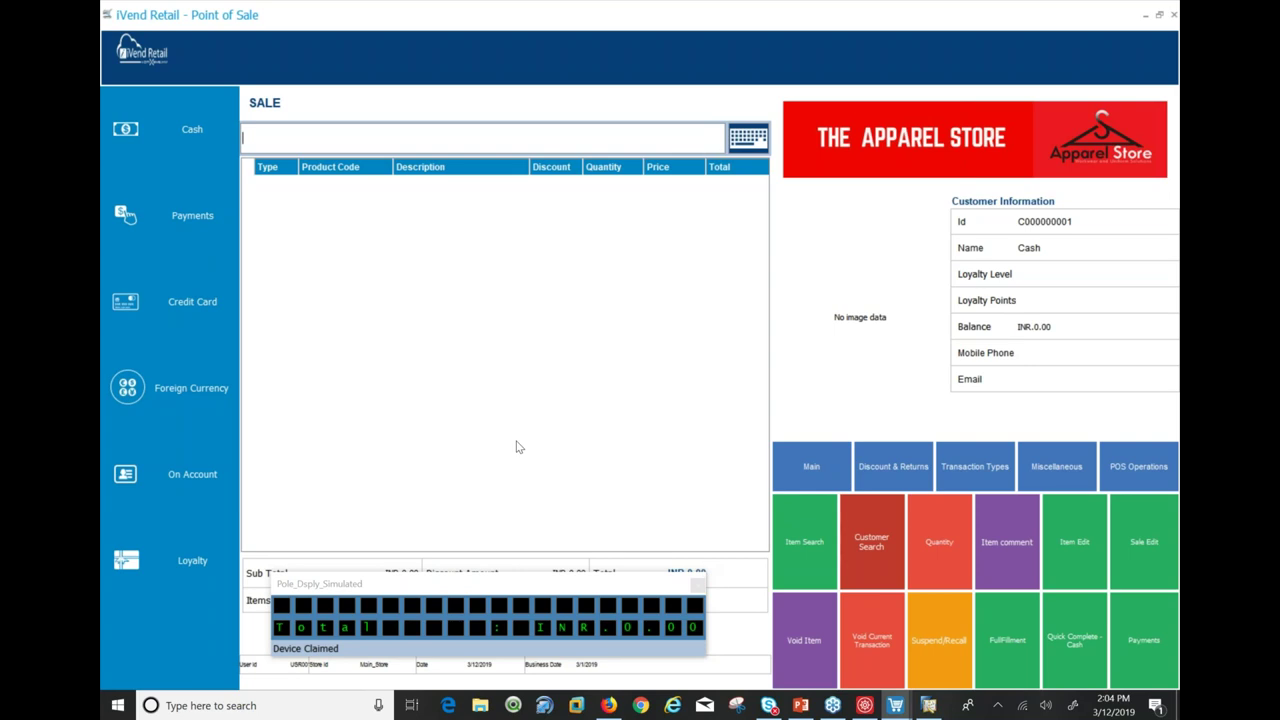
pyautogui.click(867, 705)
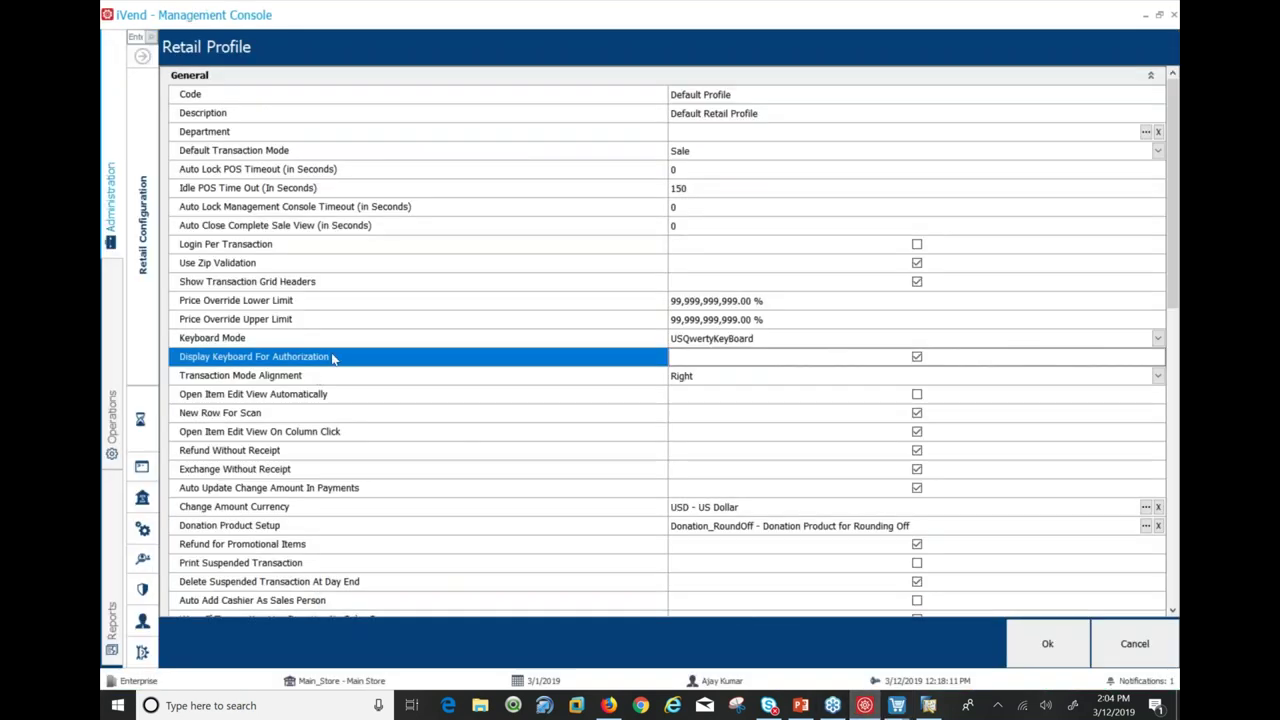
pyautogui.click(237, 376)
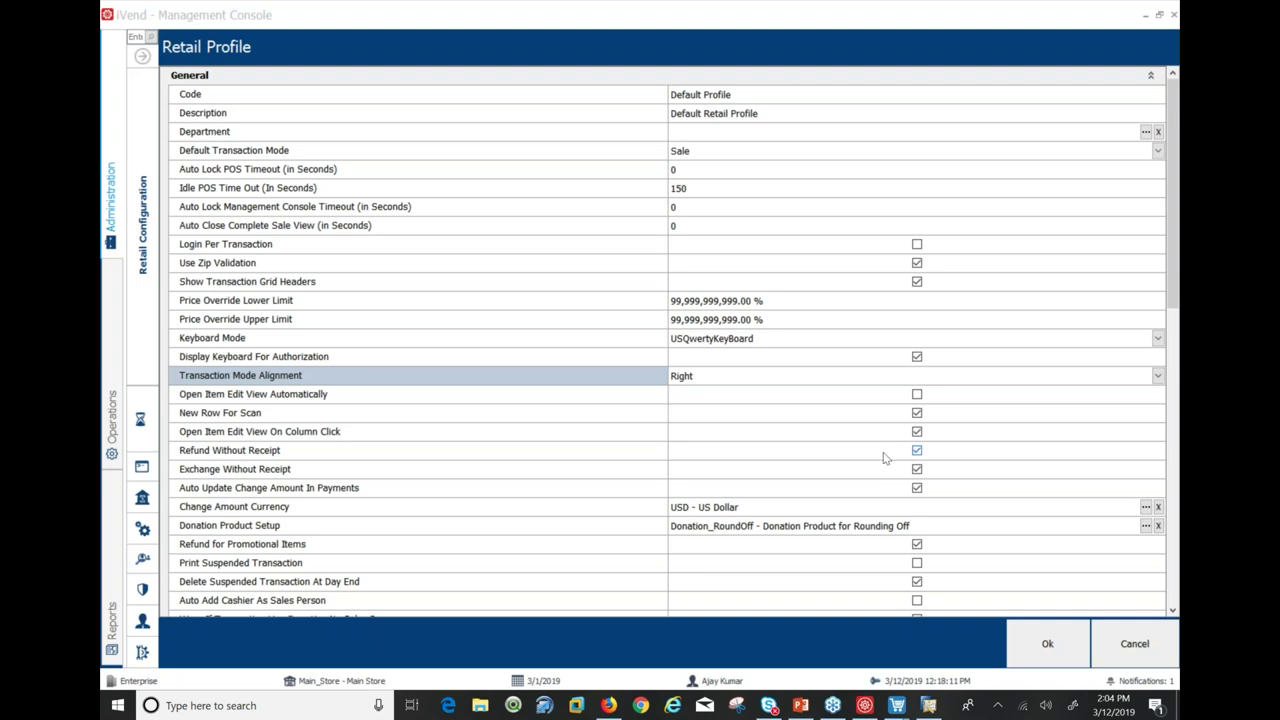
pyautogui.click(1158, 378)
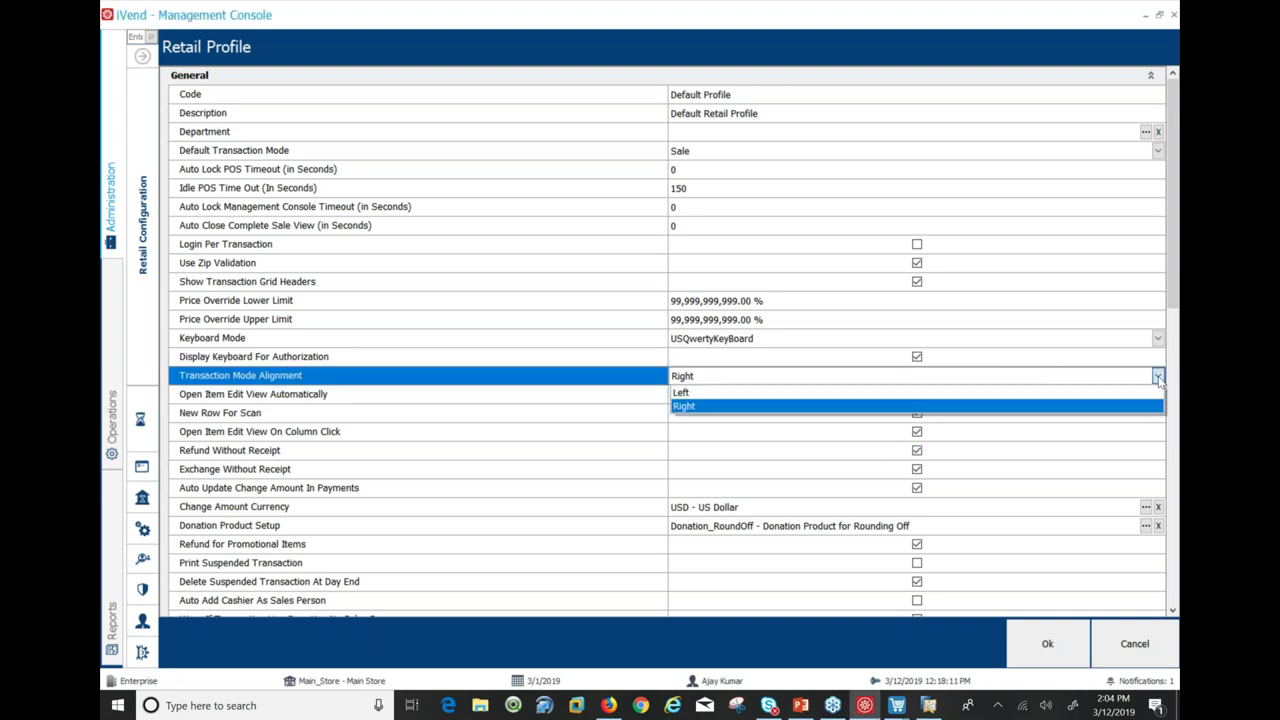
pyautogui.click(495, 398)
pyautogui.click(507, 377)
pyautogui.click(325, 396)
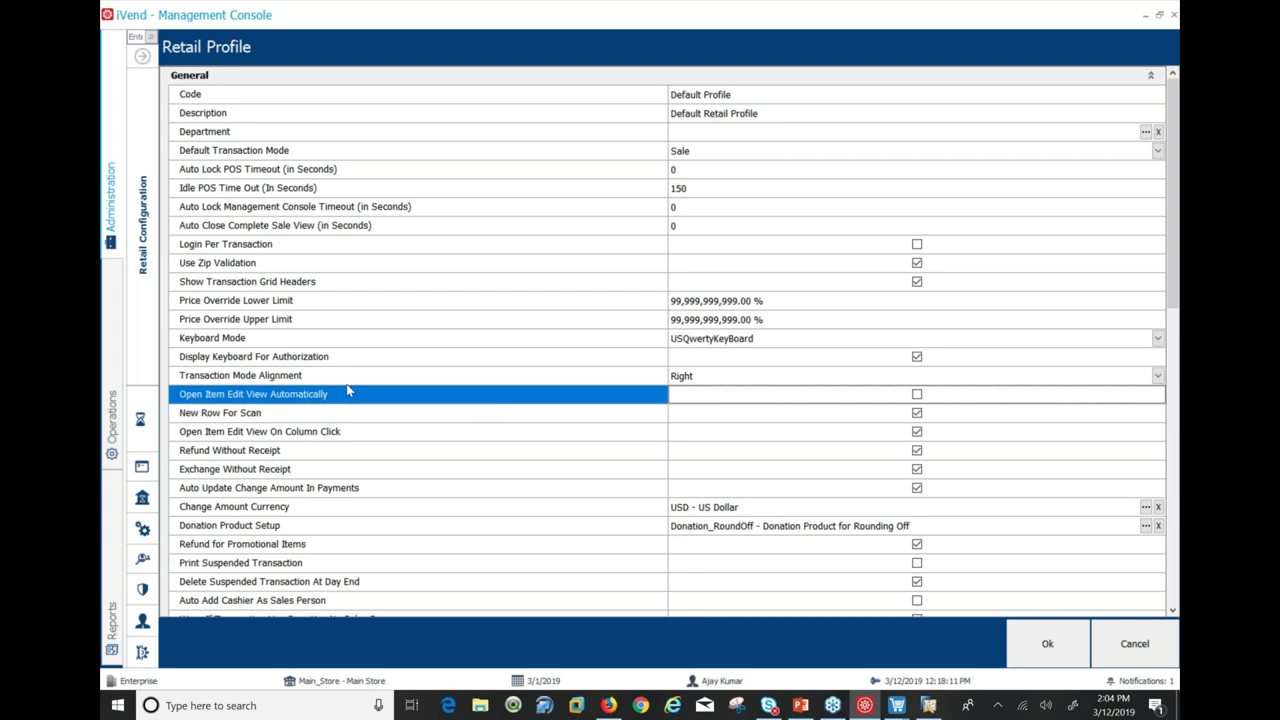
pyautogui.click(248, 416)
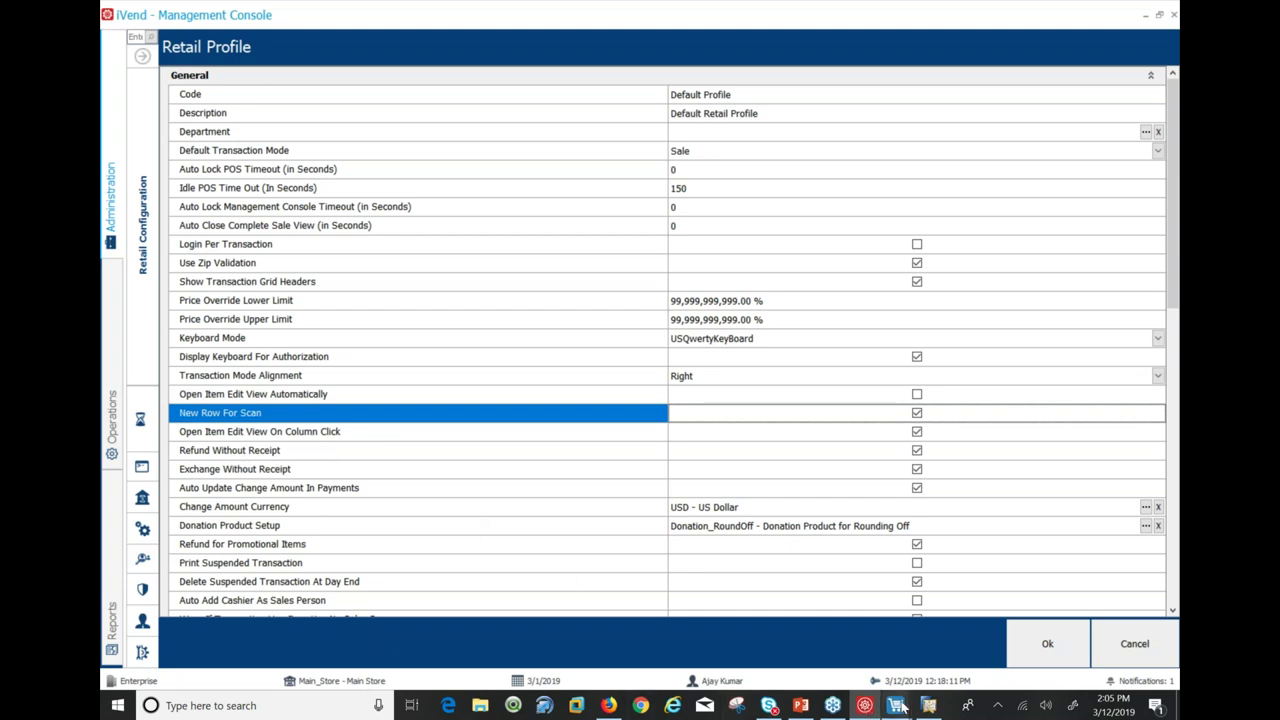
# - Scan suit code 4001012 twice as separate sale rows totalling INR 299.98
pyautogui.moveTo(896, 705)
pyautogui.click(770, 638)
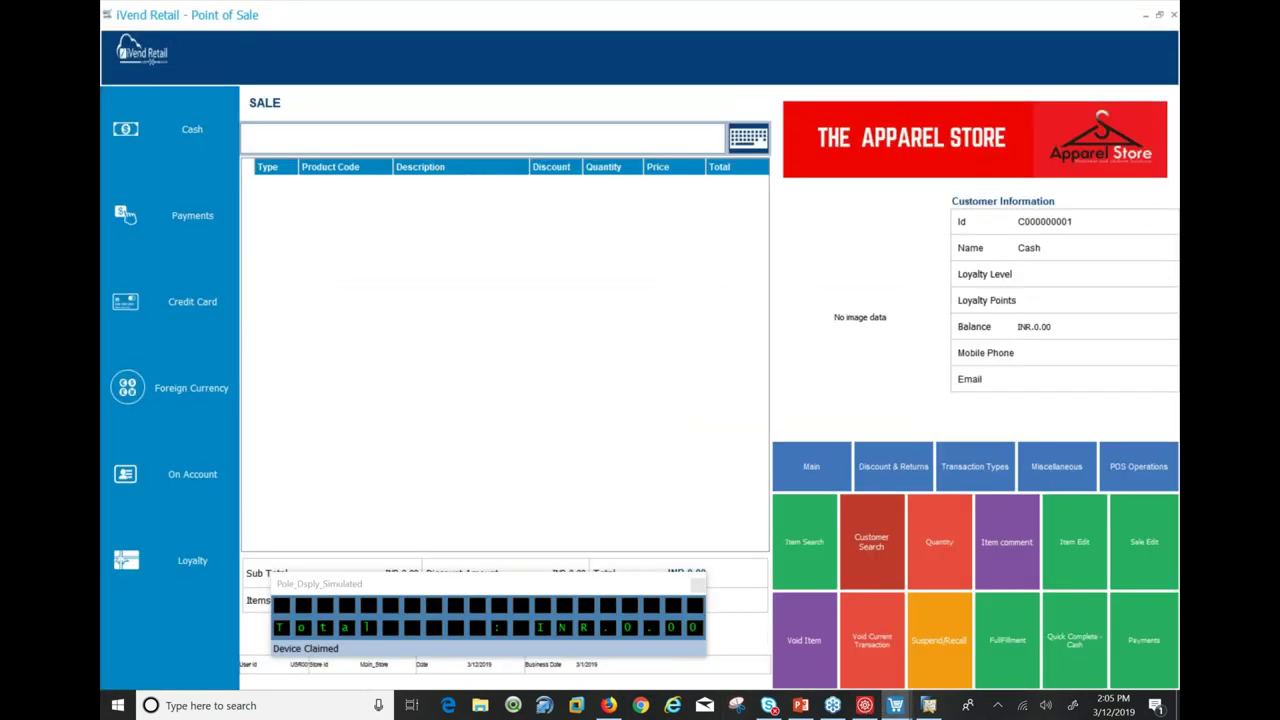
pyautogui.write('1001012')
pyautogui.press('Return')
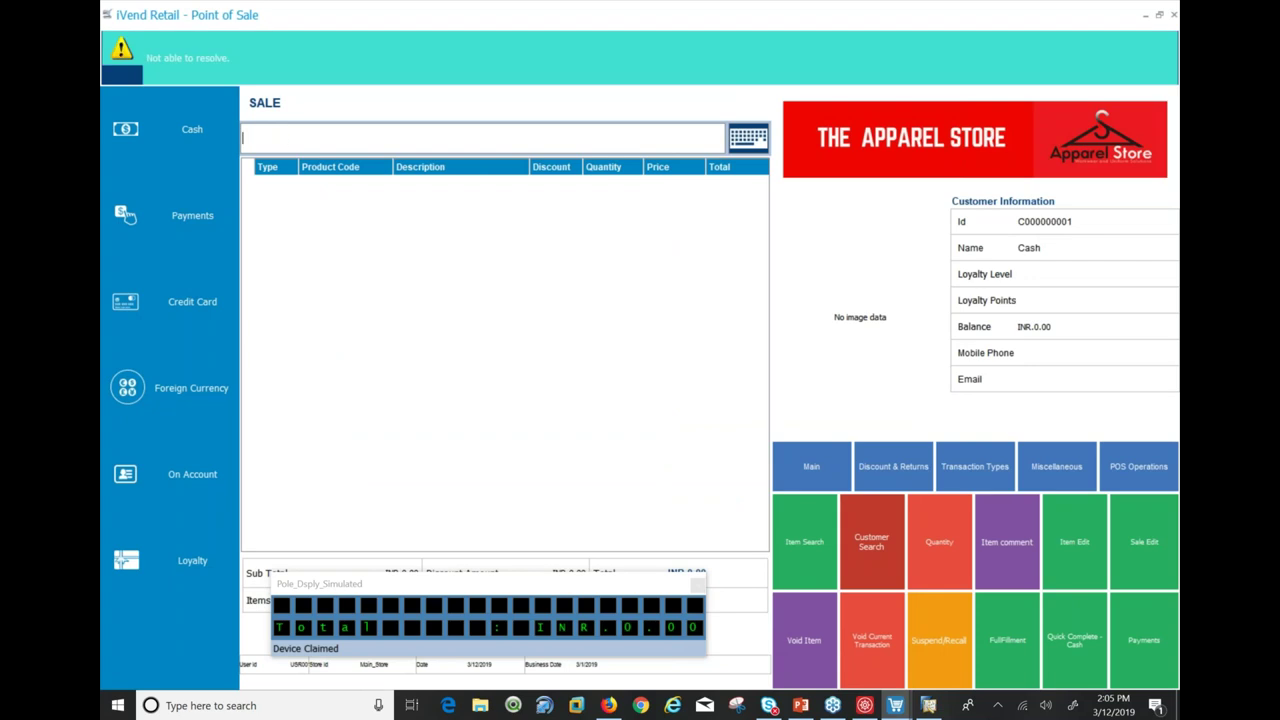
pyautogui.write('4001012')
pyautogui.press('Return')
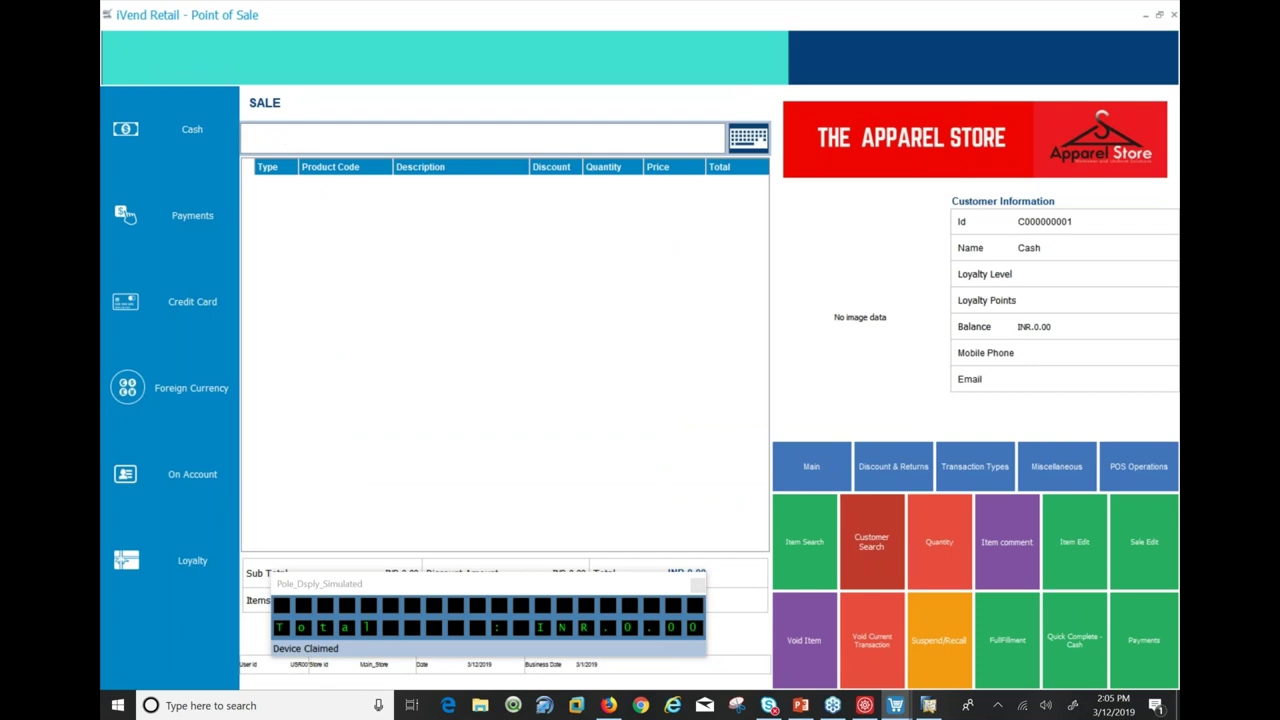
pyautogui.write('4')
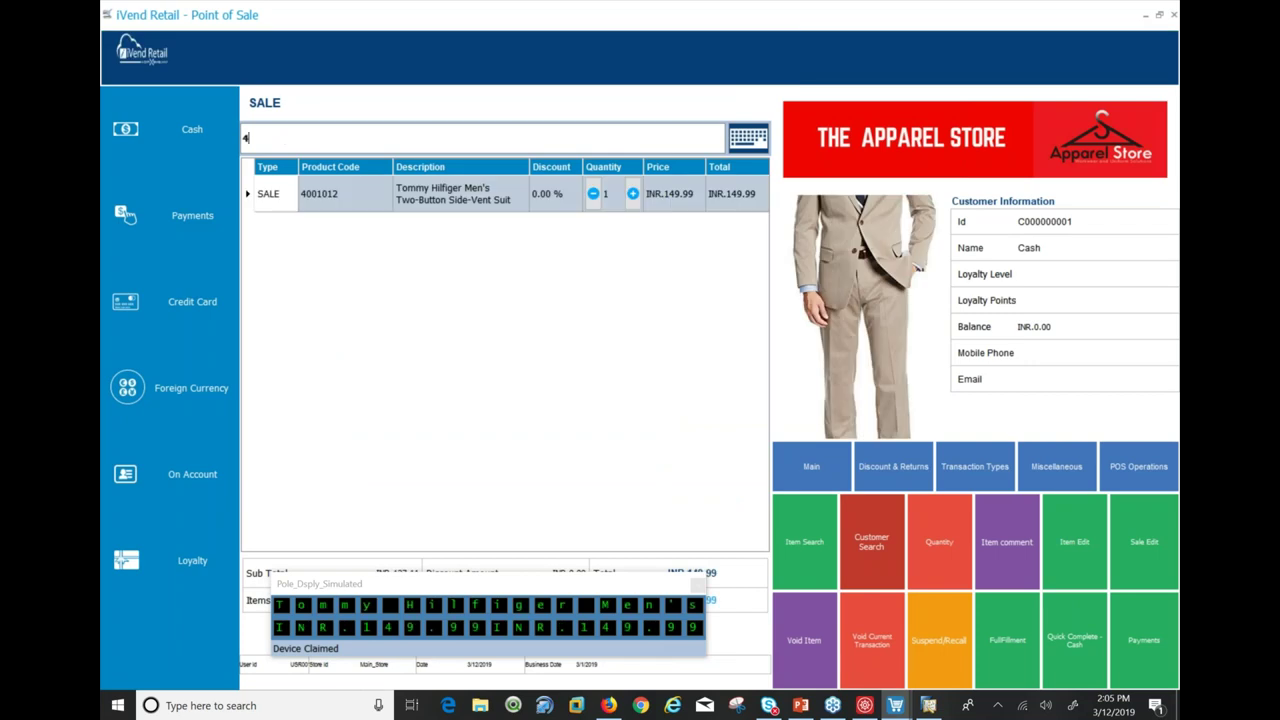
pyautogui.write('001012')
pyautogui.press('Return')
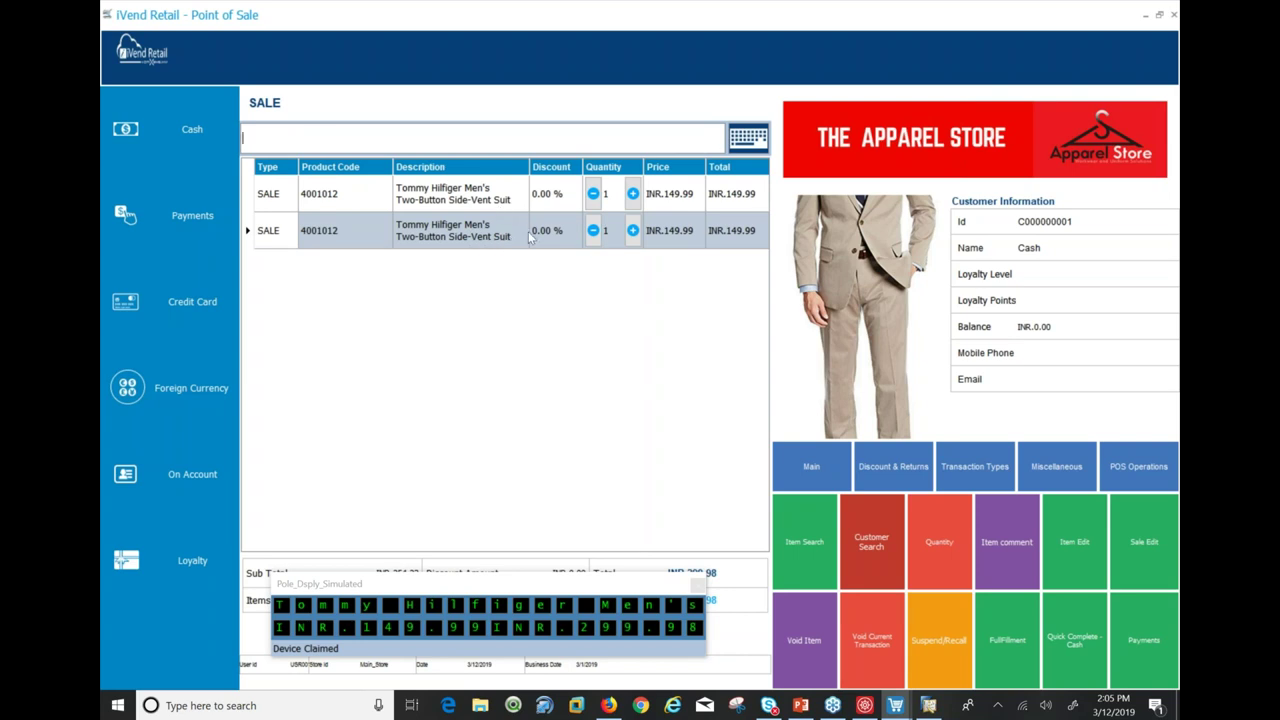
pyautogui.click(864, 705)
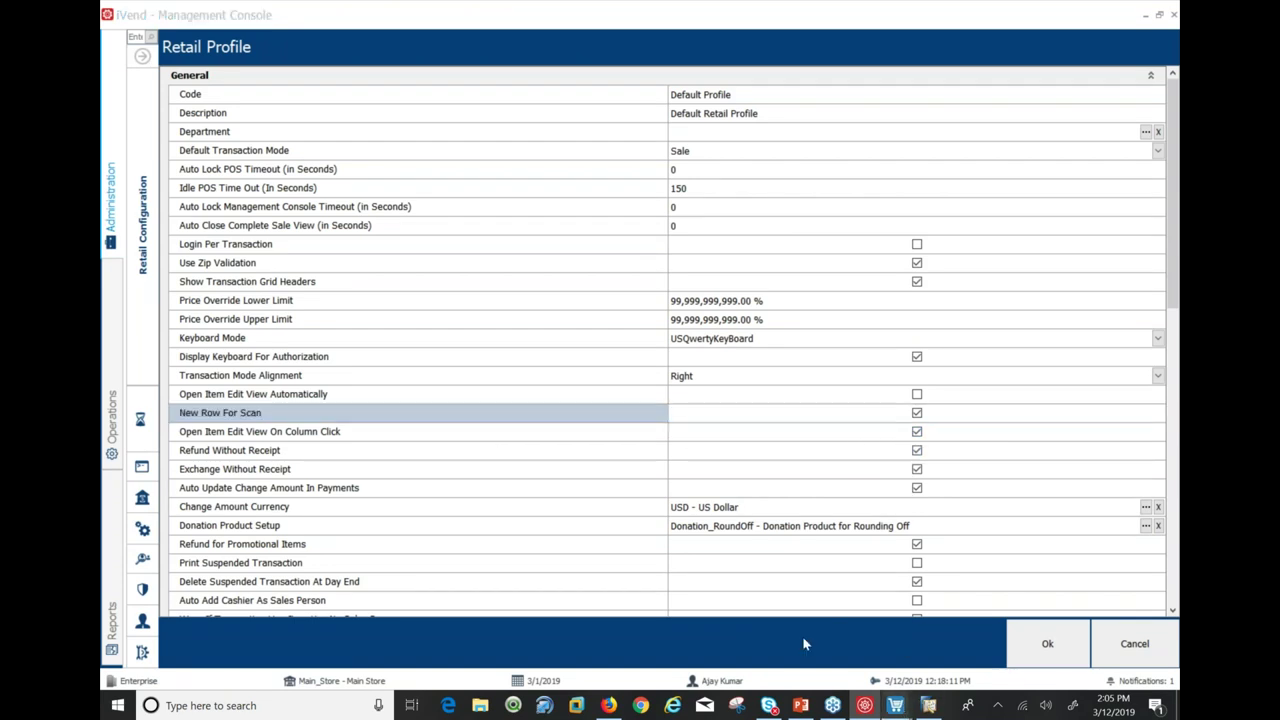
# - Void the current two-suit sale and confirm the Void Sale prompt
pyautogui.moveTo(898, 707)
pyautogui.click(823, 614)
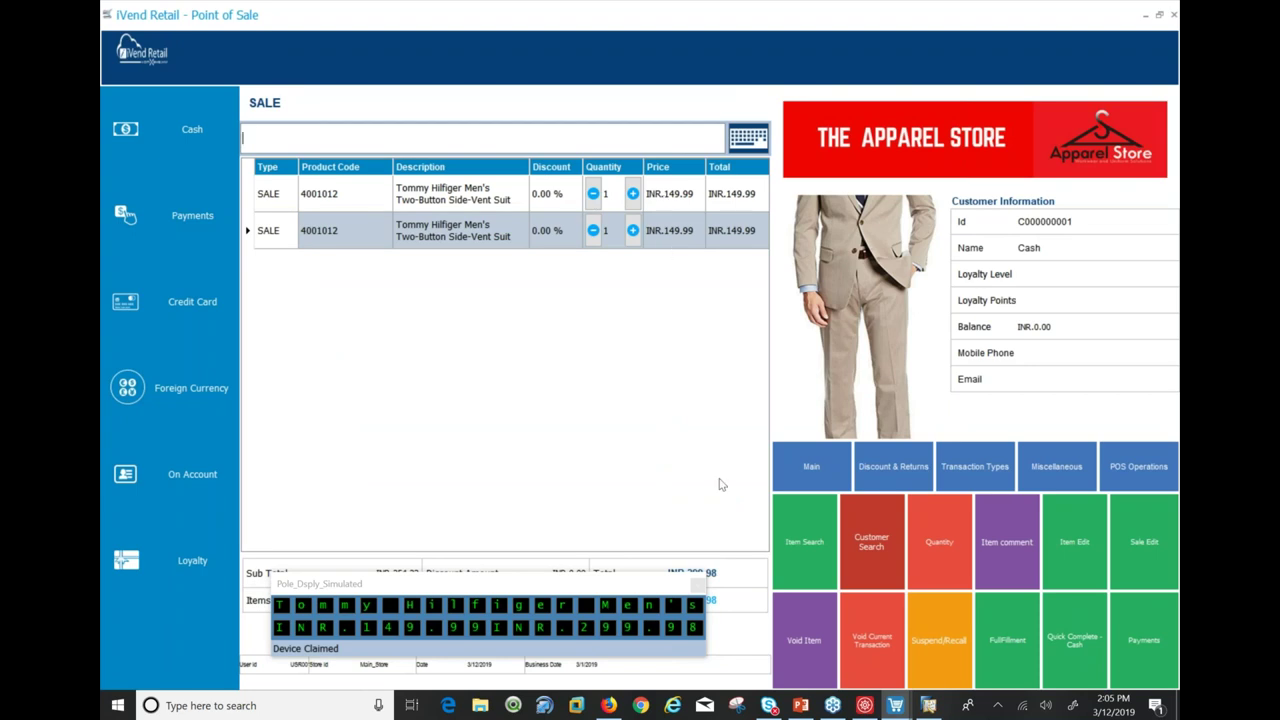
pyautogui.click(860, 645)
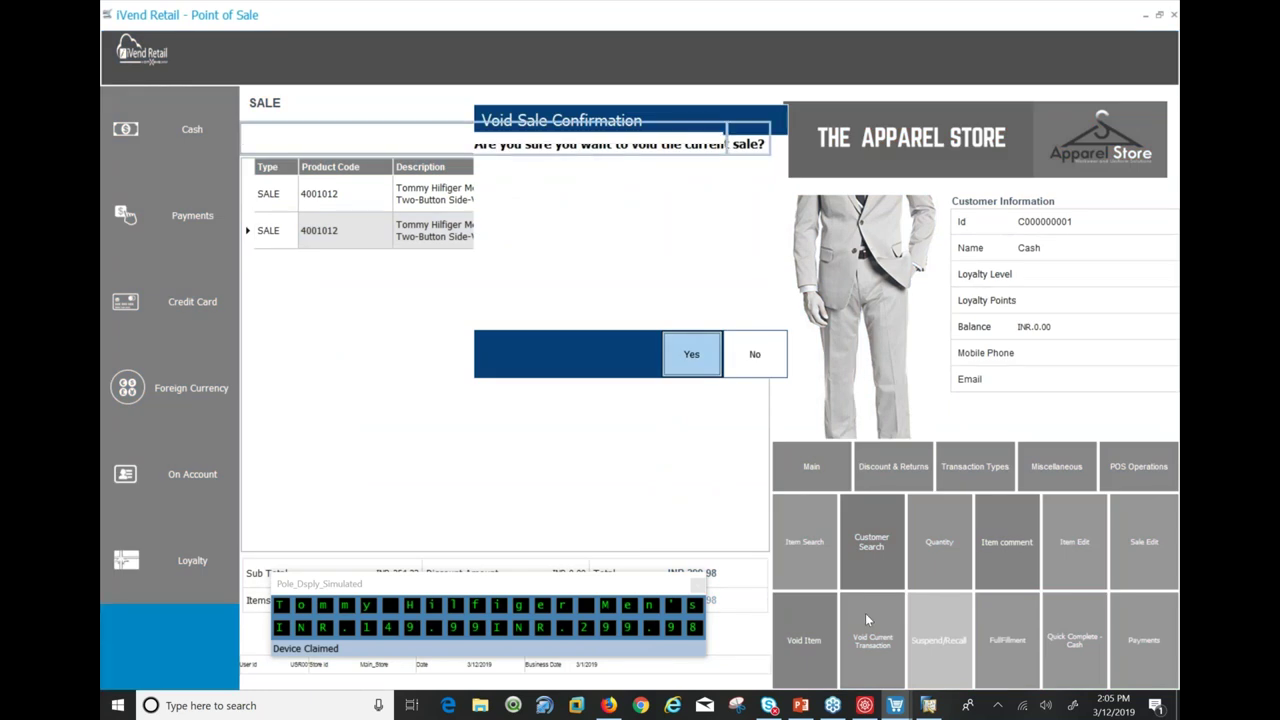
pyautogui.click(749, 351)
# - Point out the Open Item Edit View On Column Click setting, then show slide 11, 'On-Premises Deployment Landscape'
pyautogui.click(864, 705)
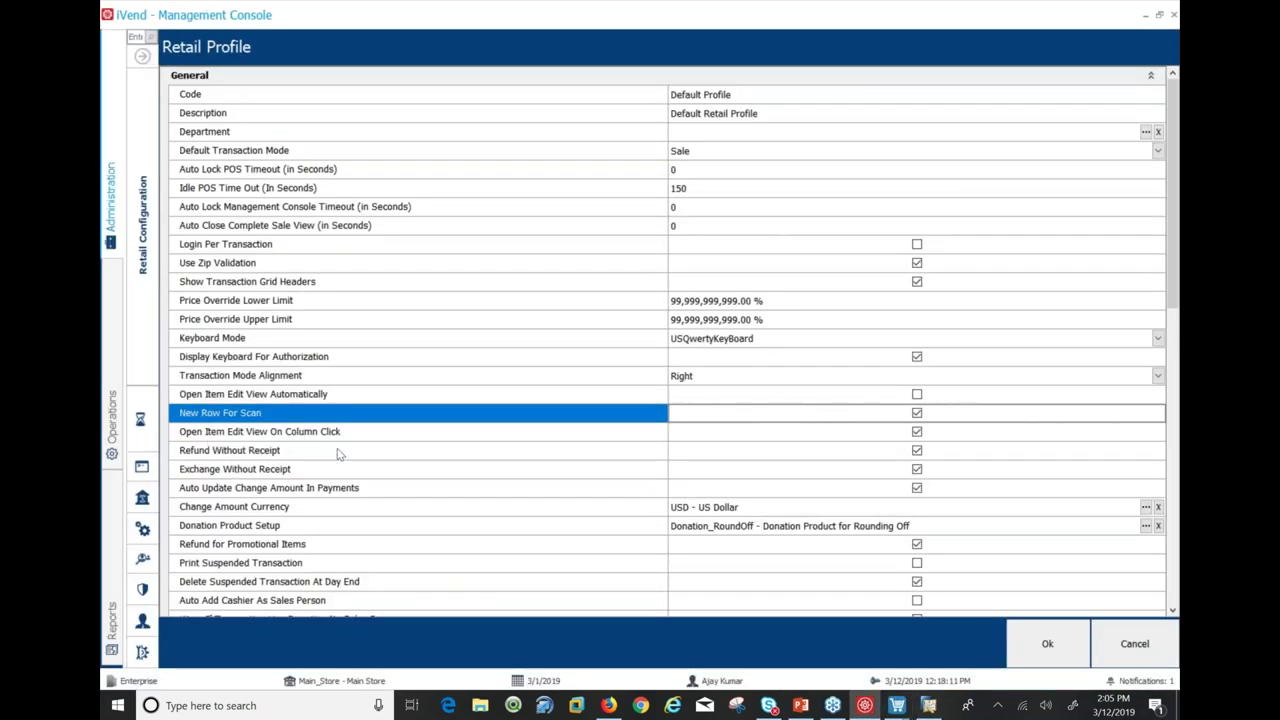
pyautogui.click(340, 431)
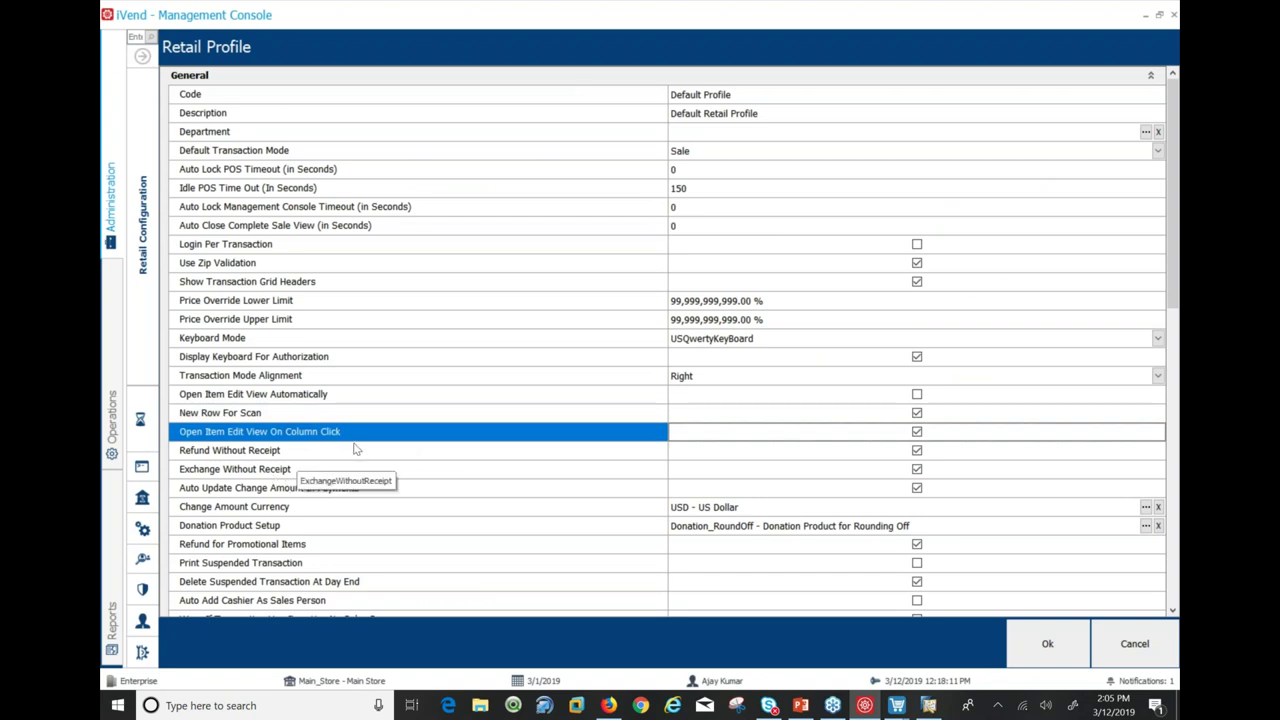
pyautogui.click(897, 705)
pyautogui.click(845, 670)
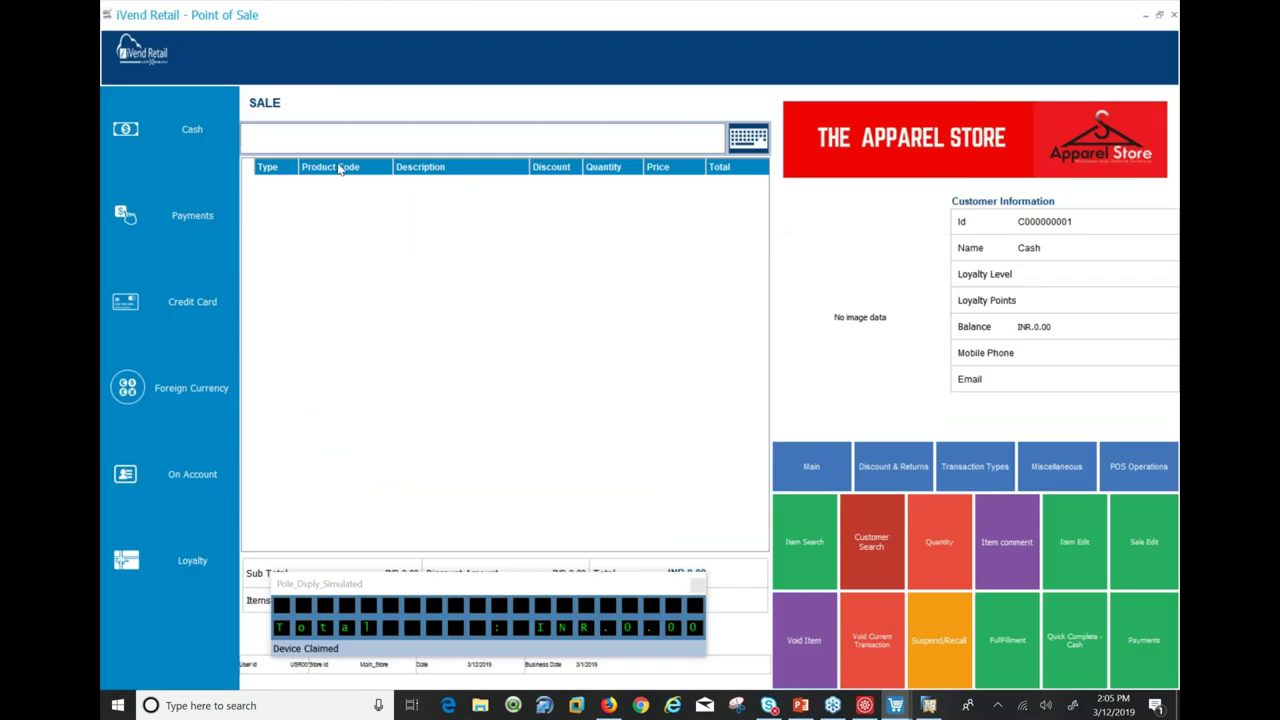
pyautogui.click(800, 705)
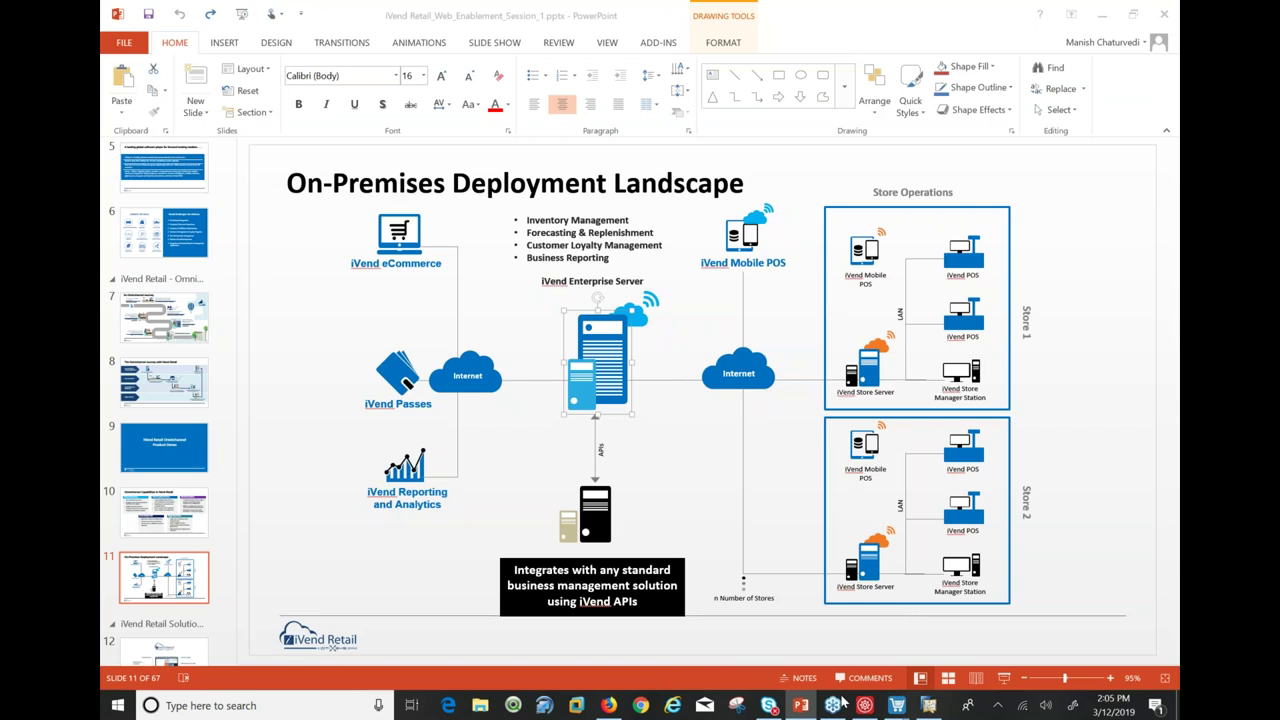
# - Back in the Management Console, highlight the Default Profile's Refund Without Receipt setting
pyautogui.click(865, 705)
pyautogui.click(415, 451)
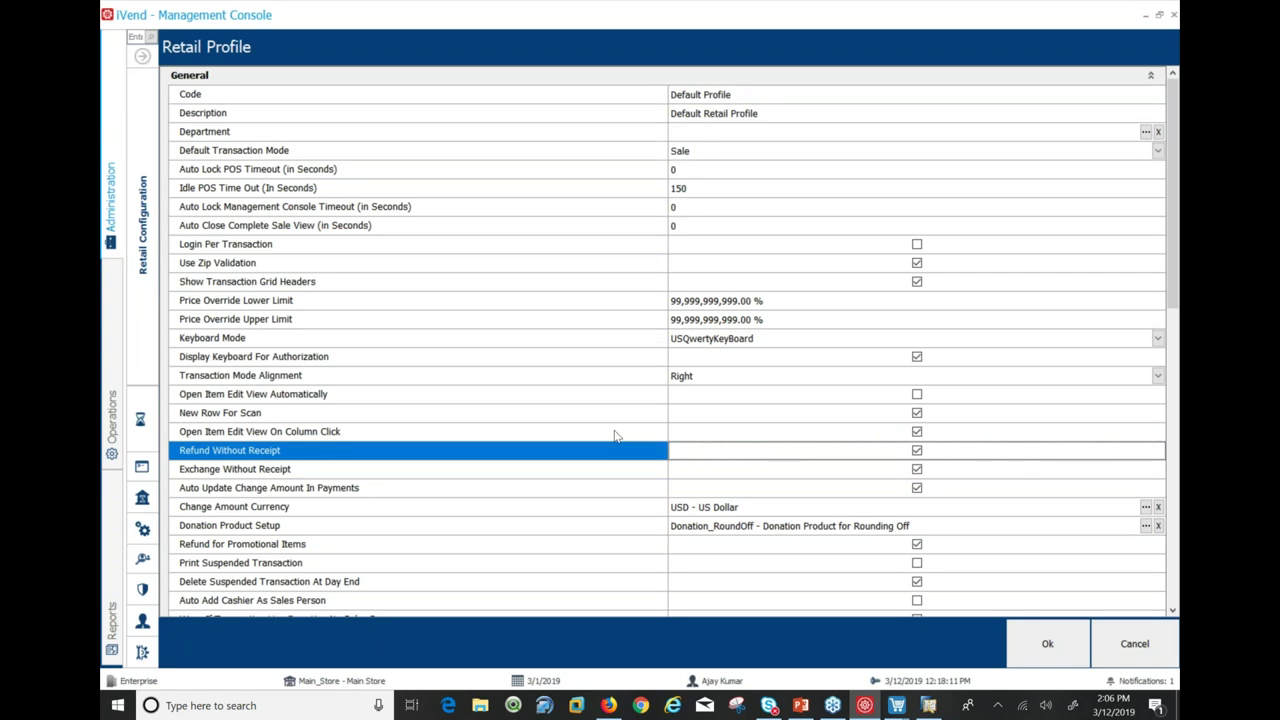
pyautogui.click(316, 490)
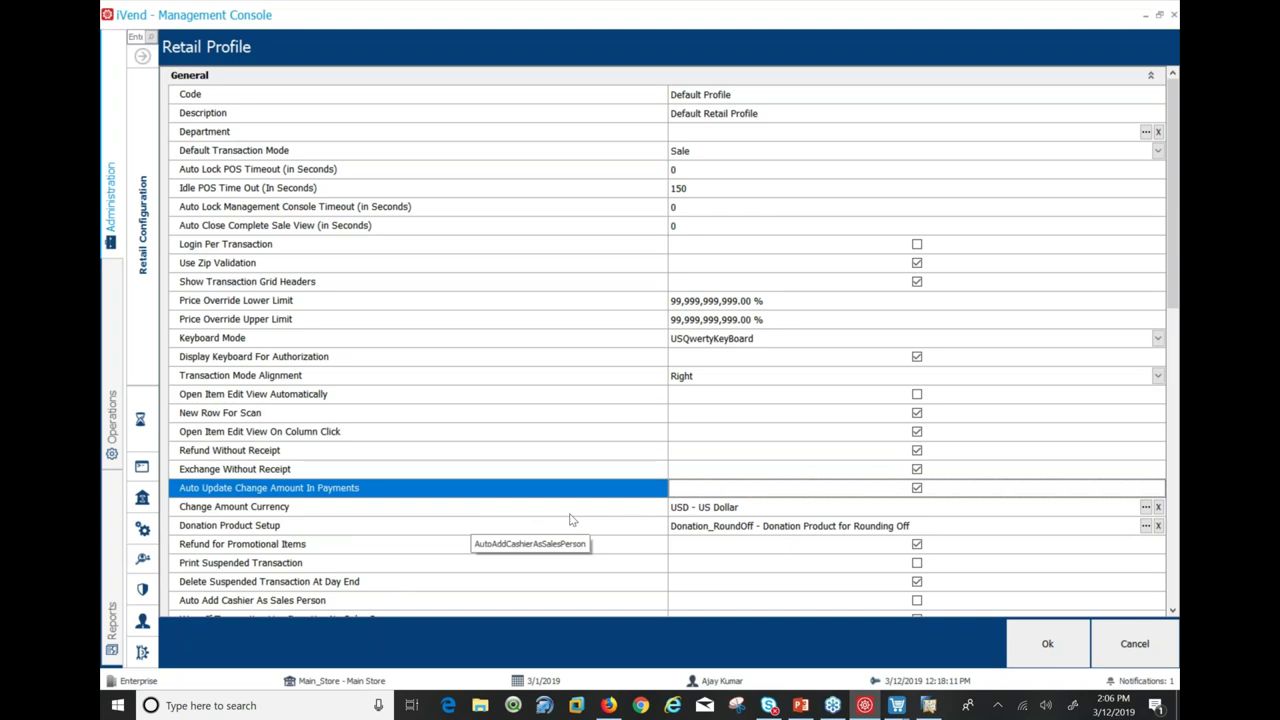
pyautogui.click(267, 511)
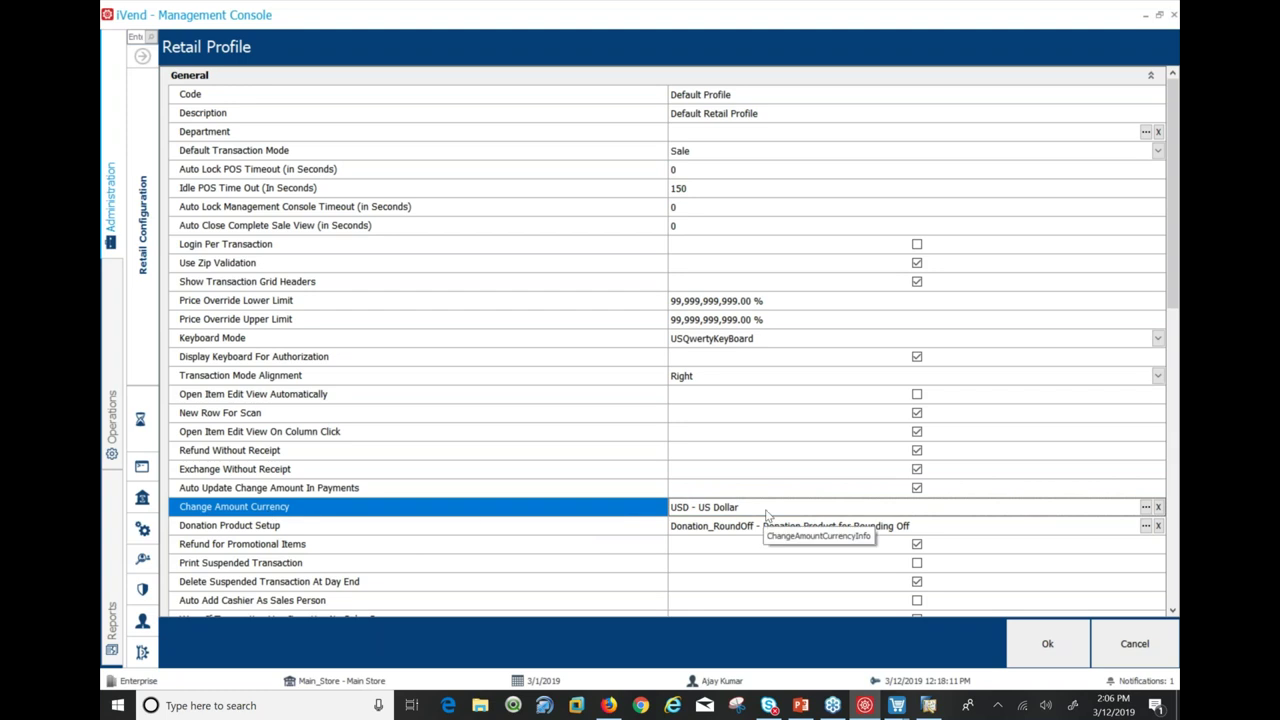
pyautogui.click(264, 527)
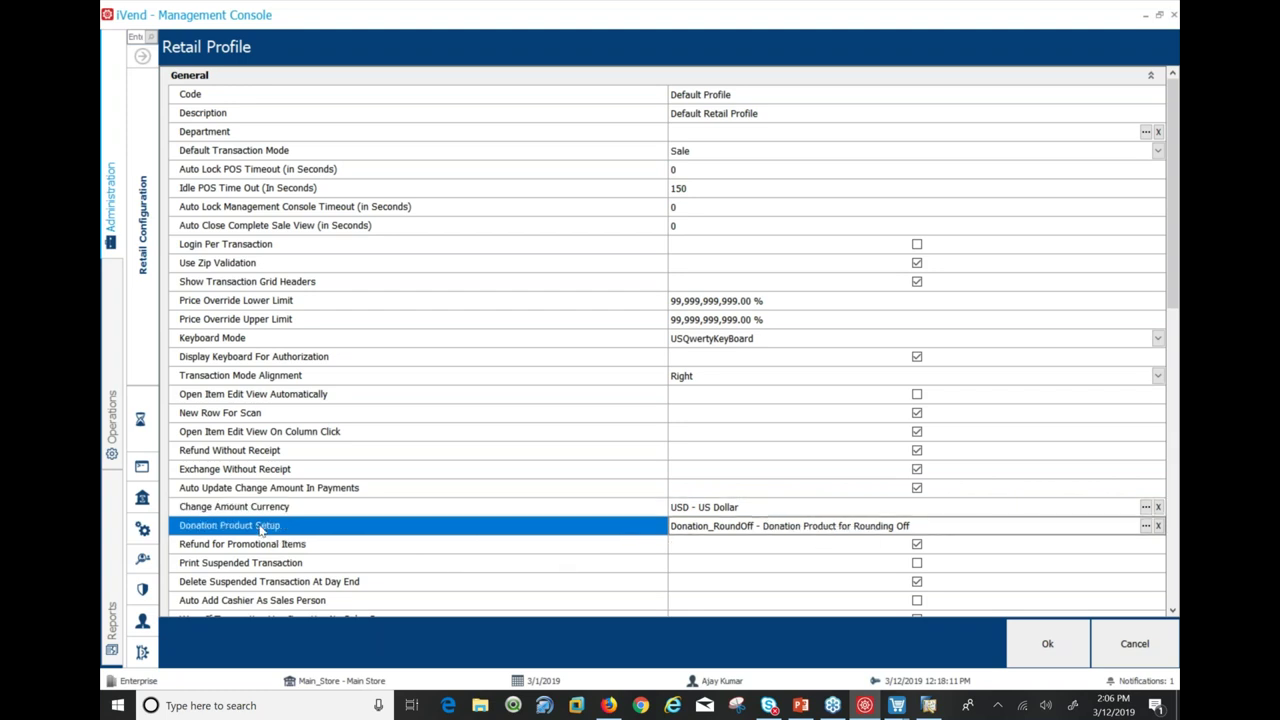
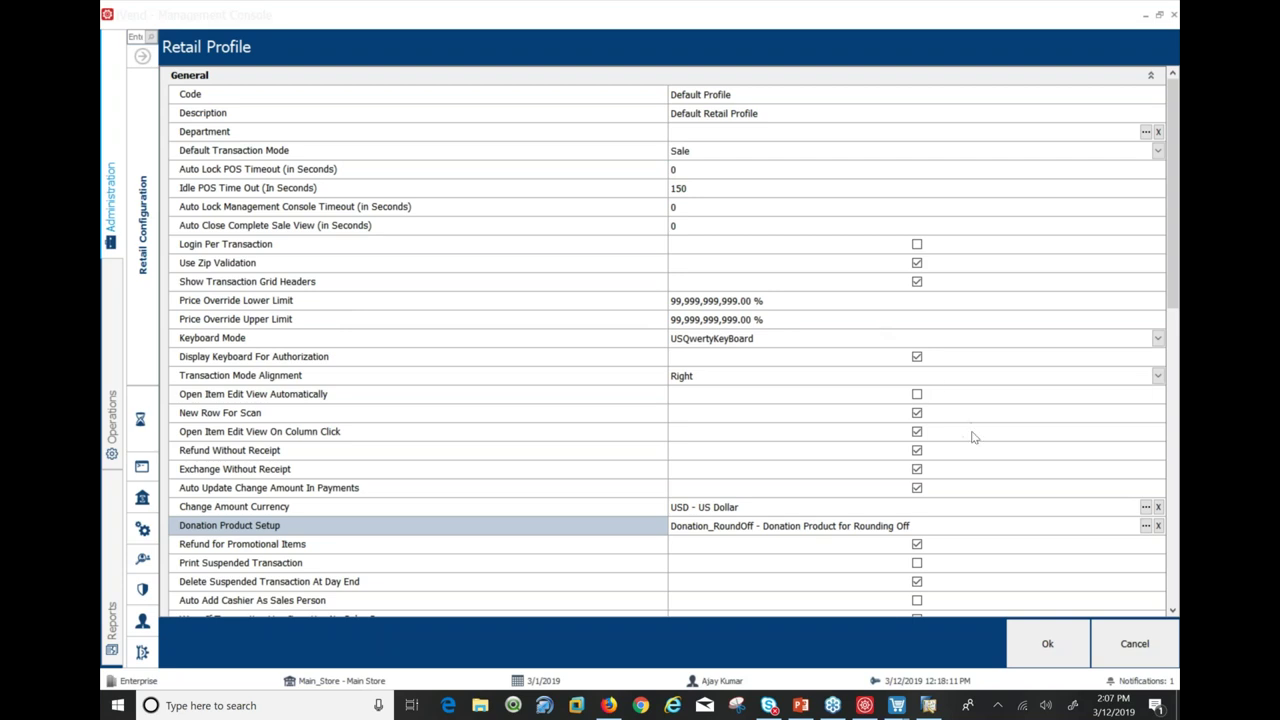
# - Review the price override limits and the Donation_RoundOff donation product, then show the POS window previews
pyautogui.click(748, 304)
pyautogui.click(750, 320)
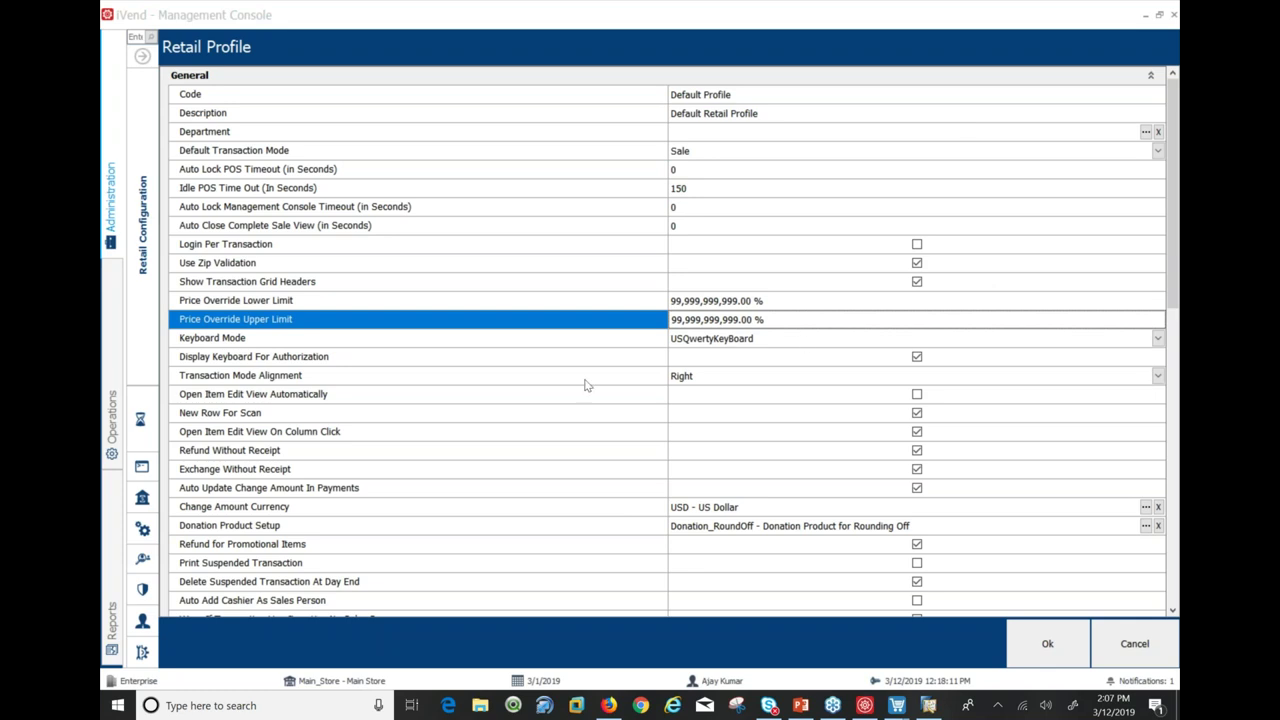
pyautogui.click(557, 528)
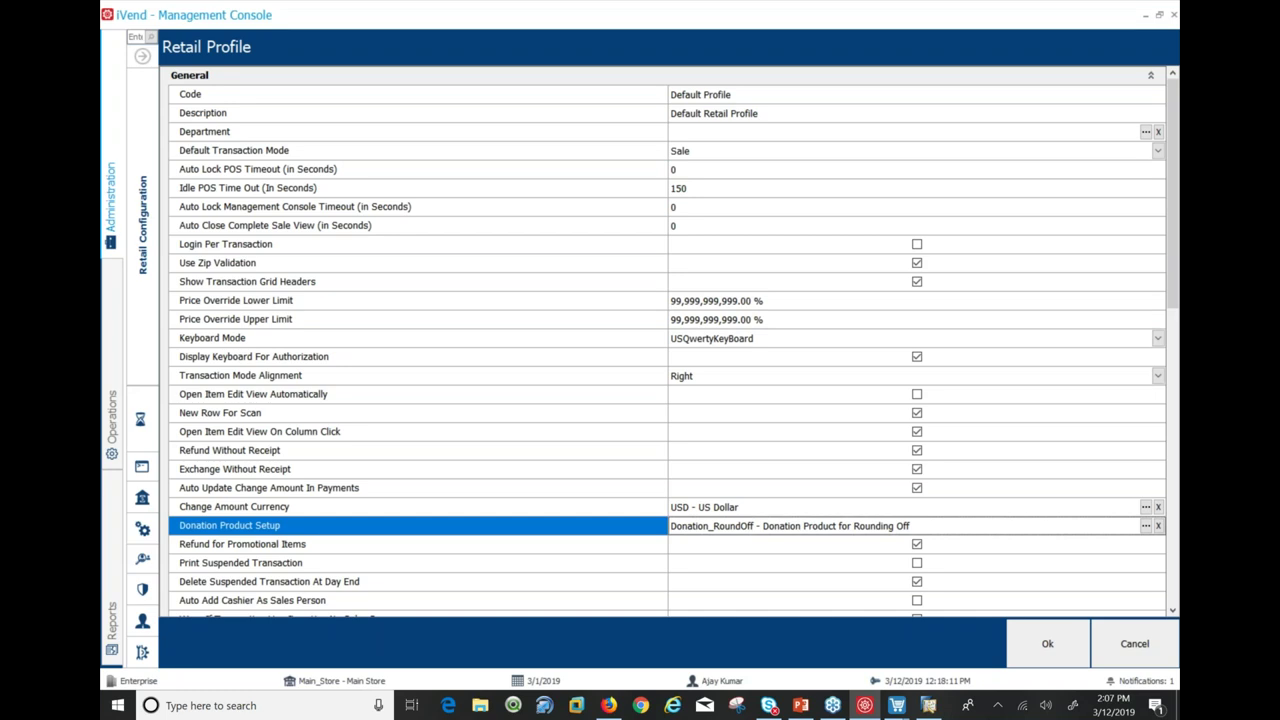
pyautogui.click(896, 705)
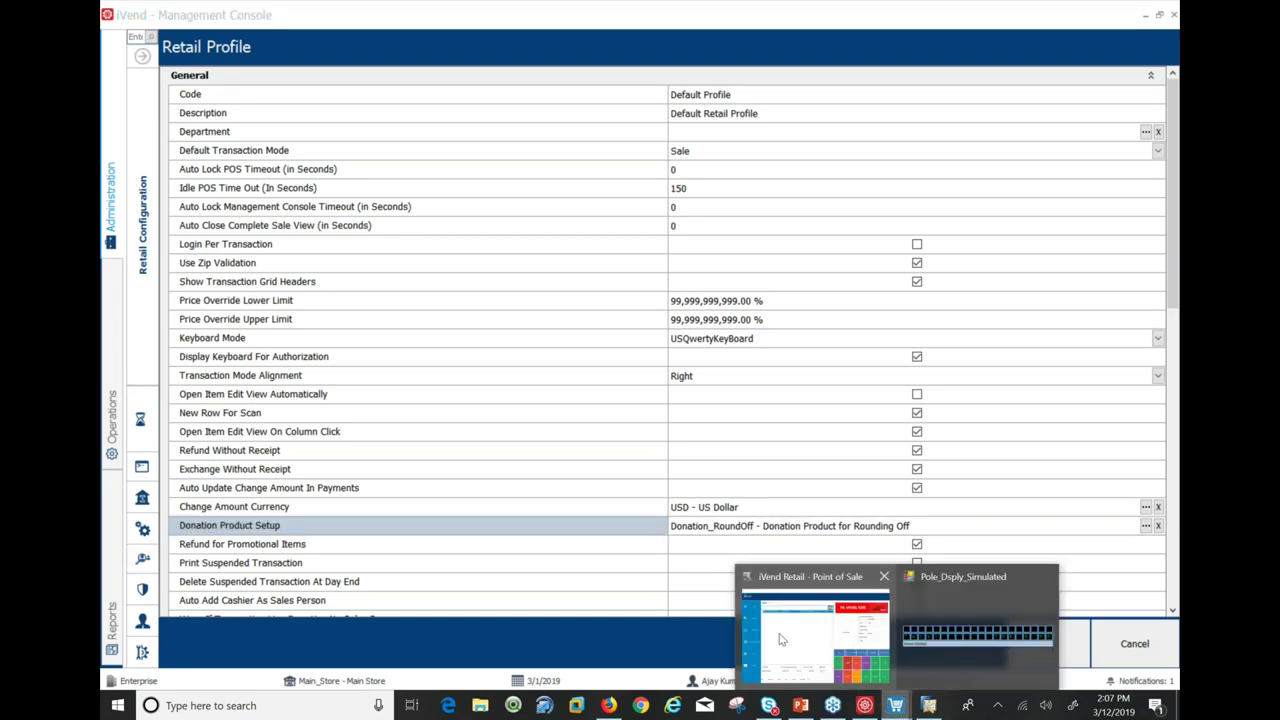
# - Ring up item 100101 (Men's Solid Polo), choose Cash and accept the INR 0.55 donation
pyautogui.click(778, 640)
pyautogui.write('100101')
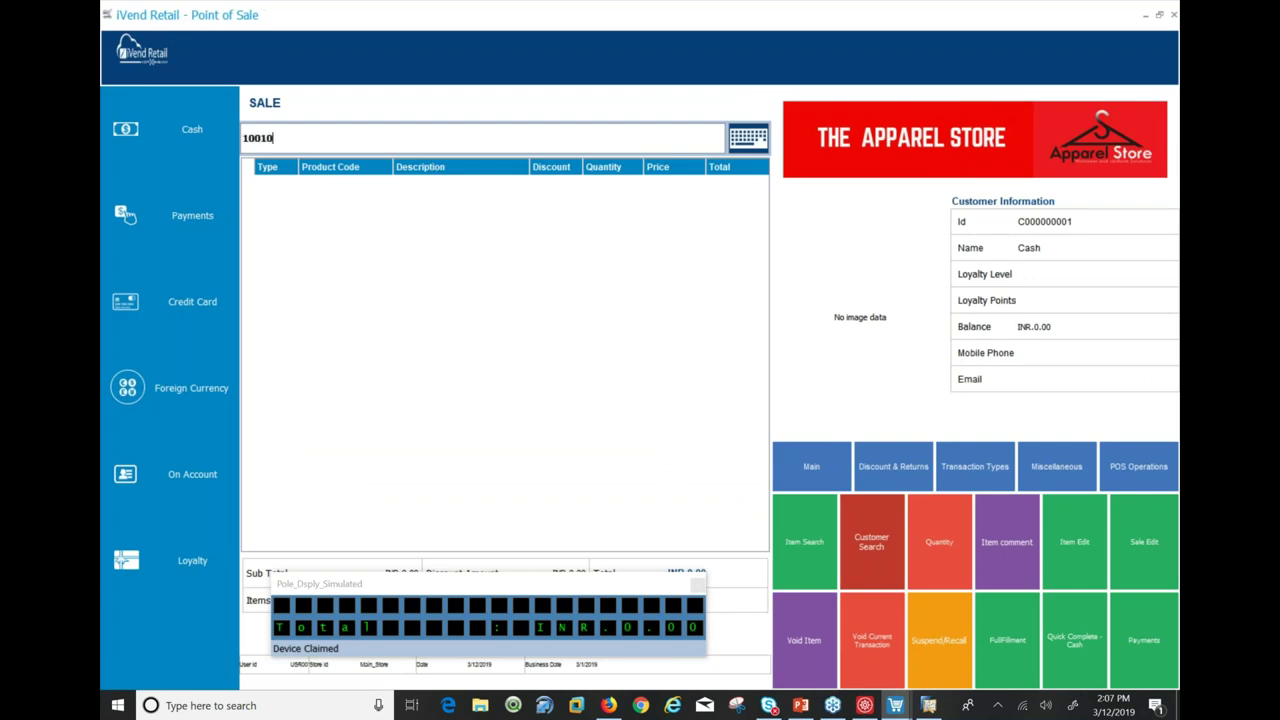
pyautogui.press('Return')
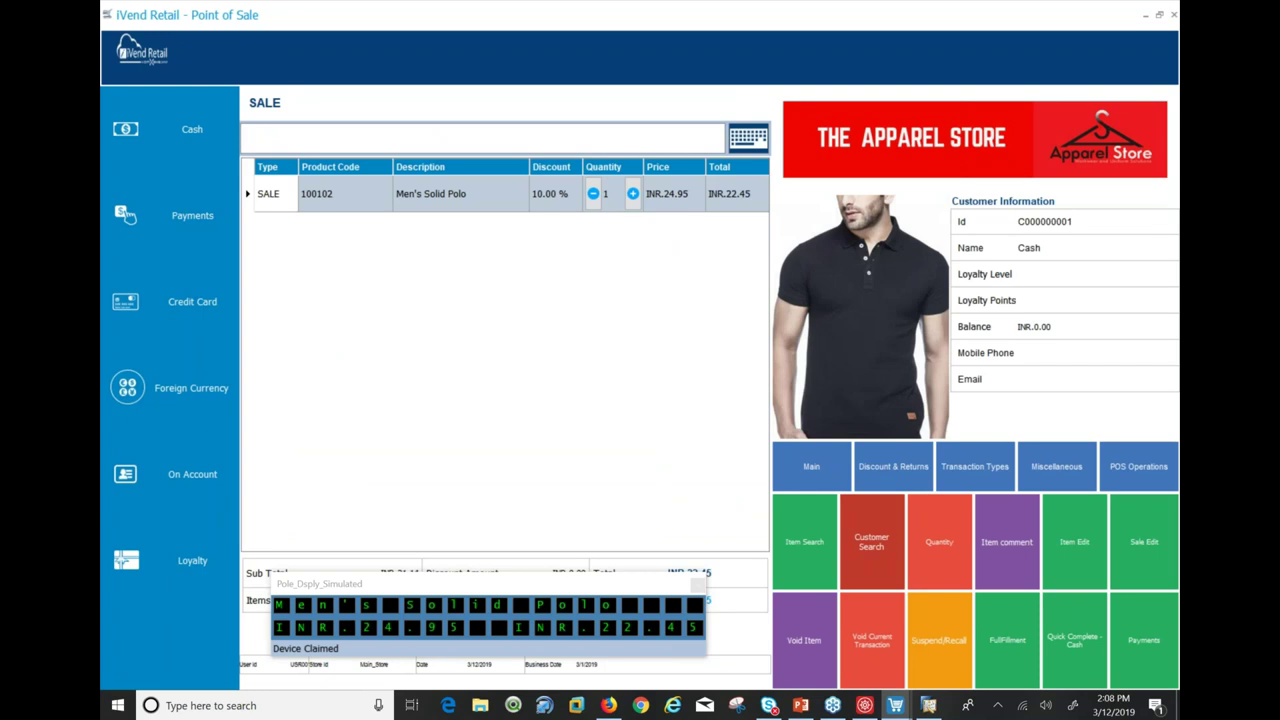
pyautogui.click(201, 127)
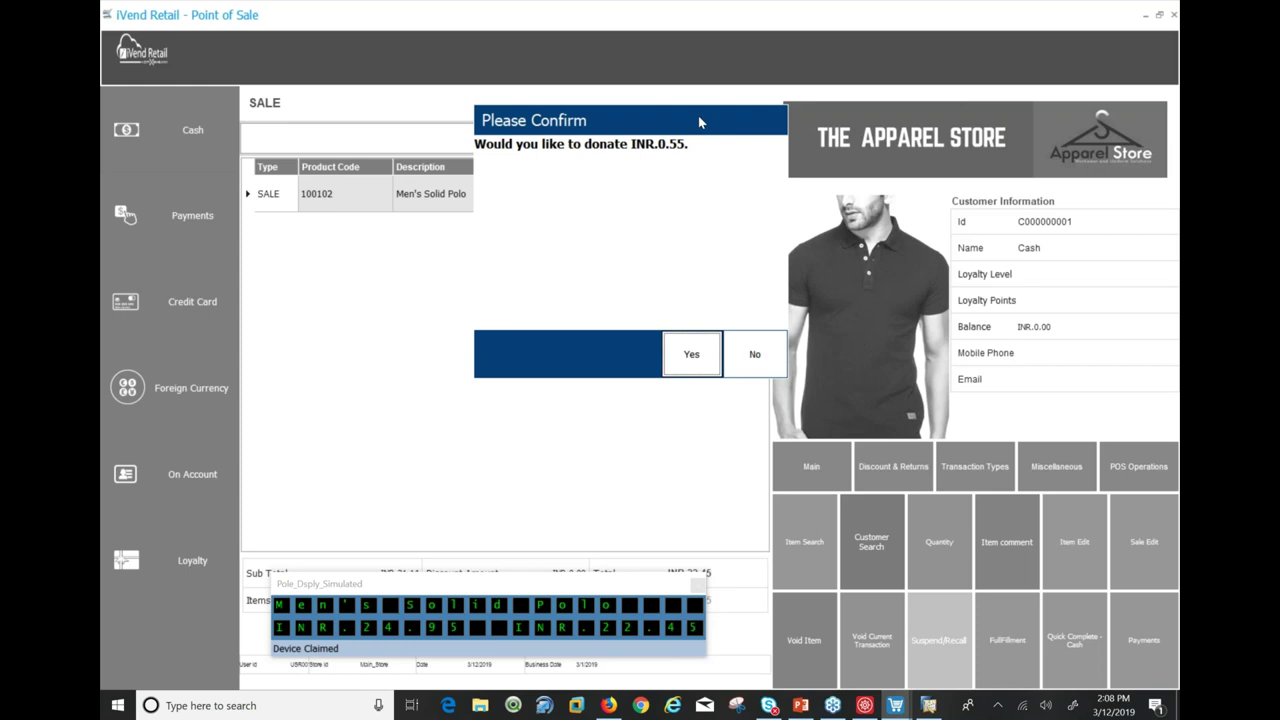
pyautogui.click(701, 365)
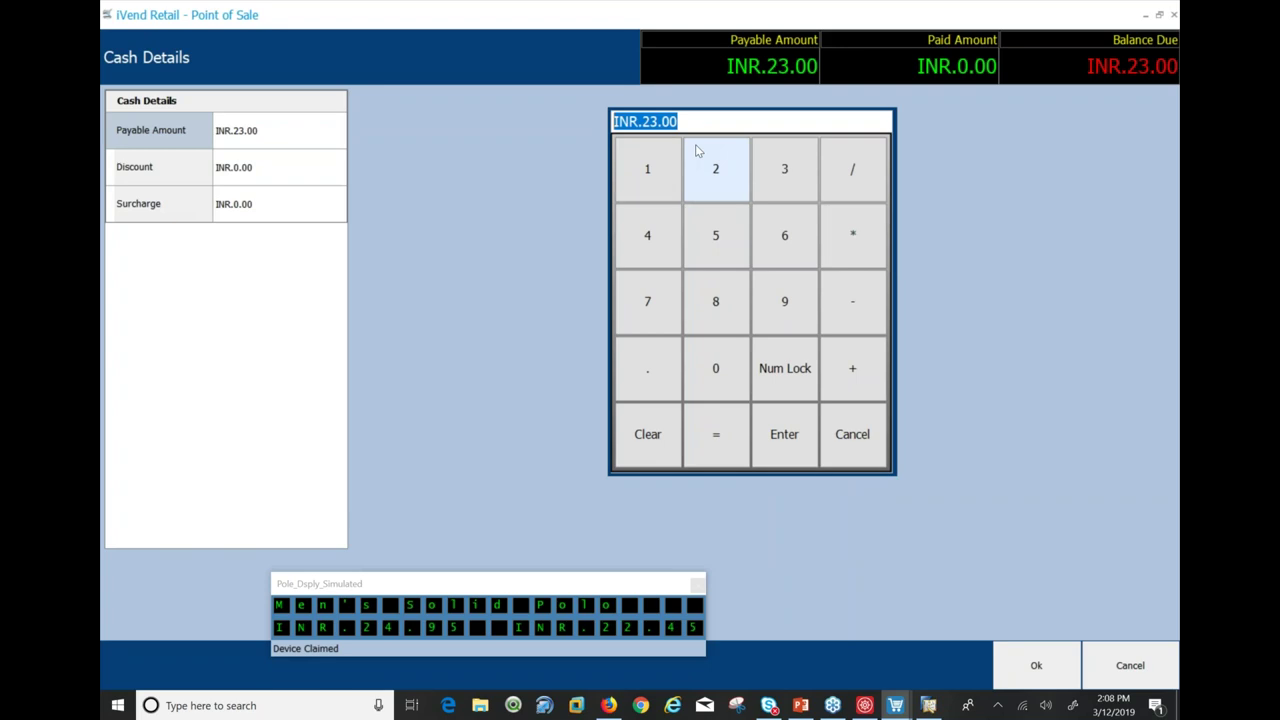
# - Cancel Cash Details to reach the sale, now with a Donation_RoundOff line at INR 0.55
pyautogui.click(1130, 665)
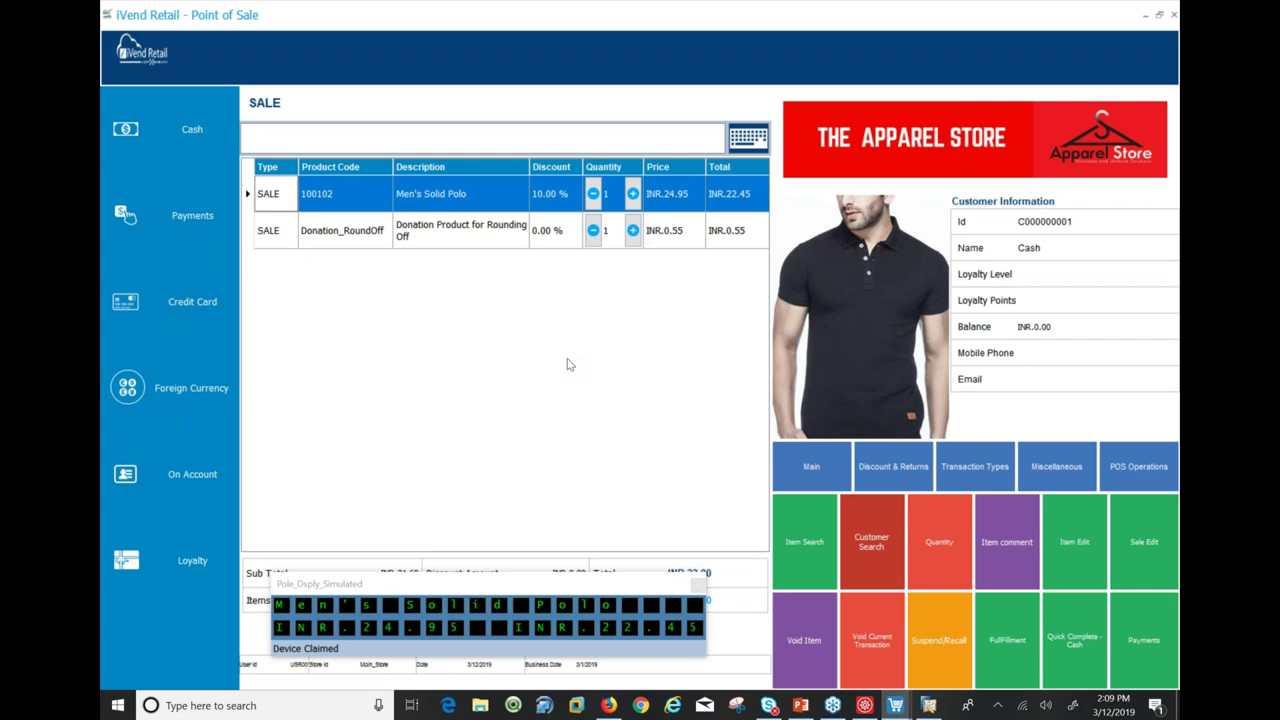
# - Select the Donation_RoundOff sale line, then switch back to the Management Console
pyautogui.click(471, 244)
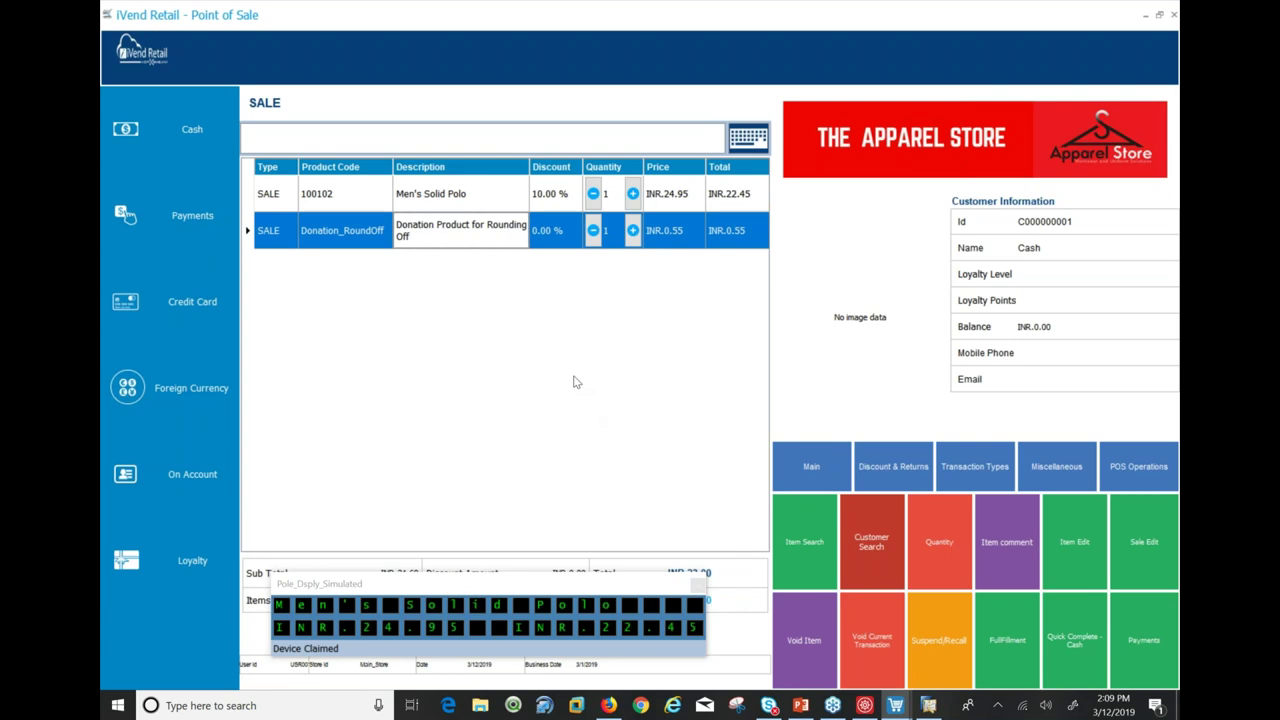
pyautogui.click(863, 708)
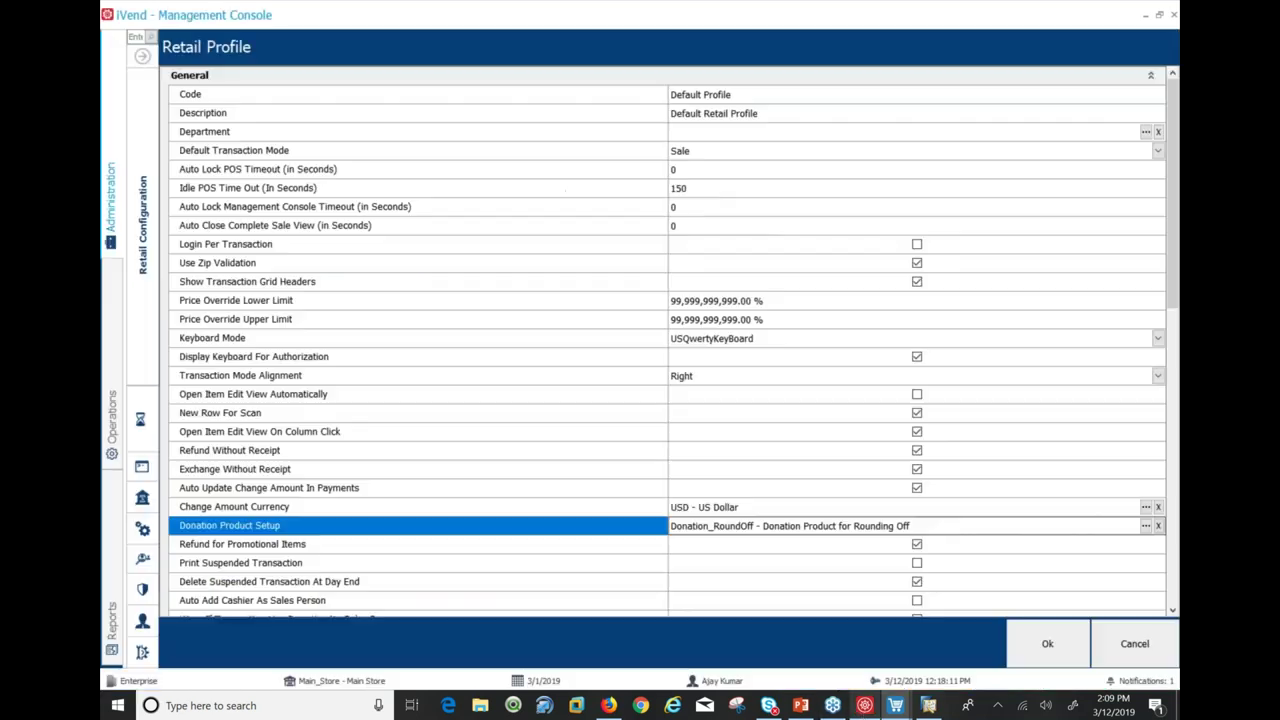
# - Open the Donation Product Setup lookup and list all products
pyautogui.click(1146, 528)
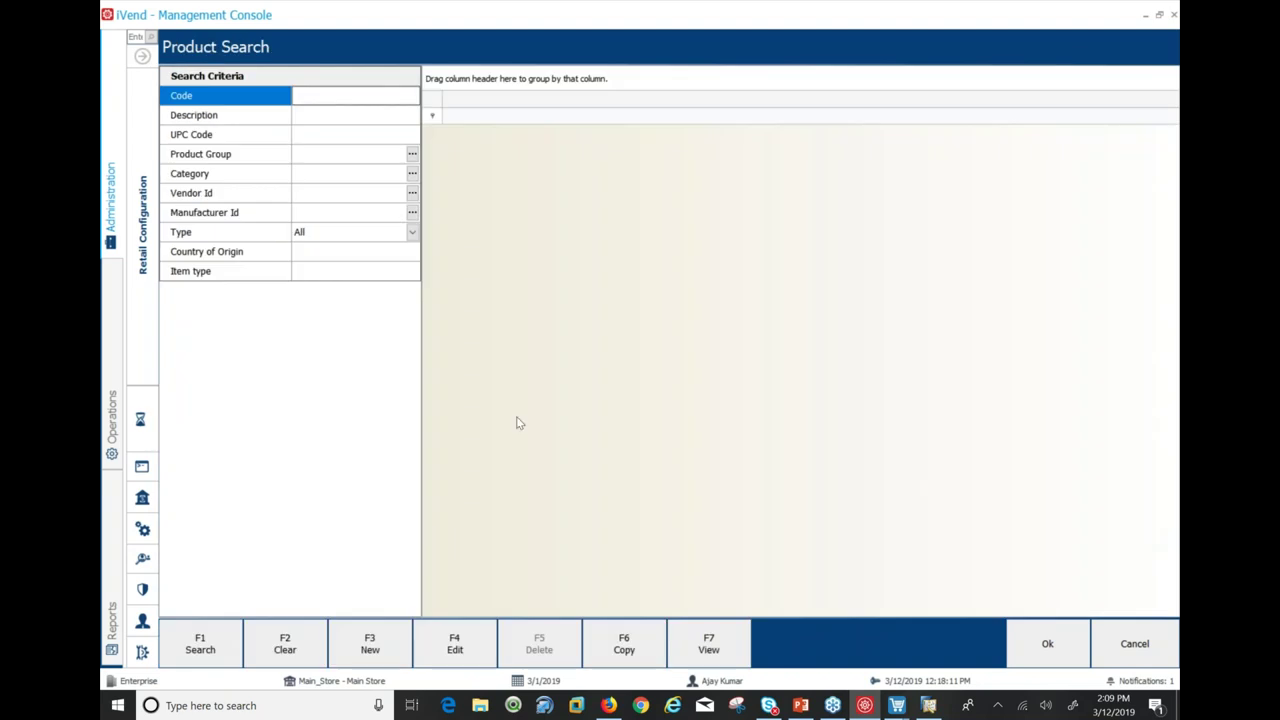
pyautogui.click(200, 644)
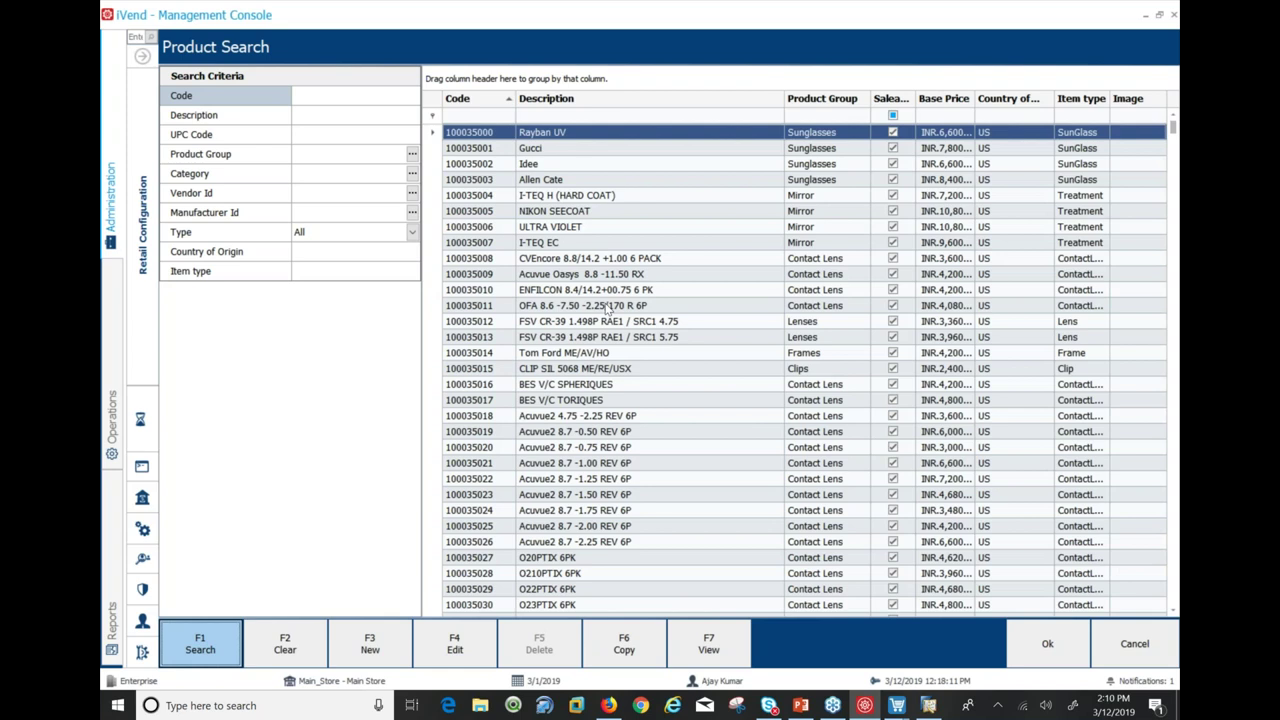
pyautogui.scroll(-4, 605, 309)
pyautogui.scroll(4, 606, 310)
pyautogui.scroll(-8, 611, 313)
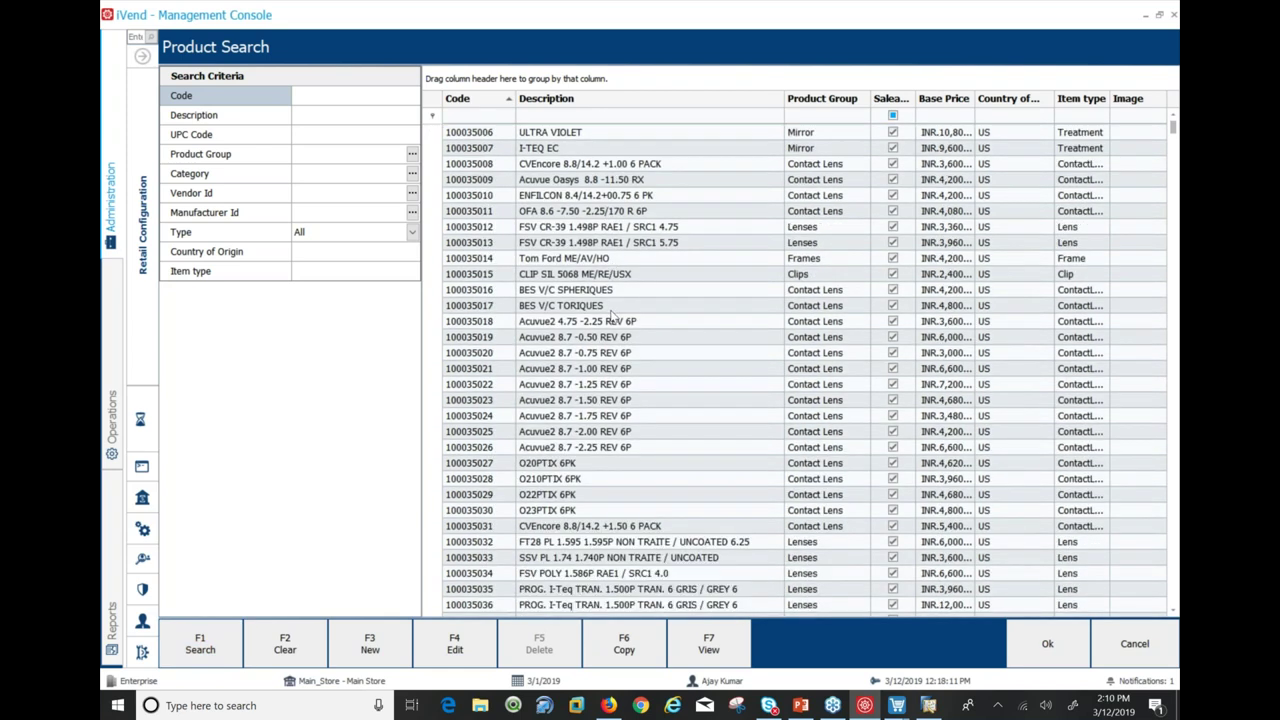
# - Search descriptions for 'donation', find only Donation_RoundOff, and cancel without changes
pyautogui.click(294, 115)
pyautogui.write('donation')
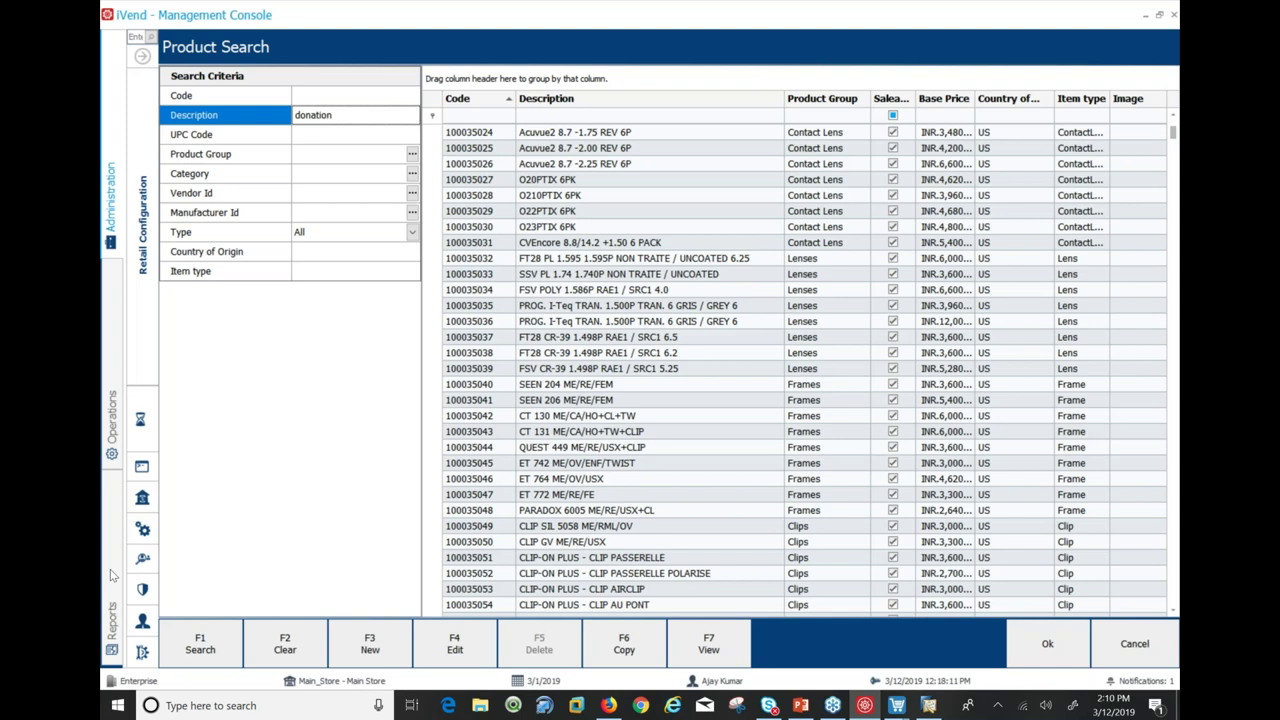
pyautogui.click(176, 655)
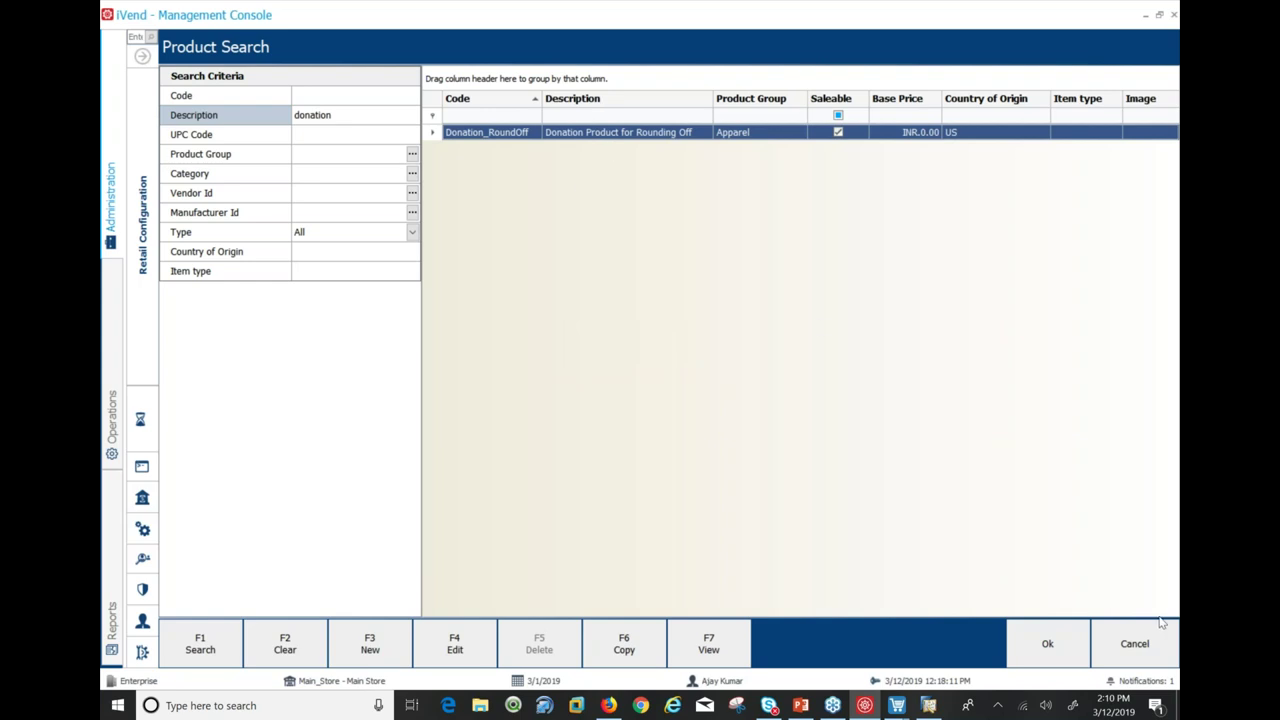
pyautogui.click(1134, 643)
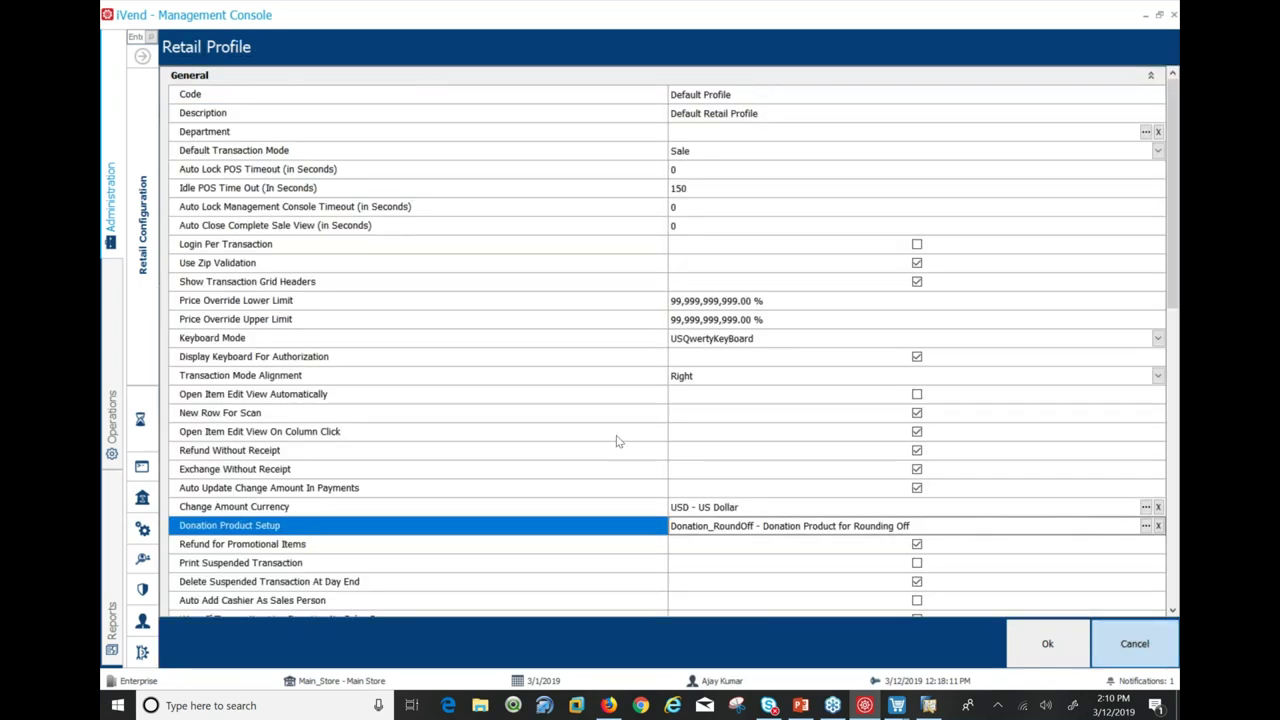
pyautogui.scroll(-7, 617, 440)
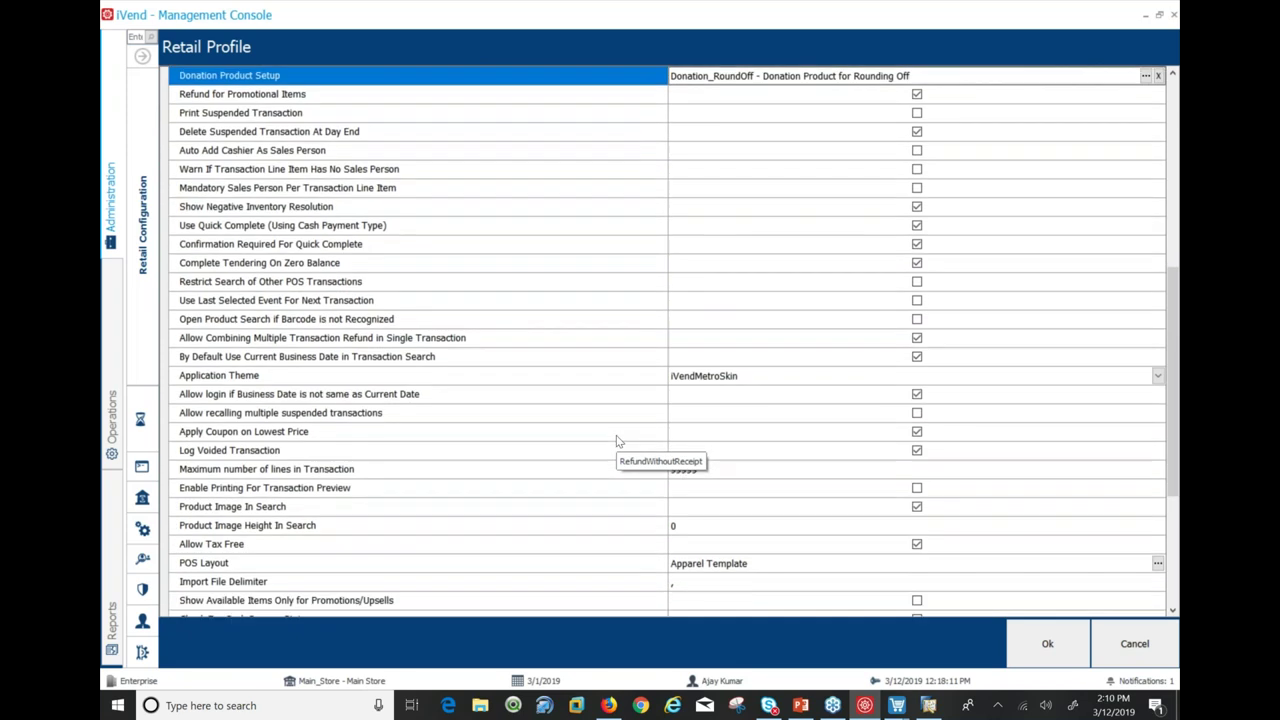
pyautogui.scroll(3, 617, 440)
pyautogui.scroll(-4, 617, 440)
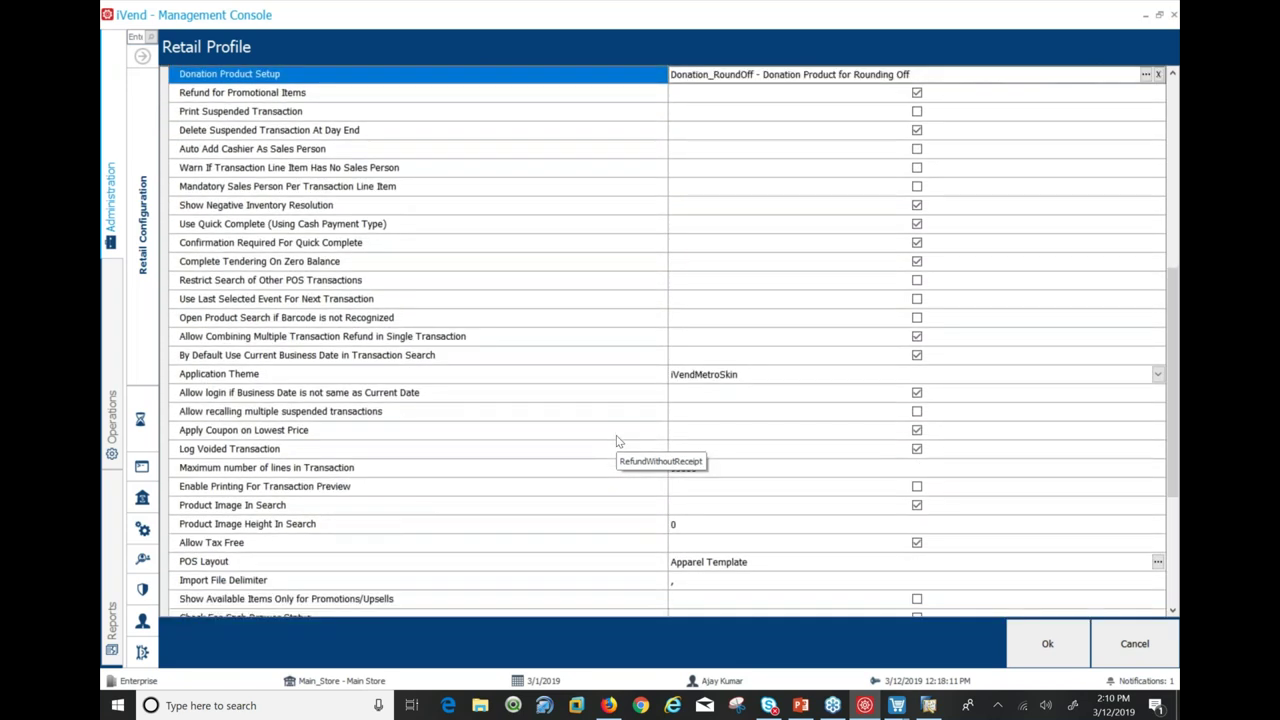
pyautogui.click(222, 94)
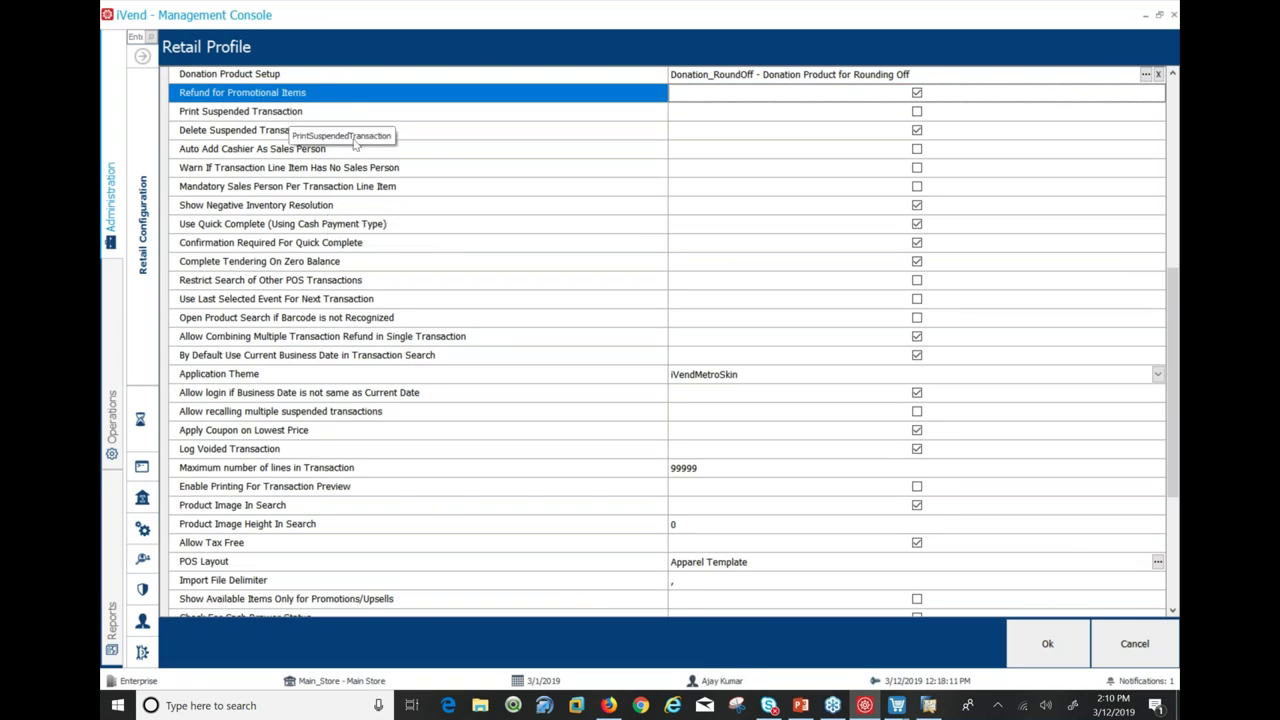
pyautogui.click(318, 113)
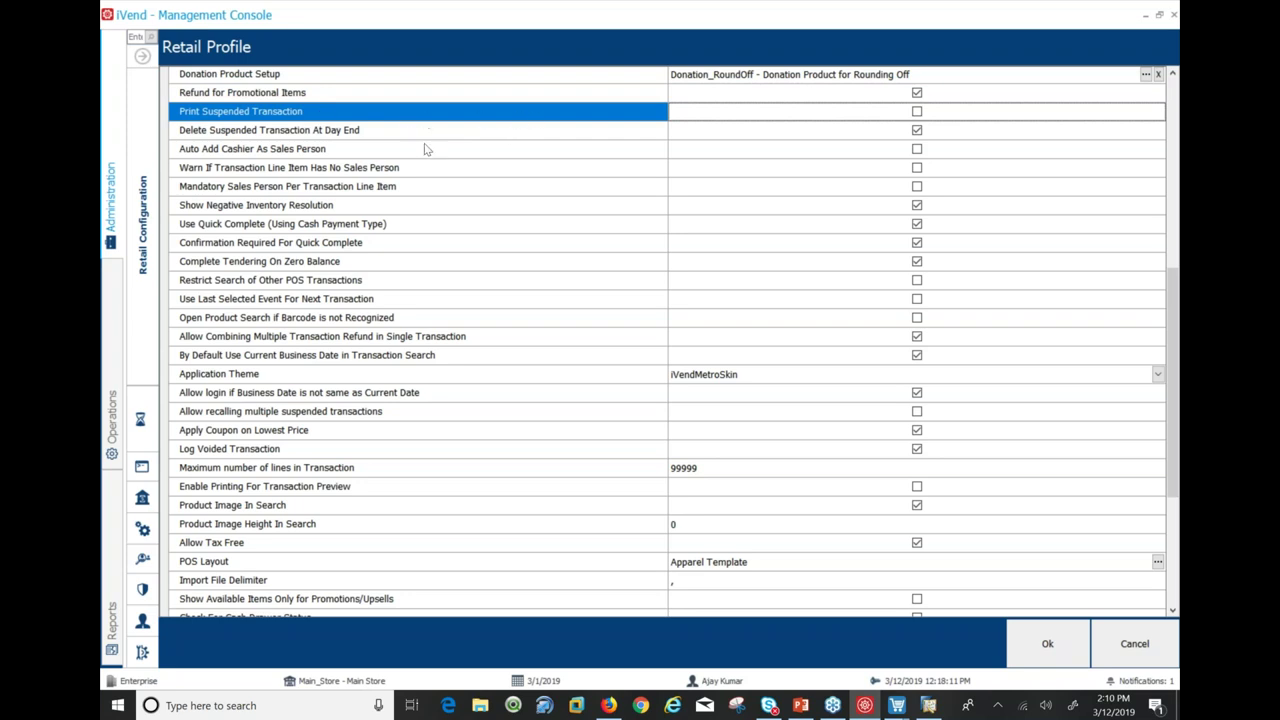
pyautogui.click(366, 132)
pyautogui.click(347, 114)
pyautogui.scroll(4, 548, 254)
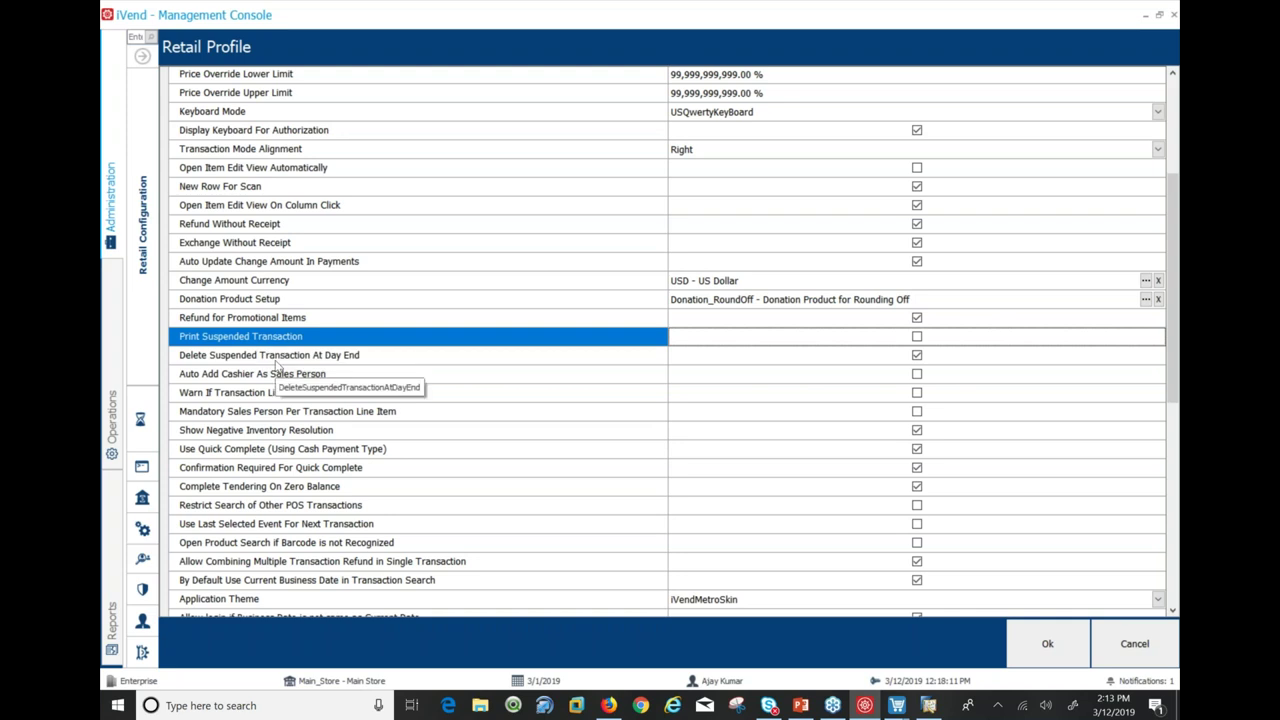
pyautogui.click(277, 361)
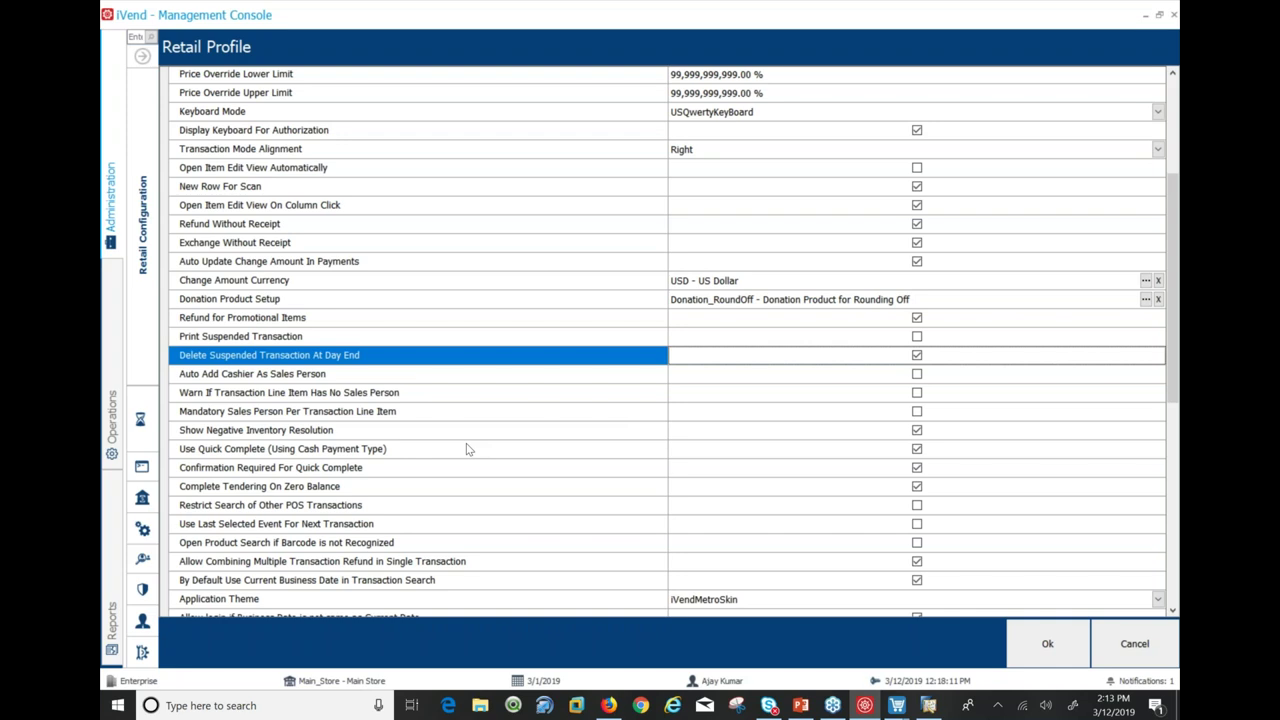
pyautogui.click(280, 376)
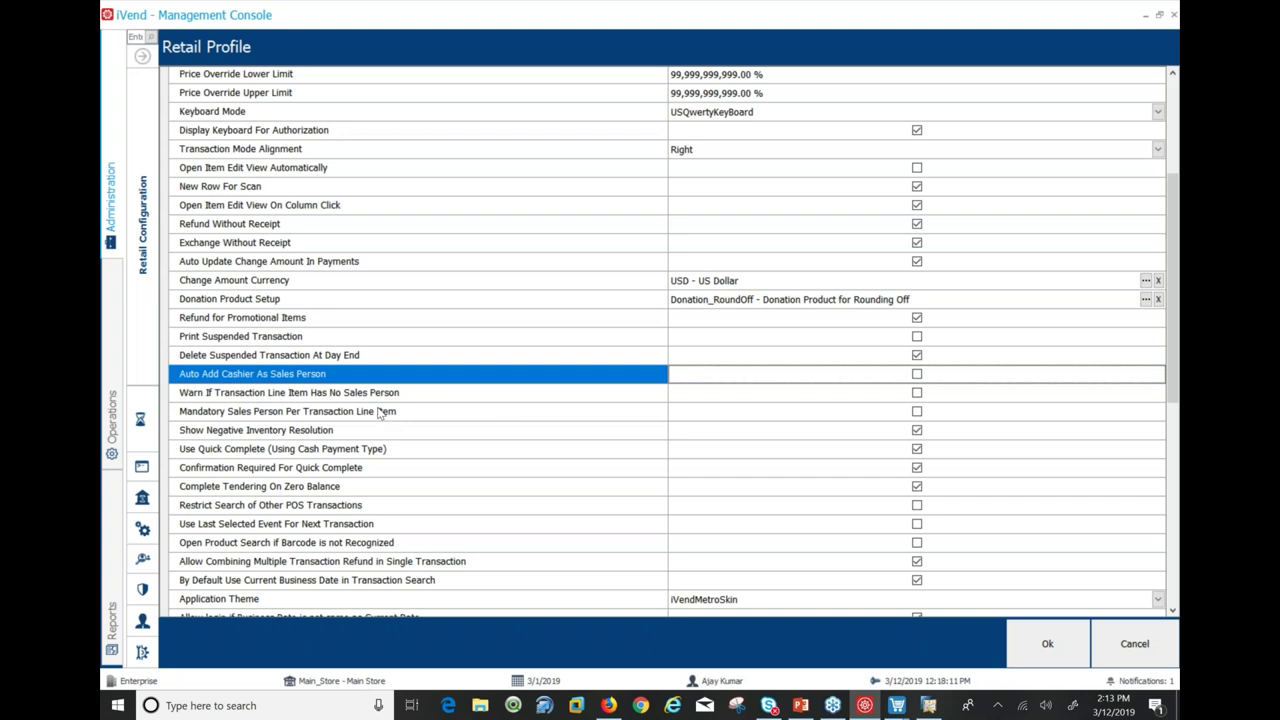
pyautogui.click(413, 396)
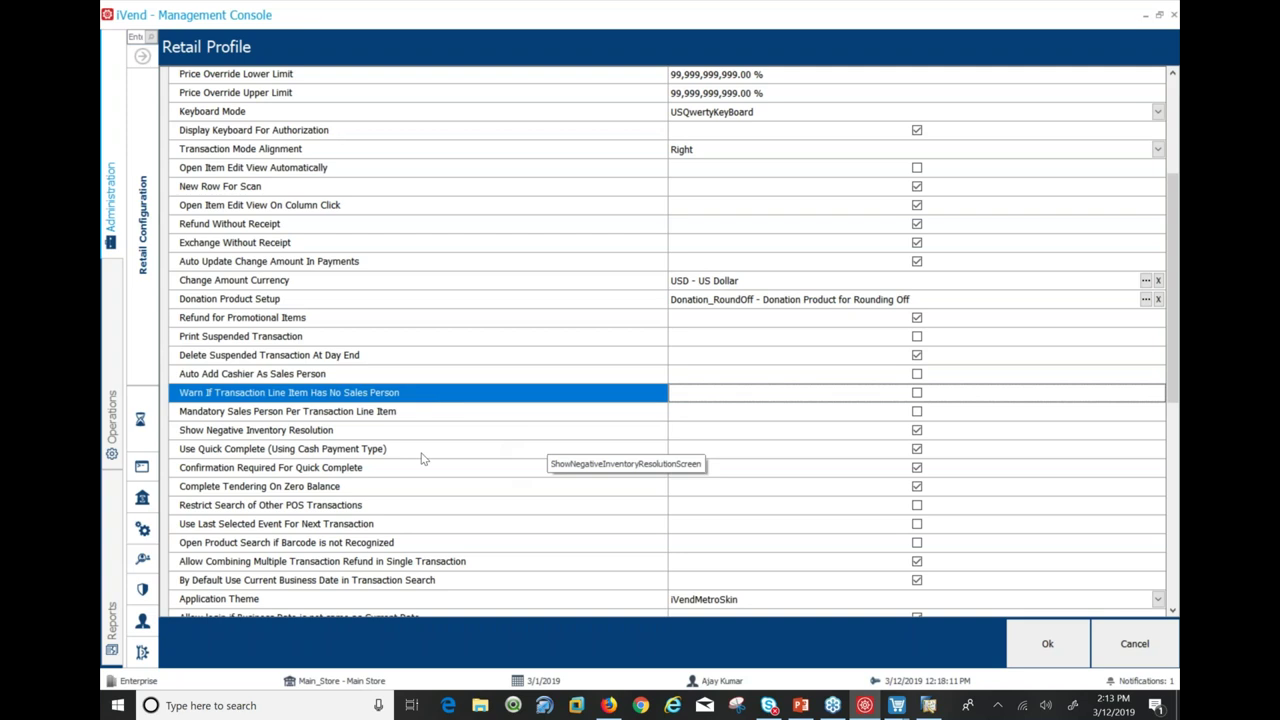
pyautogui.click(270, 414)
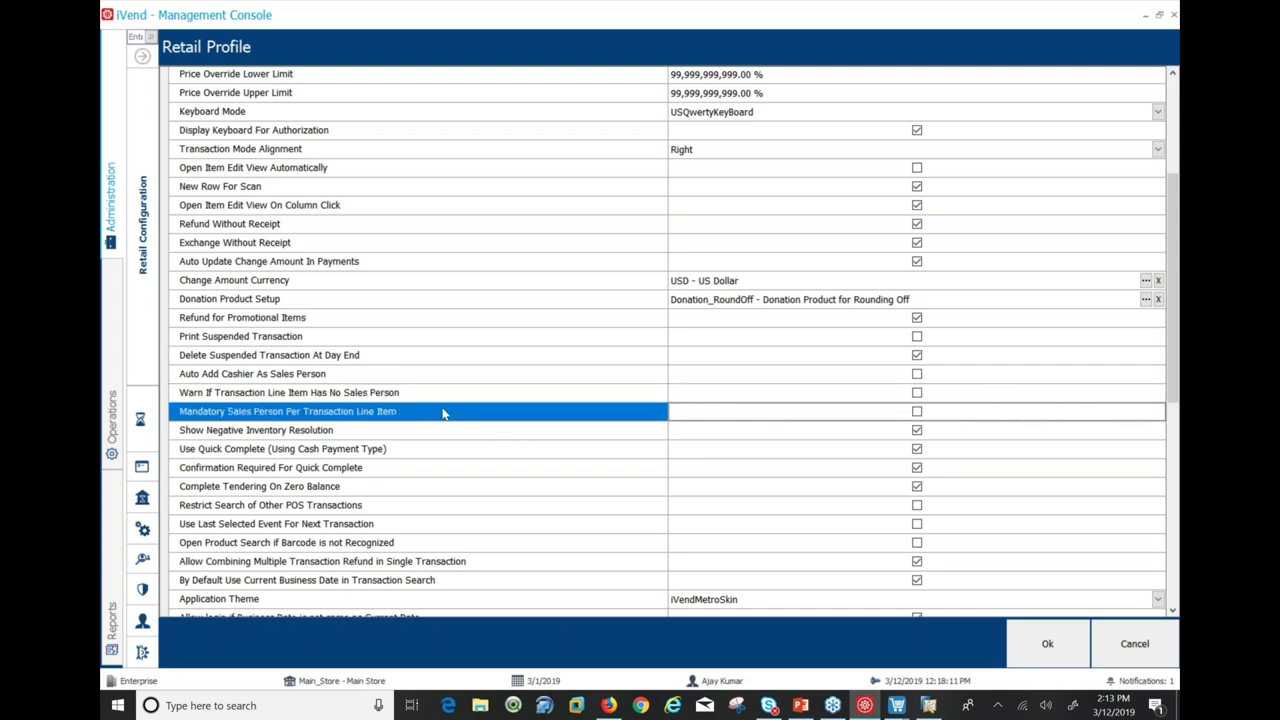
pyautogui.click(305, 432)
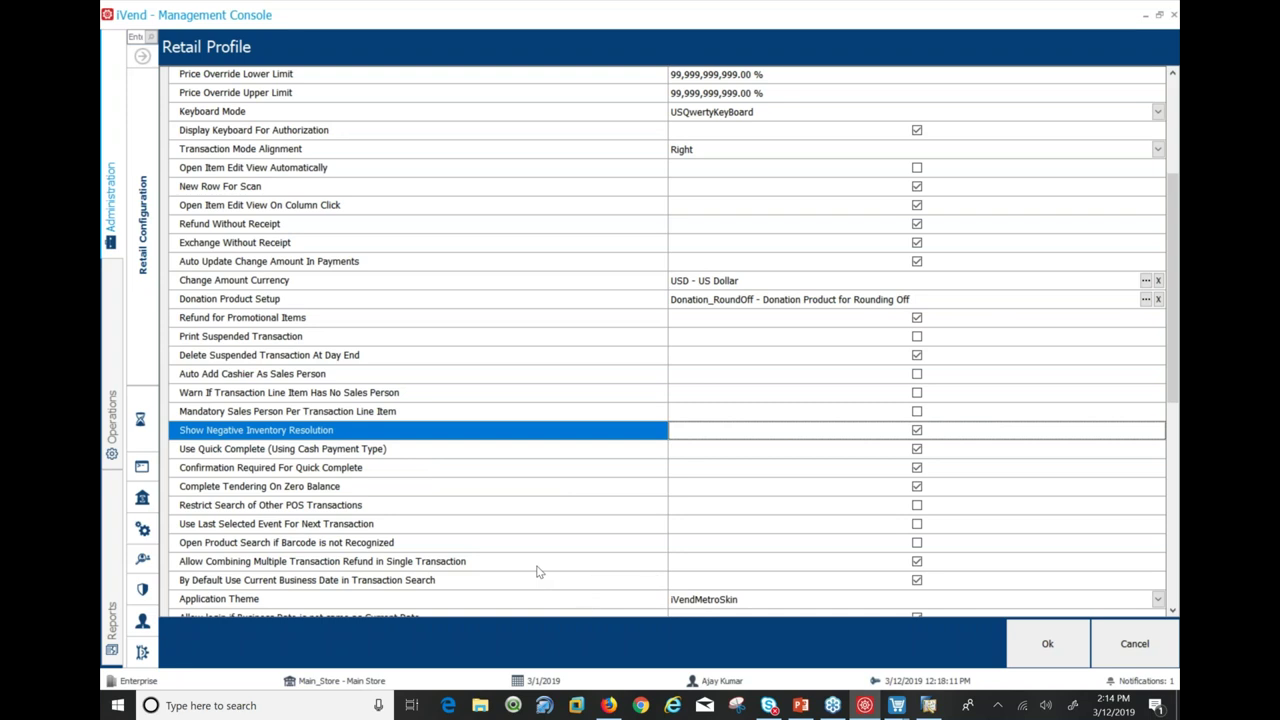
pyautogui.click(234, 452)
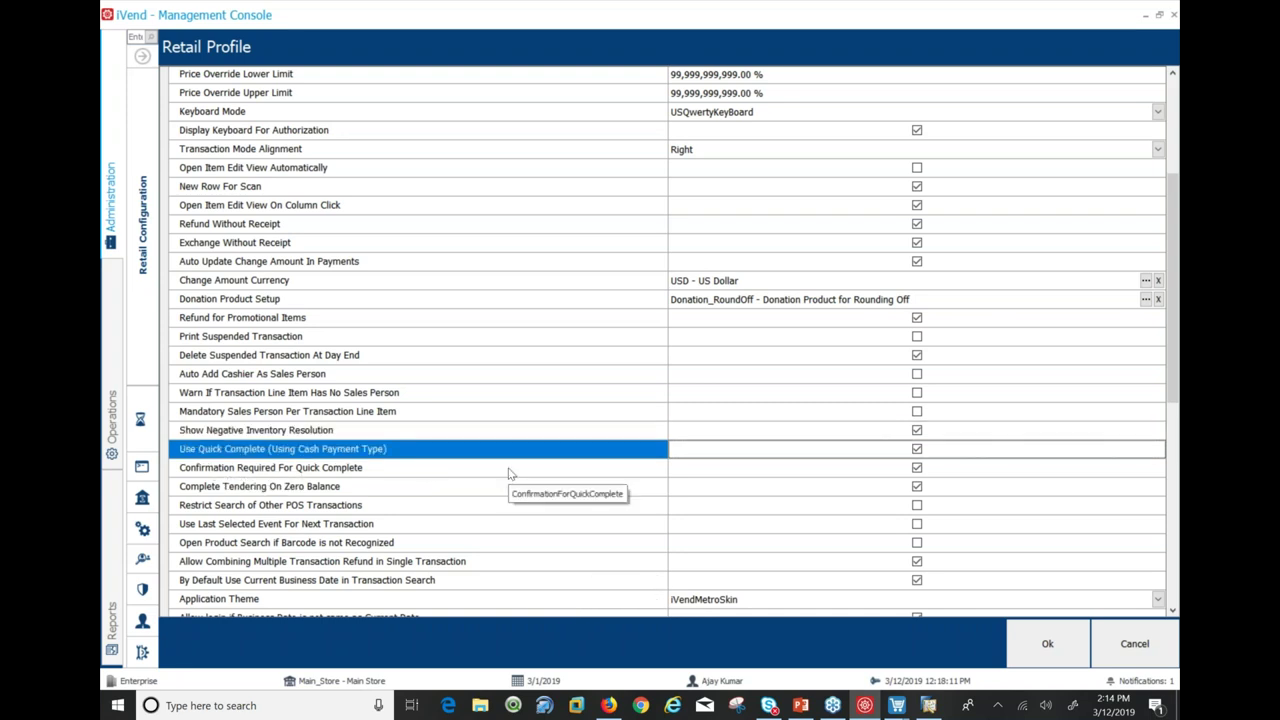
pyautogui.moveTo(903, 707)
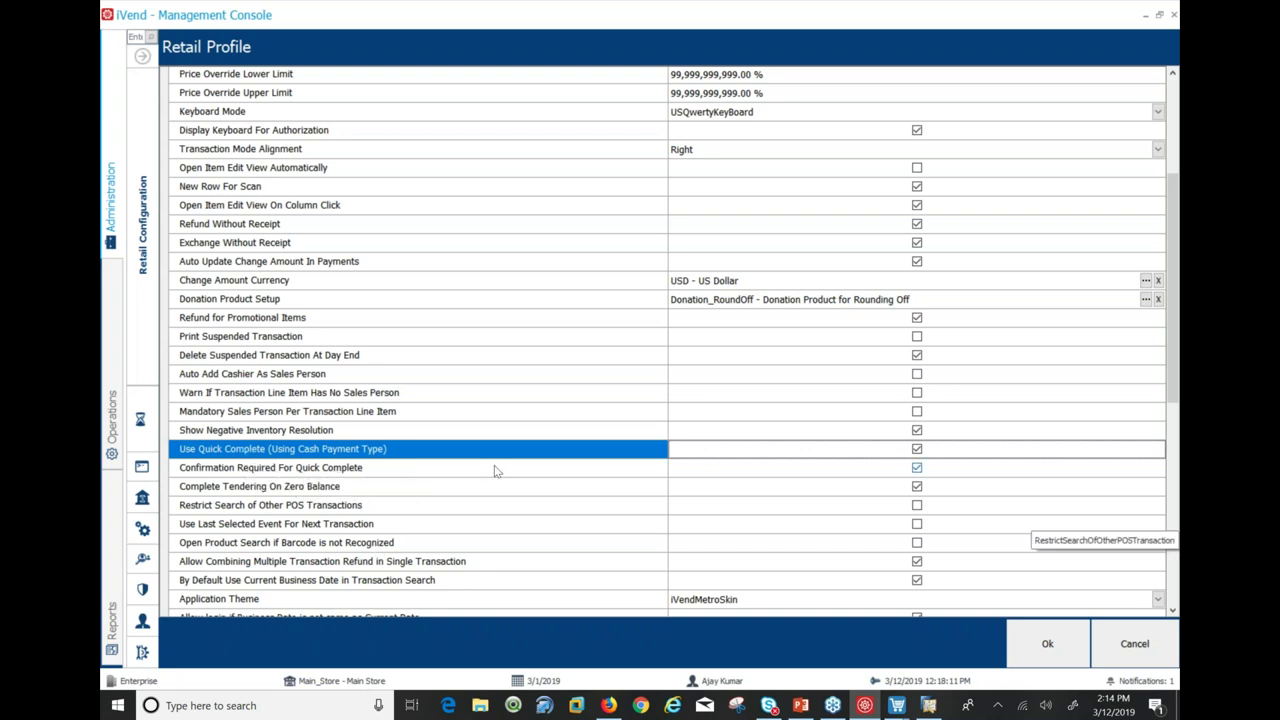
pyautogui.click(366, 472)
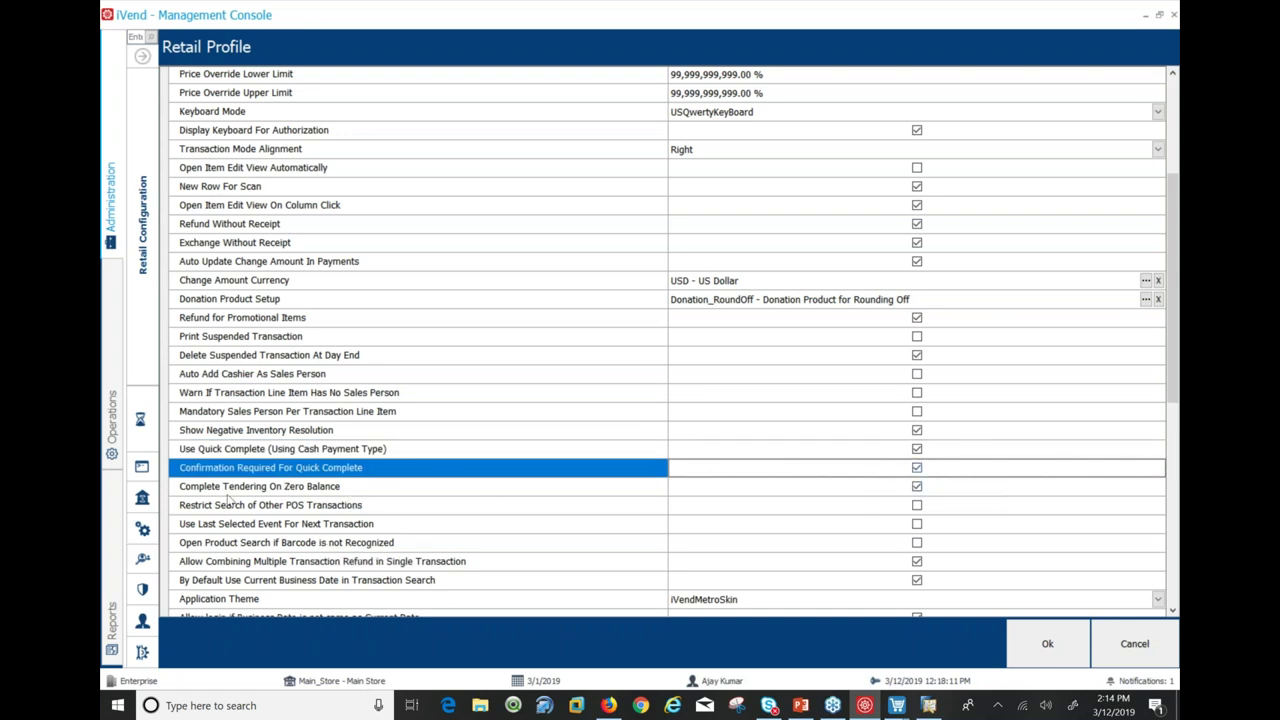
pyautogui.click(308, 487)
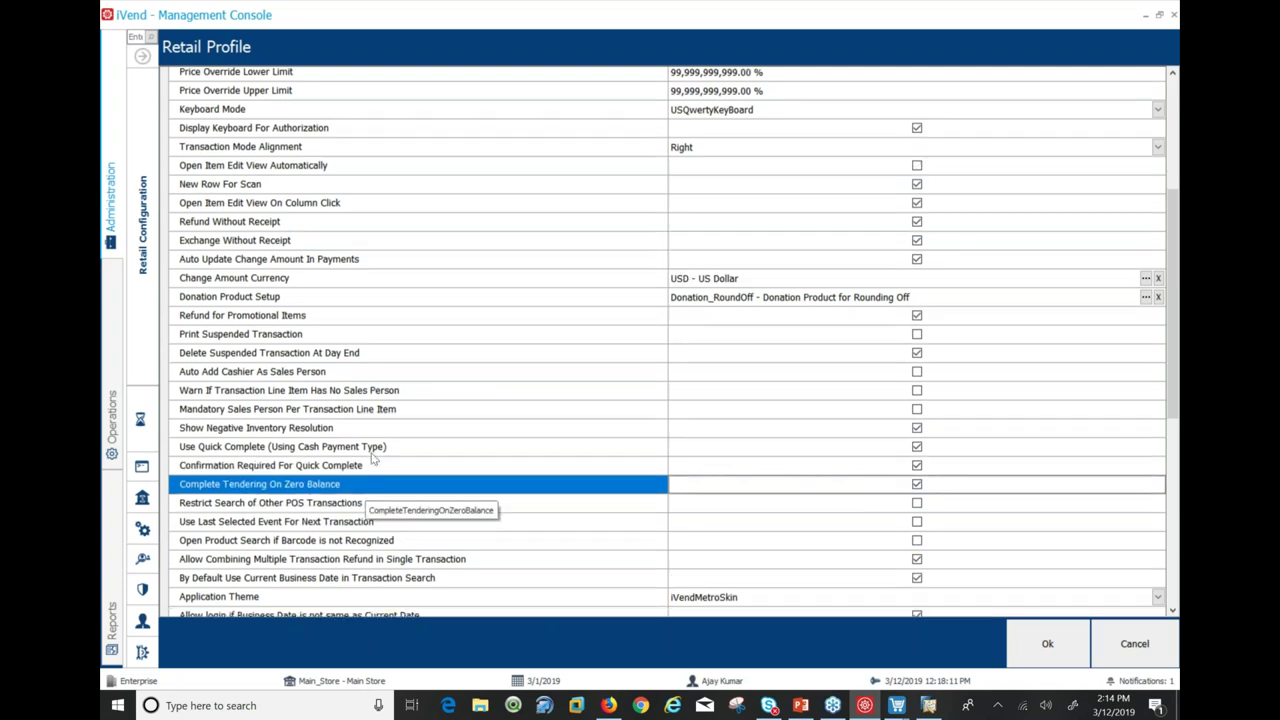
pyautogui.scroll(-4, 372, 456)
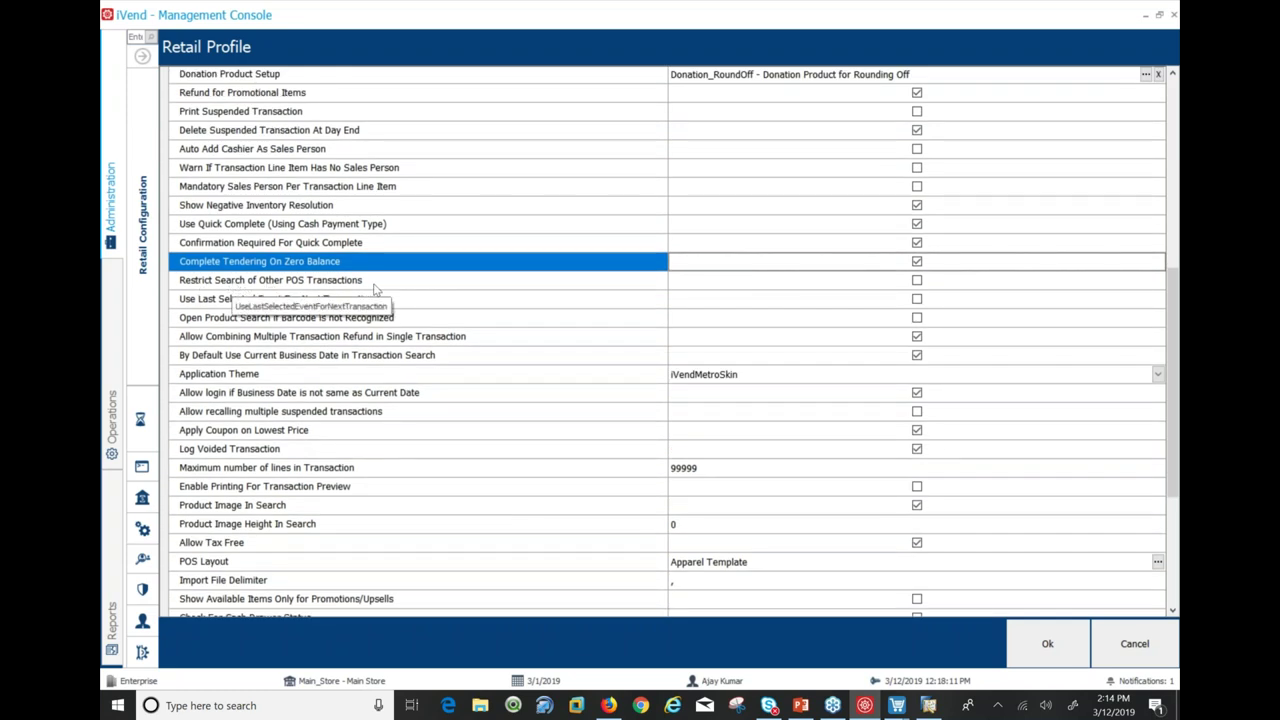
pyautogui.click(407, 283)
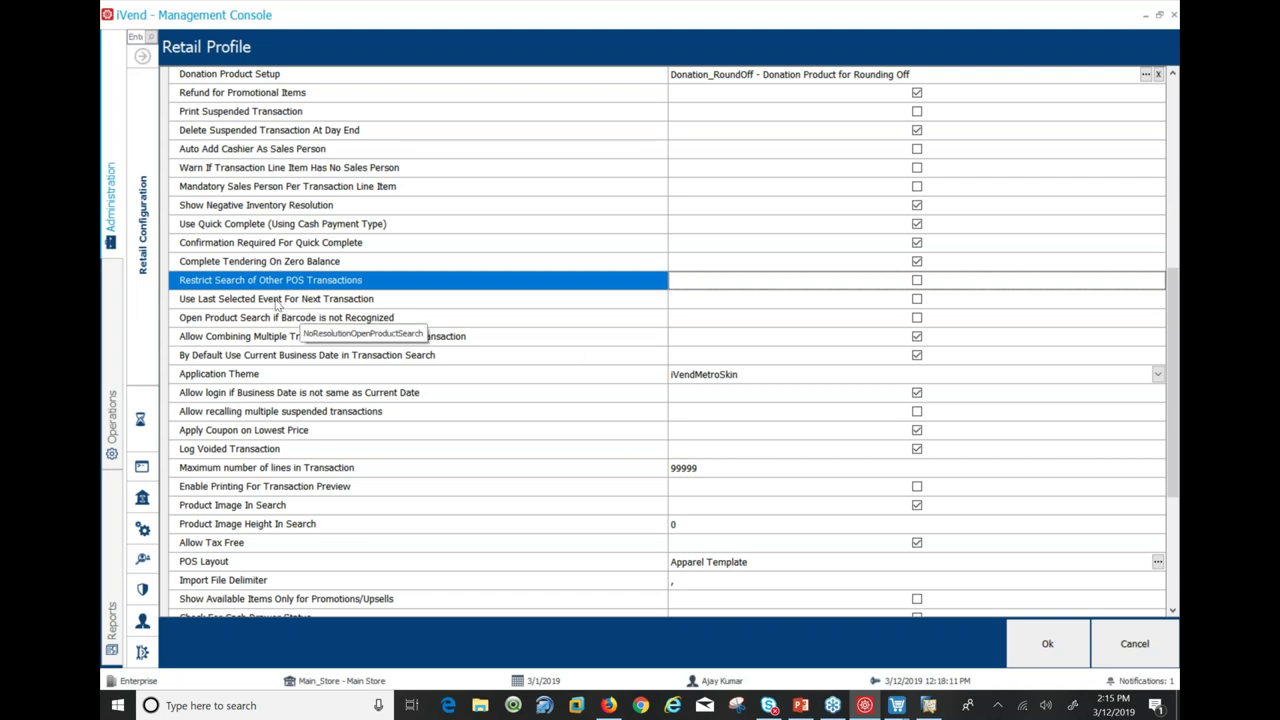
pyautogui.click(331, 298)
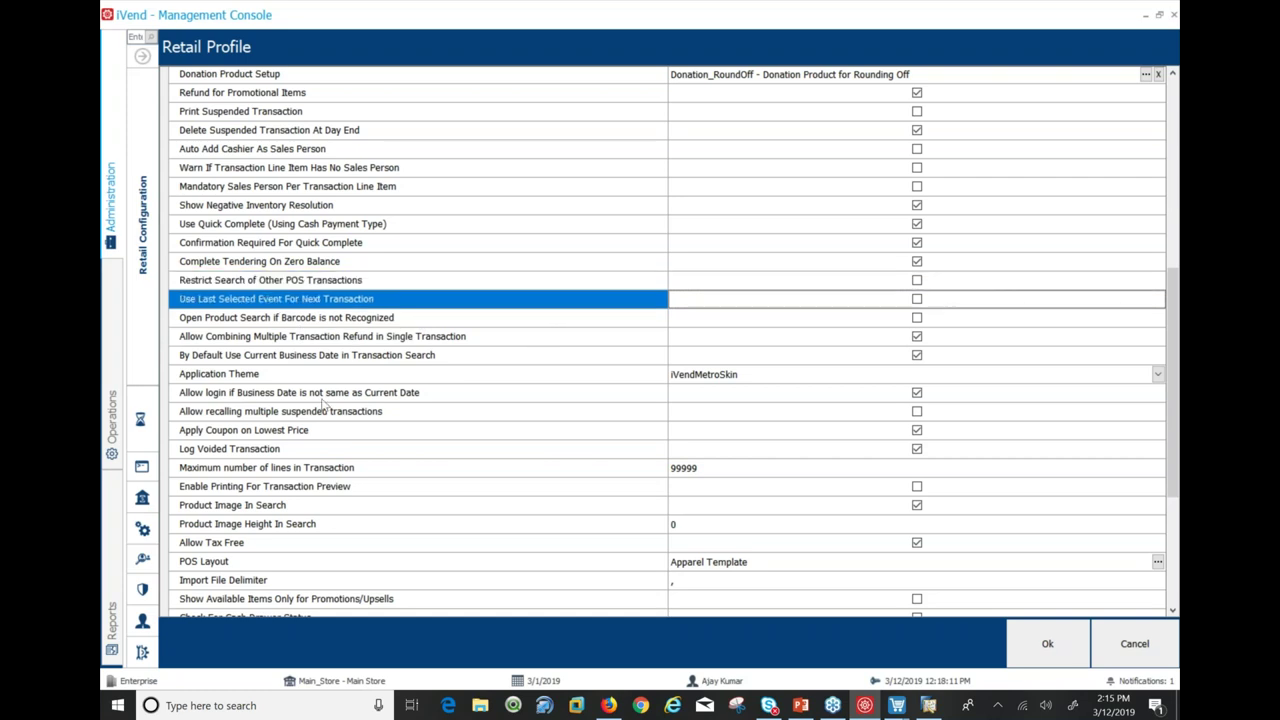
pyautogui.click(436, 321)
pyautogui.click(443, 301)
pyautogui.click(277, 318)
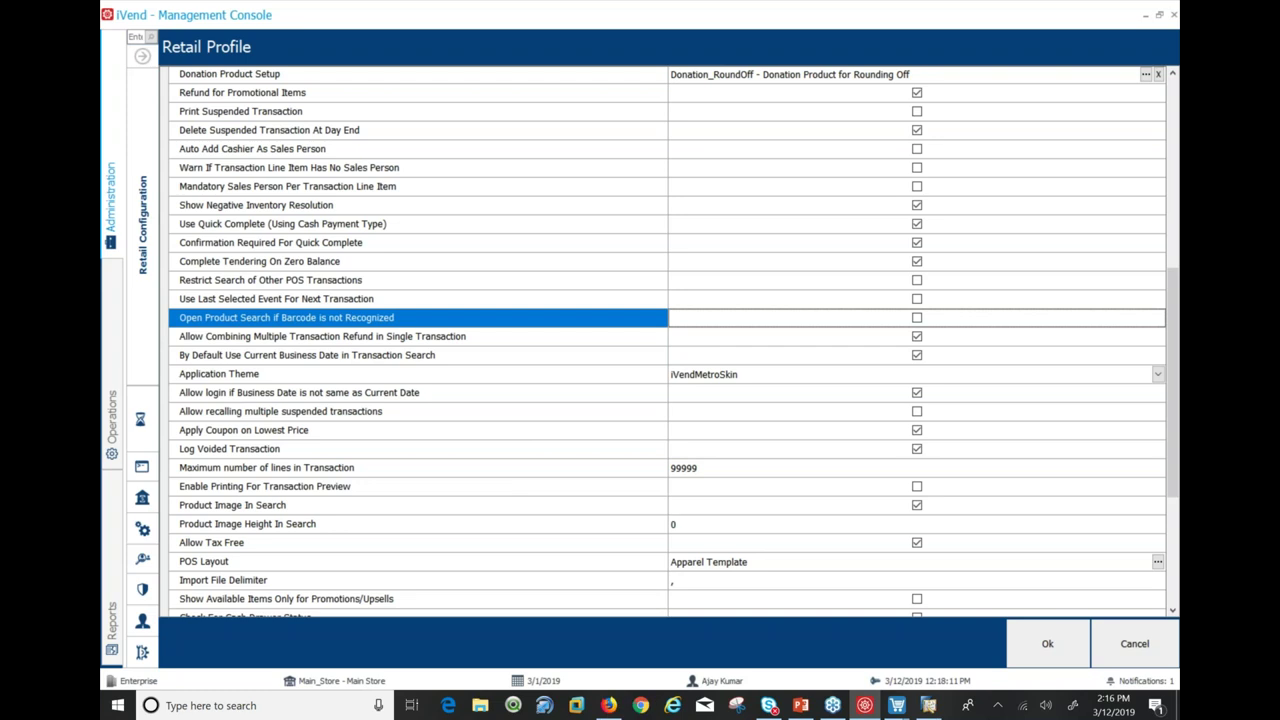
pyautogui.click(896, 705)
pyautogui.click(817, 654)
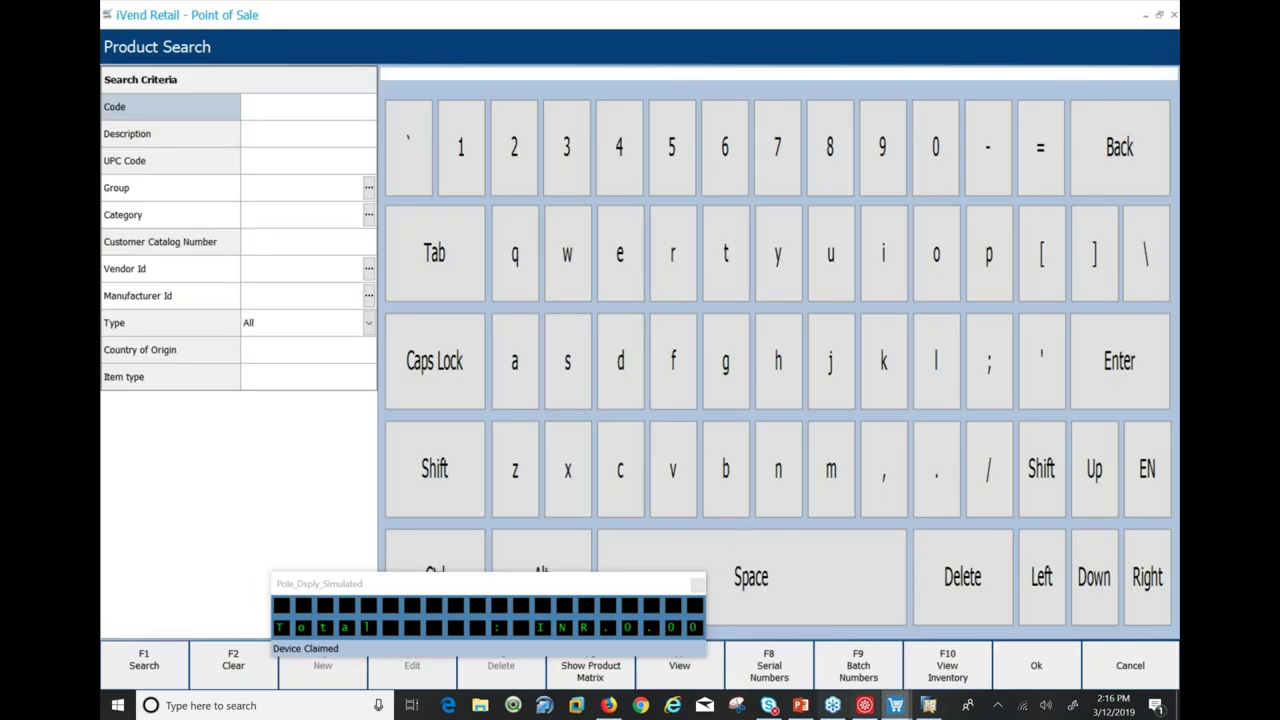
pyautogui.click(1131, 665)
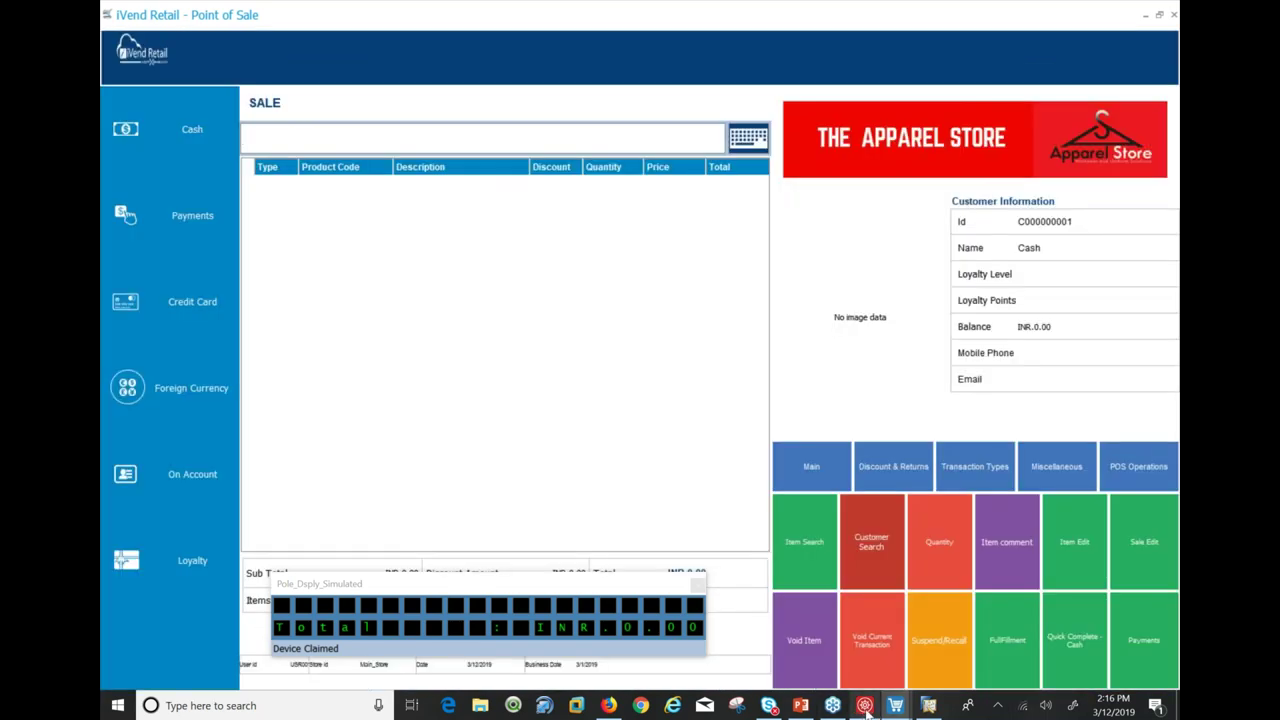
pyautogui.hotkey('alt', 'Tab')
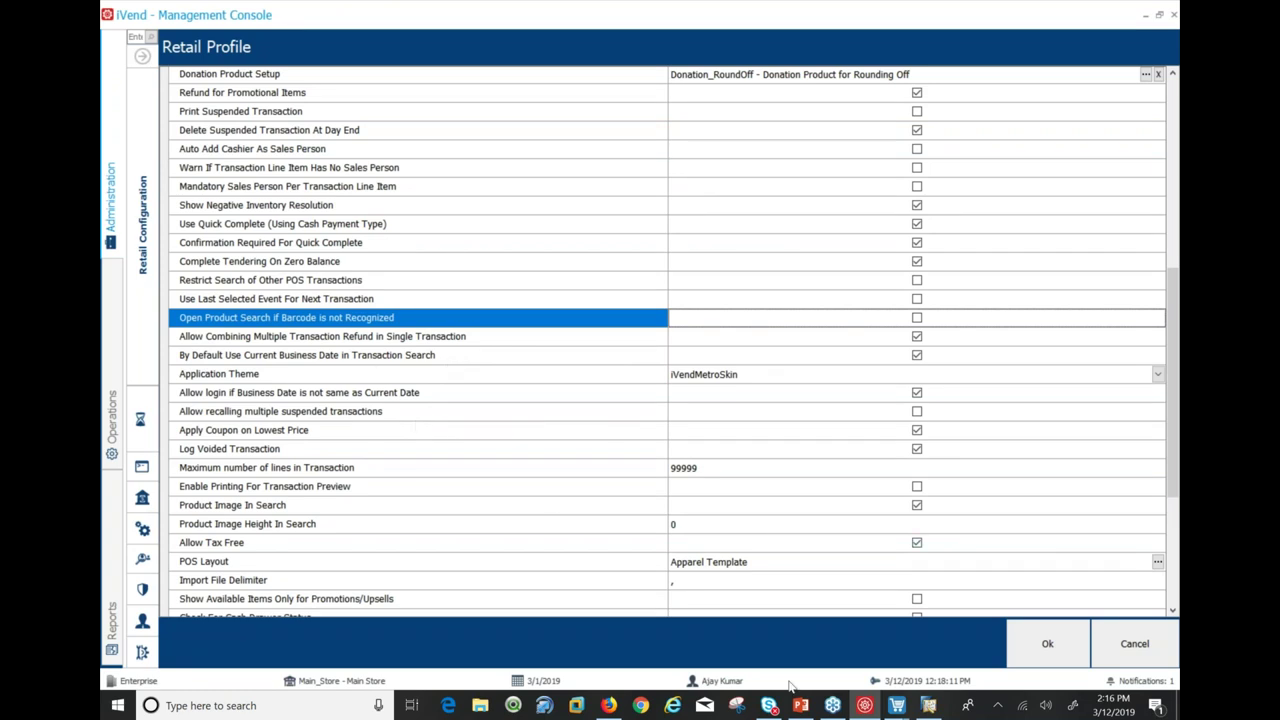
pyautogui.moveTo(896, 705)
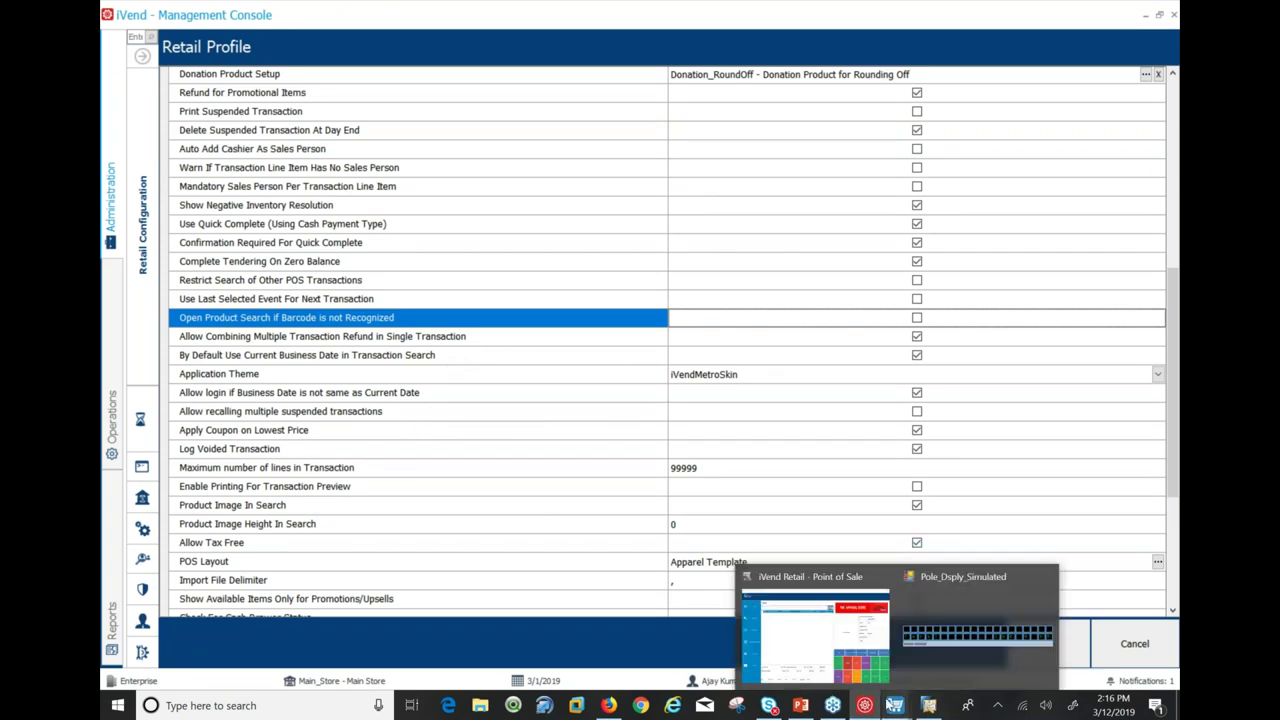
pyautogui.click(812, 625)
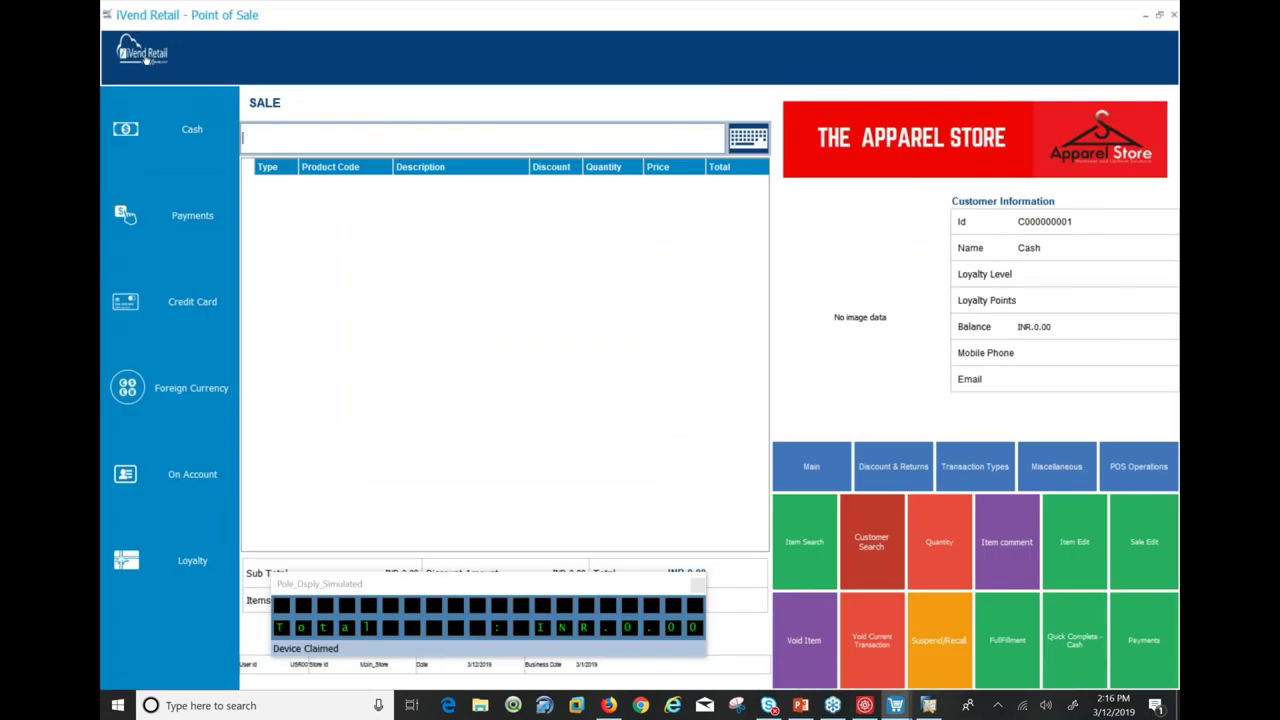
pyautogui.click(147, 60)
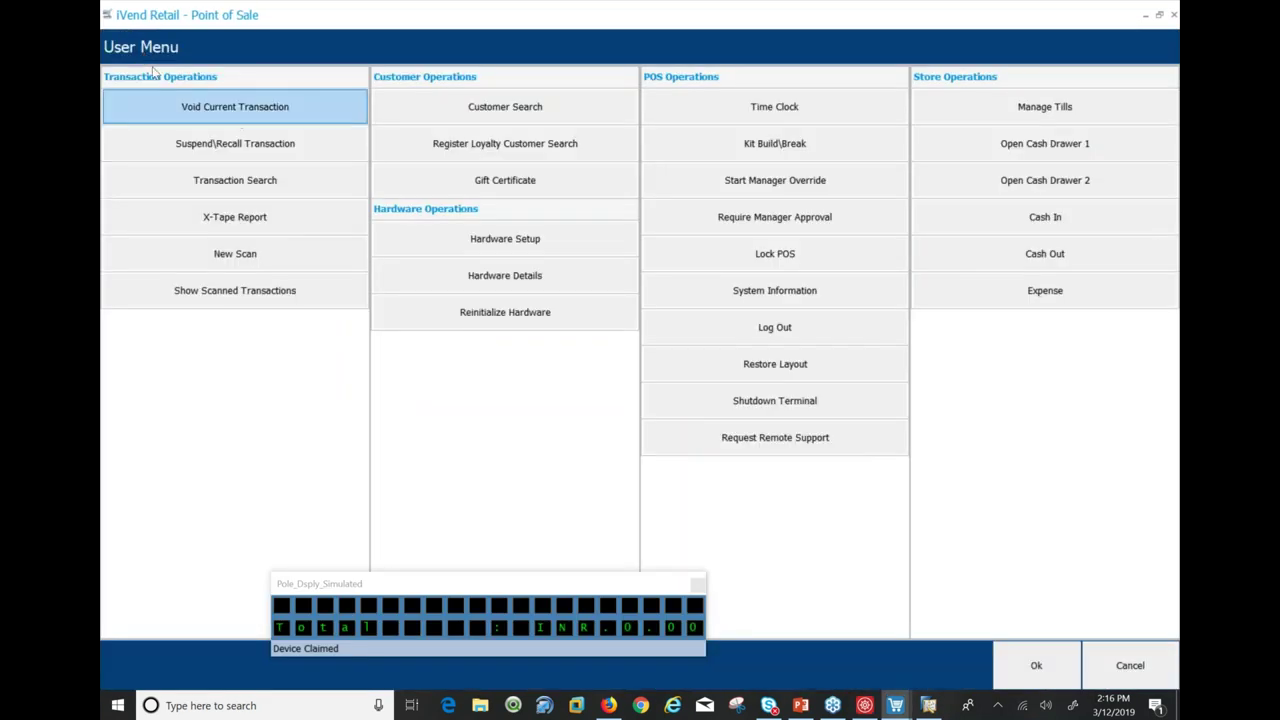
pyautogui.click(222, 180)
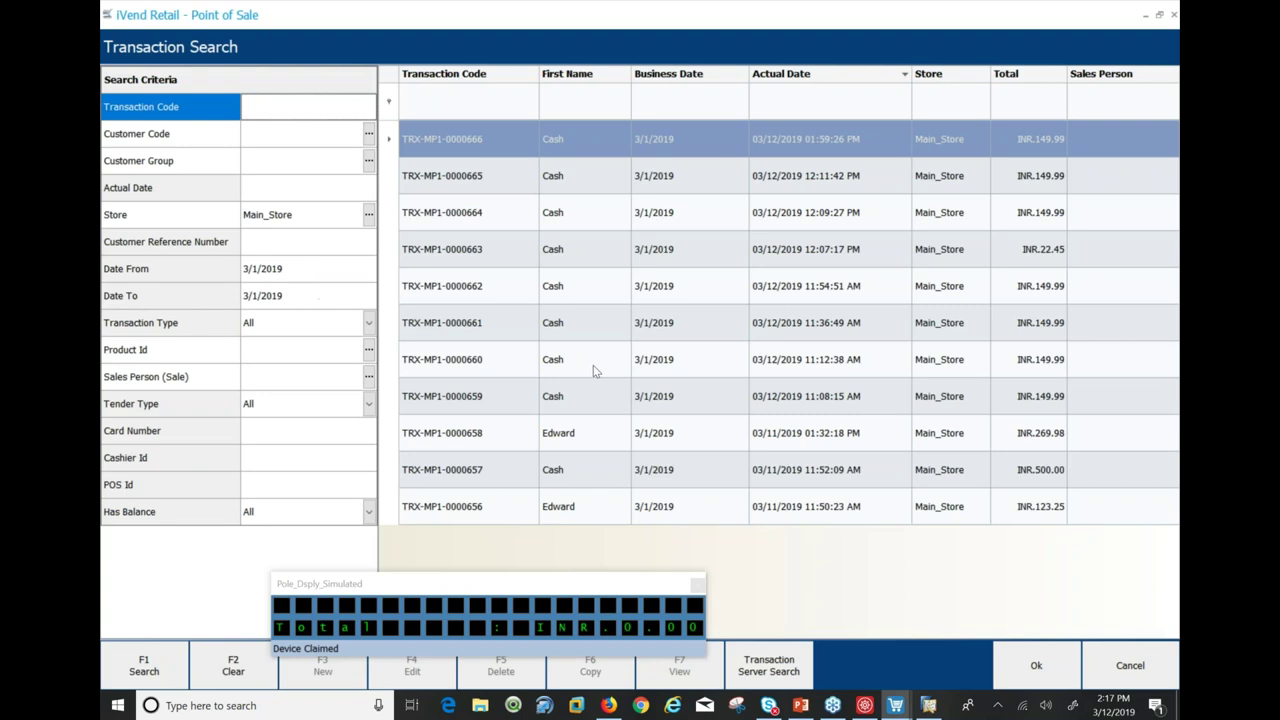
pyautogui.click(1138, 662)
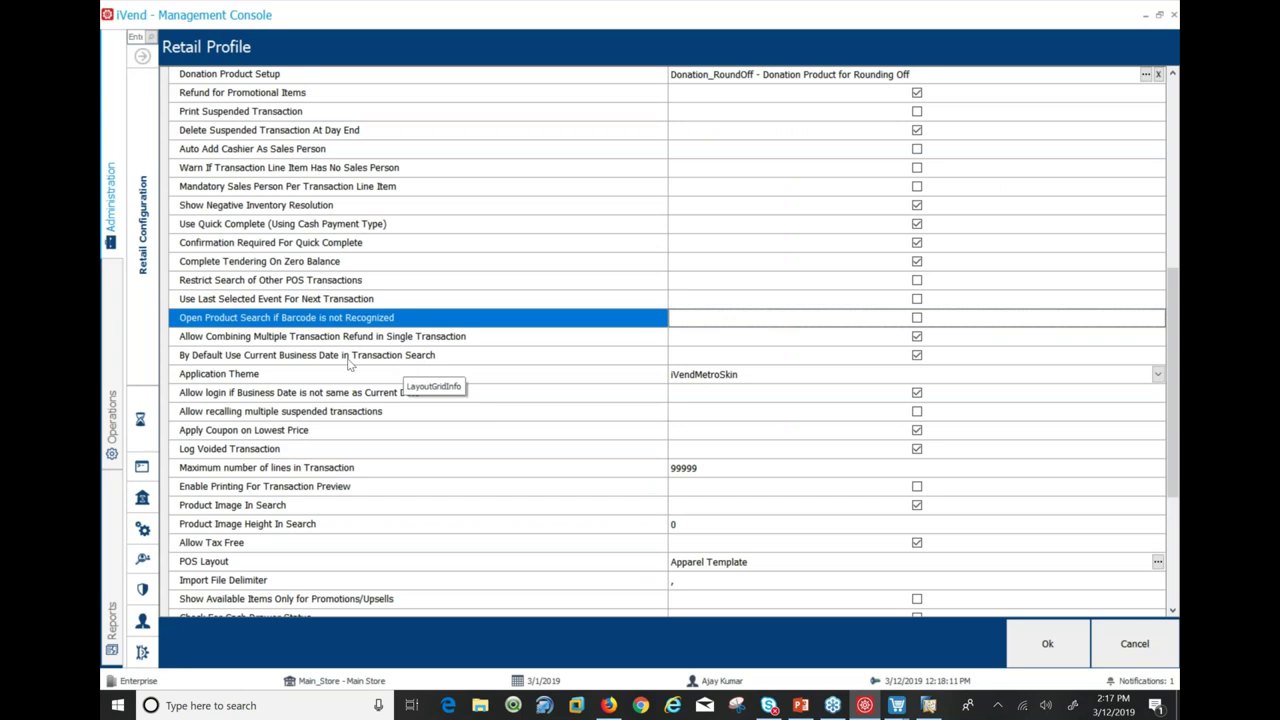
pyautogui.click(238, 376)
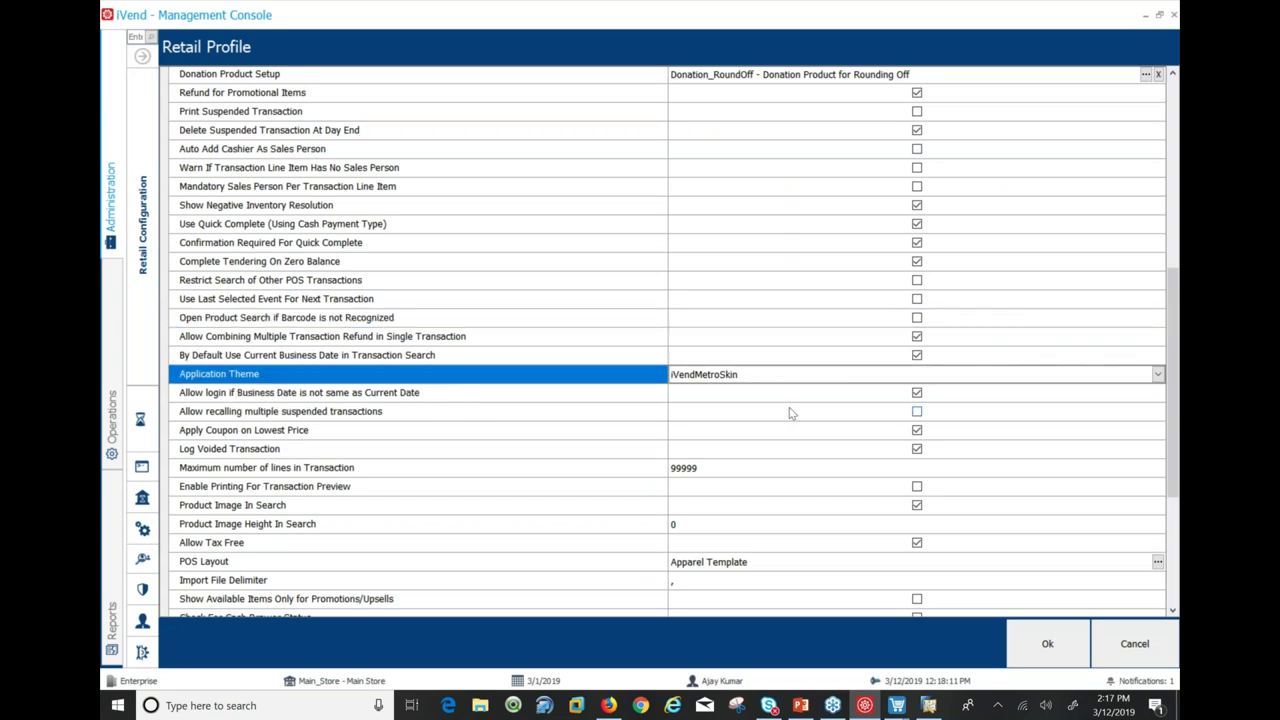
pyautogui.click(1157, 374)
pyautogui.scroll(5, 906, 400)
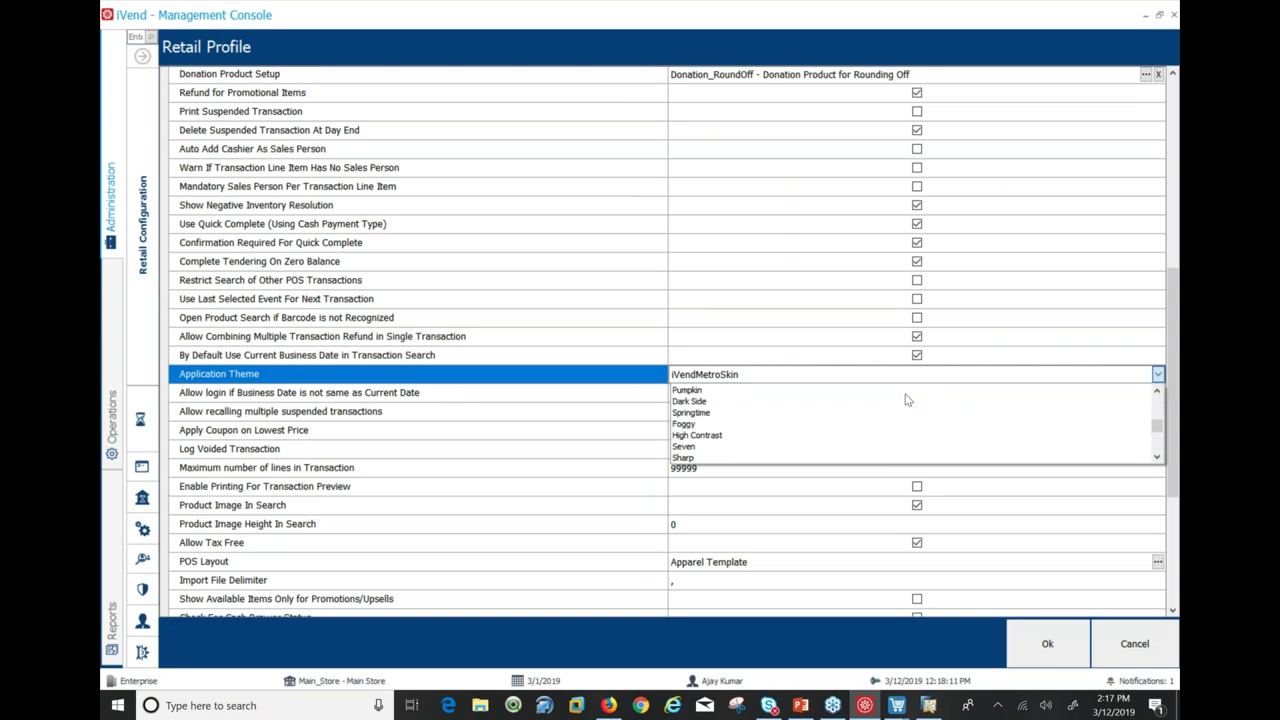
pyautogui.scroll(-5, 906, 400)
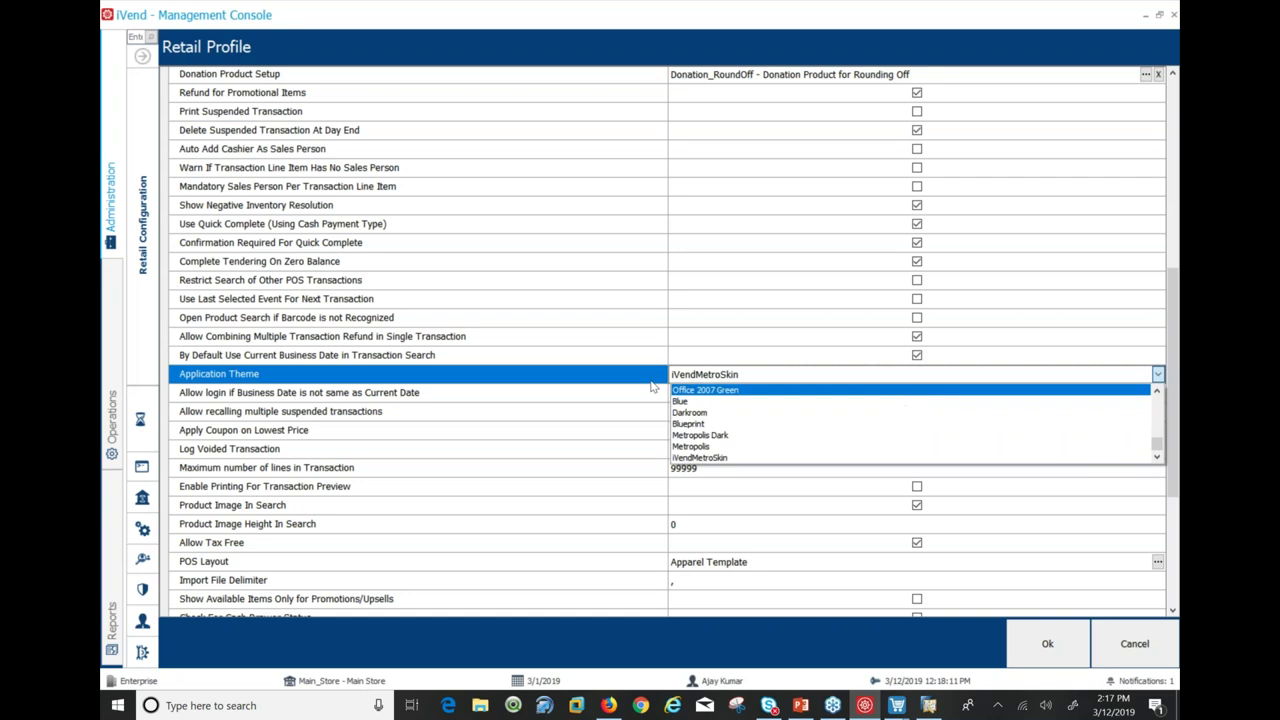
pyautogui.click(350, 394)
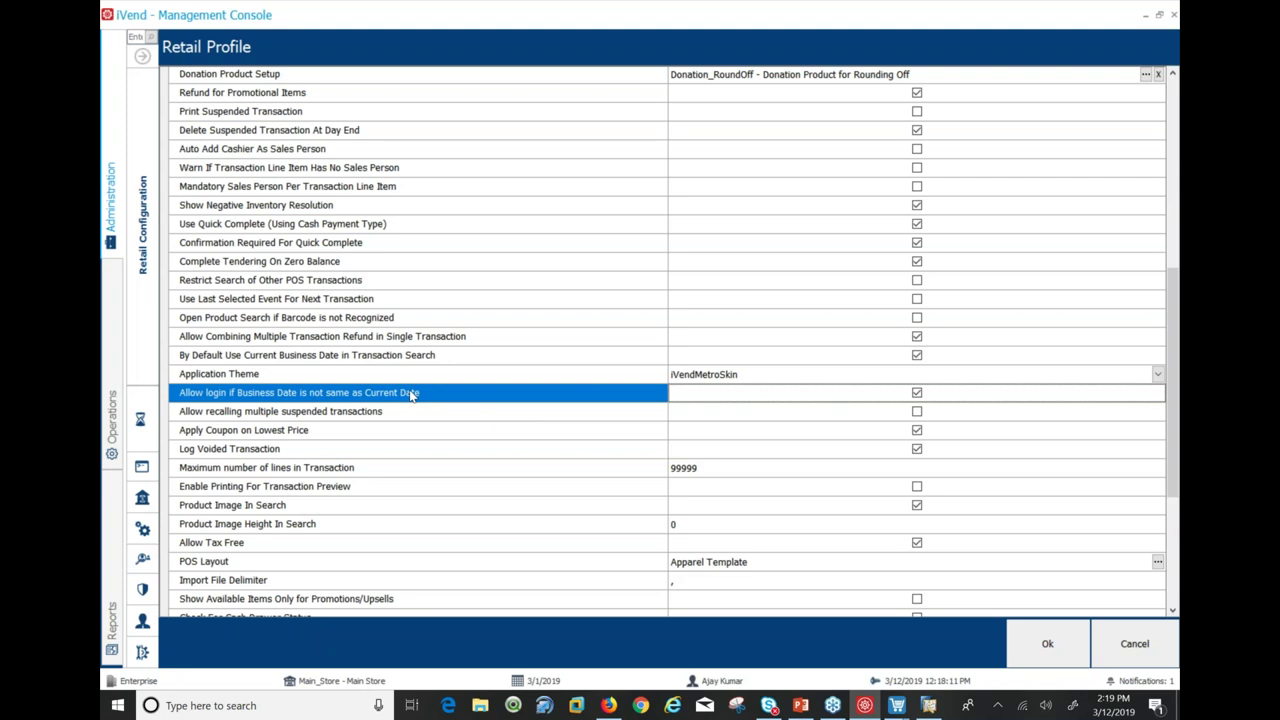
pyautogui.click(372, 415)
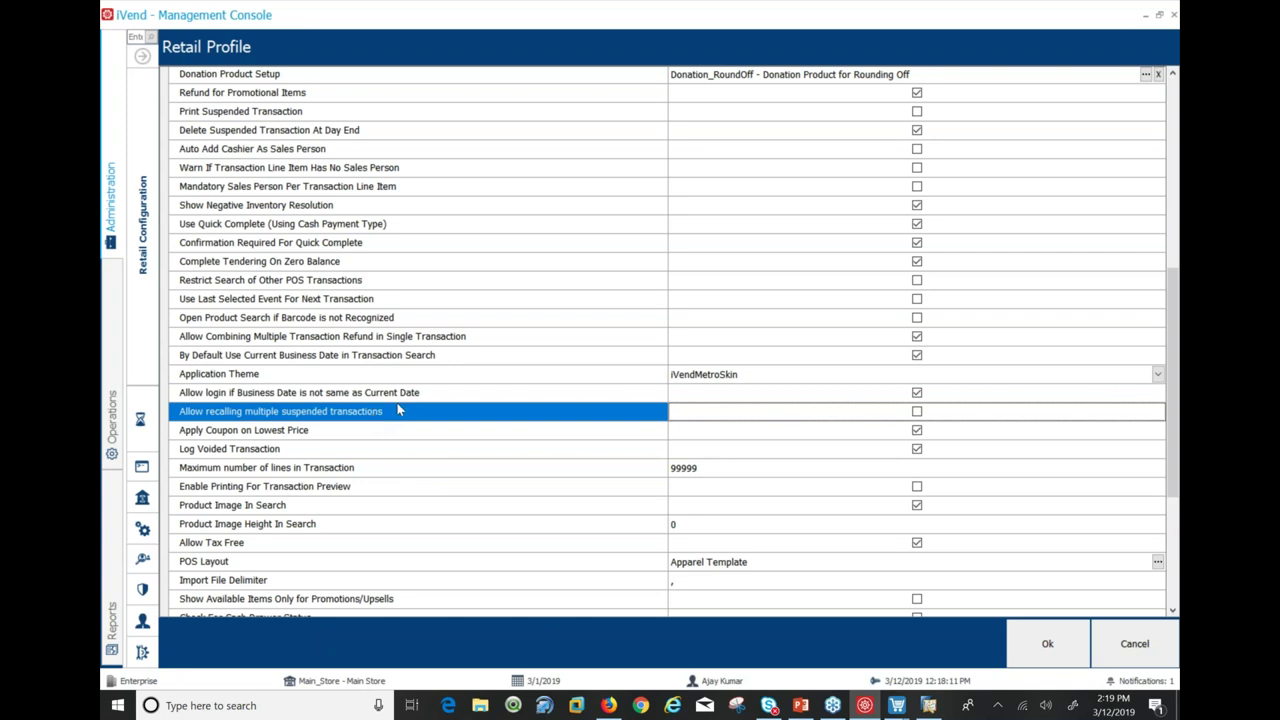
pyautogui.click(416, 396)
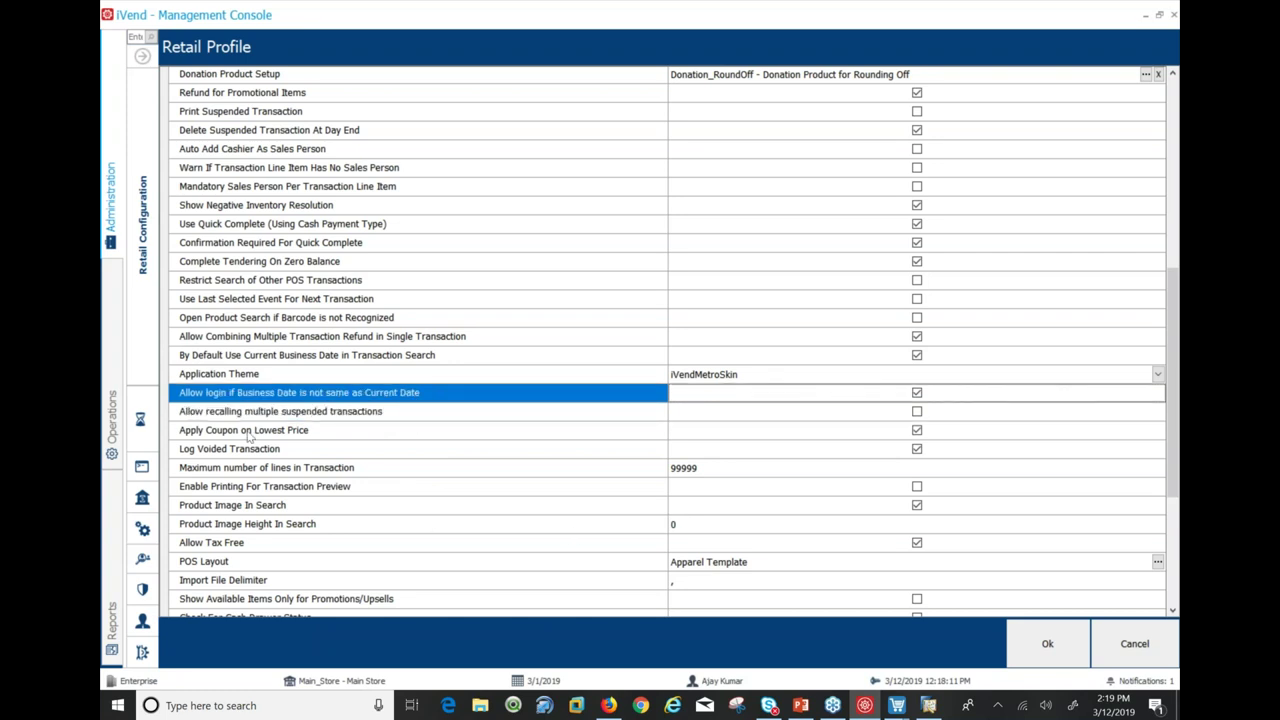
pyautogui.click(296, 414)
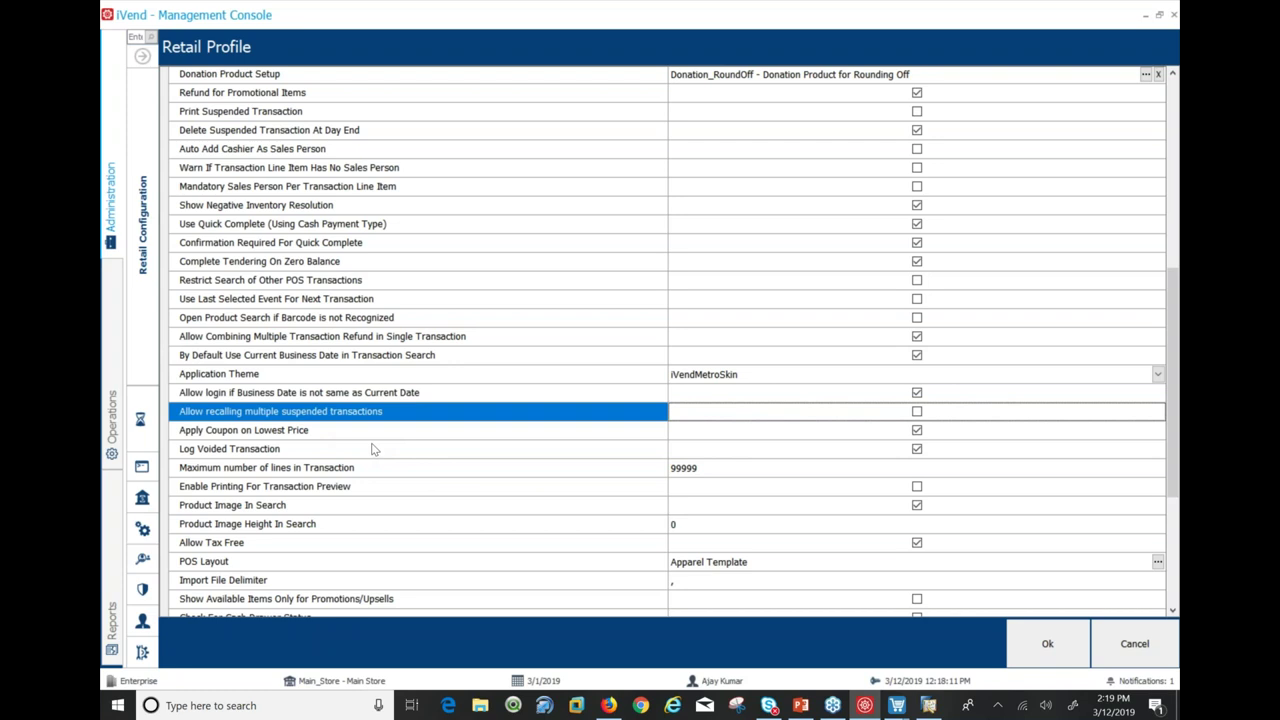
pyautogui.scroll(-5, 372, 449)
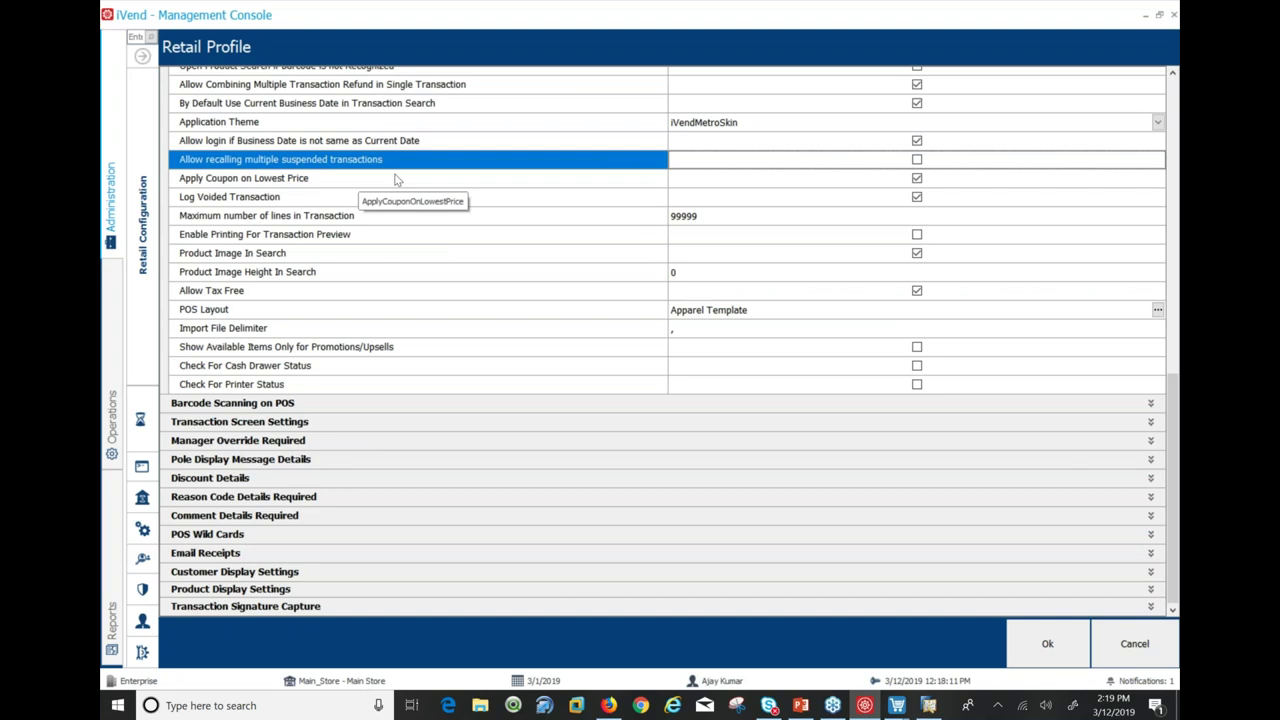
pyautogui.click(339, 184)
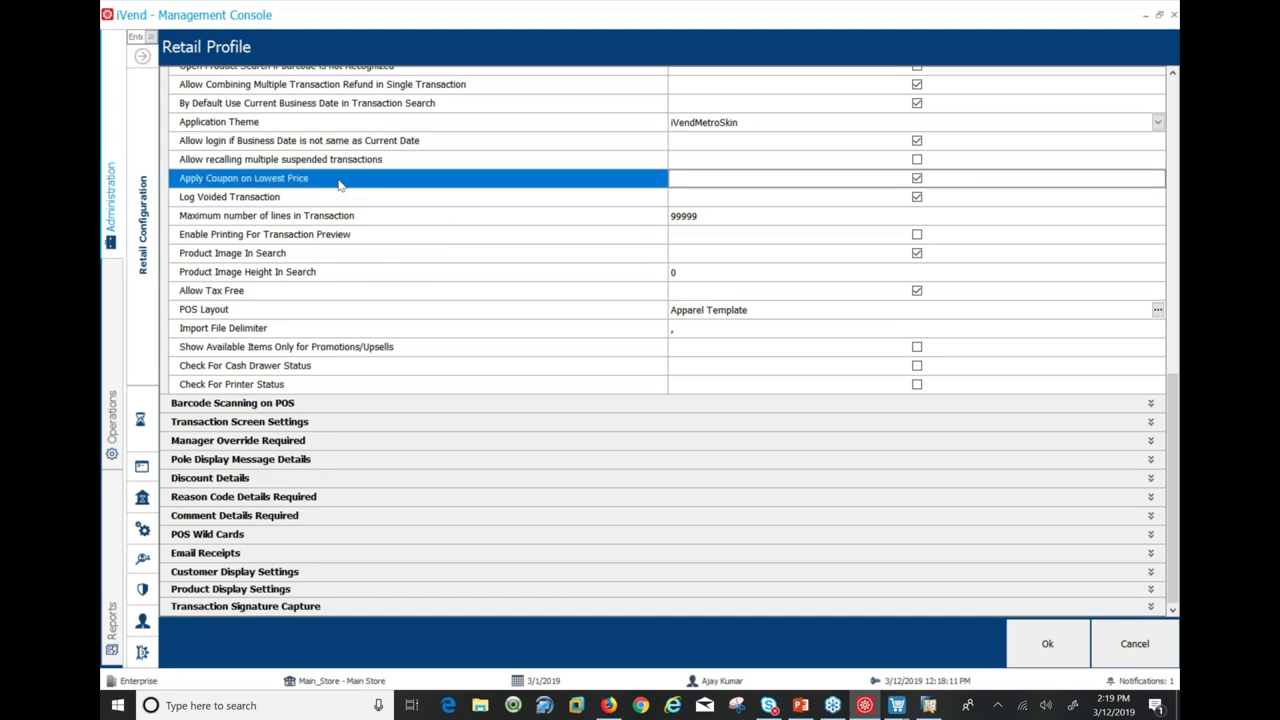
pyautogui.click(340, 200)
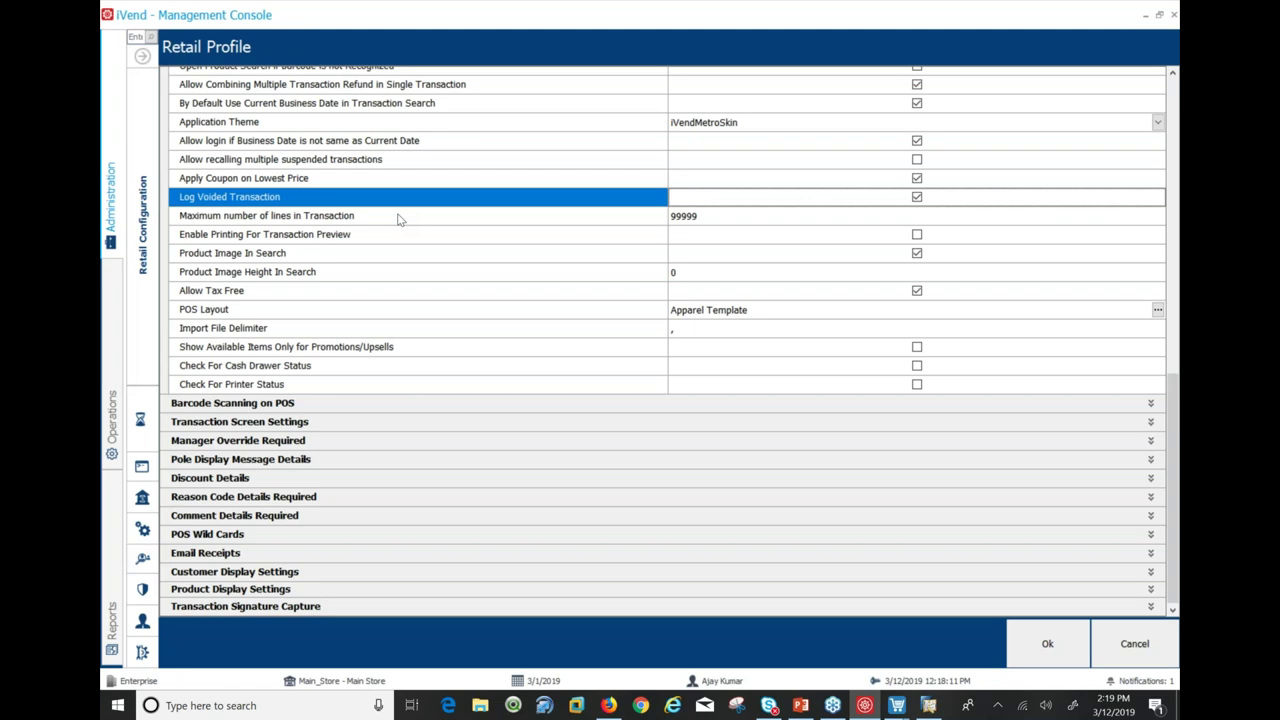
pyautogui.click(323, 225)
pyautogui.click(285, 198)
# - Review the transaction-line, preview printing, product image and tax-free settings, then browse POS Layout templates
pyautogui.click(331, 218)
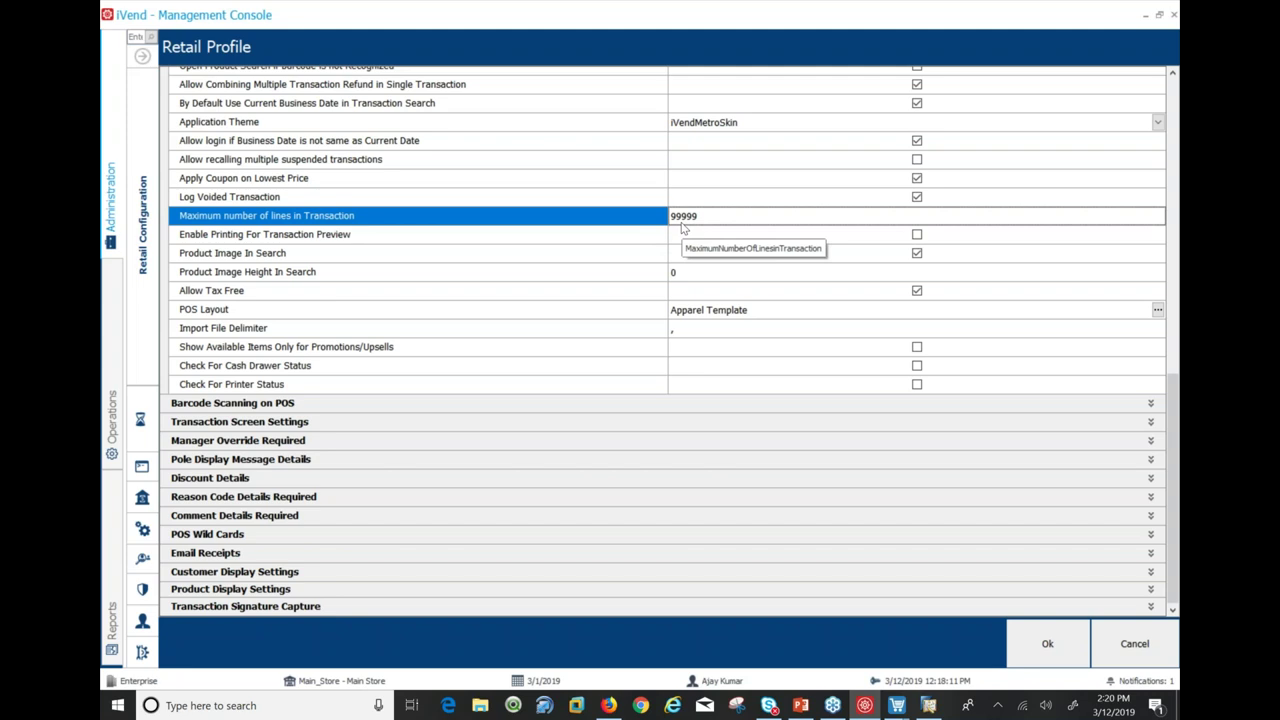
pyautogui.click(319, 240)
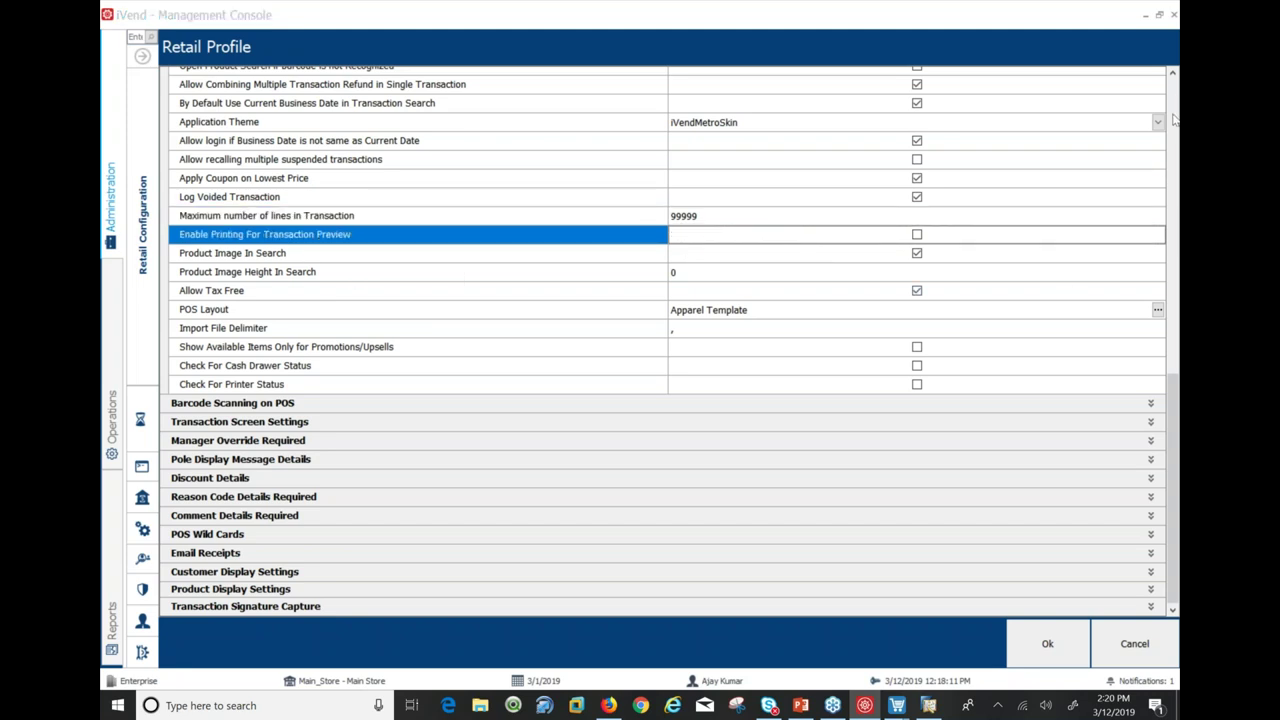
pyautogui.click(254, 255)
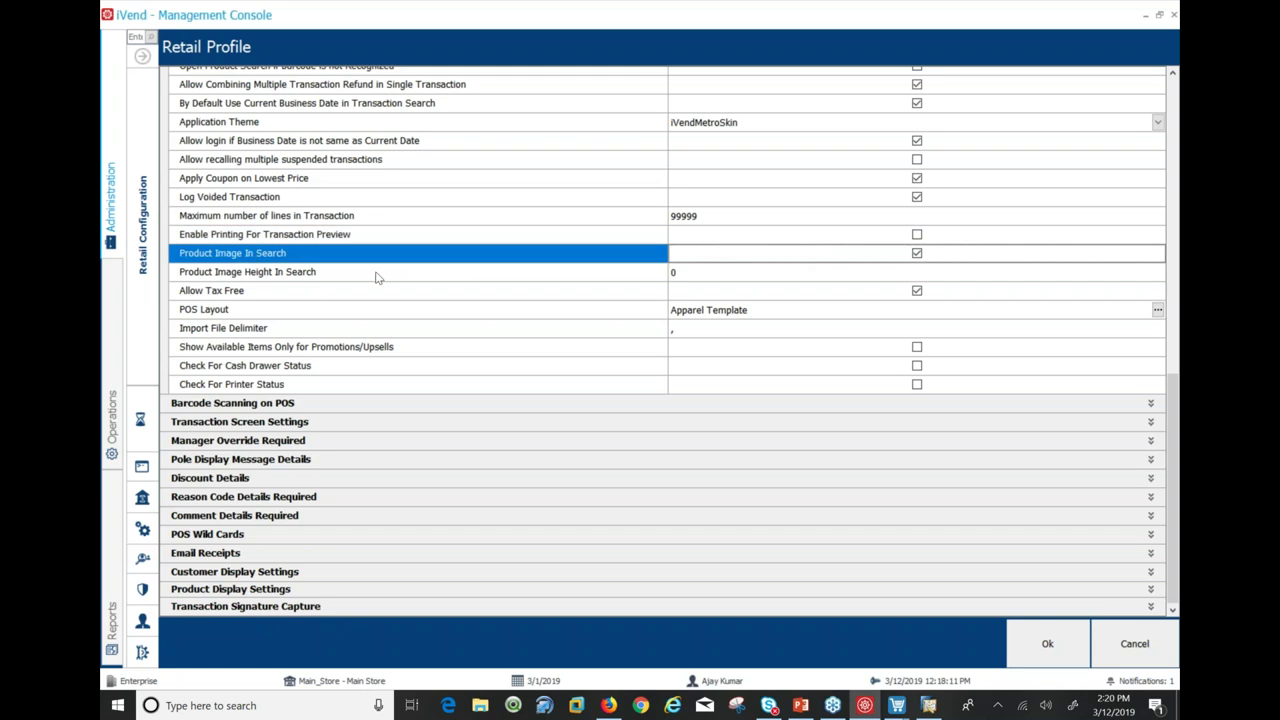
pyautogui.click(272, 274)
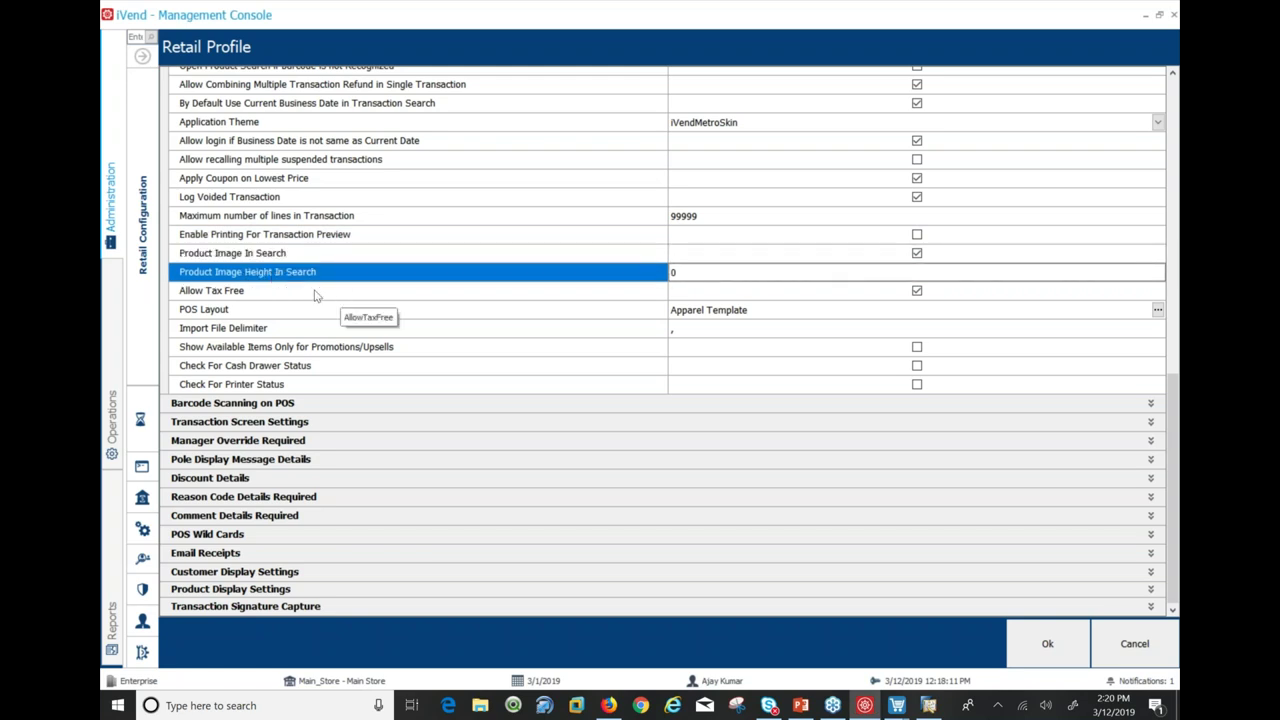
pyautogui.click(257, 293)
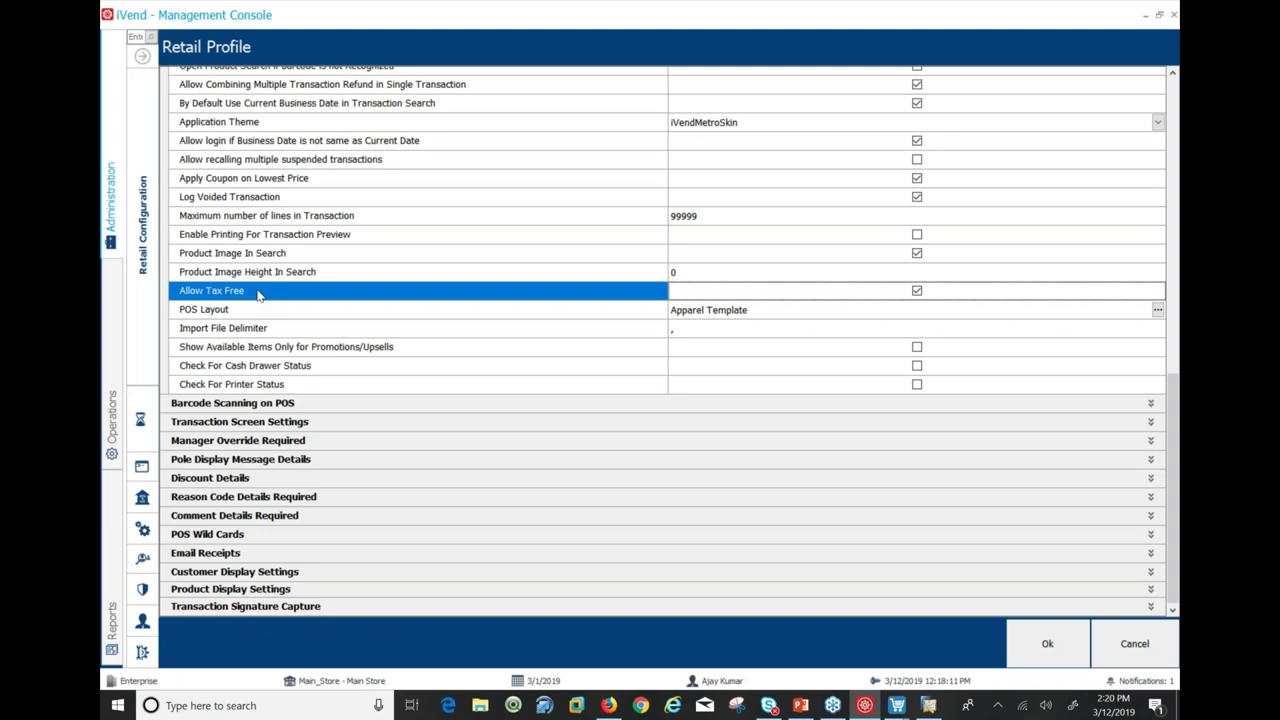
pyautogui.click(261, 315)
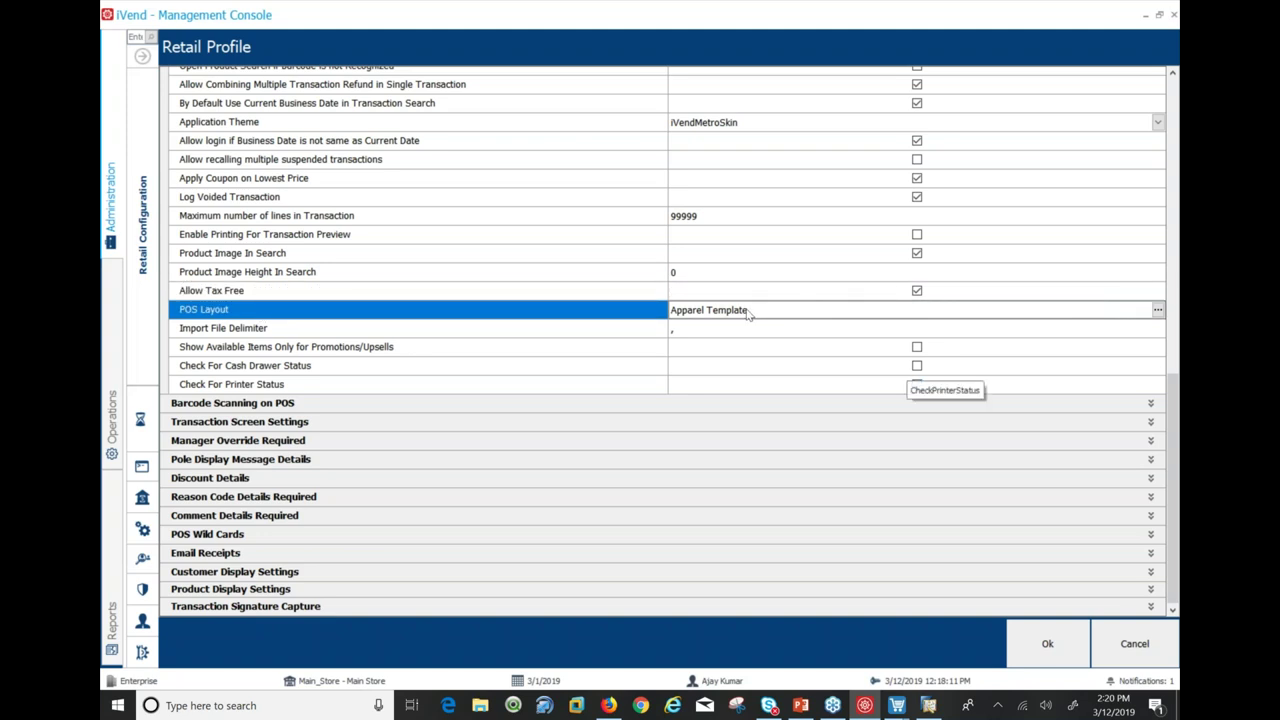
pyautogui.click(1158, 311)
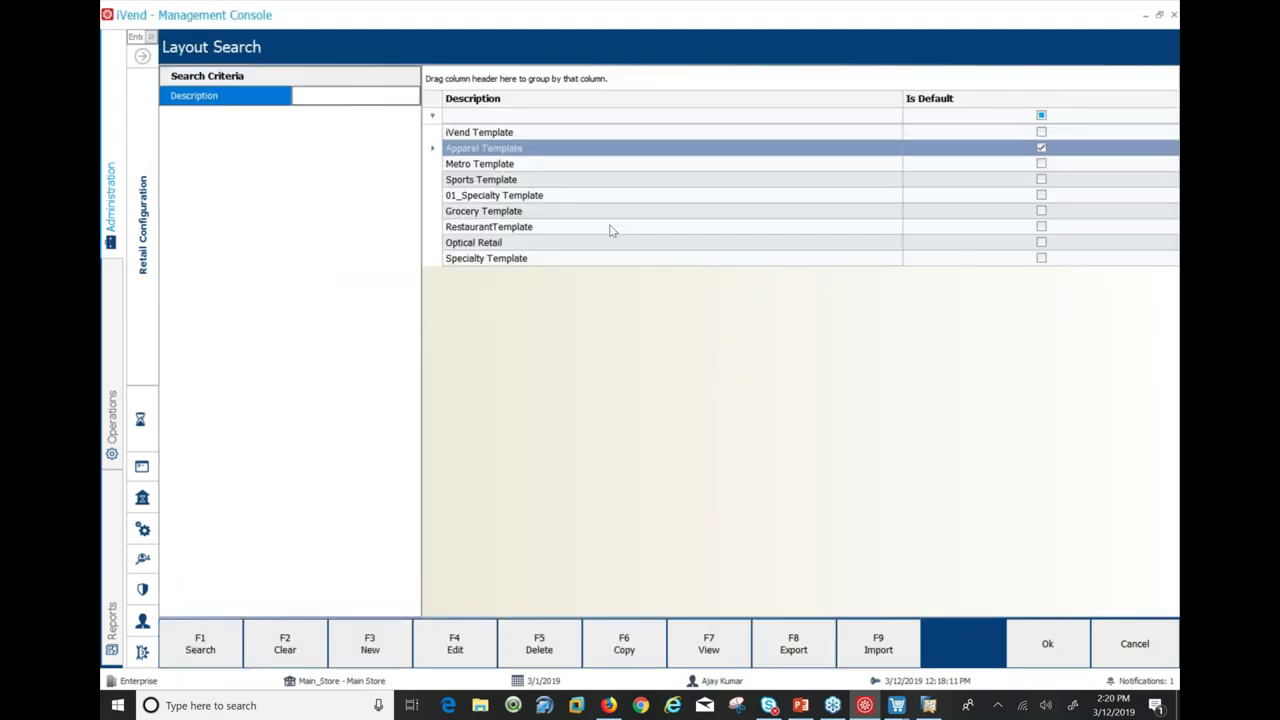
# - Select Grocery Template in Layout Search and open it for editing
pyautogui.click(482, 151)
pyautogui.click(518, 166)
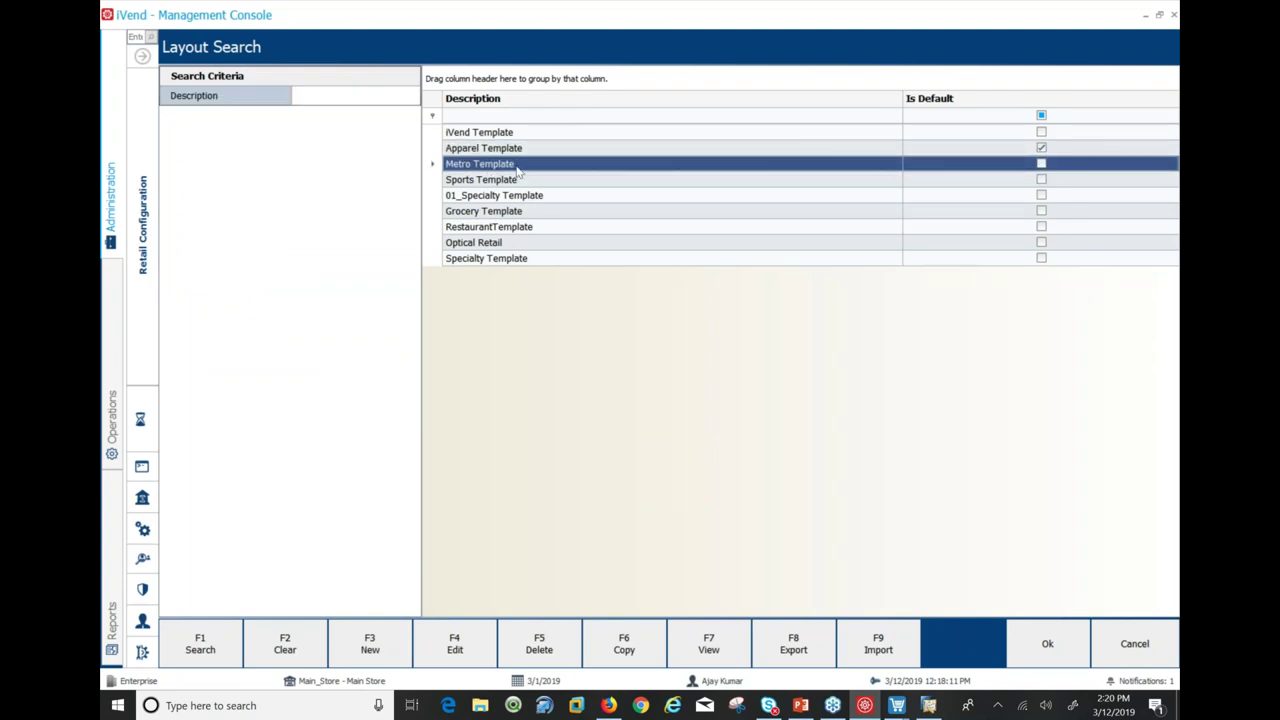
pyautogui.click(495, 215)
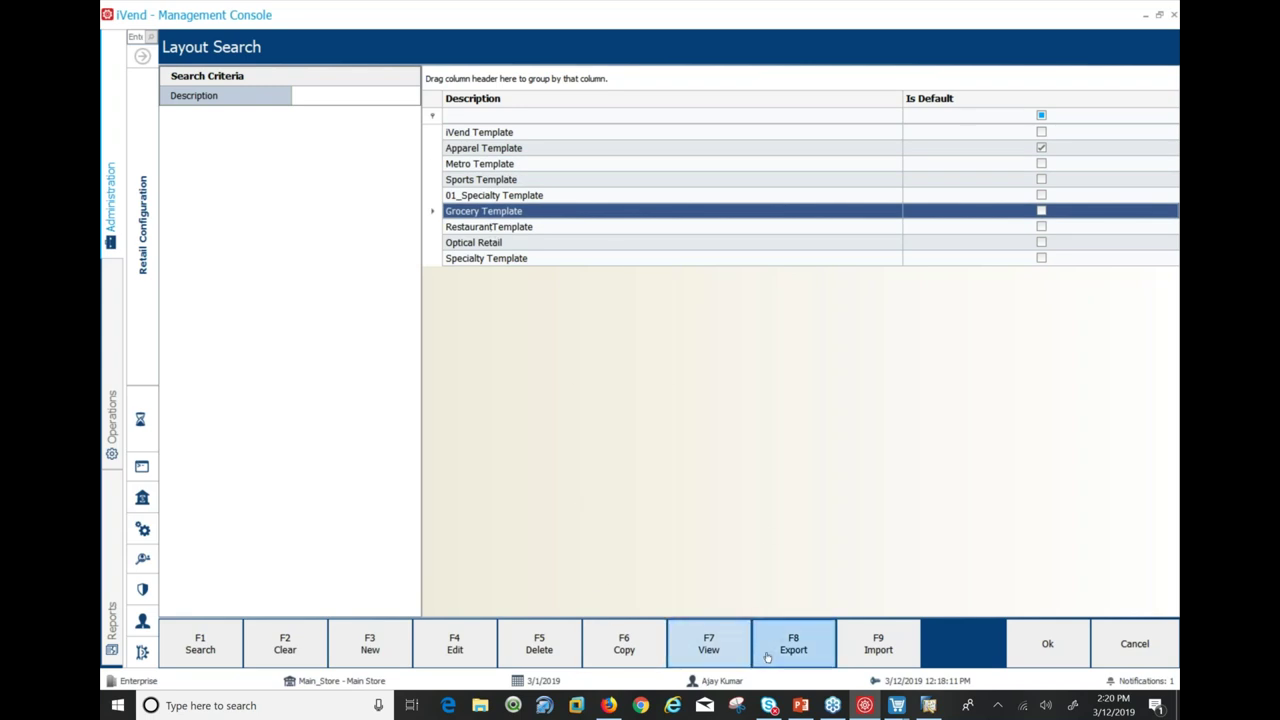
pyautogui.click(463, 656)
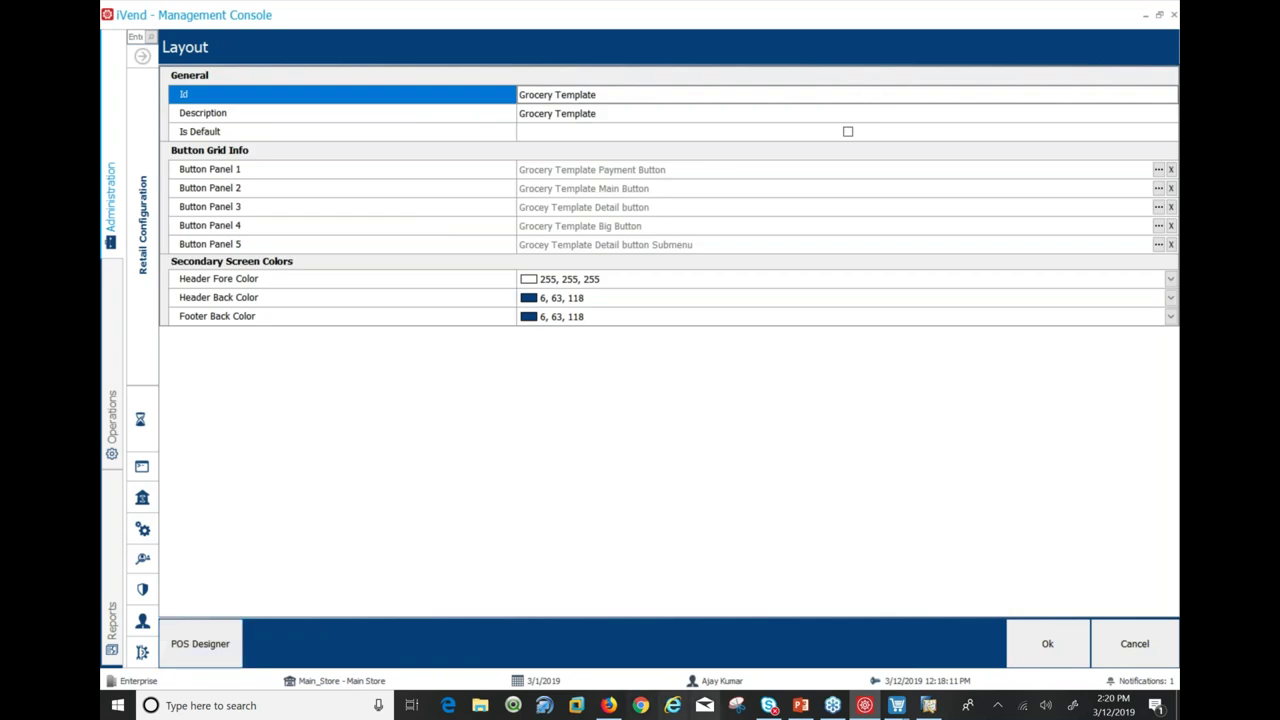
# - Check the Point of Sale window showing the Apparel Store layout, then return to the Console
pyautogui.moveTo(895, 707)
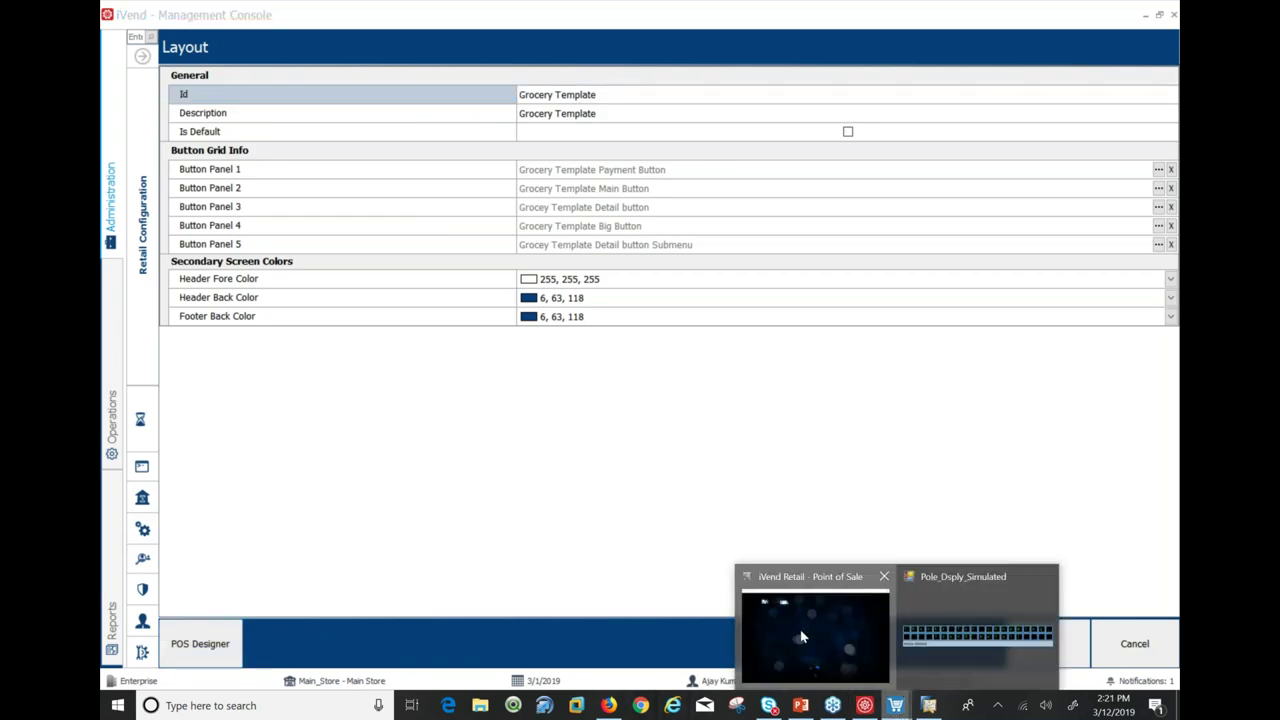
pyautogui.click(814, 625)
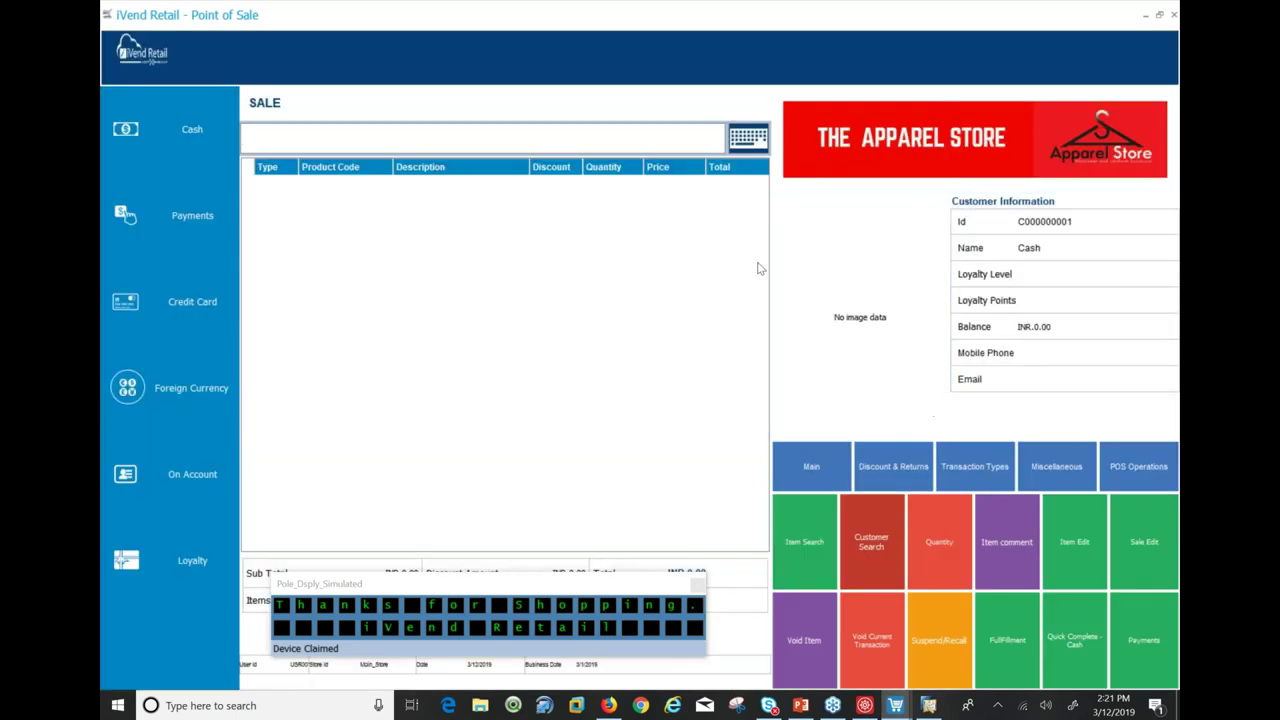
pyautogui.click(866, 706)
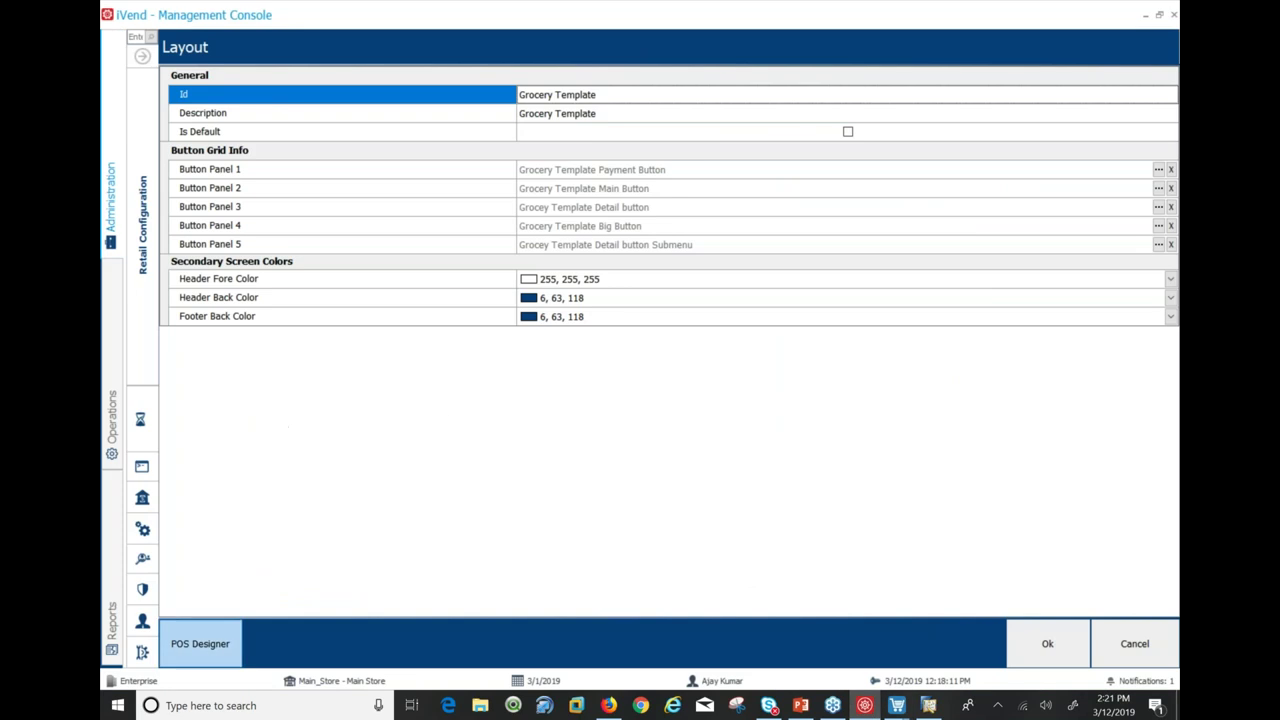
# - Open Grocery Template in POS Designer and view its Main, Discounts and Transaction Modes buttons
pyautogui.click(200, 643)
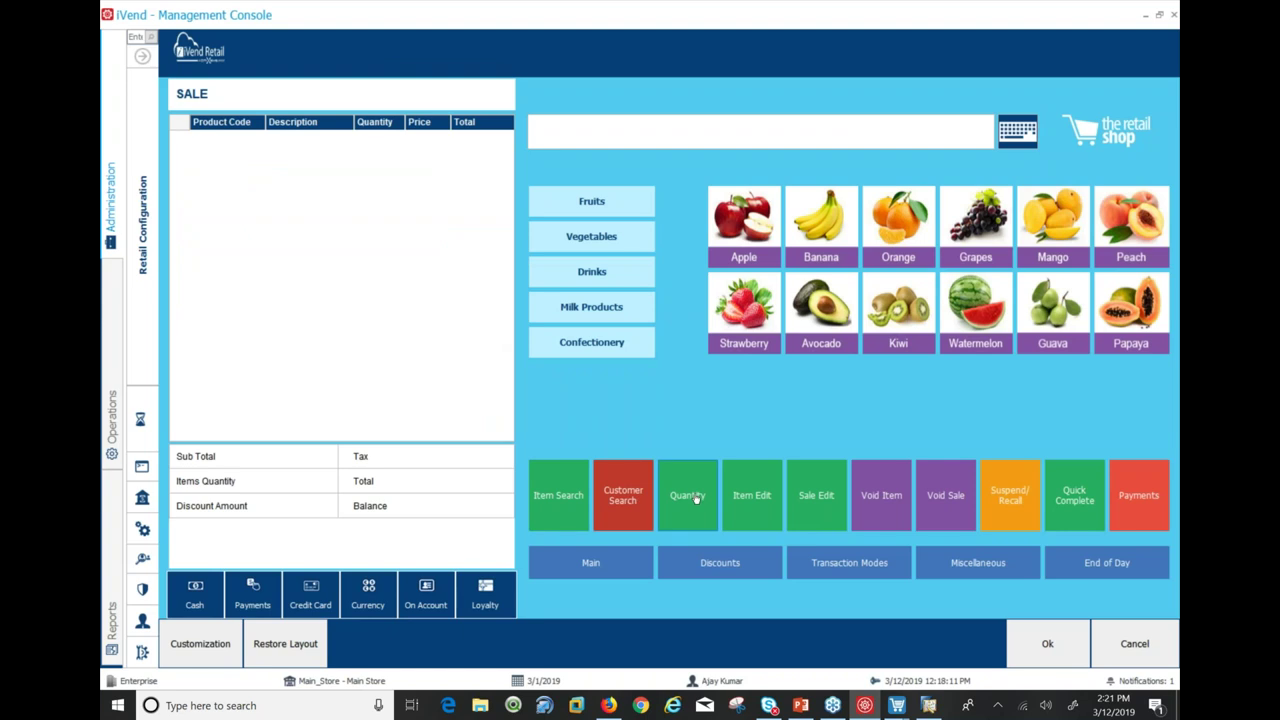
pyautogui.click(586, 563)
pyautogui.click(715, 564)
pyautogui.click(845, 575)
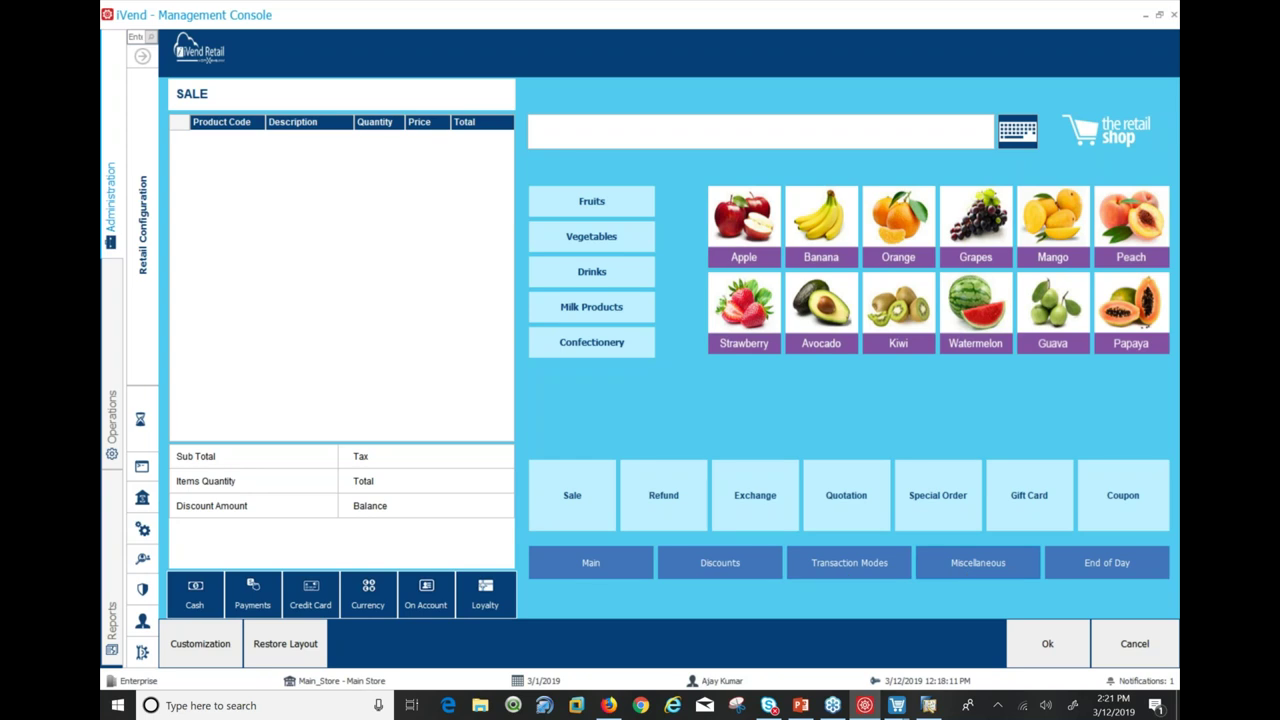
pyautogui.click(626, 565)
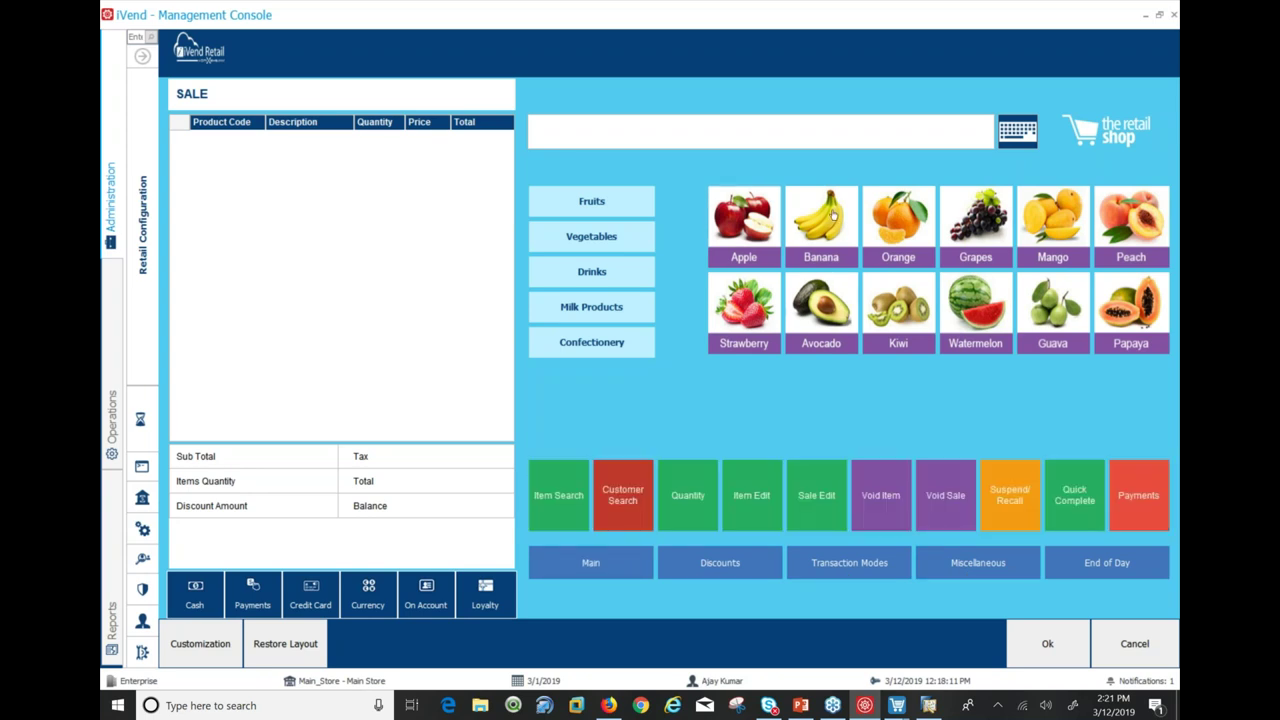
# - Browse the Vegetables, Drinks, Milk Products, Confectionery and Fruits product tiles
pyautogui.click(583, 238)
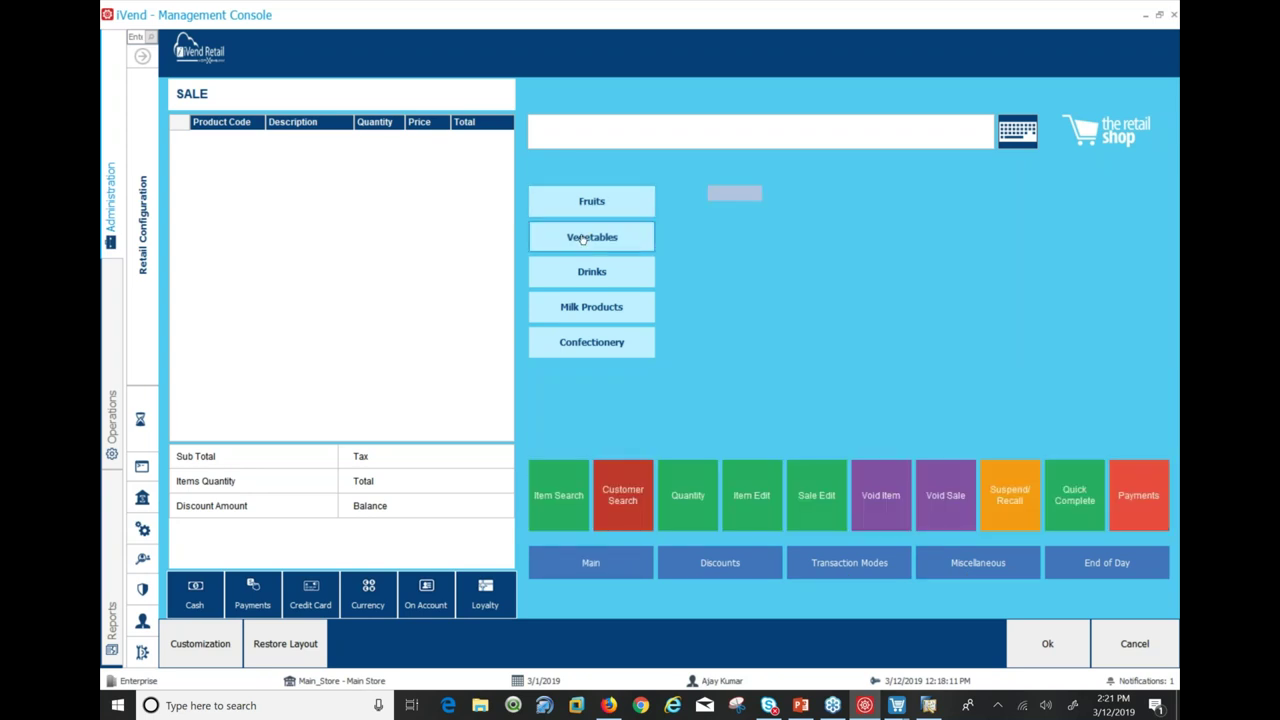
pyautogui.click(601, 271)
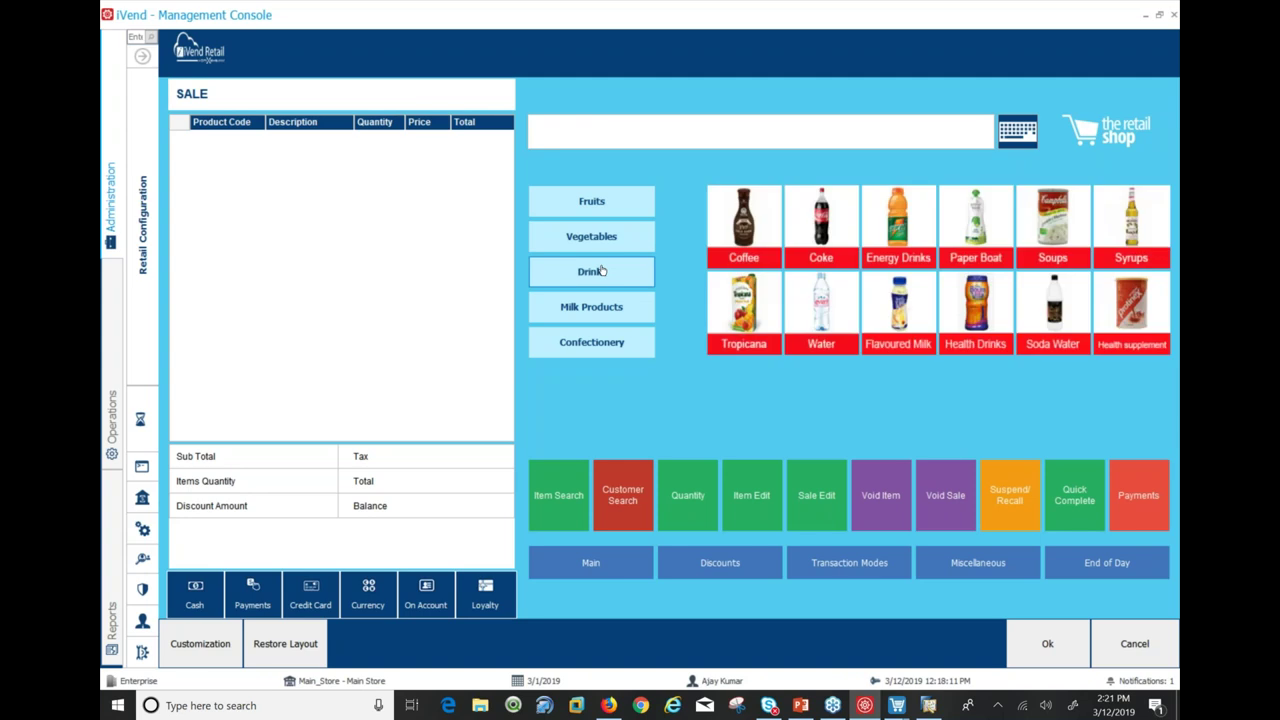
pyautogui.click(590, 309)
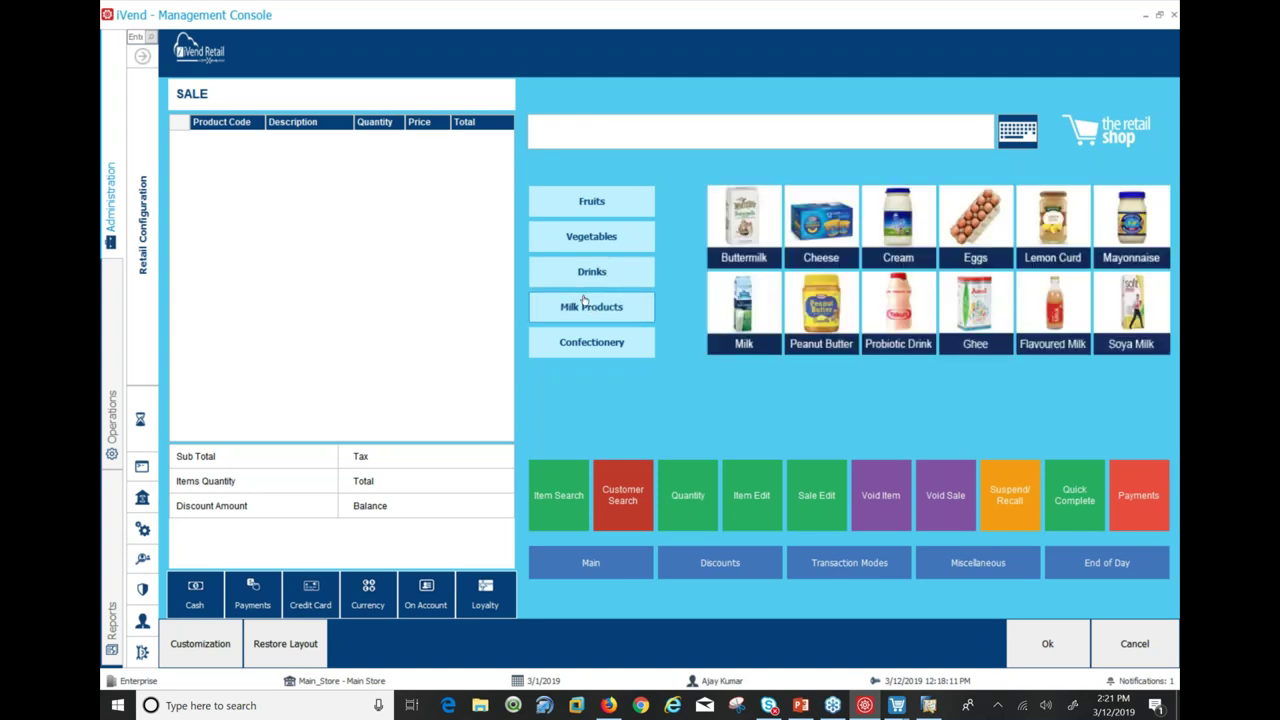
pyautogui.click(601, 345)
pyautogui.click(588, 198)
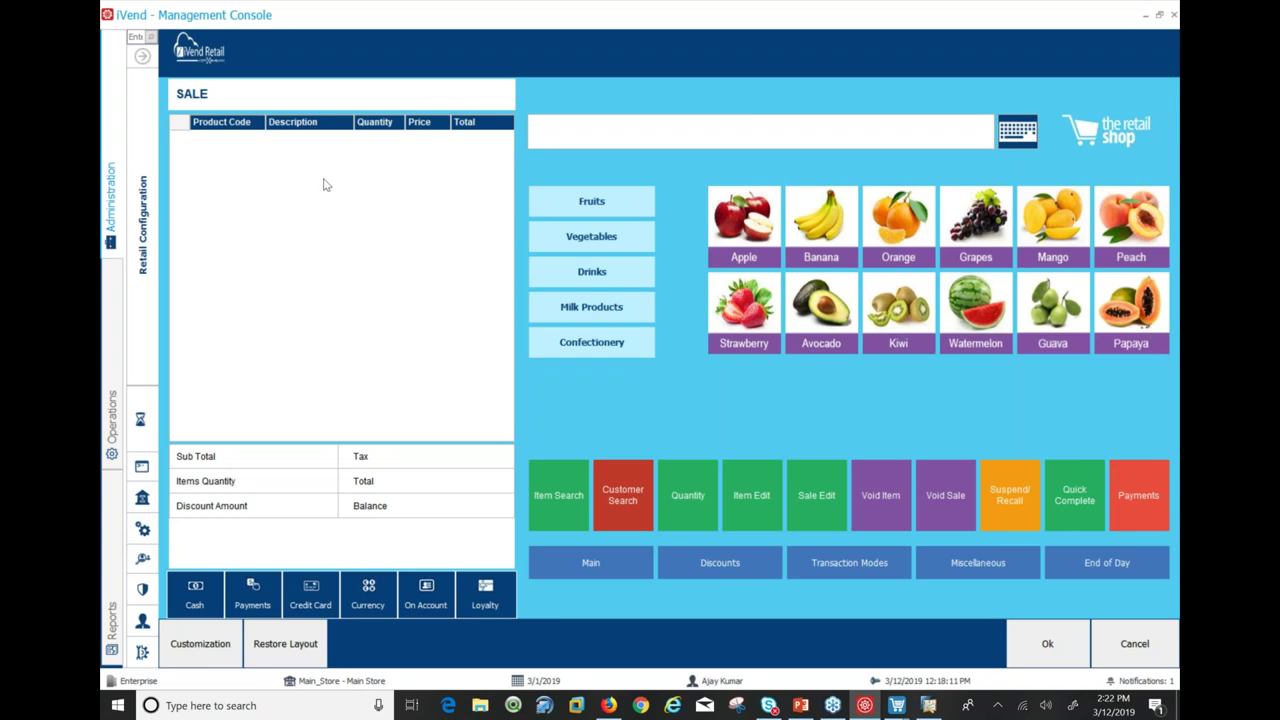
# - Check the Point of Sale window, then return to the Management Console designer
pyautogui.click(898, 706)
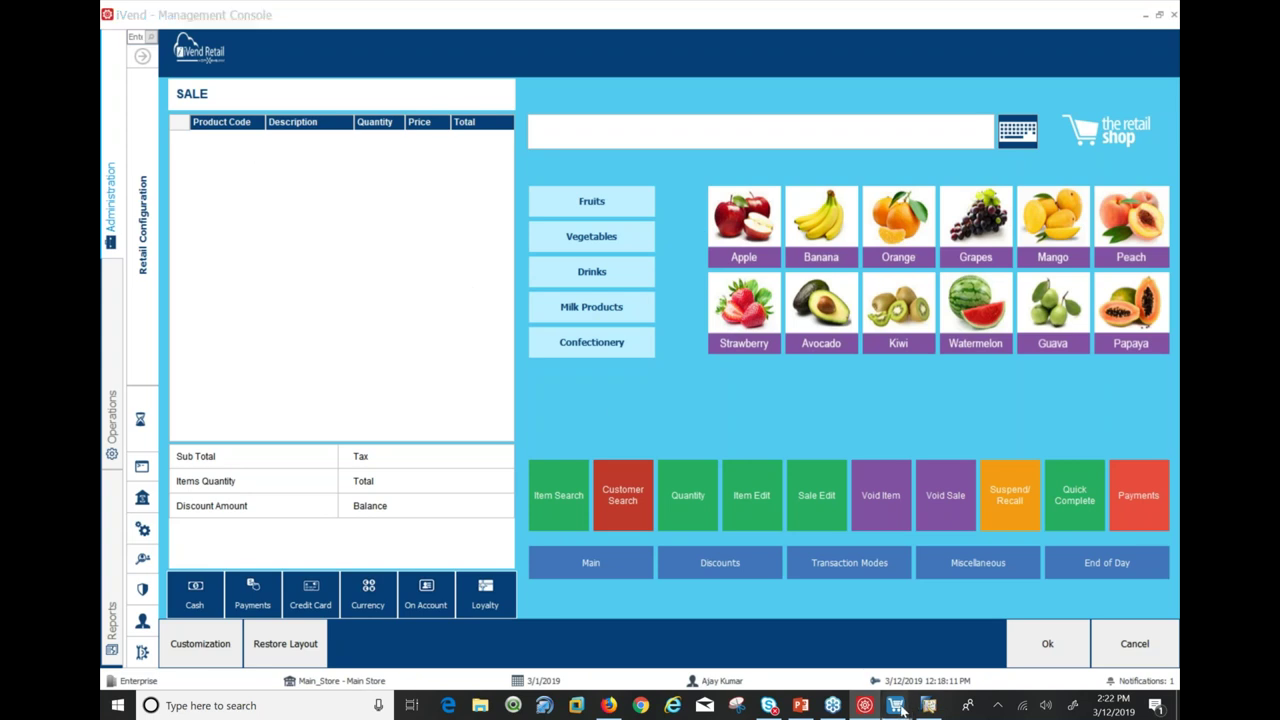
pyautogui.click(842, 650)
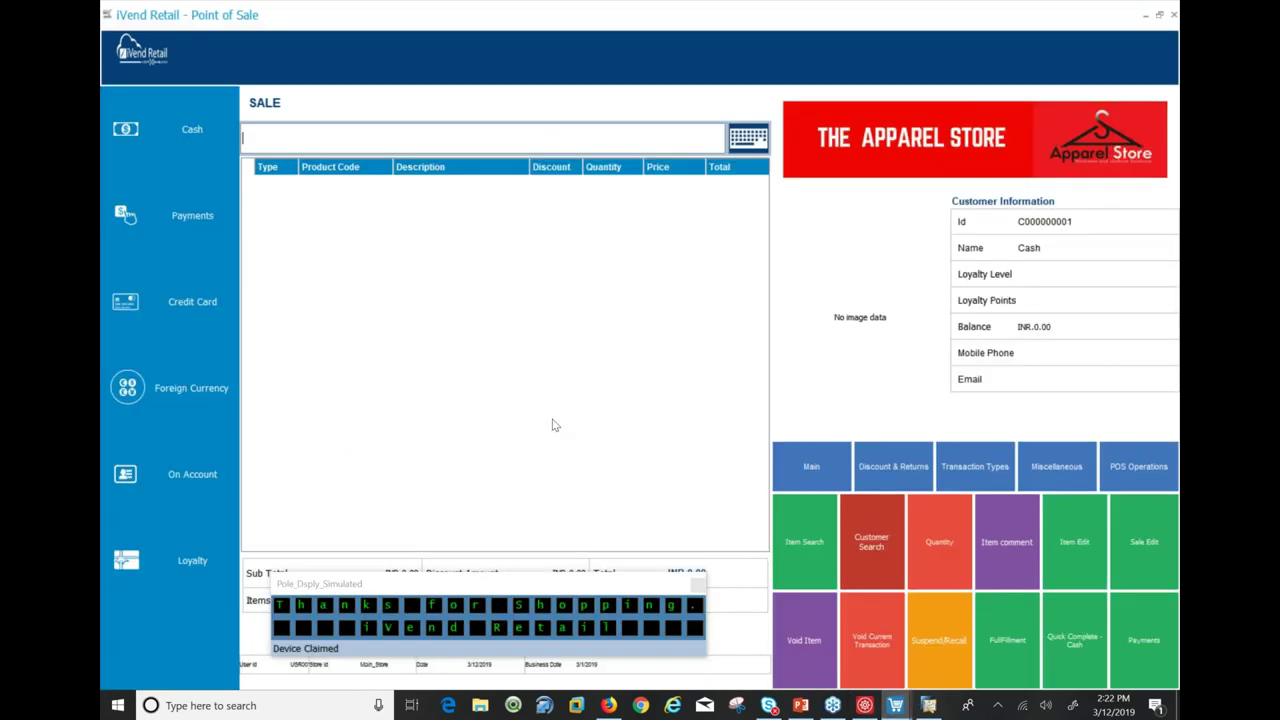
pyautogui.click(864, 706)
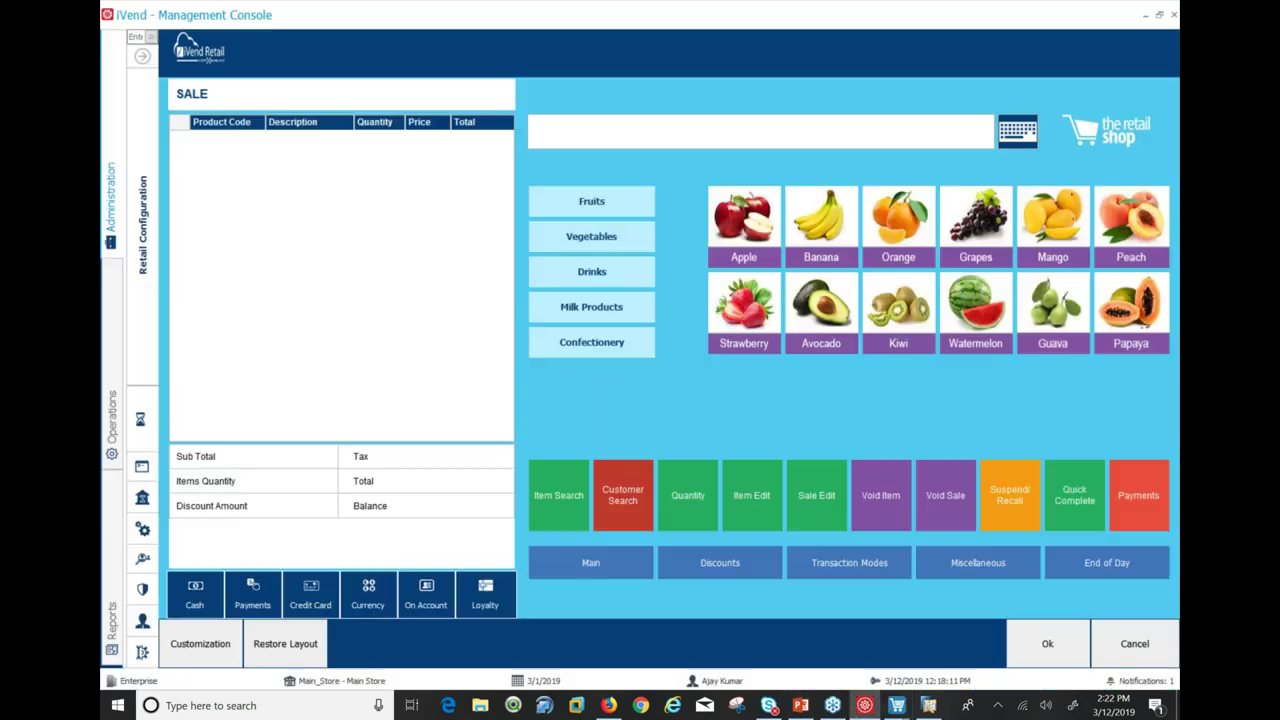
# - Discard the POS designer, then cancel the Grocery Template Layout form and Layout Search
pyautogui.click(1135, 645)
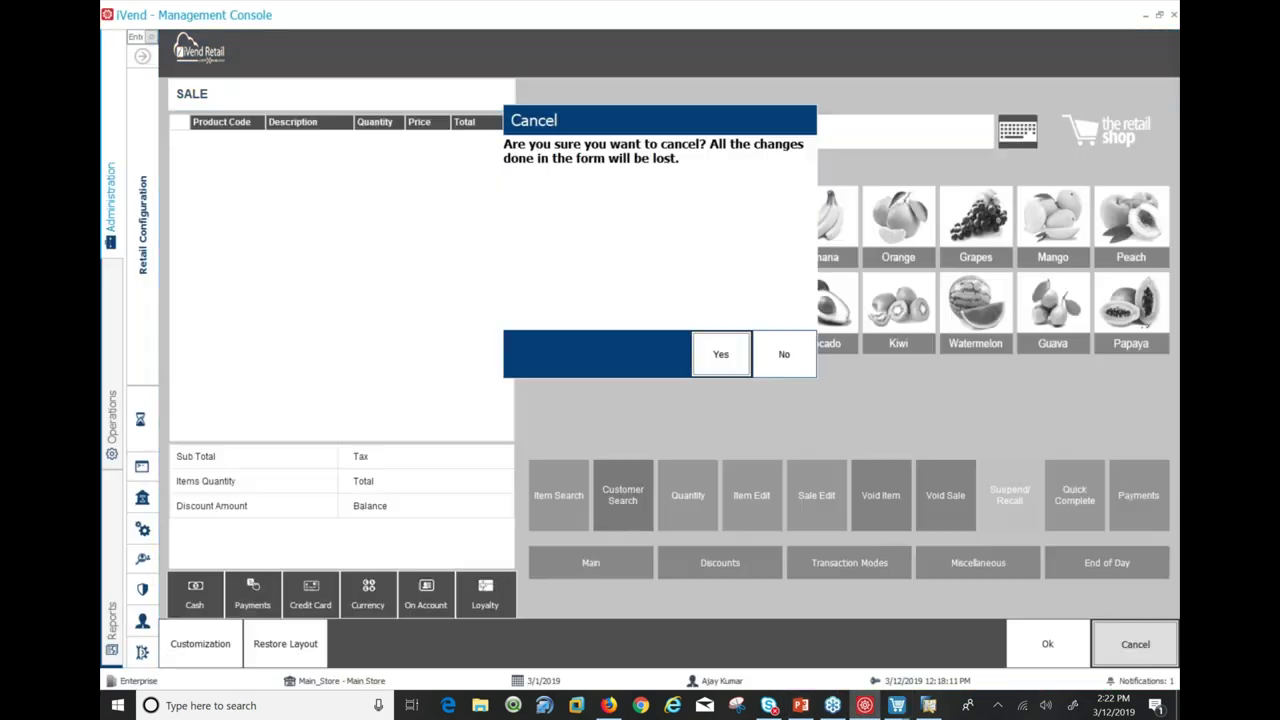
pyautogui.click(719, 360)
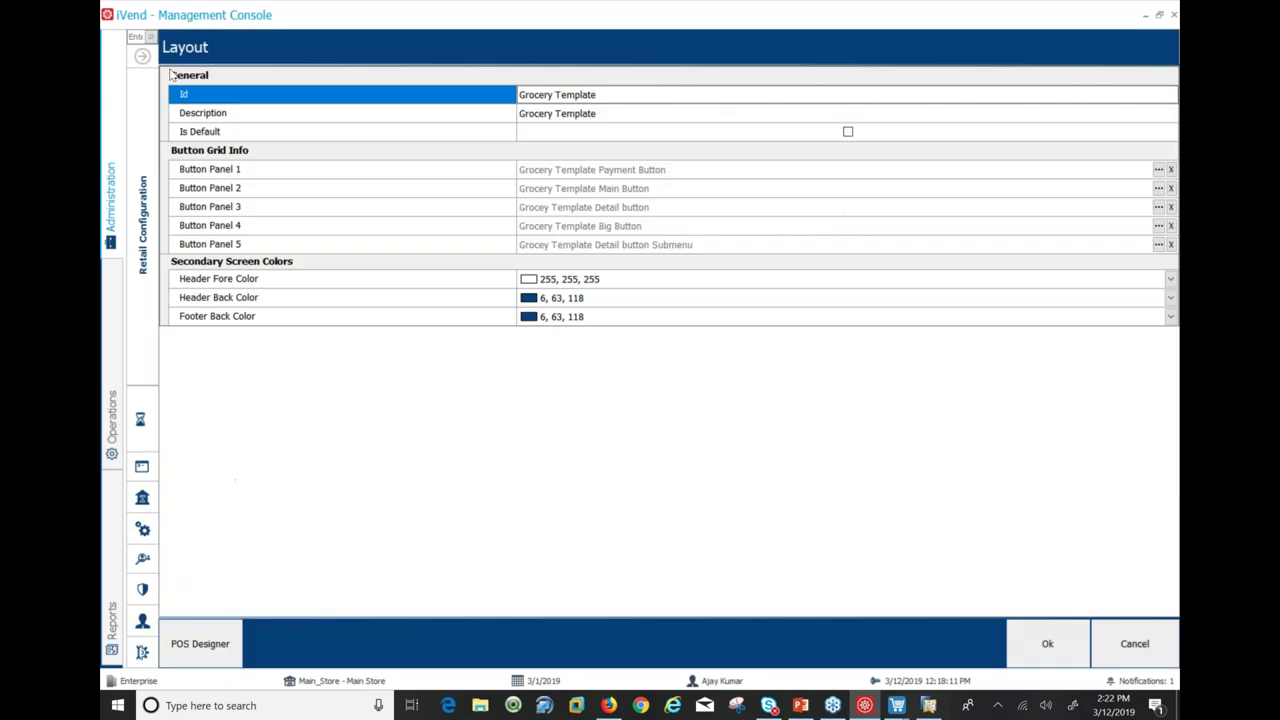
pyautogui.click(144, 57)
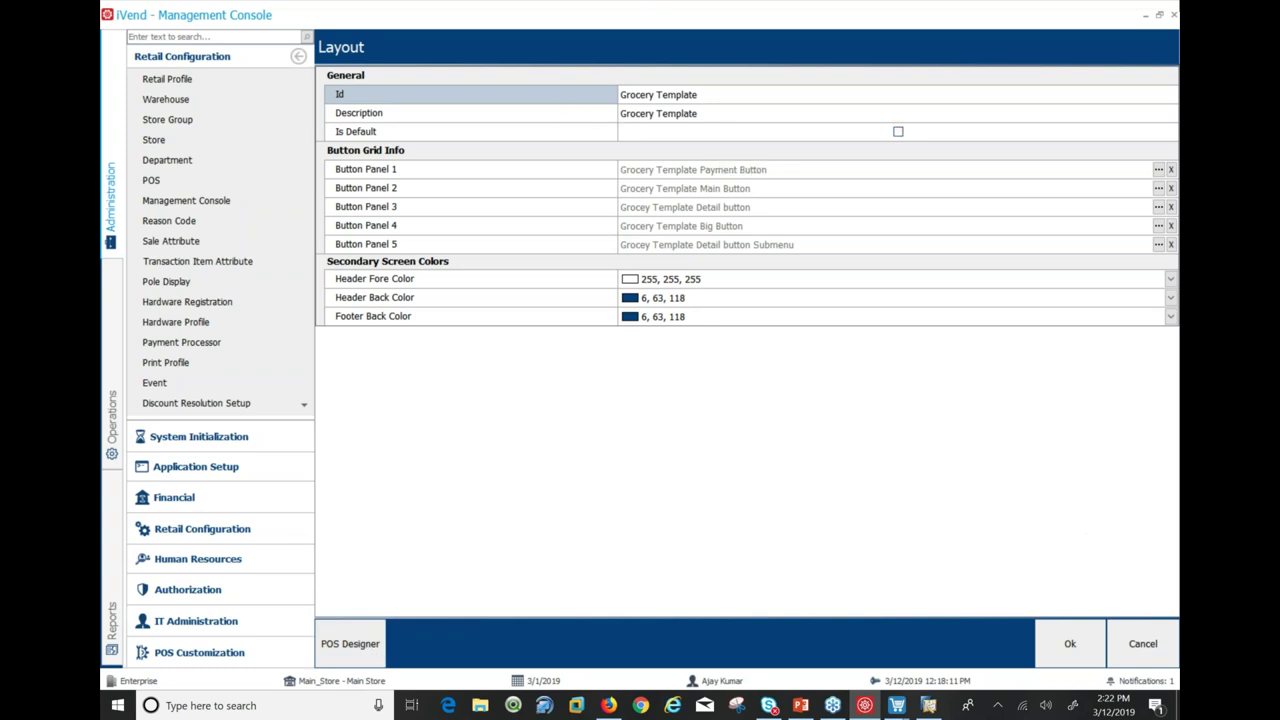
pyautogui.click(1141, 645)
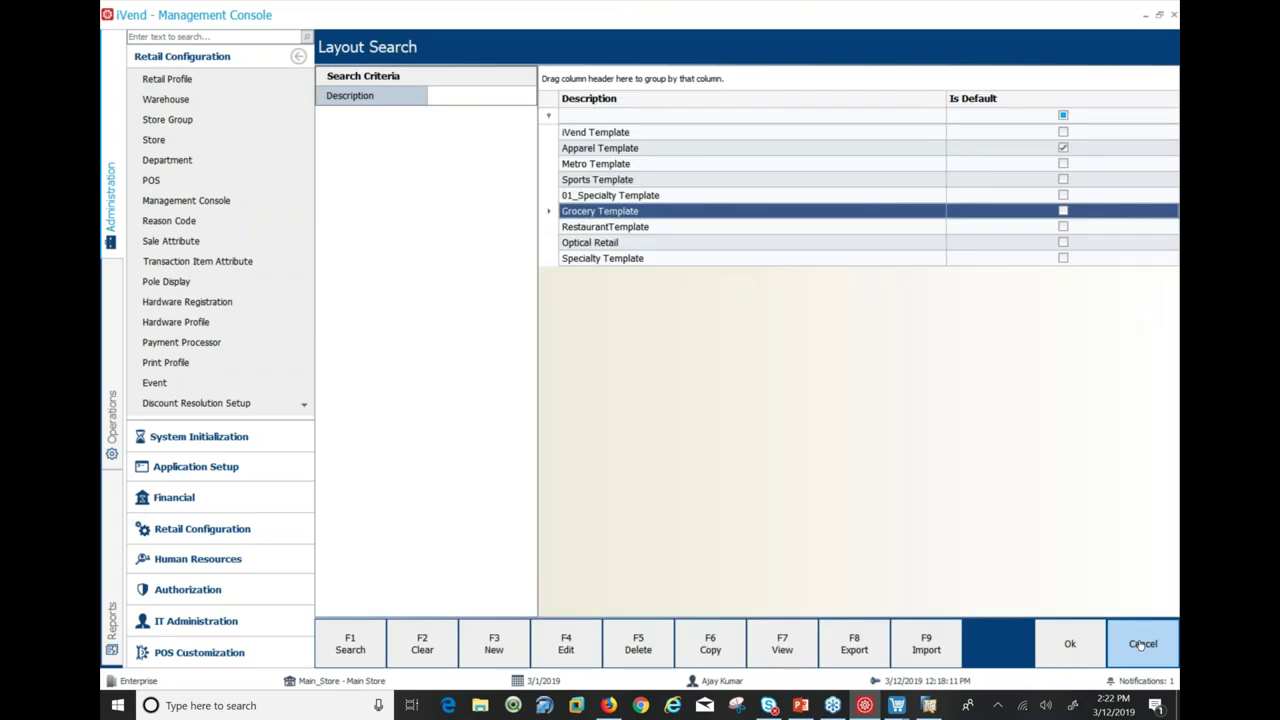
pyautogui.click(1141, 645)
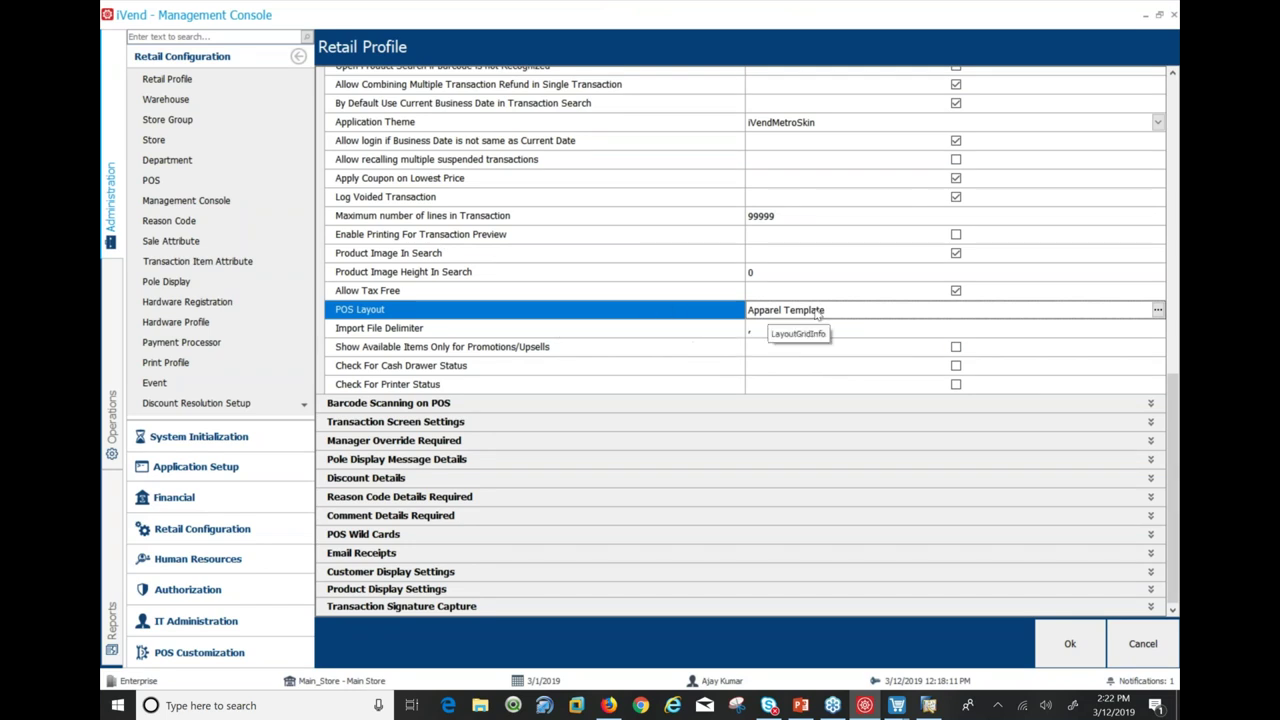
pyautogui.click(548, 336)
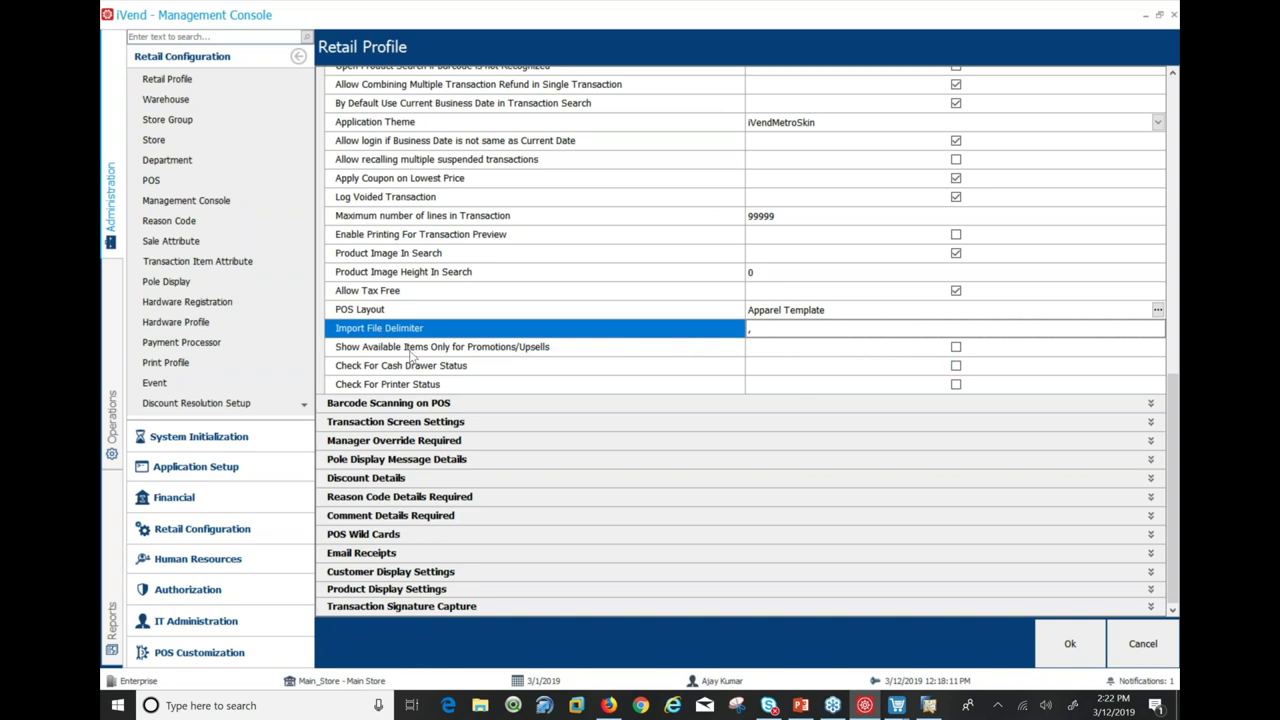
pyautogui.click(425, 347)
pyautogui.click(428, 330)
pyautogui.click(458, 354)
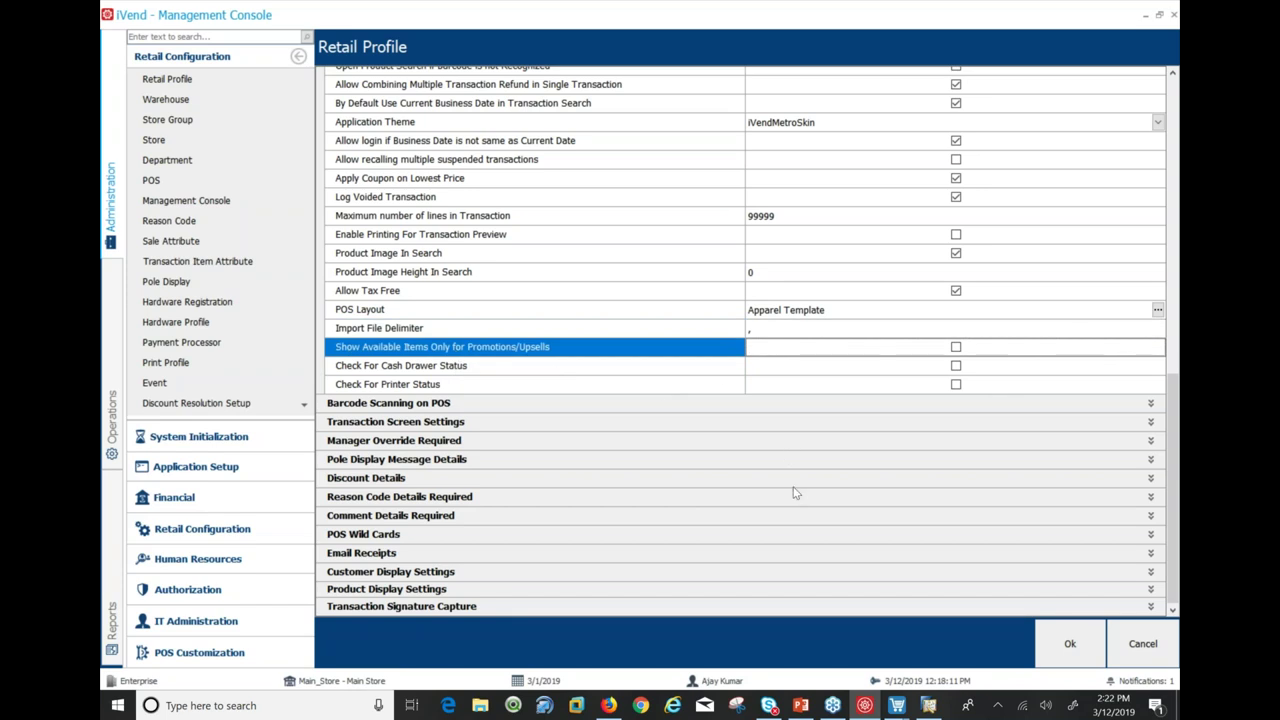
pyautogui.click(598, 370)
pyautogui.click(609, 354)
pyautogui.click(477, 372)
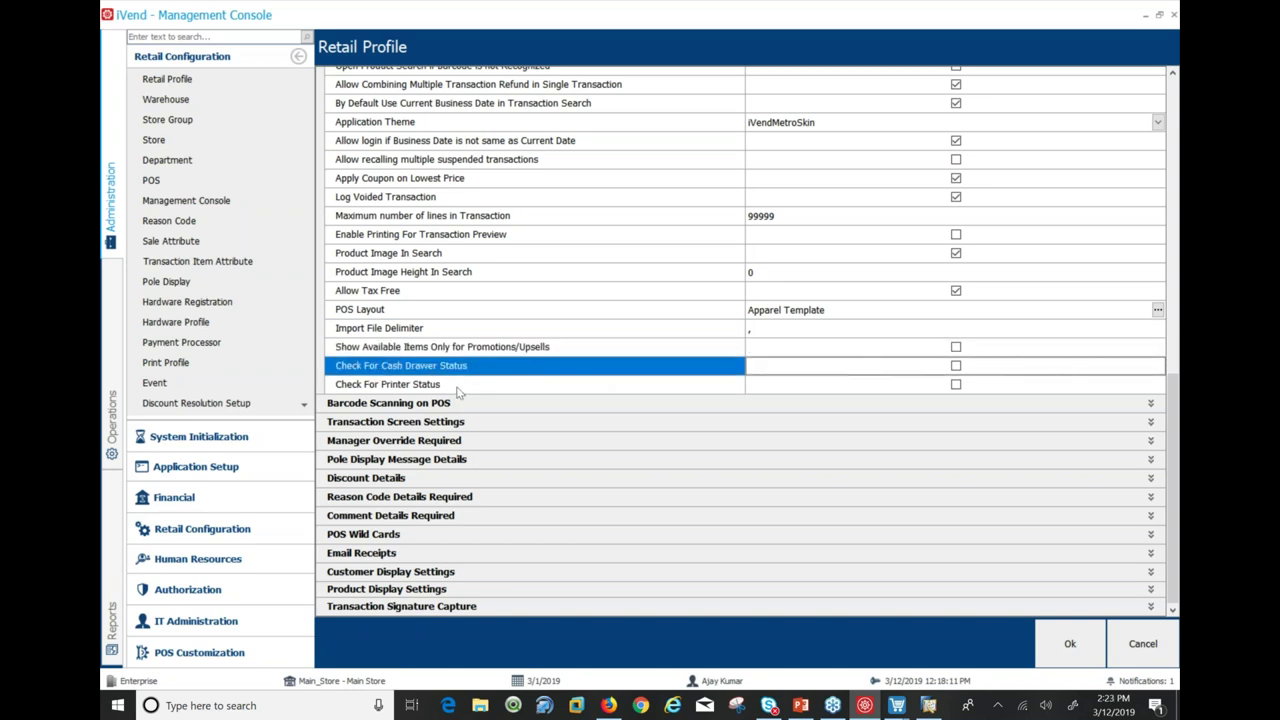
pyautogui.click(458, 388)
pyautogui.click(487, 370)
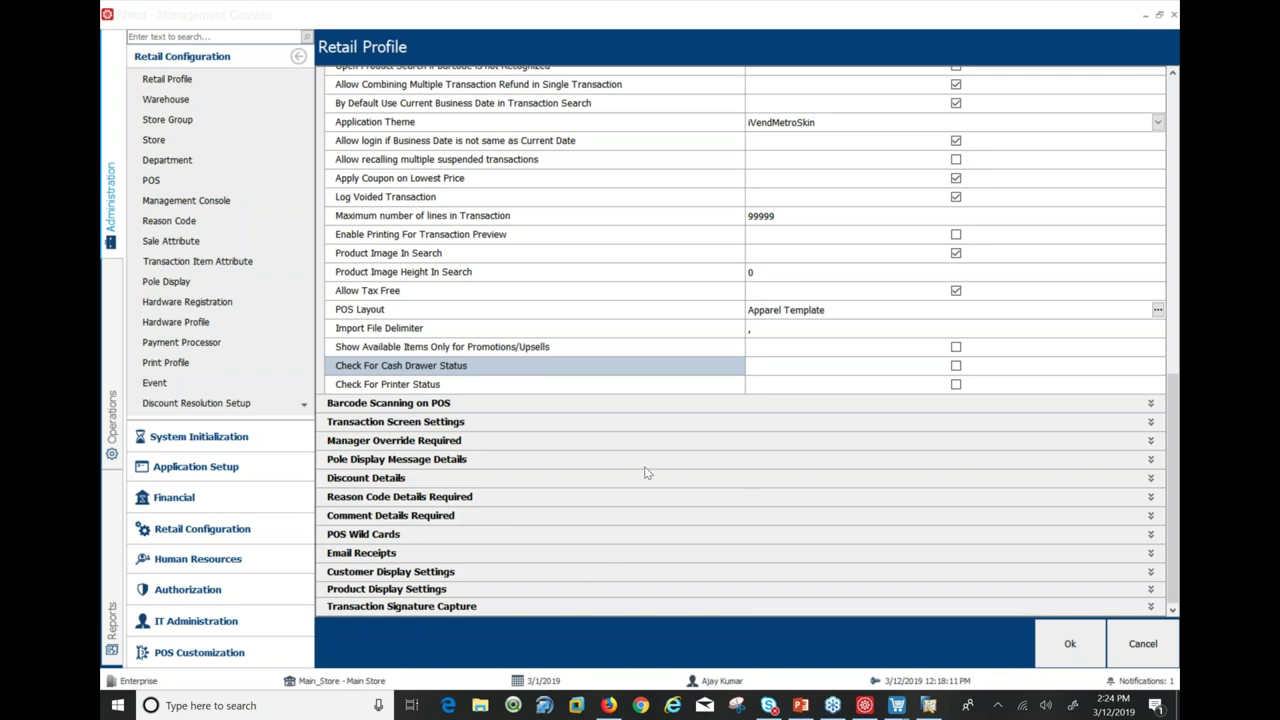
# - Expand Barcode Scanning on POS and Transaction Screen Settings, showing Quick Button Panel set to Flemingo
pyautogui.click(1150, 405)
pyautogui.scroll(-2, 700, 400)
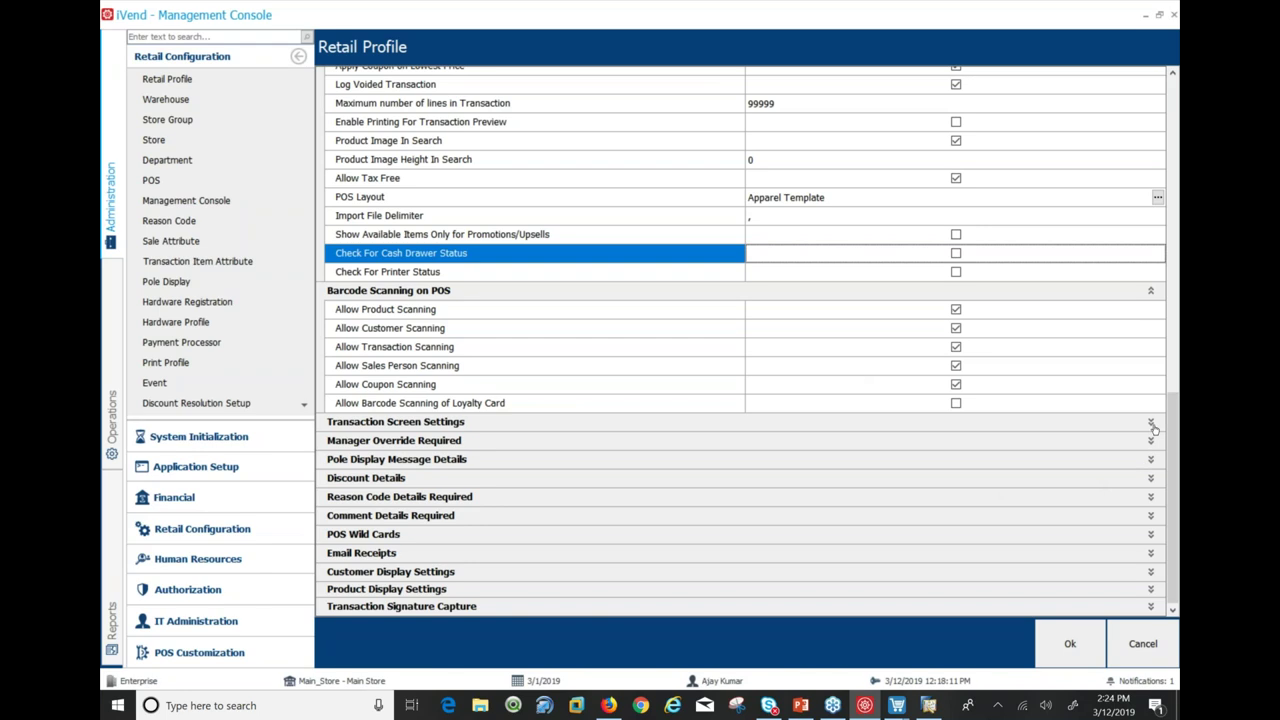
pyautogui.click(1150, 422)
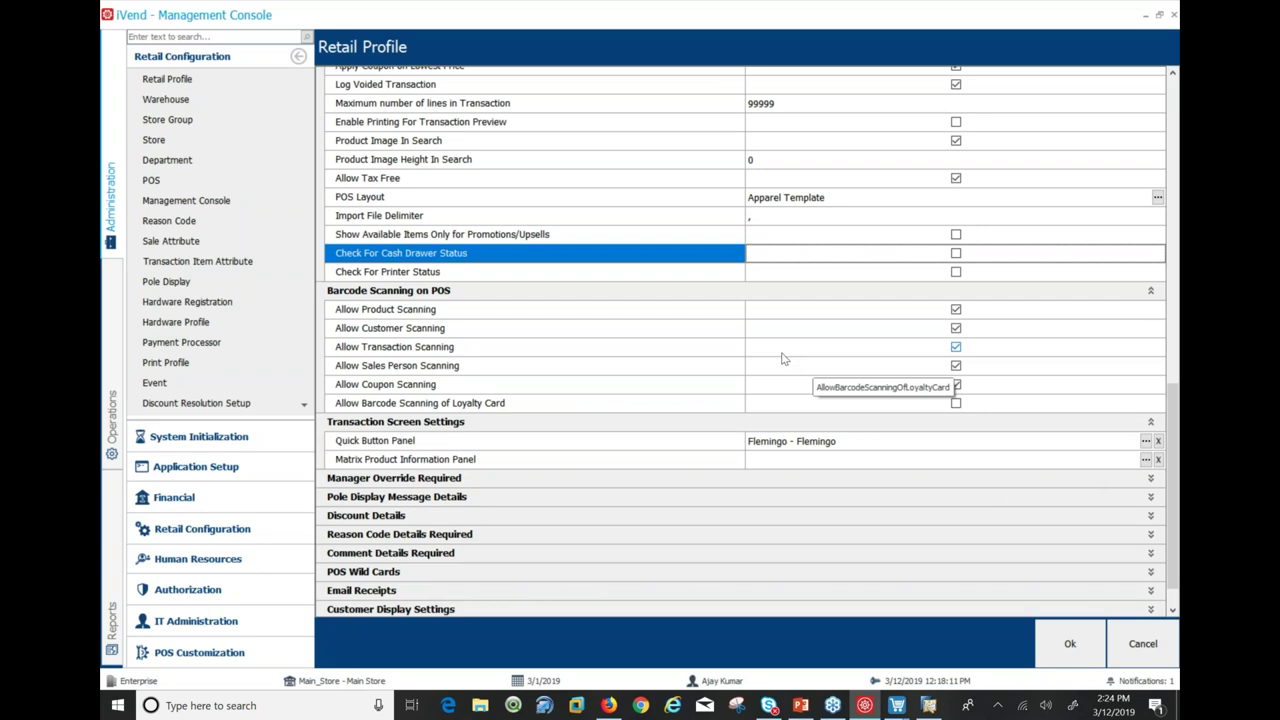
pyautogui.scroll(-1, 783, 359)
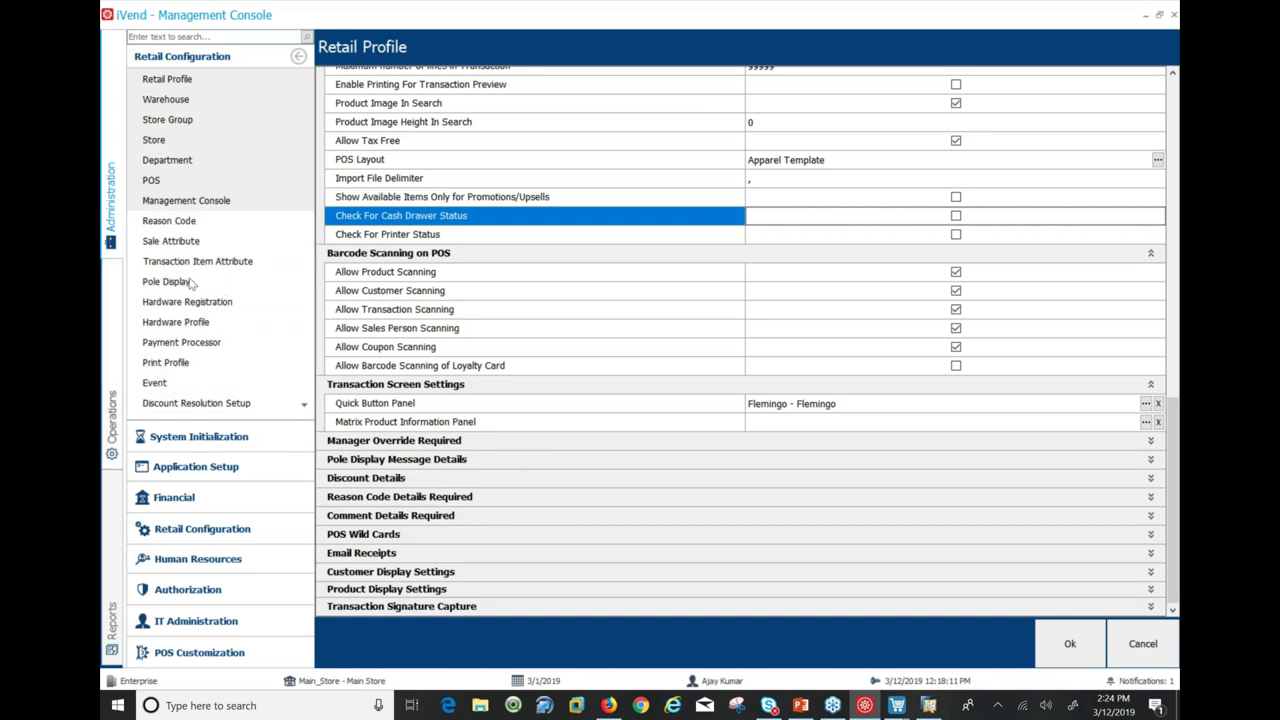
# - Open the Product List from the Inventory setup items
pyautogui.click(111, 420)
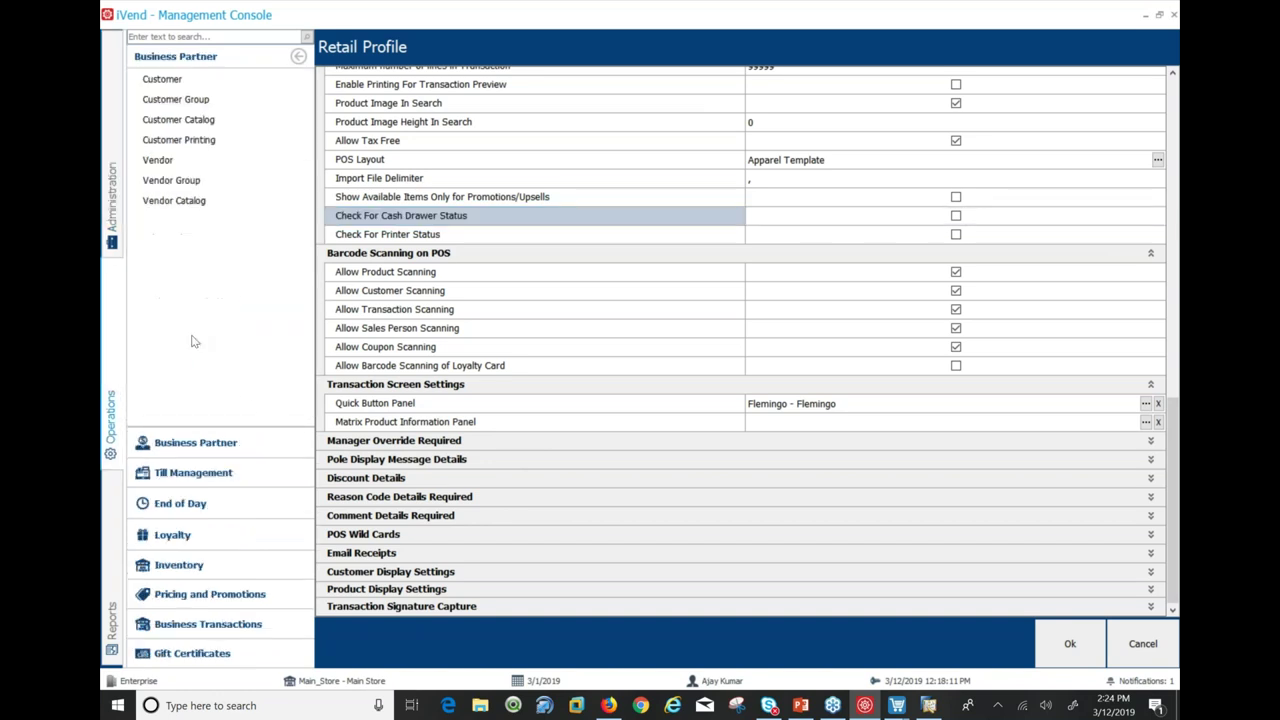
pyautogui.click(176, 566)
pyautogui.scroll(-2, 245, 312)
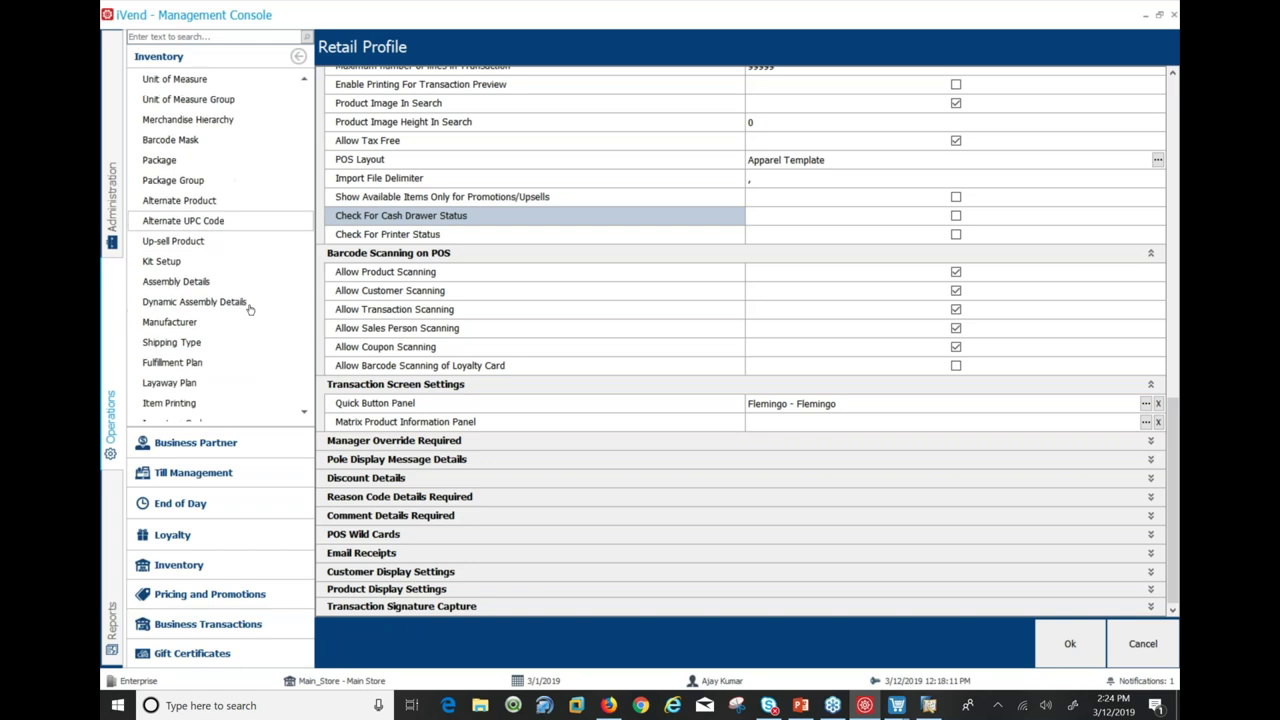
pyautogui.scroll(-1, 249, 309)
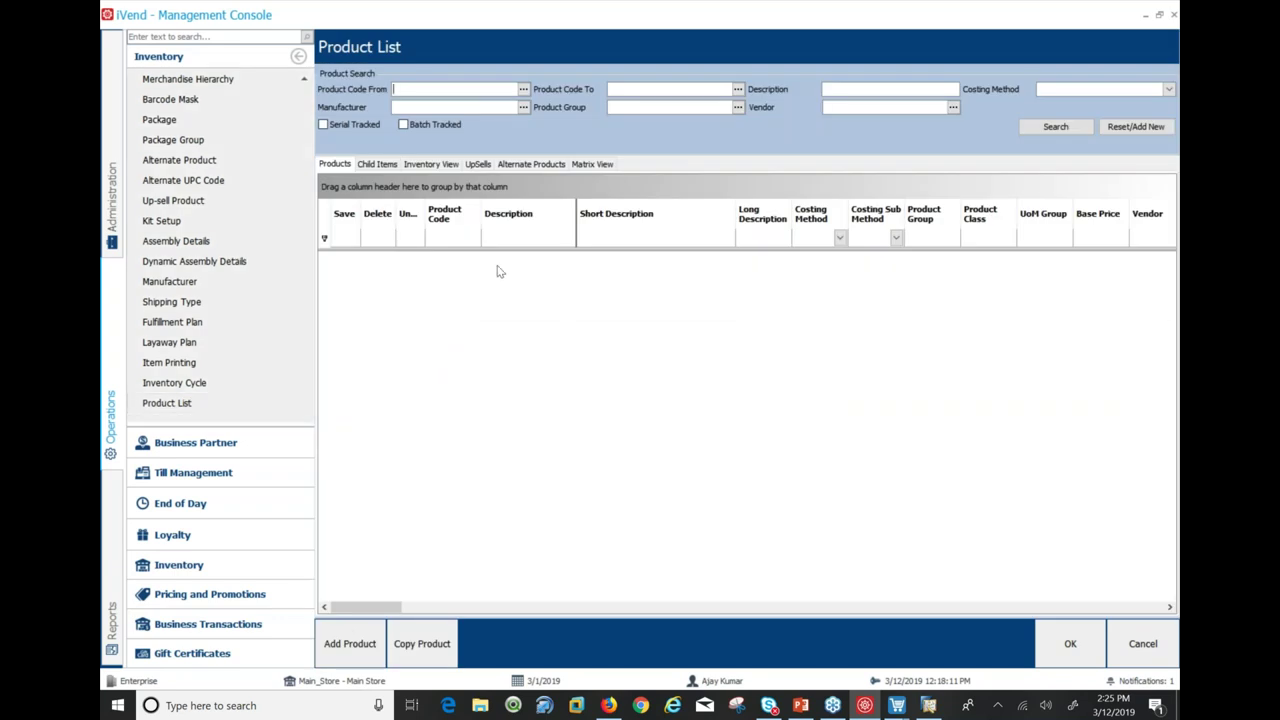
# - Search product code 4001012 to bring up the Tommy Hilfiger item, then collapse the navigation pane
pyautogui.write('4001012')
pyautogui.click(609, 89)
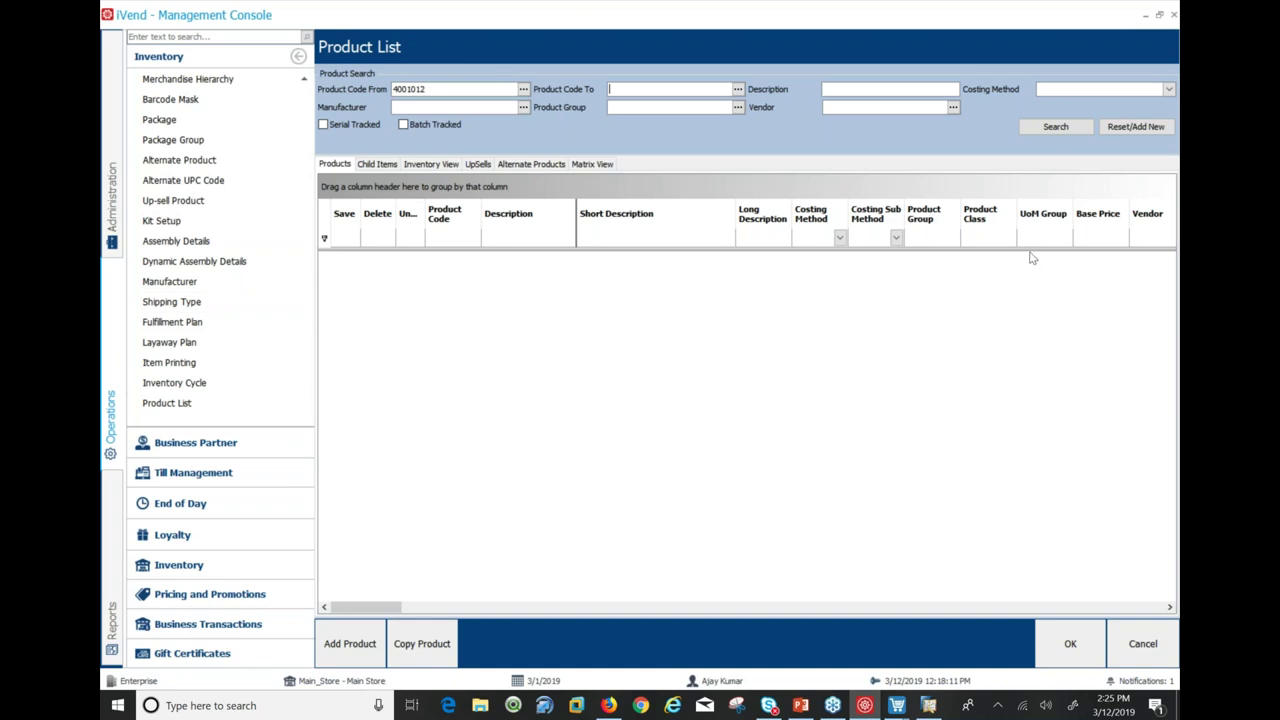
pyautogui.click(1049, 128)
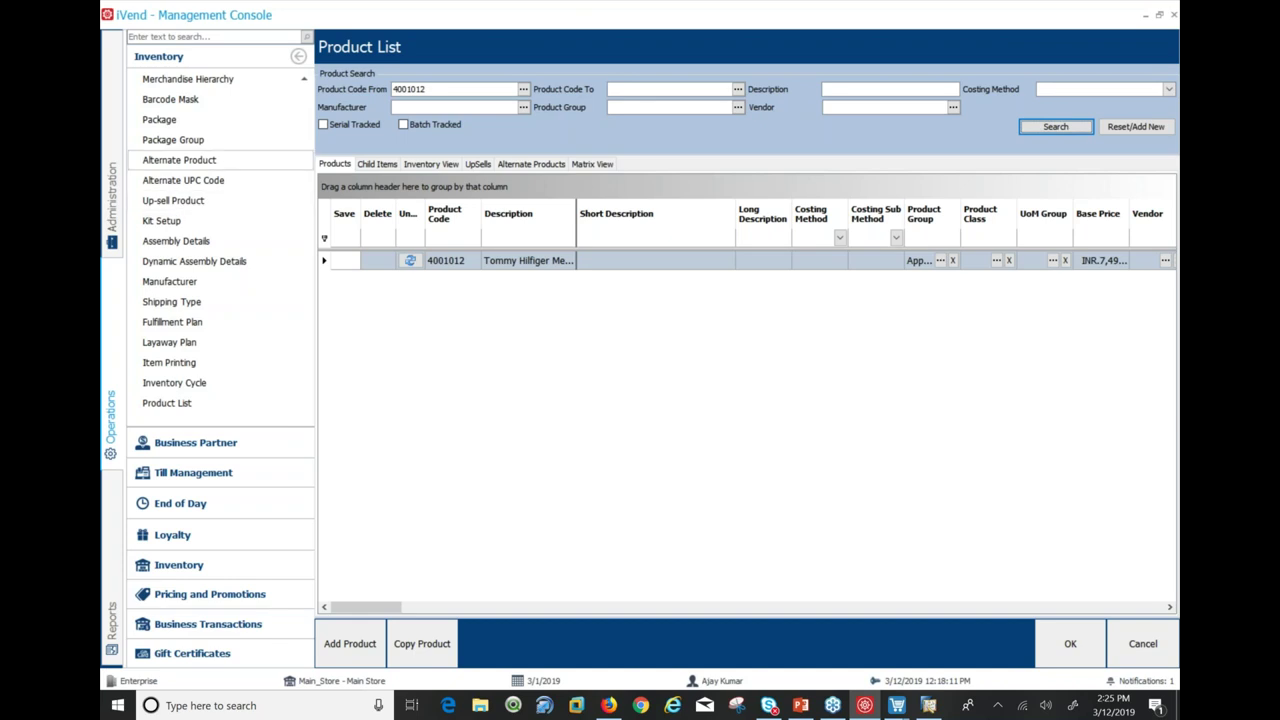
pyautogui.click(338, 165)
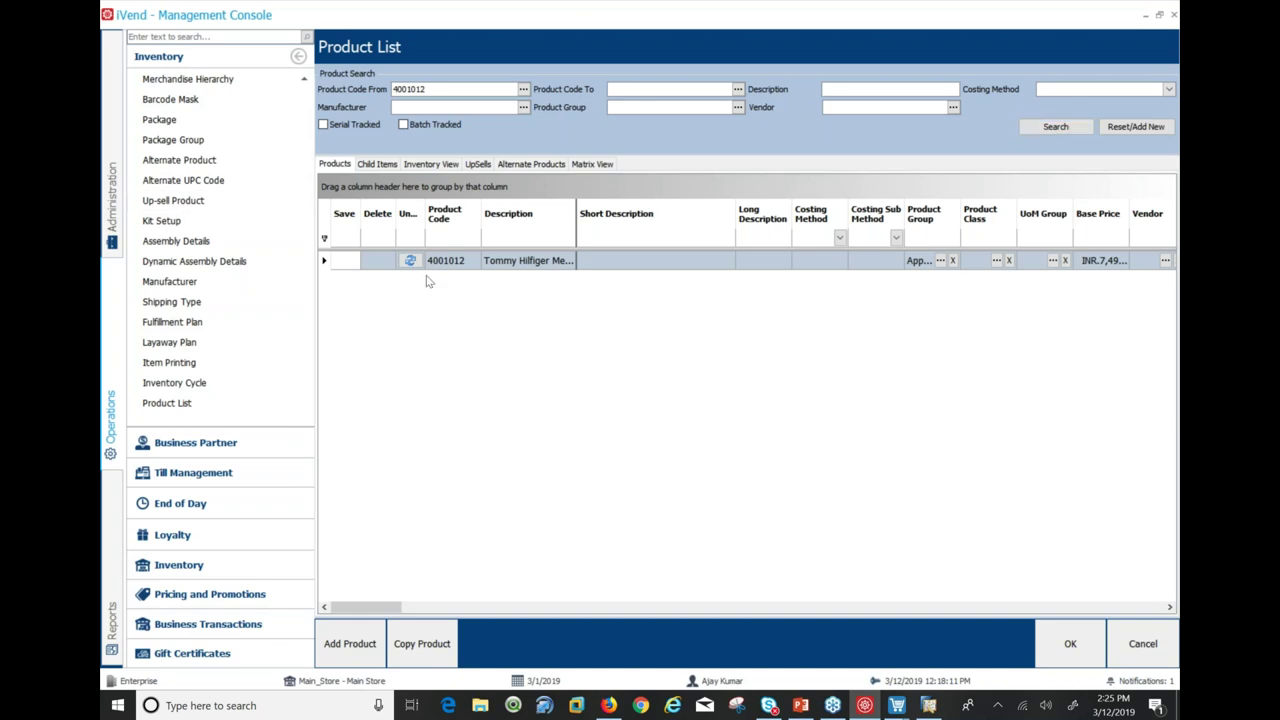
pyautogui.click(298, 57)
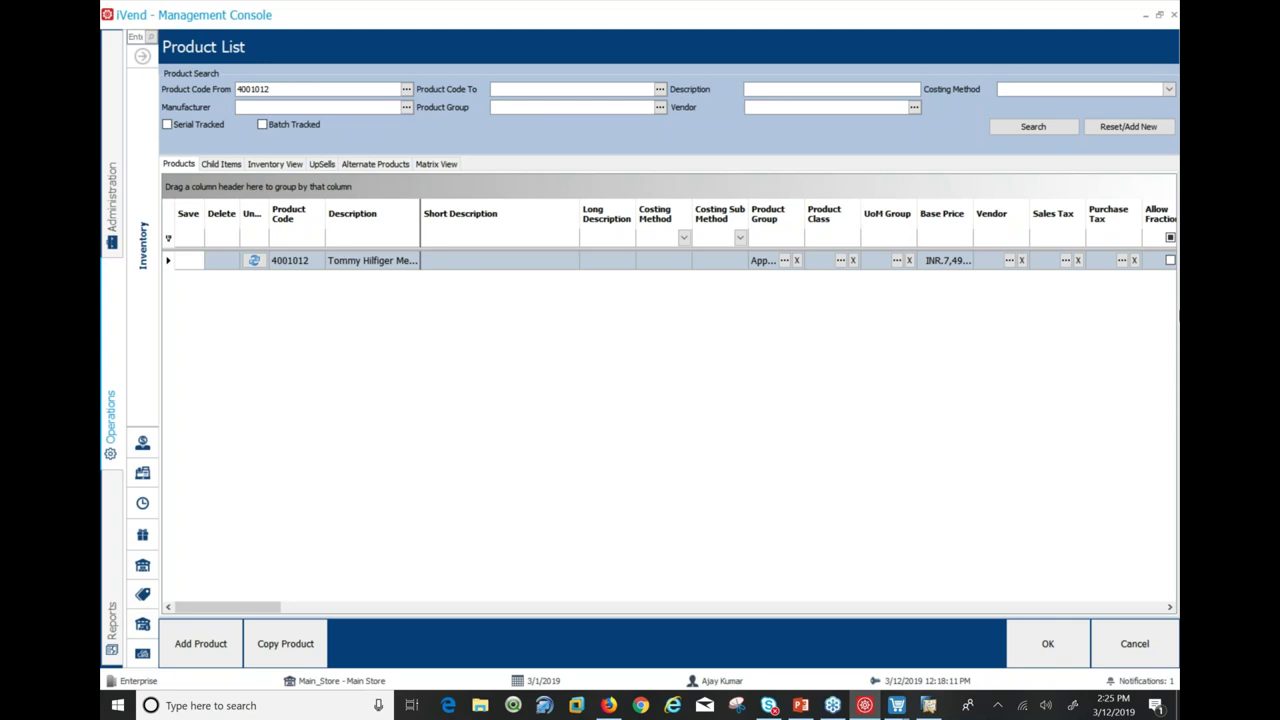
# - Show product 4001012's warehouse stock: 1062 in total, 943 at The Avenues
pyautogui.moveTo(282, 608); pyautogui.dragTo(376, 612)
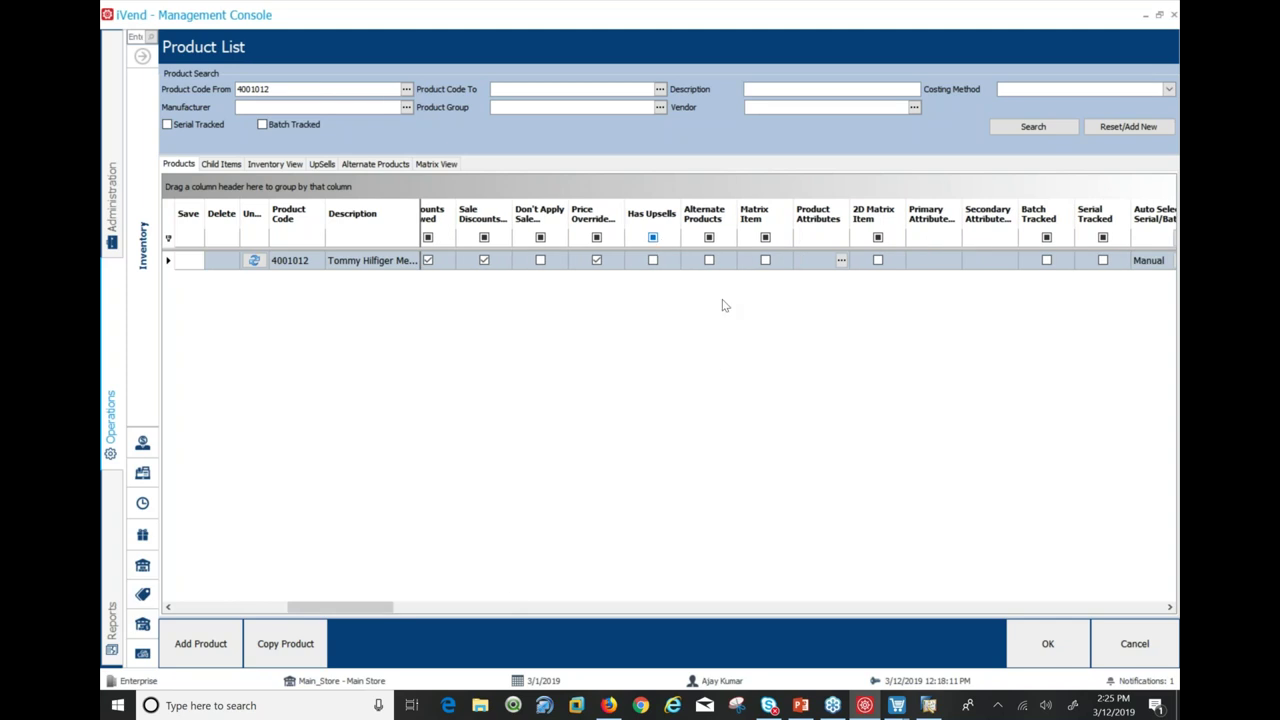
pyautogui.moveTo(360, 607); pyautogui.dragTo(617, 625)
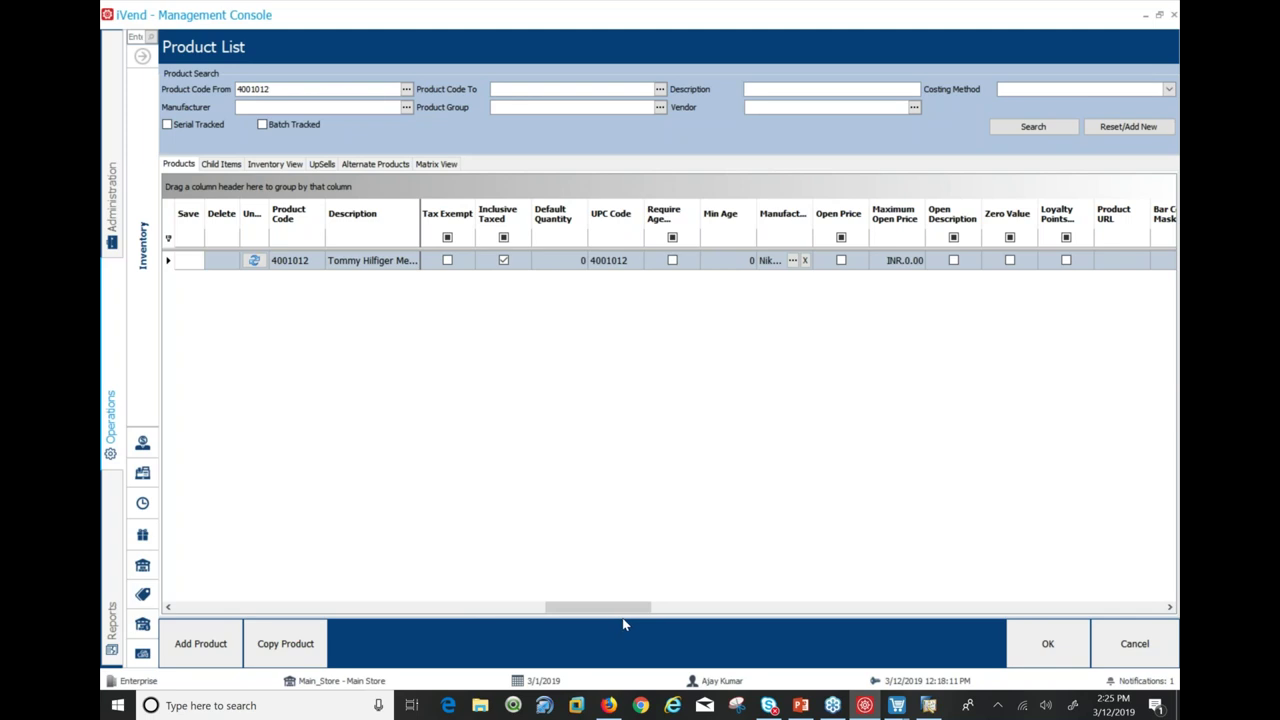
pyautogui.moveTo(629, 617); pyautogui.dragTo(151, 317)
pyautogui.click(228, 166)
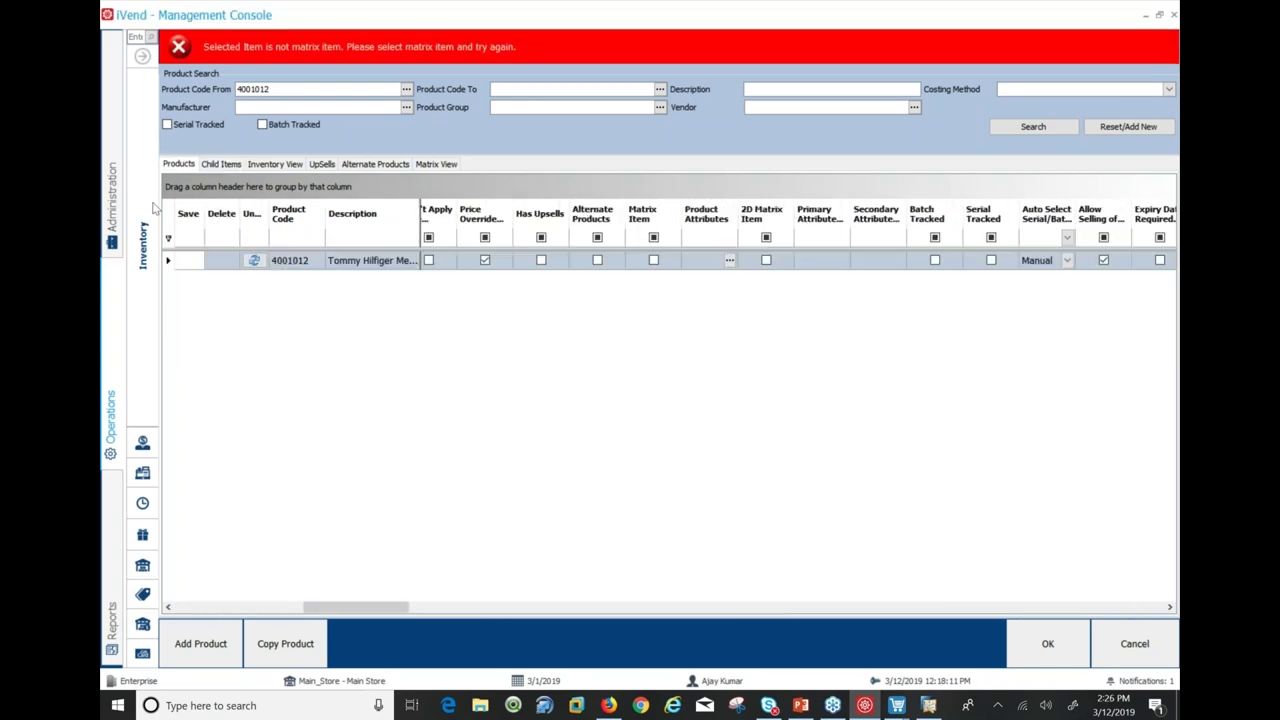
pyautogui.click(272, 164)
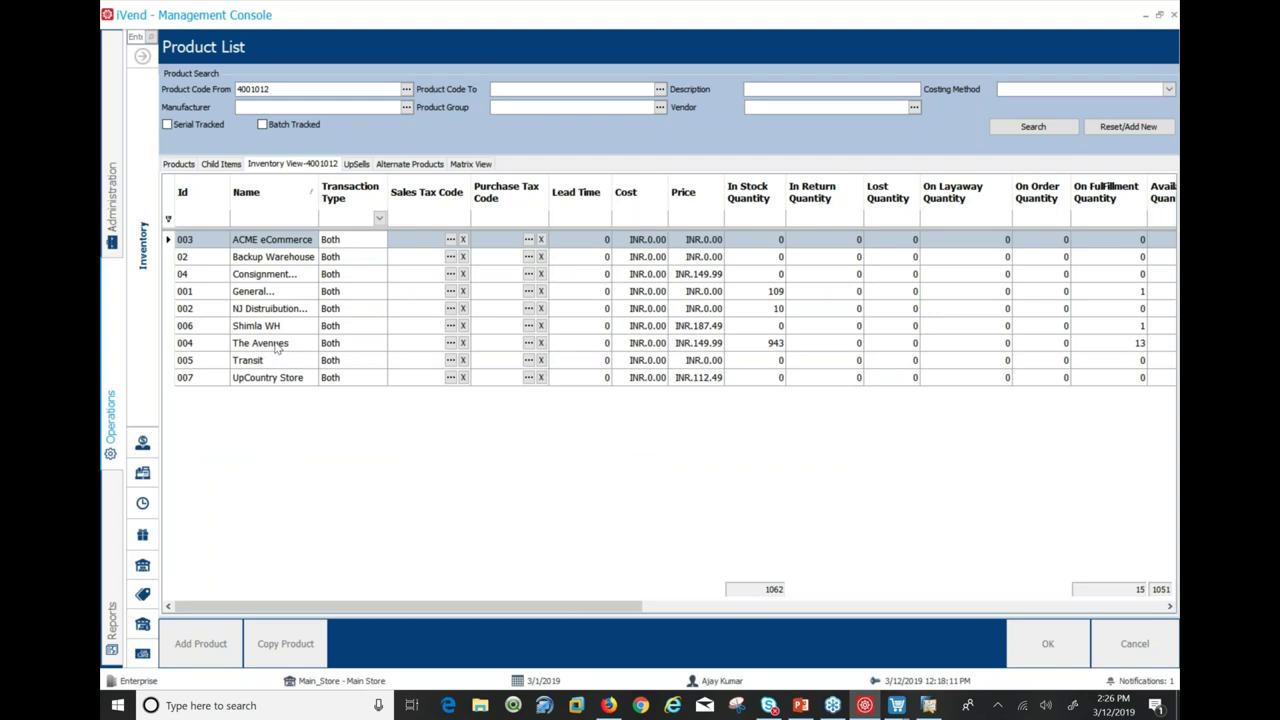
# - Review the location-wise stock for The Avenues across the grid's columns
pyautogui.click(278, 343)
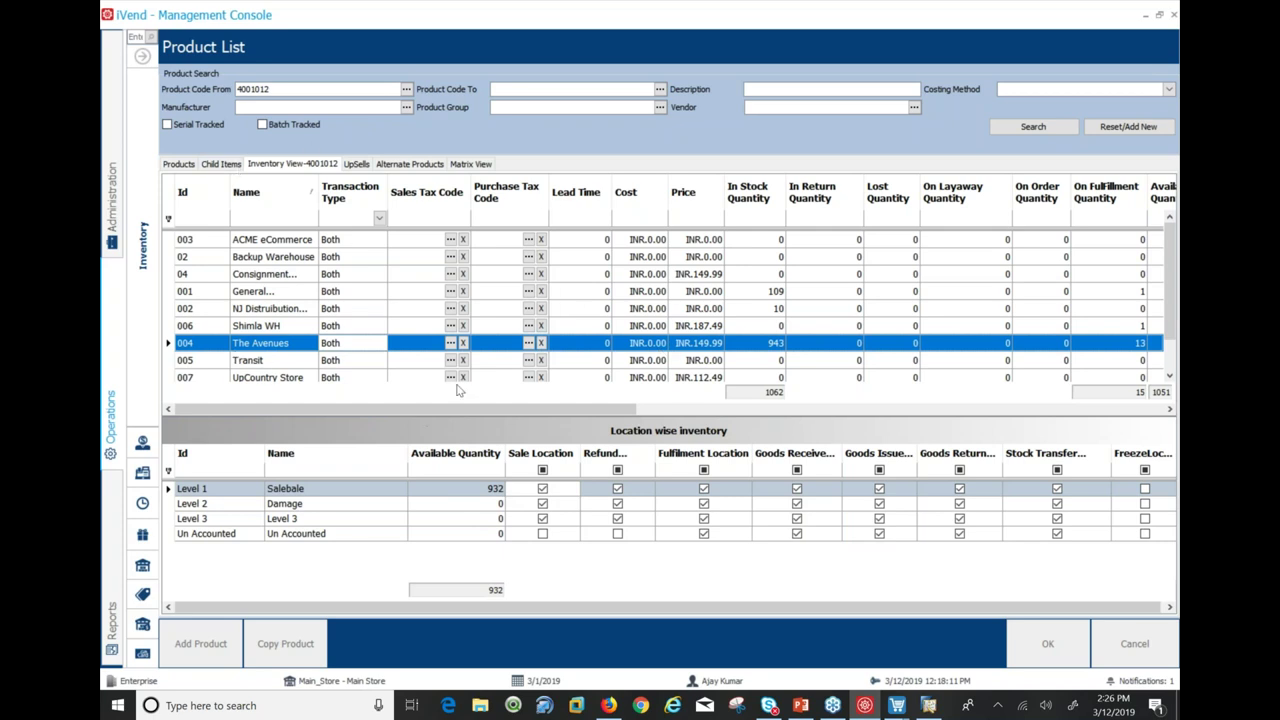
pyautogui.moveTo(600, 410); pyautogui.dragTo(706, 408)
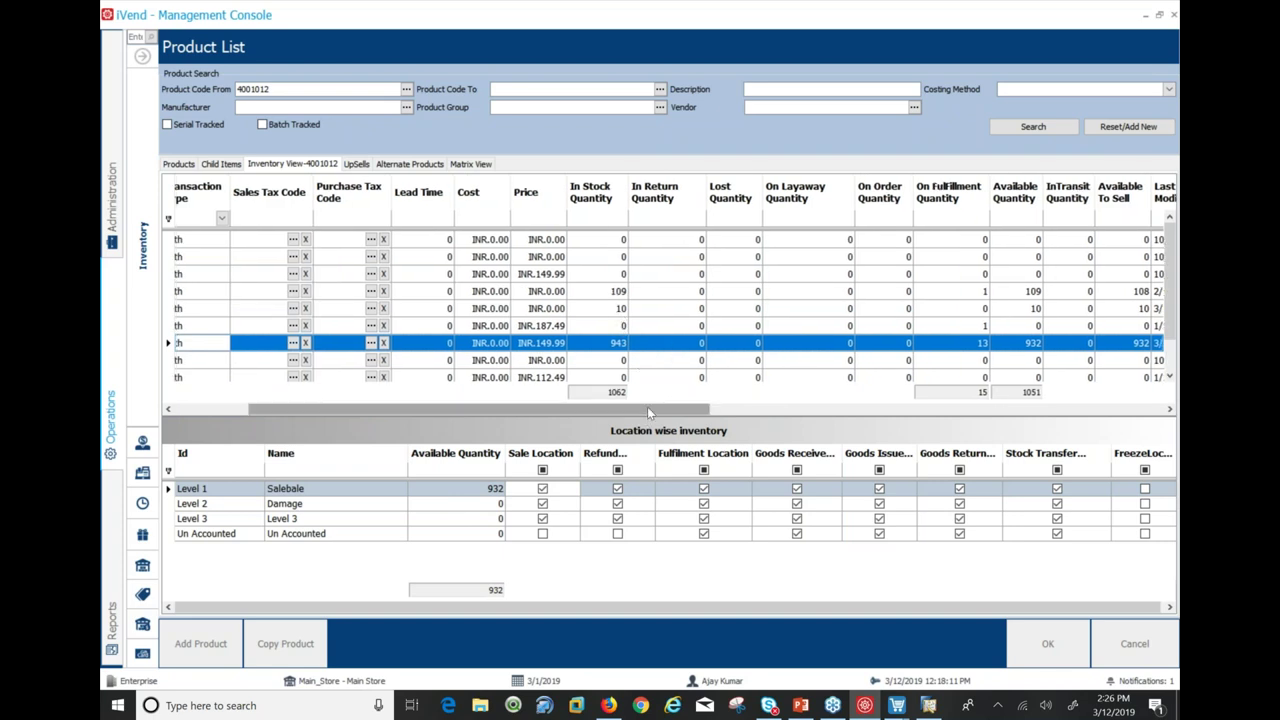
pyautogui.moveTo(647, 410); pyautogui.dragTo(768, 418)
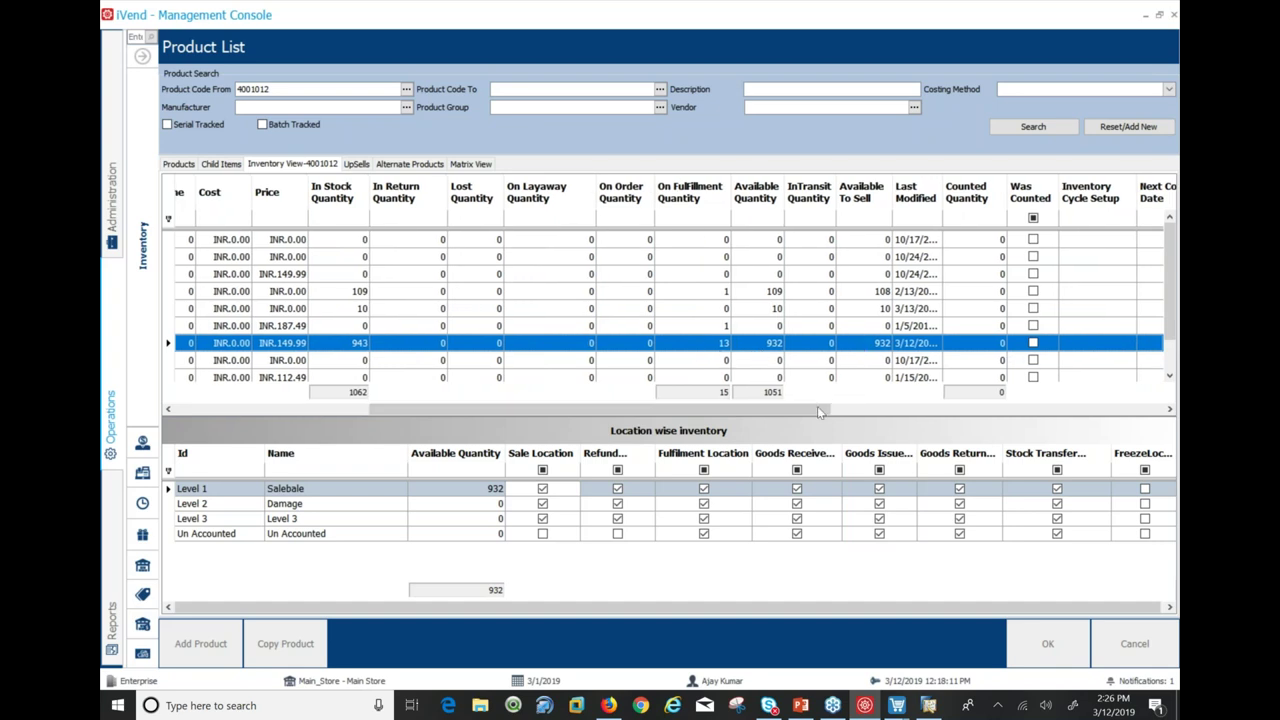
pyautogui.moveTo(803, 413); pyautogui.dragTo(1067, 413)
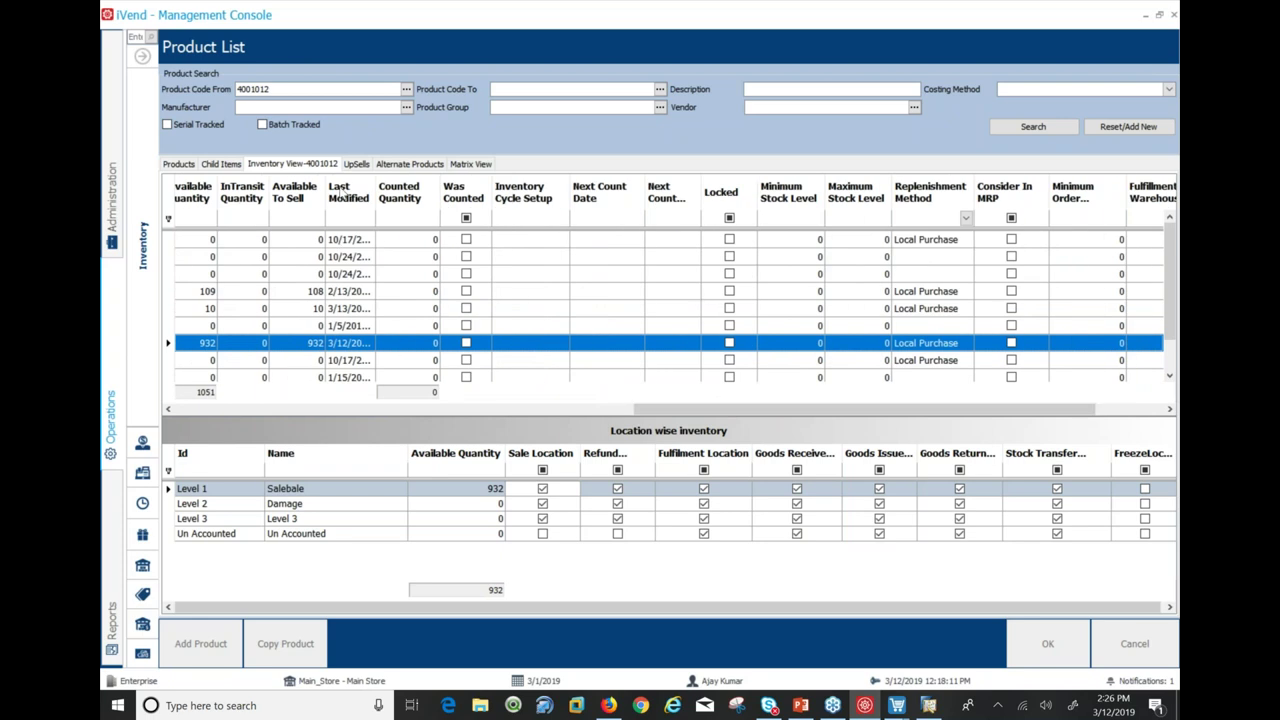
# - Check the product's UpSells, Alternate Products and Matrix View, then cancel out of the Product List
pyautogui.click(357, 164)
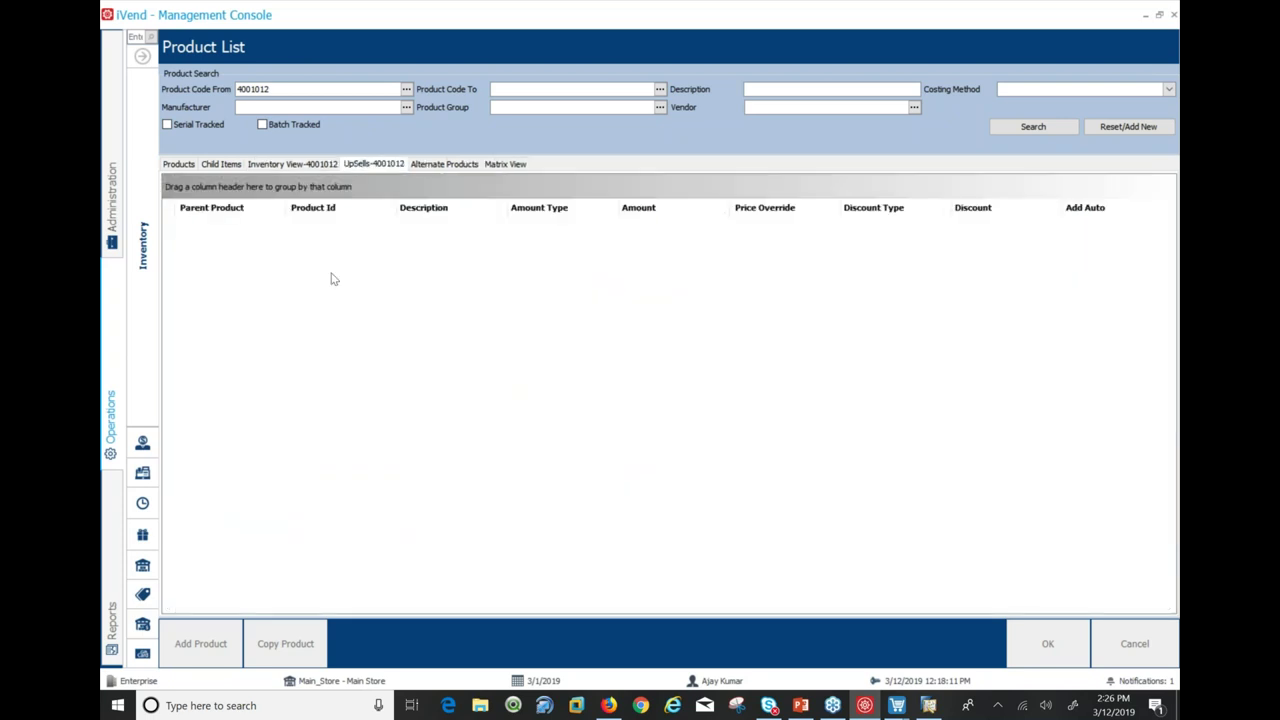
pyautogui.click(440, 164)
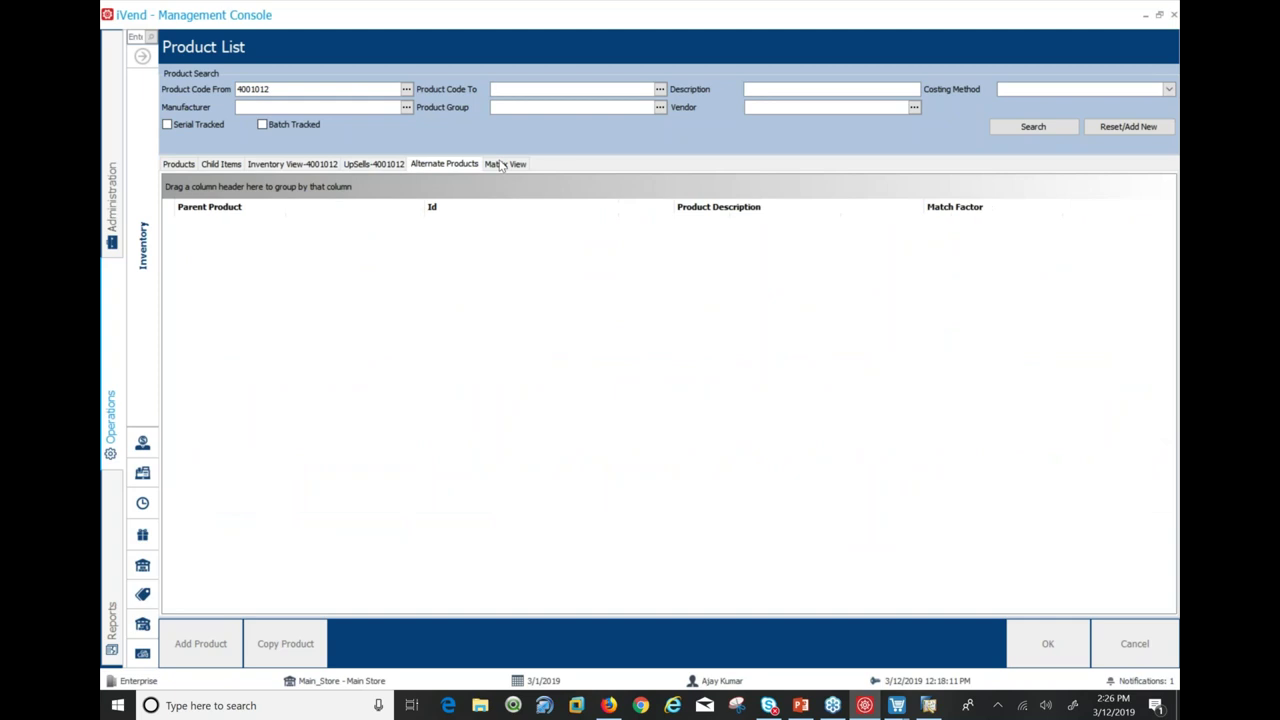
pyautogui.click(541, 165)
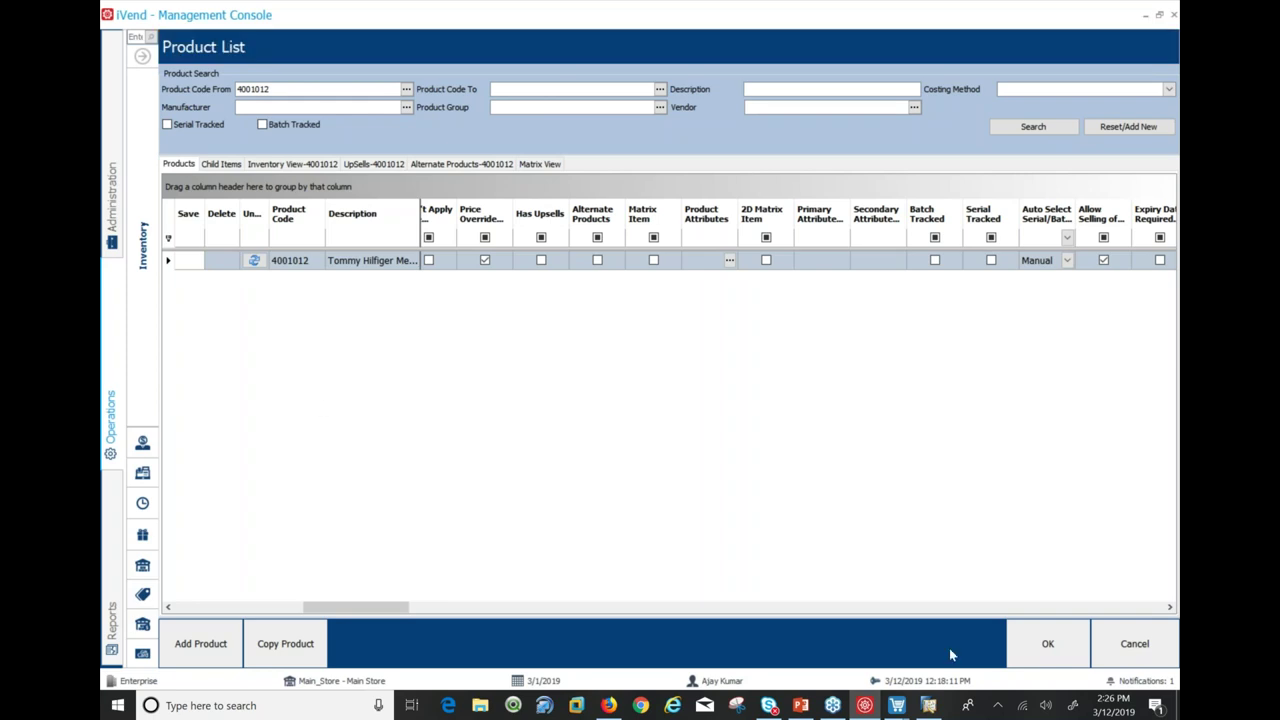
pyautogui.click(1134, 645)
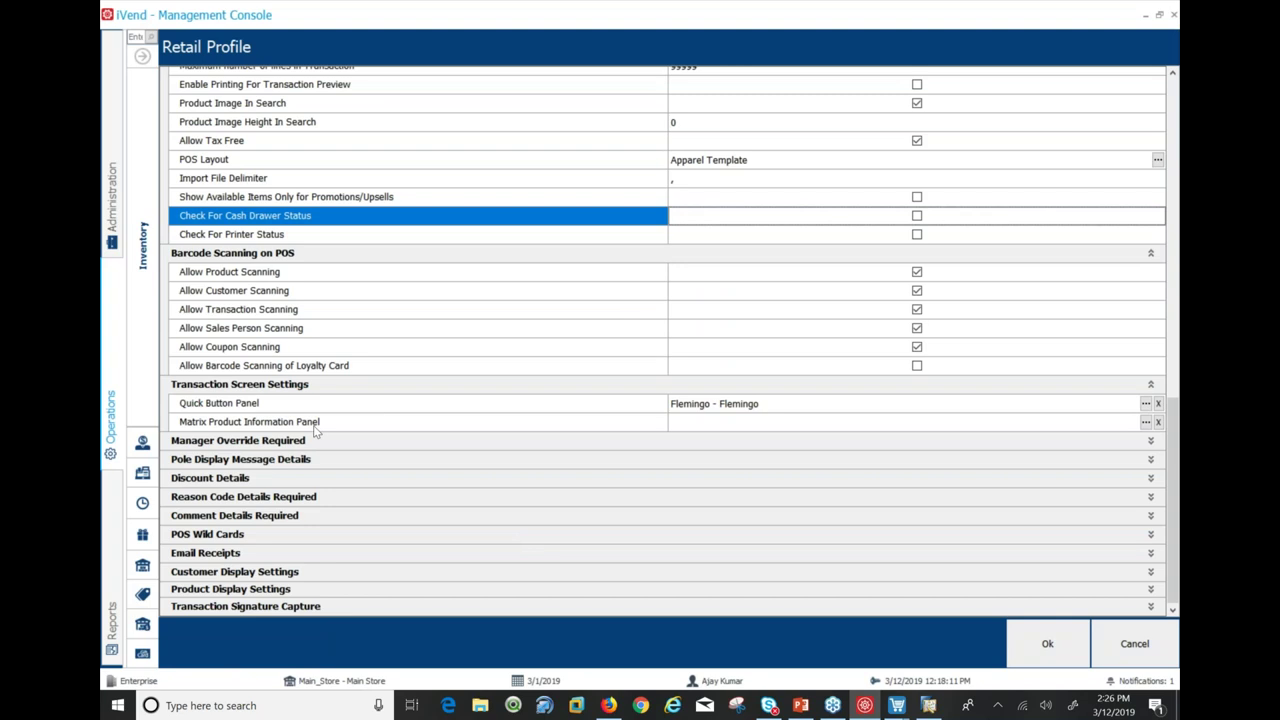
# - Browse Matrix Product Information Panels, find none, and cancel the Retail Profile without saving
pyautogui.click(1145, 422)
pyautogui.click(1145, 422)
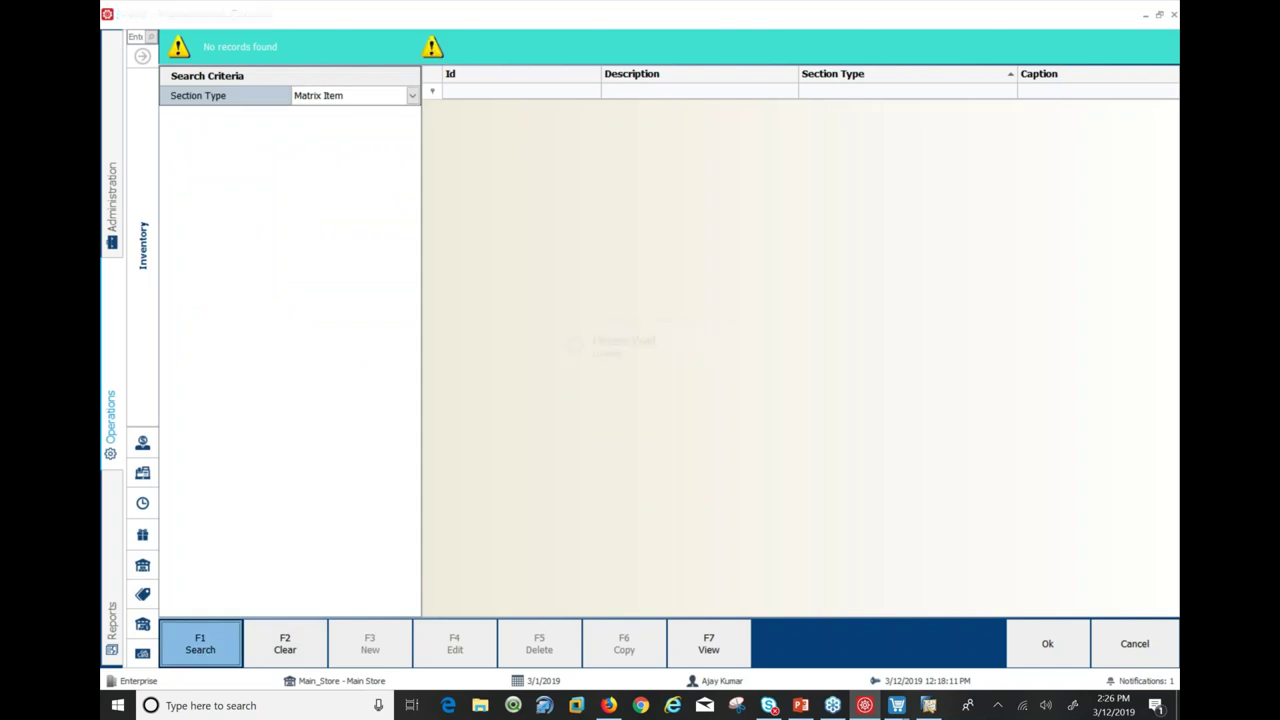
pyautogui.click(1170, 652)
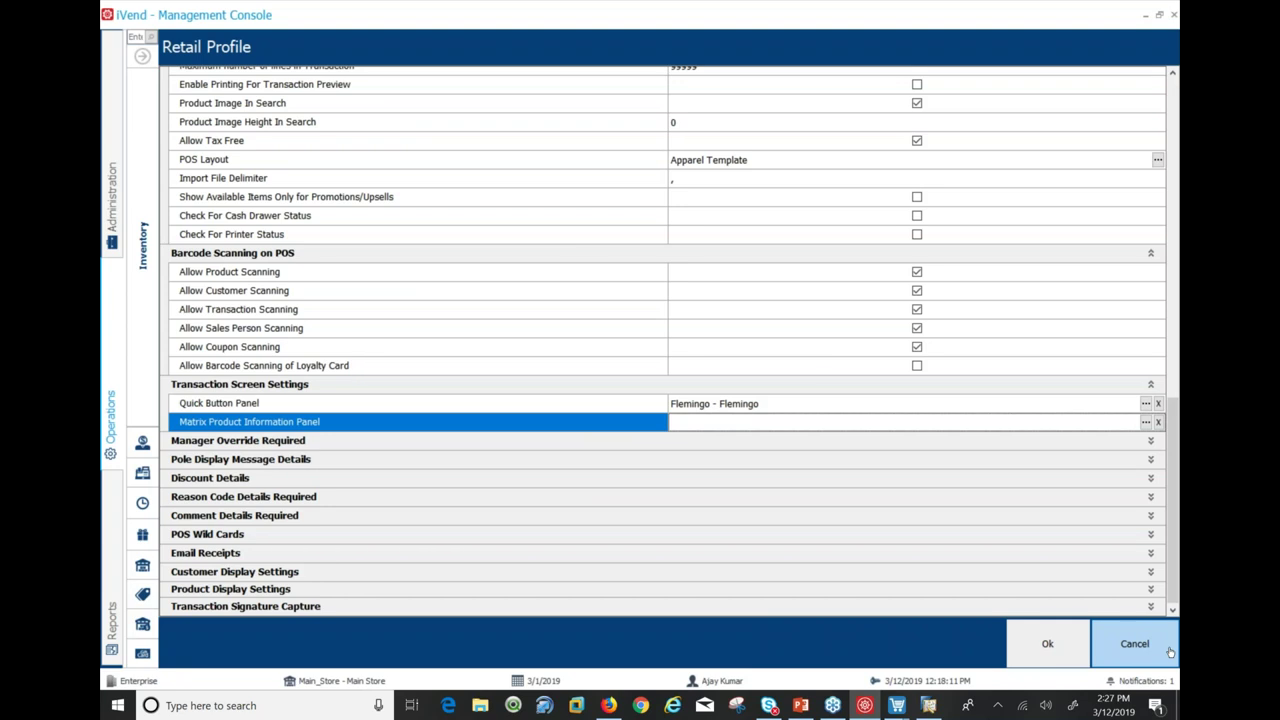
pyautogui.click(1170, 652)
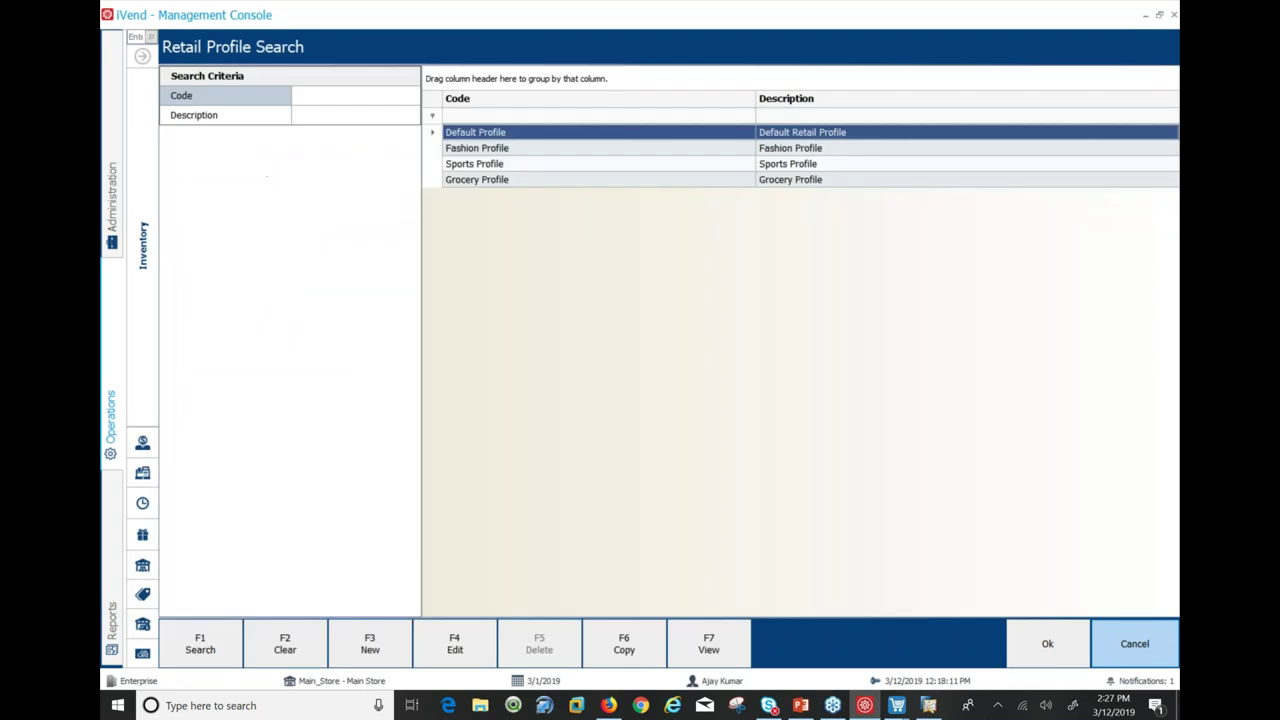
# - Edit the Default Profile again and expand its Transaction Screen Settings section
pyautogui.click(142, 57)
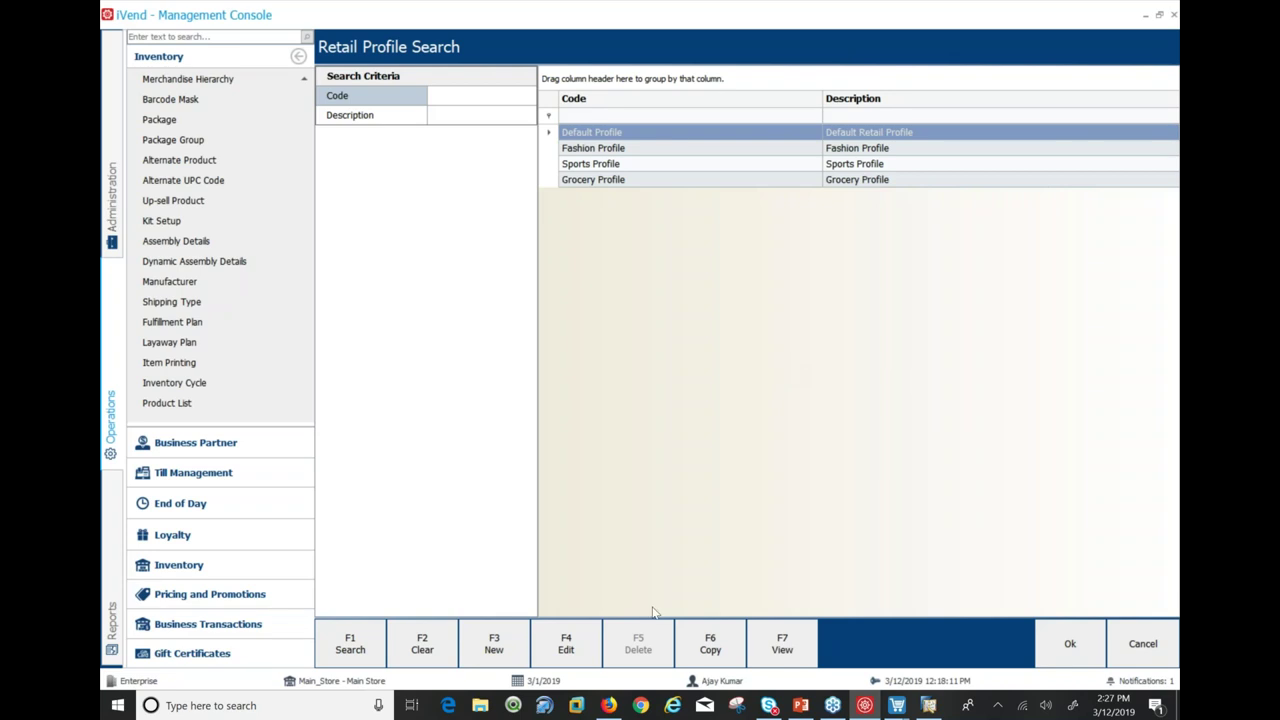
pyautogui.click(566, 644)
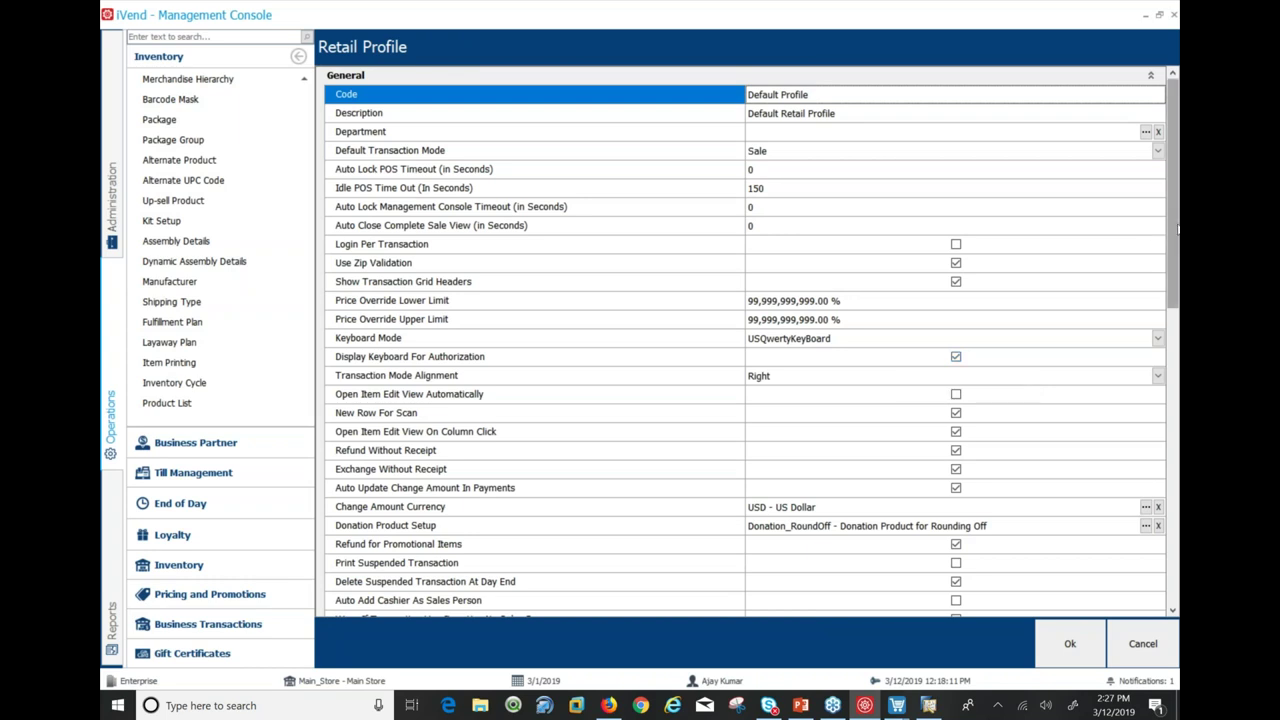
pyautogui.moveTo(1177, 228); pyautogui.dragTo(1176, 520)
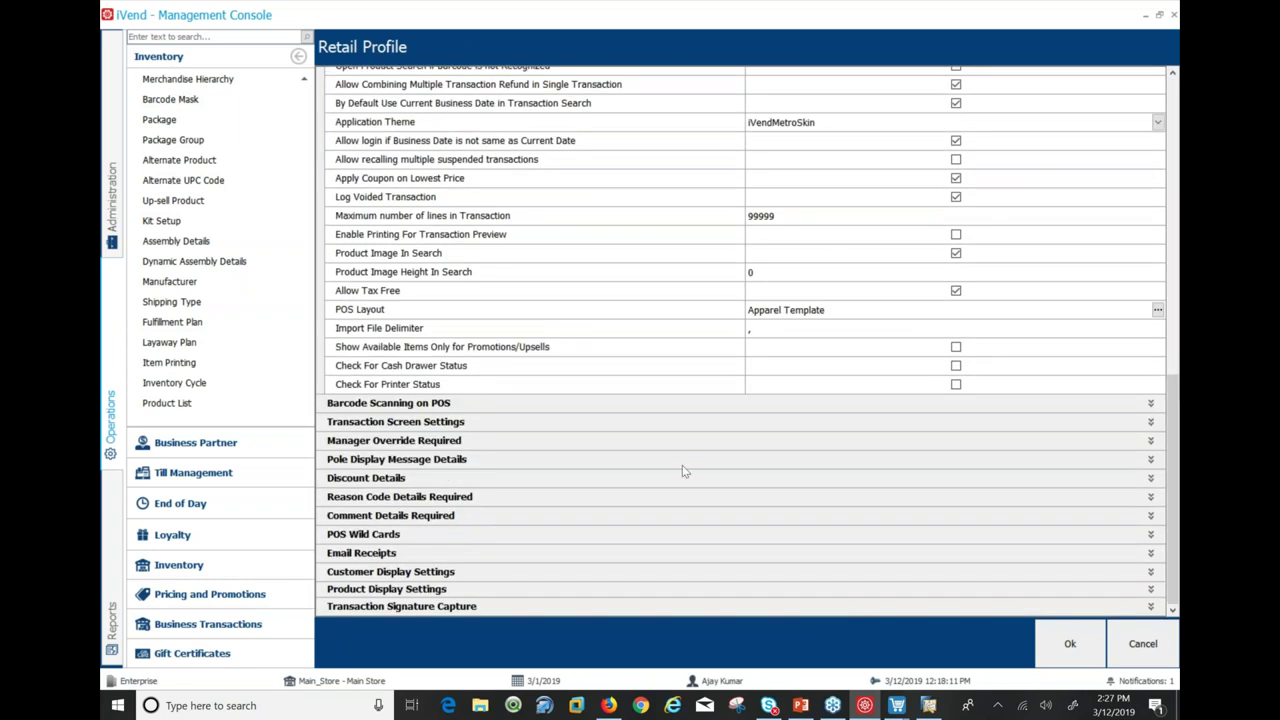
pyautogui.click(458, 426)
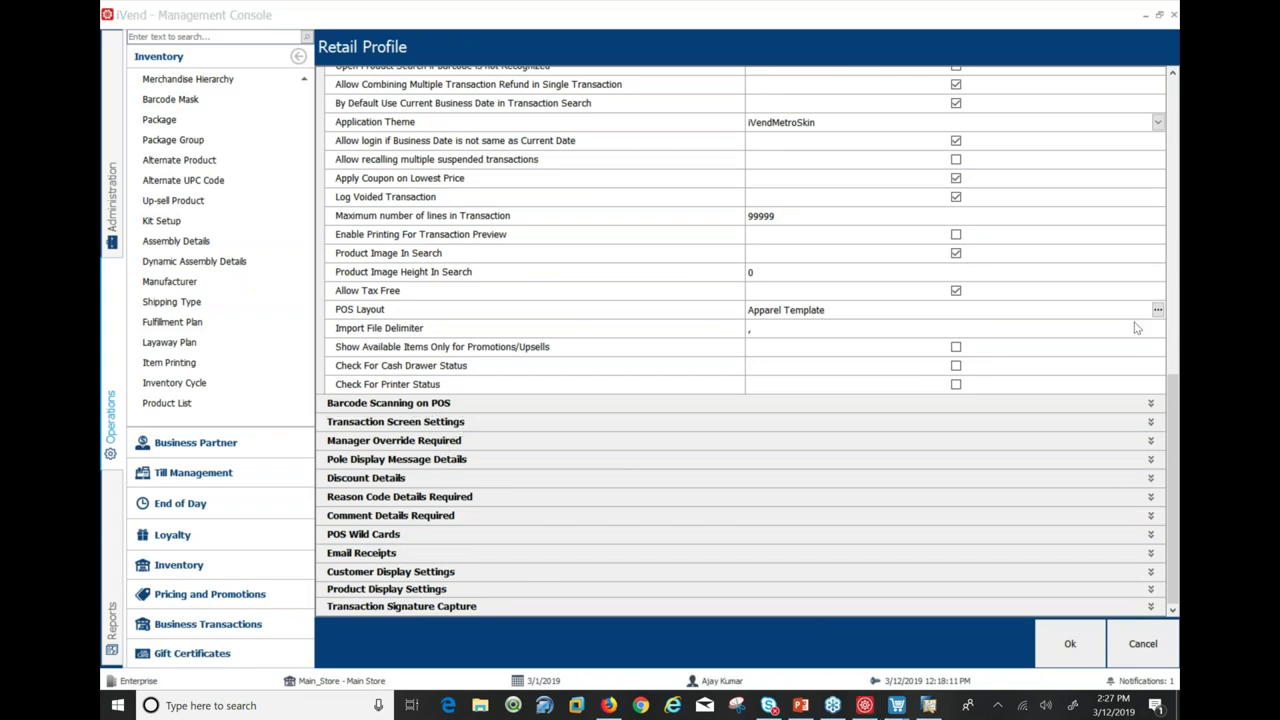
pyautogui.click(1158, 424)
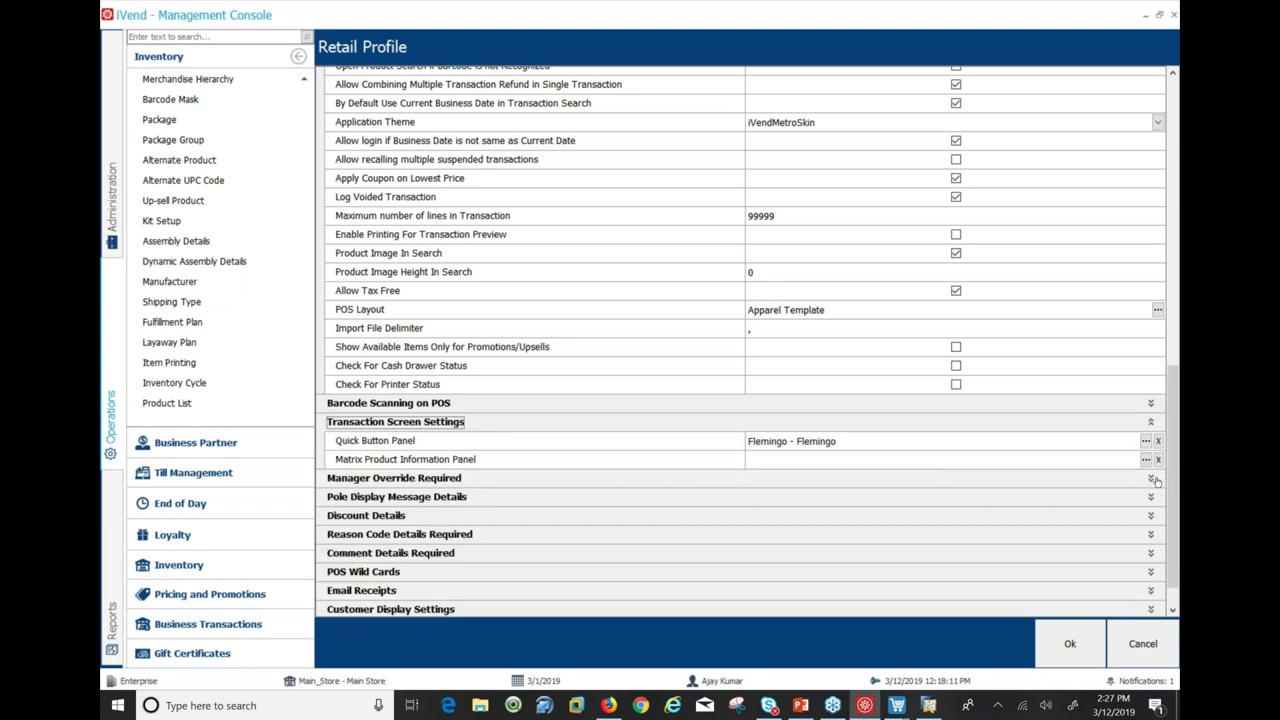
# - Expand the Manager Override Required section of the Default Profile
pyautogui.click(1151, 479)
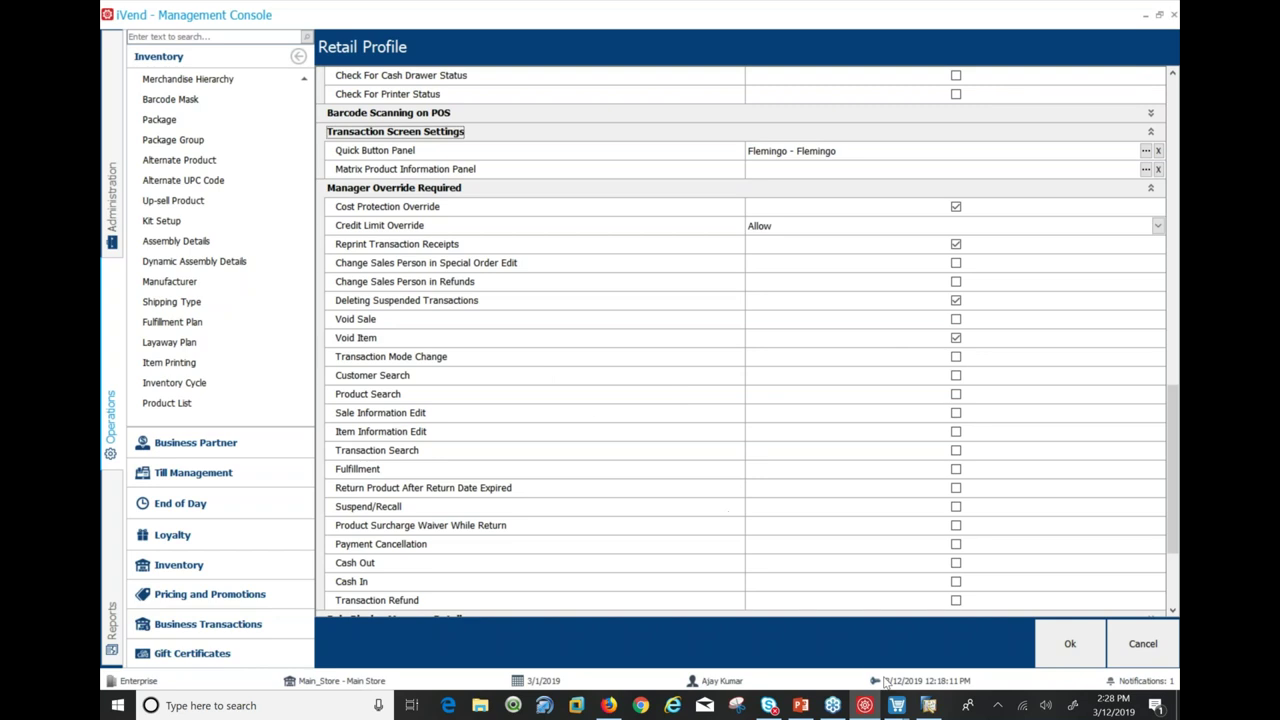
# - In the POS, add products 100102 and 100106 to the sale, then void the Womens Tee line
pyautogui.moveTo(897, 708)
pyautogui.click(814, 675)
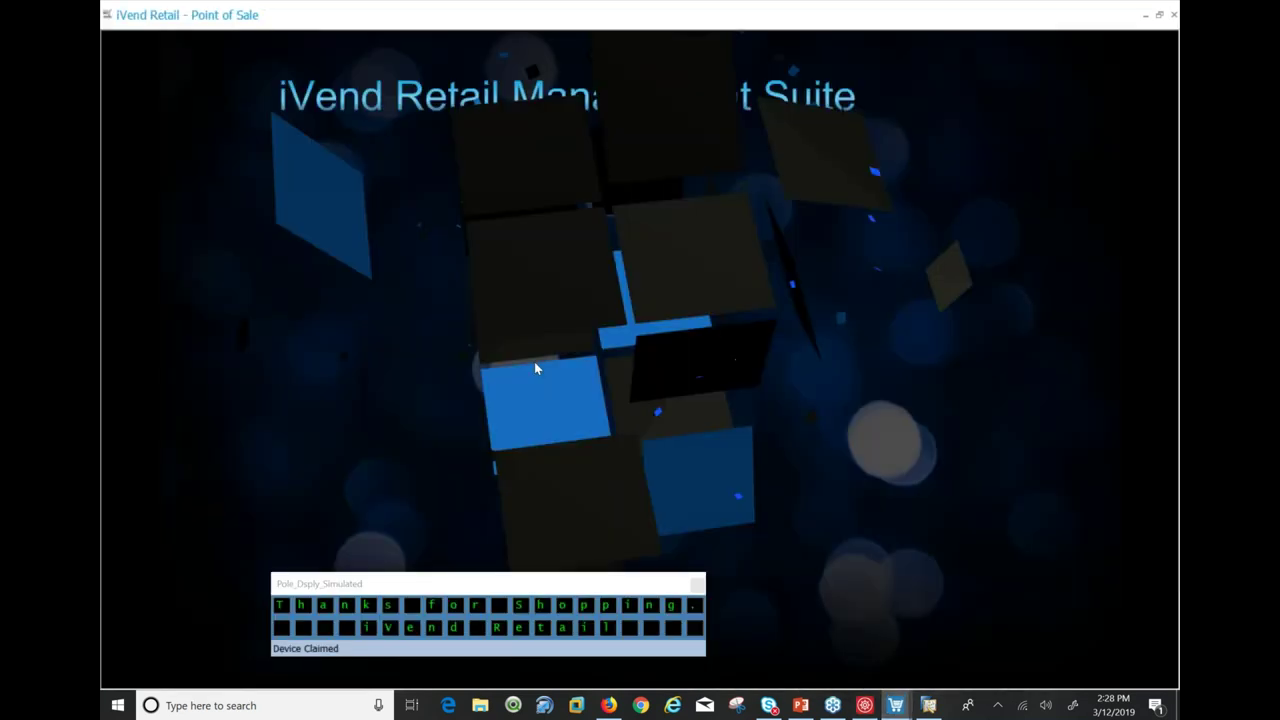
pyautogui.write('100102')
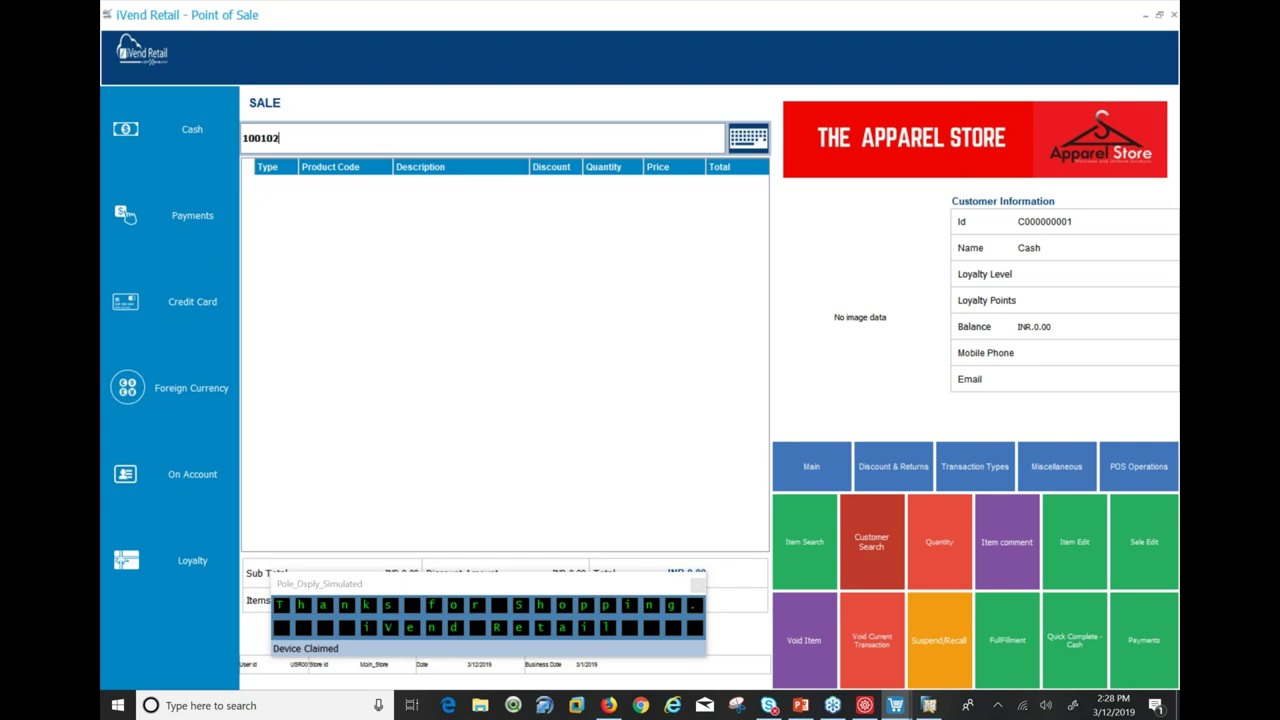
pyautogui.press('Return')
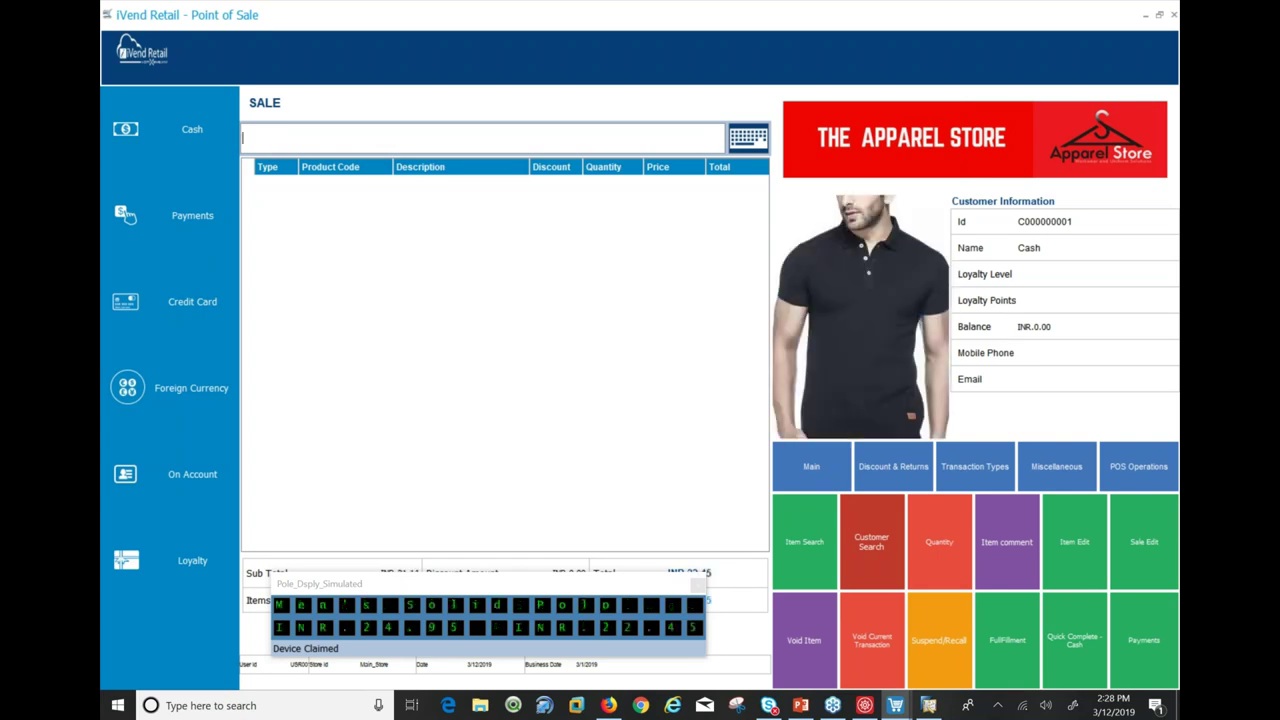
pyautogui.write('100106')
pyautogui.press('Return')
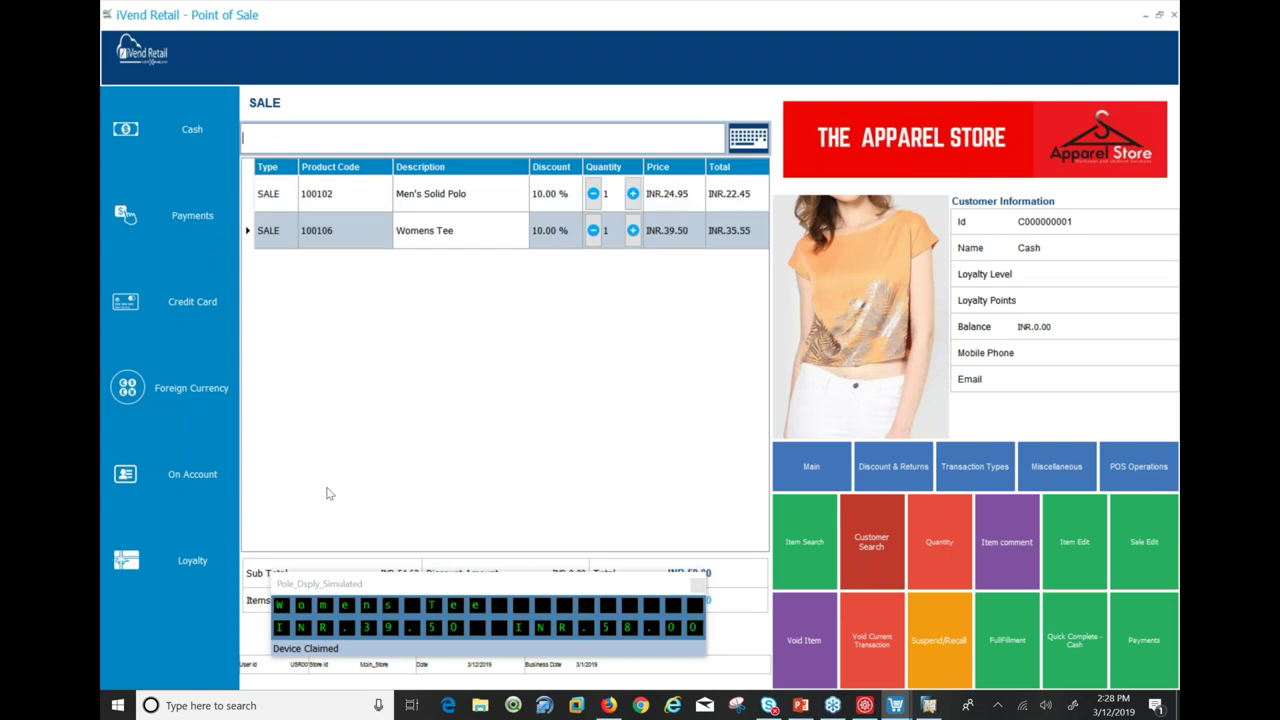
pyautogui.click(444, 238)
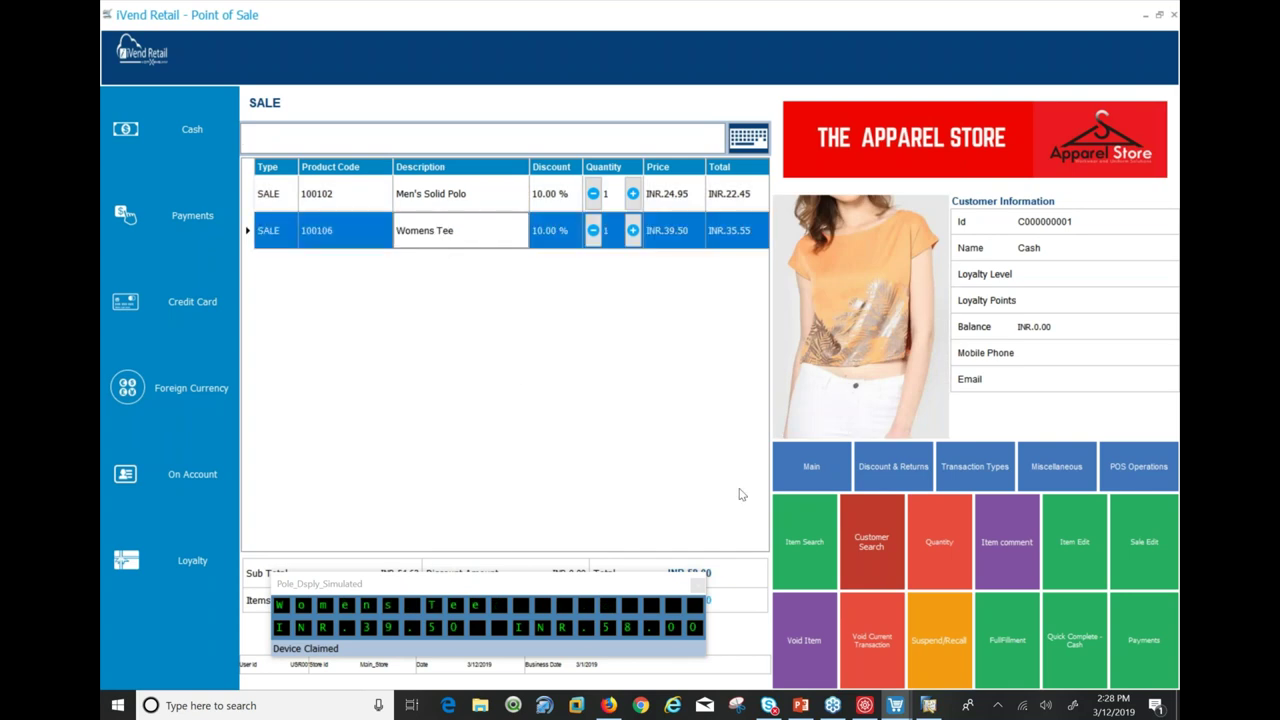
pyautogui.click(822, 648)
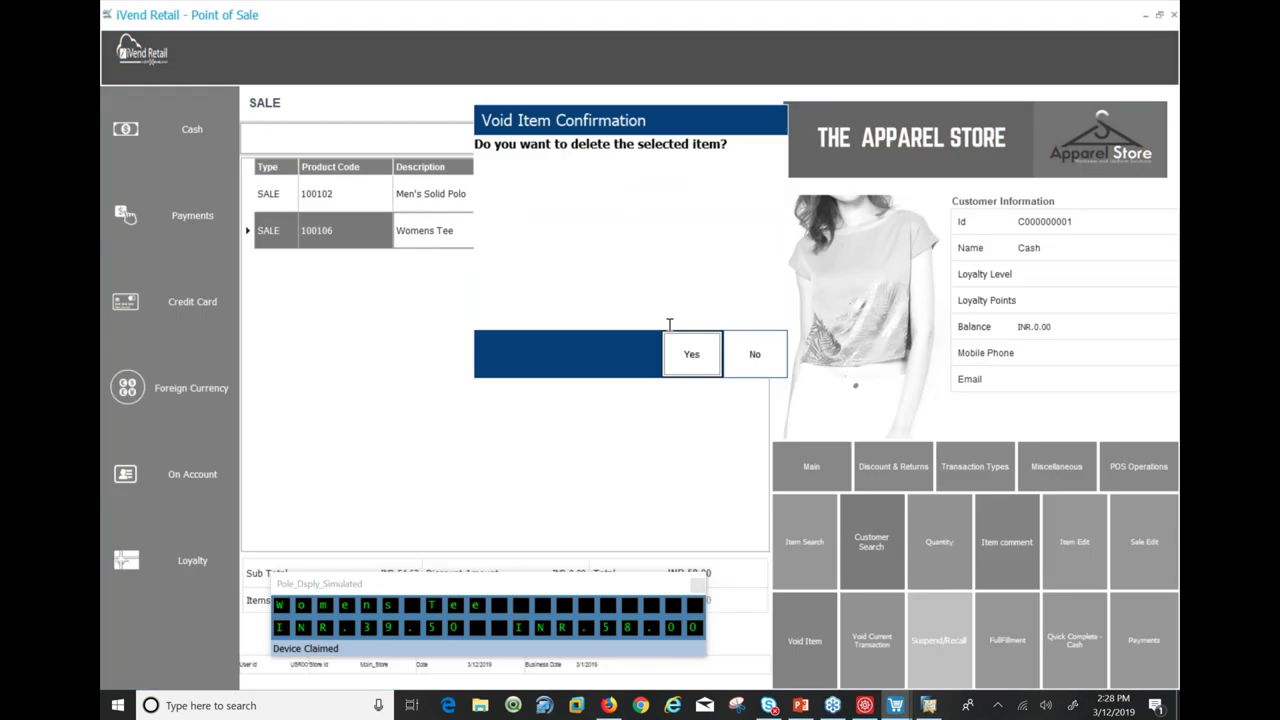
# - Confirm the Womens Tee void and approve it with the manager's user name and password
pyautogui.click(691, 354)
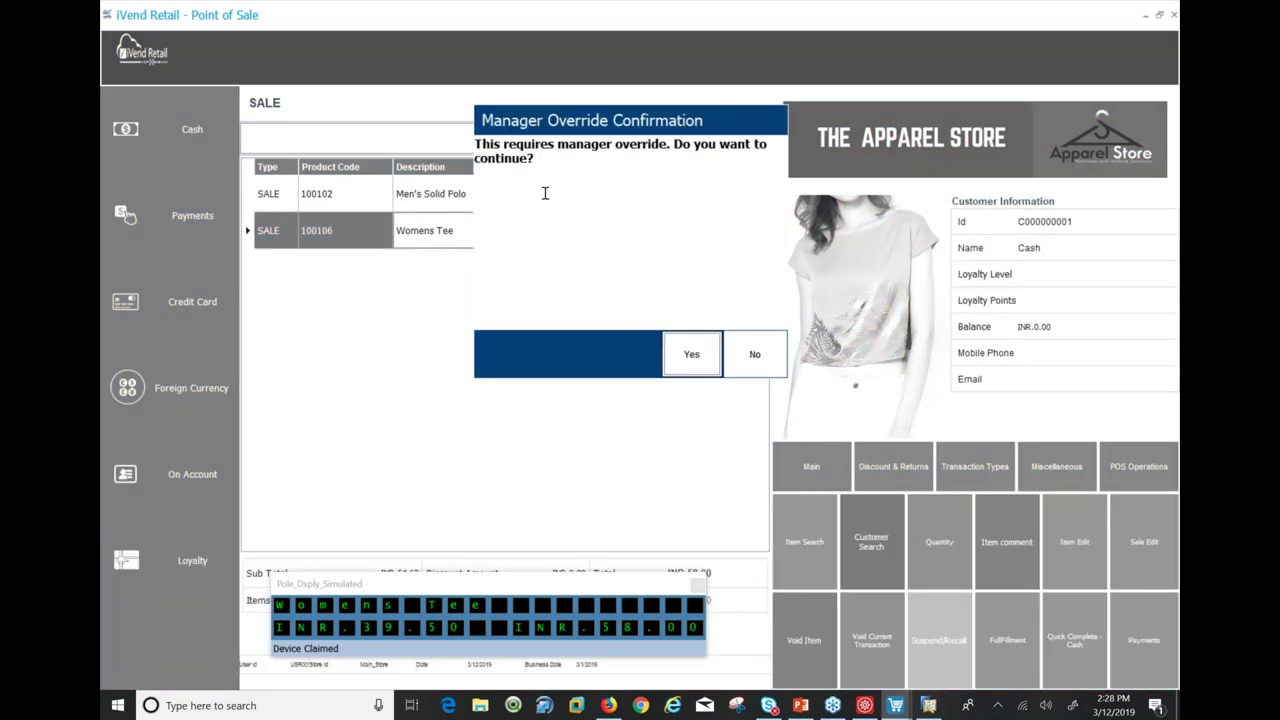
pyautogui.click(689, 356)
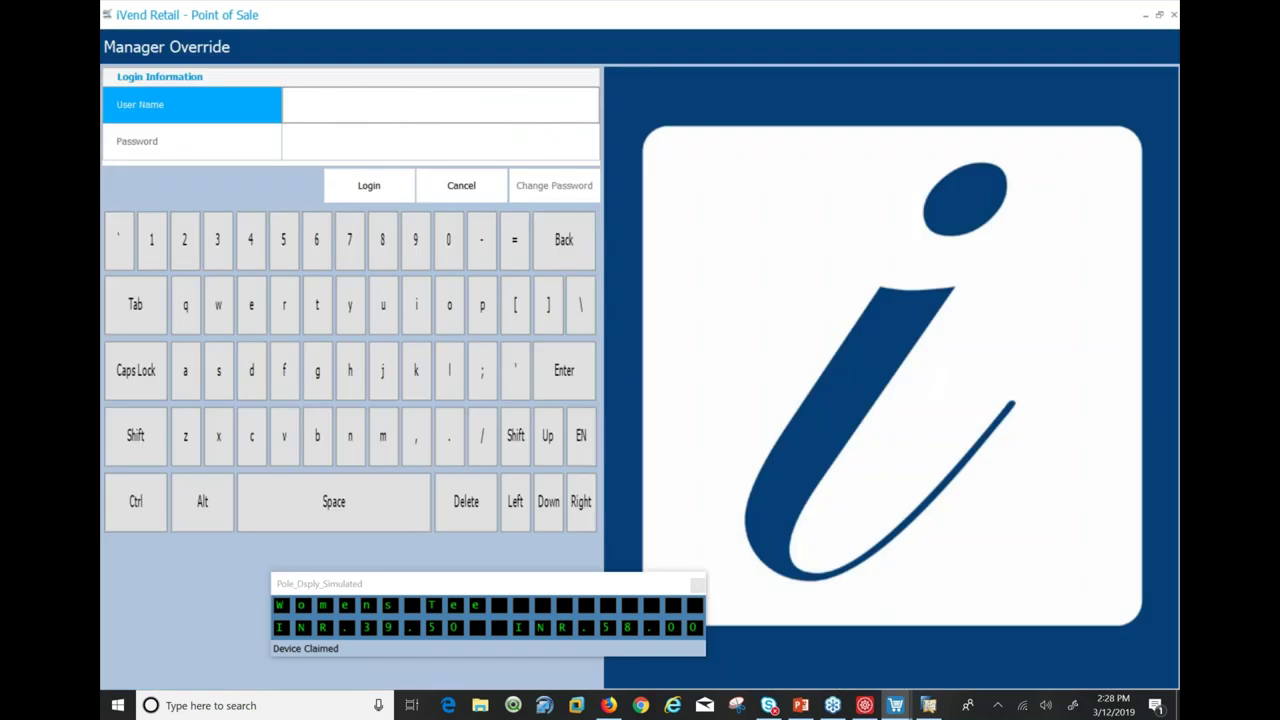
pyautogui.click(350, 113)
pyautogui.write('1')
pyautogui.click(347, 143)
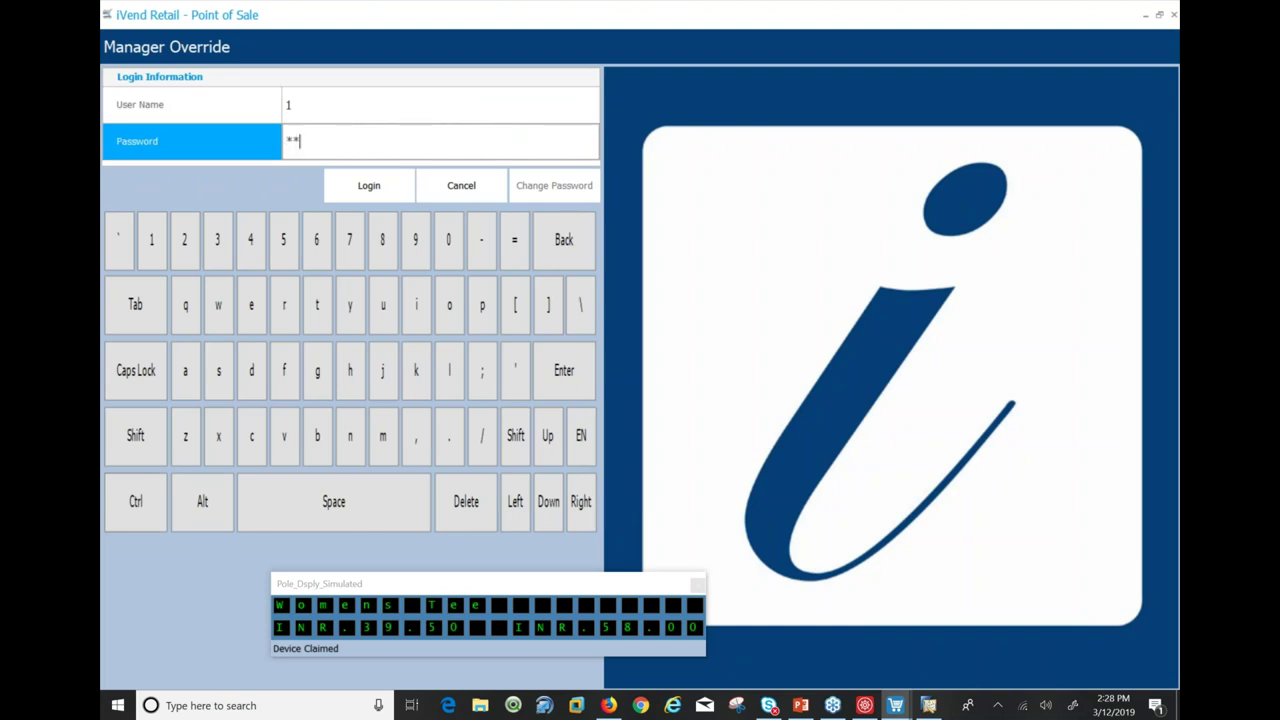
pyautogui.press('Return')
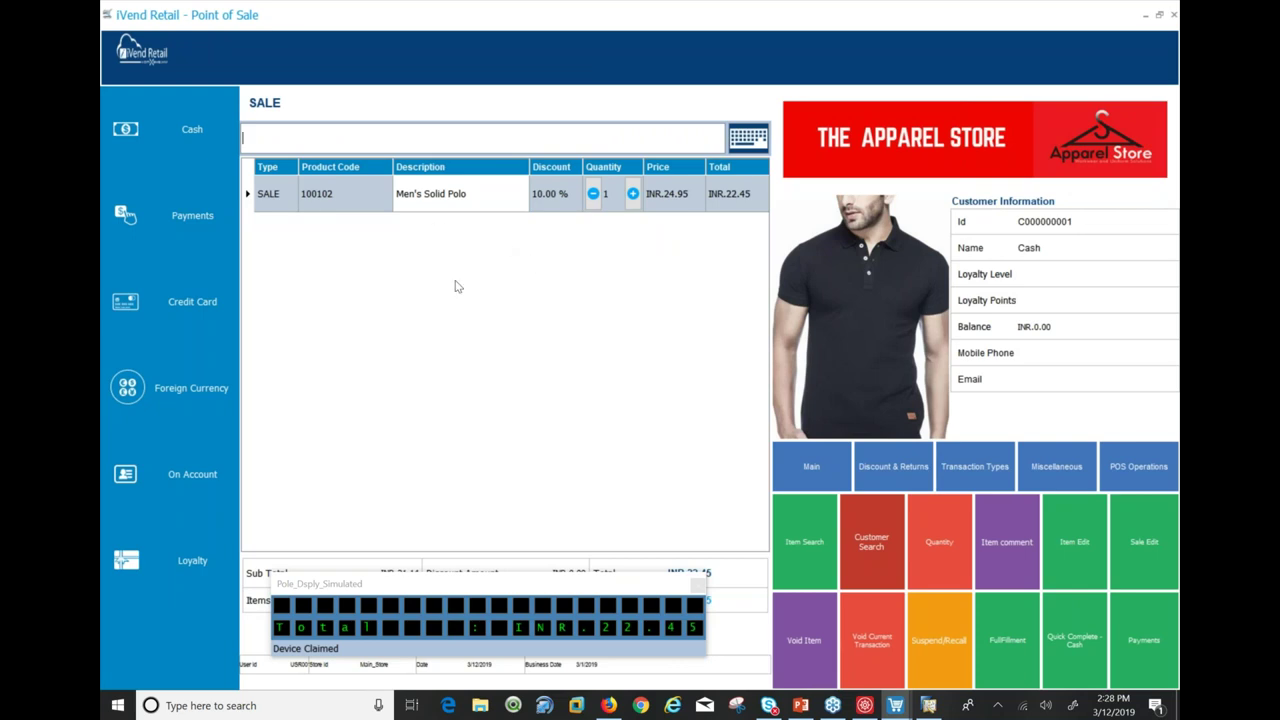
# - Look over the Manager Override Required options in the Retail Profile
pyautogui.click(866, 706)
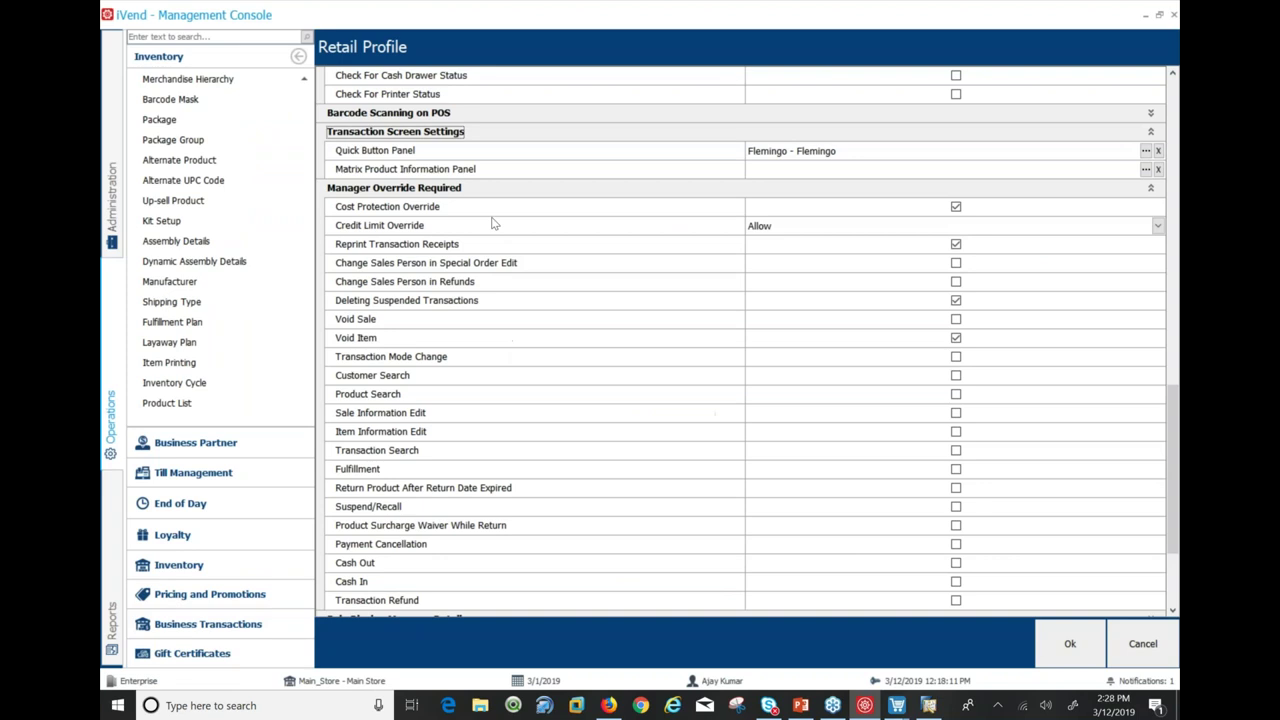
pyautogui.scroll(-3, 498, 420)
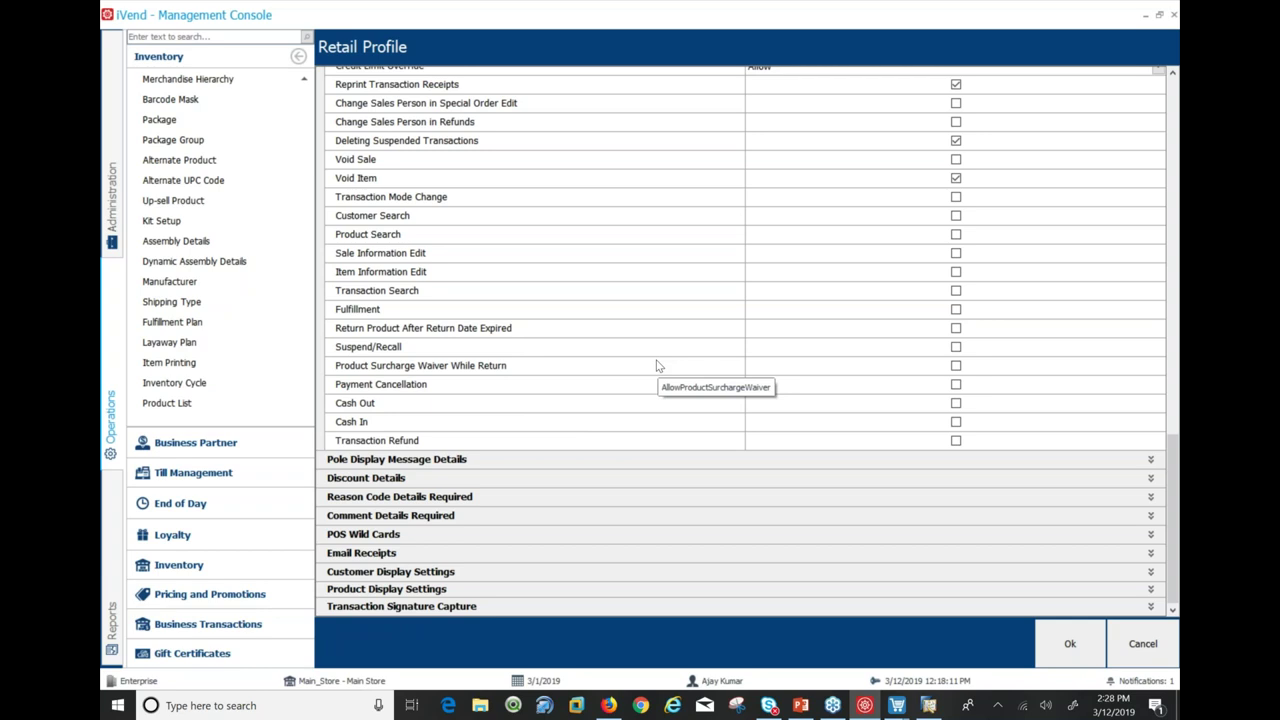
pyautogui.scroll(15, 657, 366)
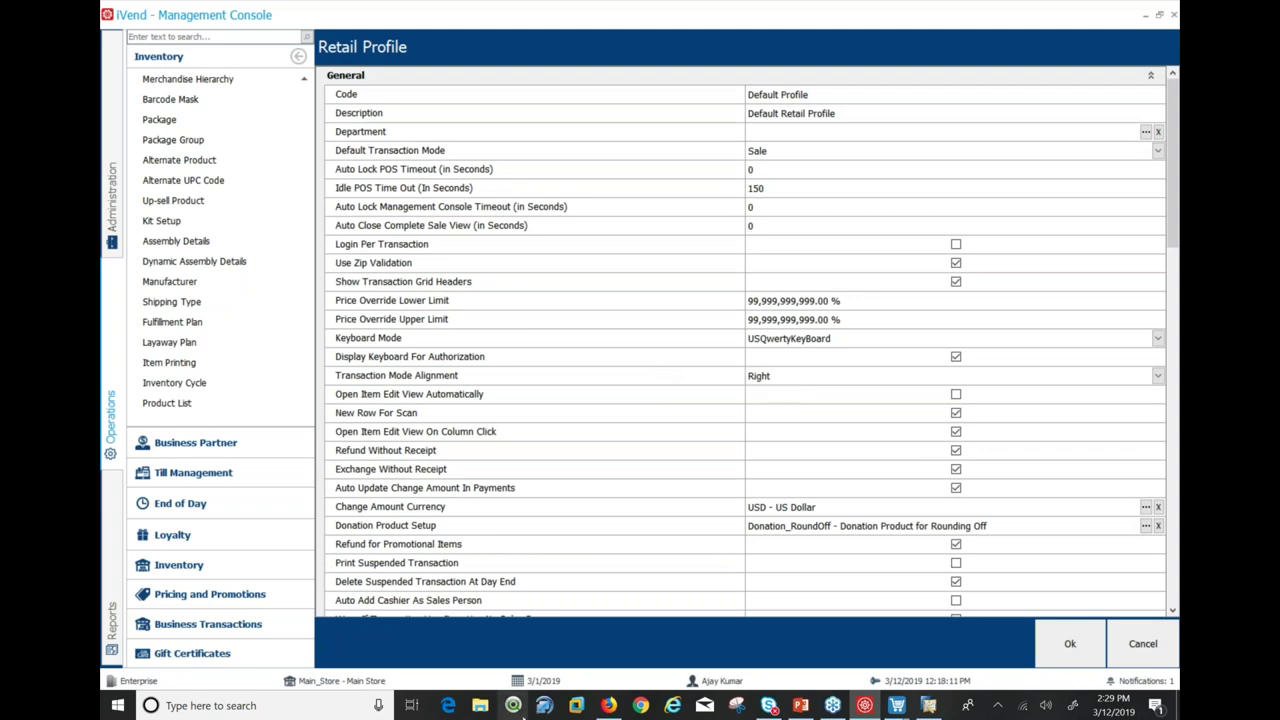
# - Open a new blank tab in Firefox
pyautogui.moveTo(608, 709)
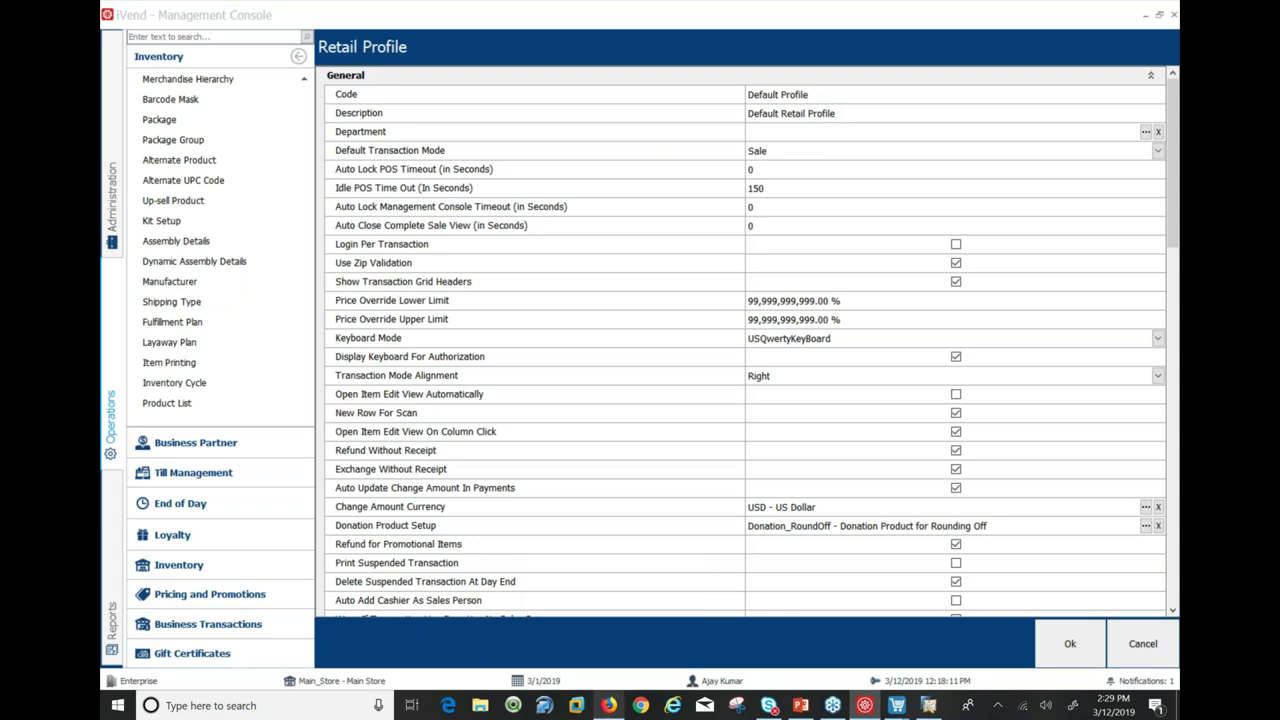
pyautogui.click(608, 705)
pyautogui.click(281, 12)
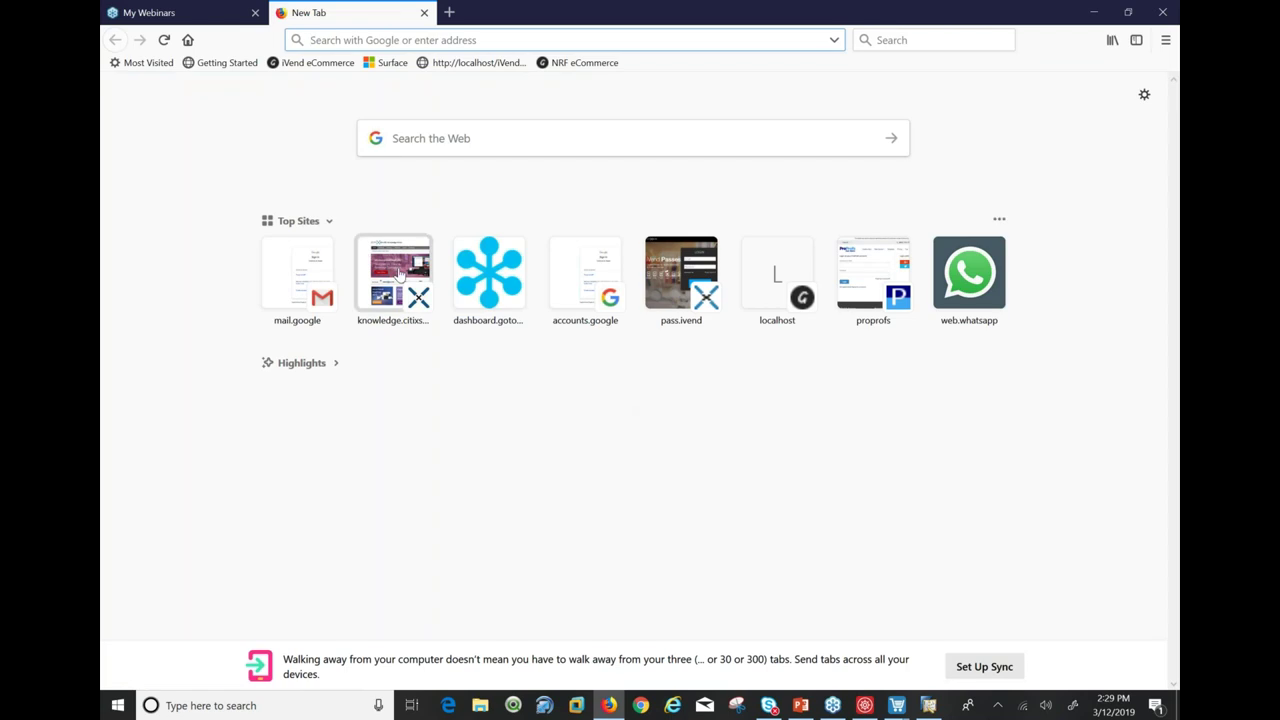
# - Sign in to the CitiXsys Knowledge Portal and list its 366 Knowledge Base articles
pyautogui.click(398, 275)
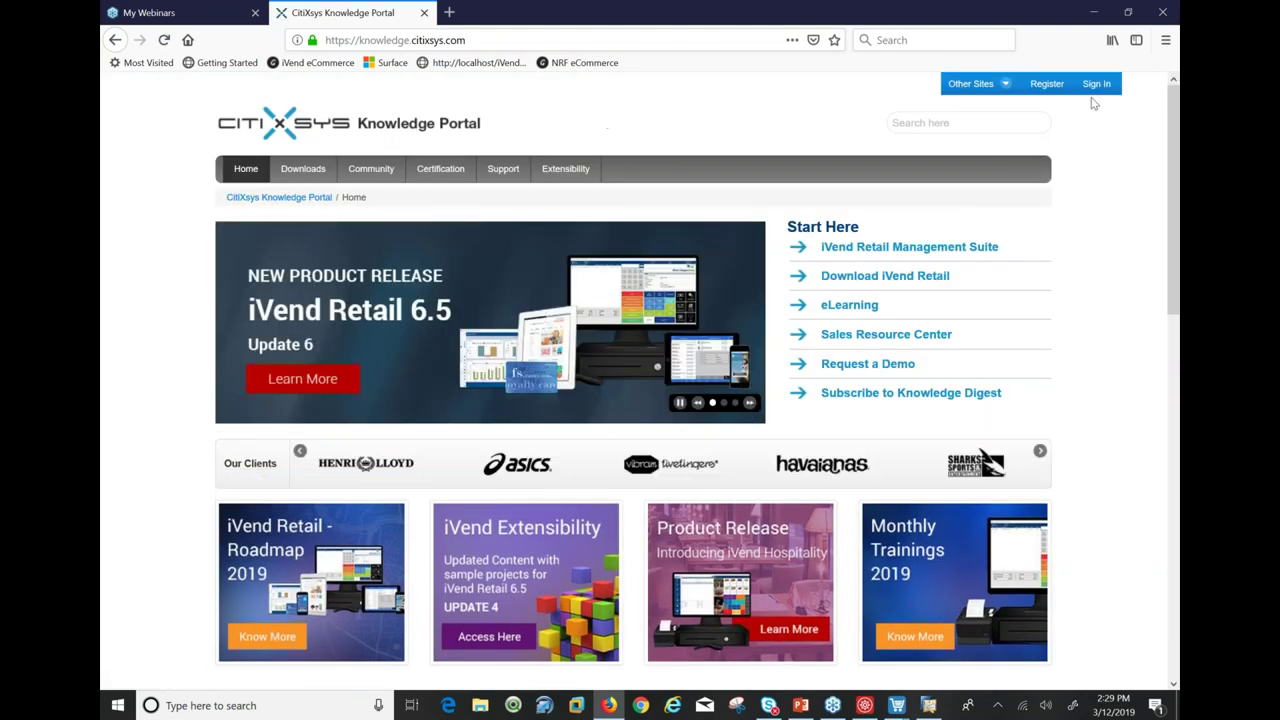
pyautogui.click(1105, 87)
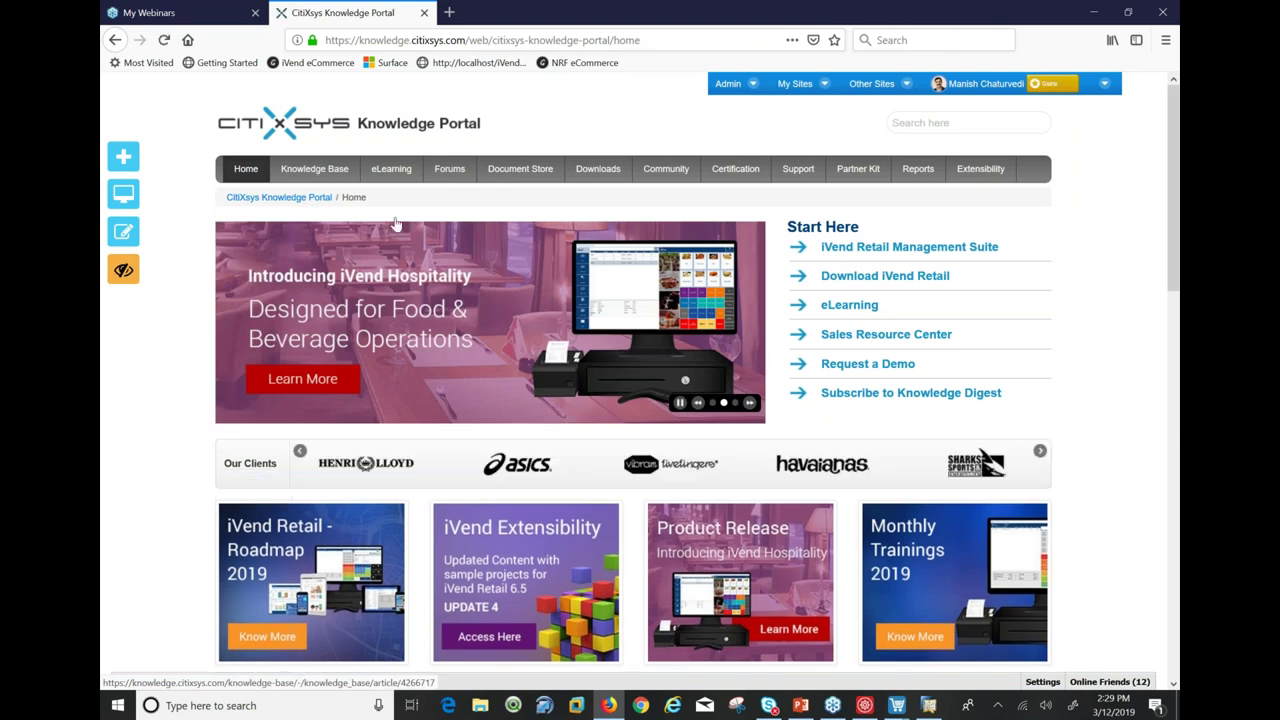
pyautogui.click(318, 169)
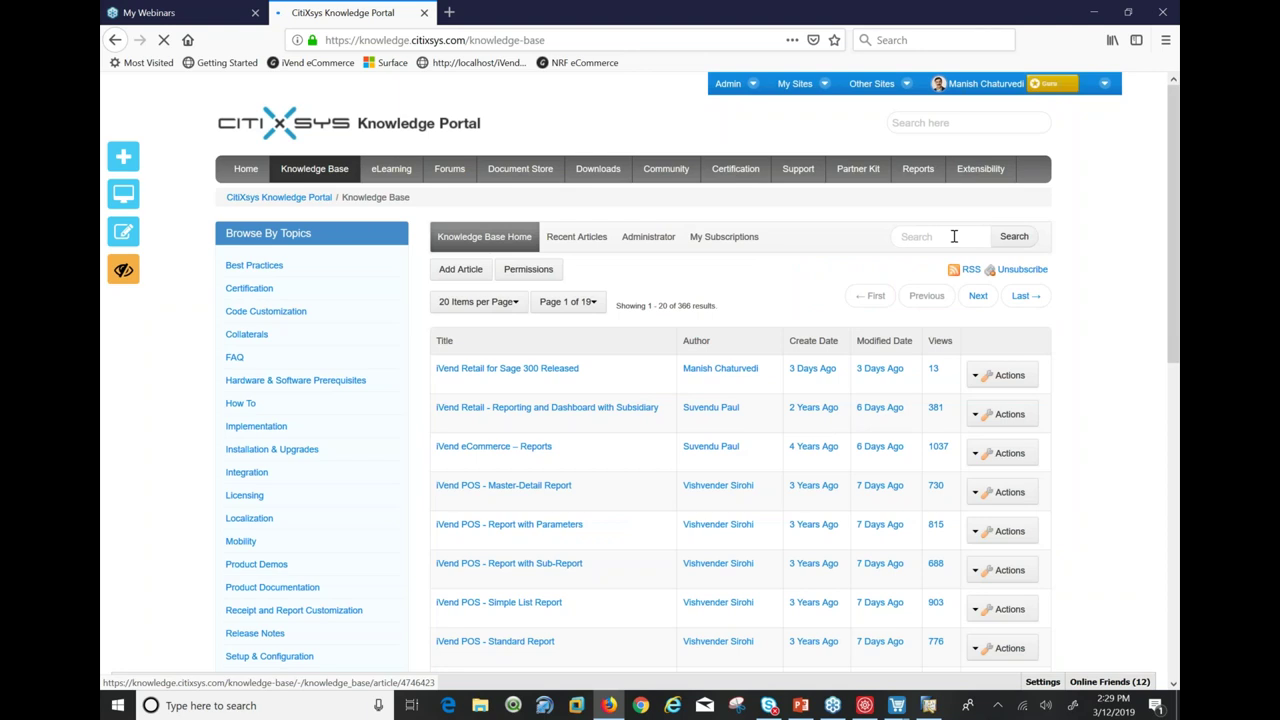
# - Search the Knowledge Base for 'manager override' and open the Manager Override article
pyautogui.click(954, 236)
pyautogui.click(954, 236)
pyautogui.write('manager ov')
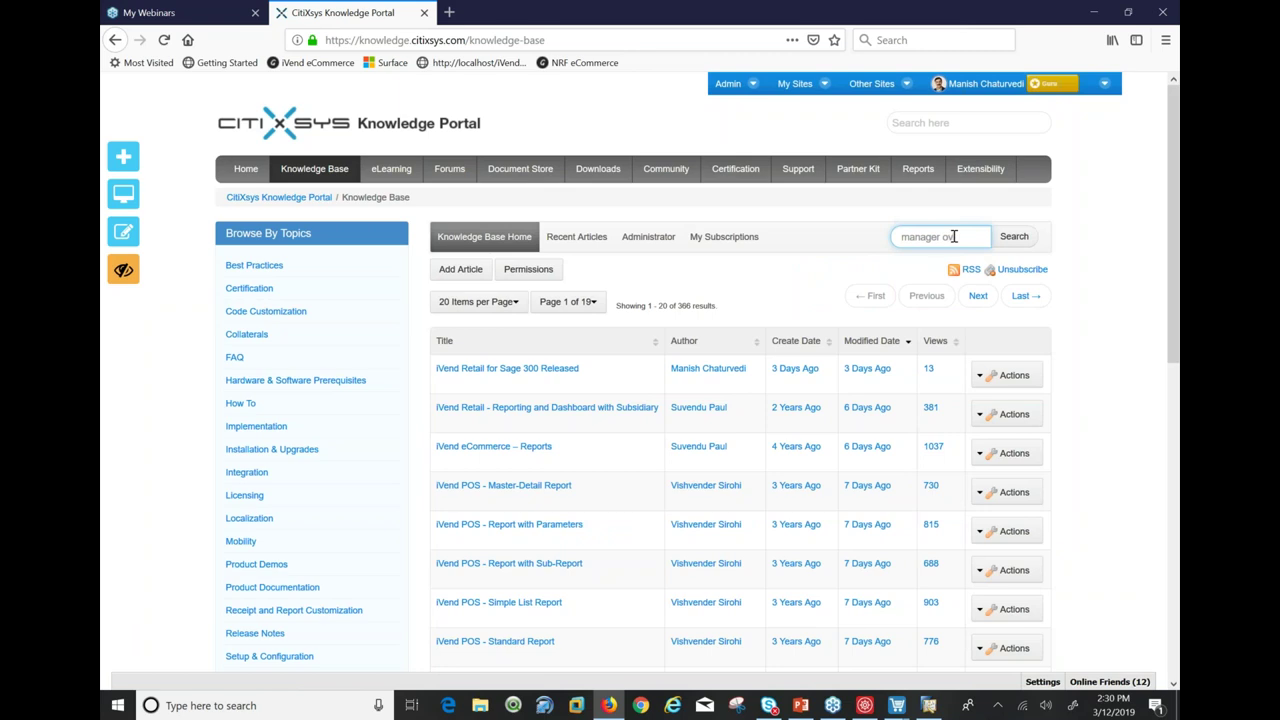
pyautogui.write('erride')
pyautogui.press('Return')
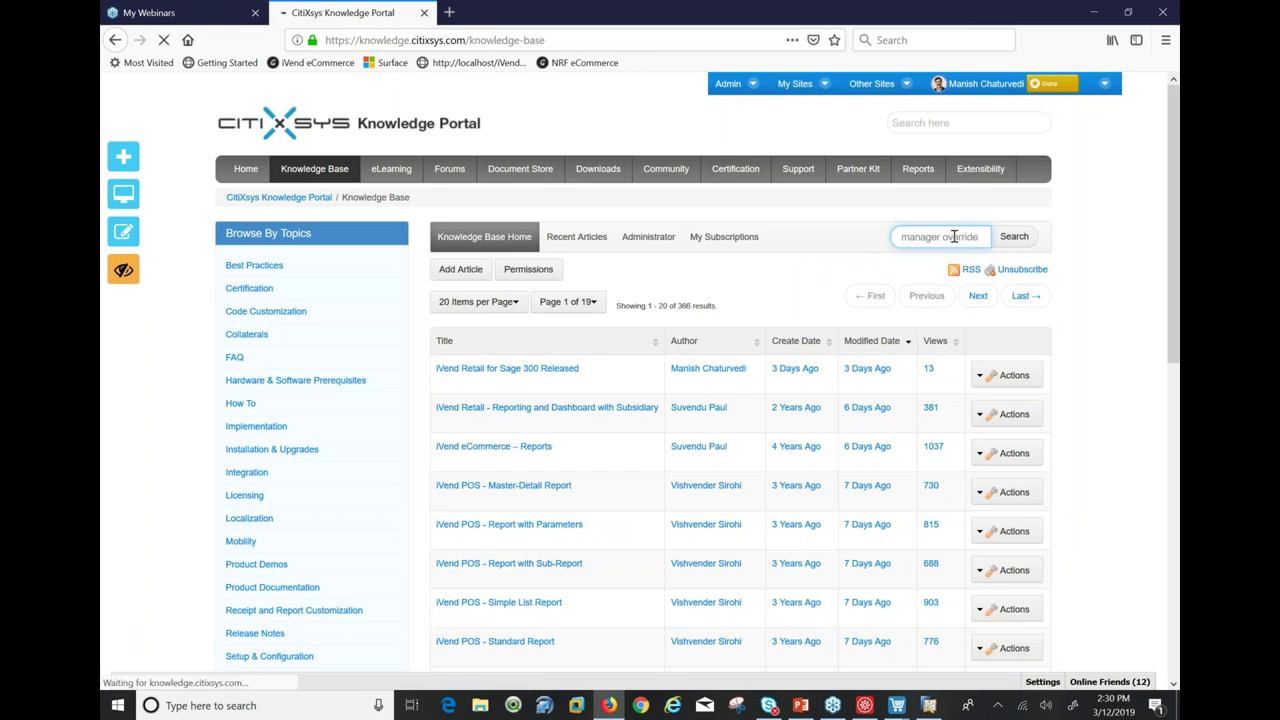
pyautogui.click(1015, 238)
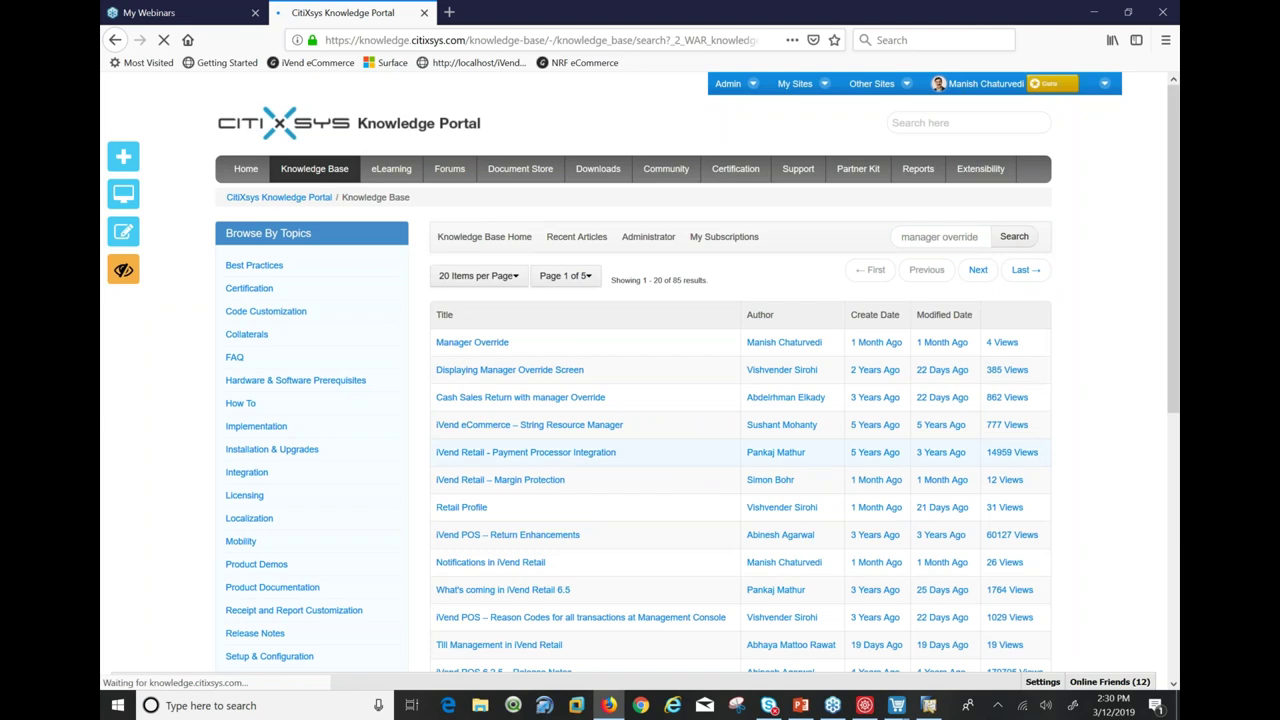
pyautogui.click(485, 347)
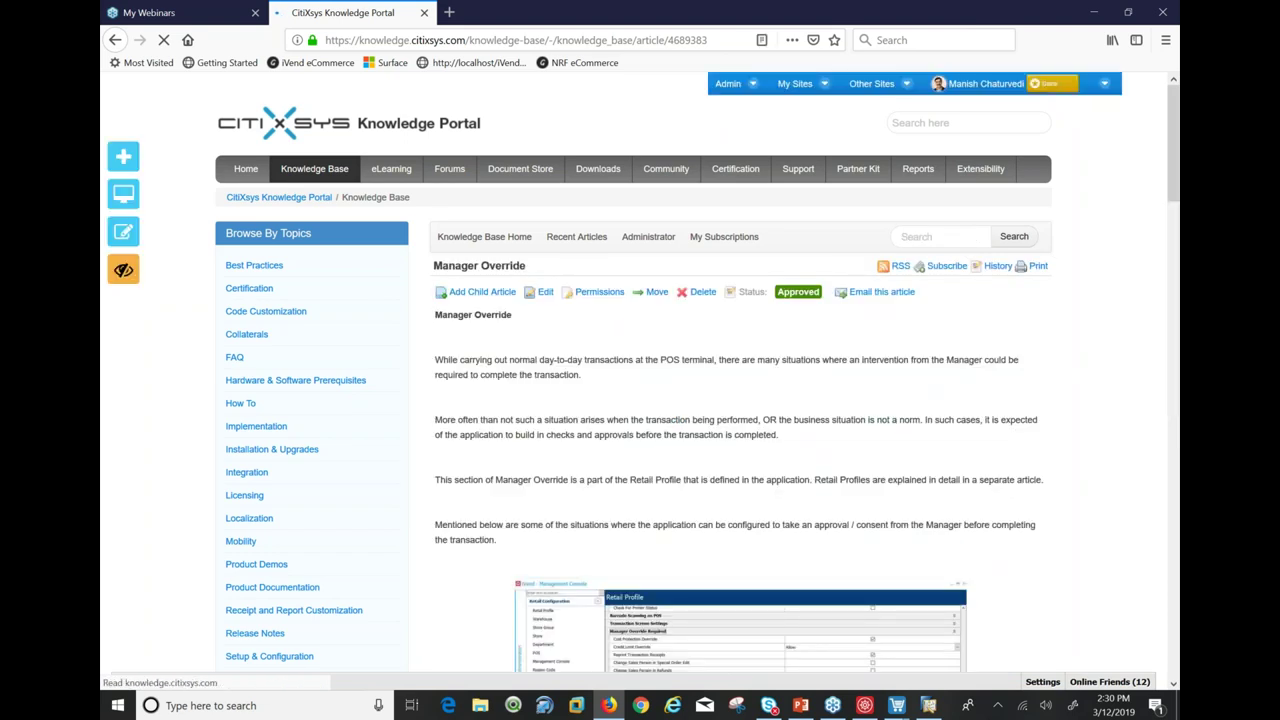
# - Read through the Manager Override article, then go back to the Retail Profile in Management Console
pyautogui.scroll(-3, 744, 472)
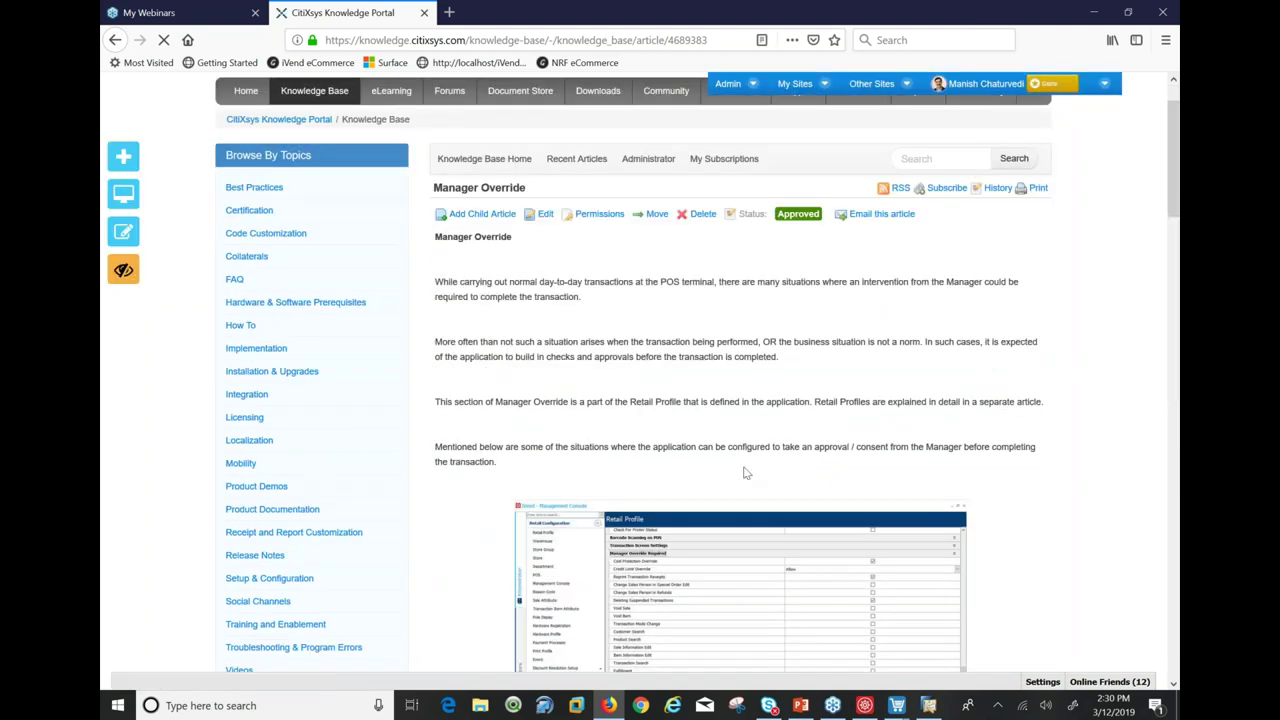
pyautogui.scroll(-5, 744, 472)
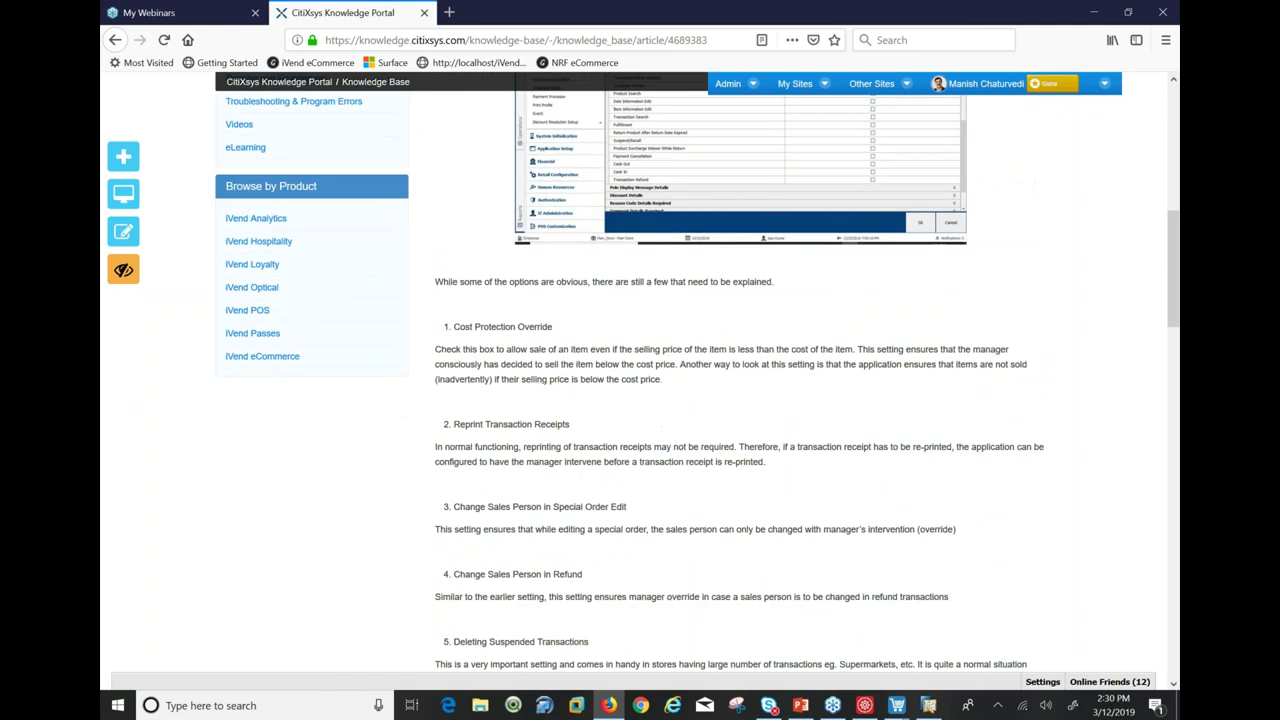
pyautogui.scroll(-1, 744, 472)
pyautogui.scroll(-10, 744, 472)
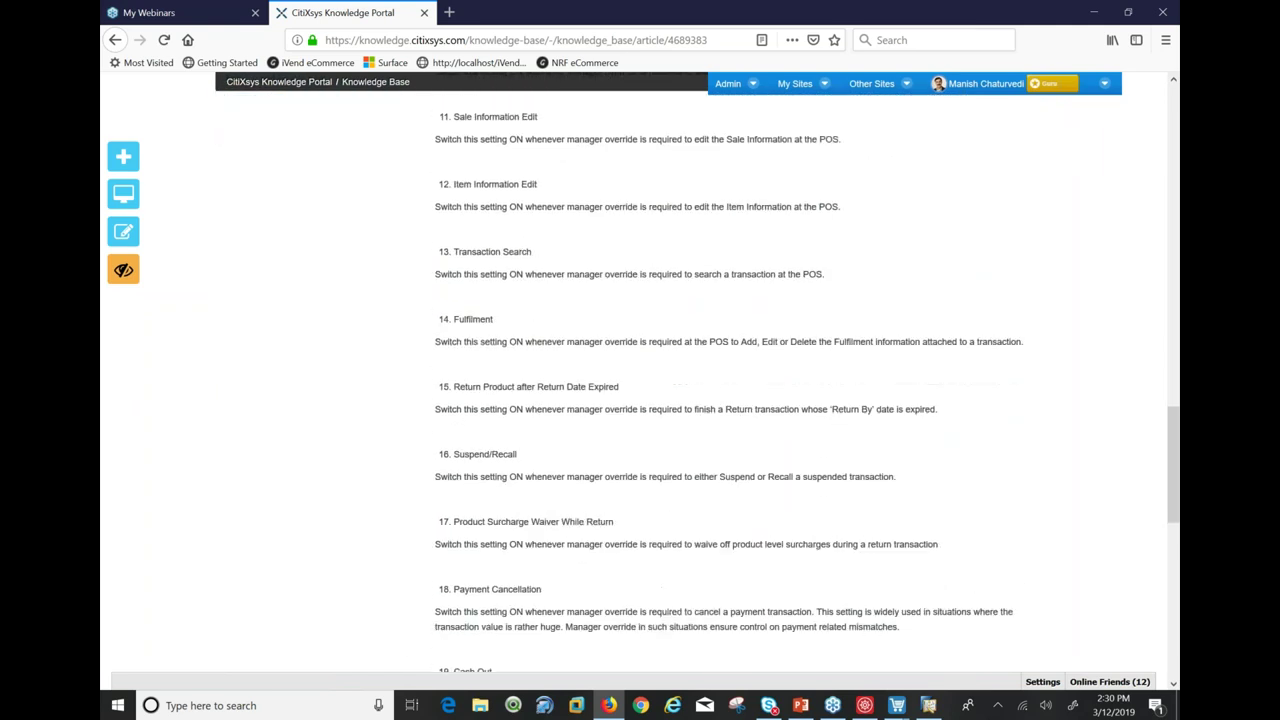
pyautogui.scroll(-6, 744, 472)
pyautogui.scroll(10, 744, 472)
pyautogui.scroll(12, 744, 472)
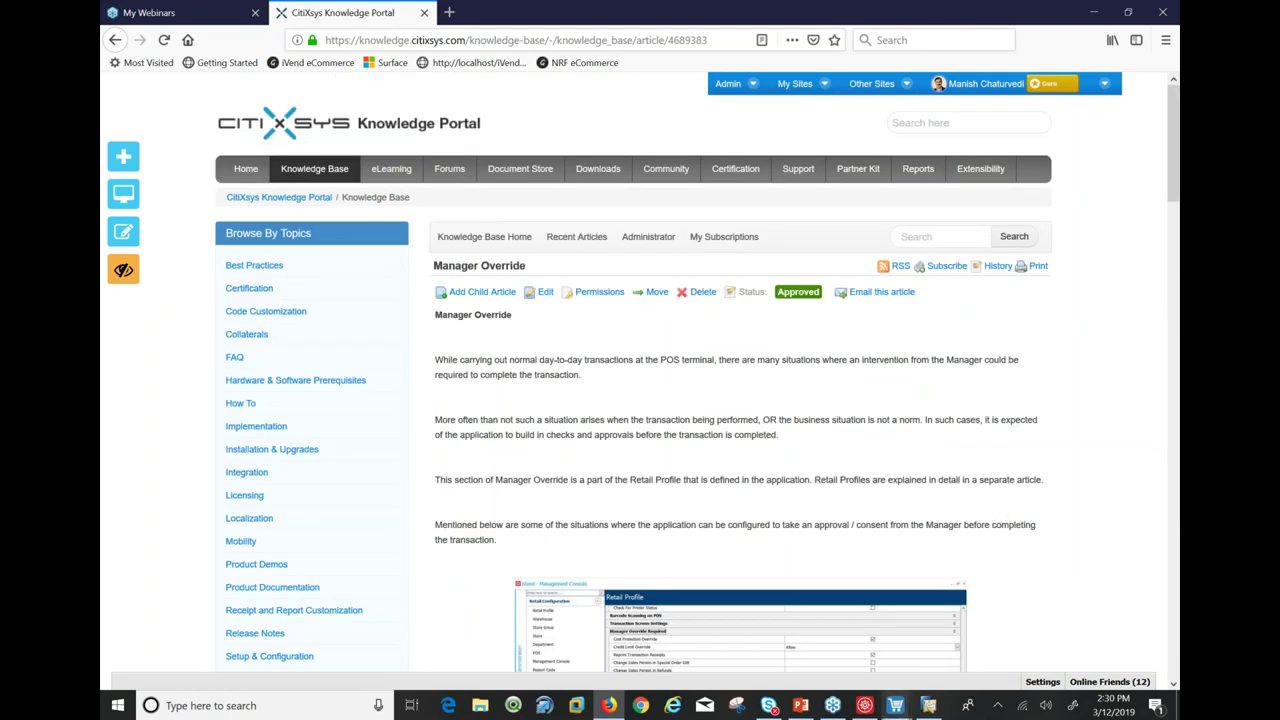
pyautogui.click(866, 705)
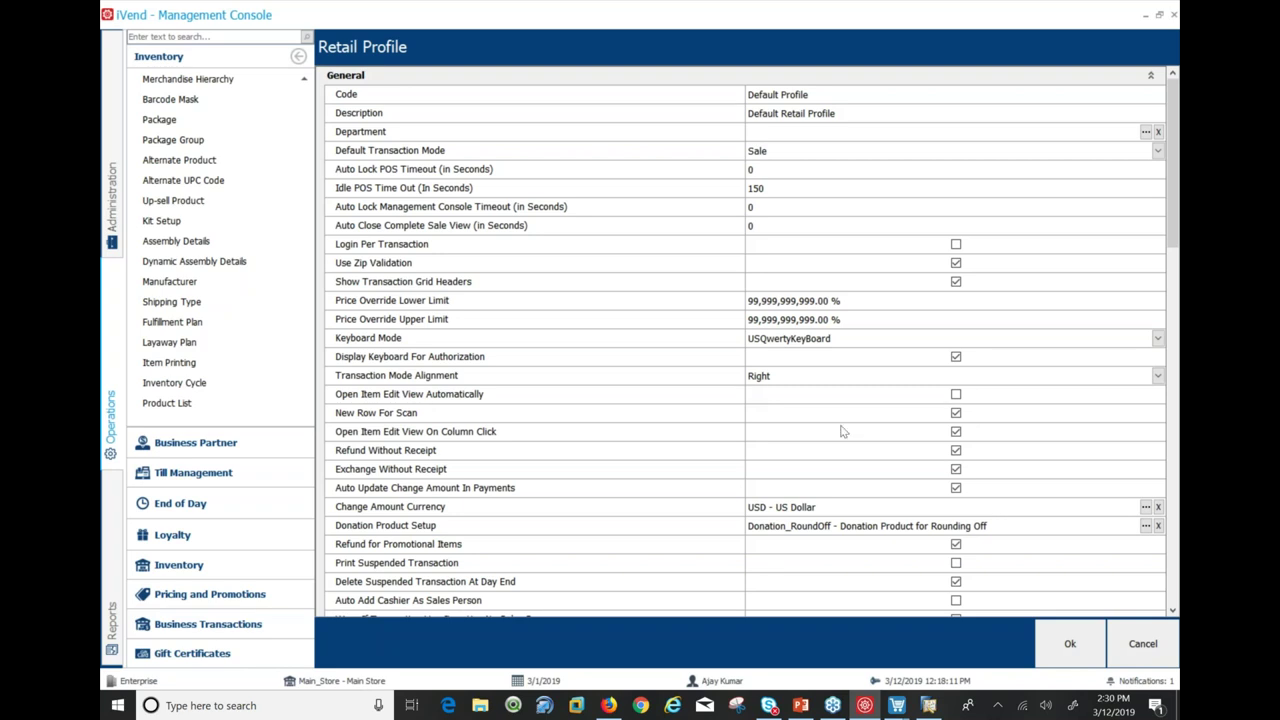
pyautogui.scroll(-1, 740, 350)
pyautogui.scroll(-10, 665, 339)
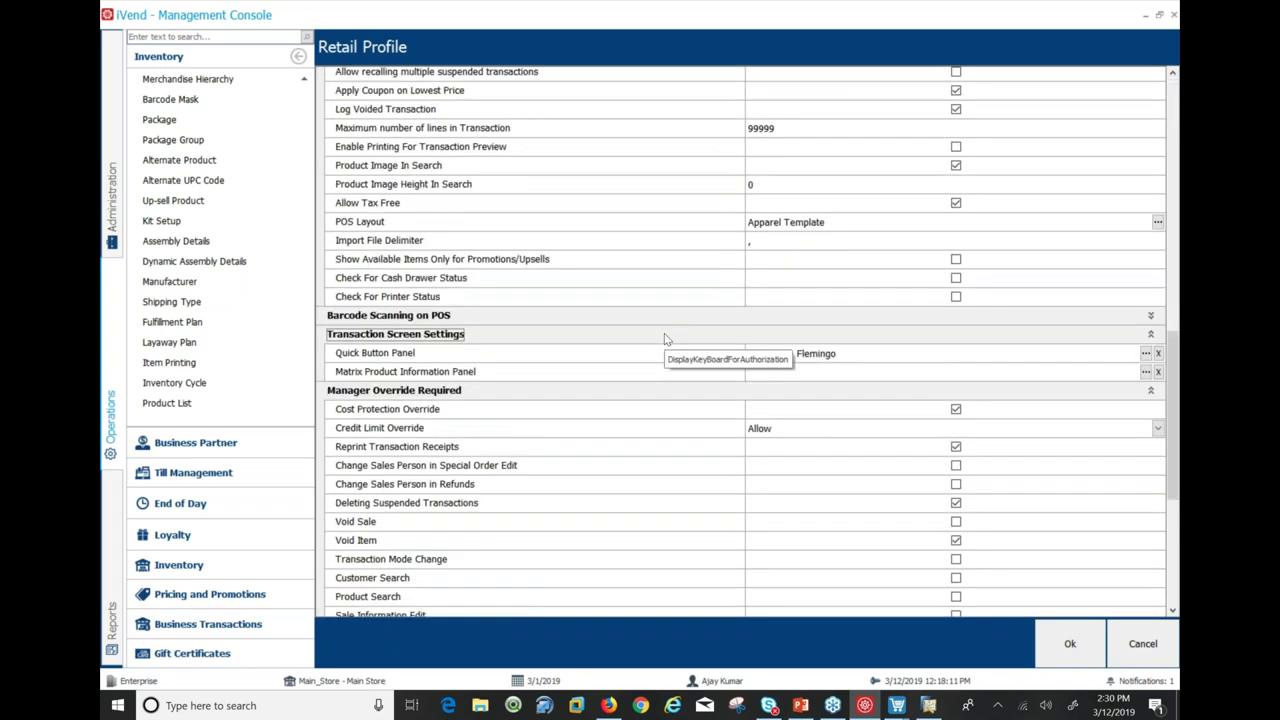
pyautogui.scroll(7, 645, 285)
pyautogui.scroll(1, 643, 280)
pyautogui.scroll(-8, 642, 277)
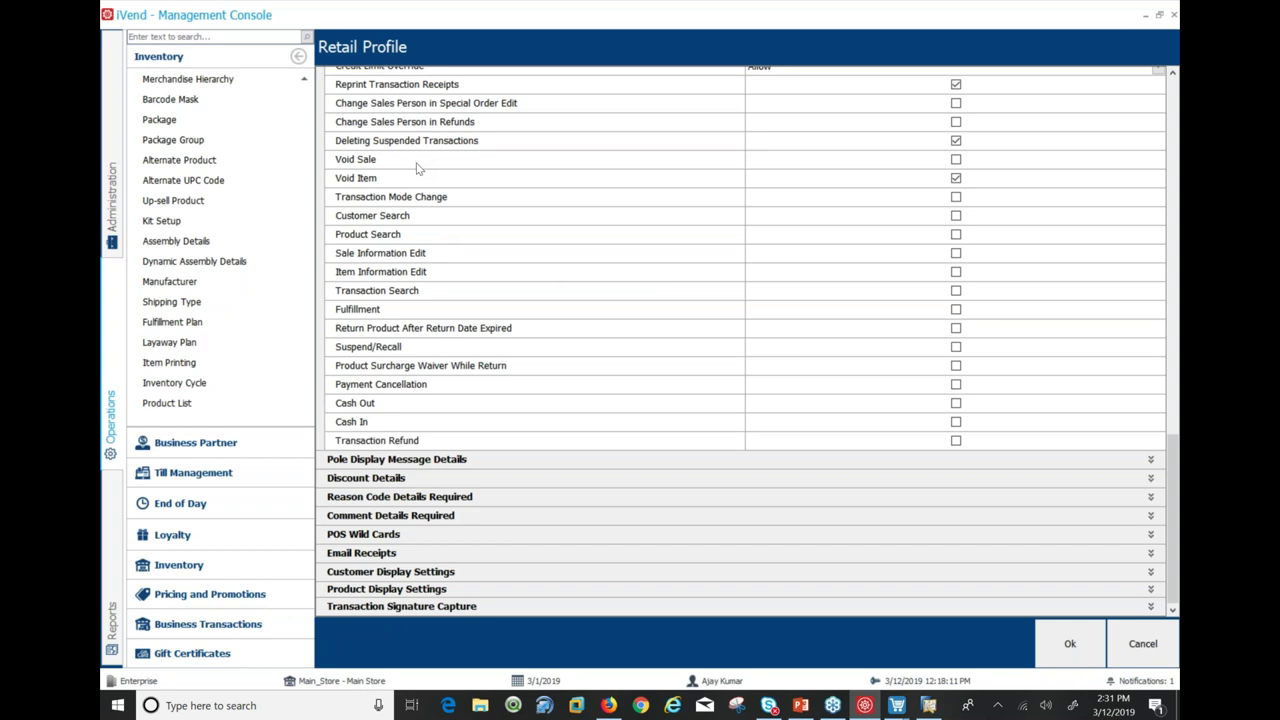
pyautogui.click(405, 183)
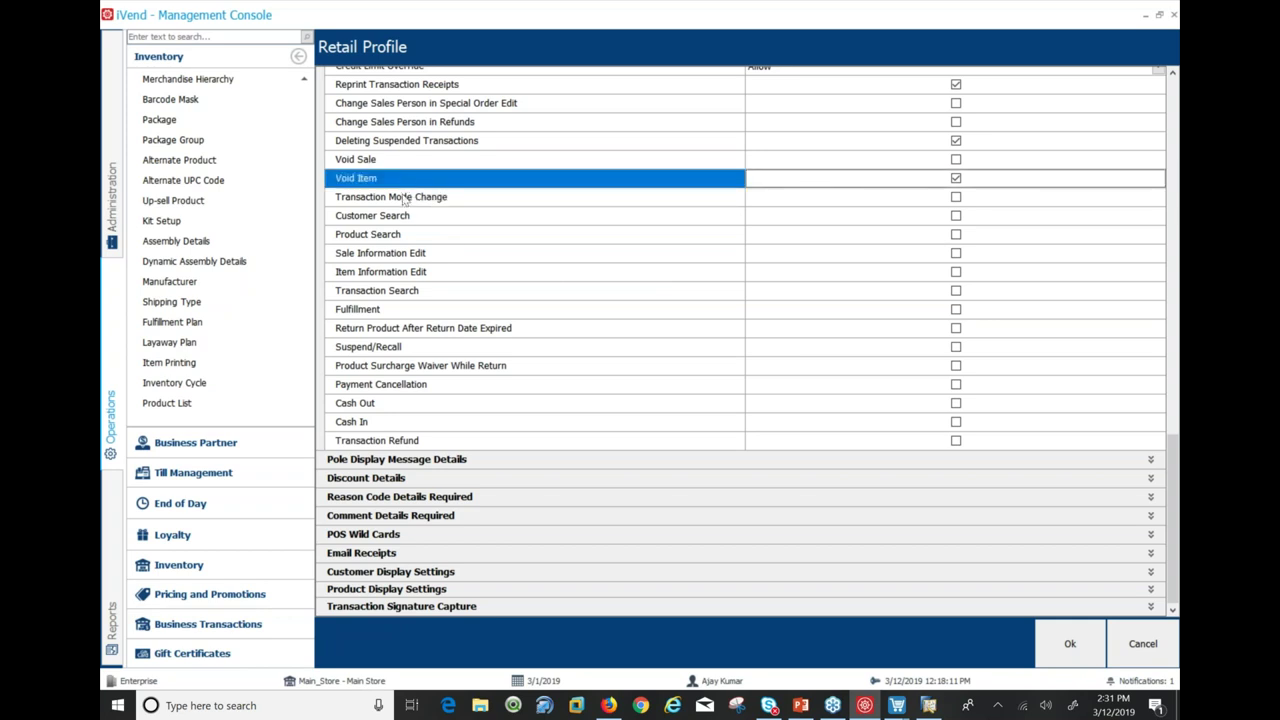
pyautogui.click(452, 257)
pyautogui.click(452, 291)
pyautogui.click(458, 311)
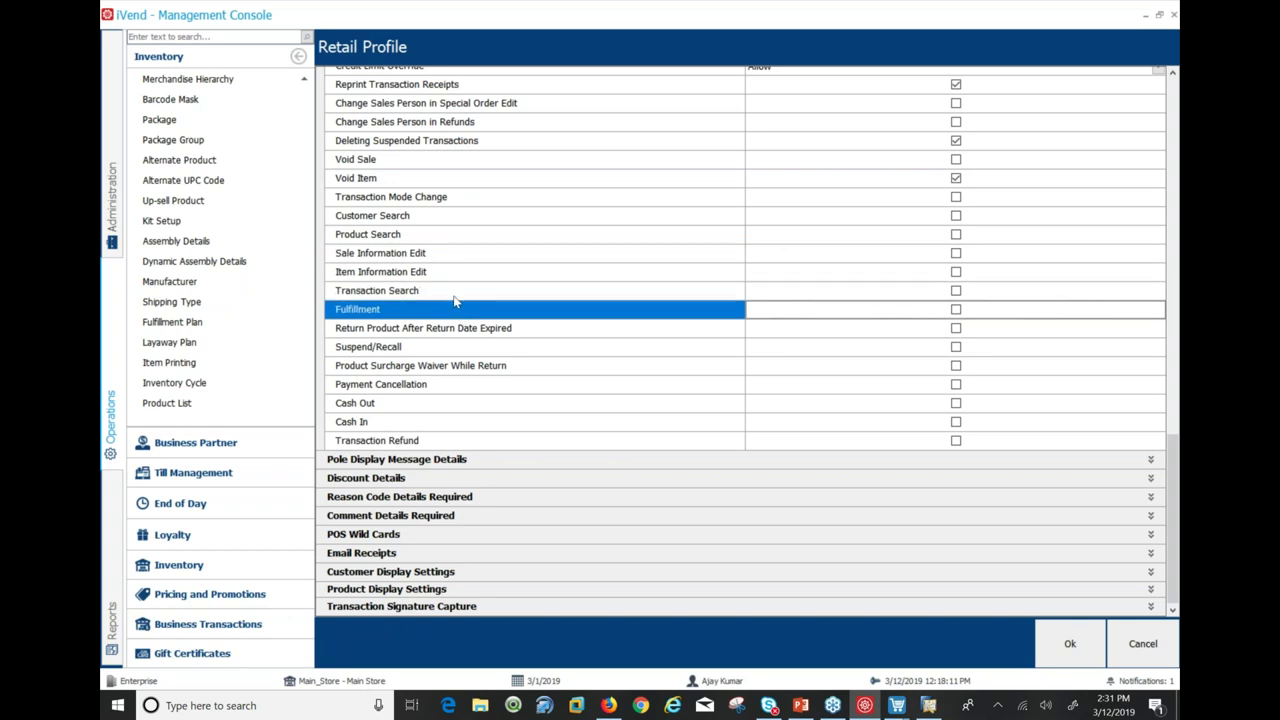
pyautogui.click(455, 294)
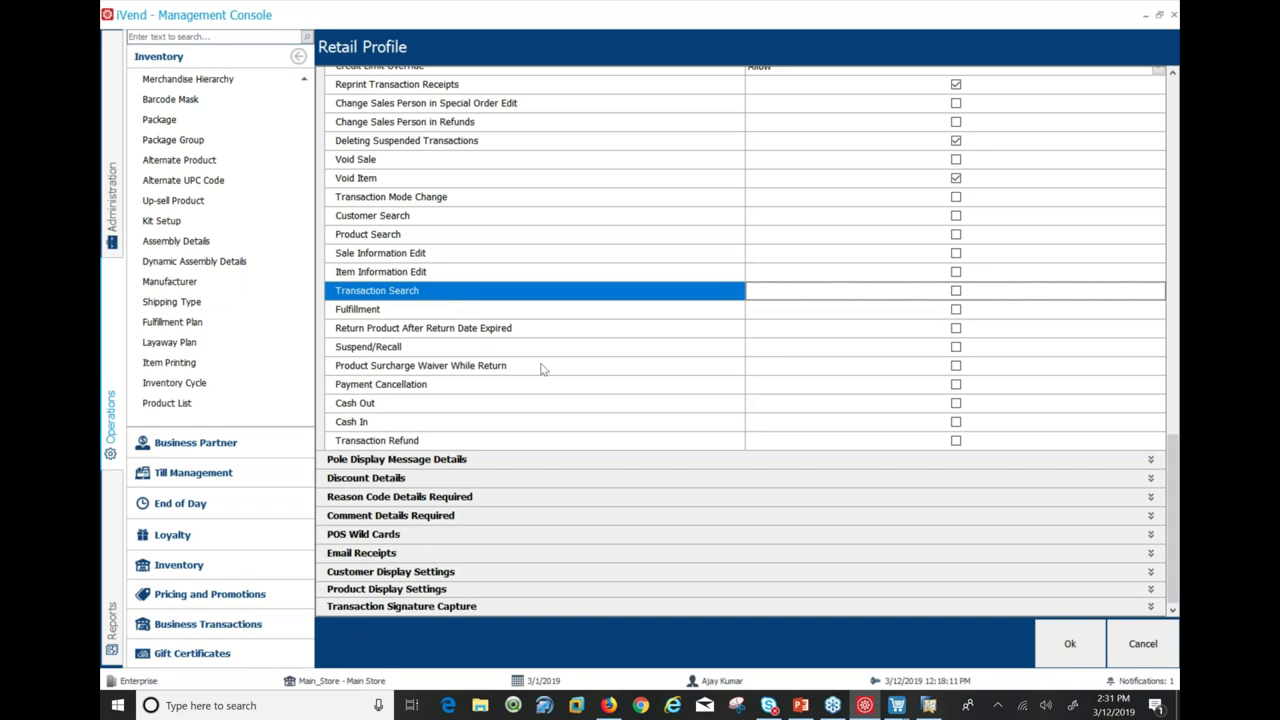
pyautogui.click(410, 315)
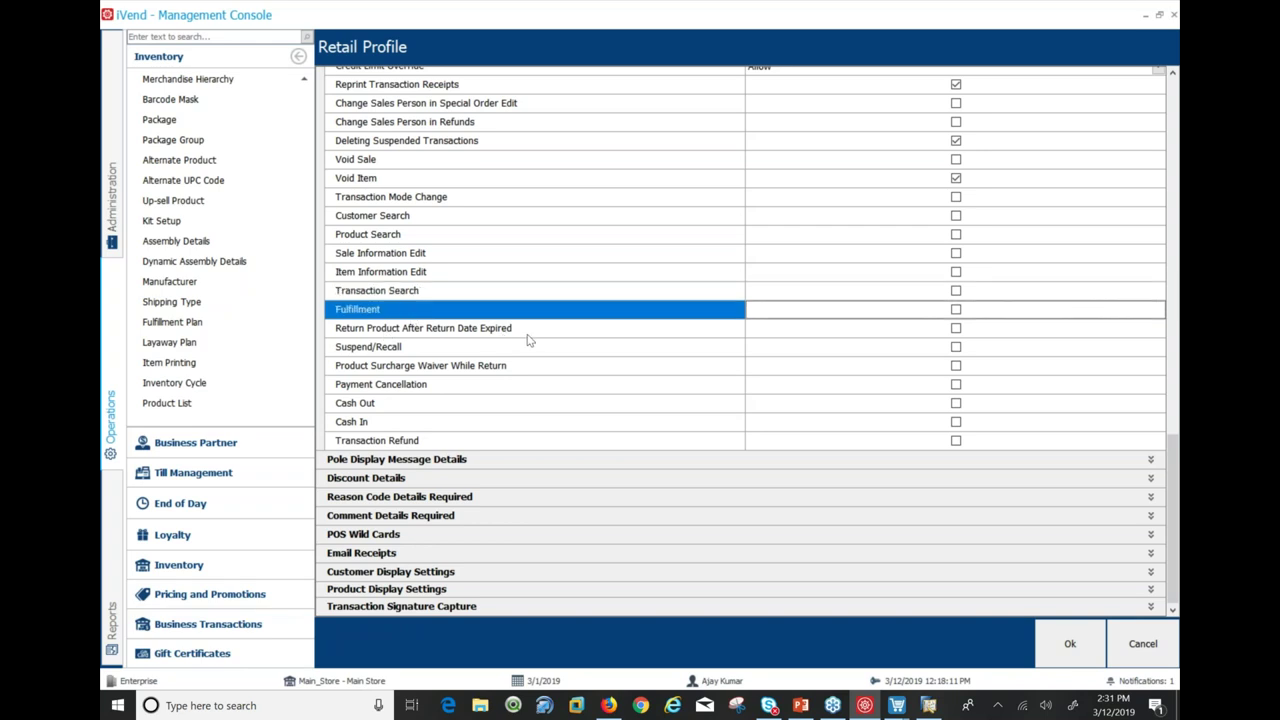
pyautogui.click(538, 331)
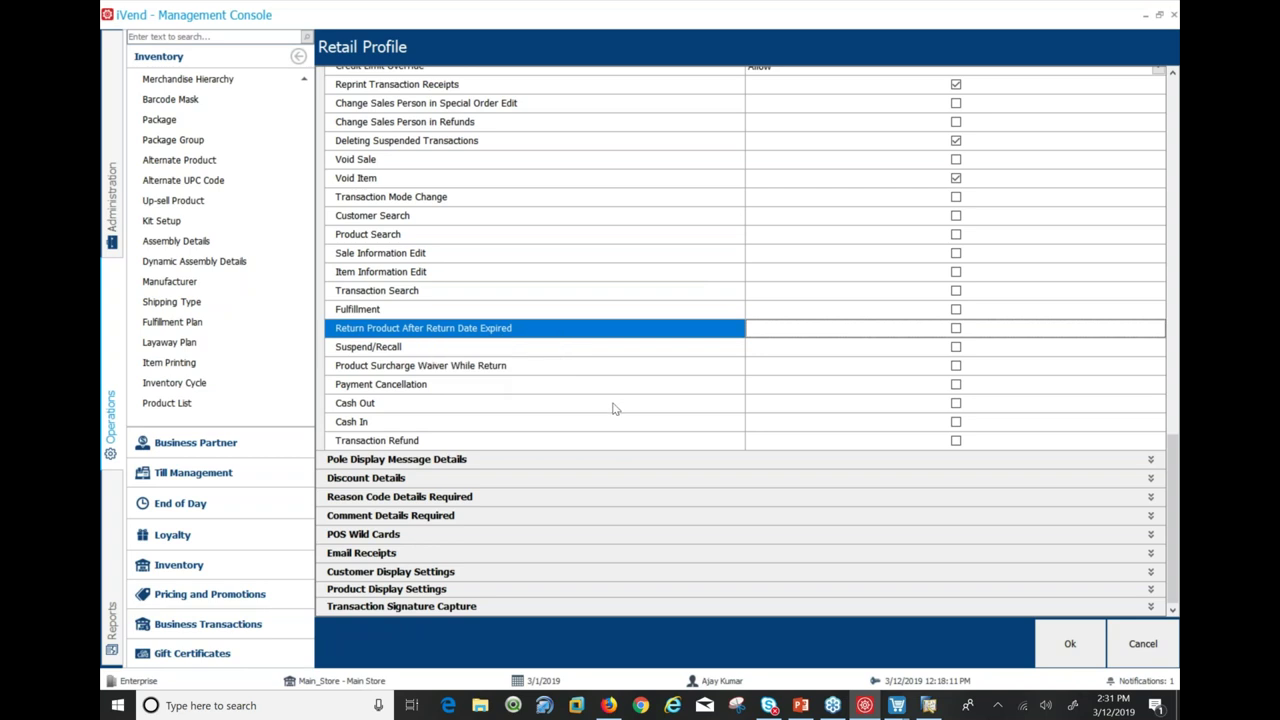
pyautogui.click(545, 350)
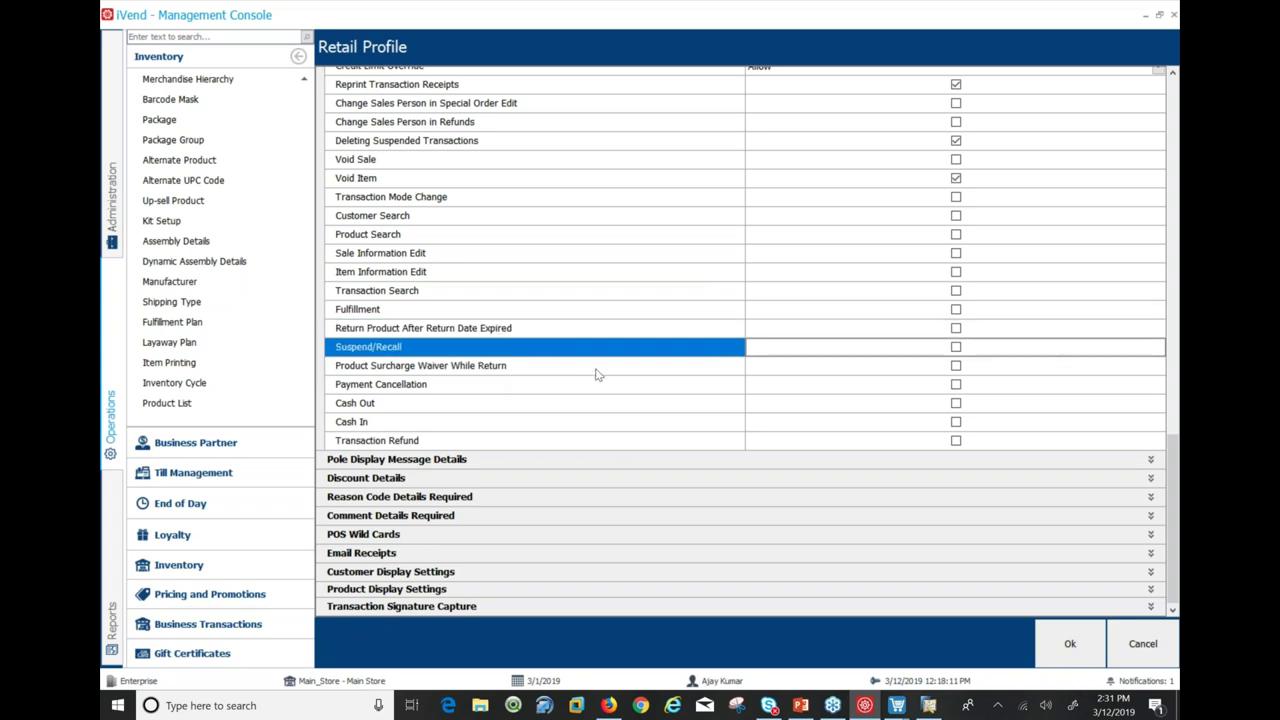
pyautogui.click(595, 370)
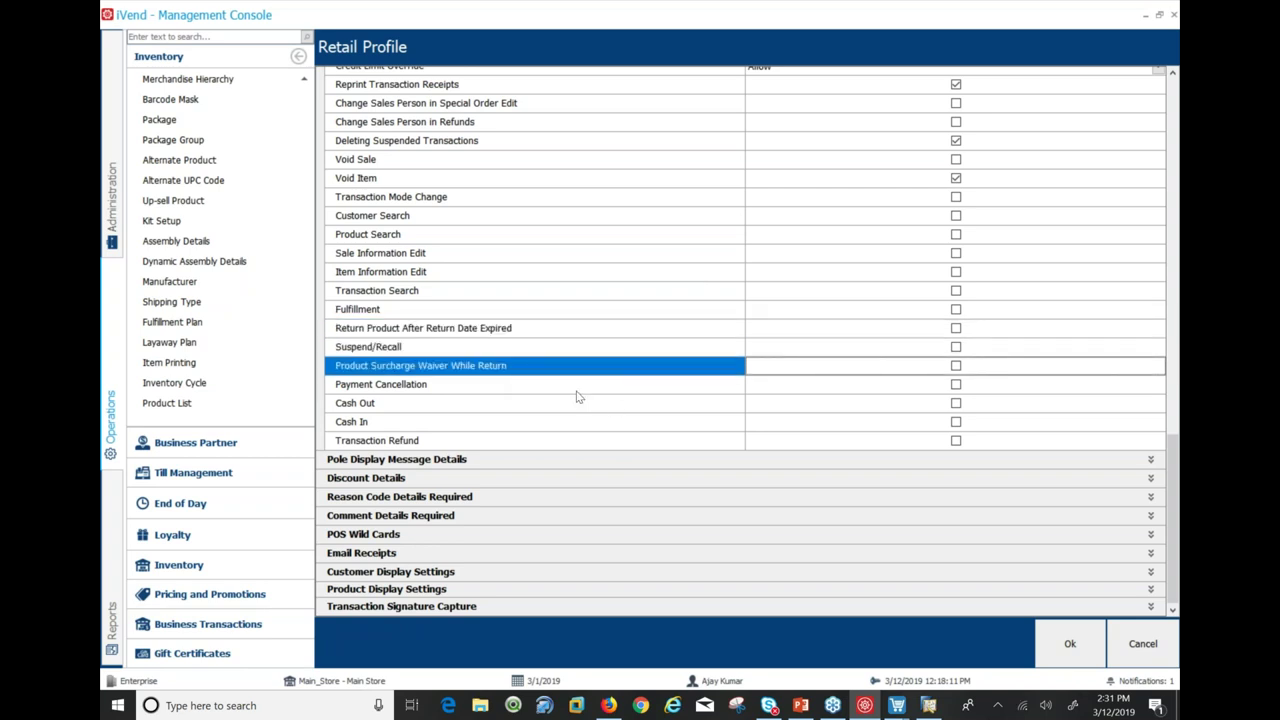
pyautogui.click(576, 390)
pyautogui.click(574, 405)
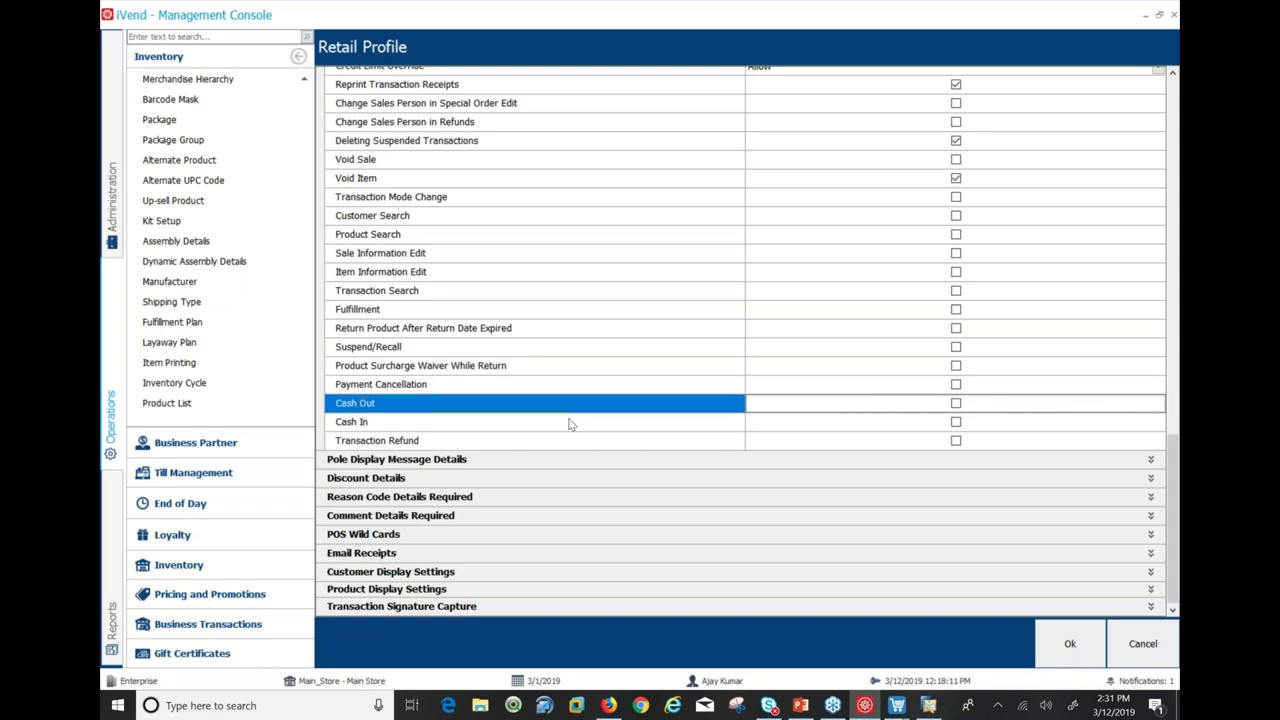
pyautogui.click(569, 424)
pyautogui.click(564, 440)
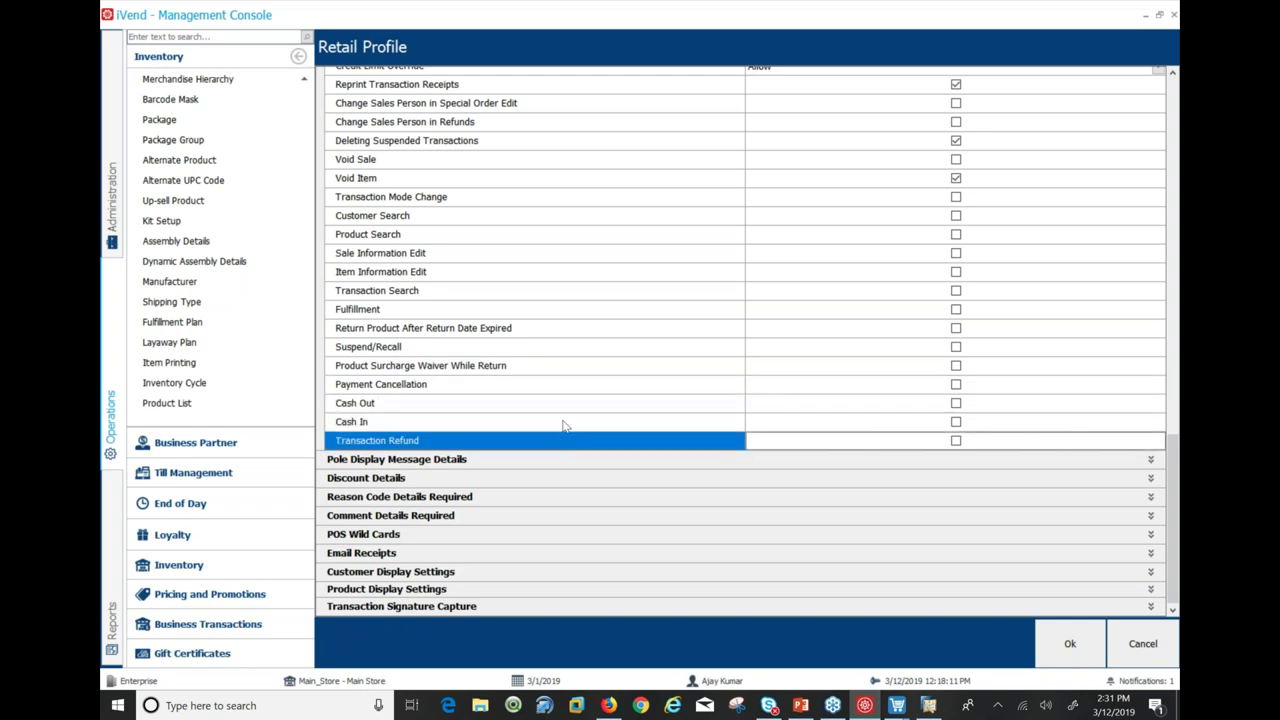
pyautogui.click(564, 404)
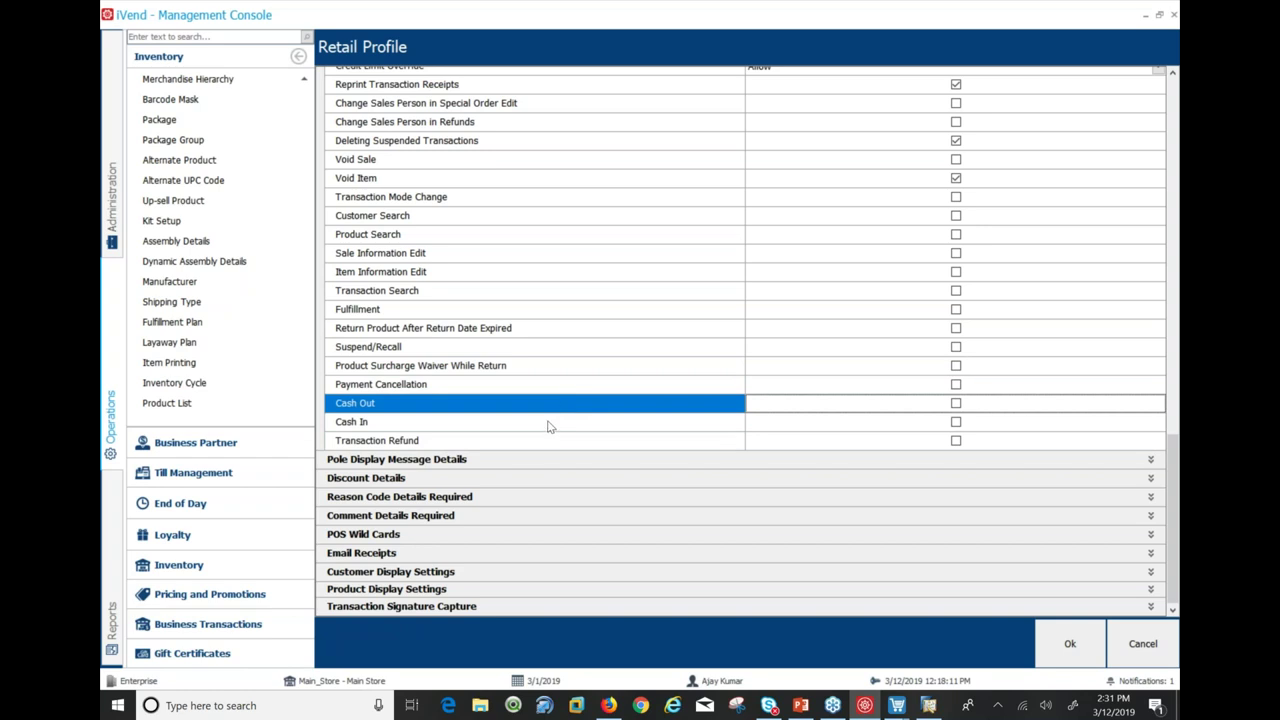
pyautogui.click(548, 424)
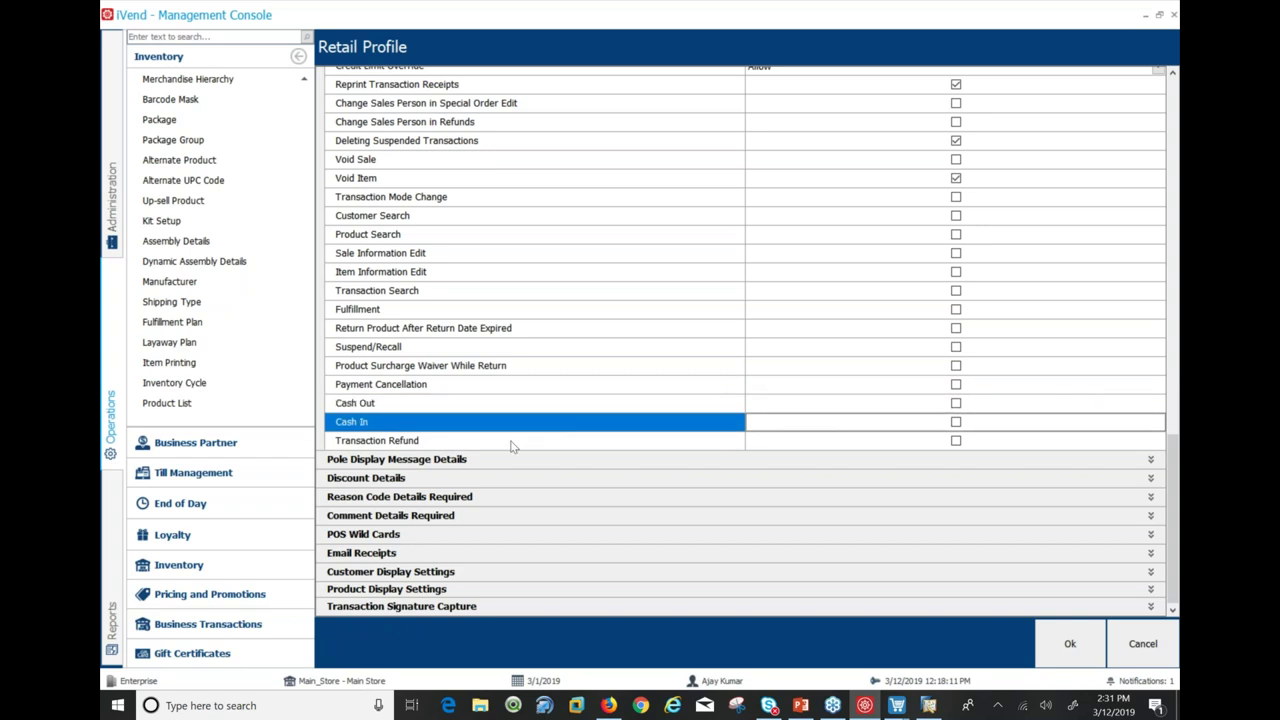
pyautogui.click(514, 442)
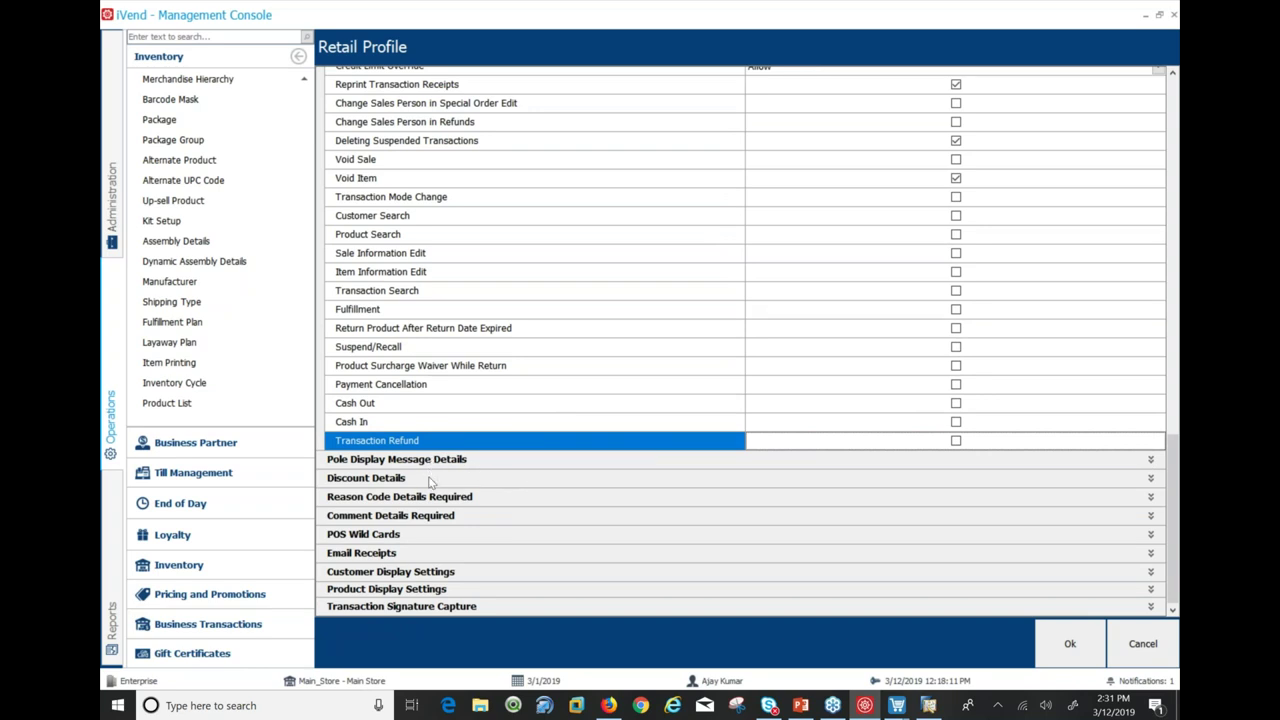
# - Expand the Pole Display Message Details and Discount Details sections of the Retail Profile
pyautogui.click(1150, 460)
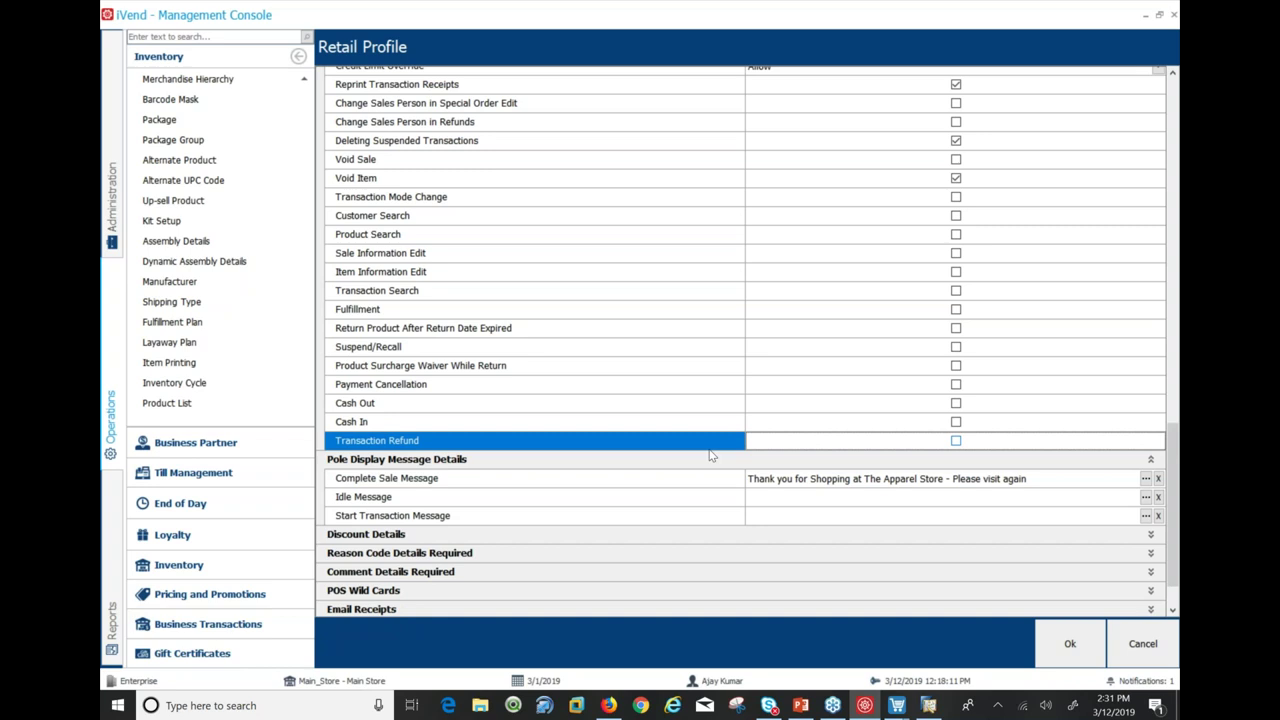
pyautogui.scroll(-1, 618, 420)
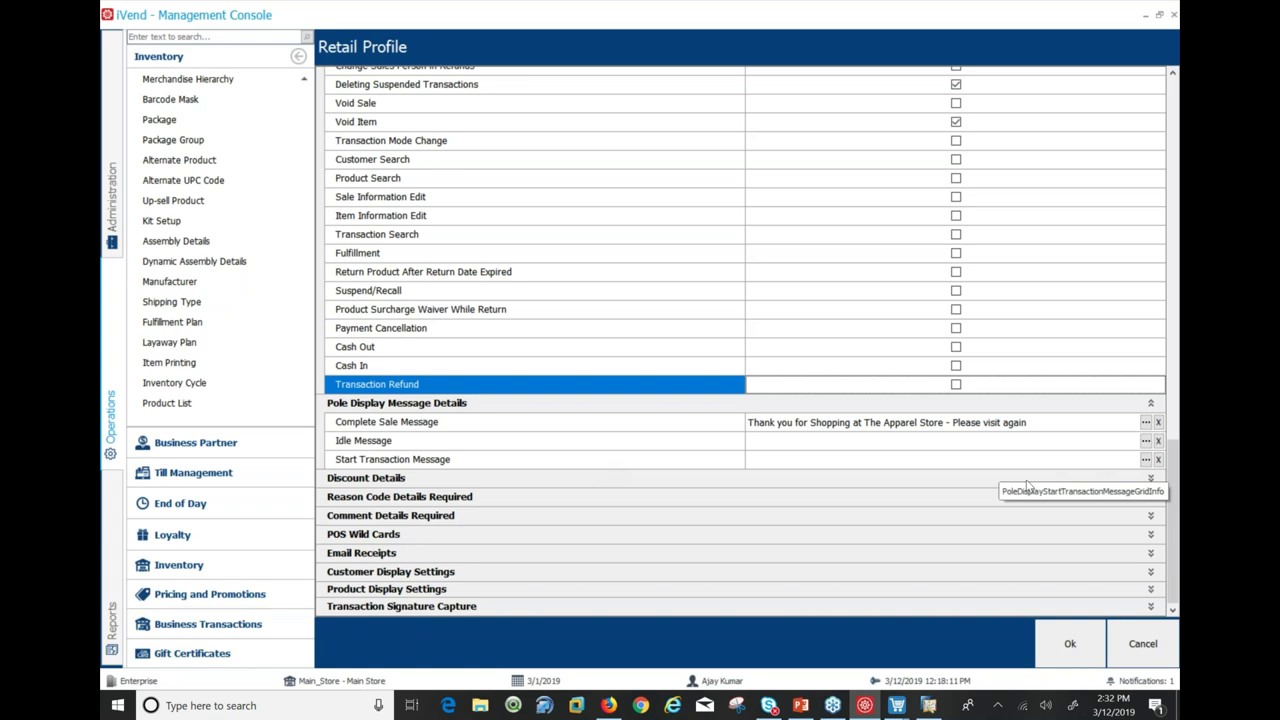
pyautogui.click(1140, 479)
pyautogui.scroll(-2, 822, 441)
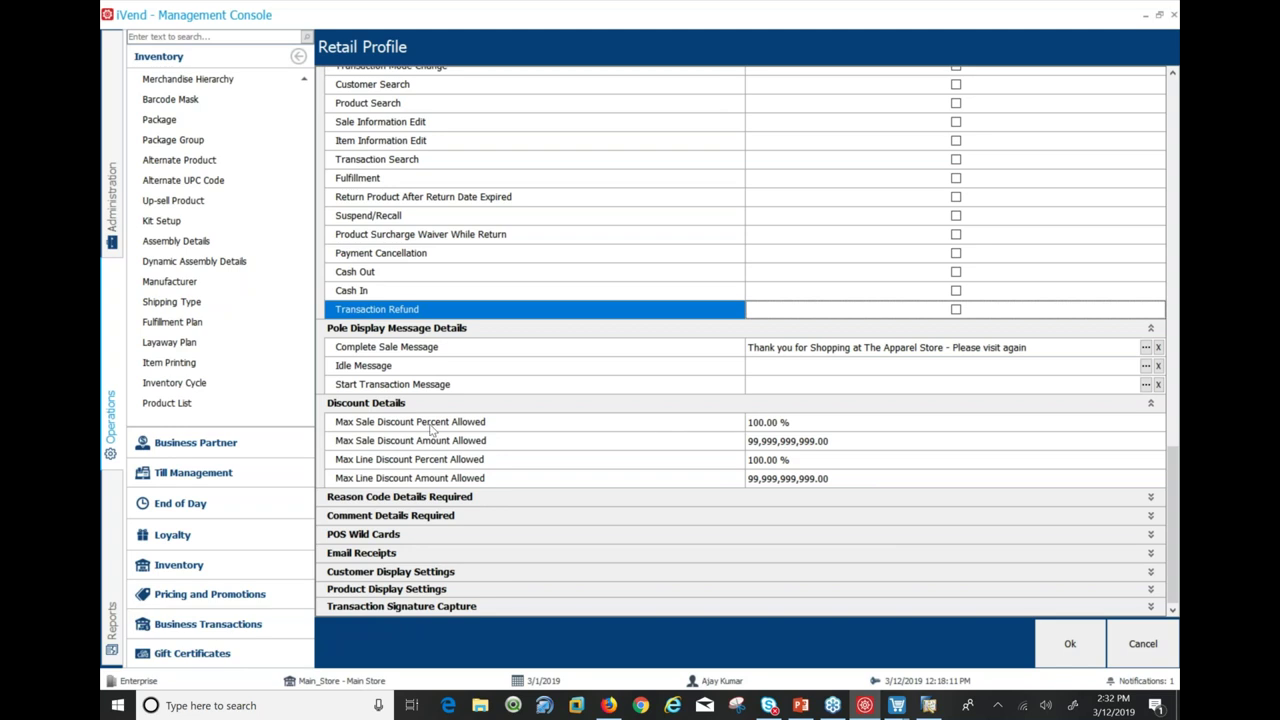
# - Review the max sale and line discount limits: 100.00 % and amounts up to 99,999,999,999.00
pyautogui.click(432, 424)
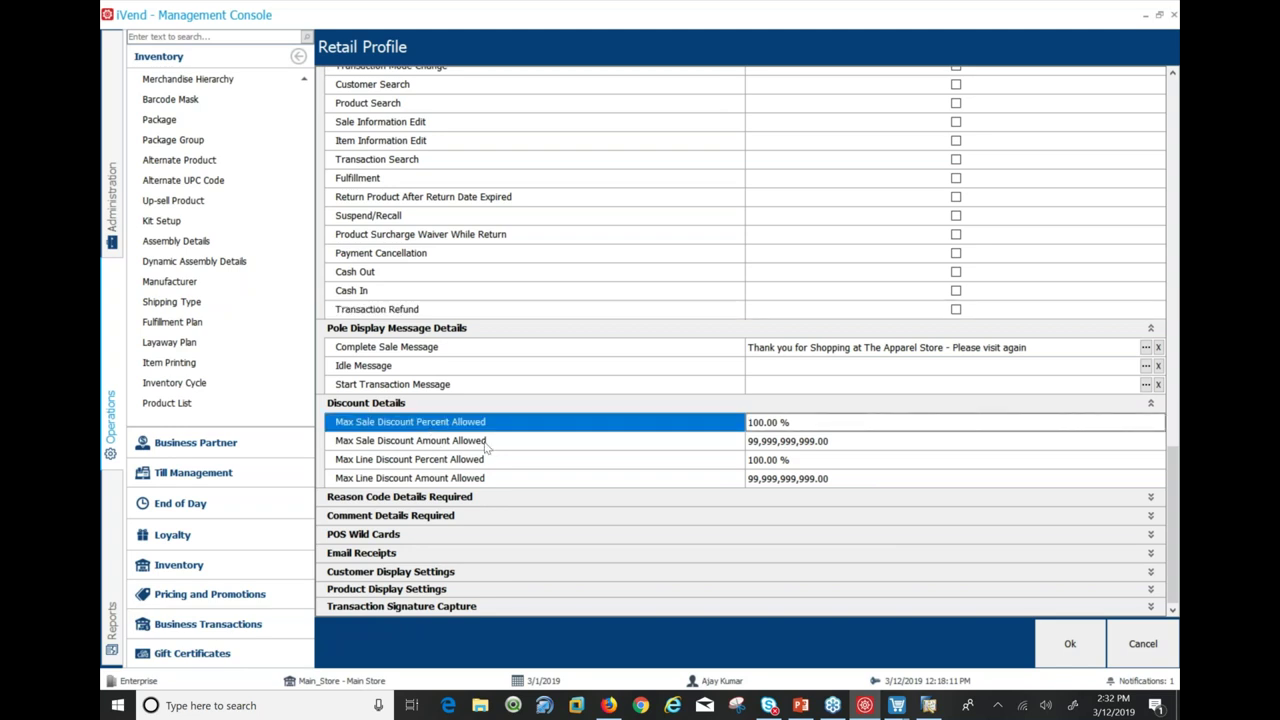
pyautogui.click(487, 445)
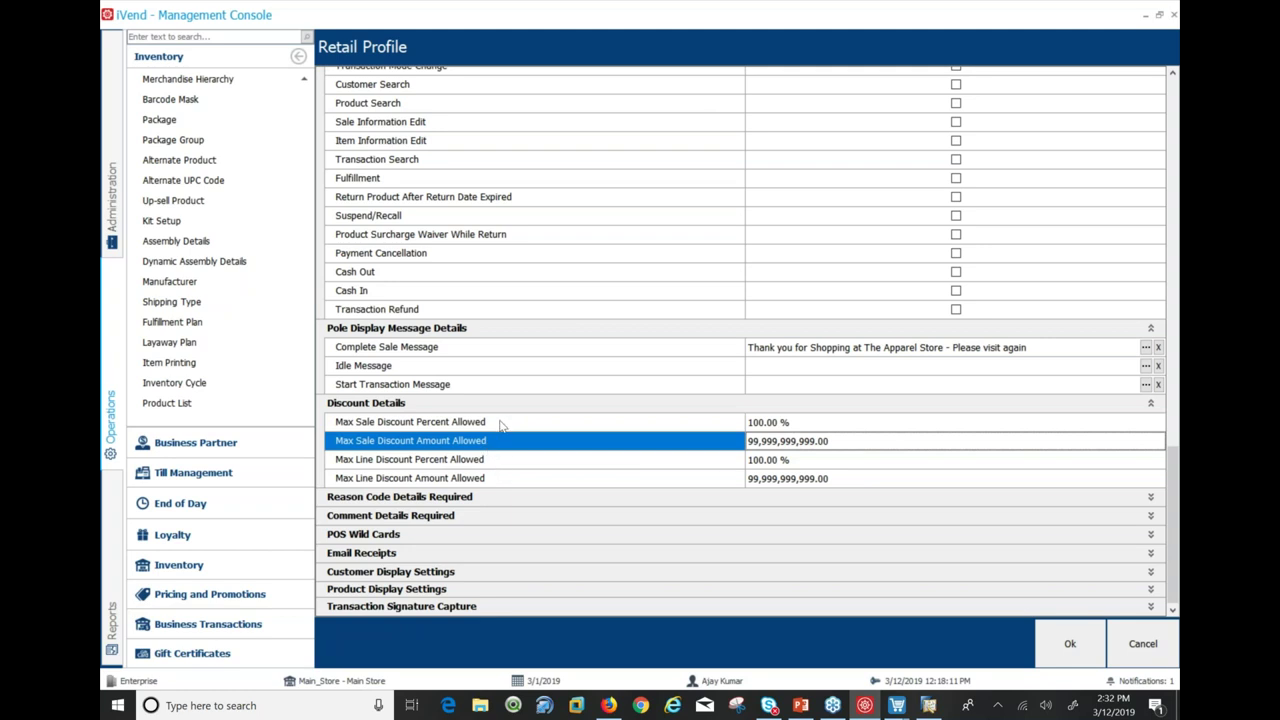
pyautogui.press('Down')
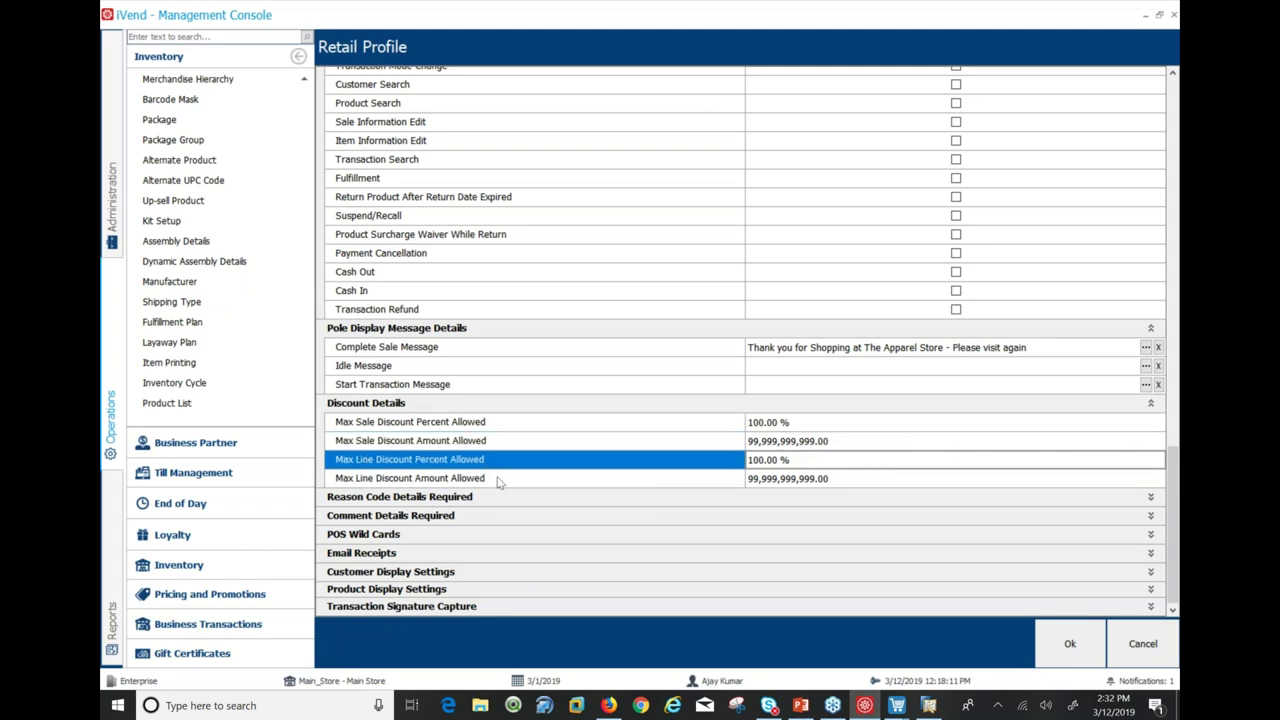
pyautogui.click(500, 482)
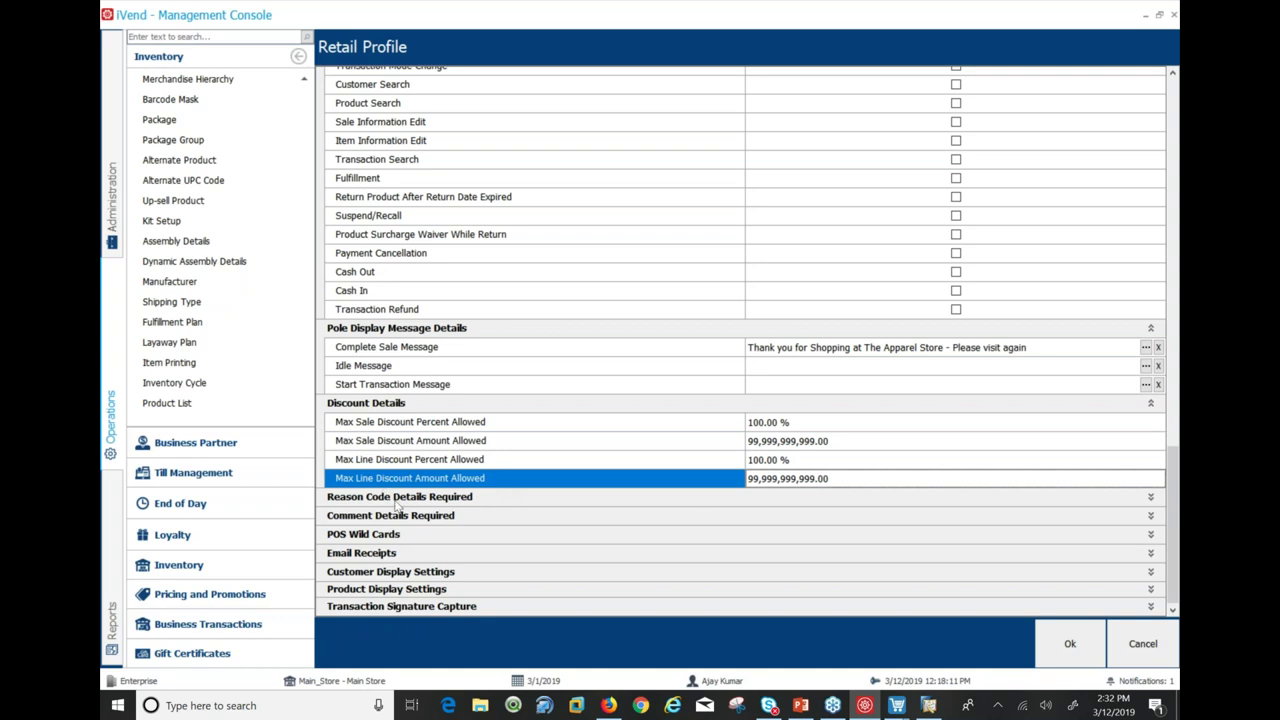
pyautogui.click(1150, 498)
# - Review the Reason Code Details Required options, including Cash Out, Open Cash Drawer and Sale Discount, all unchecked
pyautogui.scroll(-2, 565, 425)
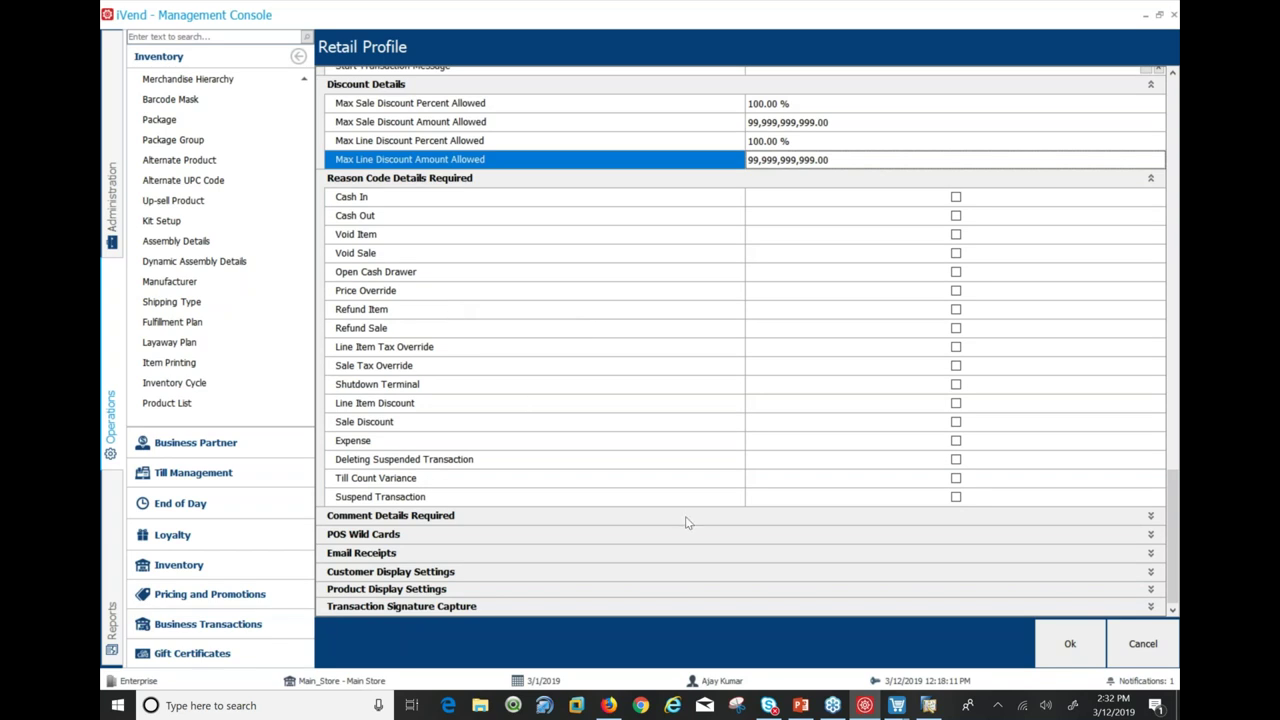
pyautogui.moveTo(861, 703)
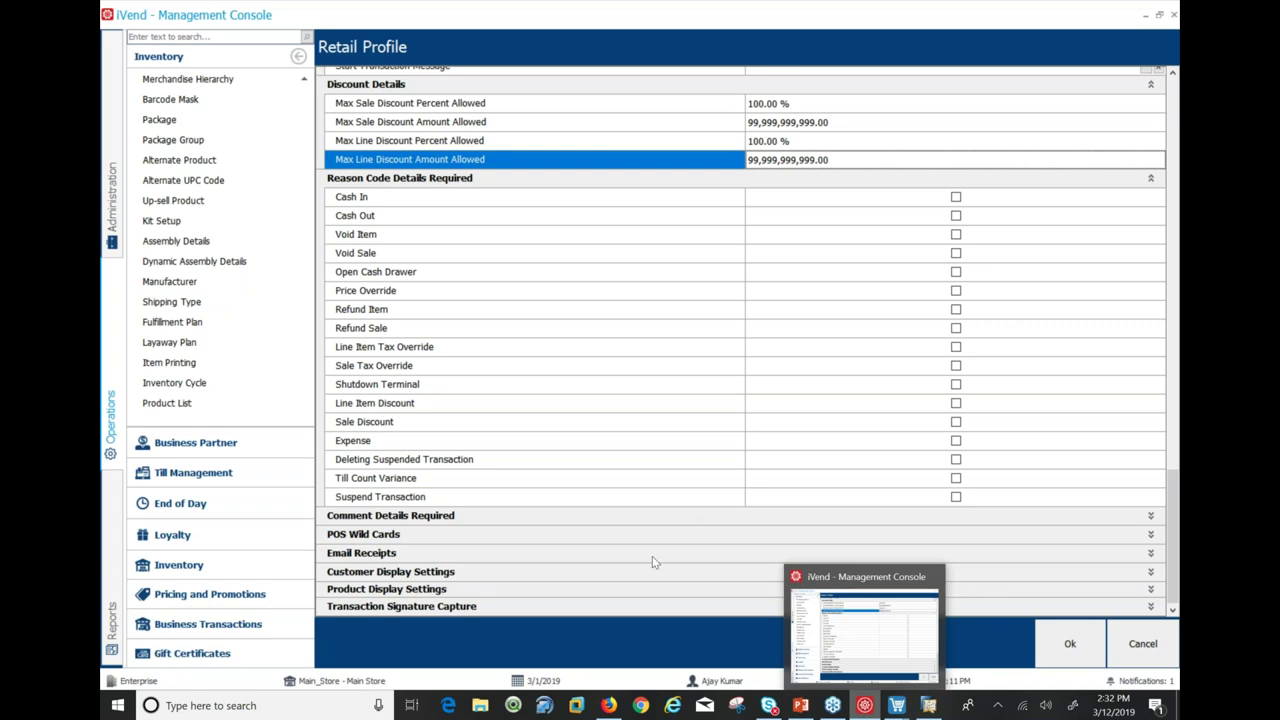
pyautogui.click(400, 216)
pyautogui.click(420, 275)
pyautogui.click(445, 347)
pyautogui.click(463, 386)
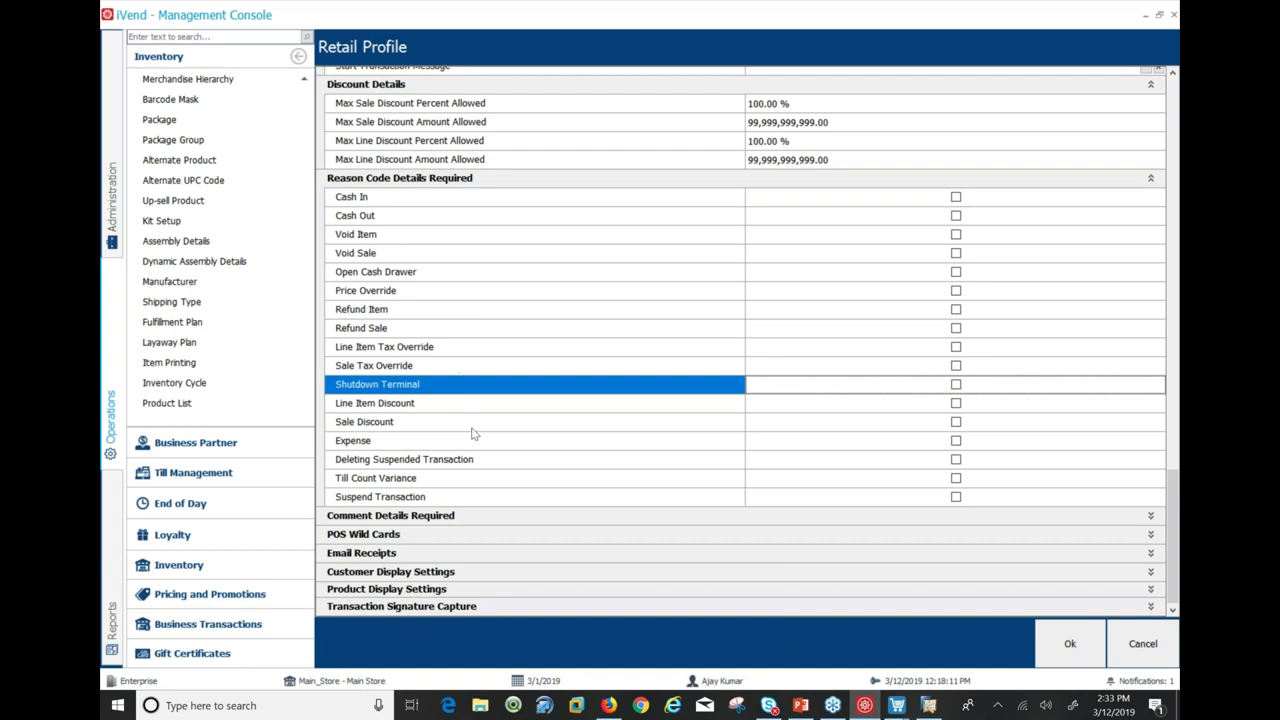
pyautogui.click(472, 425)
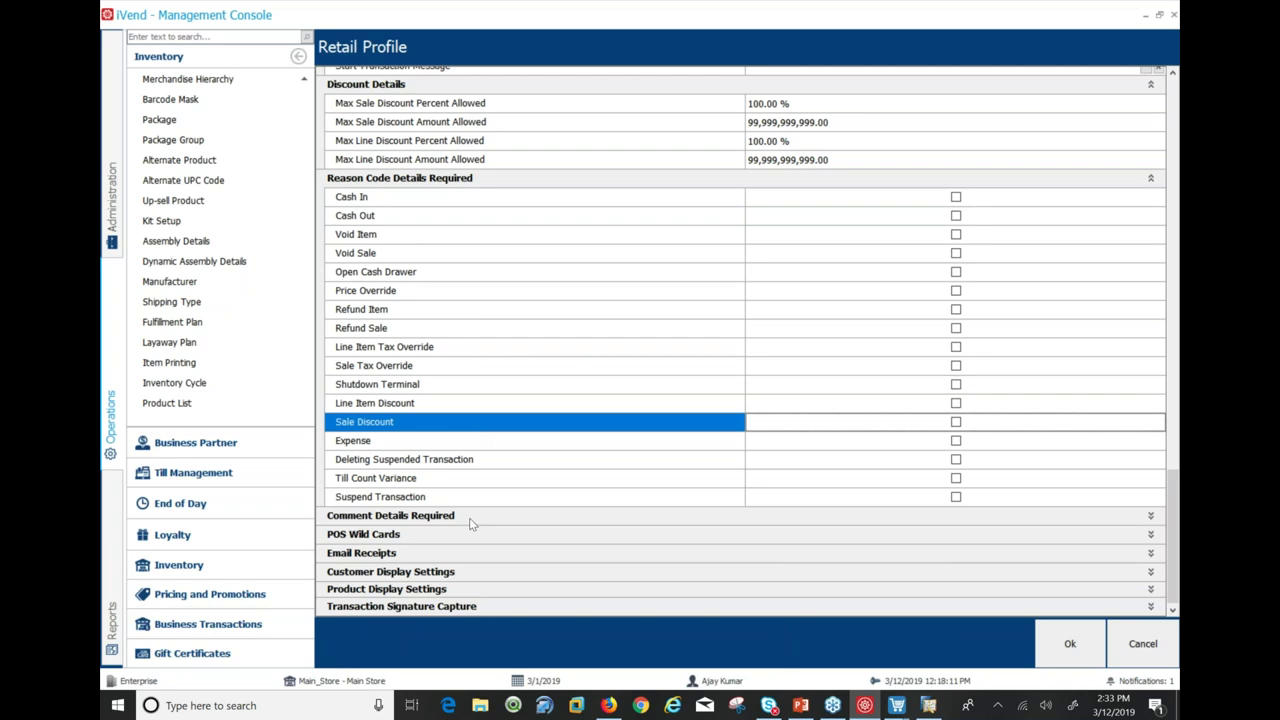
# - Expand Comment Details Required and review the Refund Item and Void Item entries, all unchecked
pyautogui.click(1150, 516)
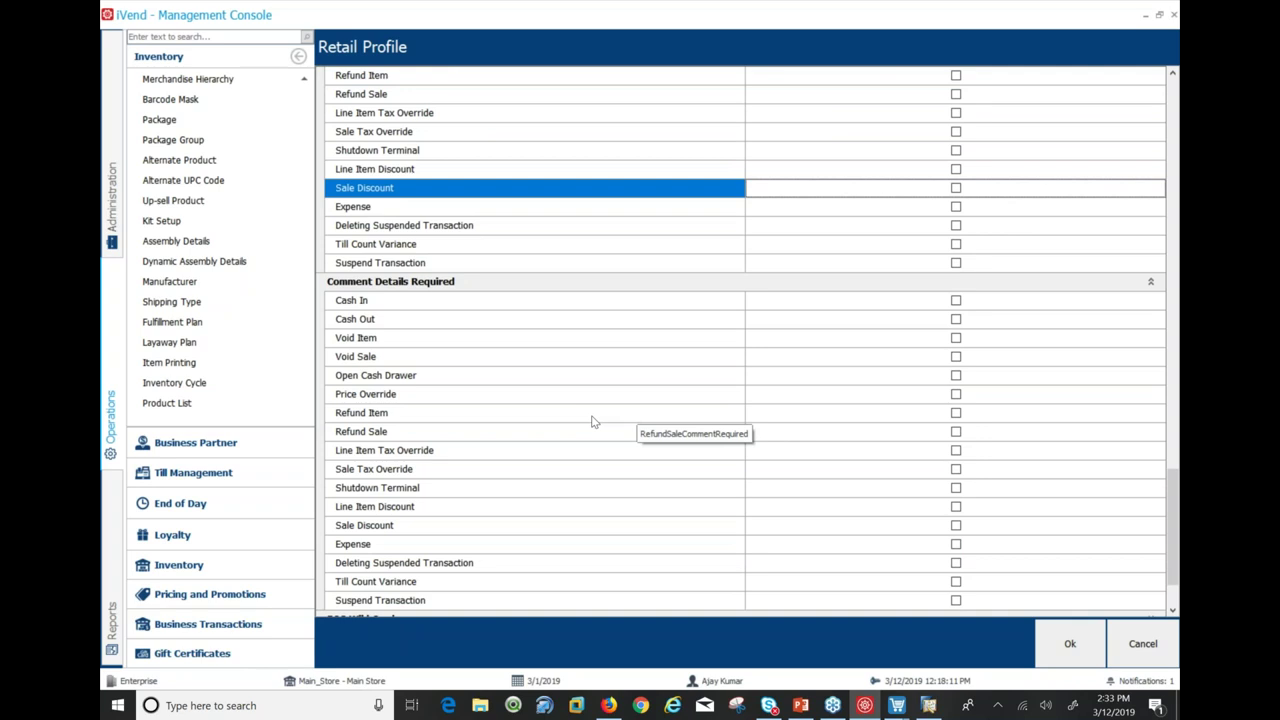
pyautogui.scroll(-2, 592, 422)
pyautogui.scroll(4, 592, 422)
pyautogui.scroll(1, 592, 422)
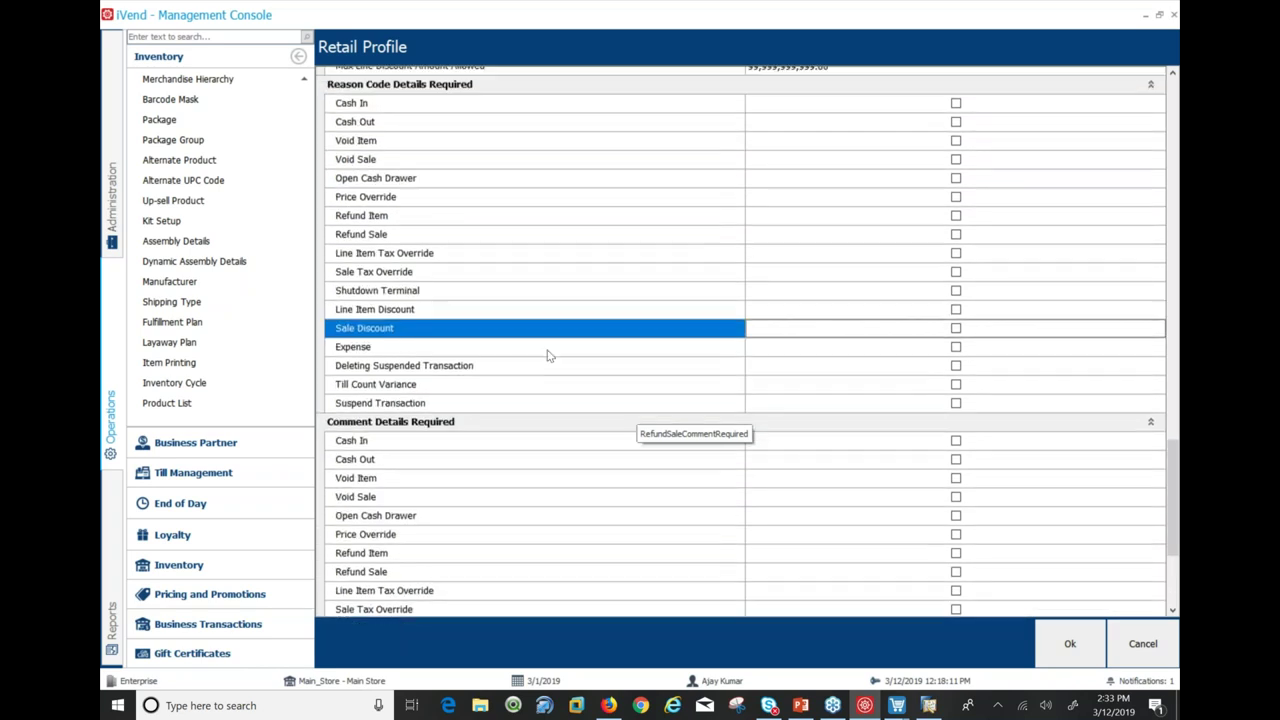
pyautogui.click(491, 216)
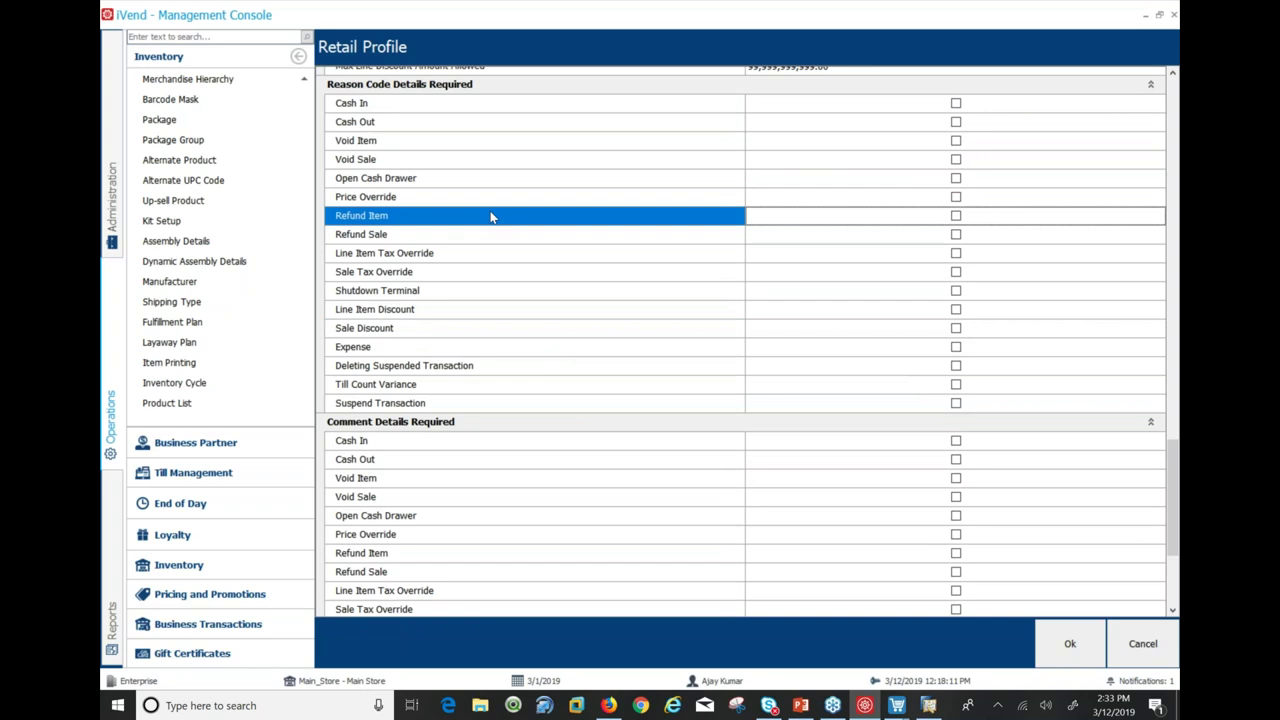
pyautogui.click(491, 481)
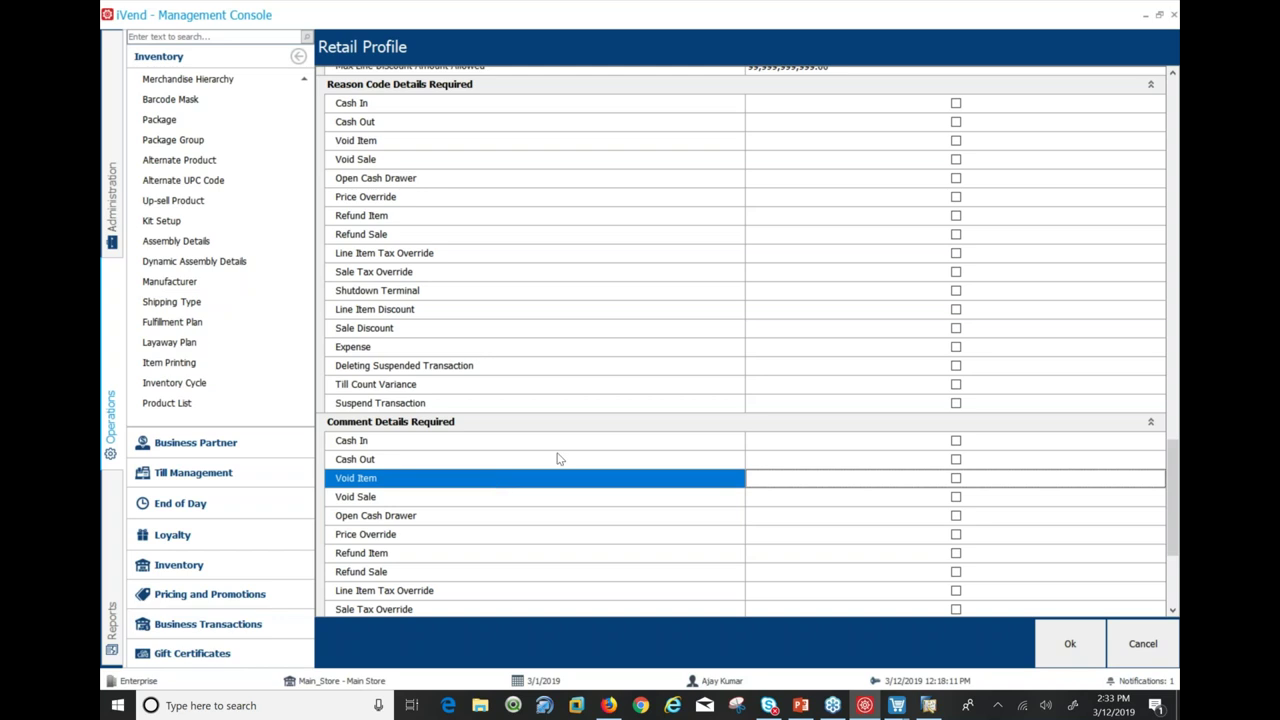
pyautogui.scroll(-4, 558, 459)
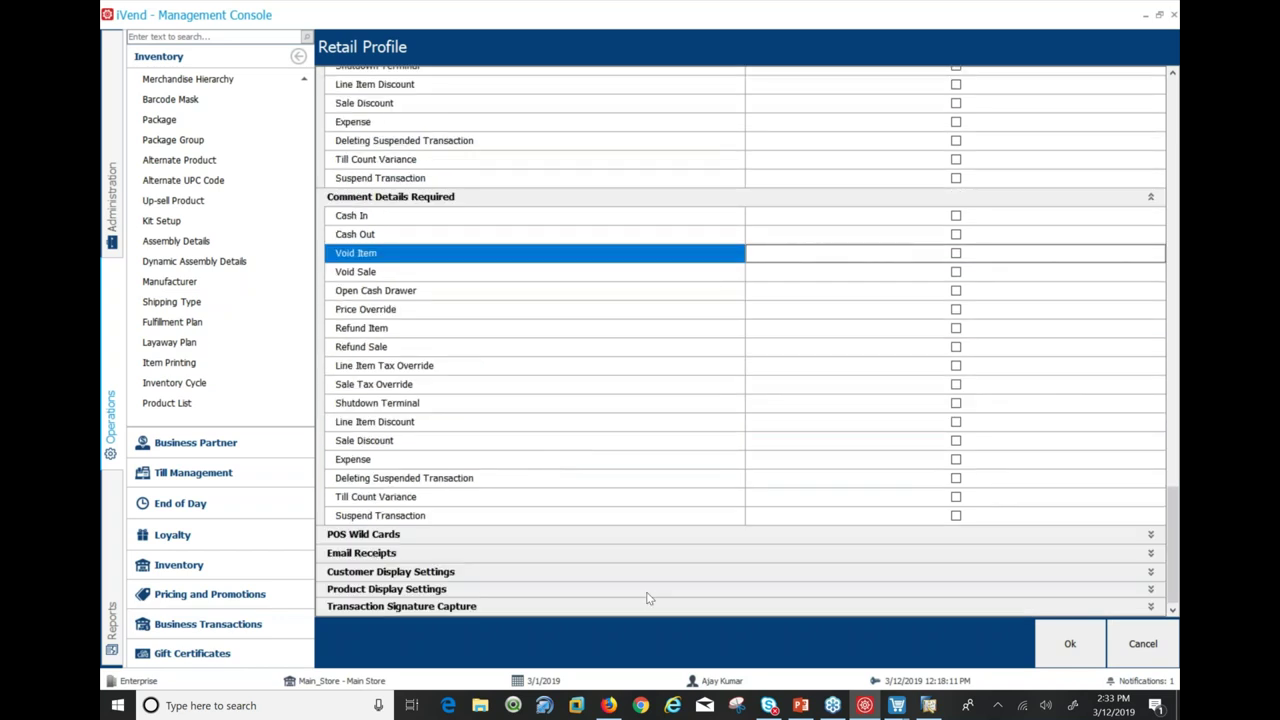
# - Expand POS Wild Cards and review @ for quantity, * price, % discount percent, # discount amount
pyautogui.click(1151, 539)
pyautogui.scroll(-2, 731, 406)
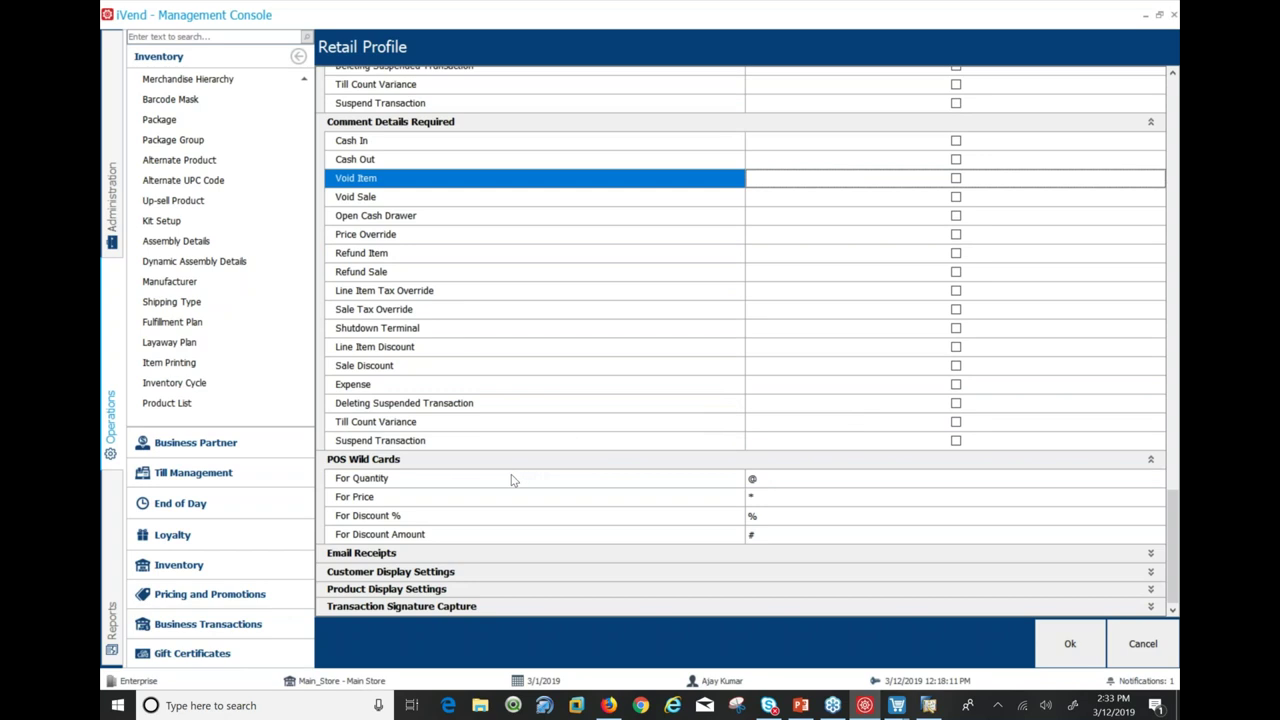
pyautogui.click(512, 480)
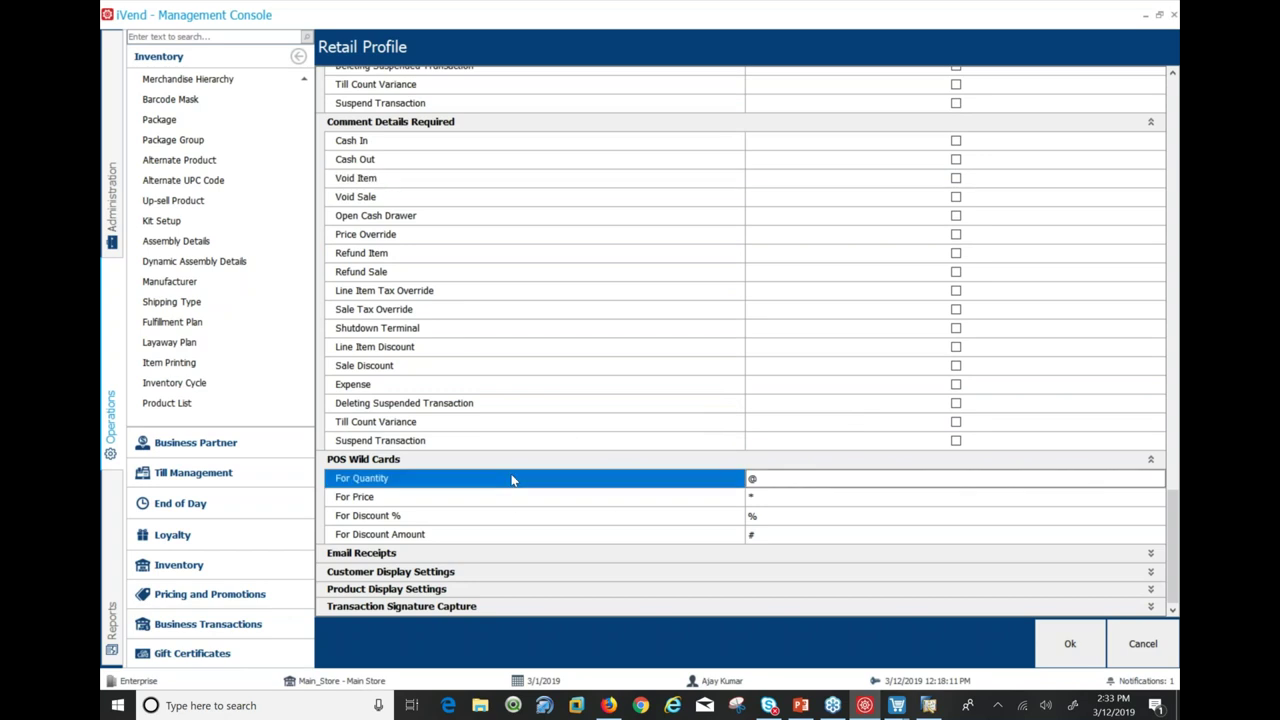
pyautogui.click(510, 498)
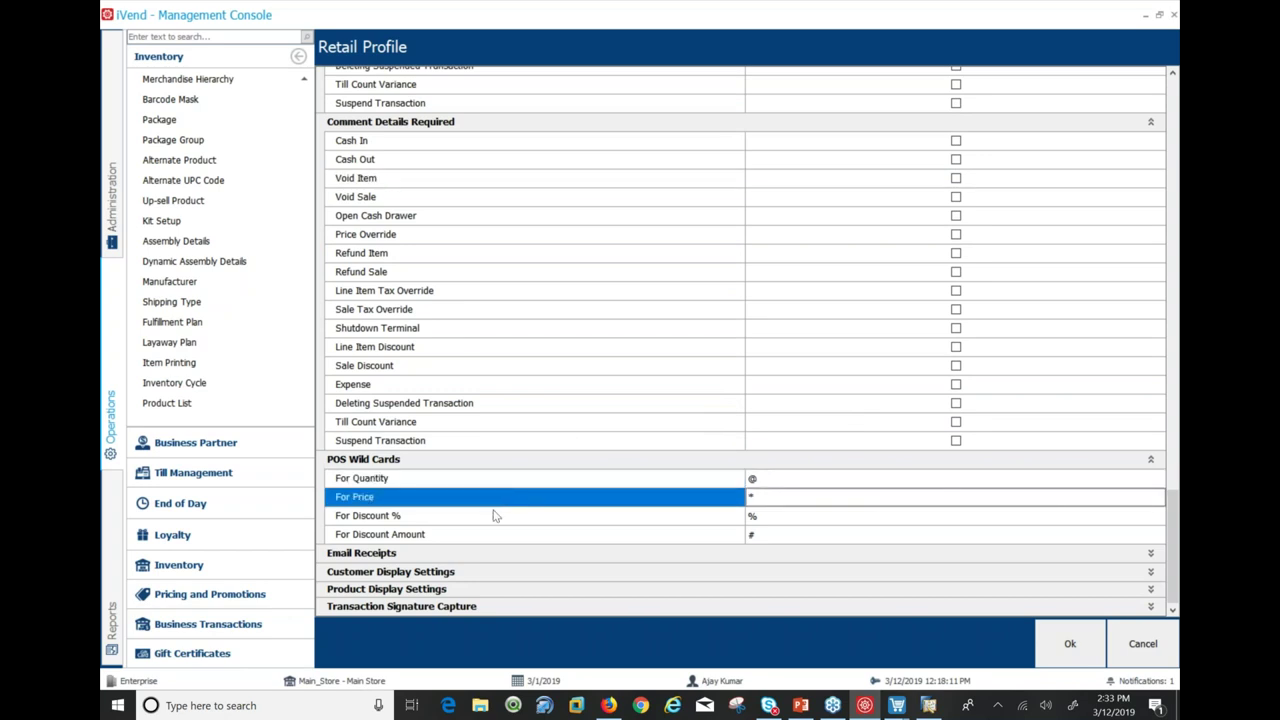
pyautogui.click(494, 518)
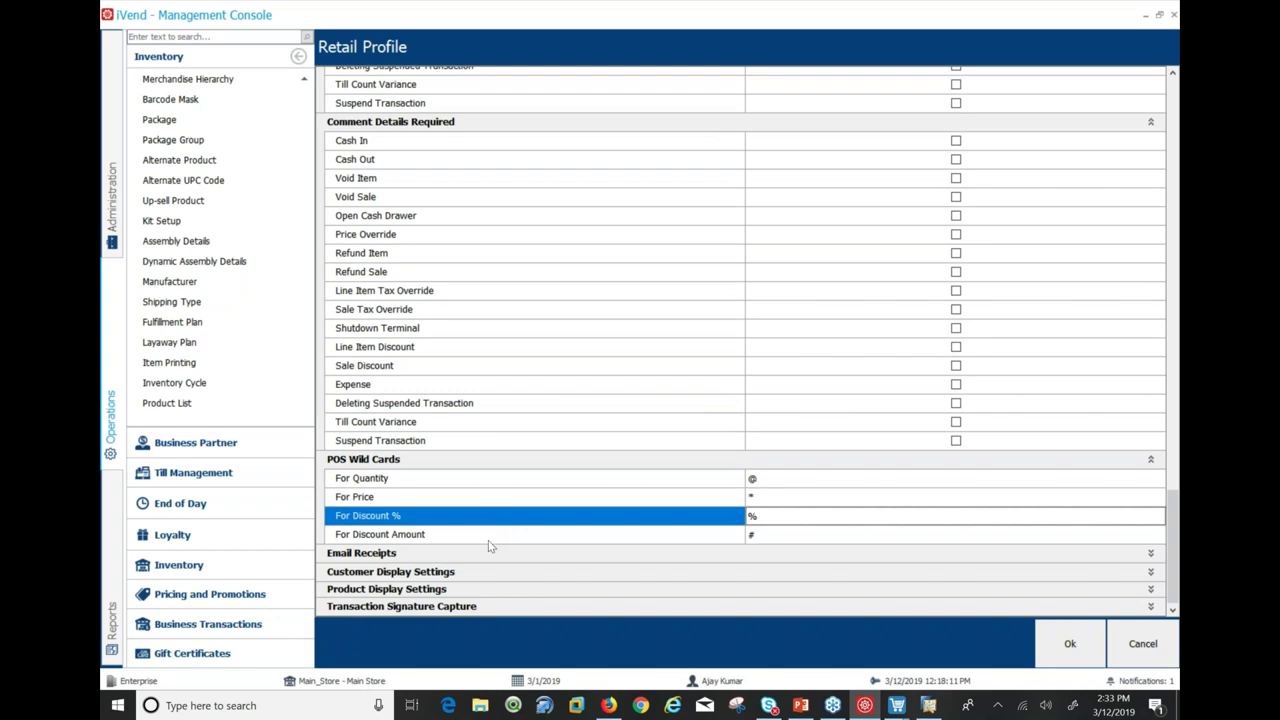
pyautogui.click(489, 536)
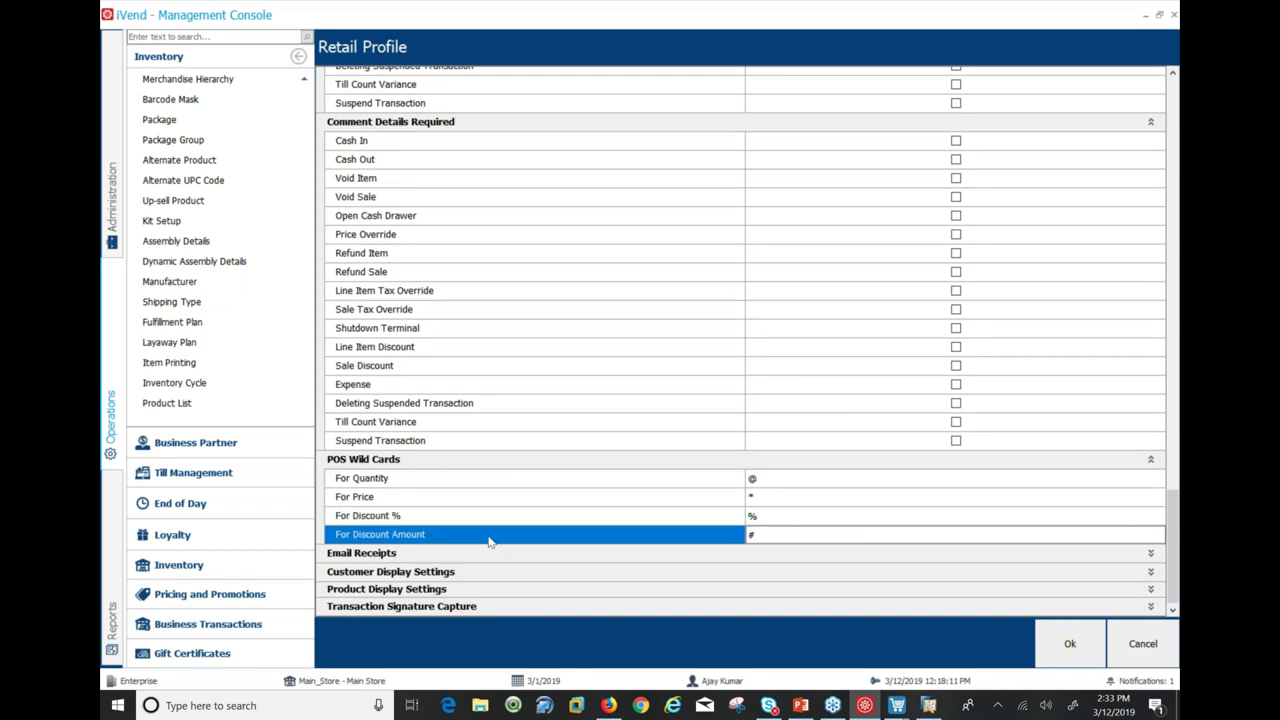
pyautogui.click(540, 479)
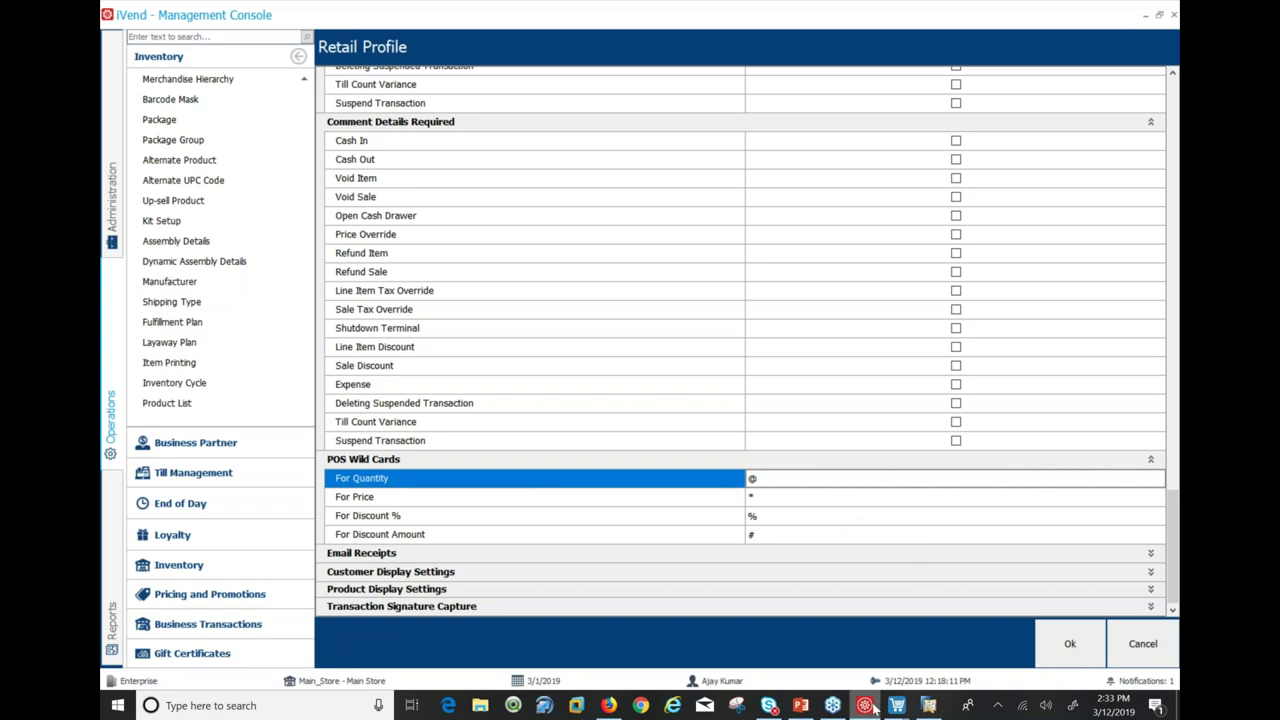
# - In POS, void the old sale, add item 100102 and set its quantity to 5 with @5
pyautogui.moveTo(897, 705)
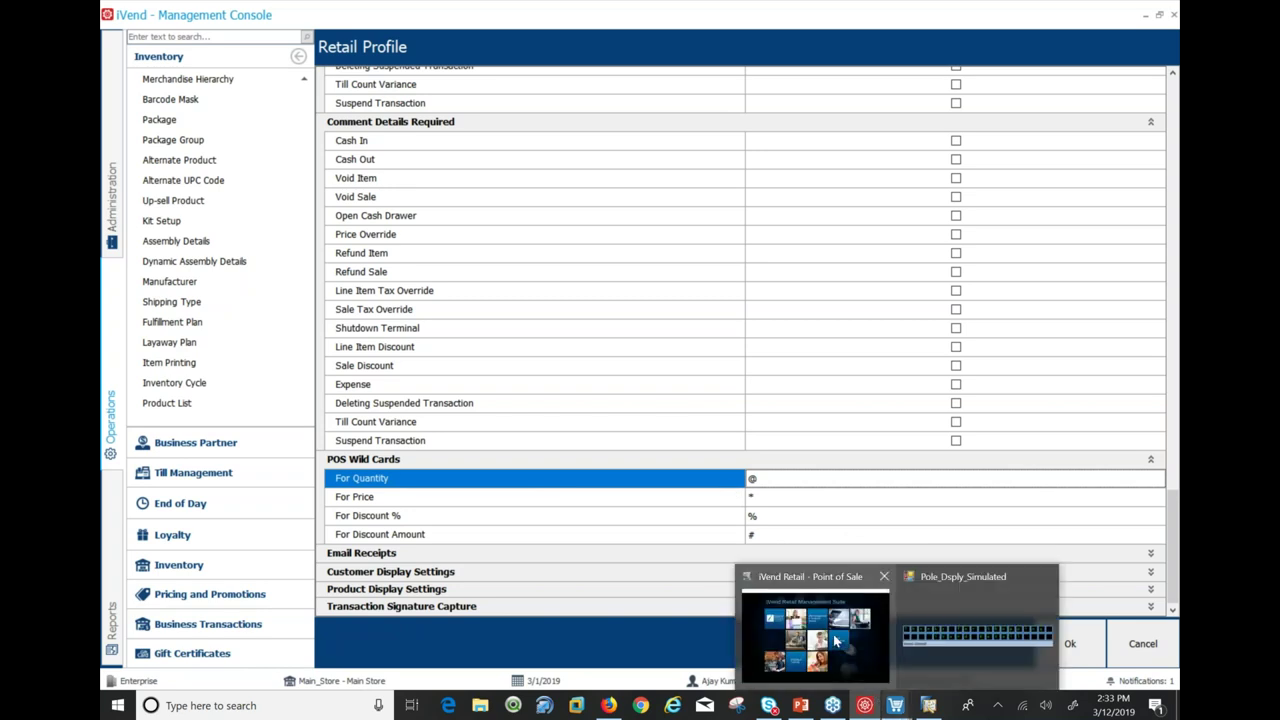
pyautogui.click(840, 645)
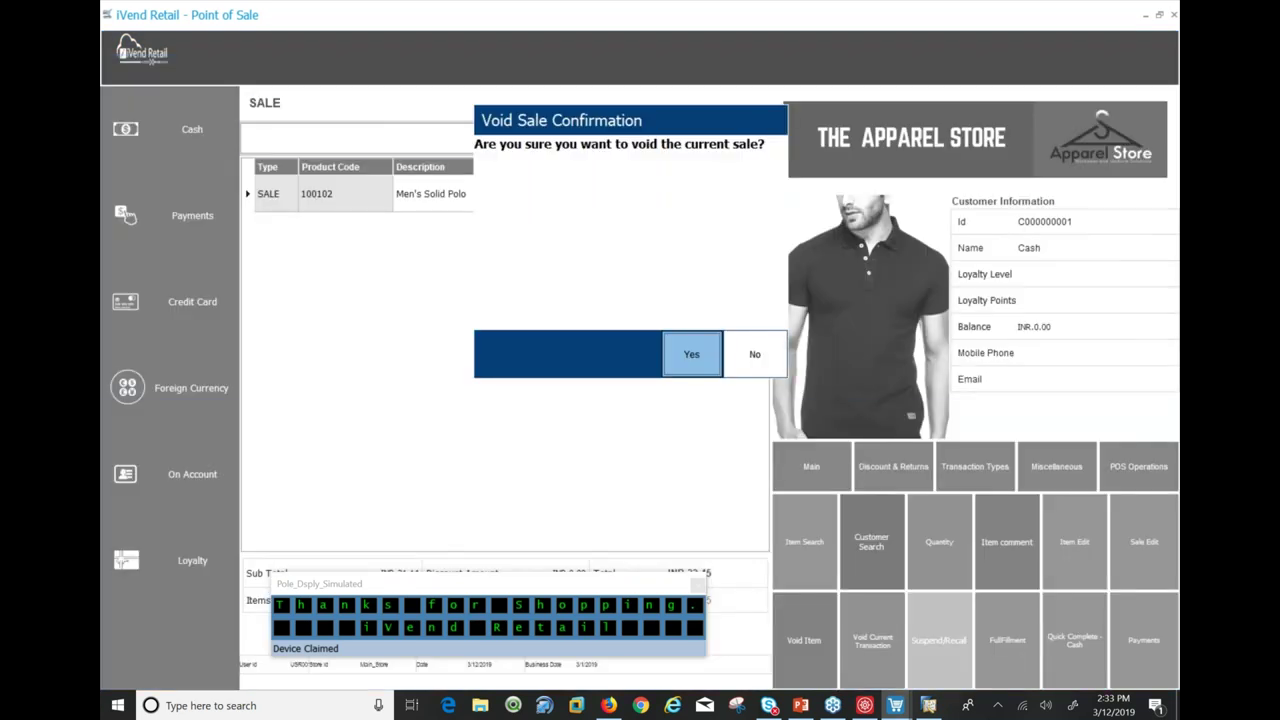
pyautogui.click(690, 352)
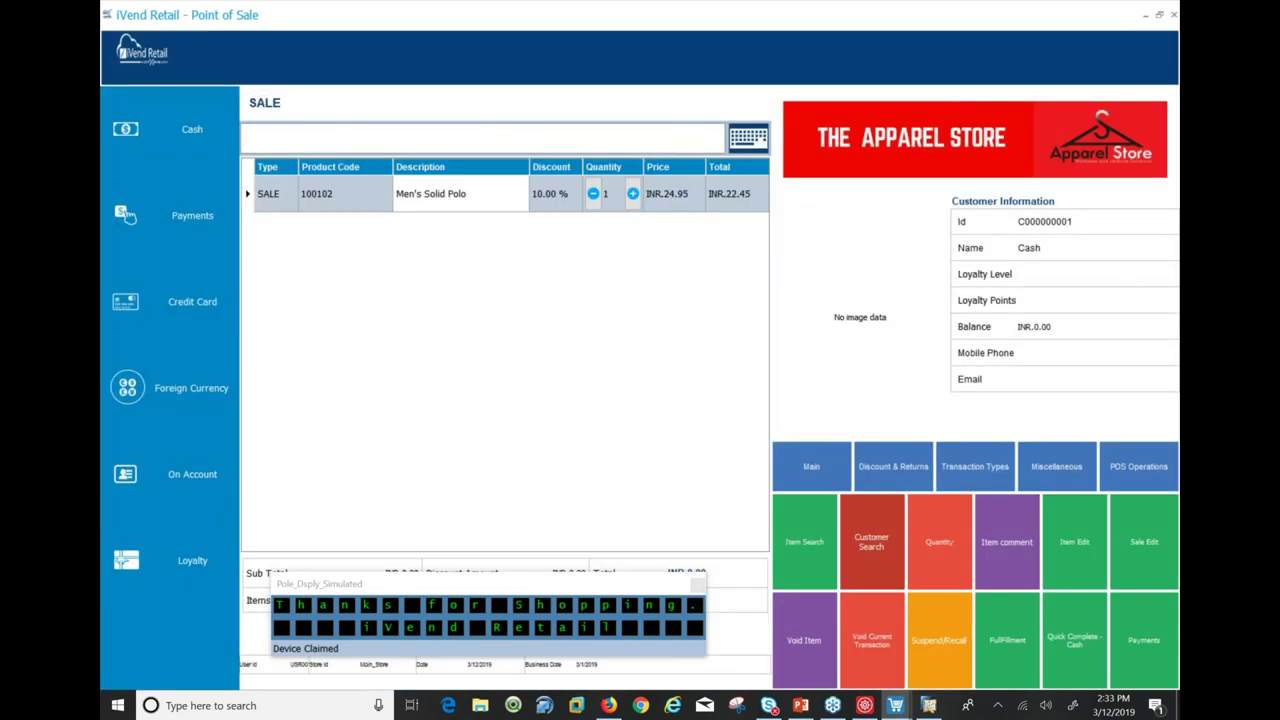
pyautogui.write('100102')
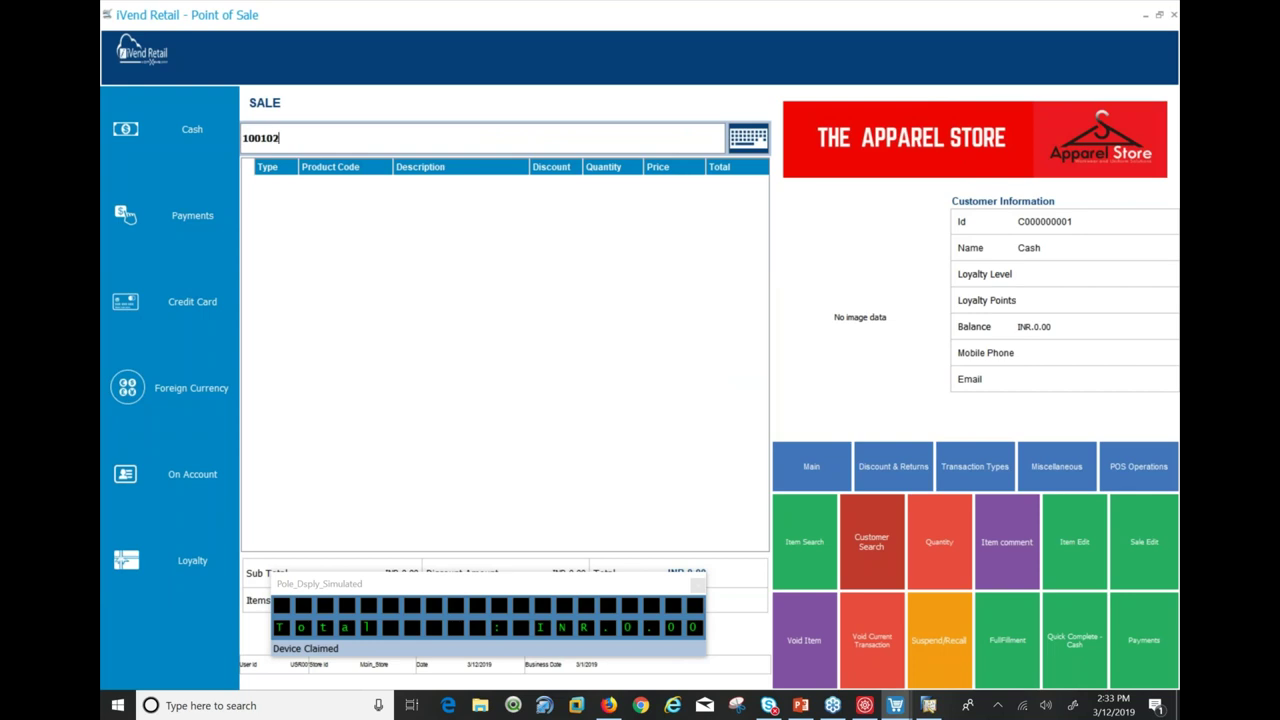
pyautogui.press('Return')
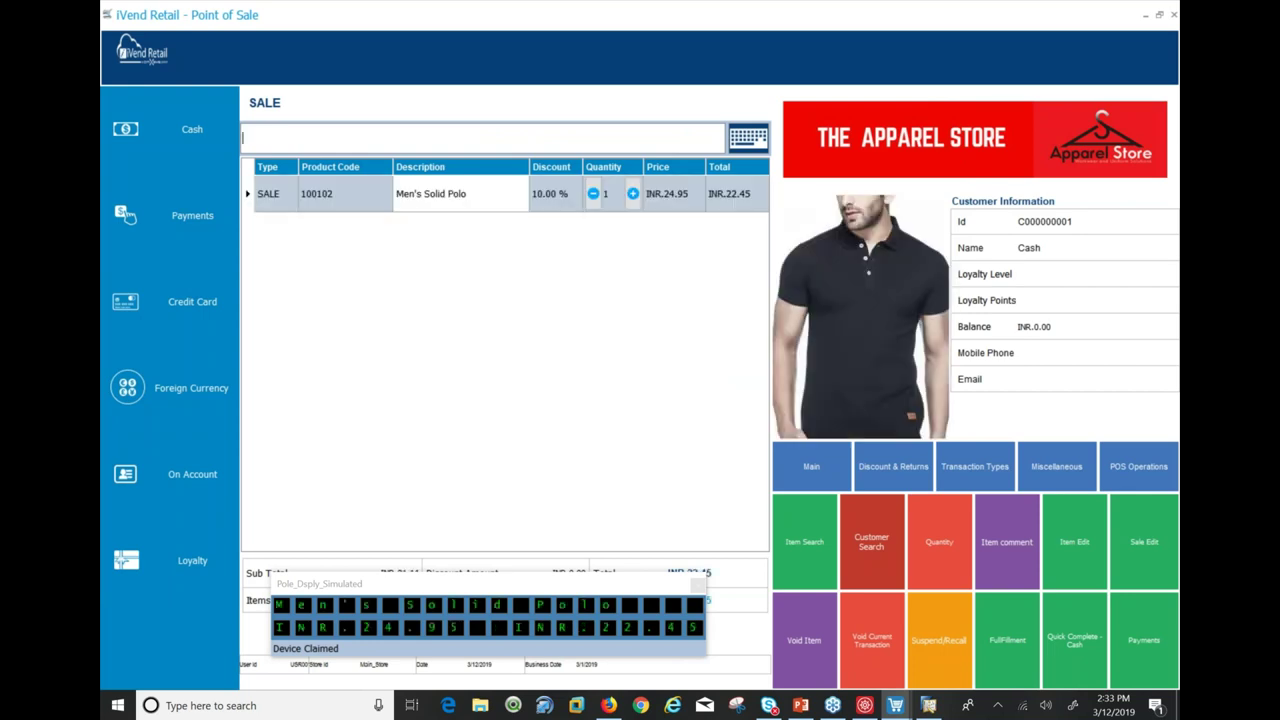
pyautogui.write('@5')
pyautogui.press('Return')
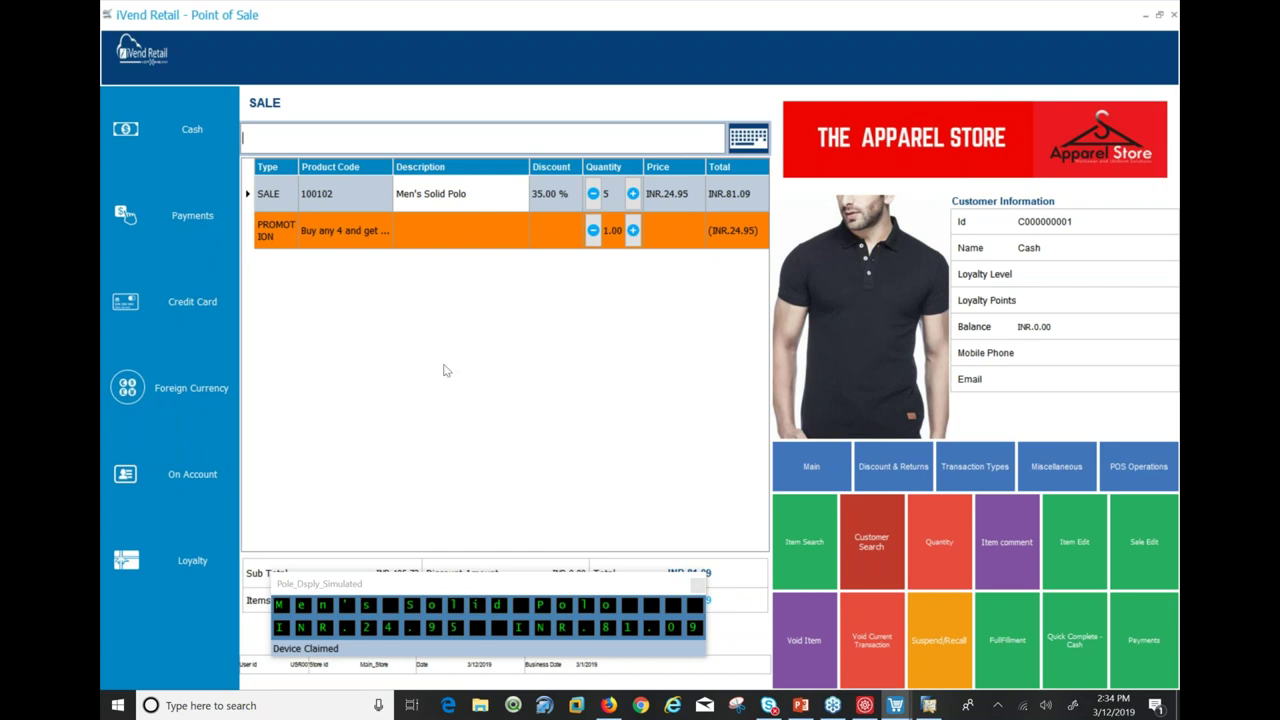
pyautogui.click(865, 706)
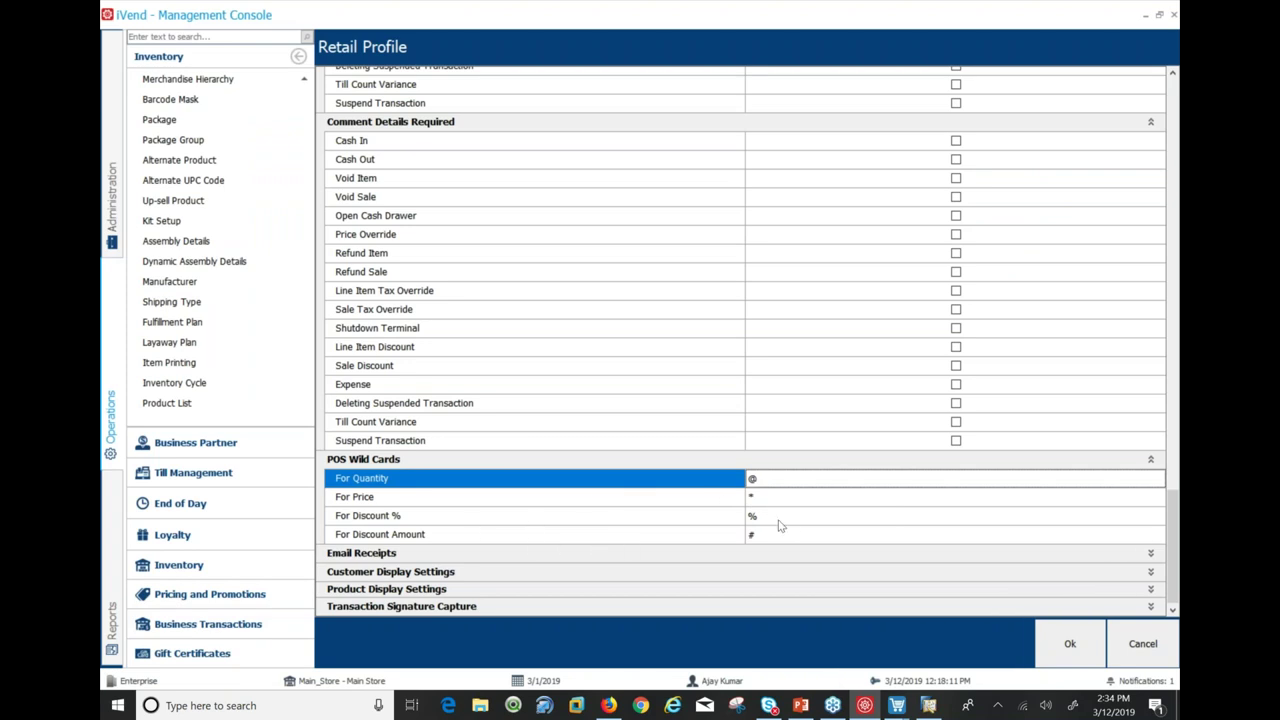
# - Expand Email Receipts and review the ElectronicReceipt template, TransactionReceipt report and Enterprise sending mode
pyautogui.click(1150, 556)
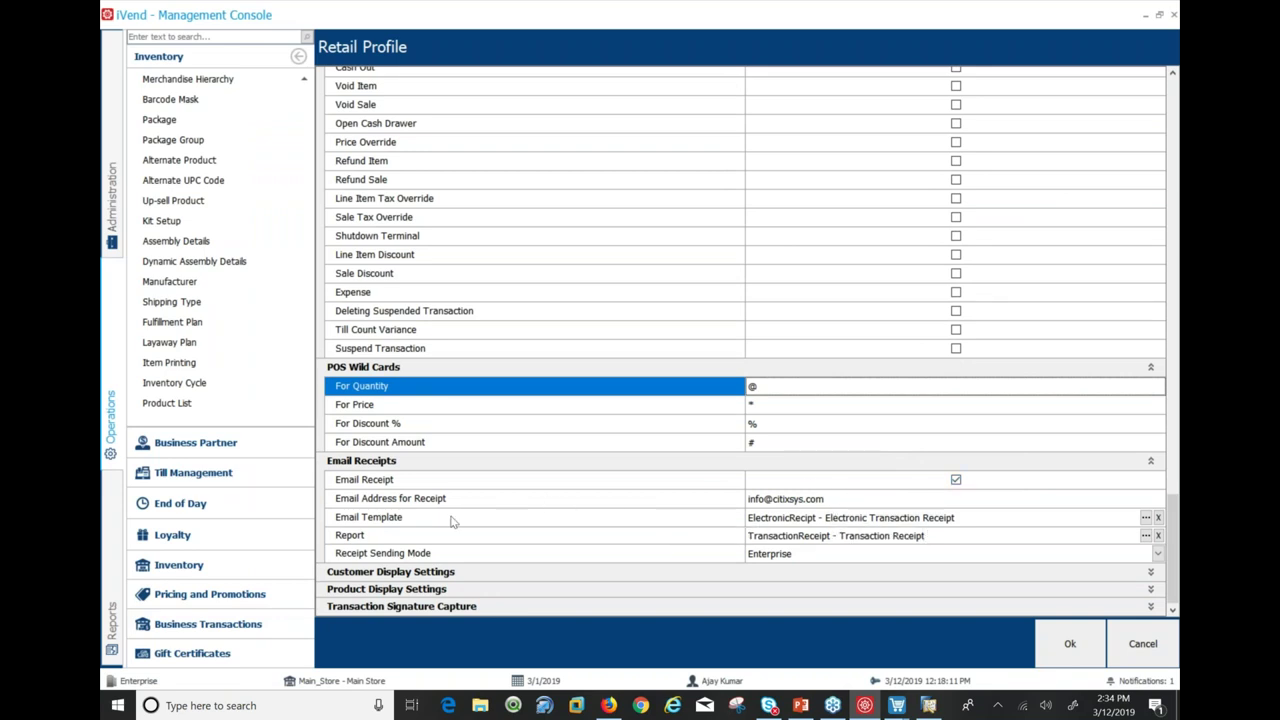
pyautogui.click(840, 519)
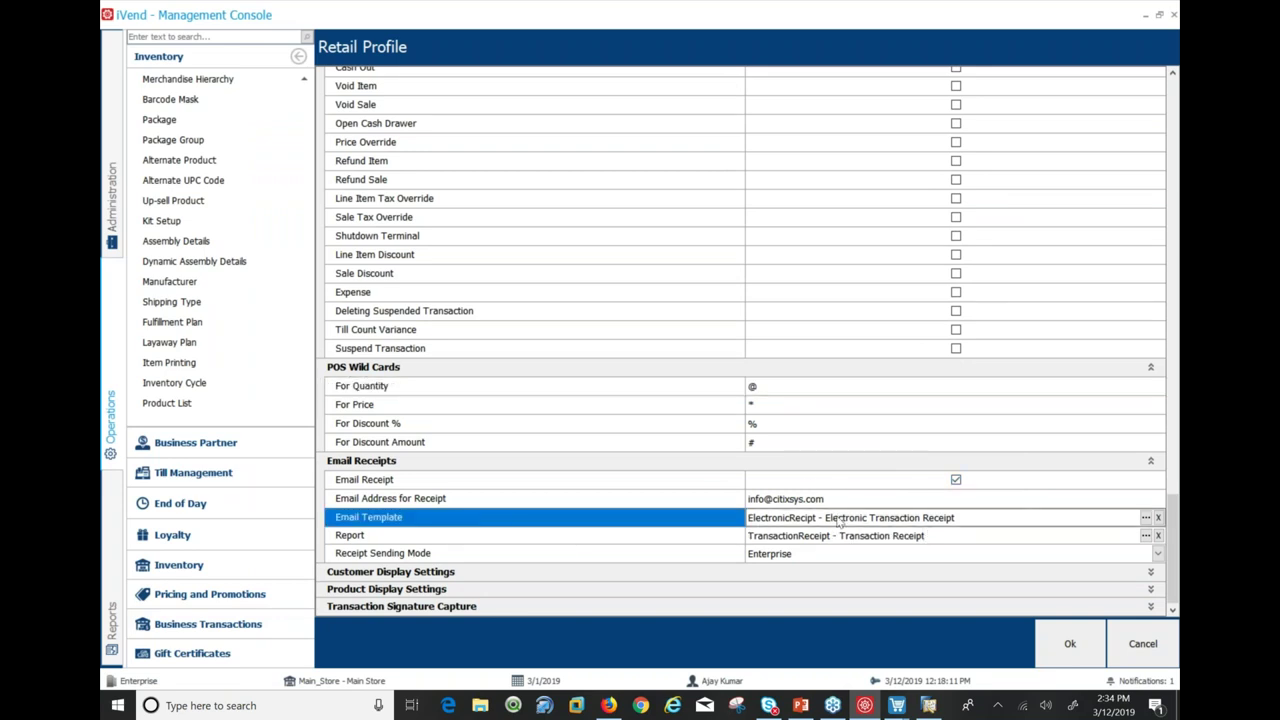
pyautogui.click(491, 537)
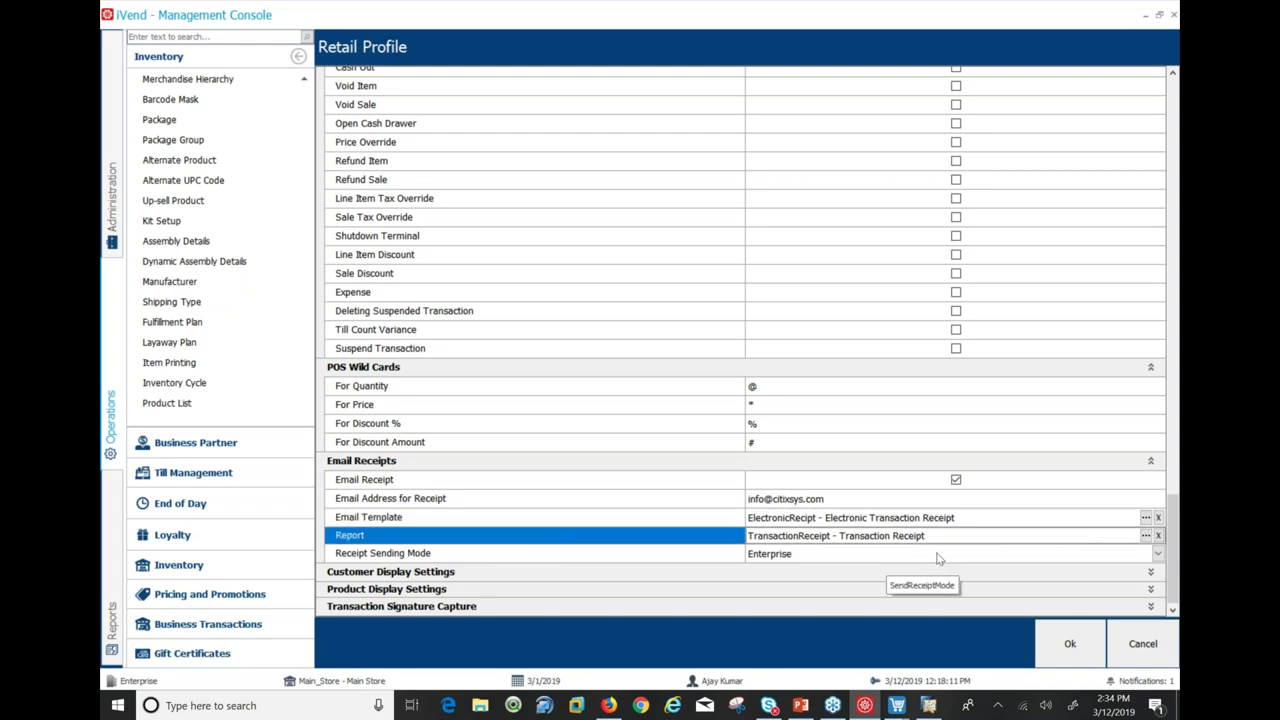
pyautogui.click(492, 553)
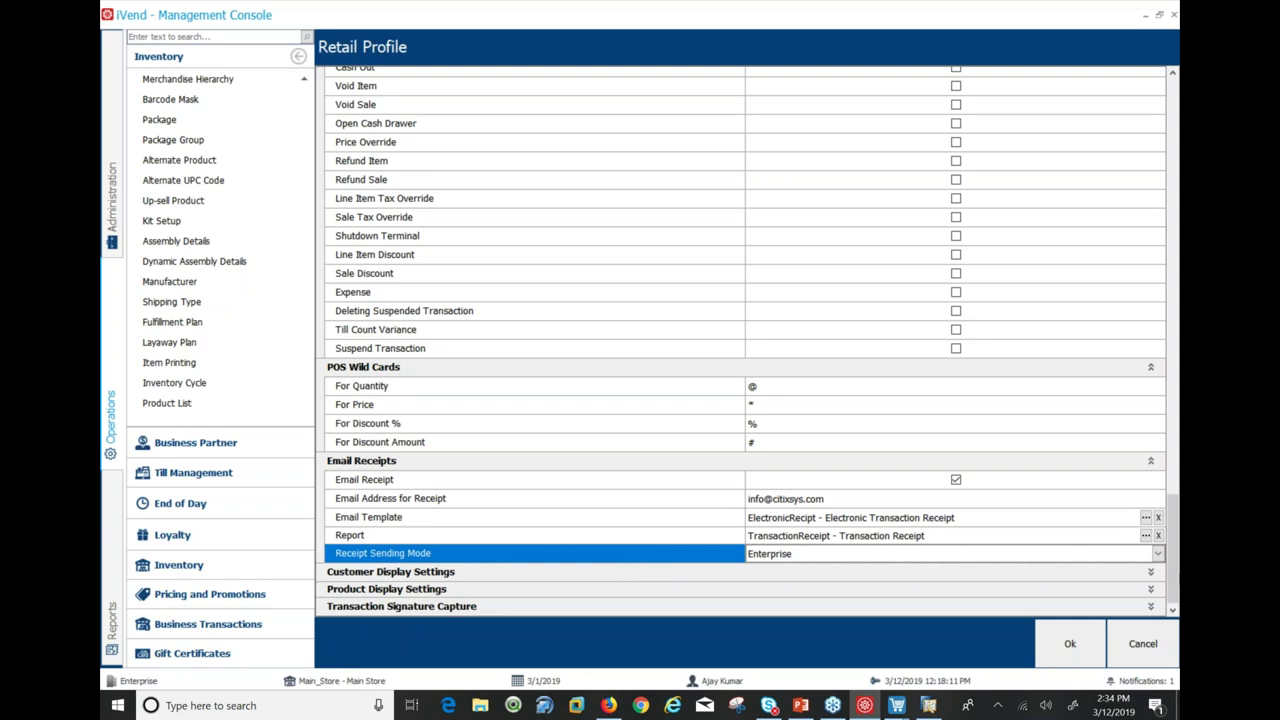
pyautogui.click(503, 498)
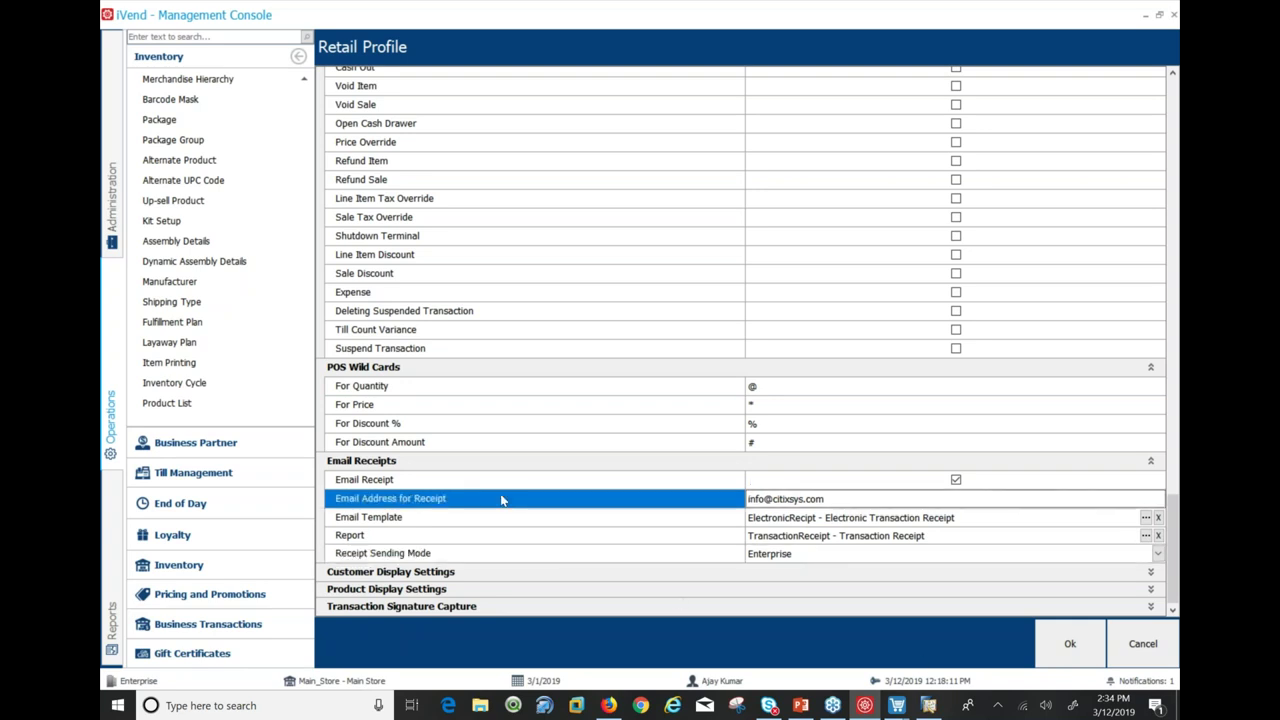
pyautogui.click(494, 521)
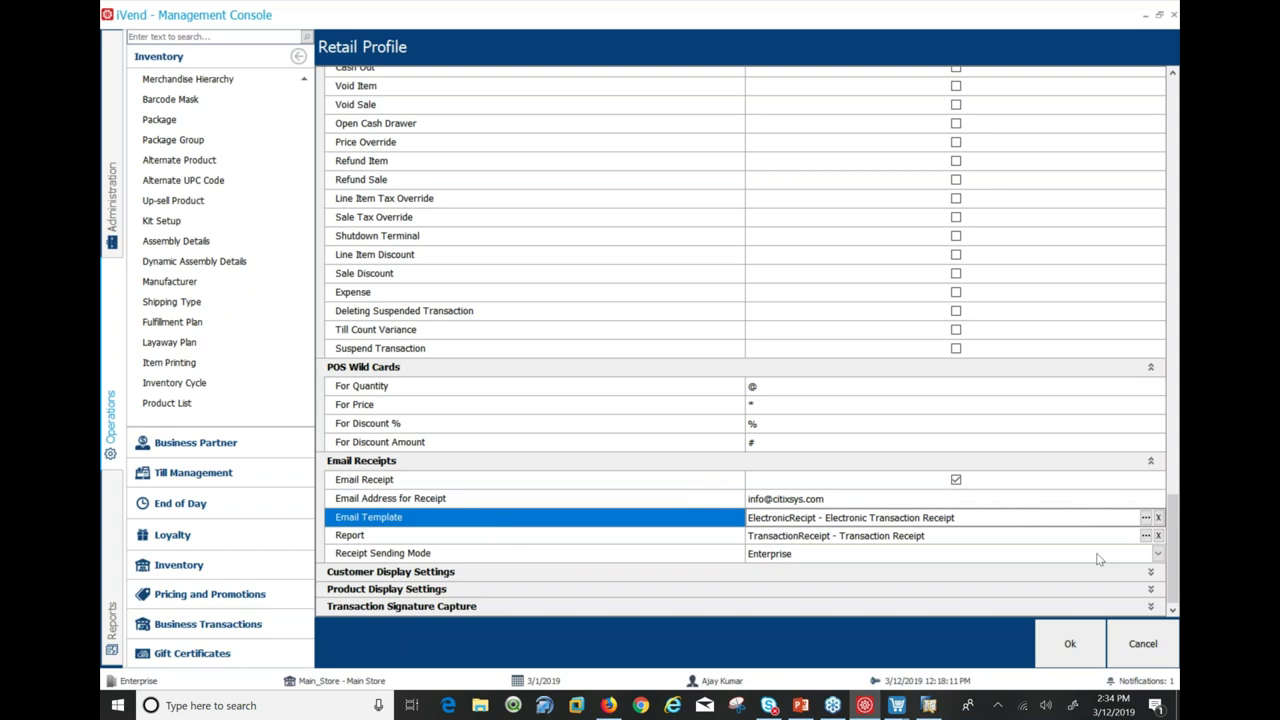
pyautogui.click(1146, 519)
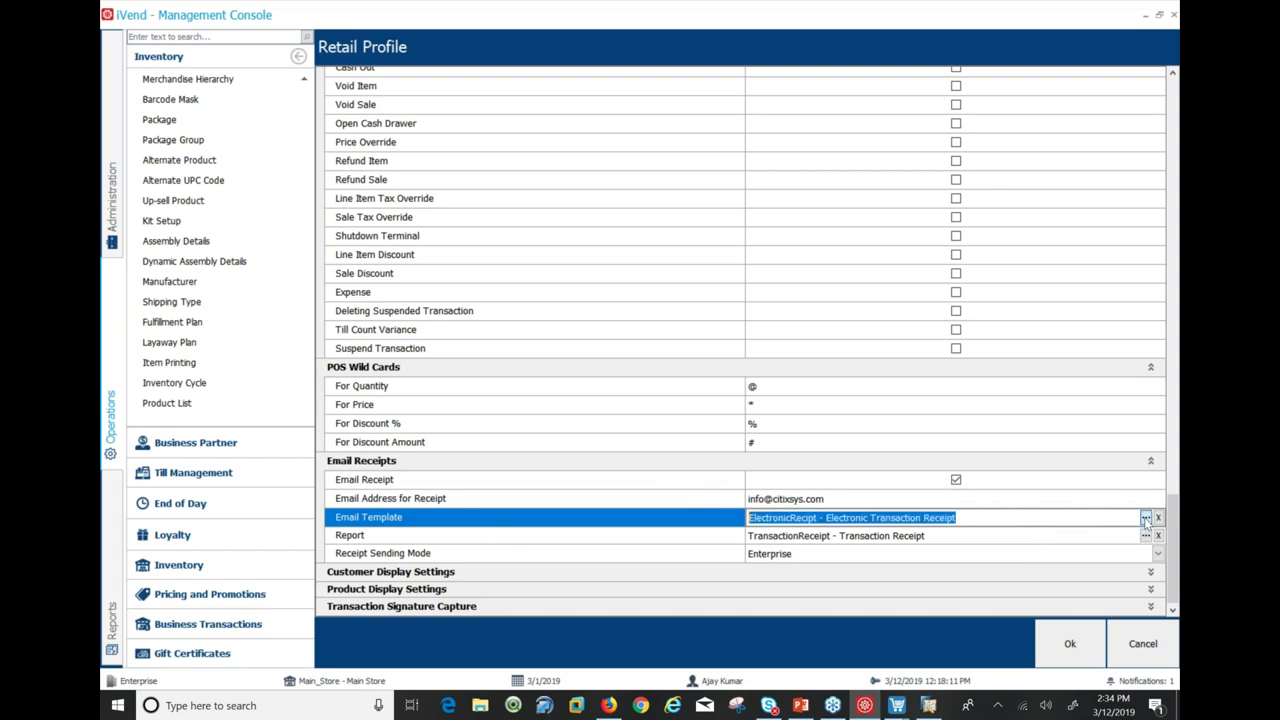
pyautogui.click(1146, 519)
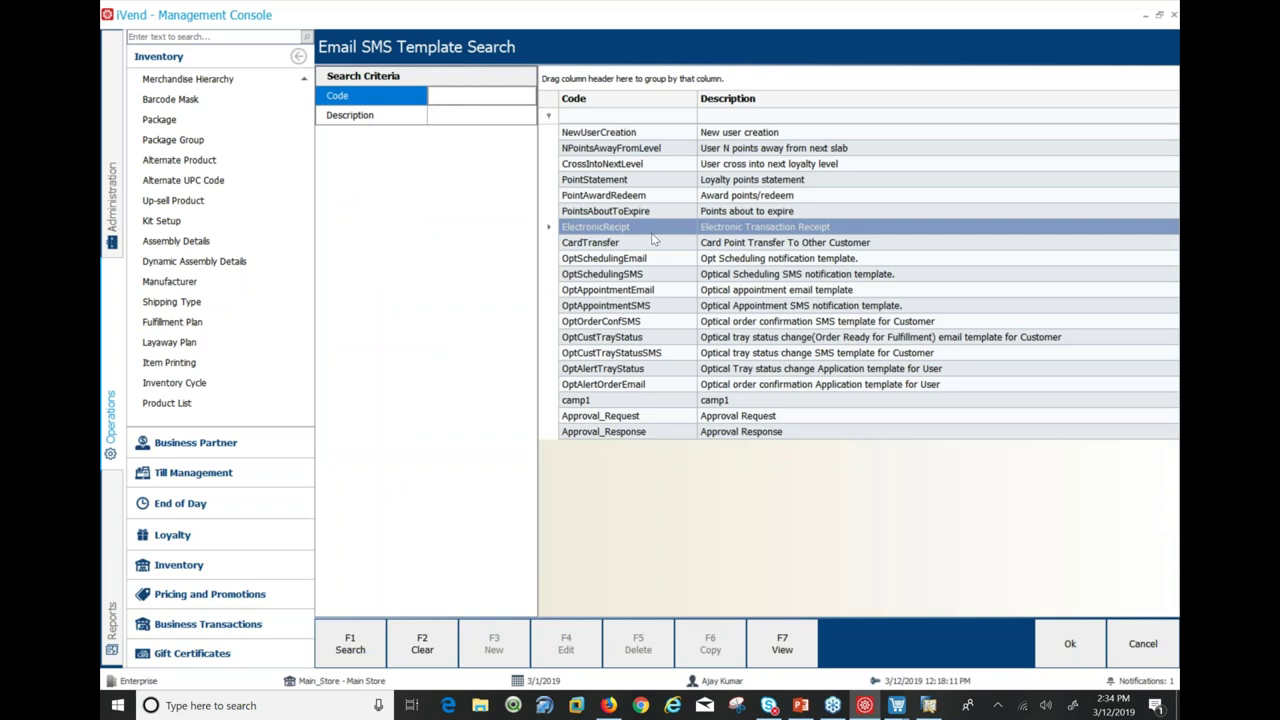
pyautogui.click(628, 274)
pyautogui.click(622, 228)
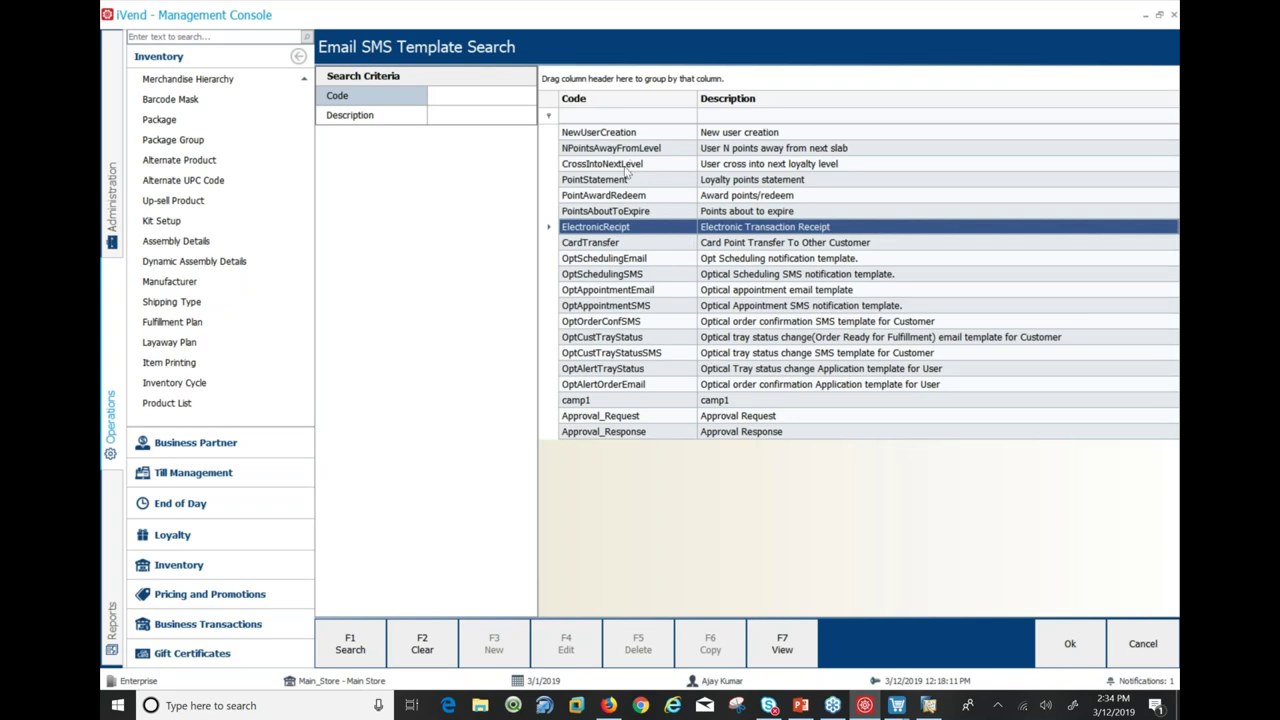
pyautogui.click(632, 402)
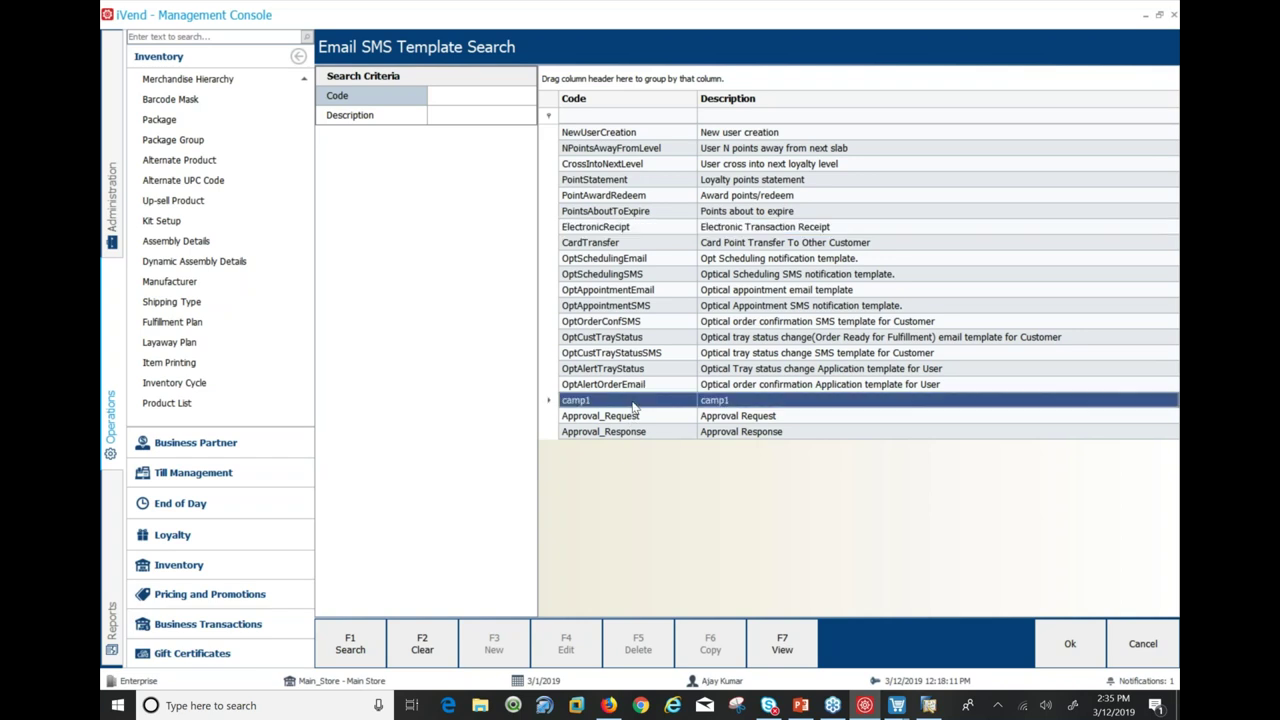
pyautogui.click(664, 418)
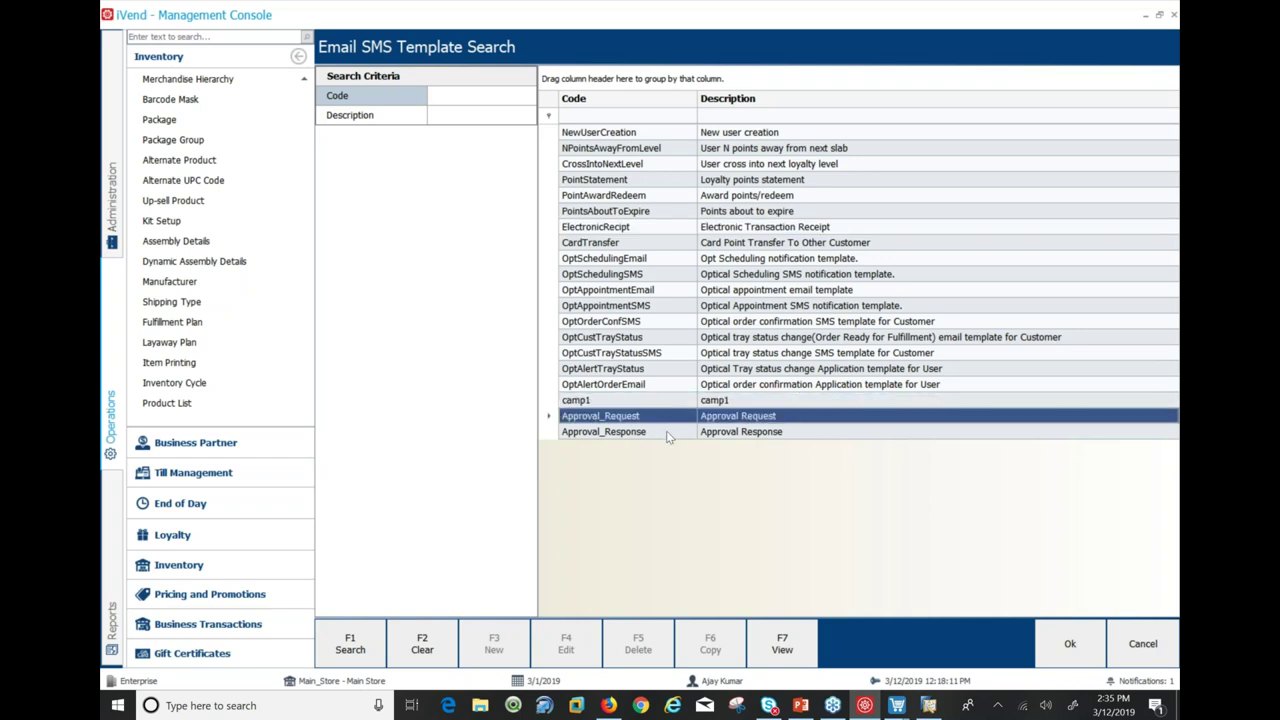
pyautogui.click(667, 433)
pyautogui.click(667, 418)
pyautogui.click(667, 434)
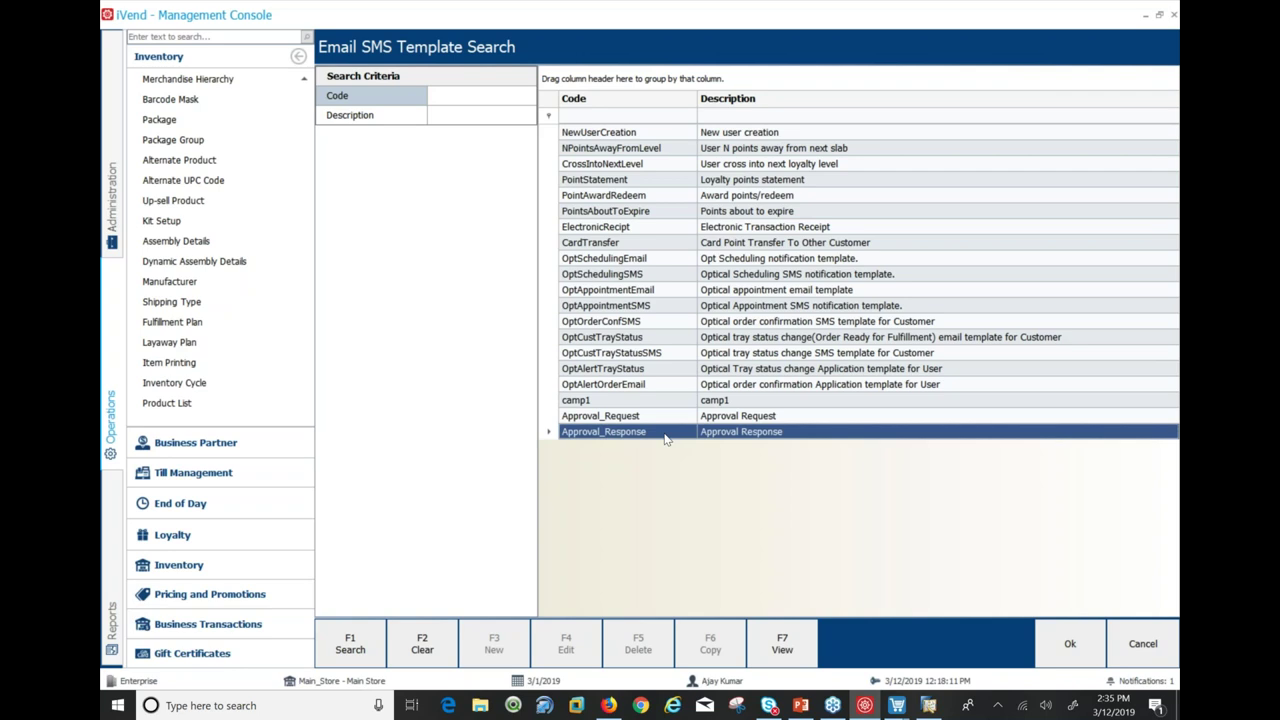
pyautogui.click(669, 417)
pyautogui.click(670, 429)
pyautogui.click(605, 227)
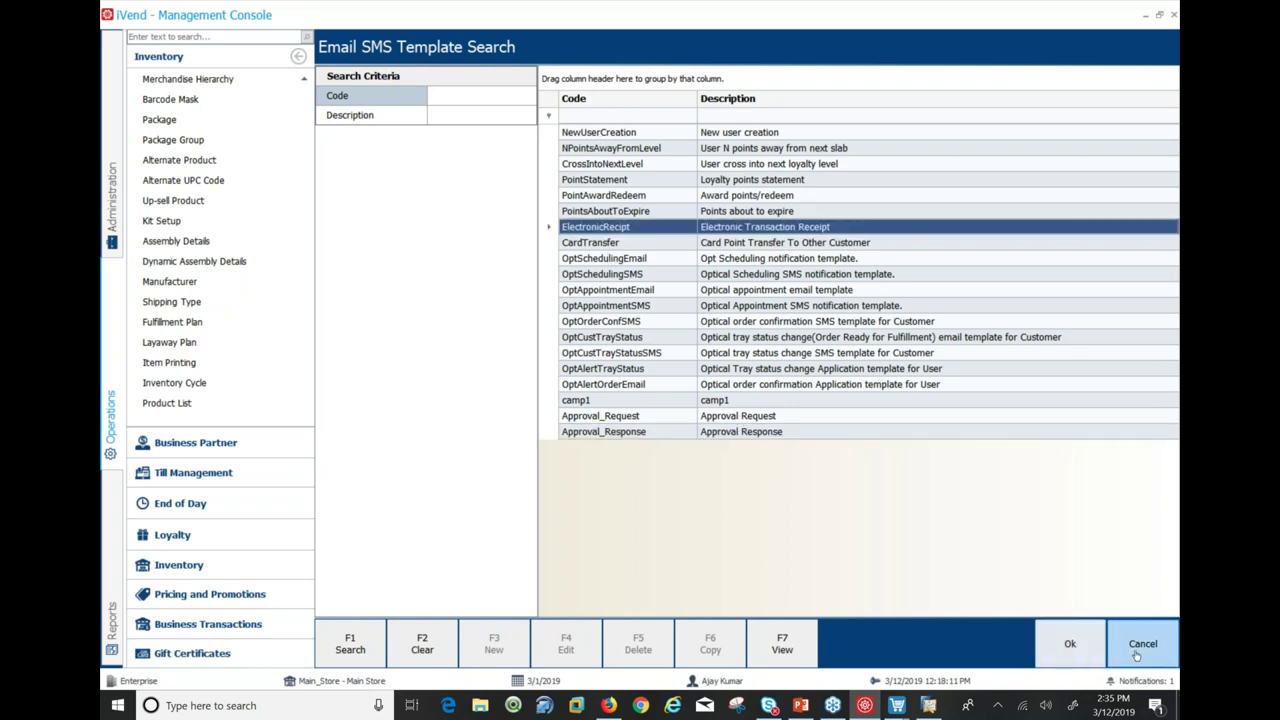
pyautogui.click(1070, 643)
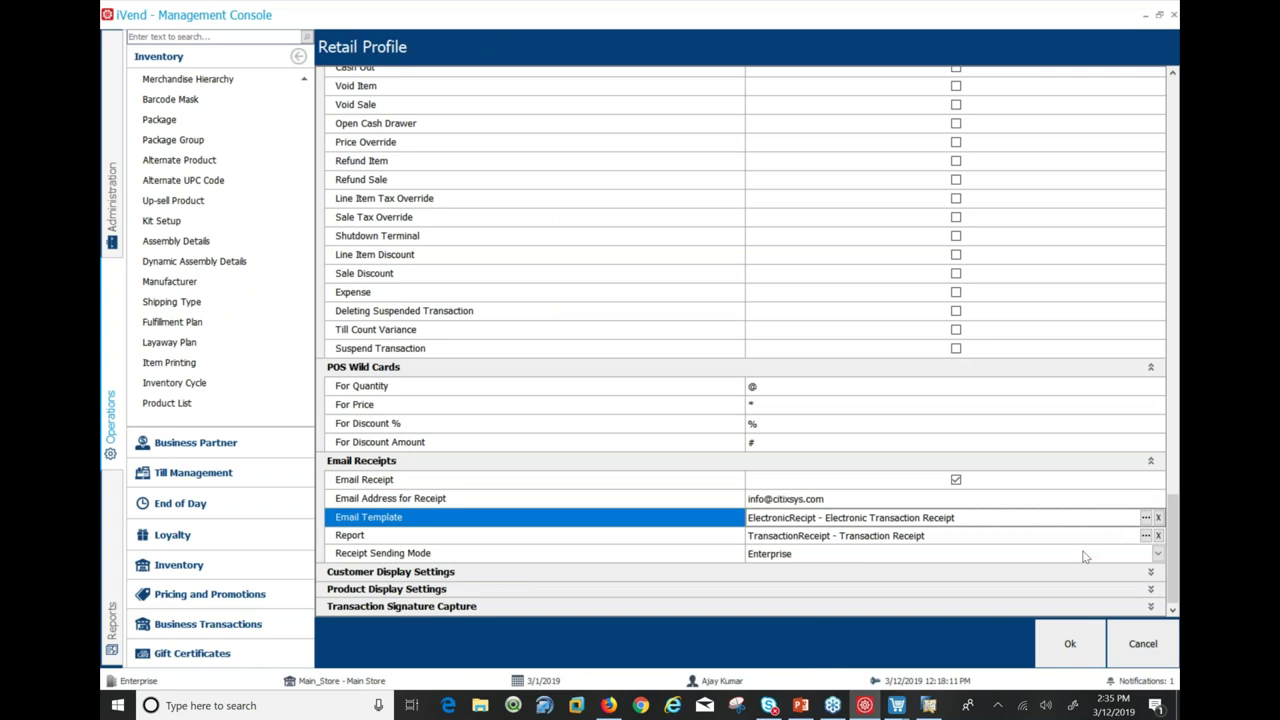
pyautogui.click(1145, 536)
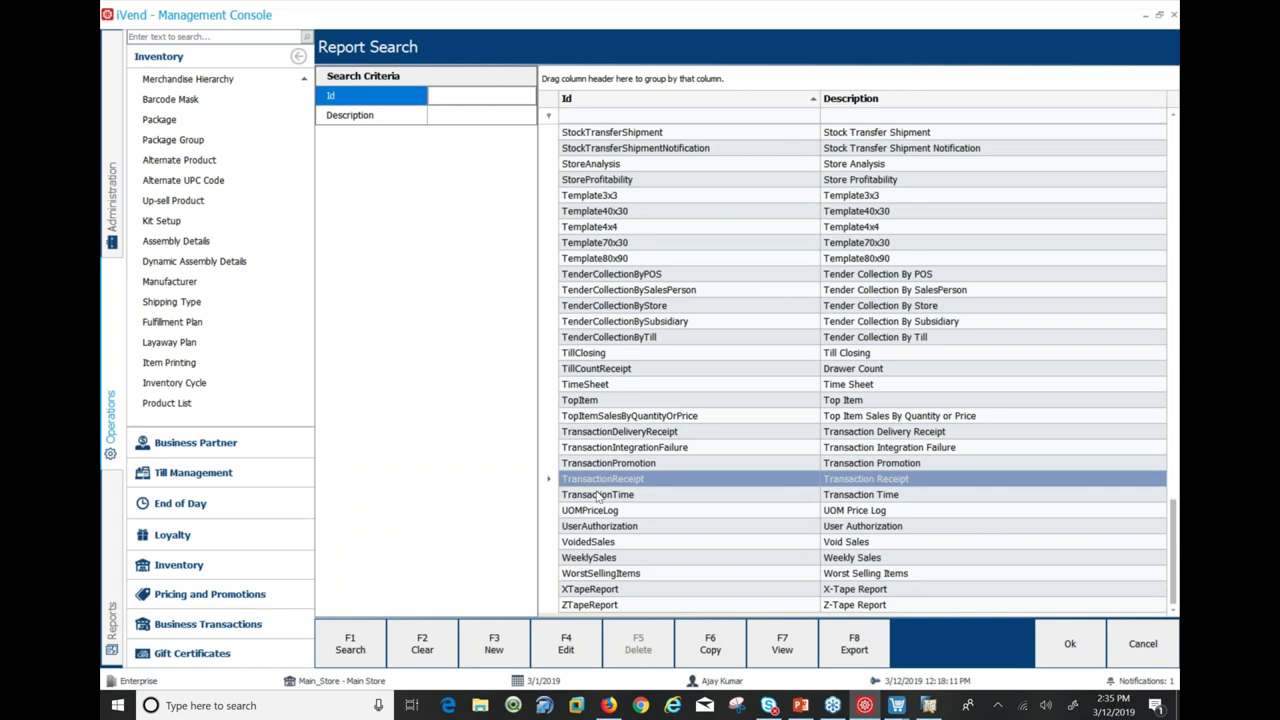
pyautogui.click(592, 494)
pyautogui.click(606, 480)
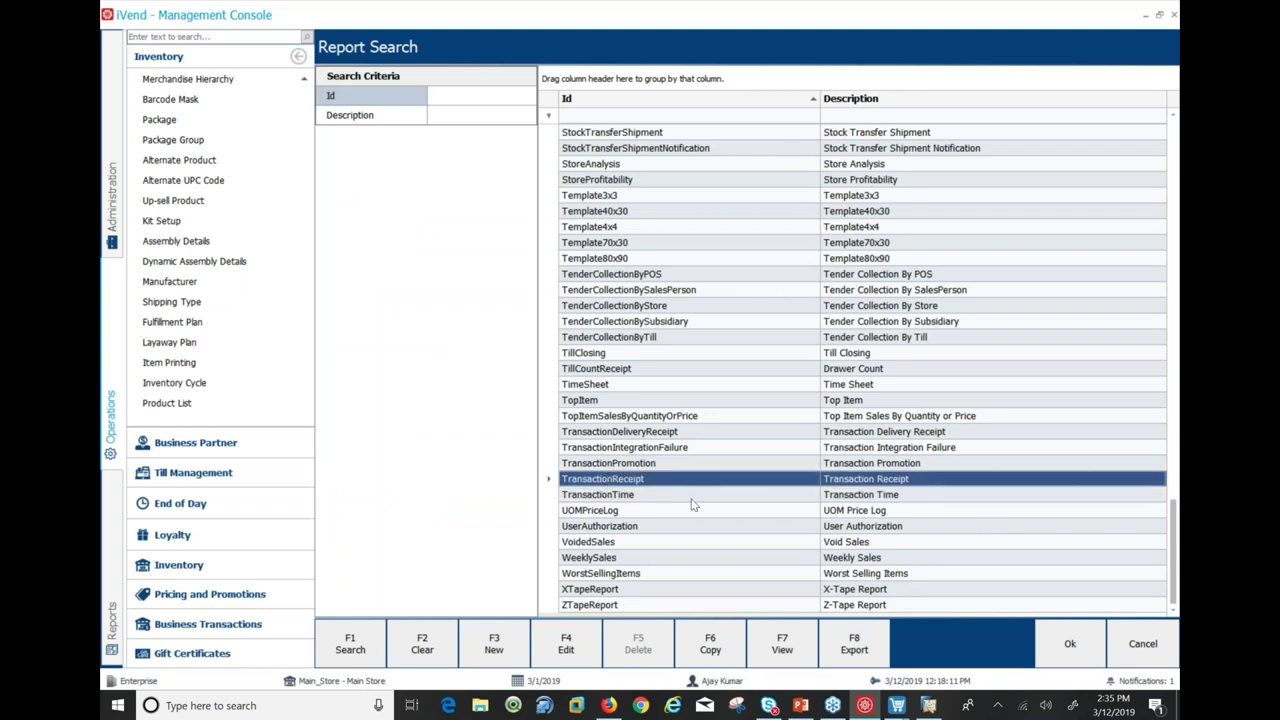
pyautogui.click(1155, 664)
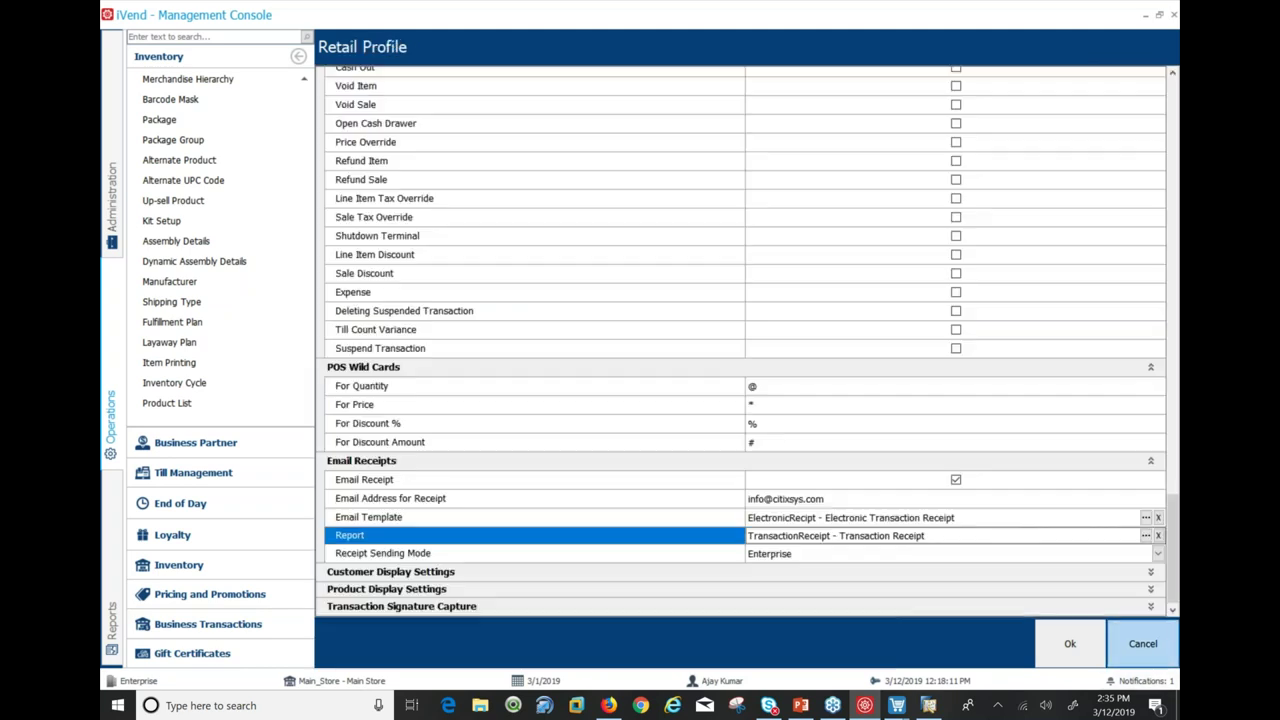
pyautogui.click(820, 518)
pyautogui.click(822, 536)
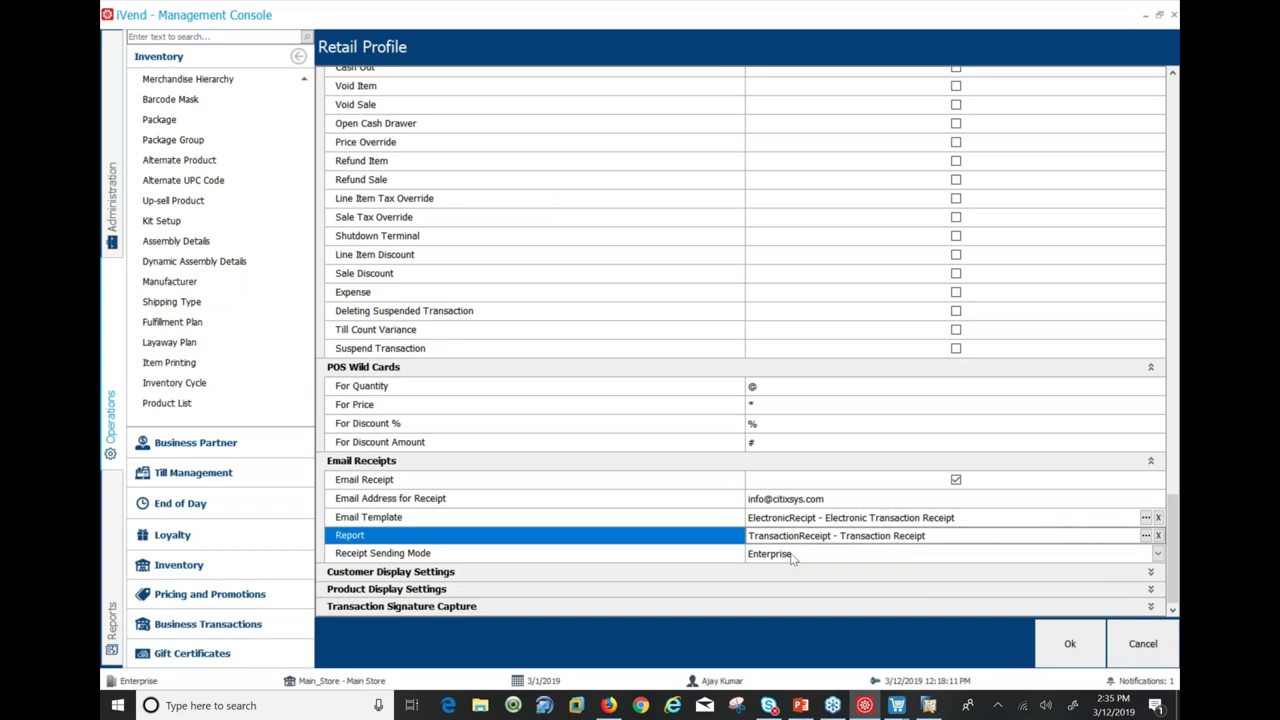
pyautogui.click(795, 556)
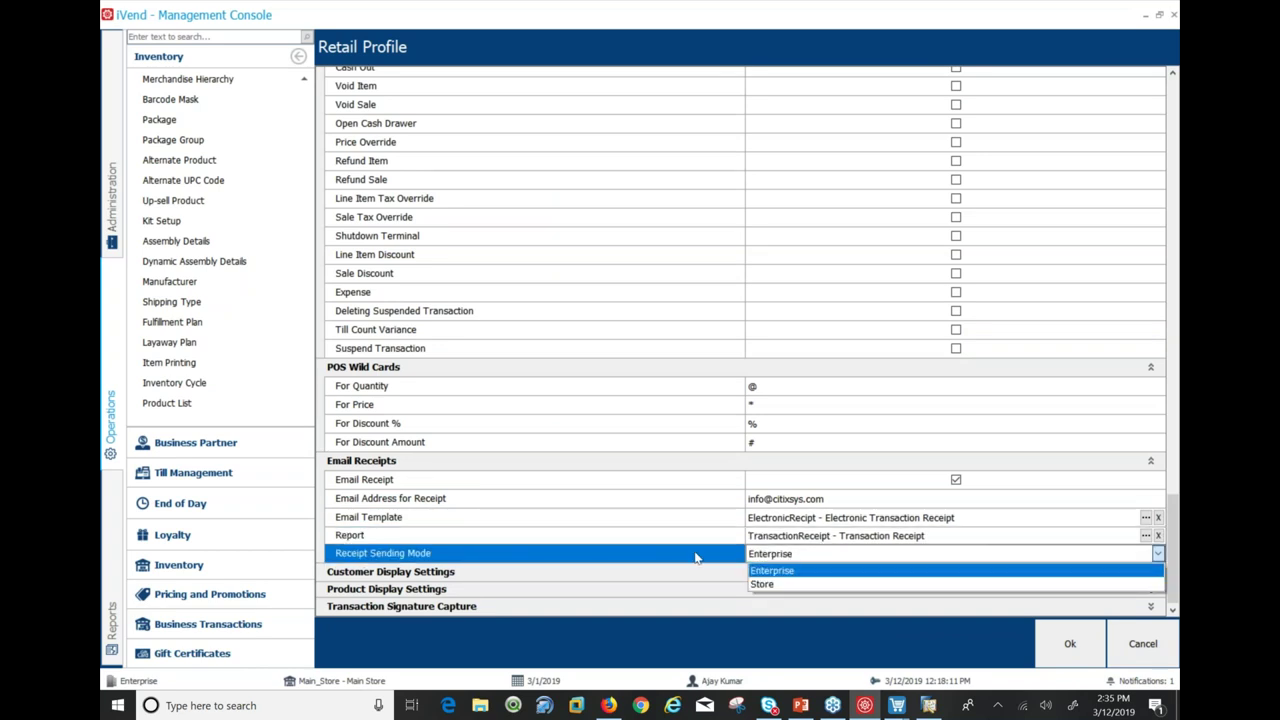
pyautogui.click(766, 553)
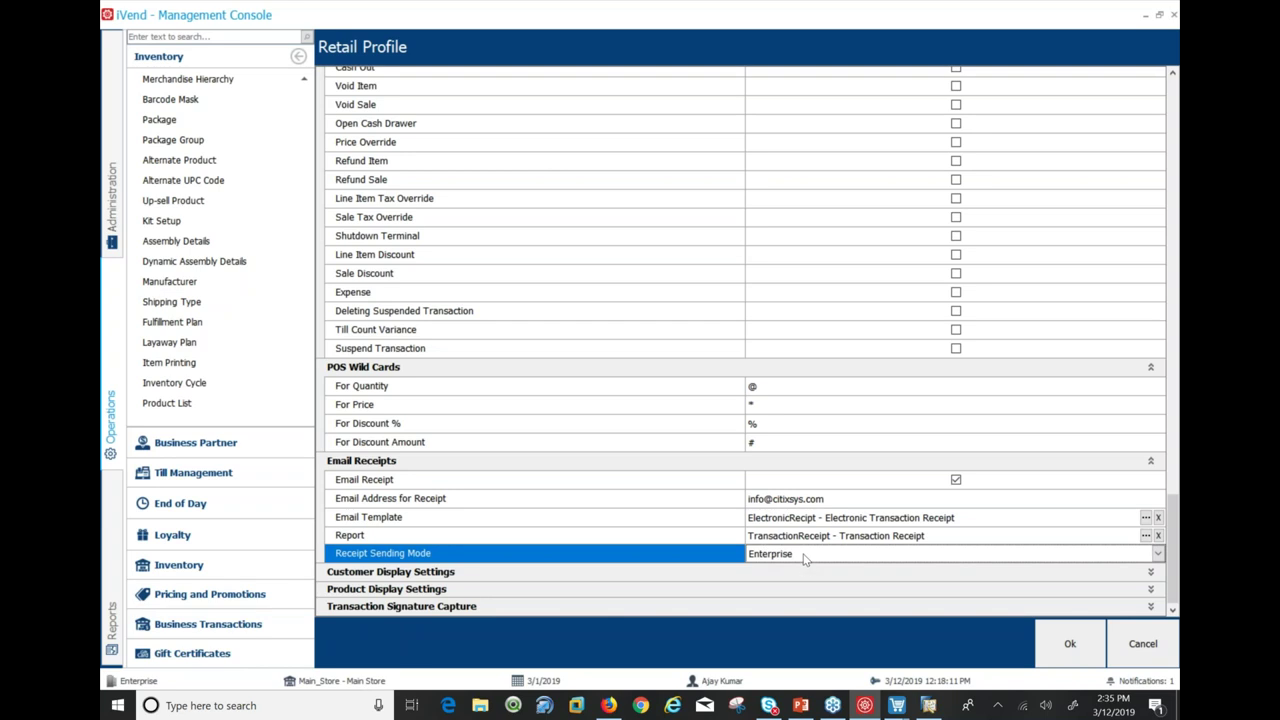
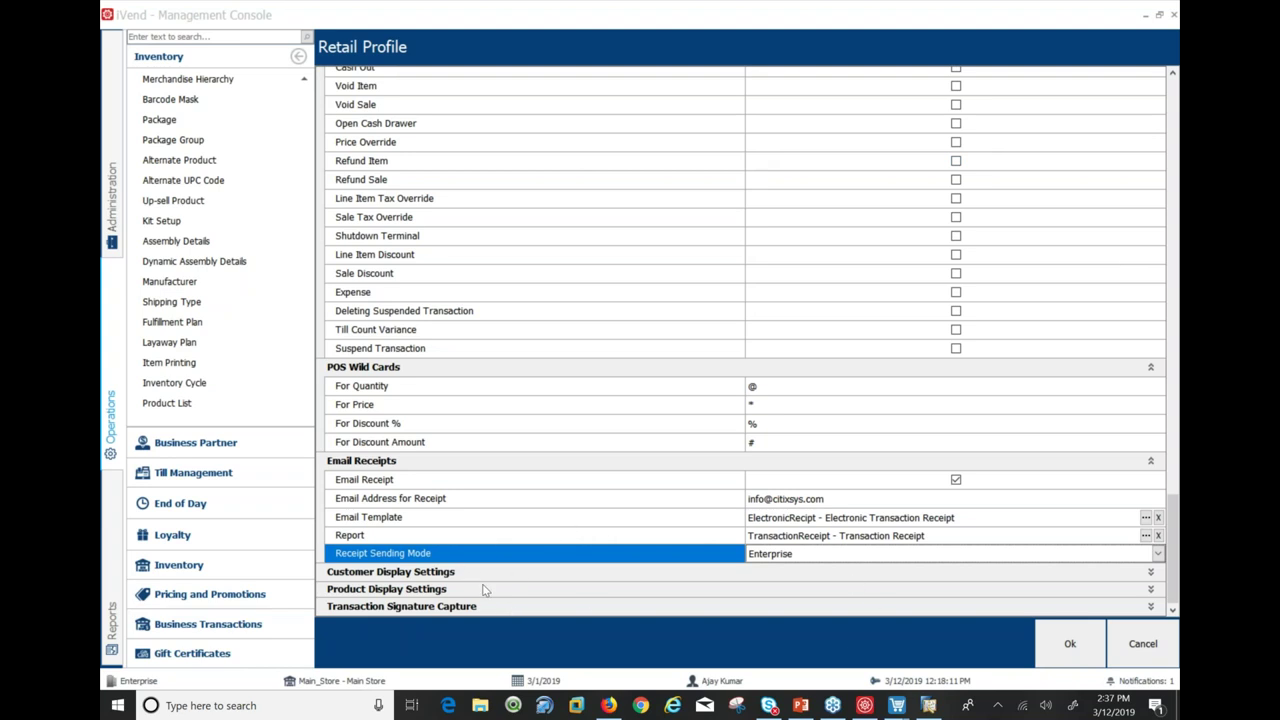
# - Expand the Customer Display, Product Display and Transaction Signature Capture sections, then cancel out of Retail Profile
pyautogui.click(1150, 575)
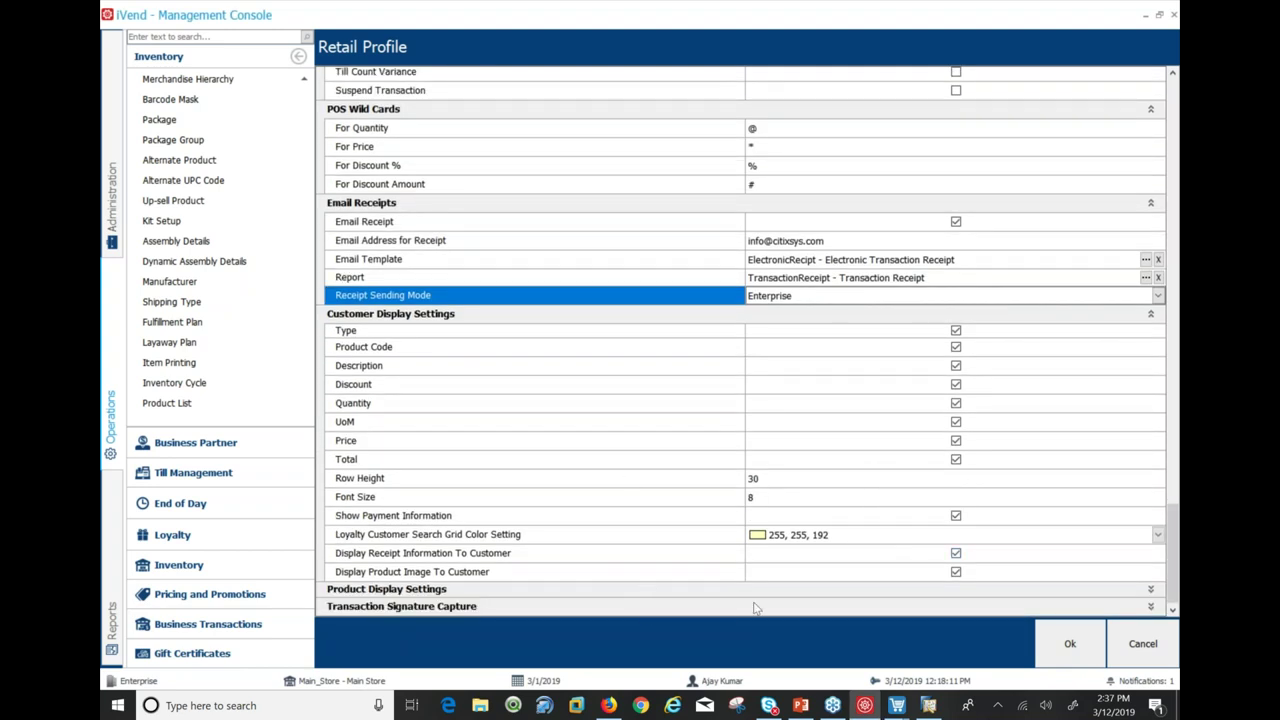
pyautogui.click(1150, 589)
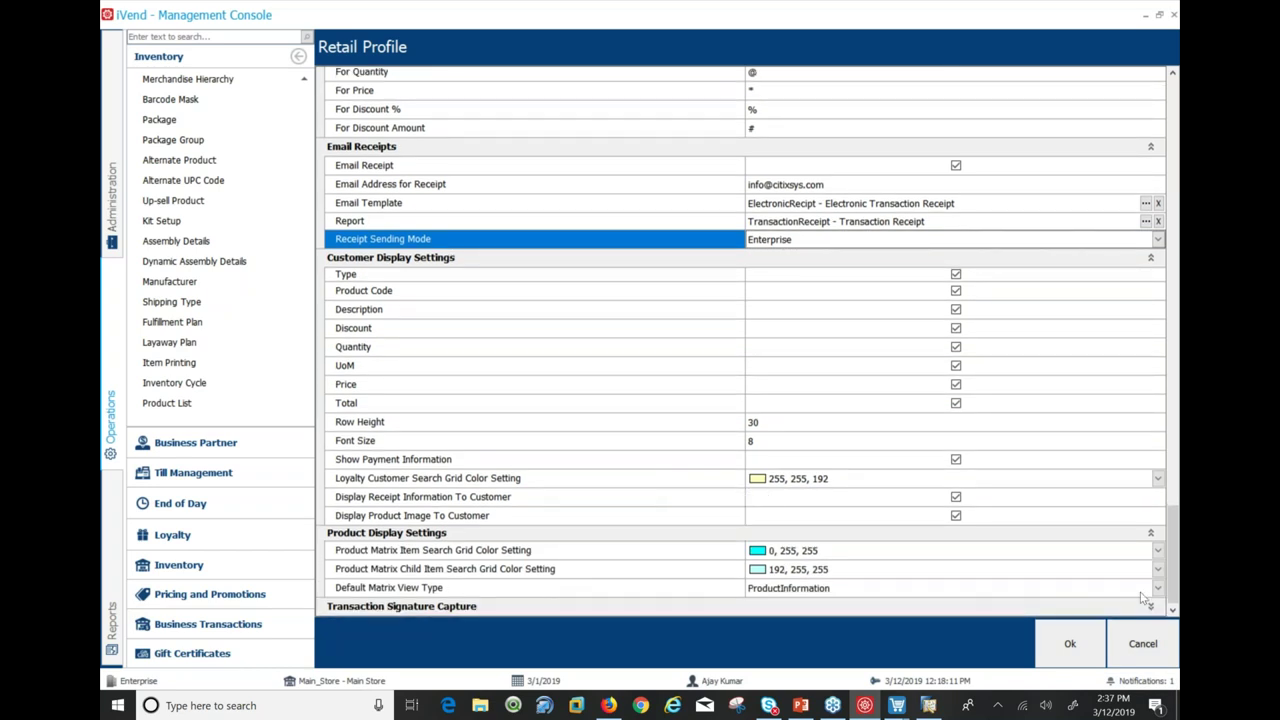
pyautogui.click(1152, 607)
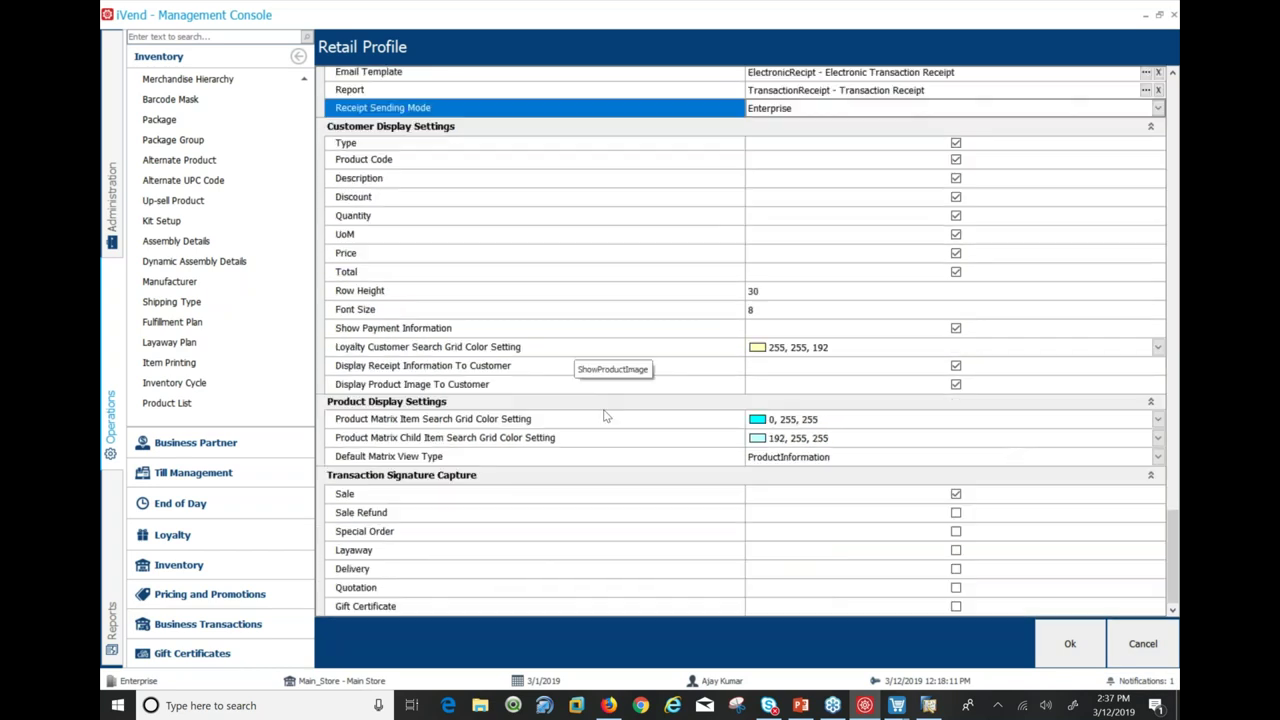
pyautogui.click(1143, 643)
# - Return to the console home, show the Till Management options, then show the Windows desktop
pyautogui.click(1143, 643)
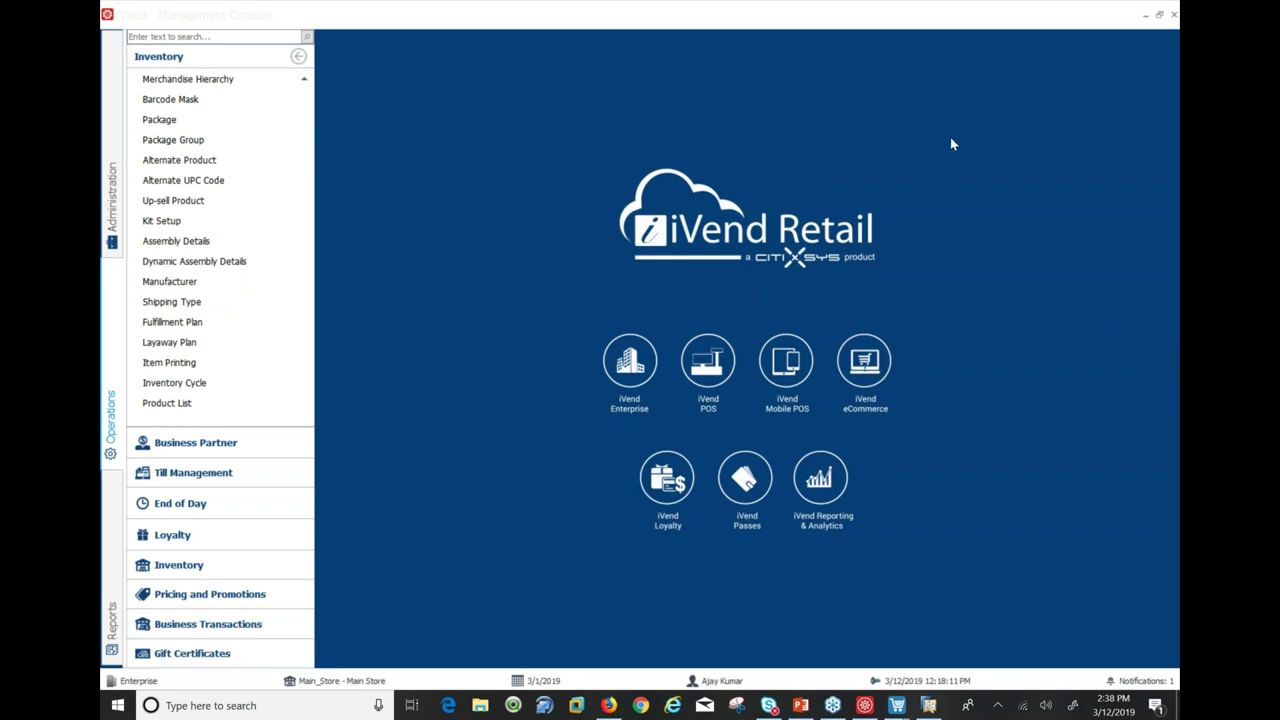
pyautogui.click(193, 472)
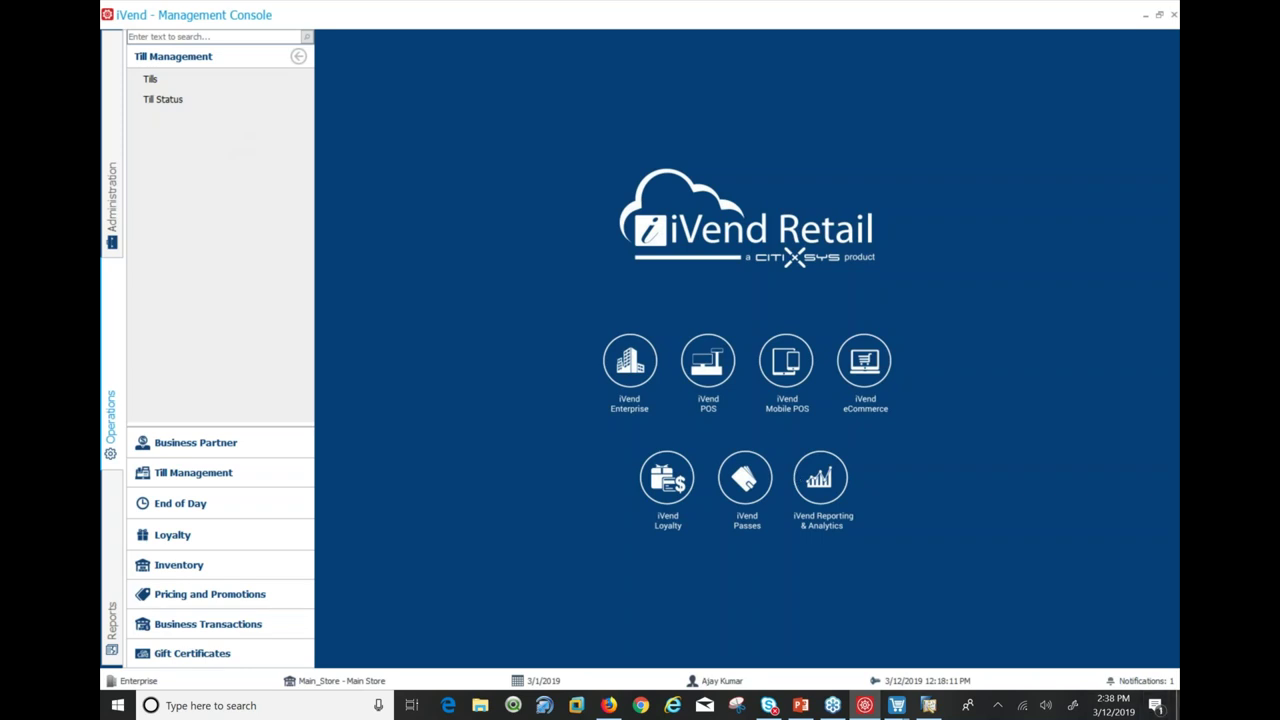
pyautogui.press('super+d')
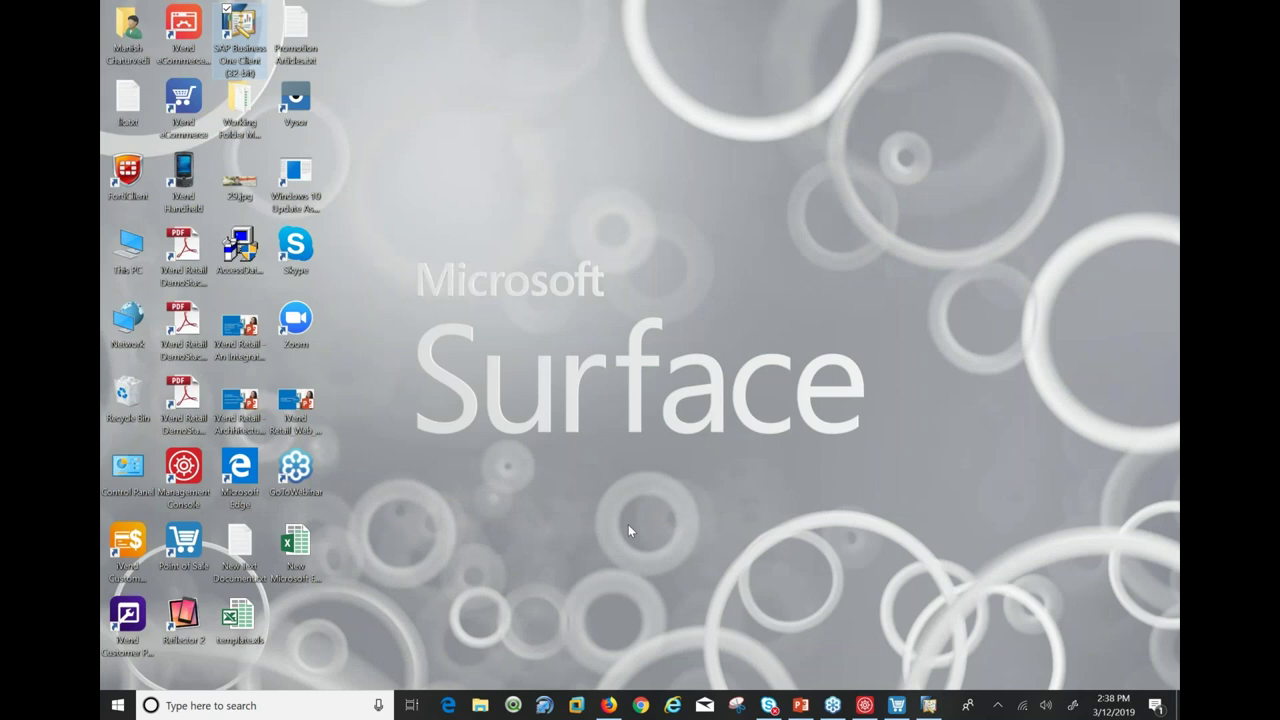
# - Review the Customer Display's items and totals, dismiss the Reflector flyout, and return to the Management Console
pyautogui.click(185, 624)
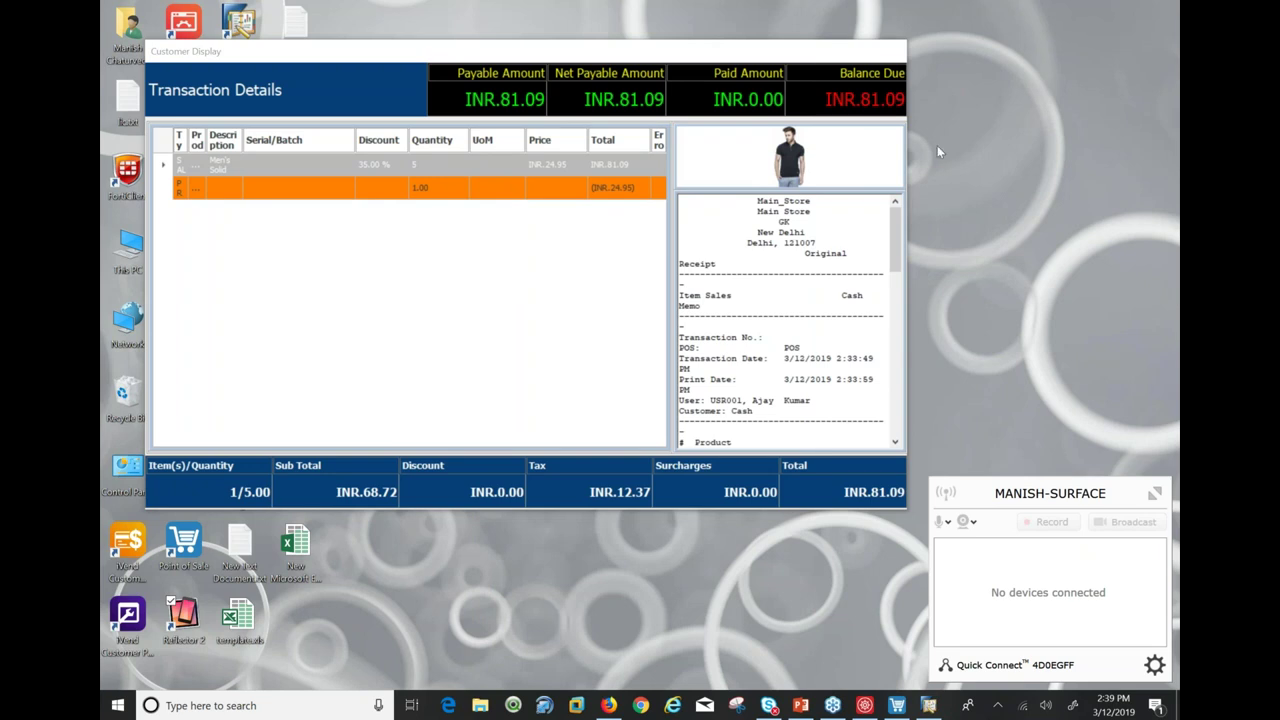
pyautogui.click(781, 600)
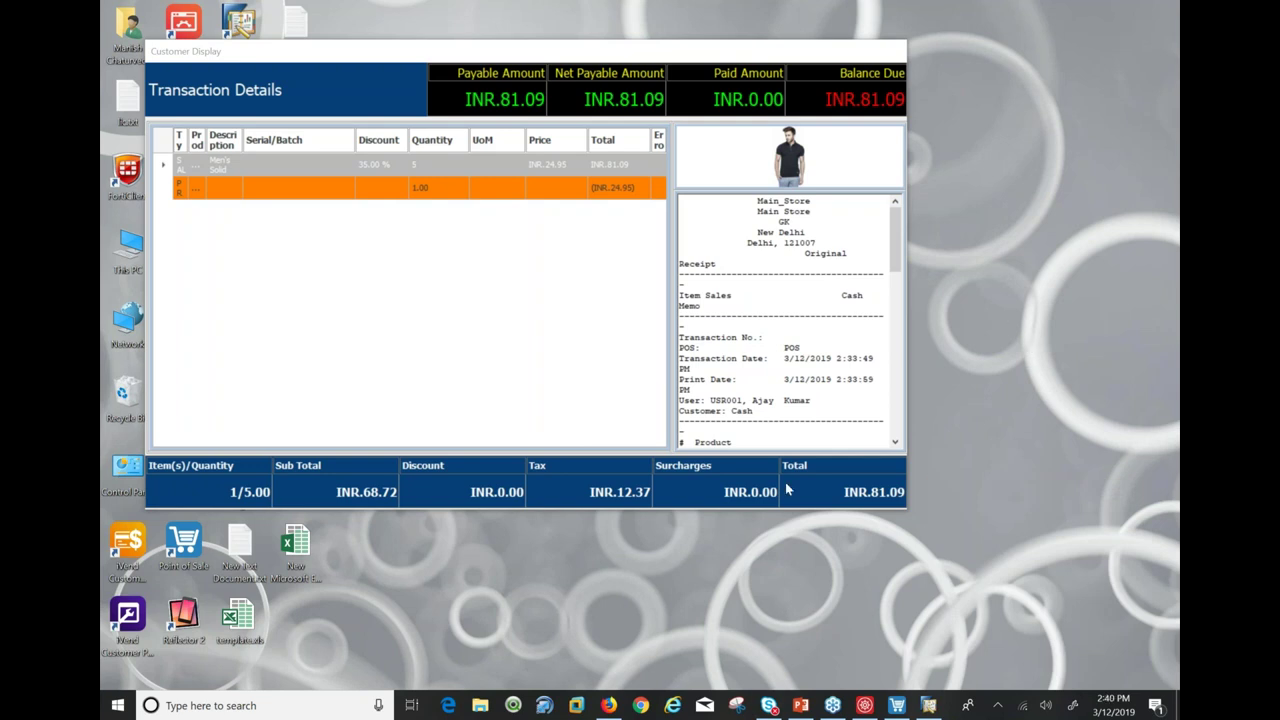
pyautogui.click(864, 705)
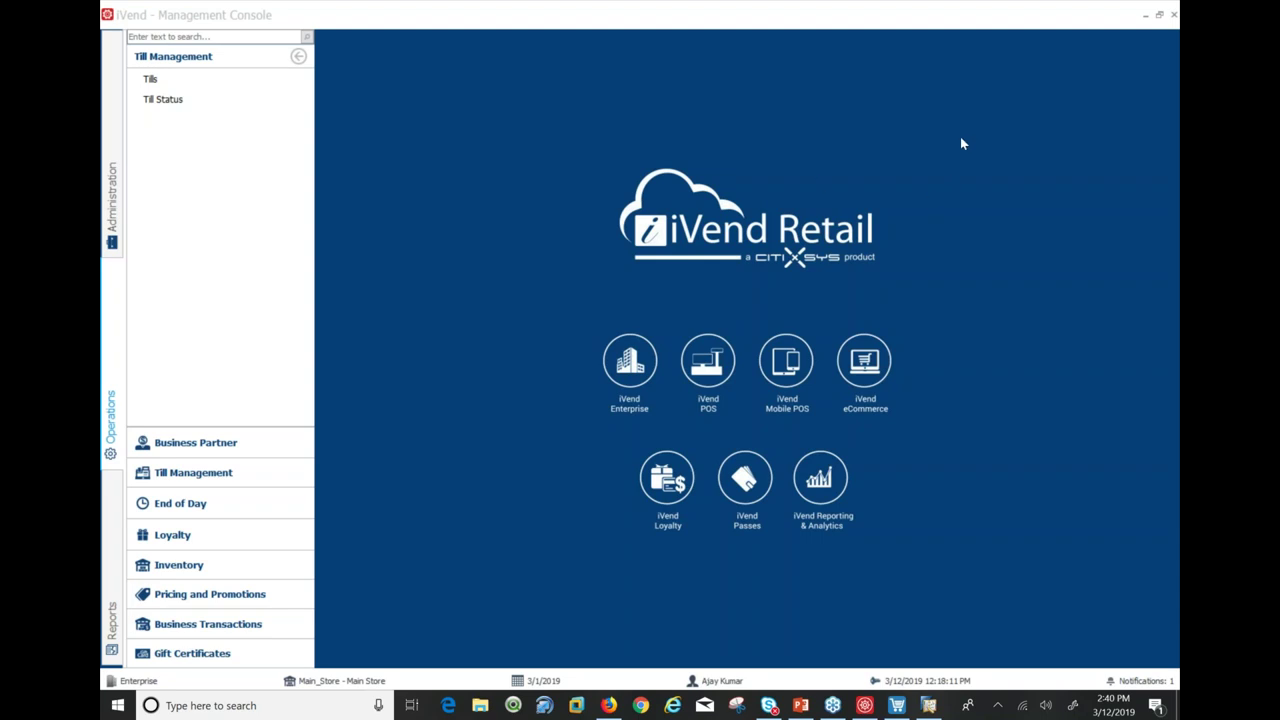
pyautogui.click(168, 82)
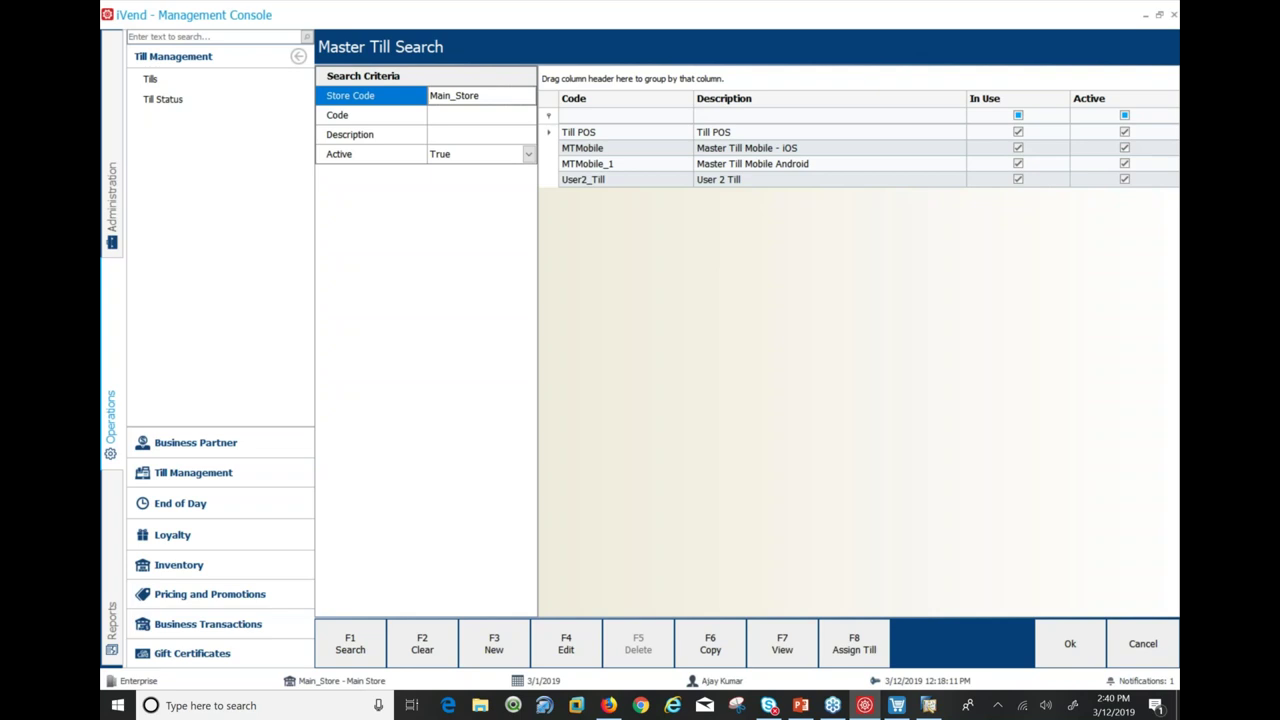
pyautogui.click(628, 138)
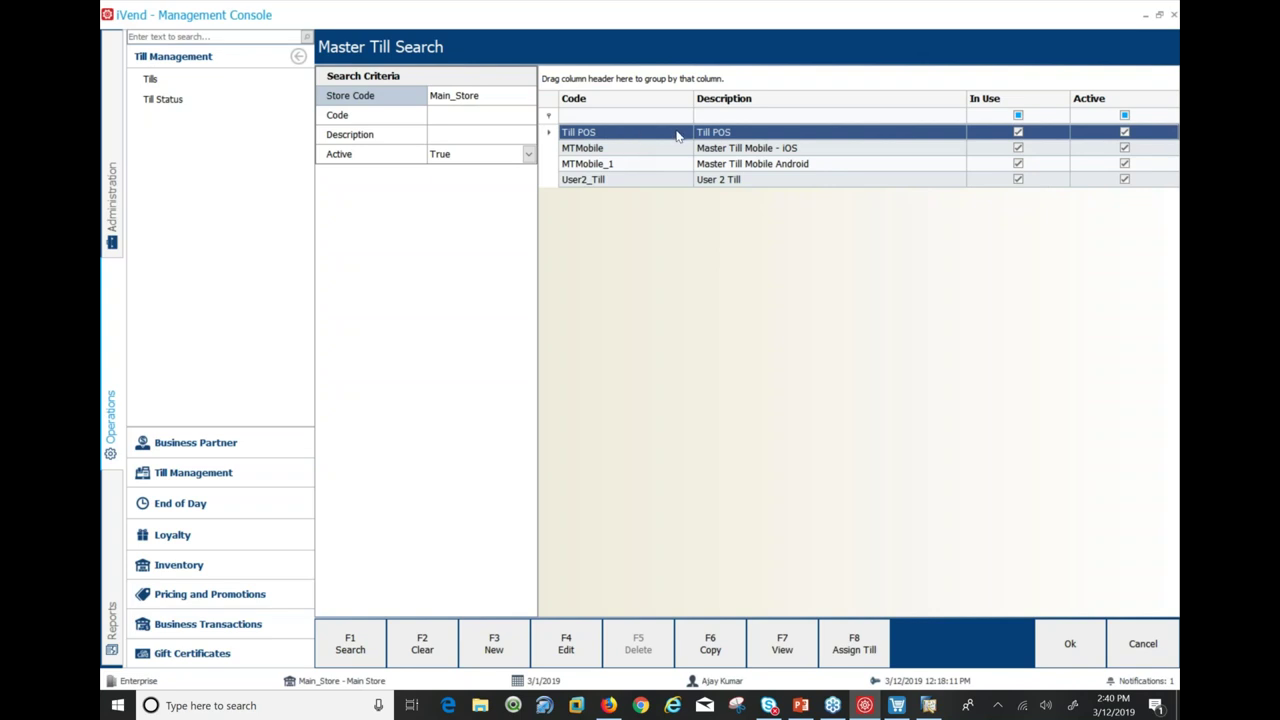
pyautogui.click(634, 150)
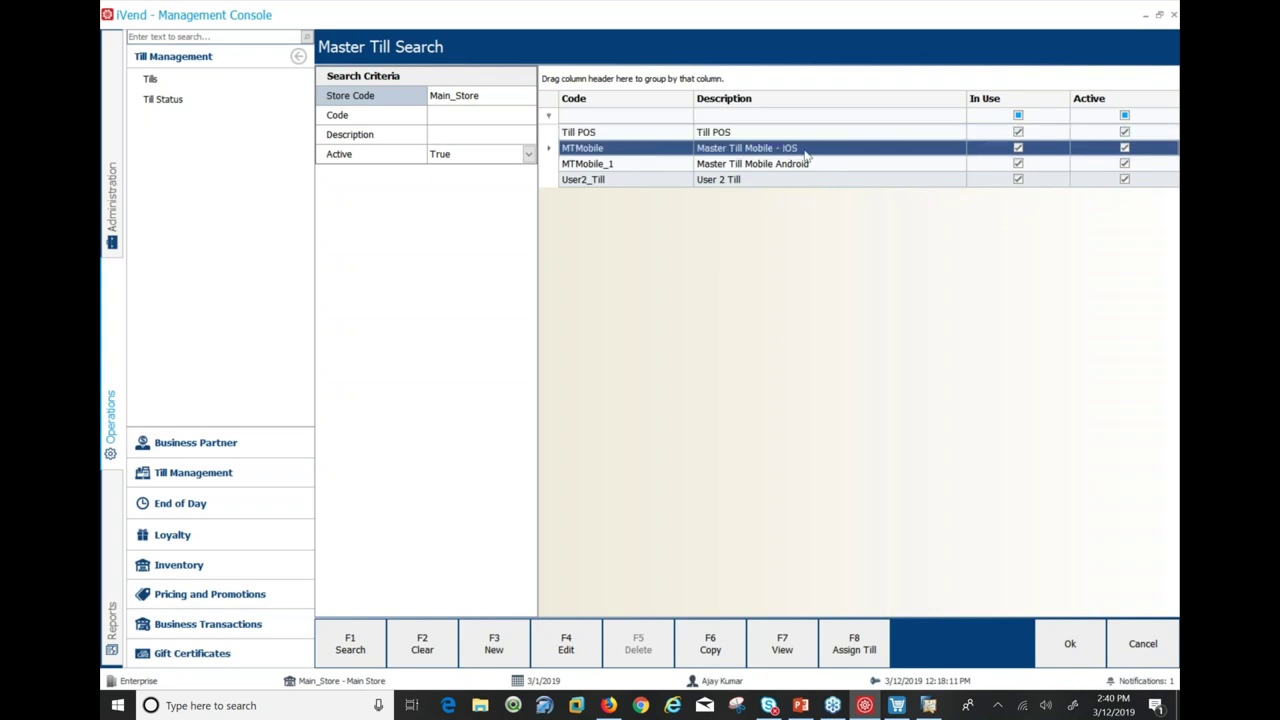
pyautogui.click(667, 165)
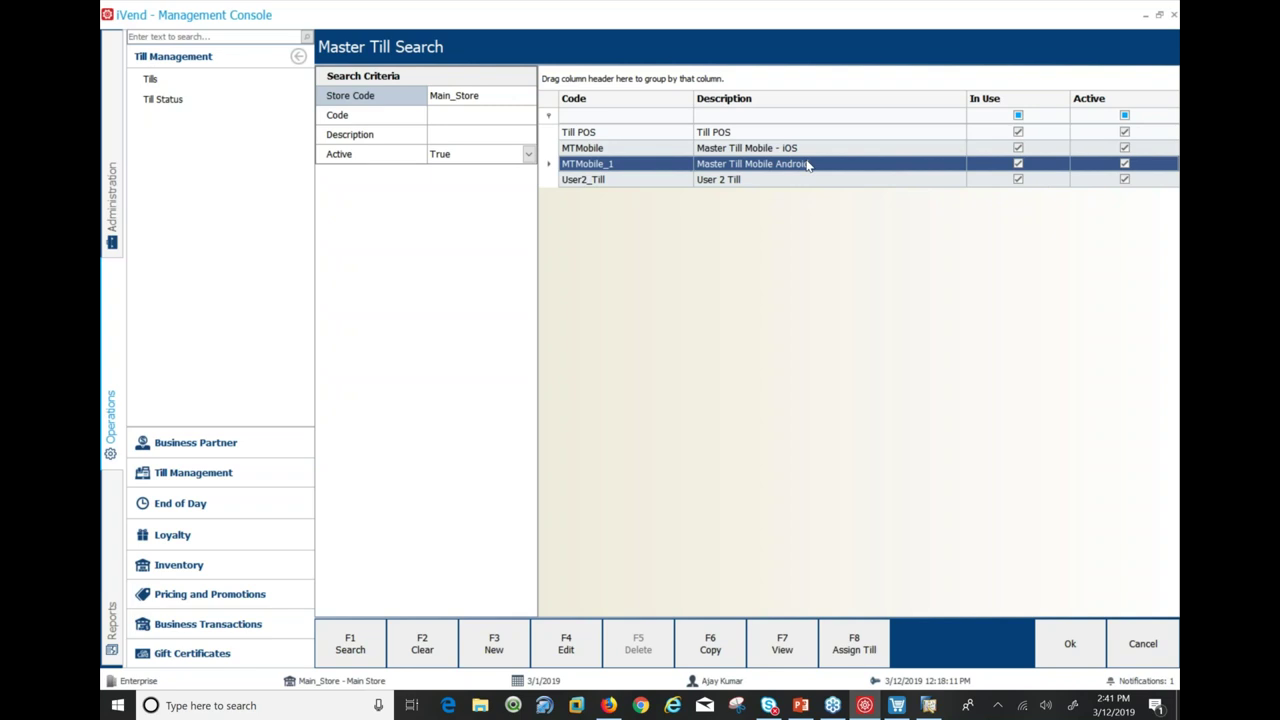
pyautogui.click(648, 182)
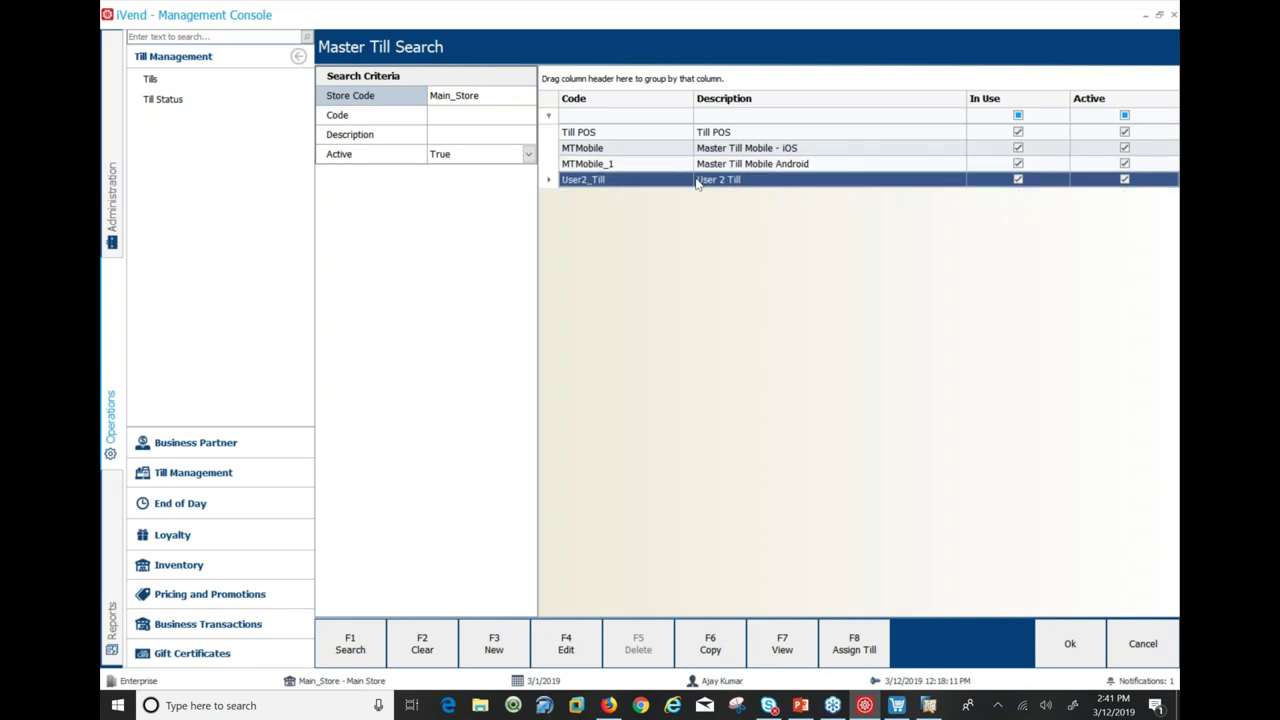
pyautogui.click(646, 151)
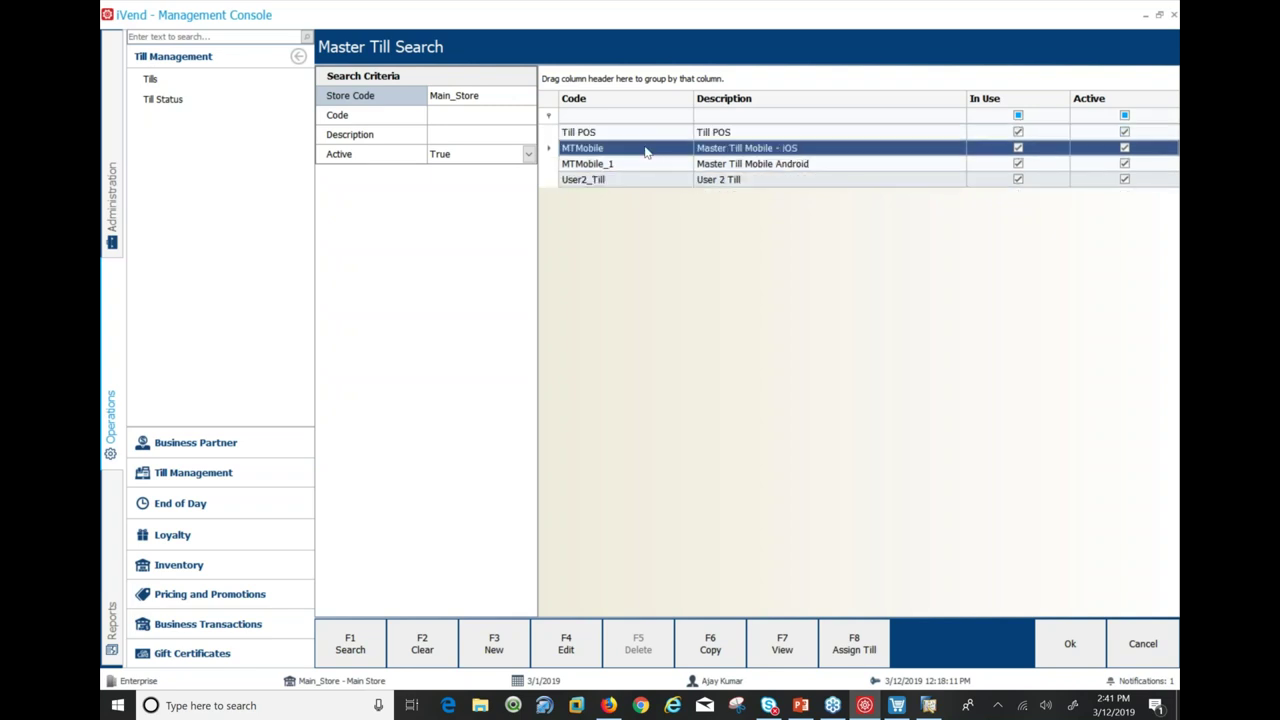
pyautogui.click(646, 165)
pyautogui.click(628, 181)
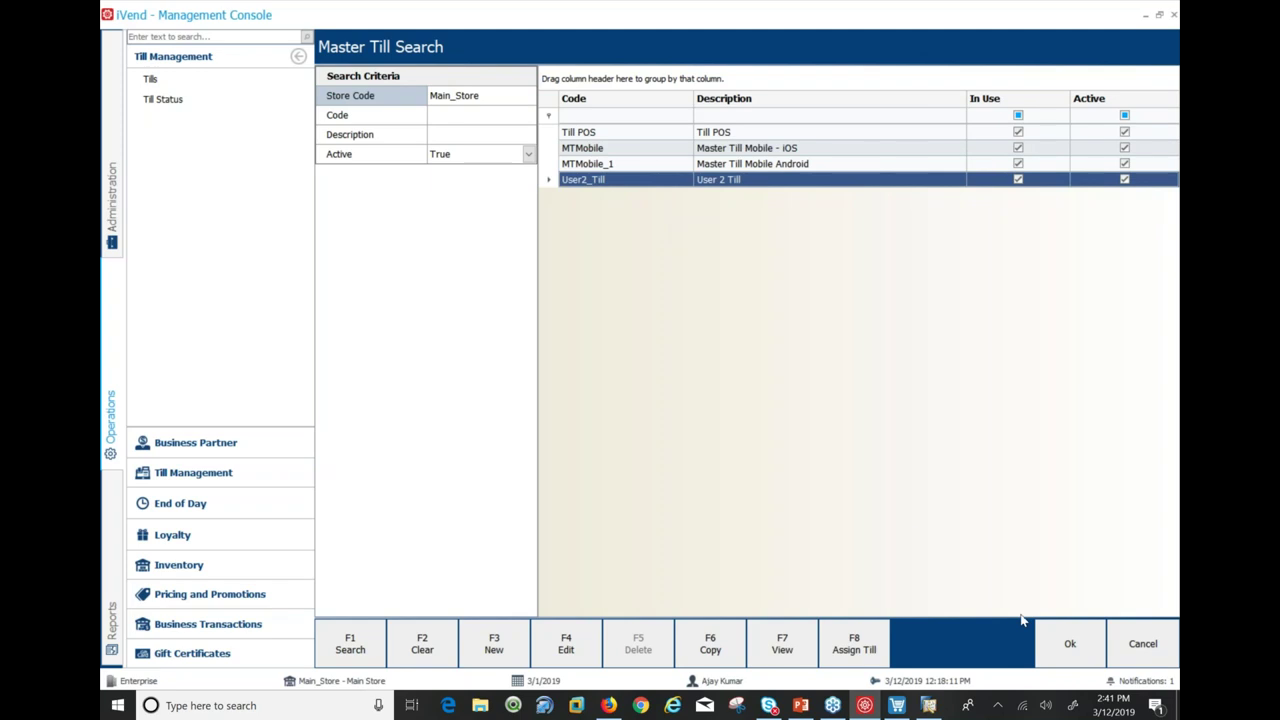
pyautogui.click(1143, 643)
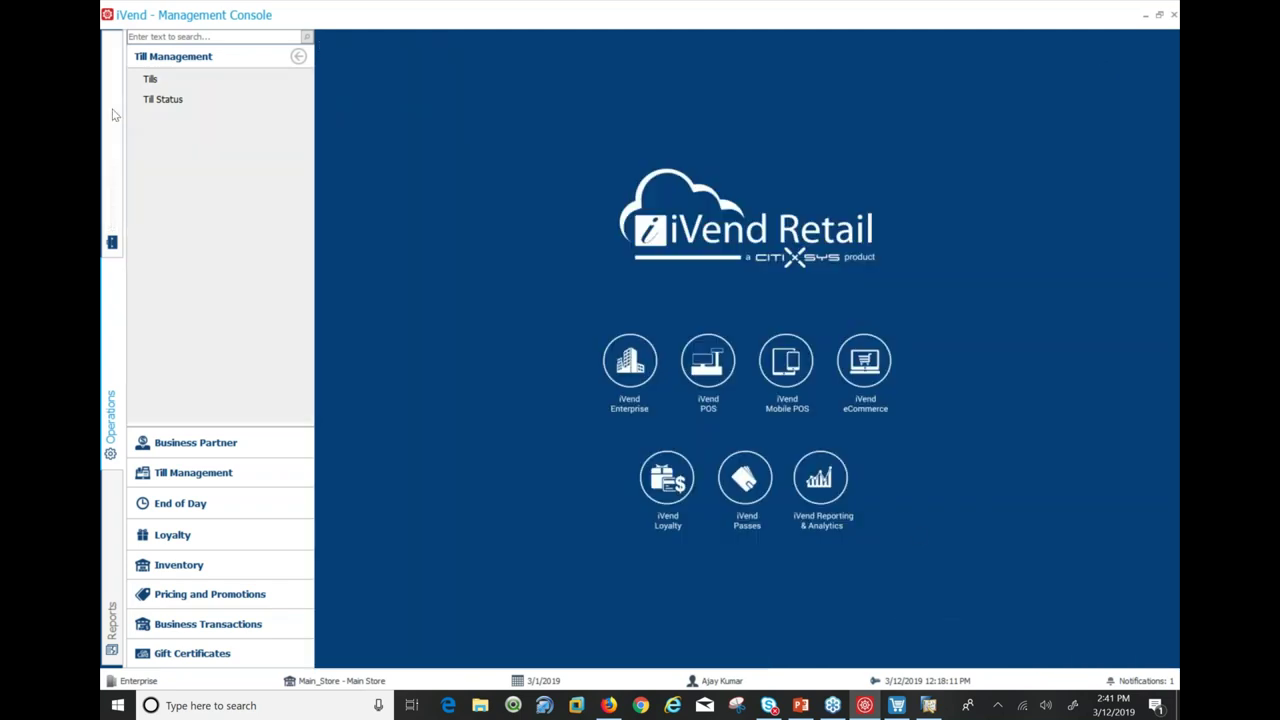
# - Look at the Tills caption setup and the till list, closing both unchanged
pyautogui.rightClick(171, 80)
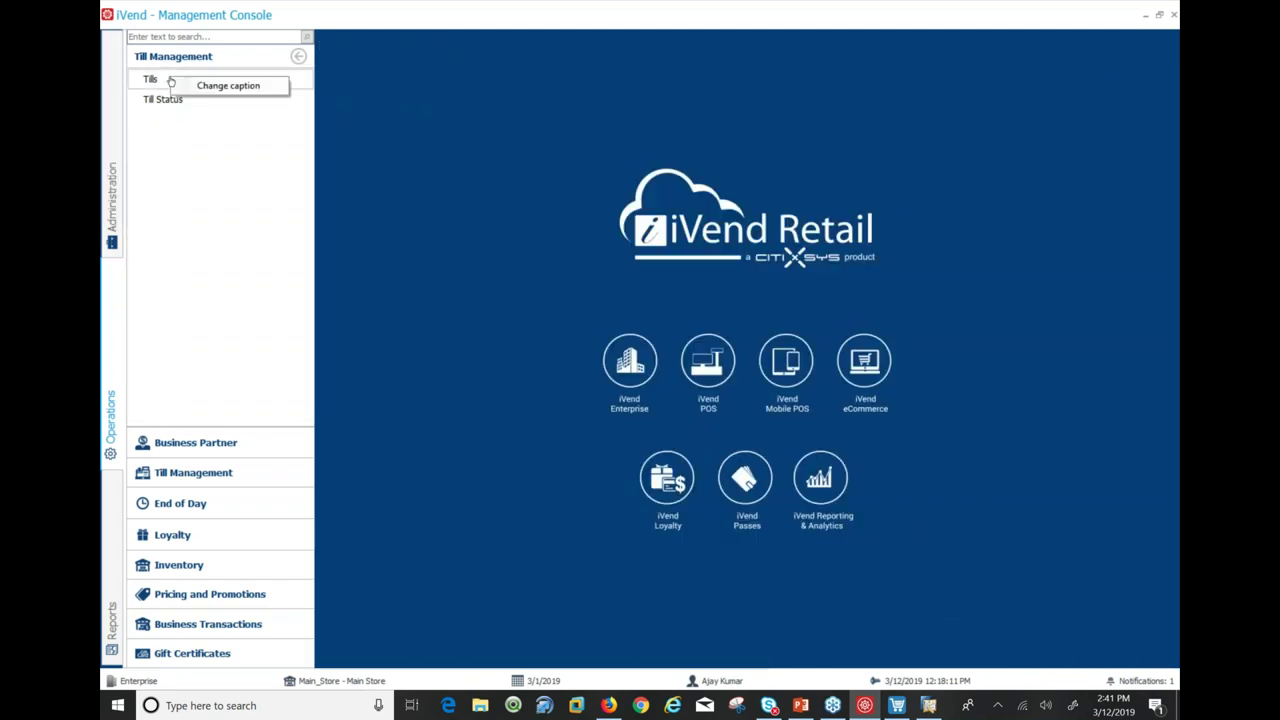
pyautogui.click(228, 86)
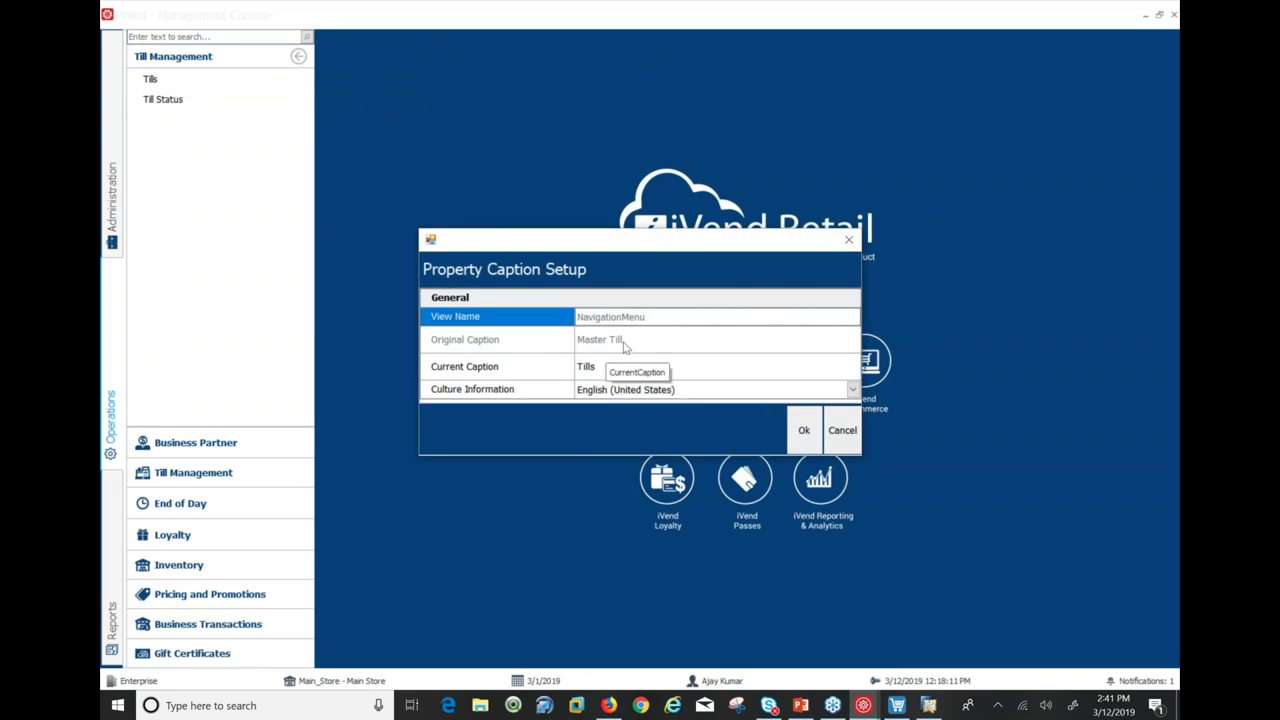
pyautogui.click(840, 432)
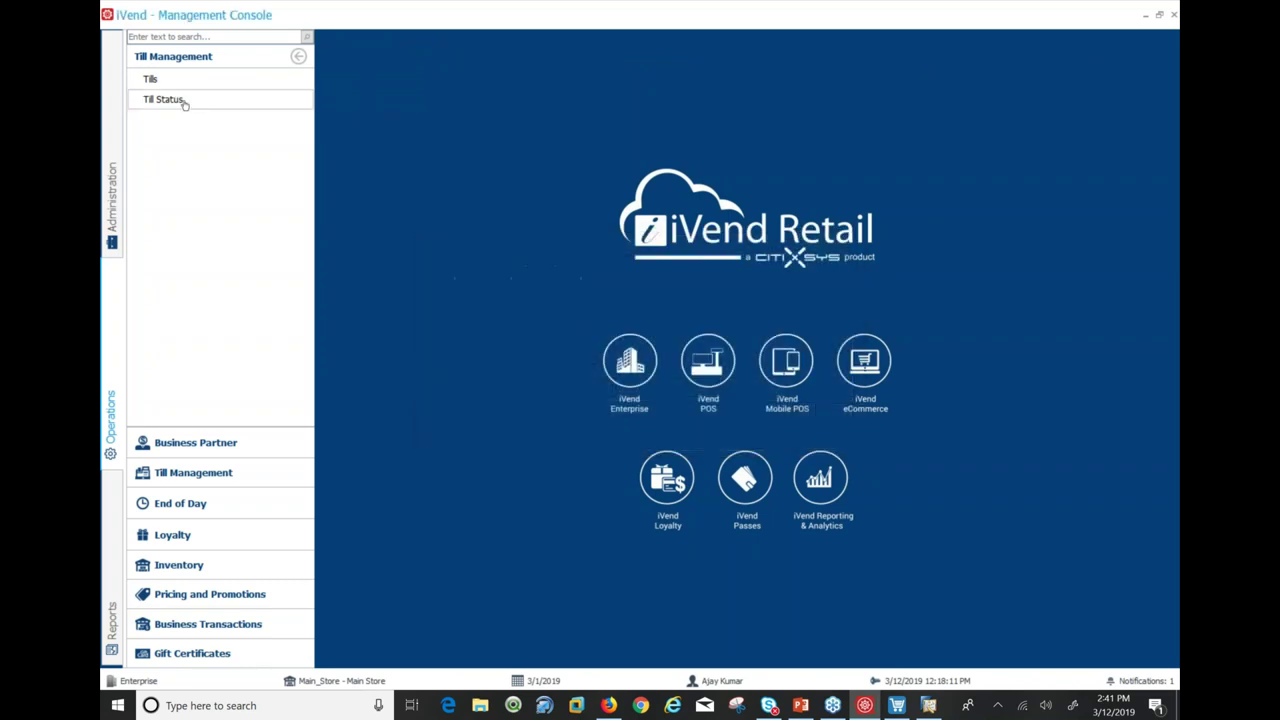
pyautogui.click(151, 79)
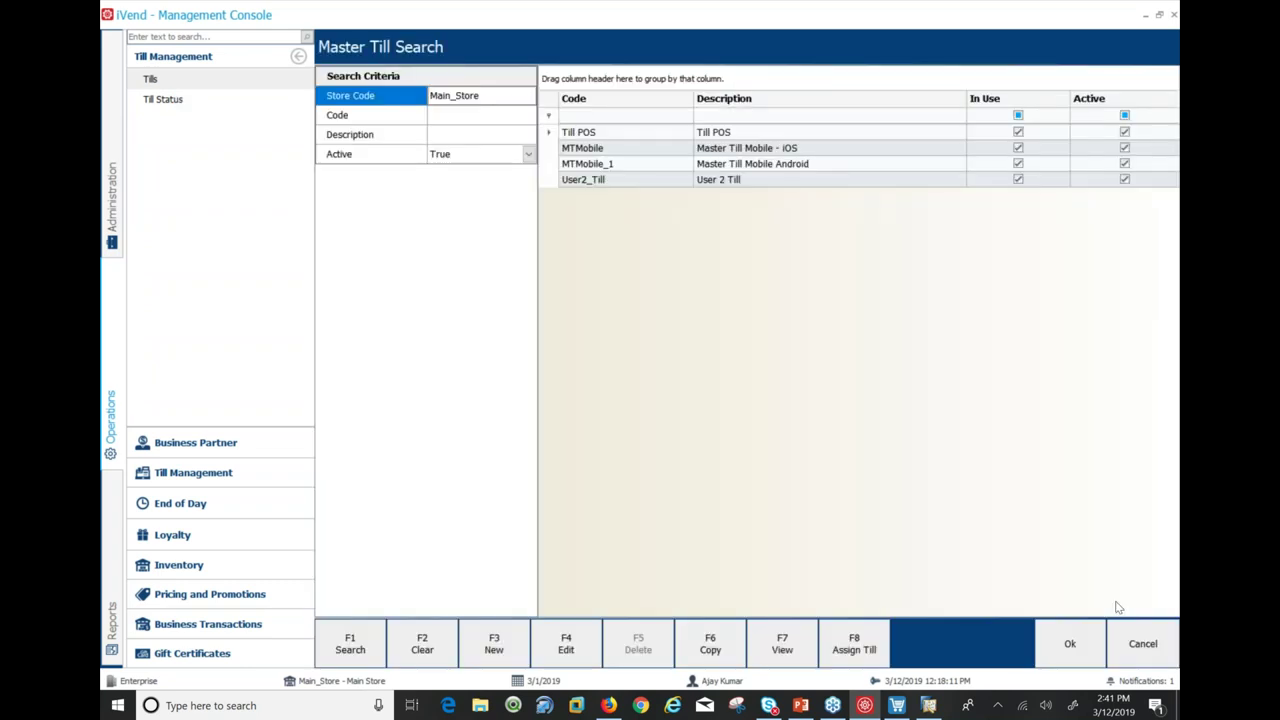
pyautogui.click(1121, 628)
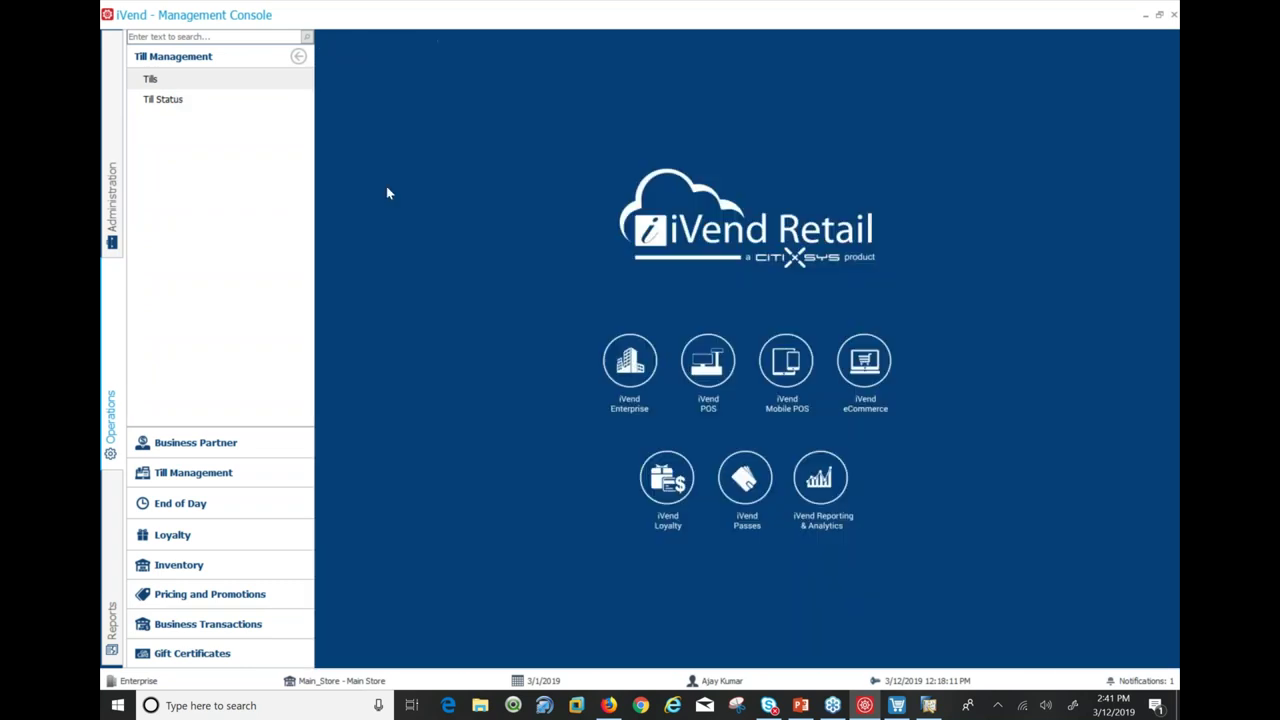
# - Open the Till Status search and its Change caption setup
pyautogui.click(188, 102)
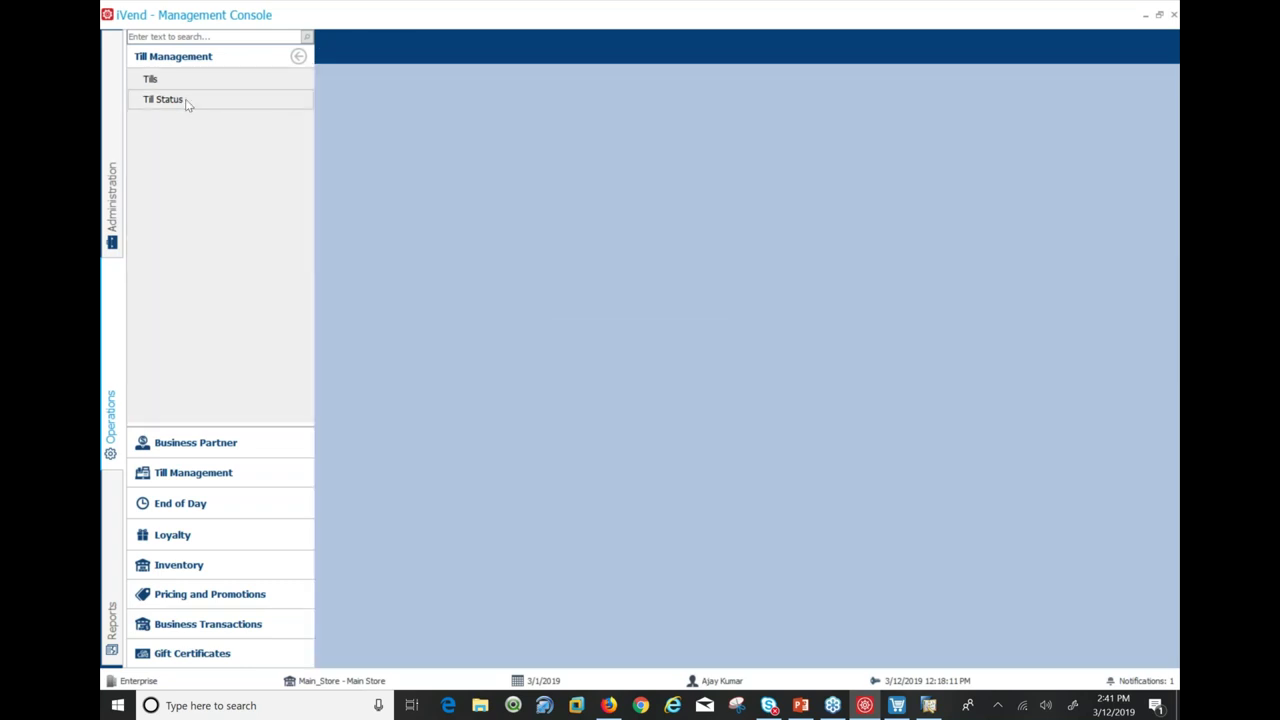
pyautogui.rightClick(187, 102)
pyautogui.click(243, 109)
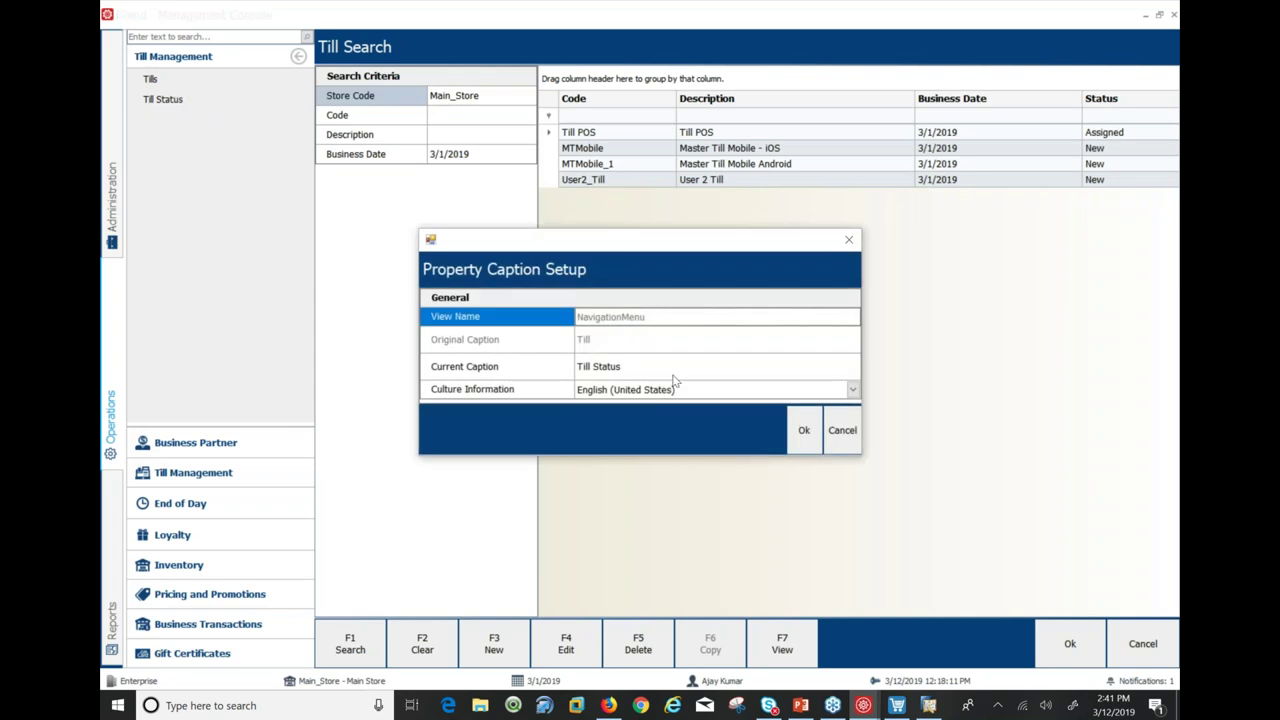
# - Dismiss the caption setup, inspect Till POS, MTMobile and MTMobile_1 for 3/1/2019, then close Till Search
pyautogui.click(842, 430)
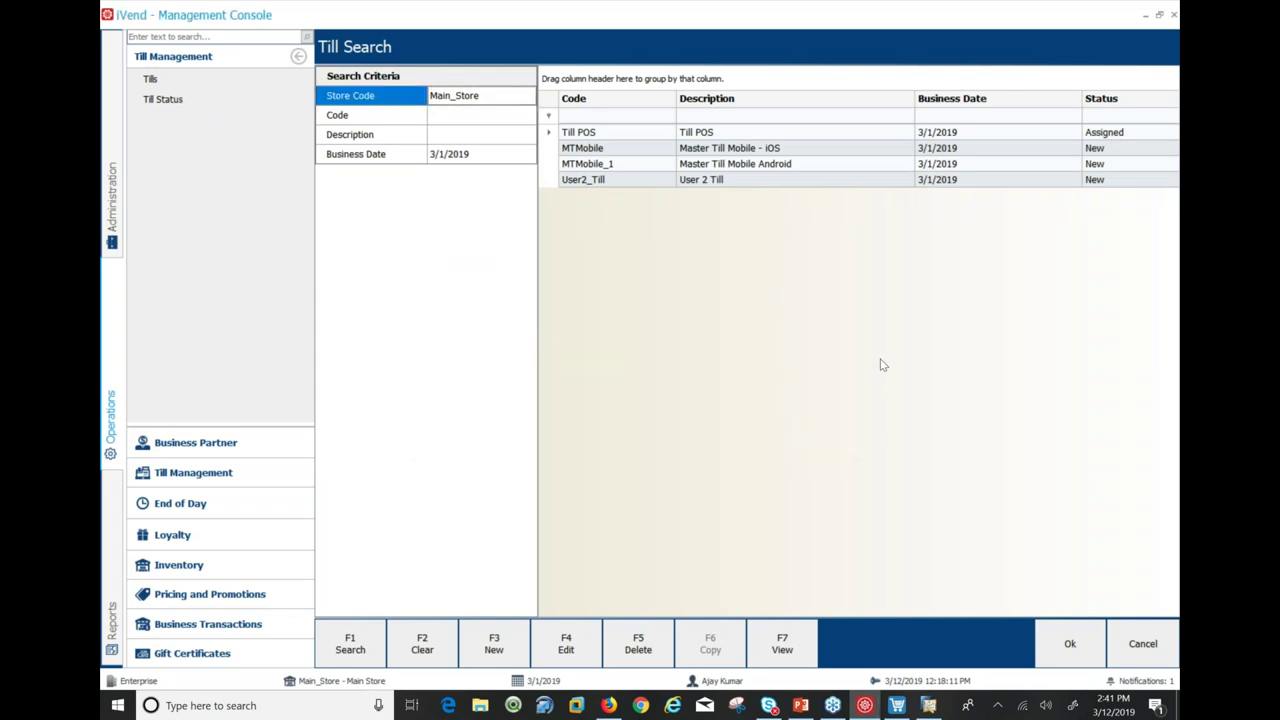
pyautogui.click(1102, 148)
pyautogui.click(1104, 164)
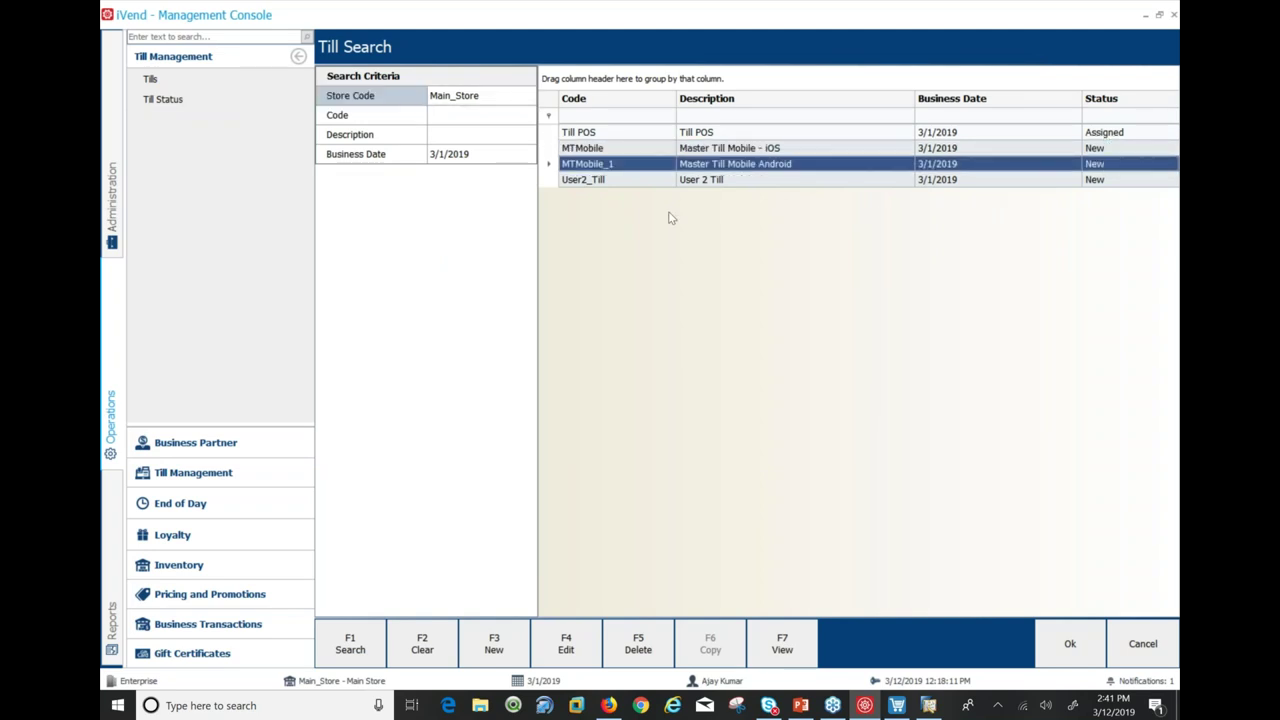
pyautogui.click(788, 136)
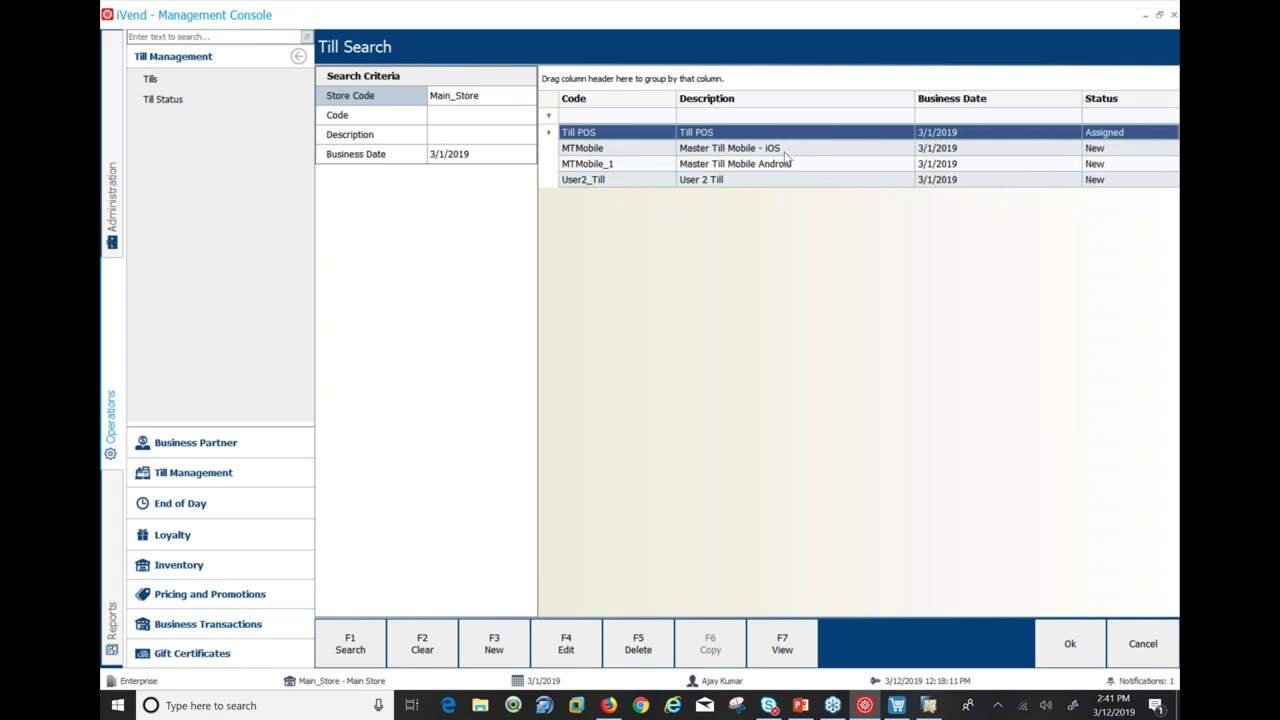
pyautogui.click(786, 149)
pyautogui.click(788, 163)
pyautogui.click(786, 149)
pyautogui.click(788, 164)
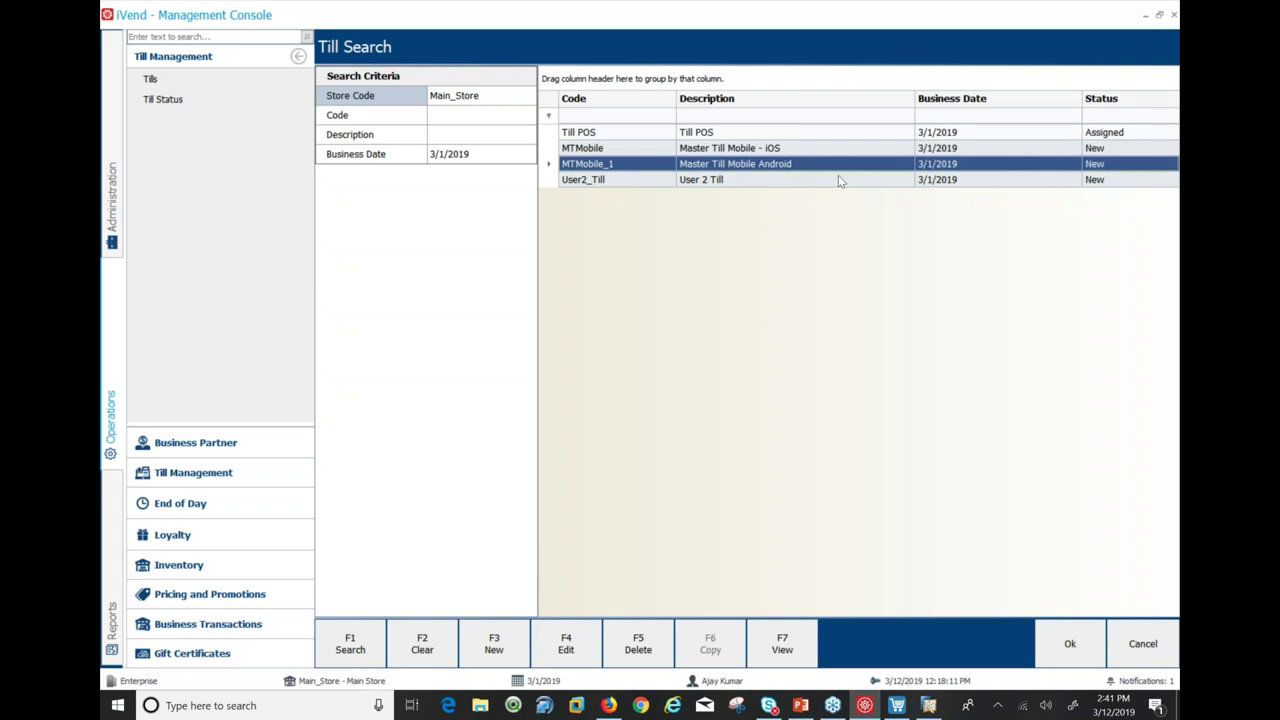
pyautogui.click(721, 134)
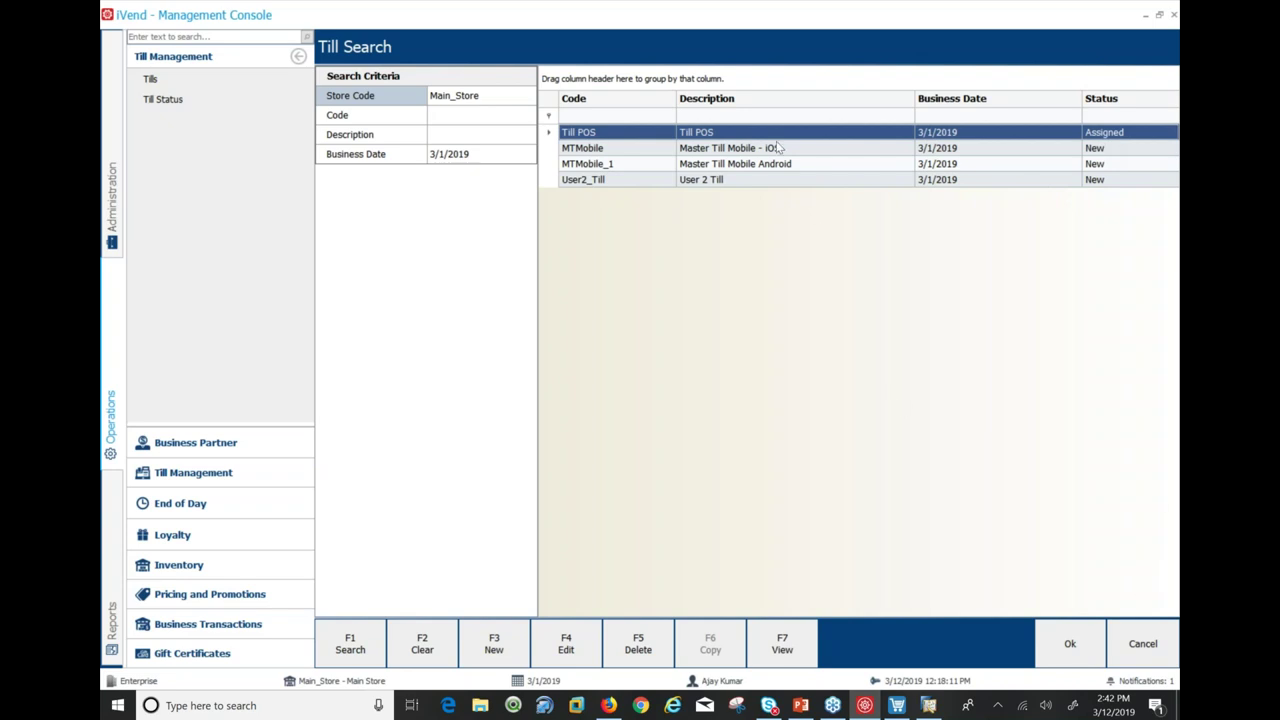
pyautogui.click(1163, 661)
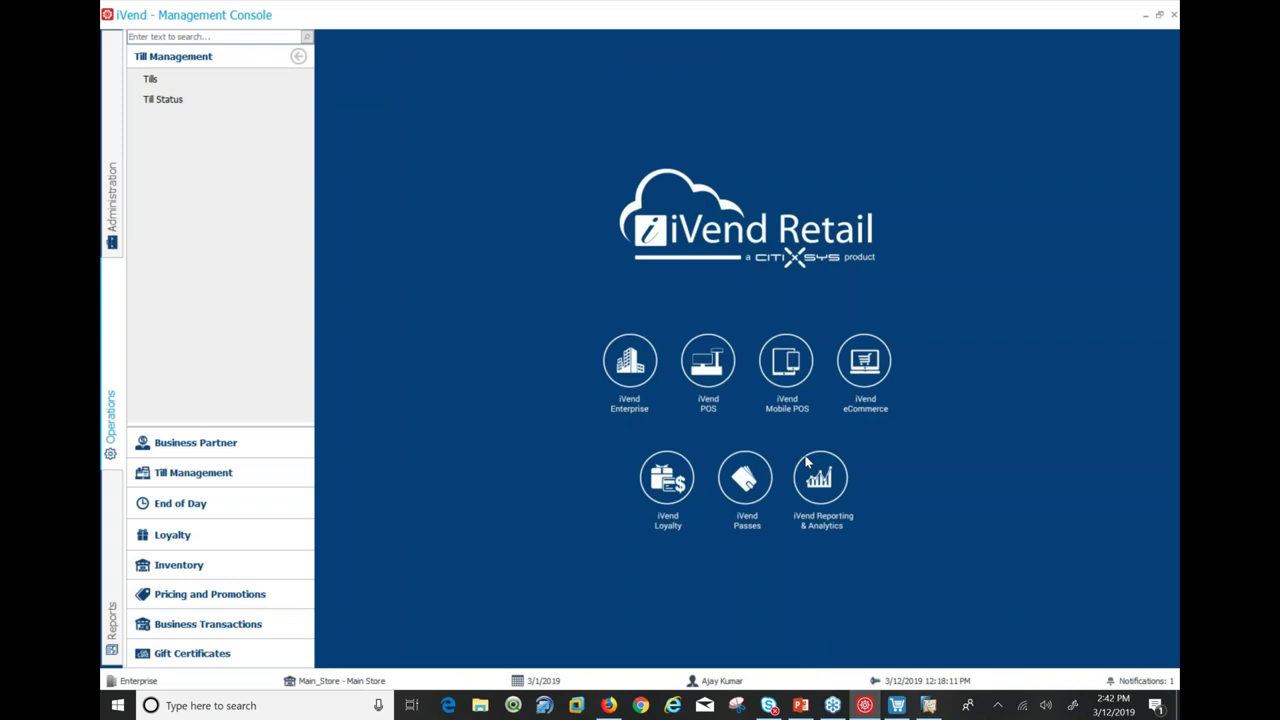
# - Switch to iVend Point of Sale and escape to an empty INR 0.00 Sale screen
pyautogui.click(897, 708)
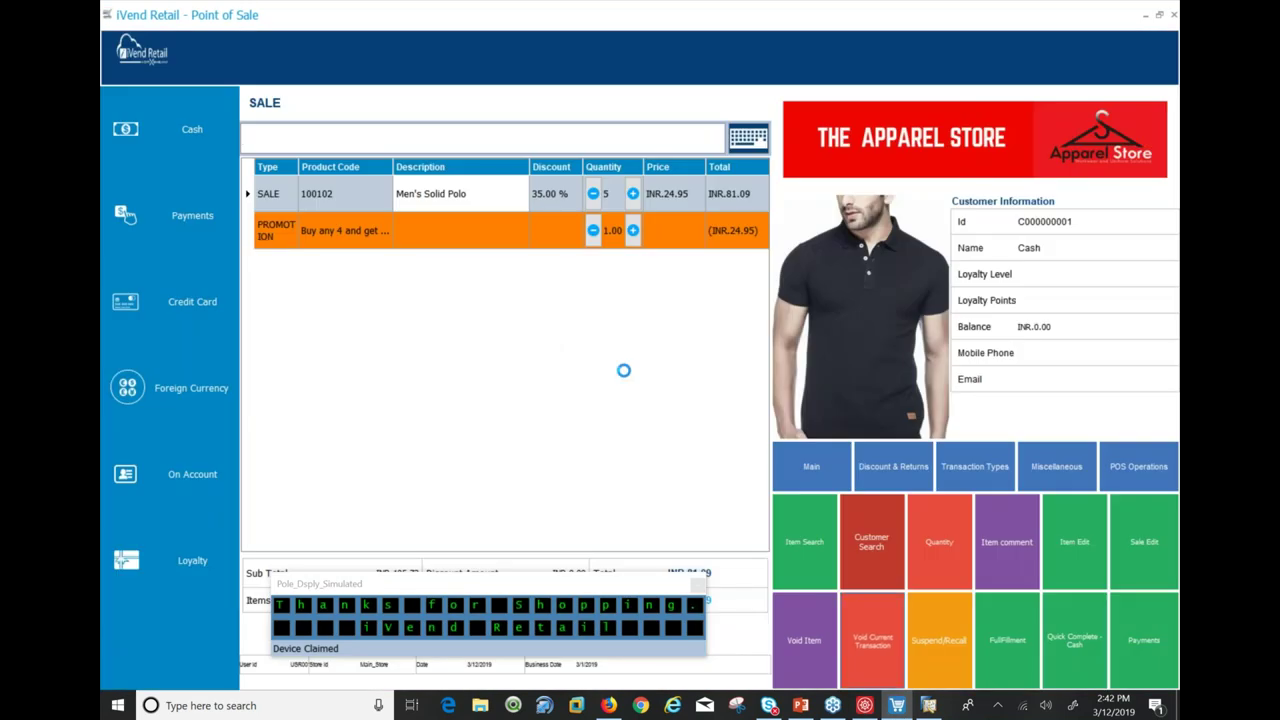
pyautogui.press('Escape')
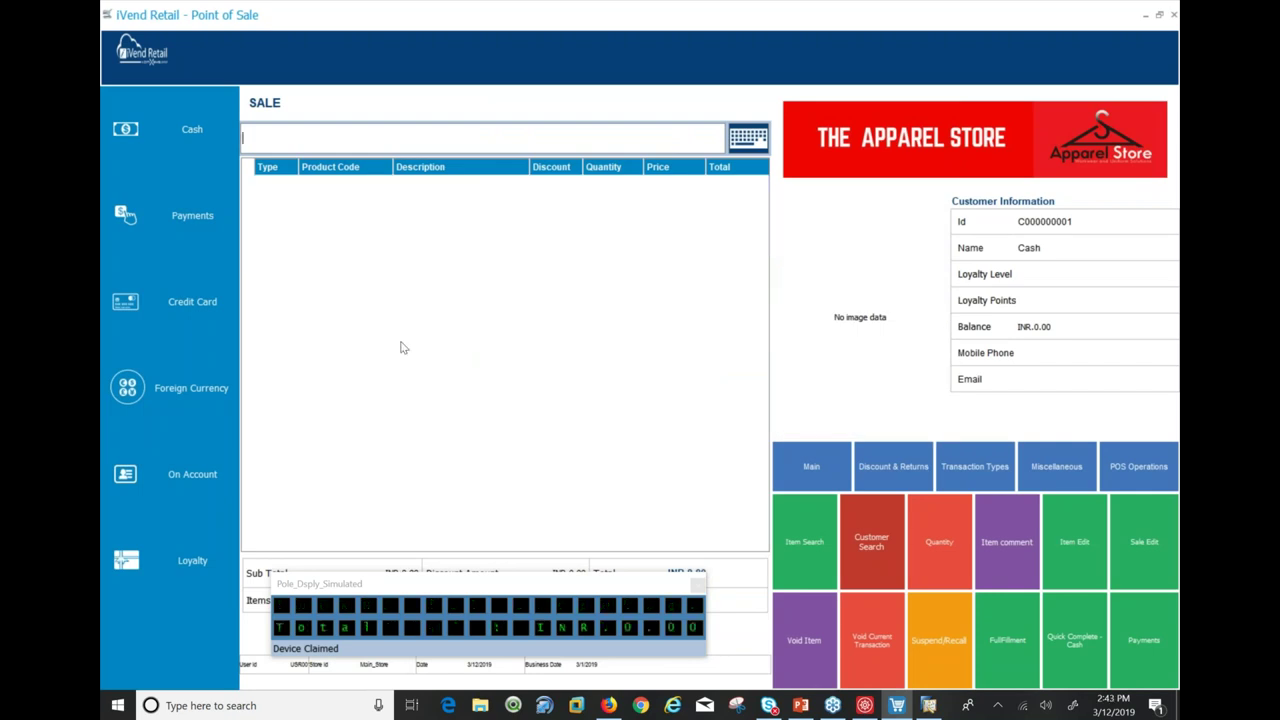
pyautogui.click(134, 56)
pyautogui.click(1036, 665)
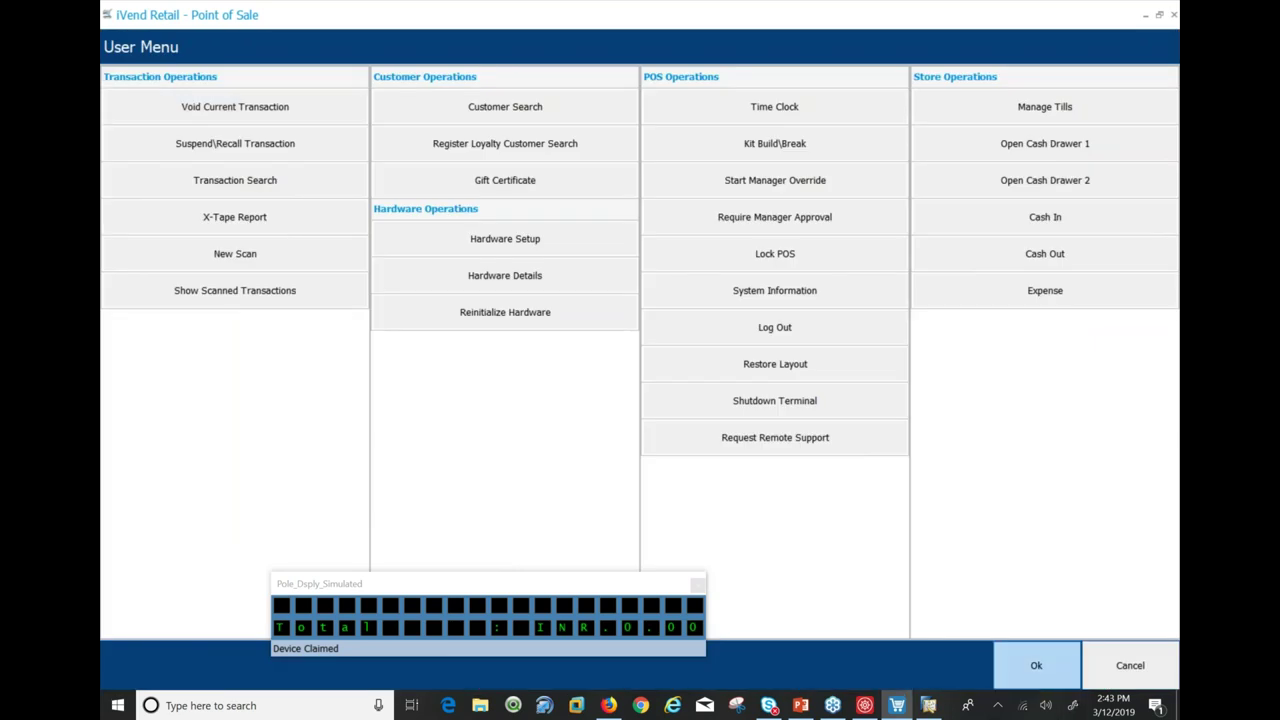
pyautogui.click(252, 218)
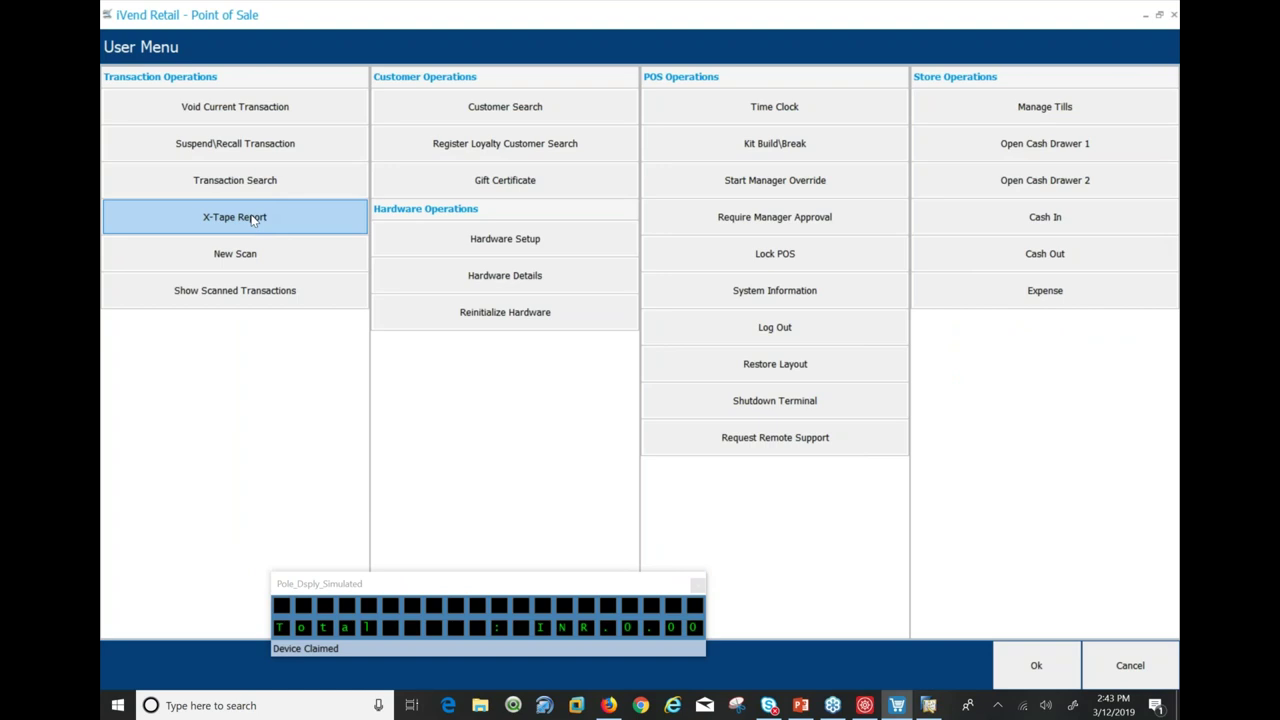
pyautogui.click(252, 218)
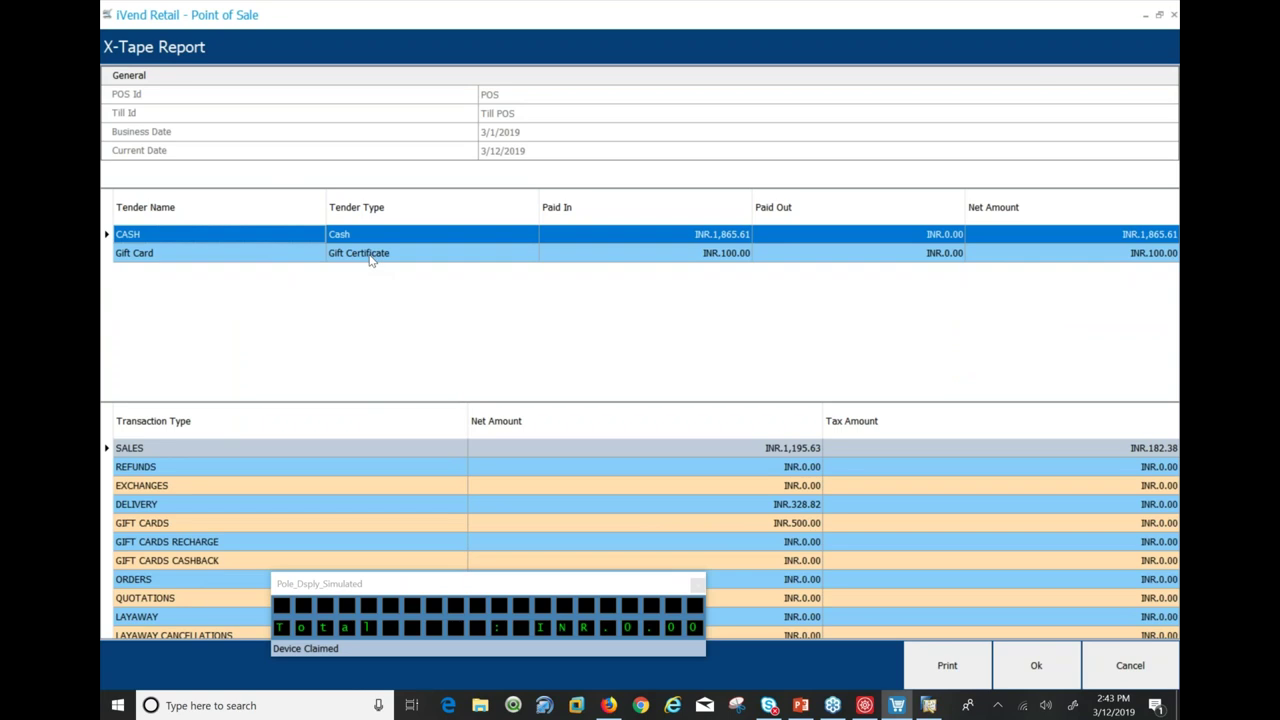
pyautogui.scroll(-1, 787, 503)
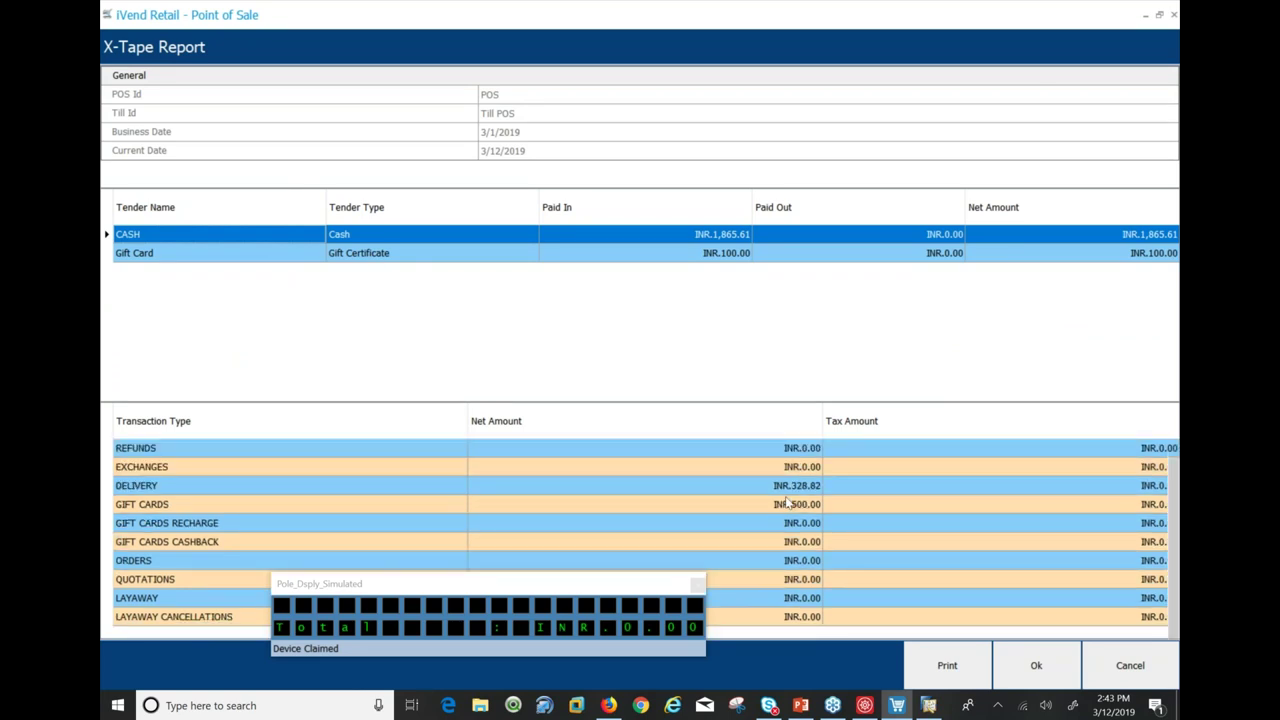
pyautogui.scroll(1, 787, 503)
pyautogui.click(1145, 665)
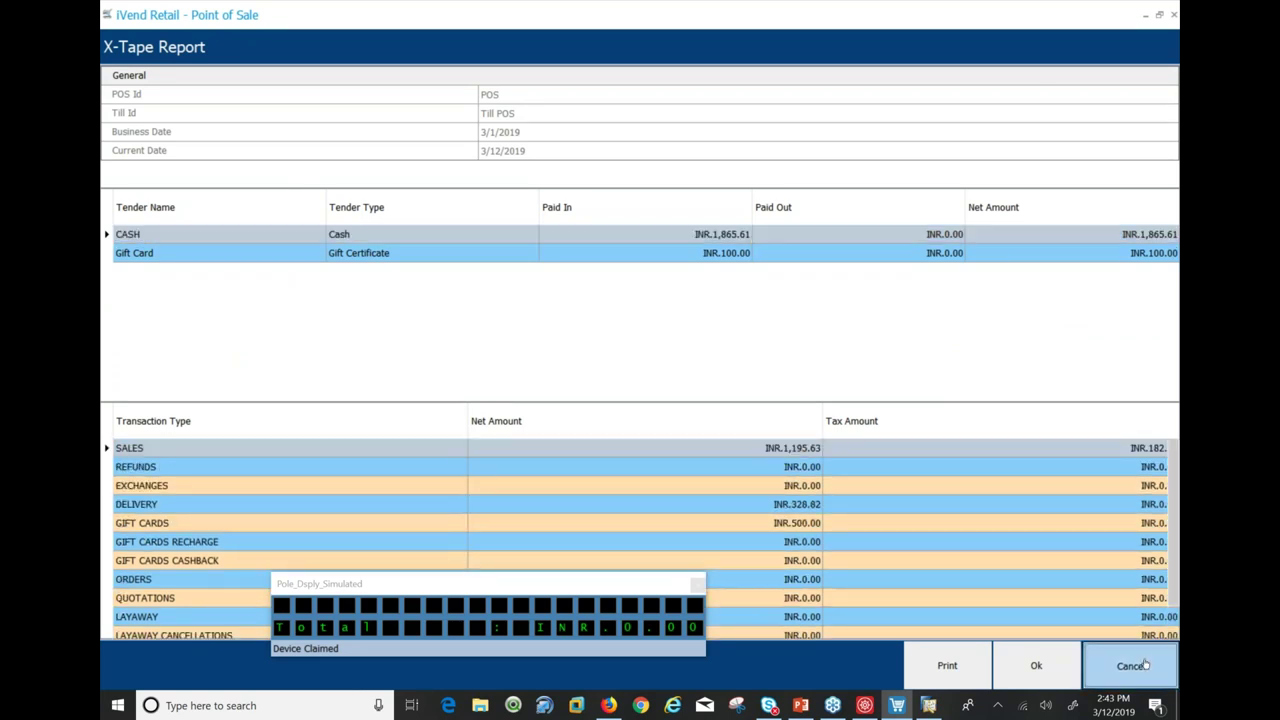
pyautogui.click(1131, 662)
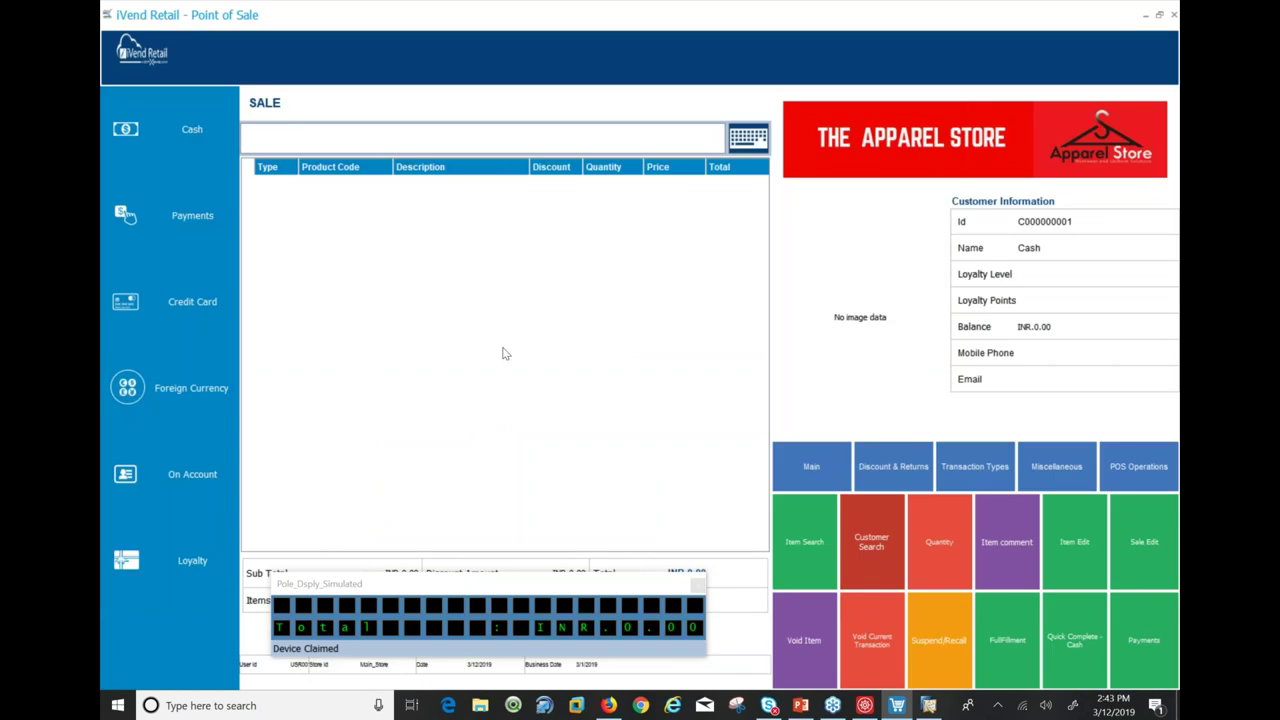
pyautogui.click(866, 706)
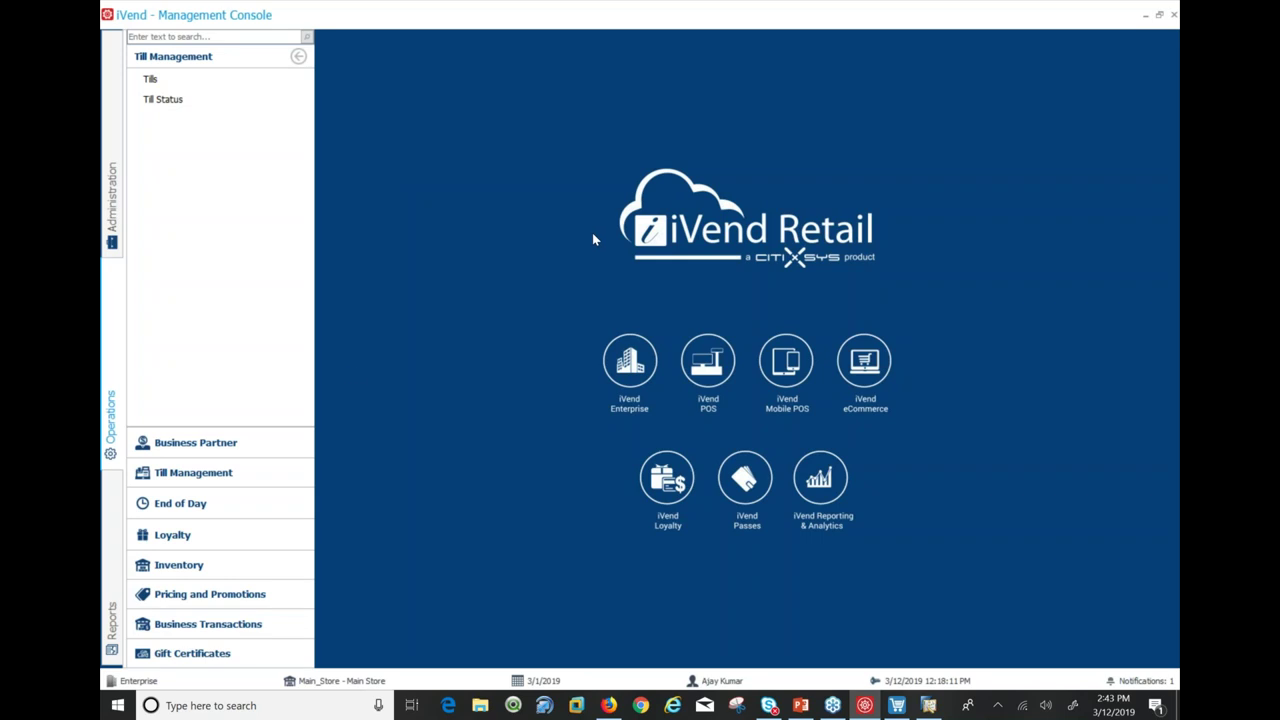
# - Browse the End of Day and Tills lists, then open Till Status showing Main_Store's four tills
pyautogui.click(180, 504)
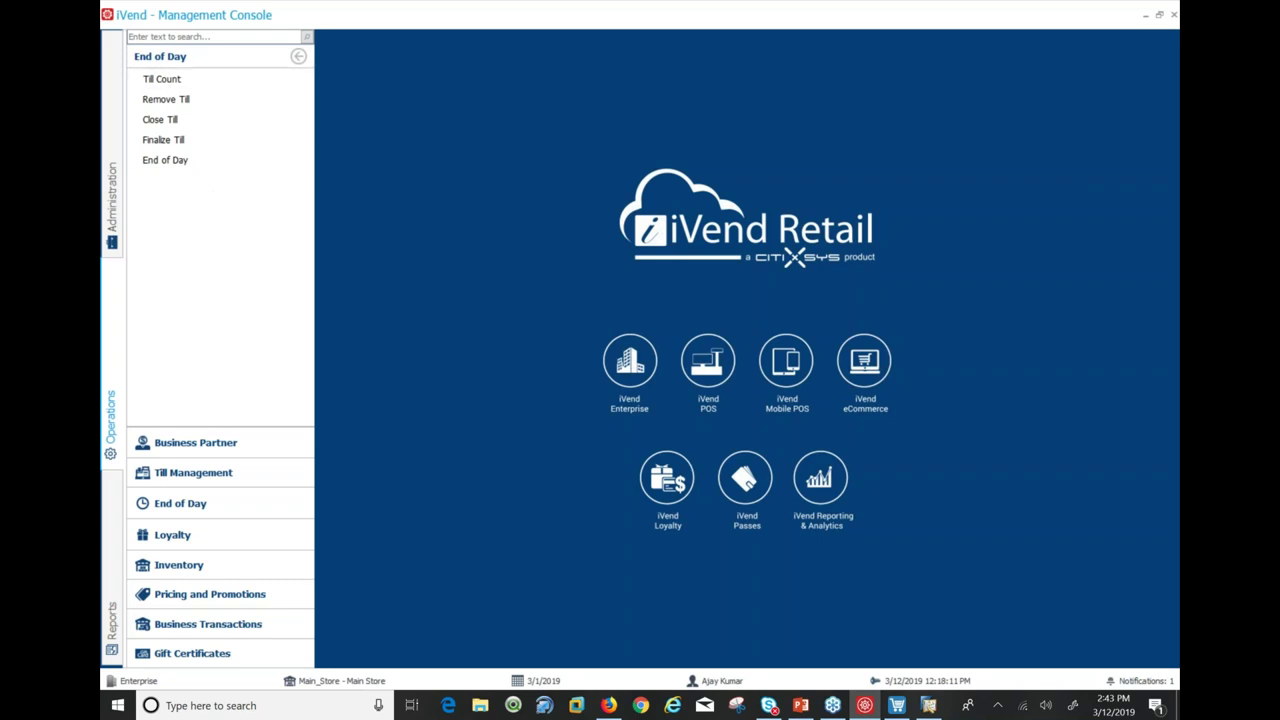
pyautogui.click(161, 79)
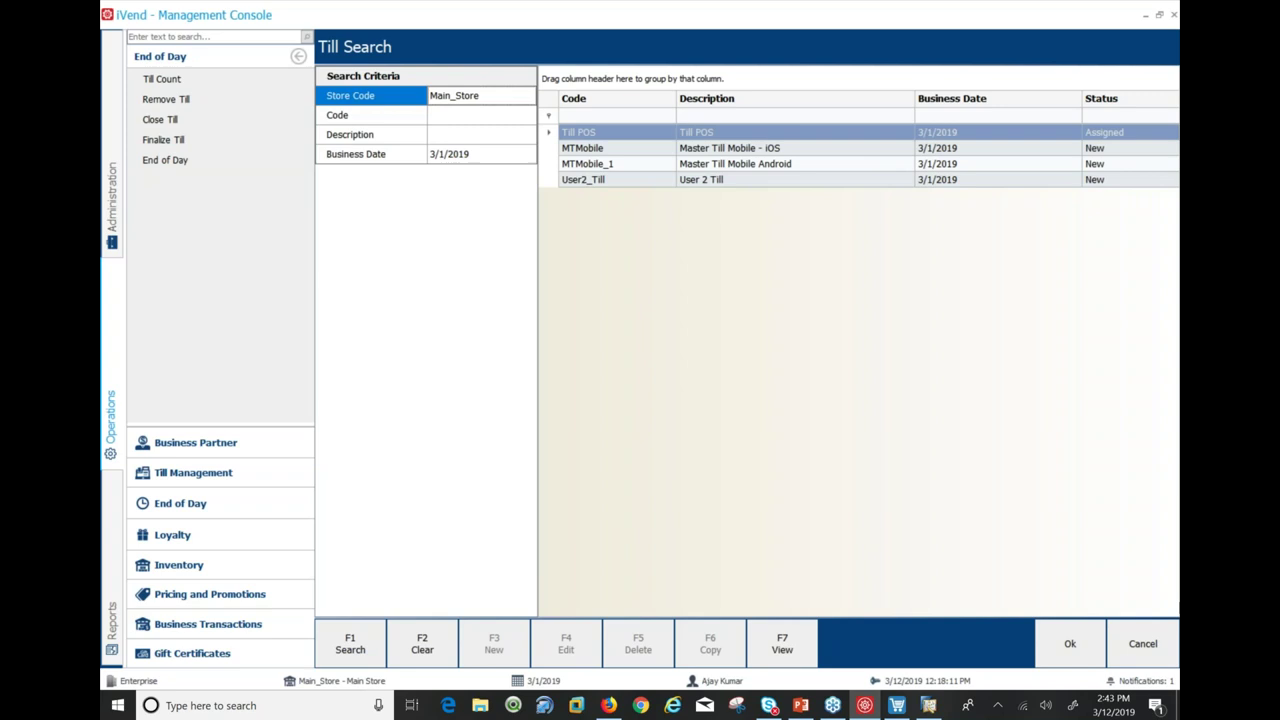
pyautogui.click(1143, 645)
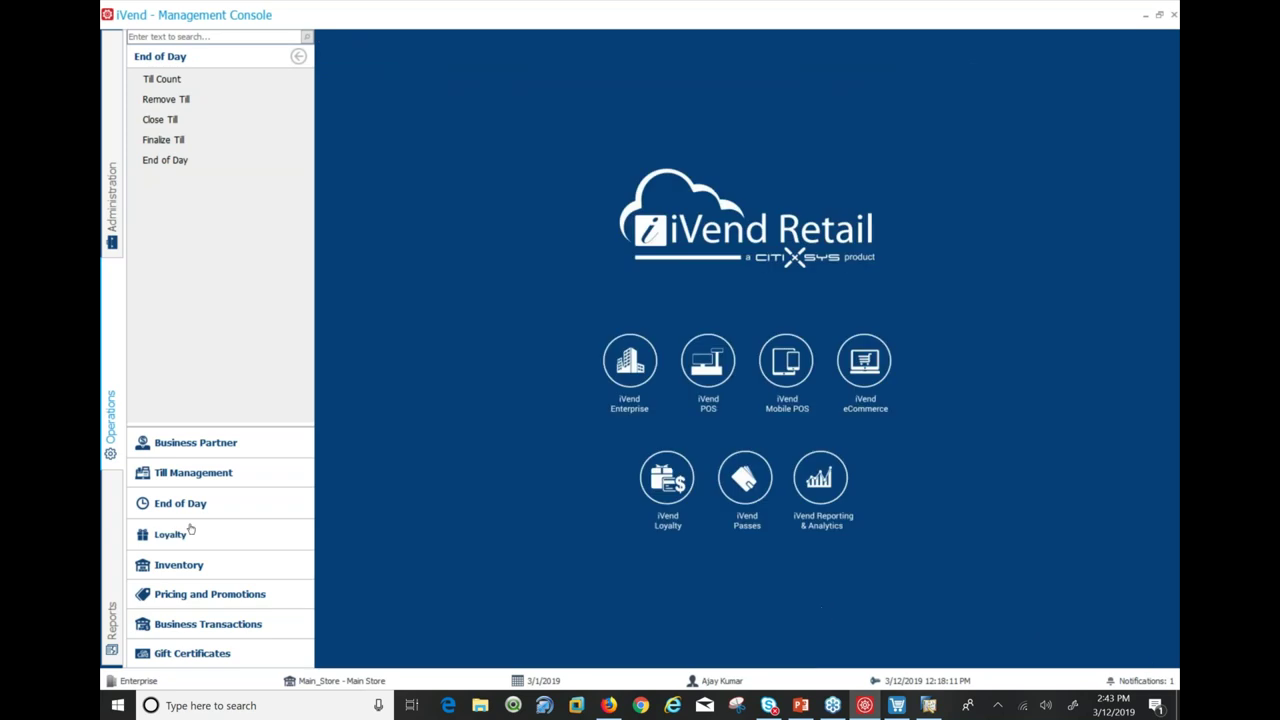
pyautogui.click(190, 474)
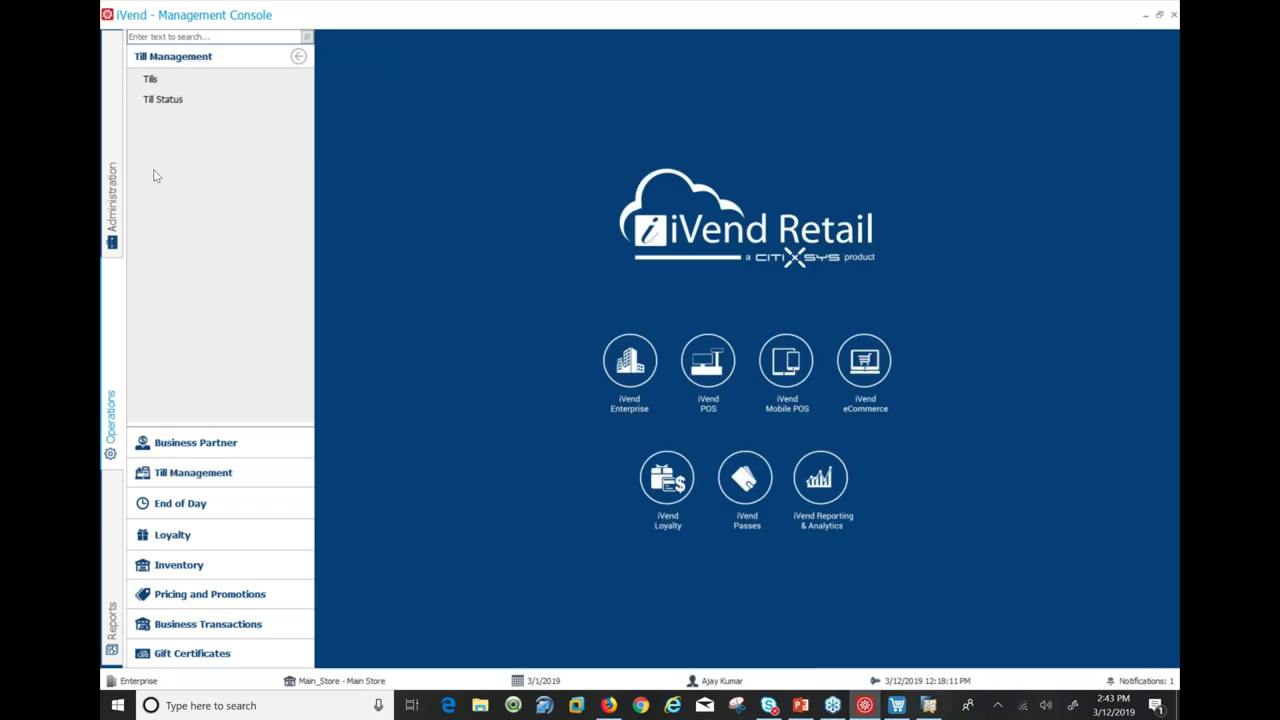
pyautogui.click(150, 80)
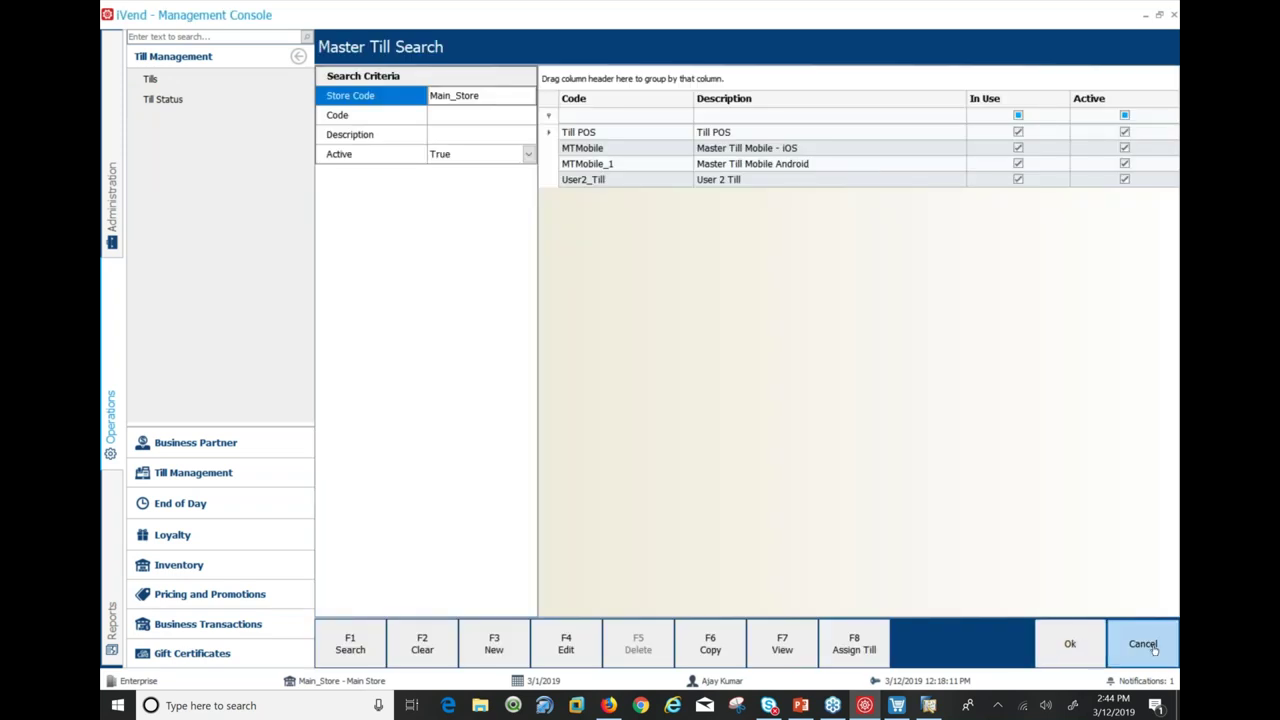
pyautogui.click(1143, 645)
pyautogui.click(163, 99)
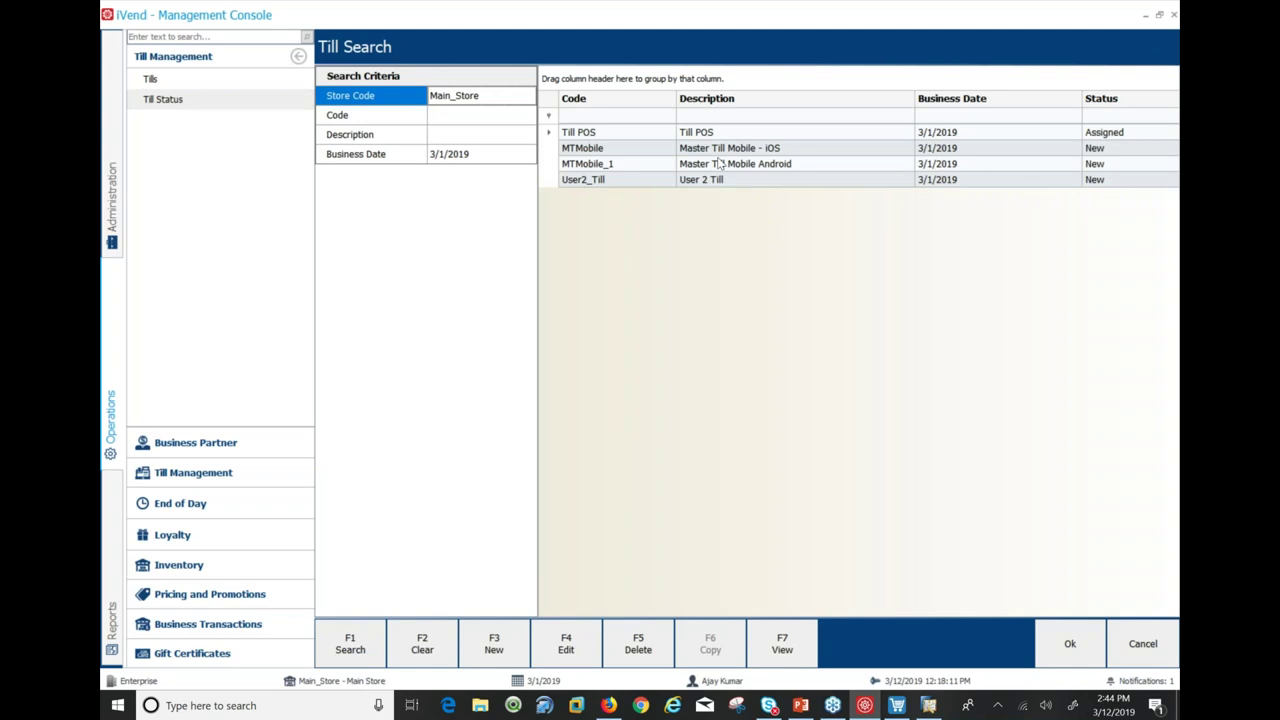
# - Delete the MTMobile, MTMobile_1 and User2_Till tills, confirming each, then close Till Search
pyautogui.click(732, 148)
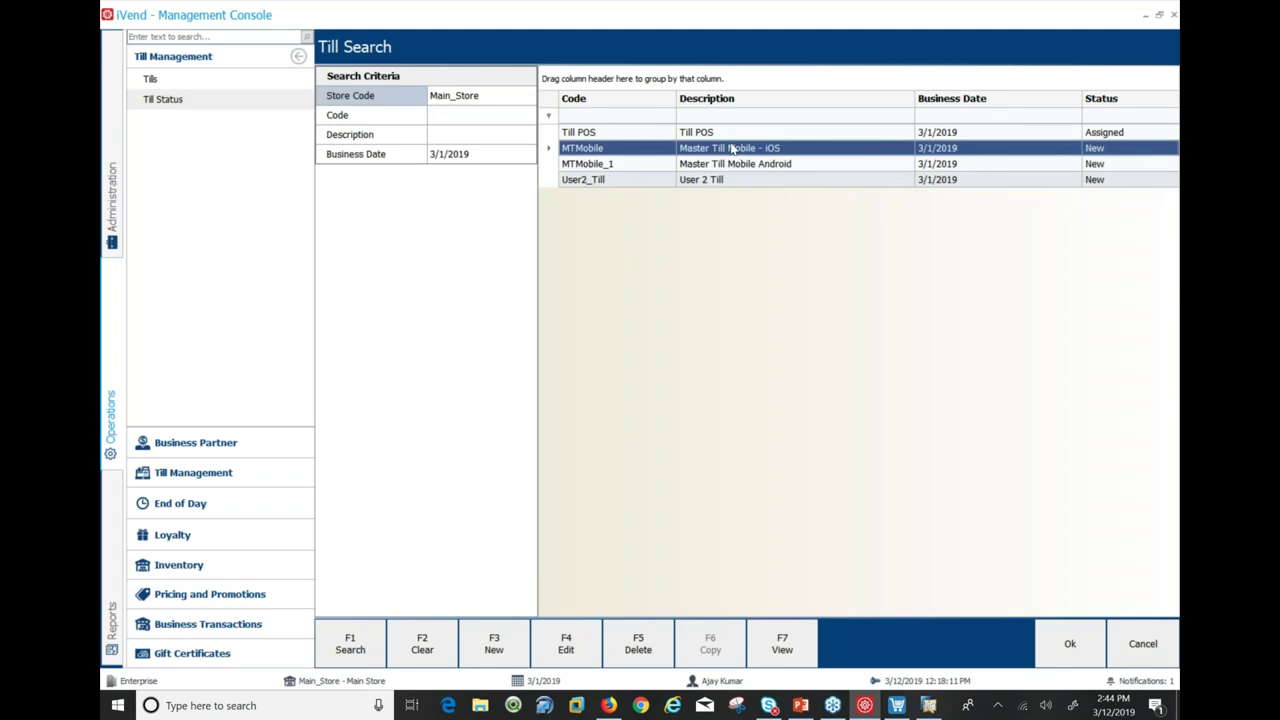
pyautogui.click(636, 641)
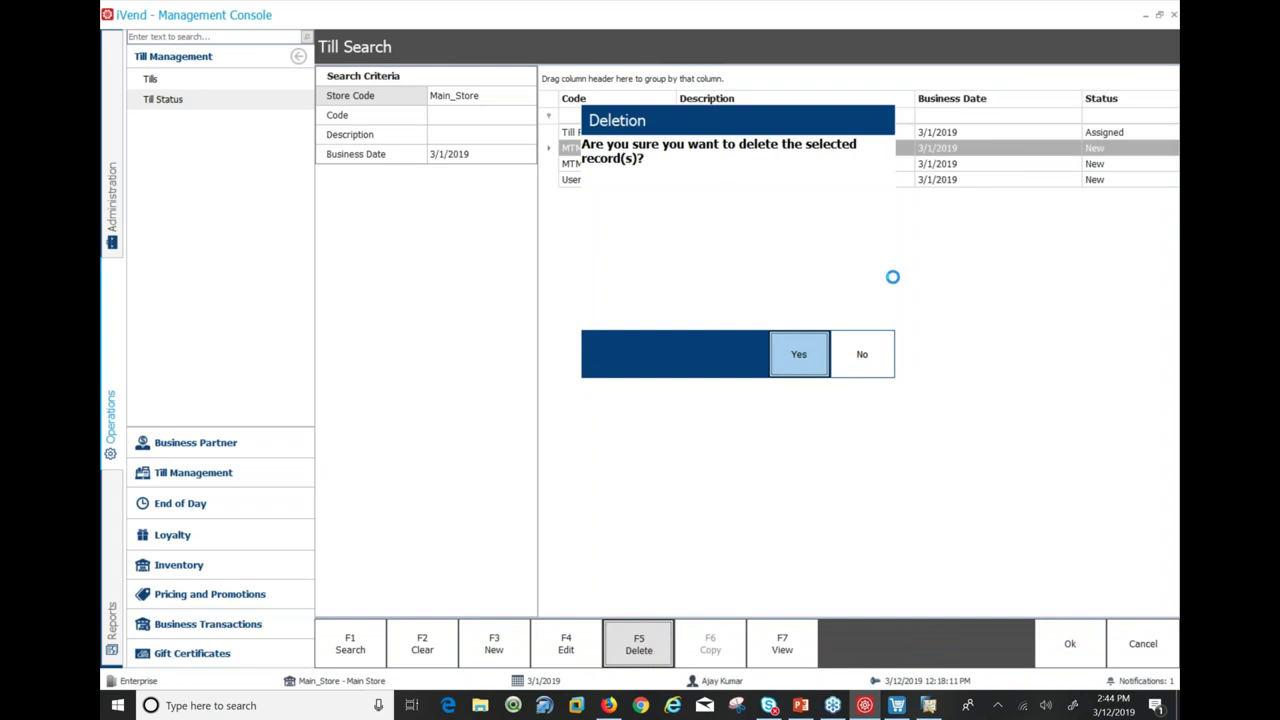
pyautogui.press('Return')
pyautogui.click(778, 150)
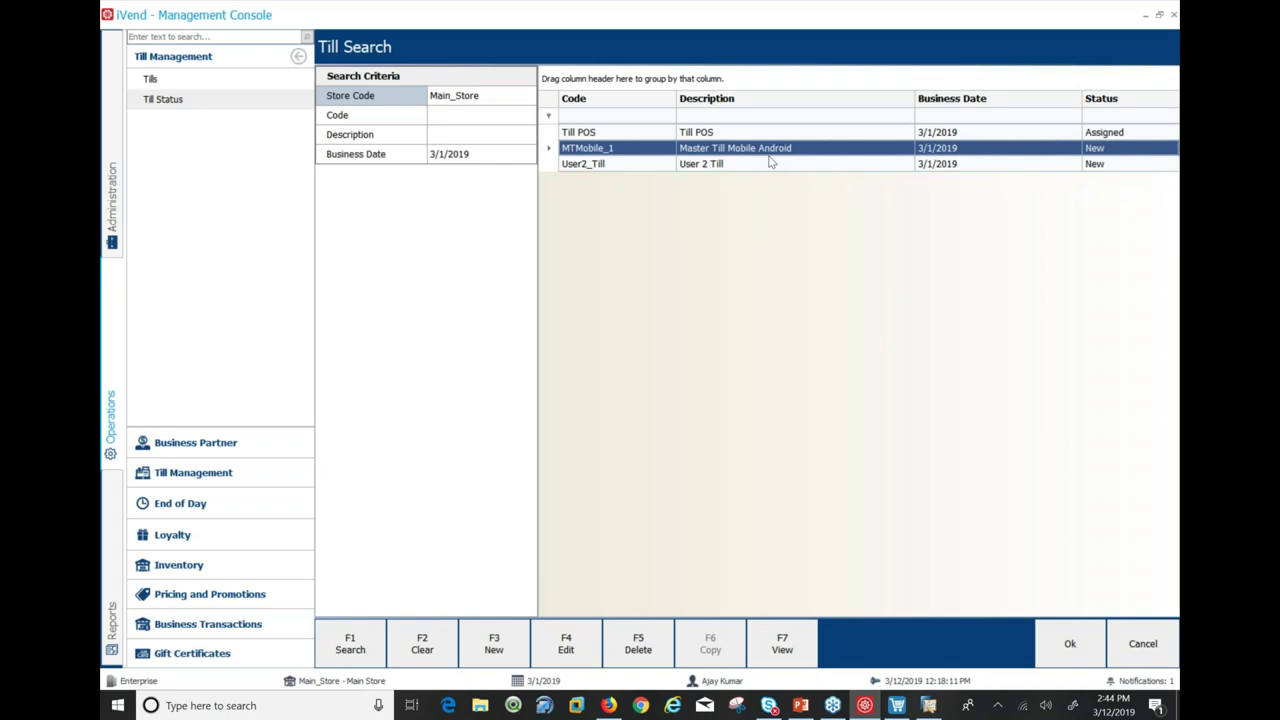
pyautogui.click(650, 648)
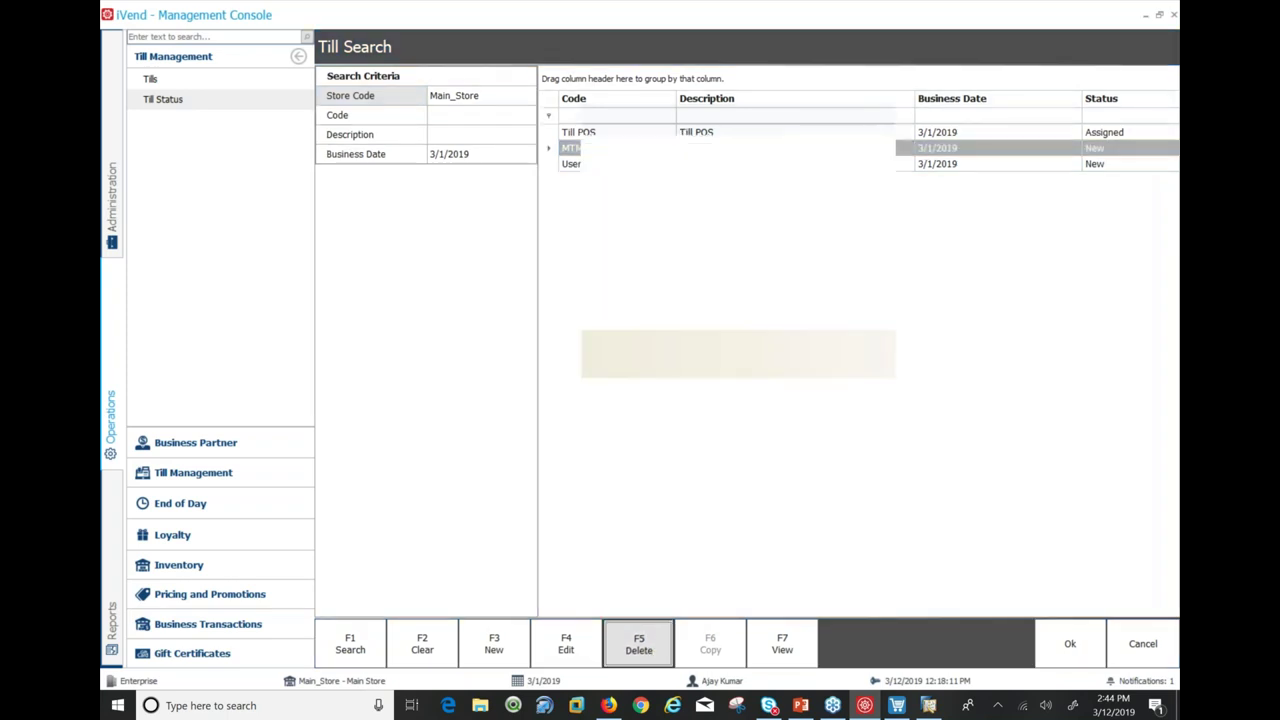
pyautogui.press('Return')
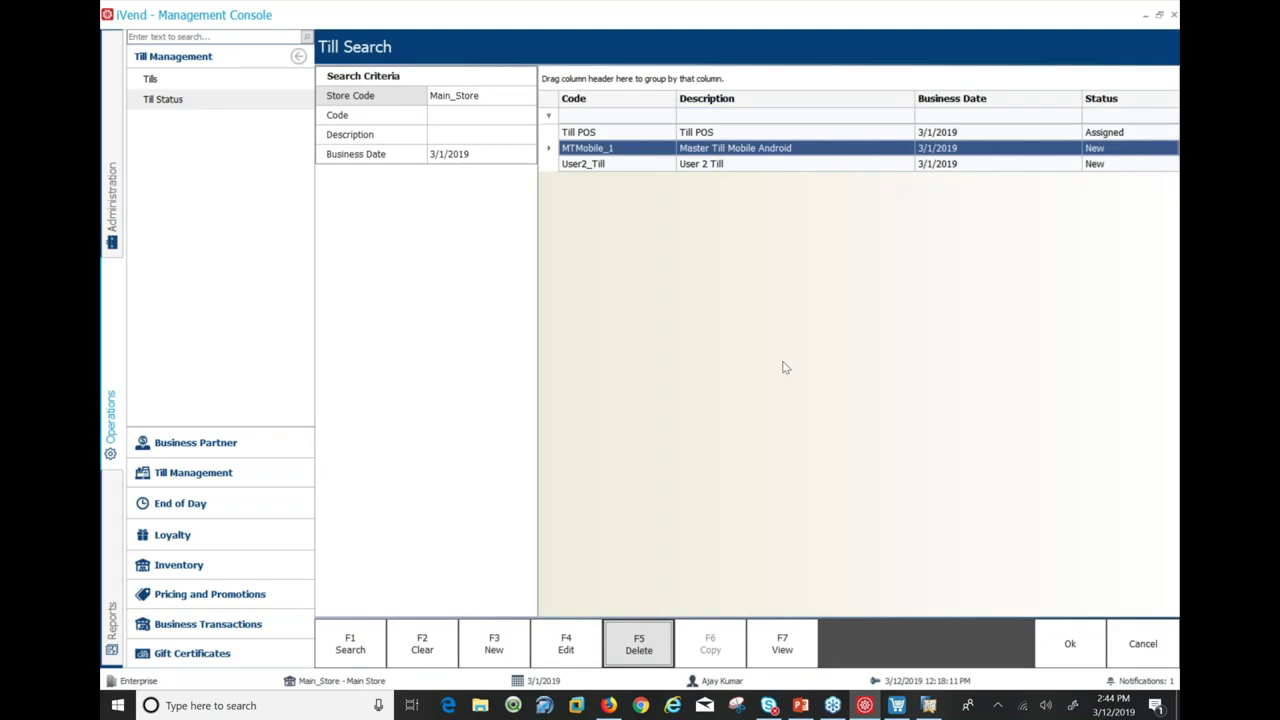
pyautogui.click(698, 150)
pyautogui.click(638, 645)
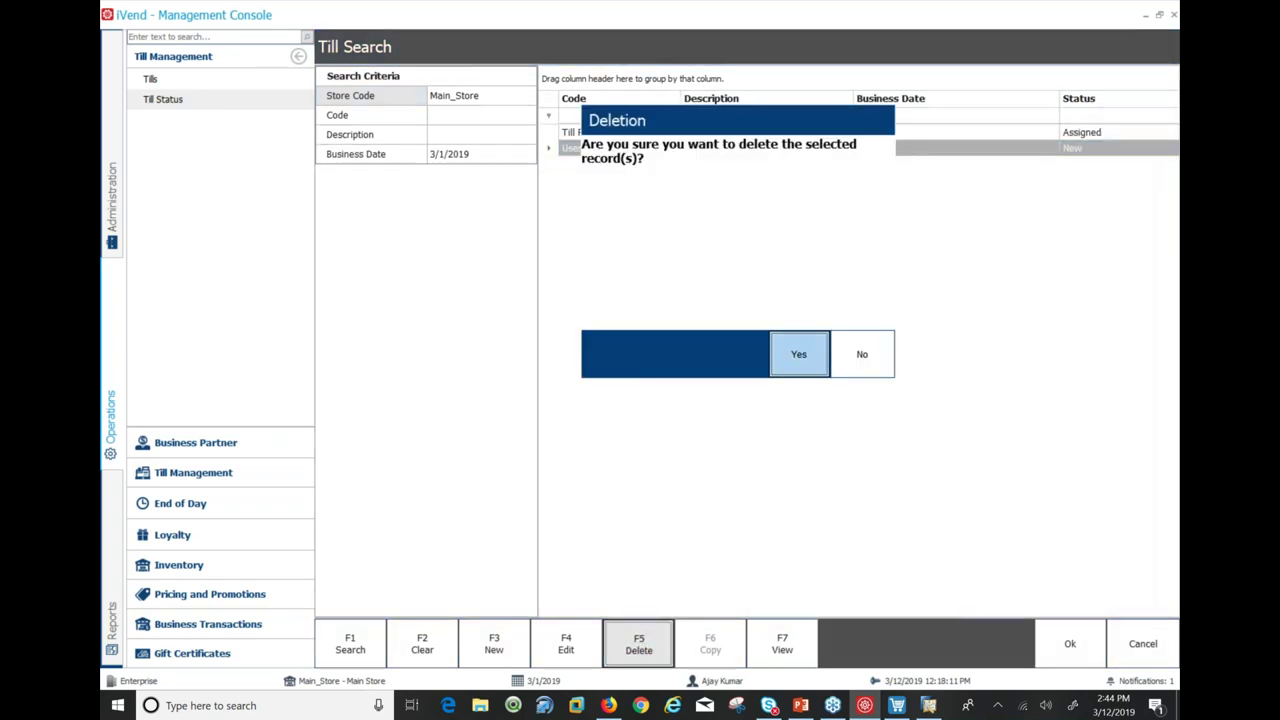
pyautogui.press('Return')
pyautogui.click(1140, 645)
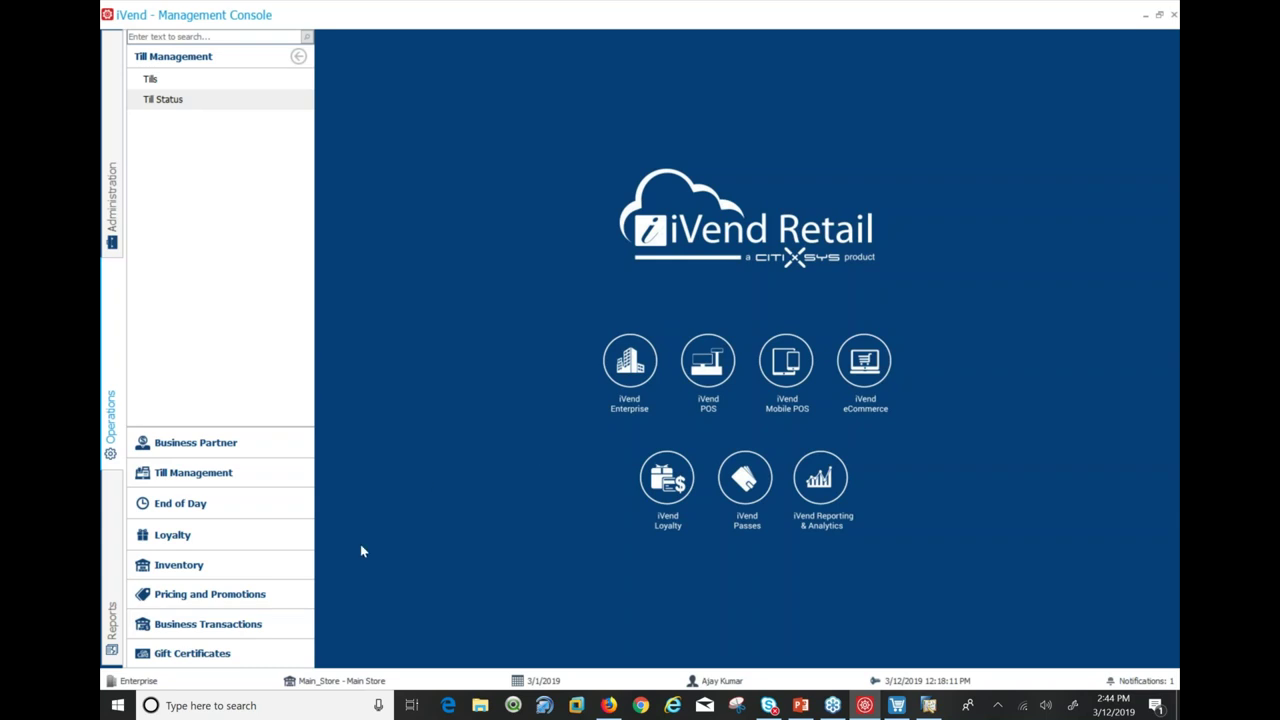
# - Save an End of Day till count for Till POS: cash 1,865.61, gift card 100
pyautogui.click(180, 505)
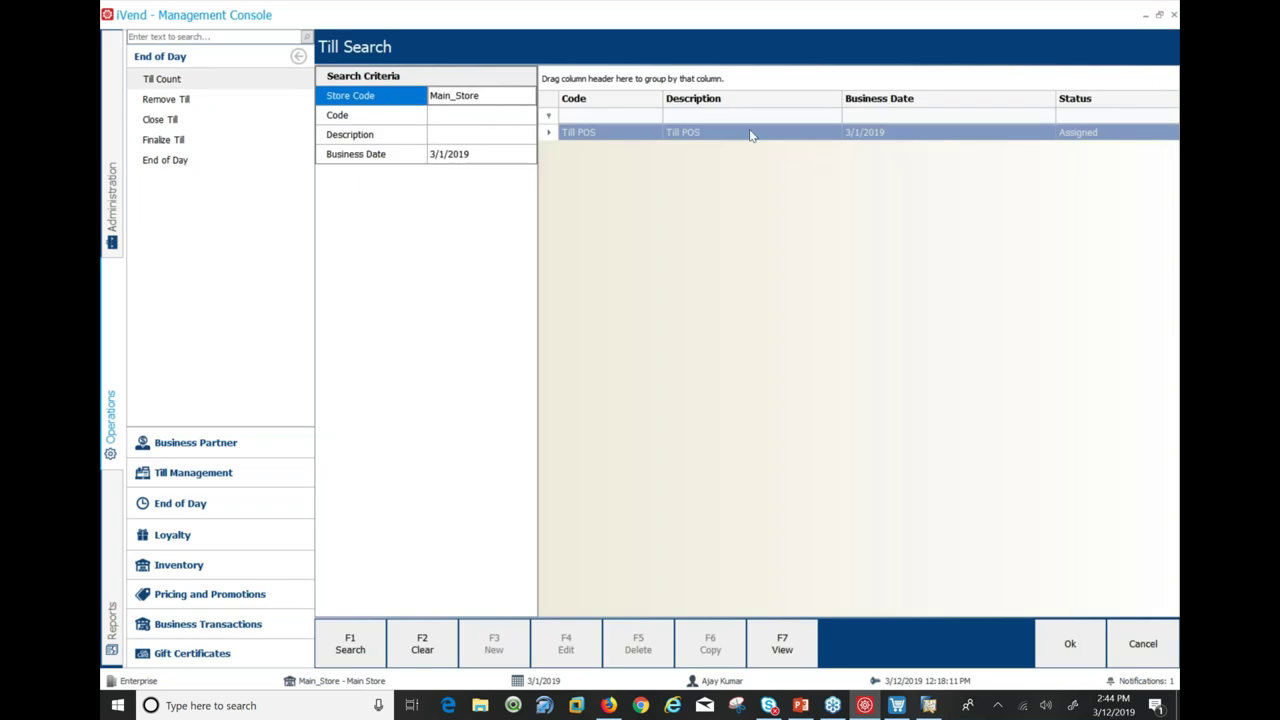
pyautogui.click(751, 133)
pyautogui.doubleClick(751, 133)
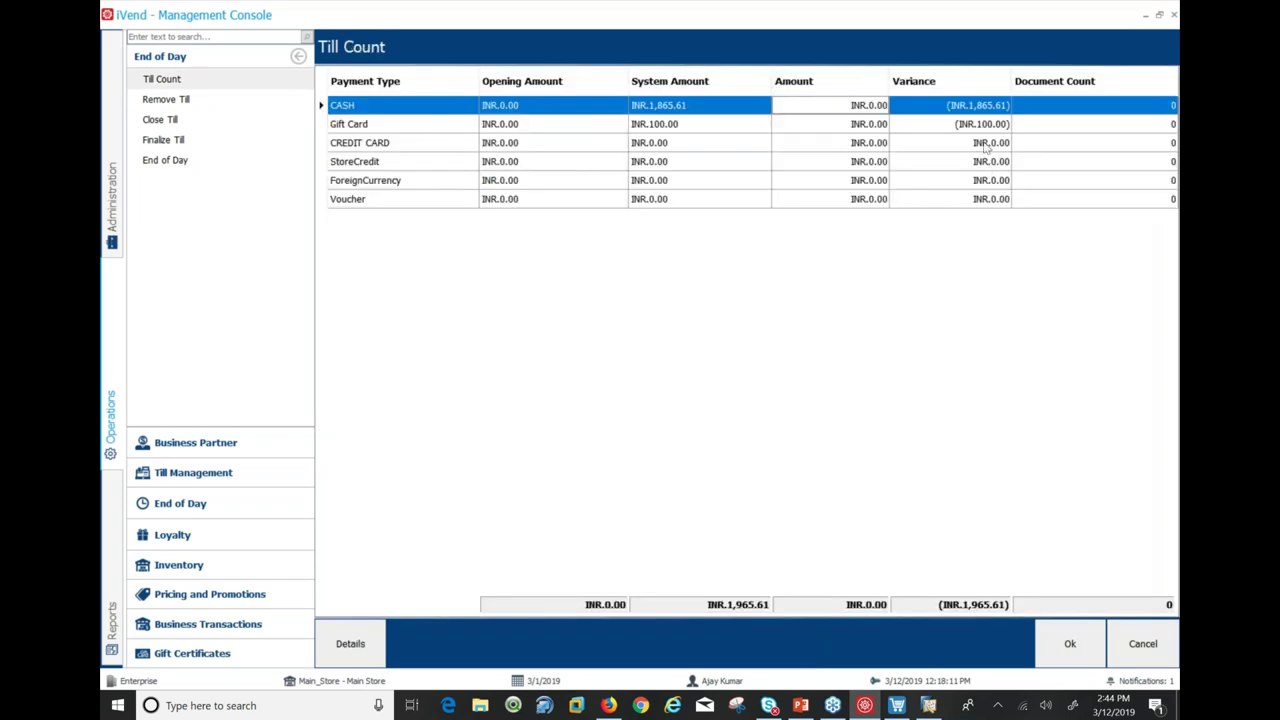
pyautogui.click(845, 105)
pyautogui.write('1,865.61')
pyautogui.click(862, 125)
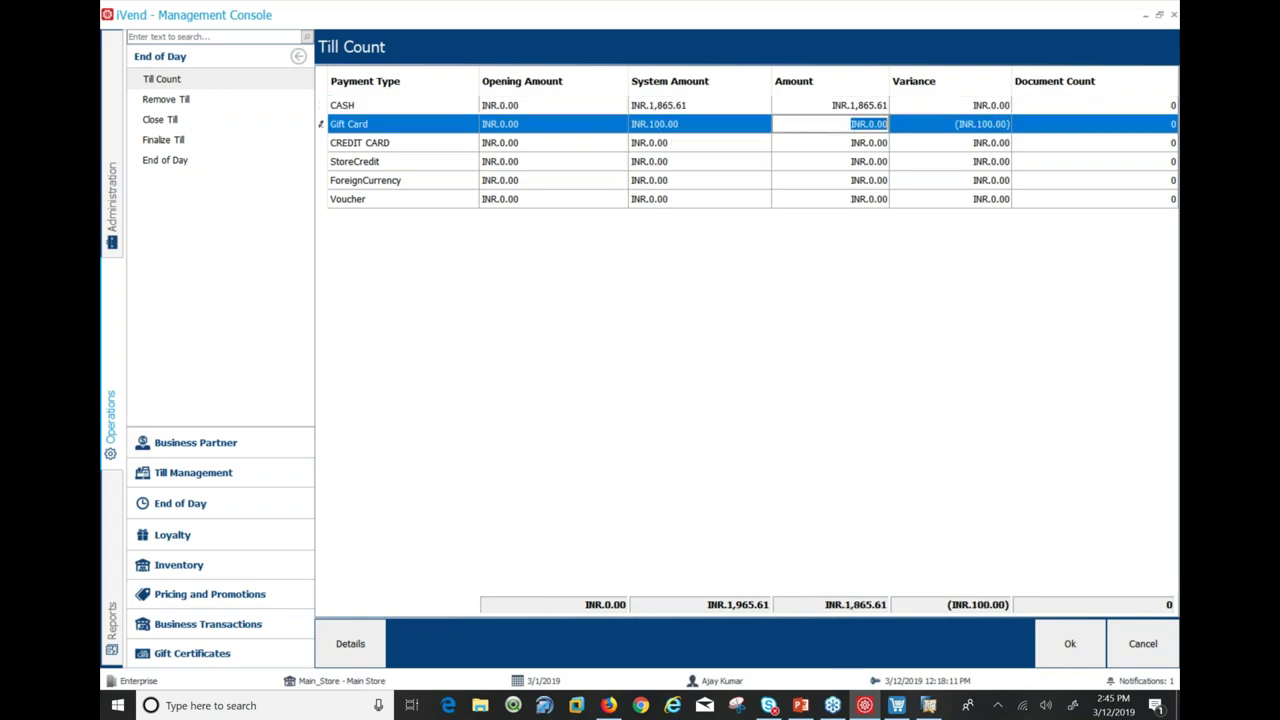
pyautogui.write('100')
pyautogui.click(862, 143)
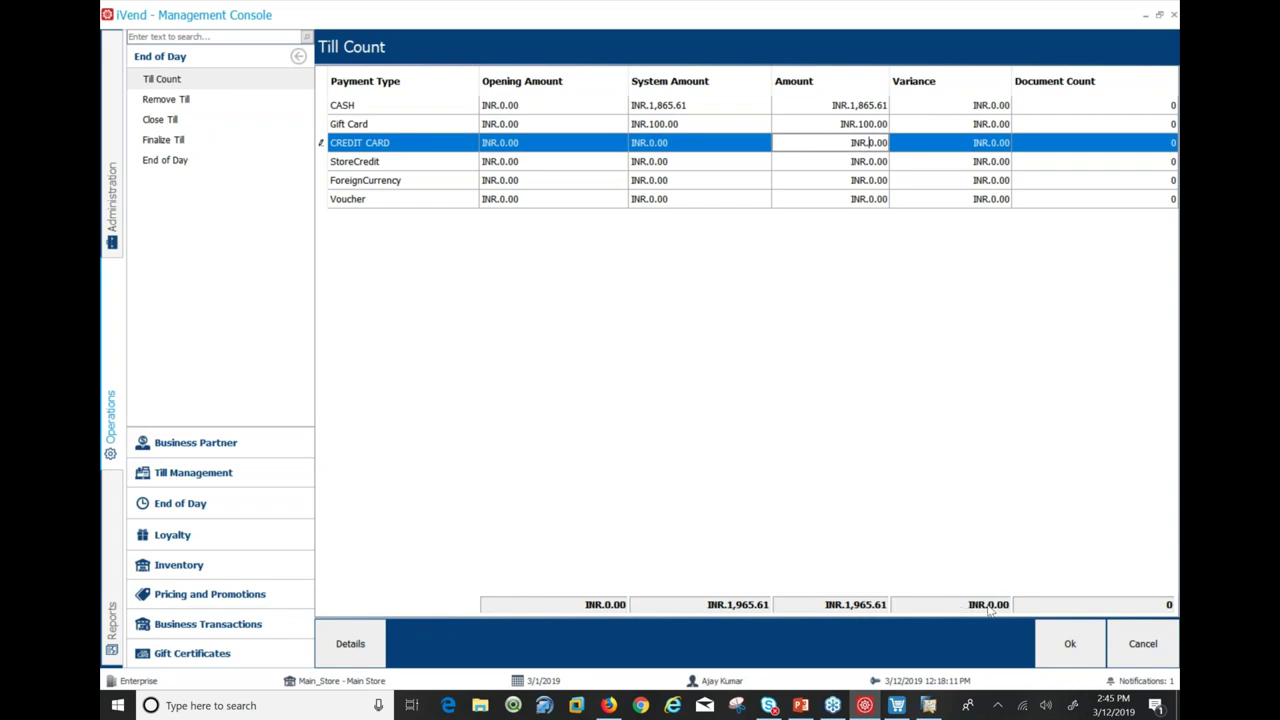
pyautogui.click(1072, 644)
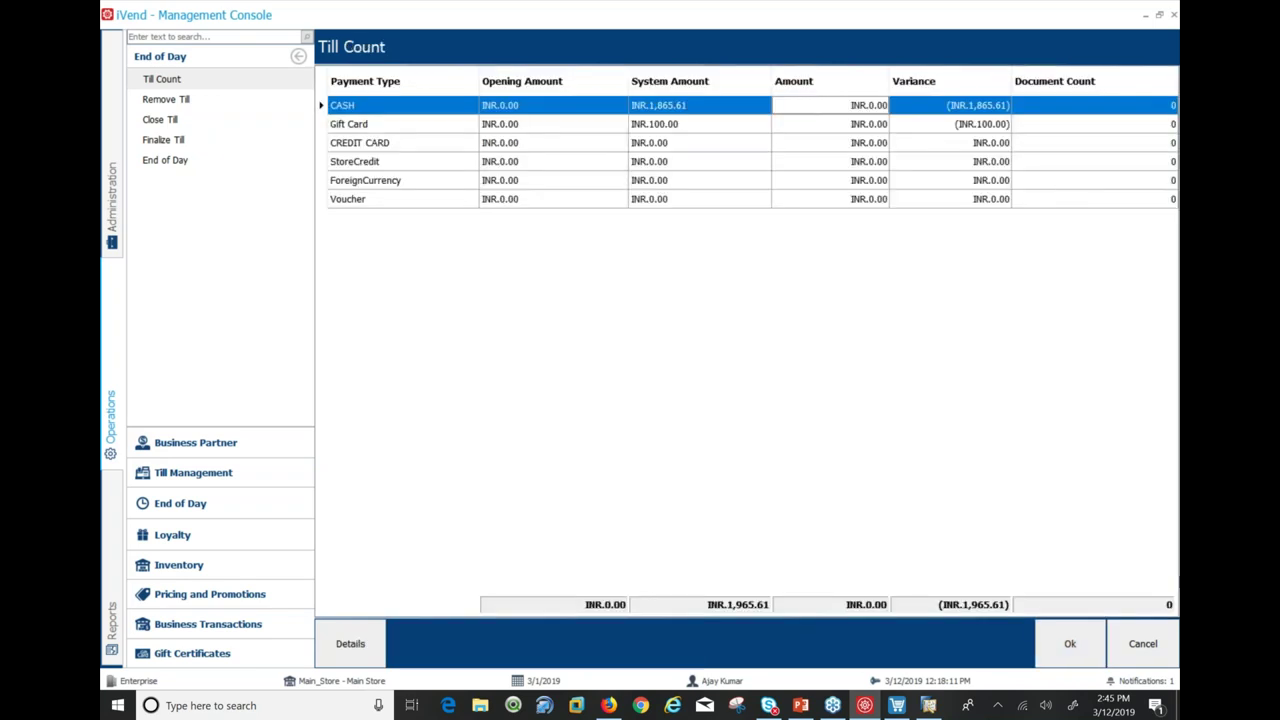
# - Close the till search and open End of Day's Remove Till search
pyautogui.press('Escape')
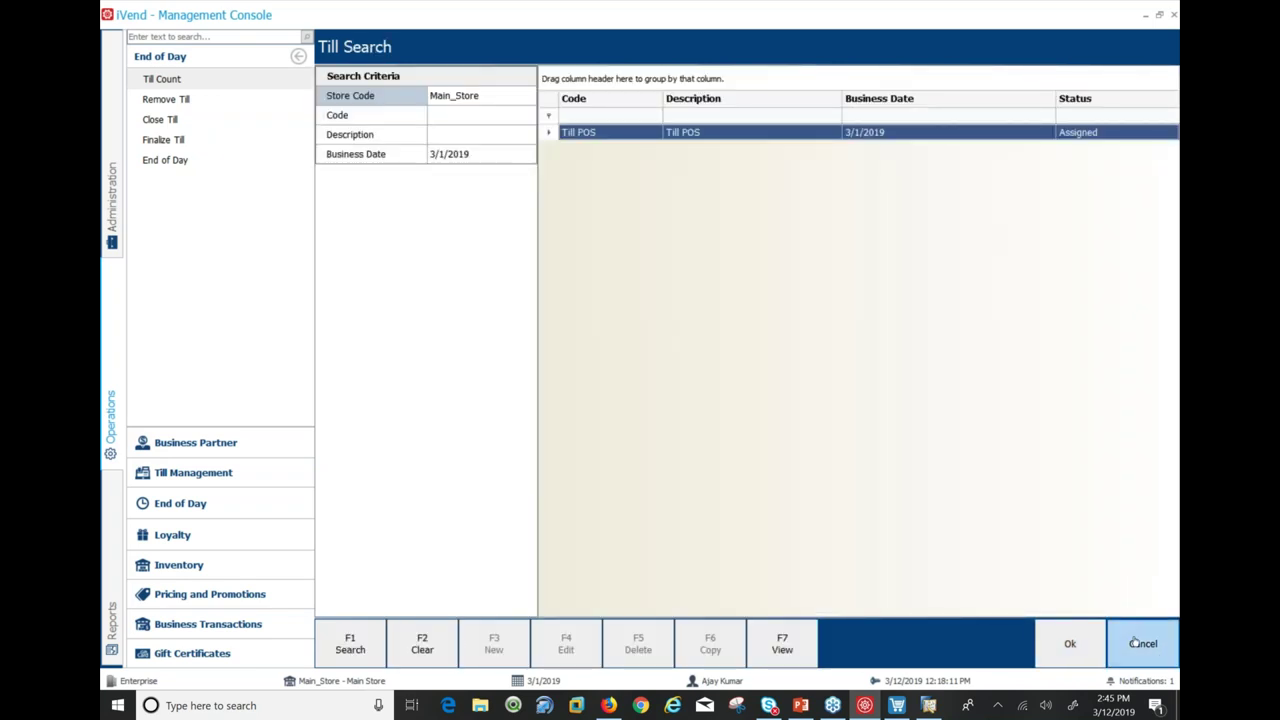
pyautogui.click(1138, 642)
pyautogui.click(196, 101)
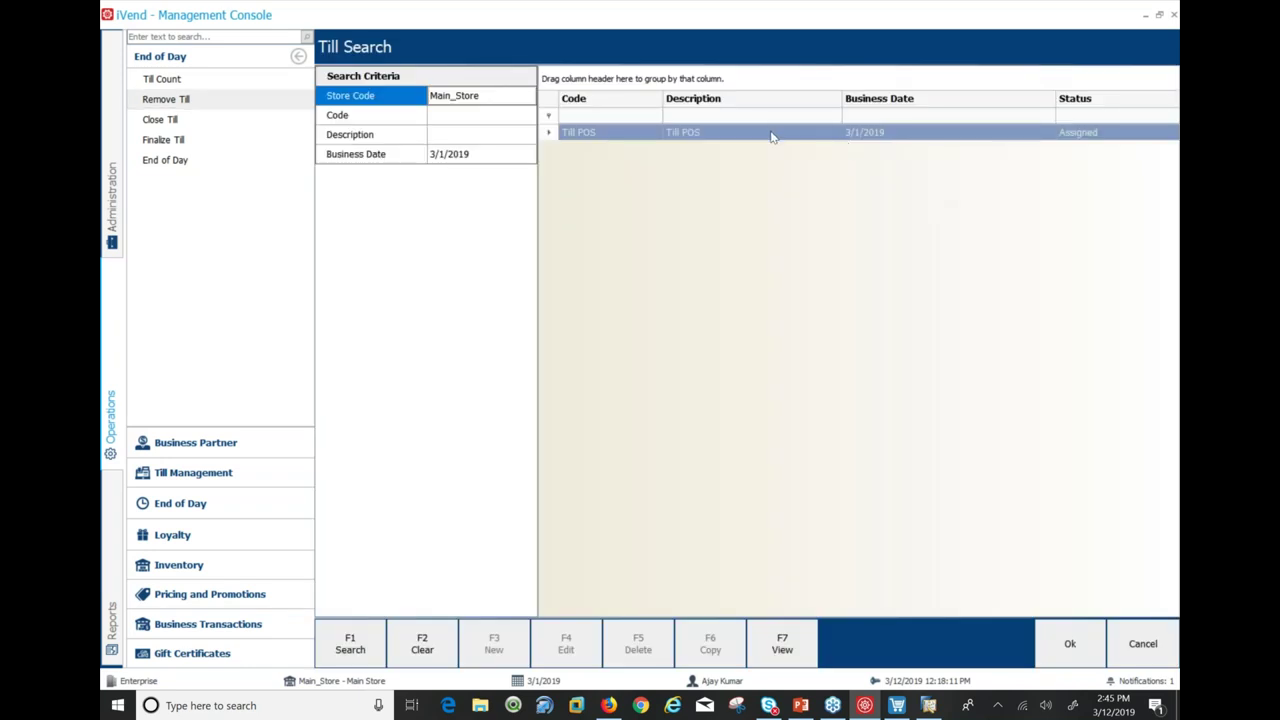
# - Remove Till POS from the terminal and close the Remove Till search
pyautogui.click(771, 136)
pyautogui.doubleClick(771, 136)
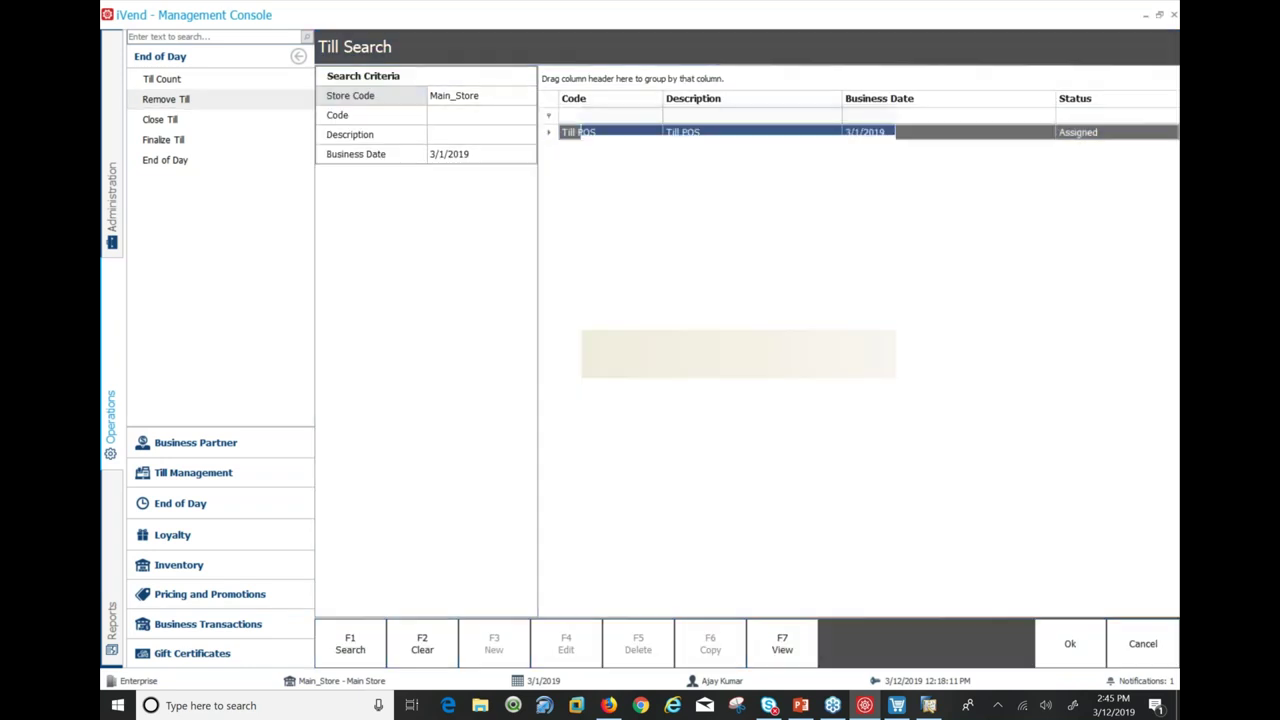
pyautogui.click(892, 344)
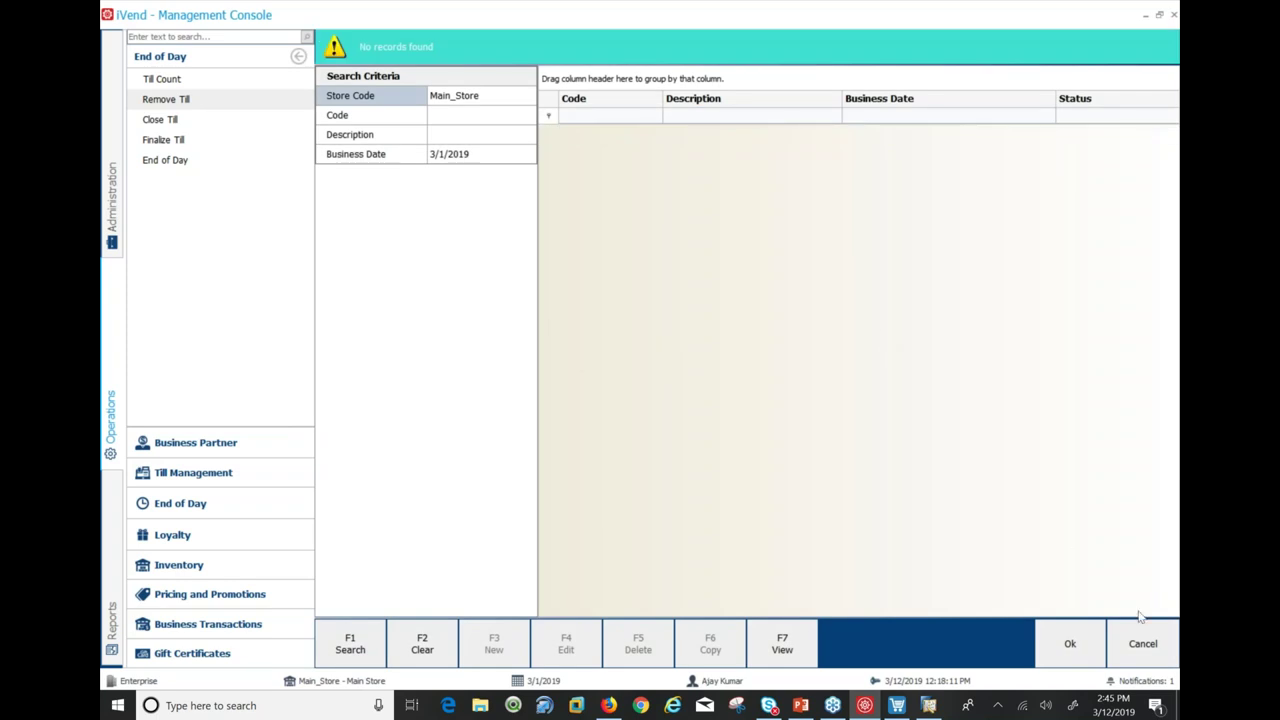
pyautogui.click(1140, 643)
# - Close Till POS with counted cash 1,865.61 and gift card 100, confirming the closure
pyautogui.click(160, 119)
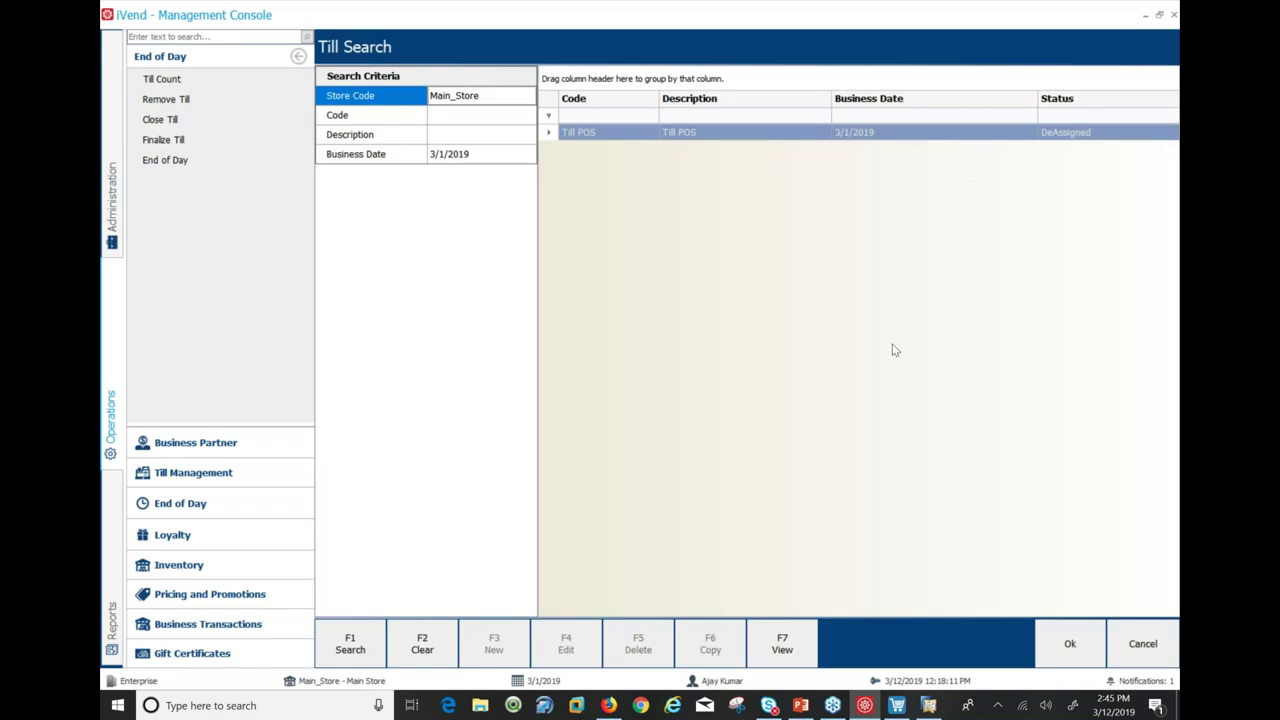
pyautogui.click(778, 137)
pyautogui.doubleClick(778, 137)
pyautogui.click(828, 112)
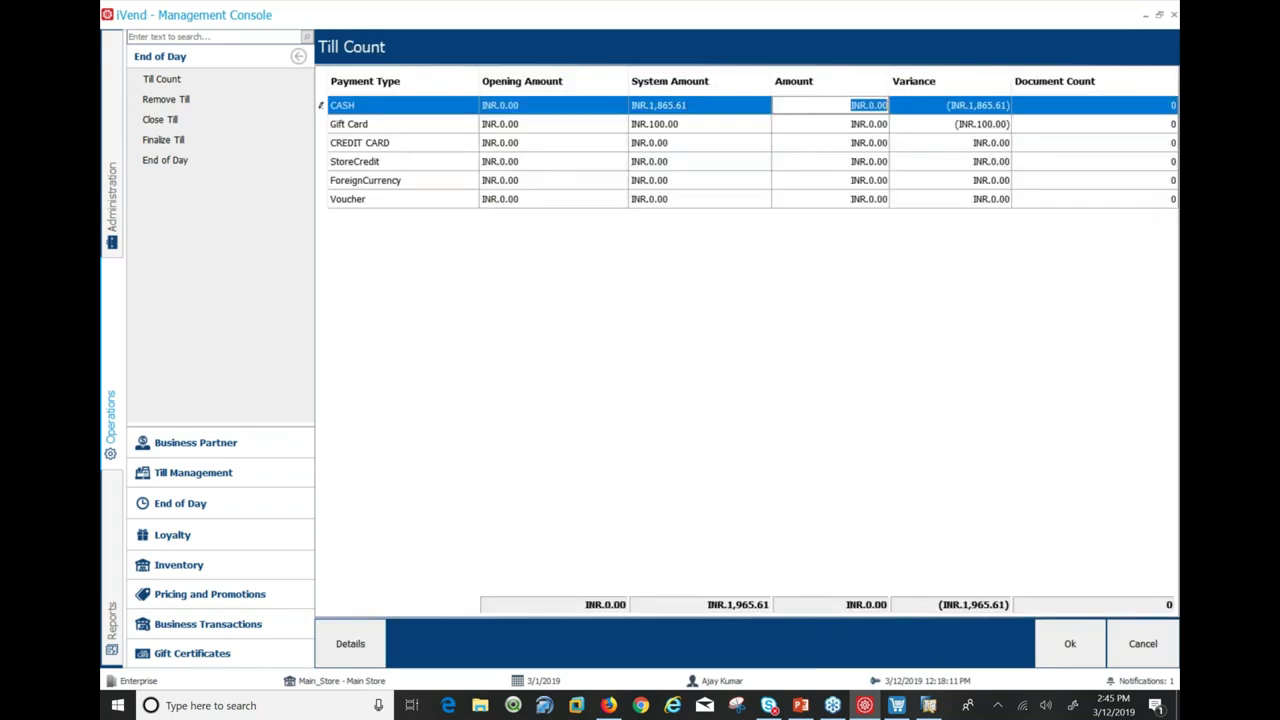
pyautogui.write('1,8')
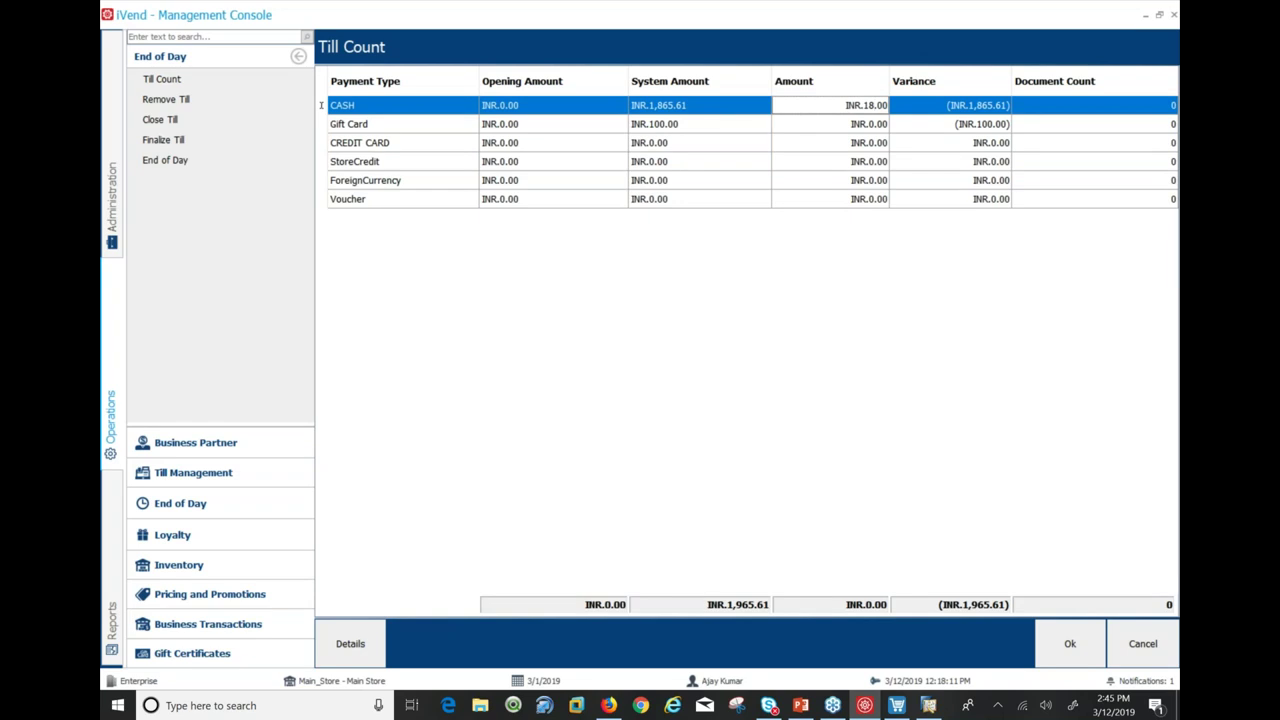
pyautogui.write('65.61')
pyautogui.click(829, 124)
pyautogui.write('100')
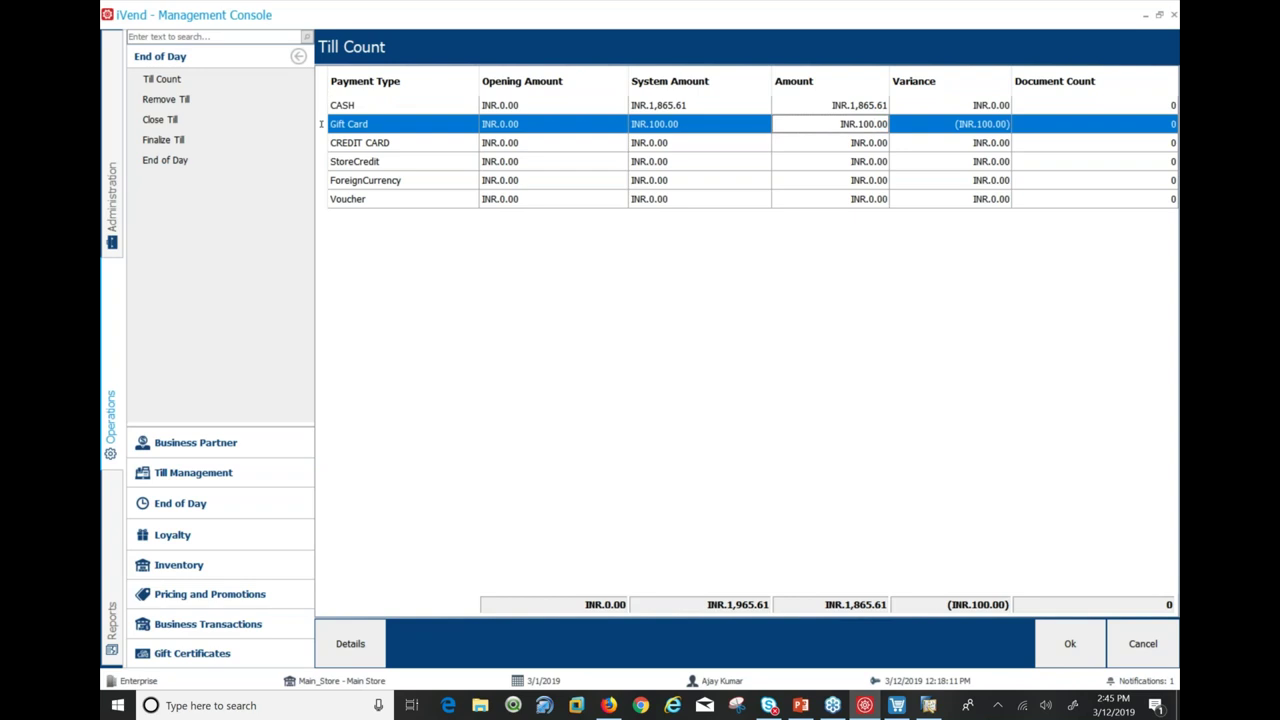
pyautogui.press('Tab')
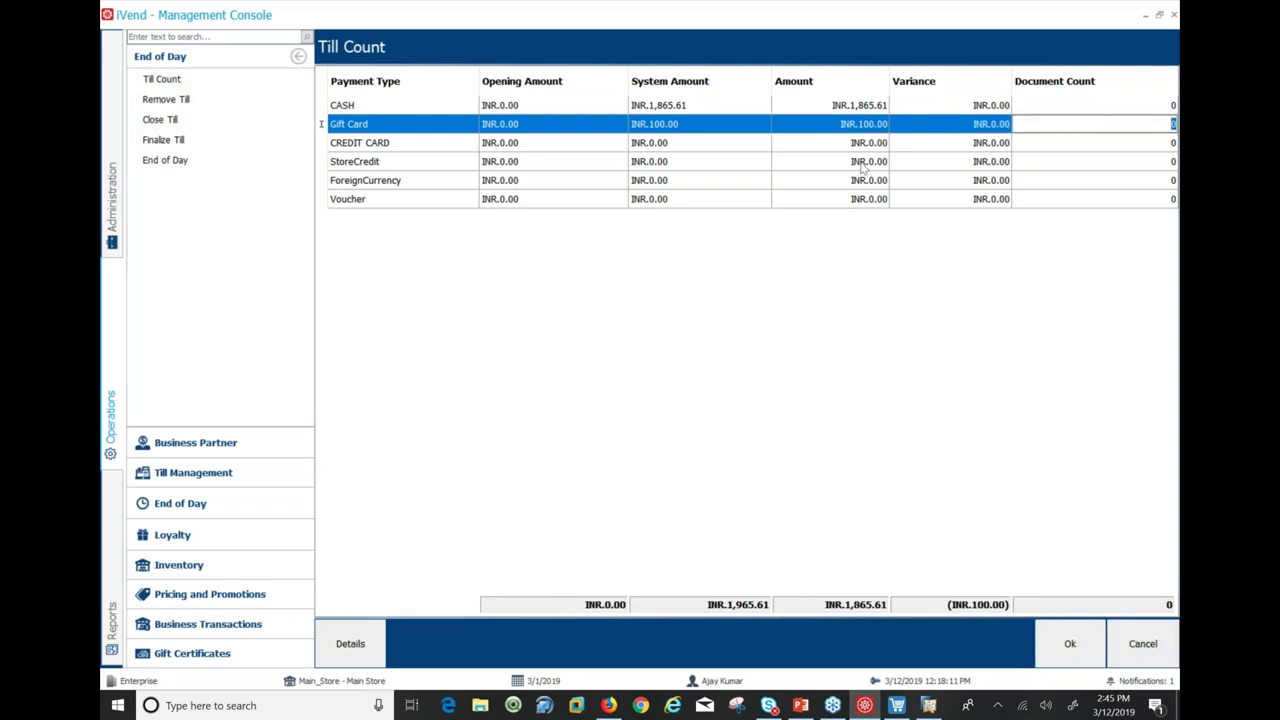
pyautogui.click(867, 143)
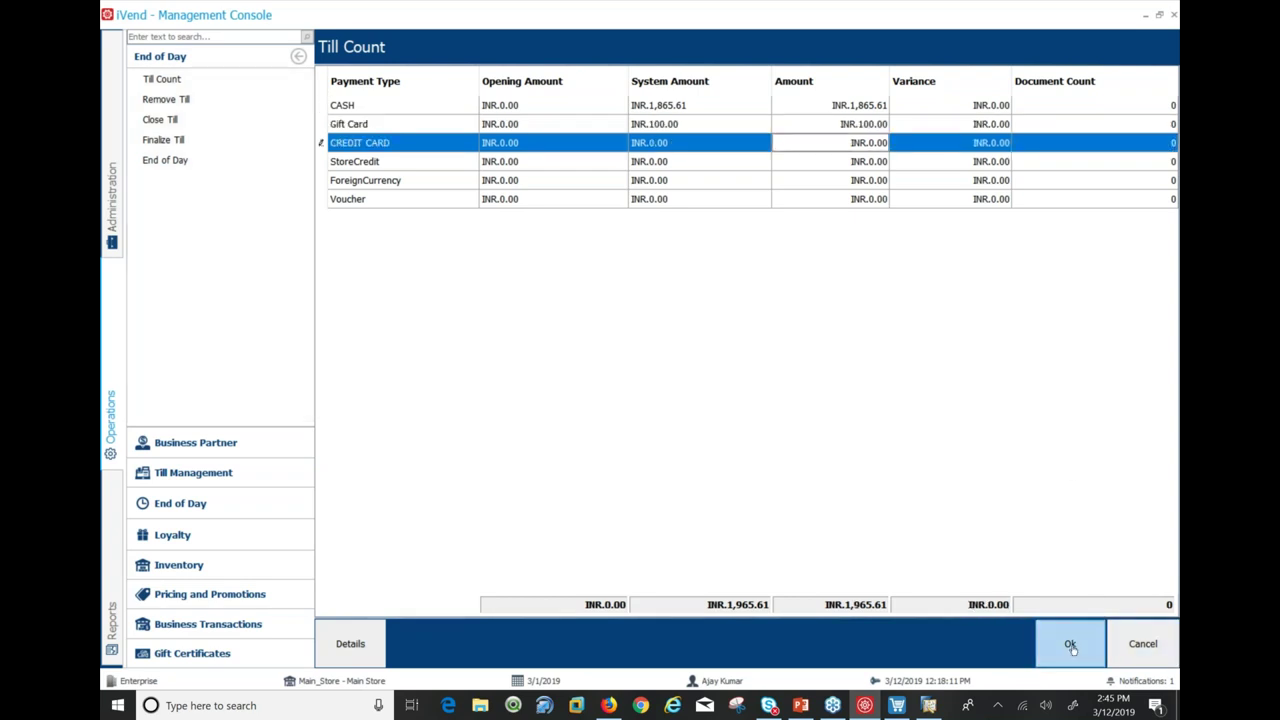
pyautogui.click(1070, 643)
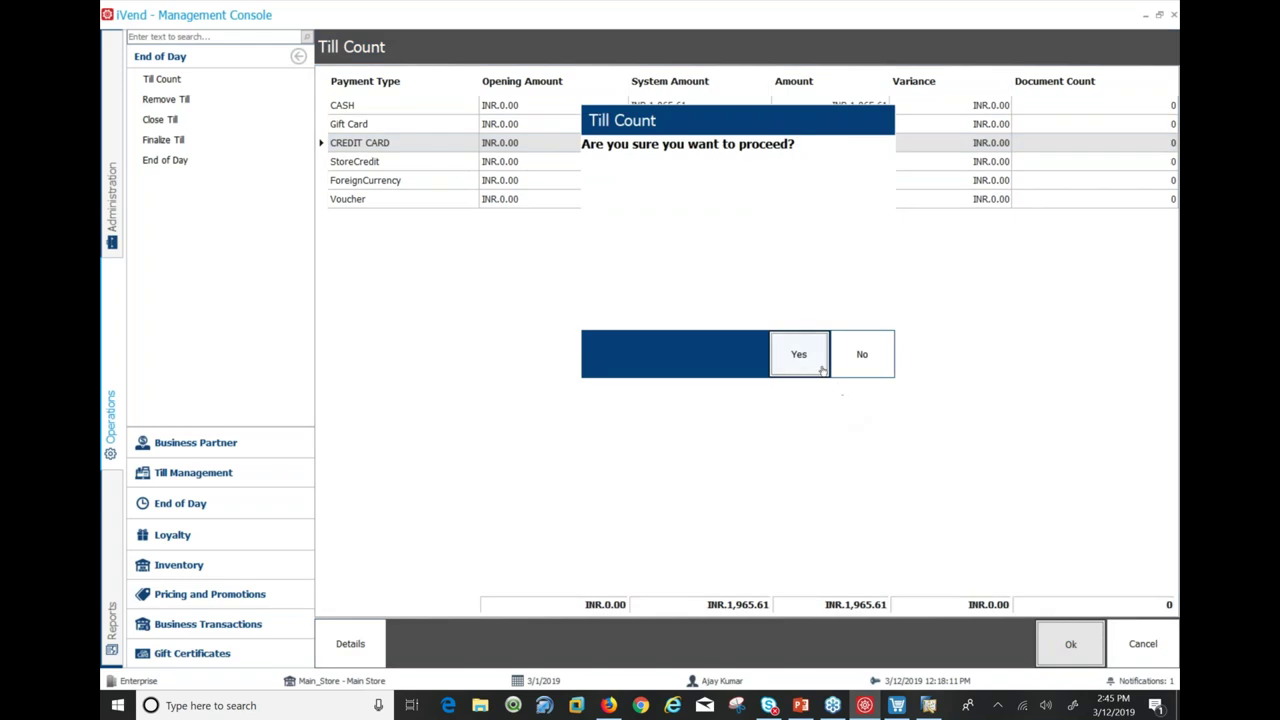
pyautogui.click(800, 357)
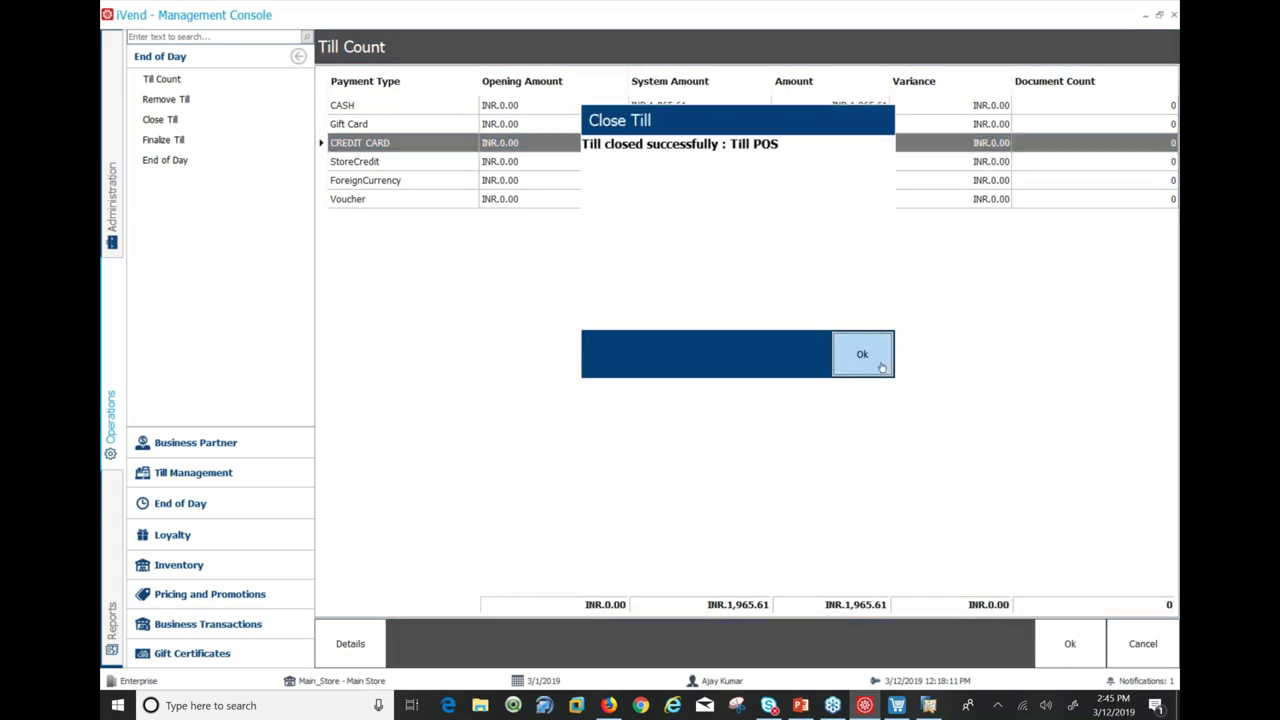
pyautogui.click(860, 355)
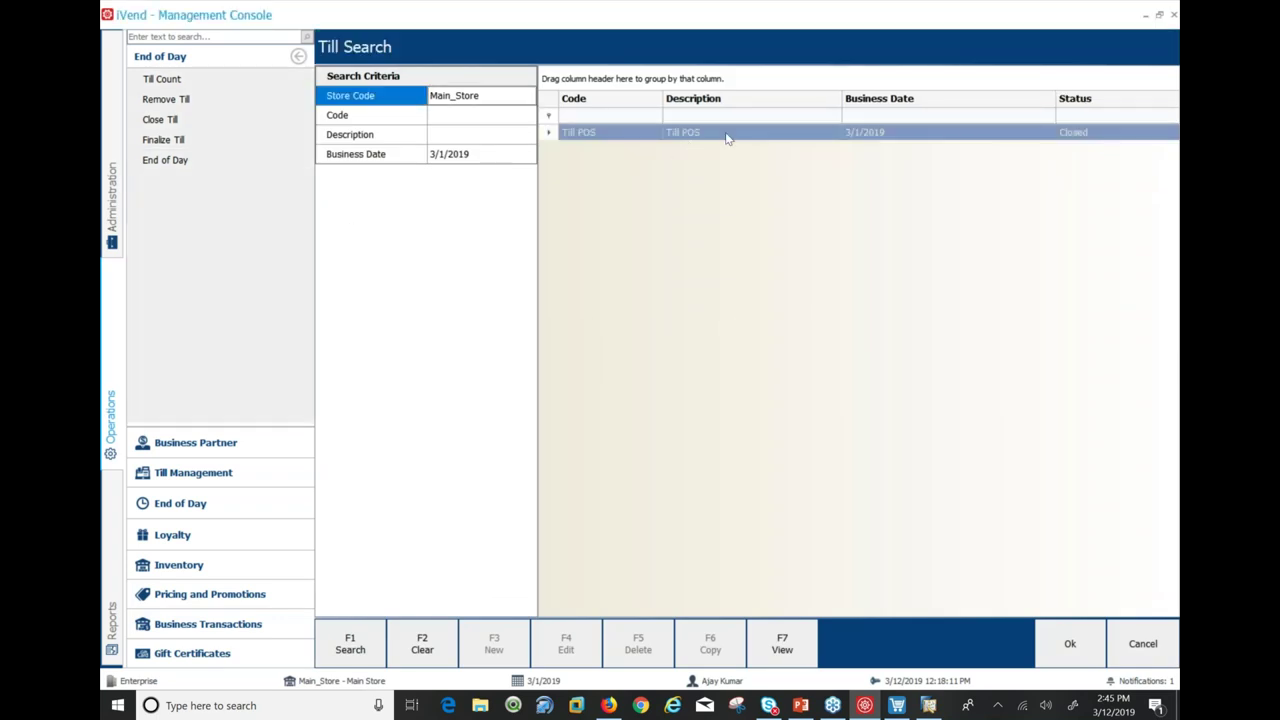
# - Enter Till POS's count: CASH 1,865.61 and Gift Card 100
pyautogui.doubleClick(727, 133)
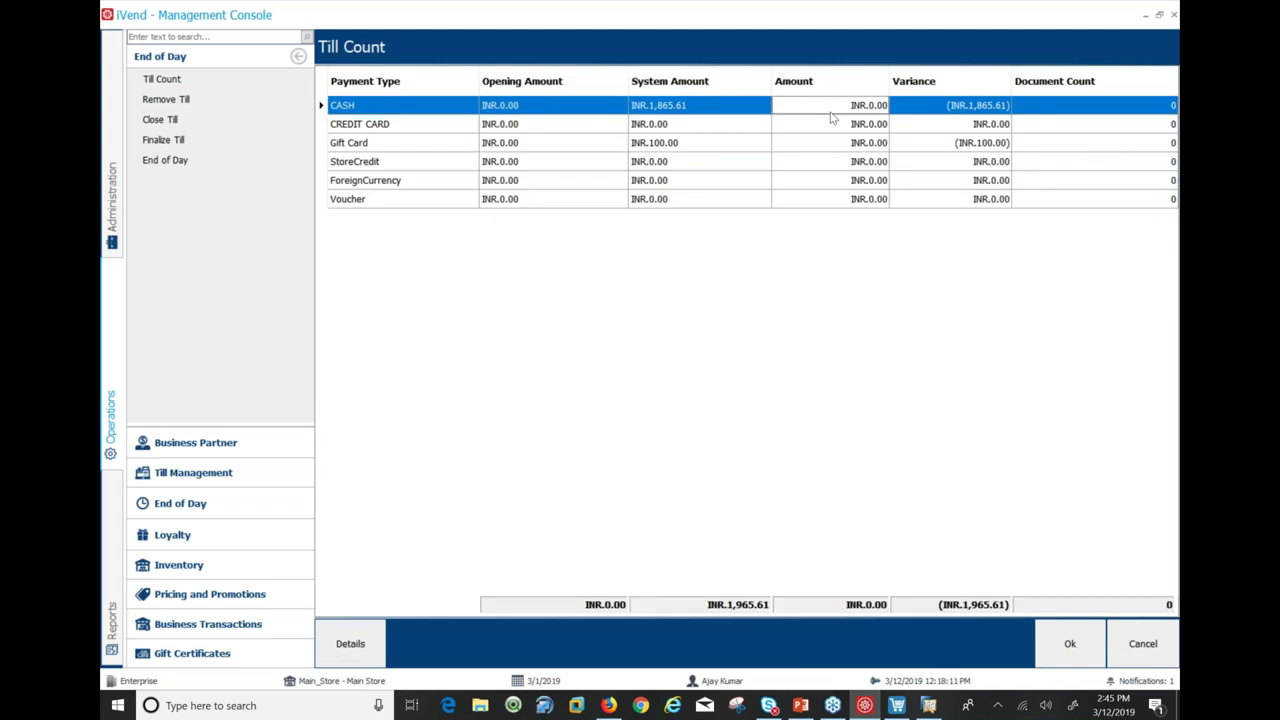
pyautogui.click(838, 108)
pyautogui.write('1,865')
pyautogui.click(840, 148)
pyautogui.write('100')
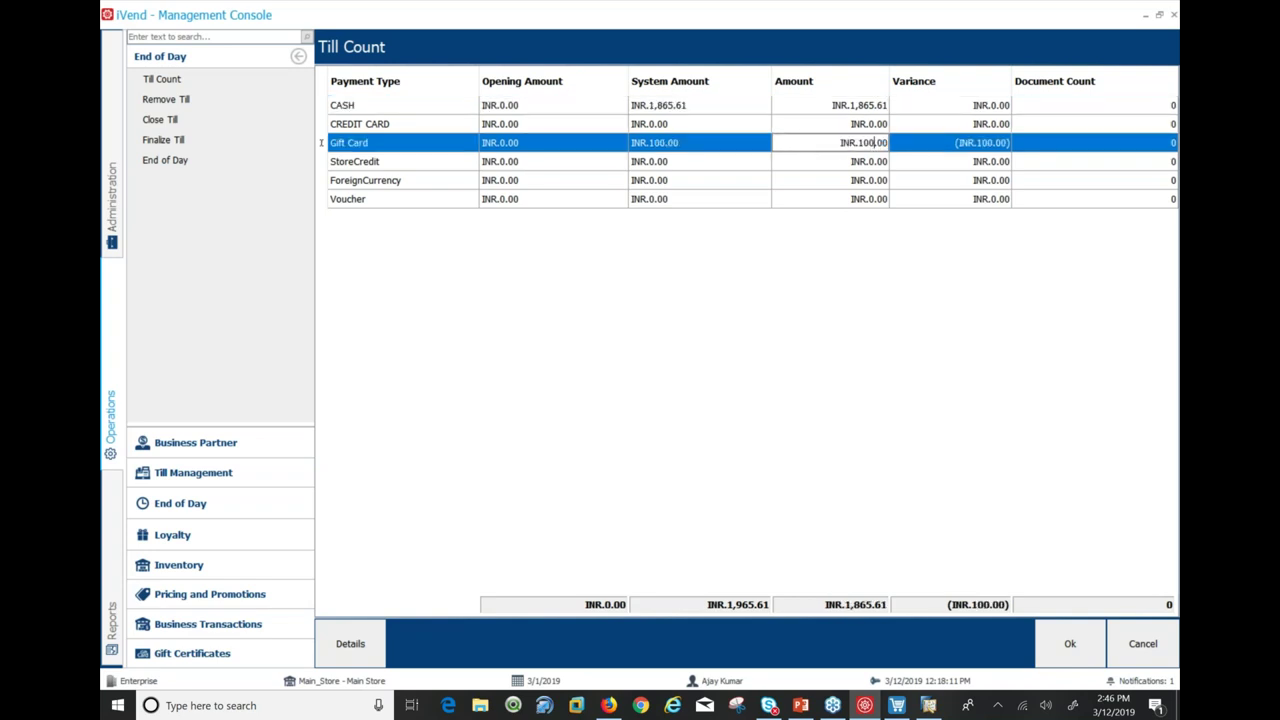
pyautogui.click(853, 163)
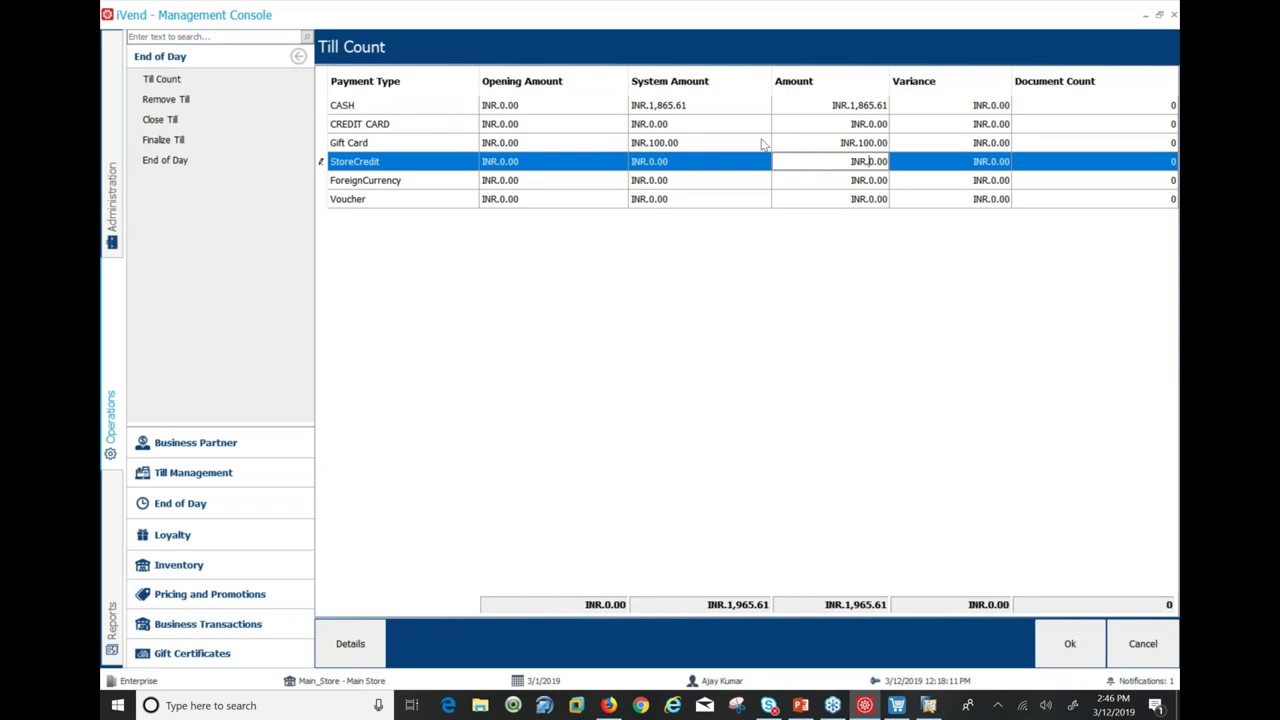
# - Submit the till count and confirm finalizing Till POS
pyautogui.click(1070, 643)
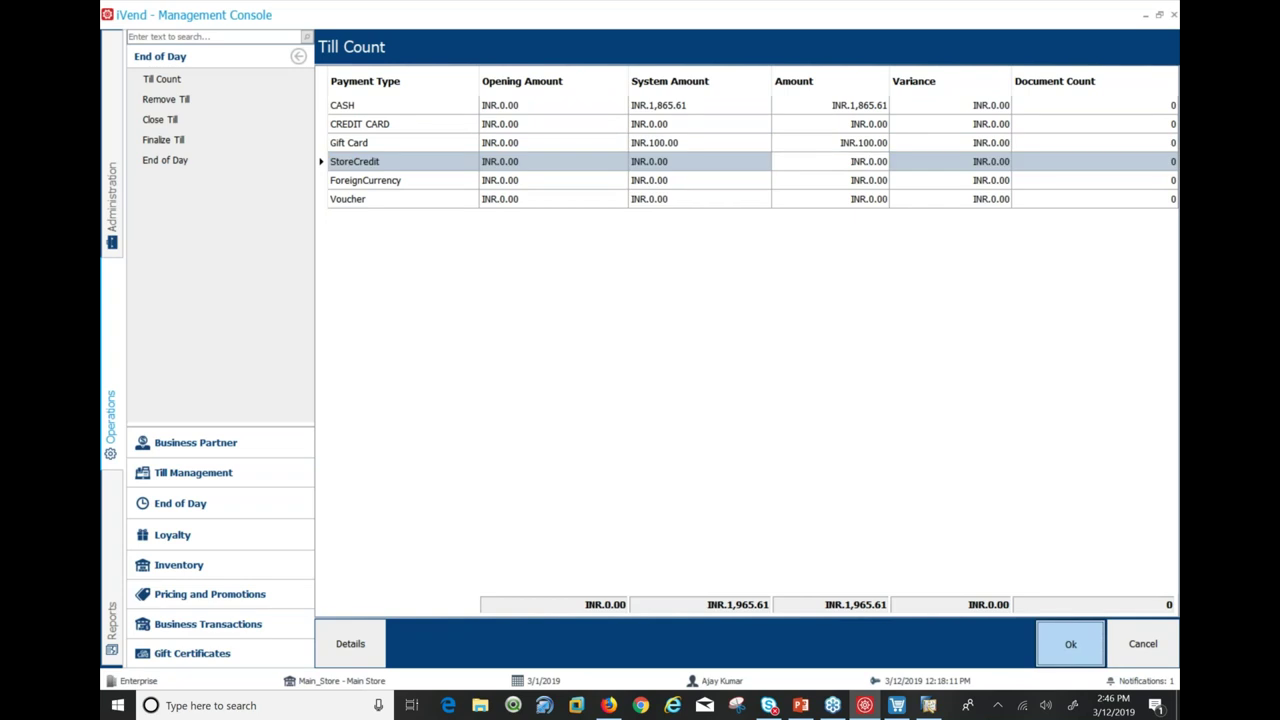
pyautogui.click(800, 354)
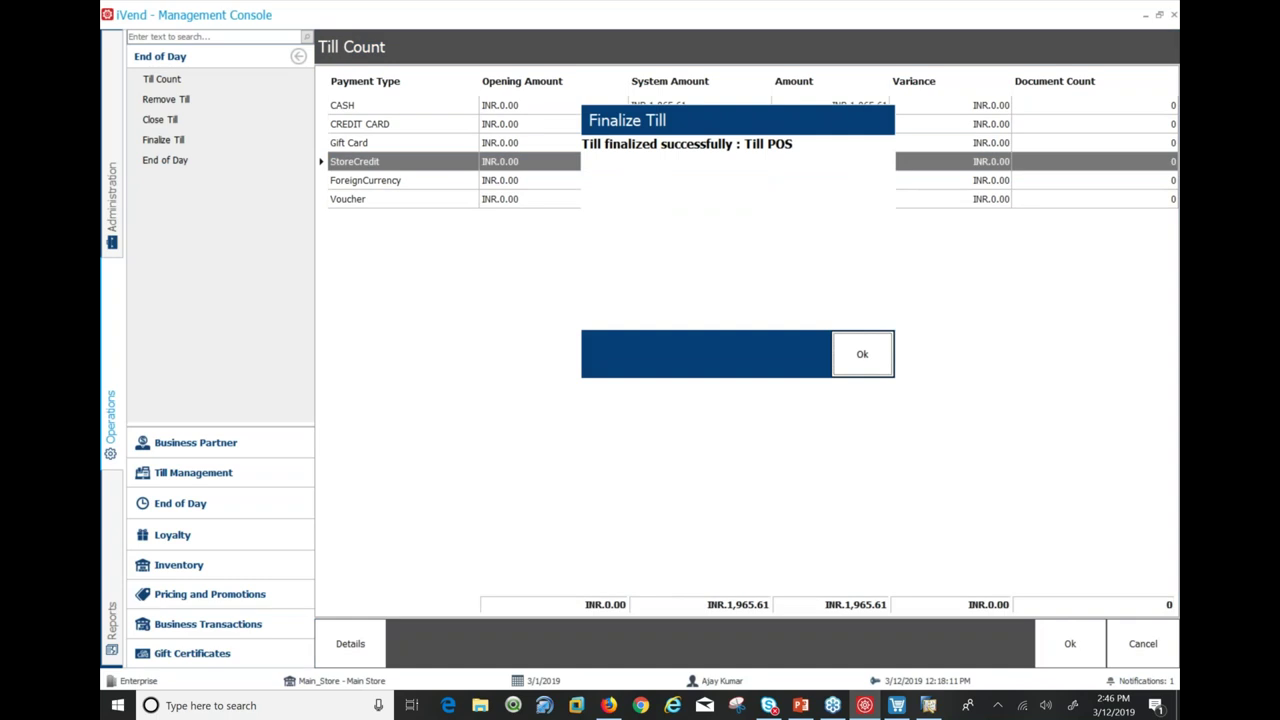
pyautogui.click(858, 354)
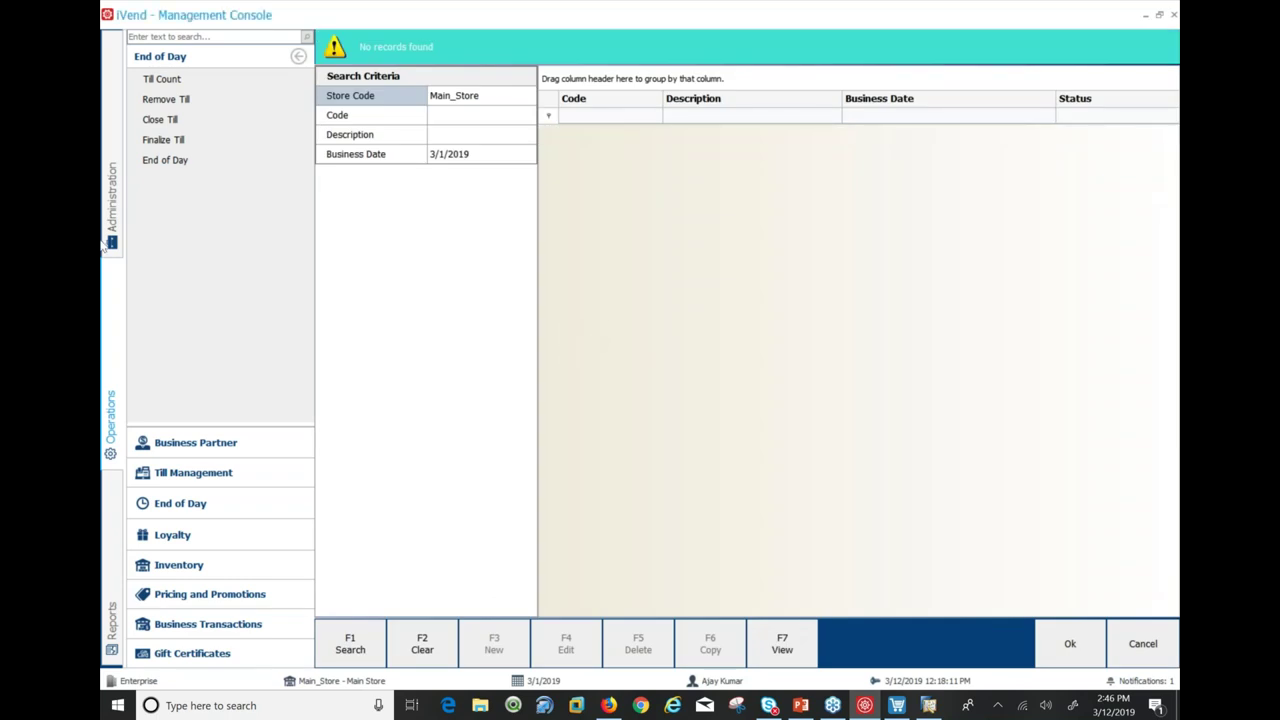
# - Run End of Day with next business date 3/2/2019 and acknowledge completion
pyautogui.click(184, 162)
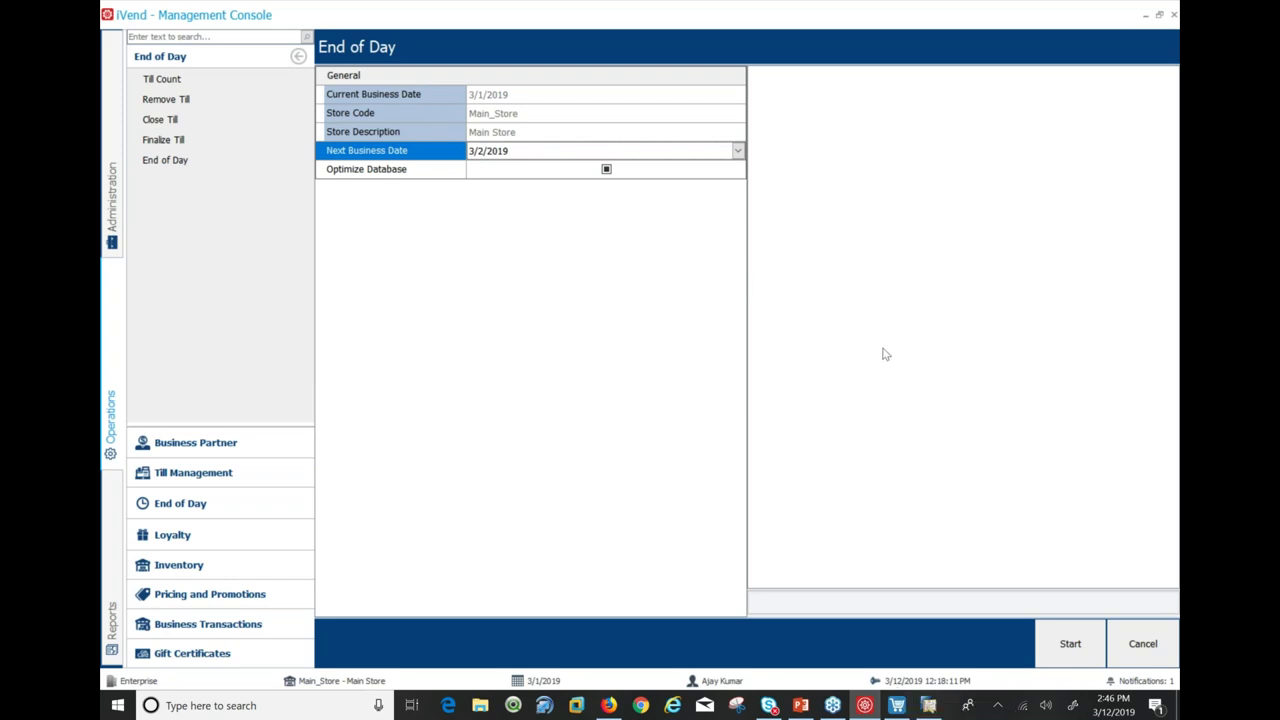
pyautogui.click(1068, 643)
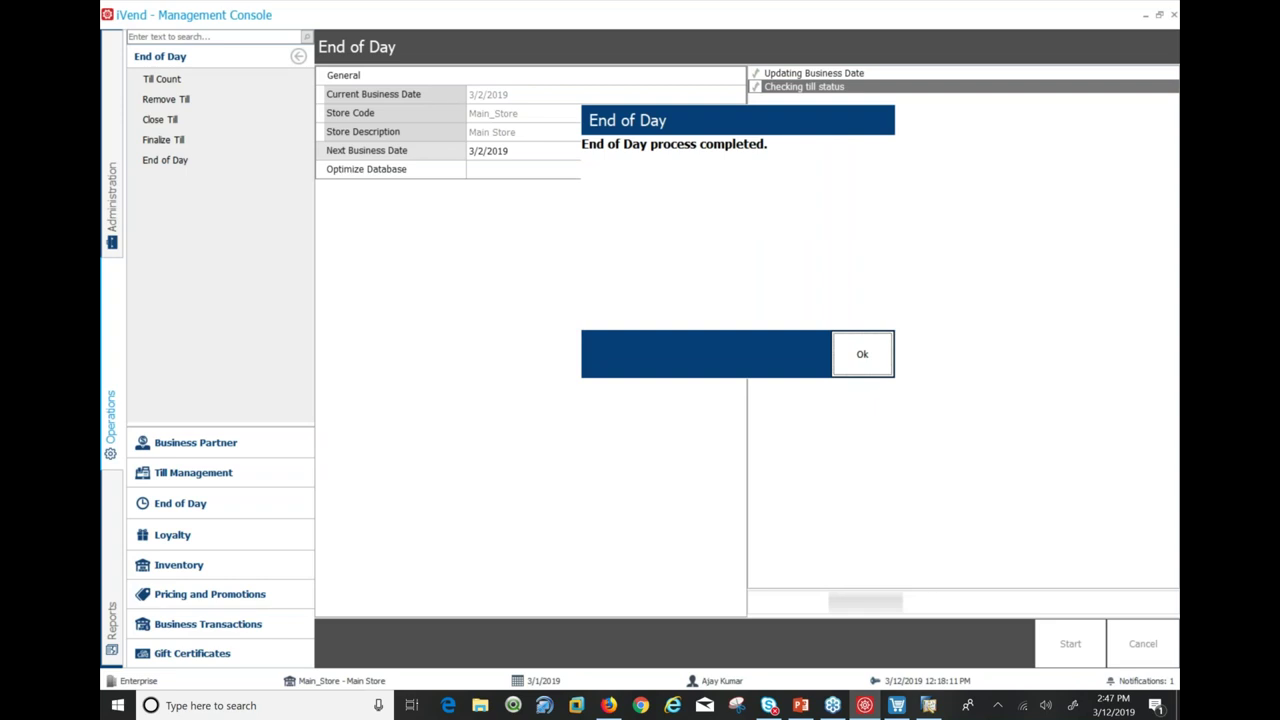
pyautogui.click(862, 355)
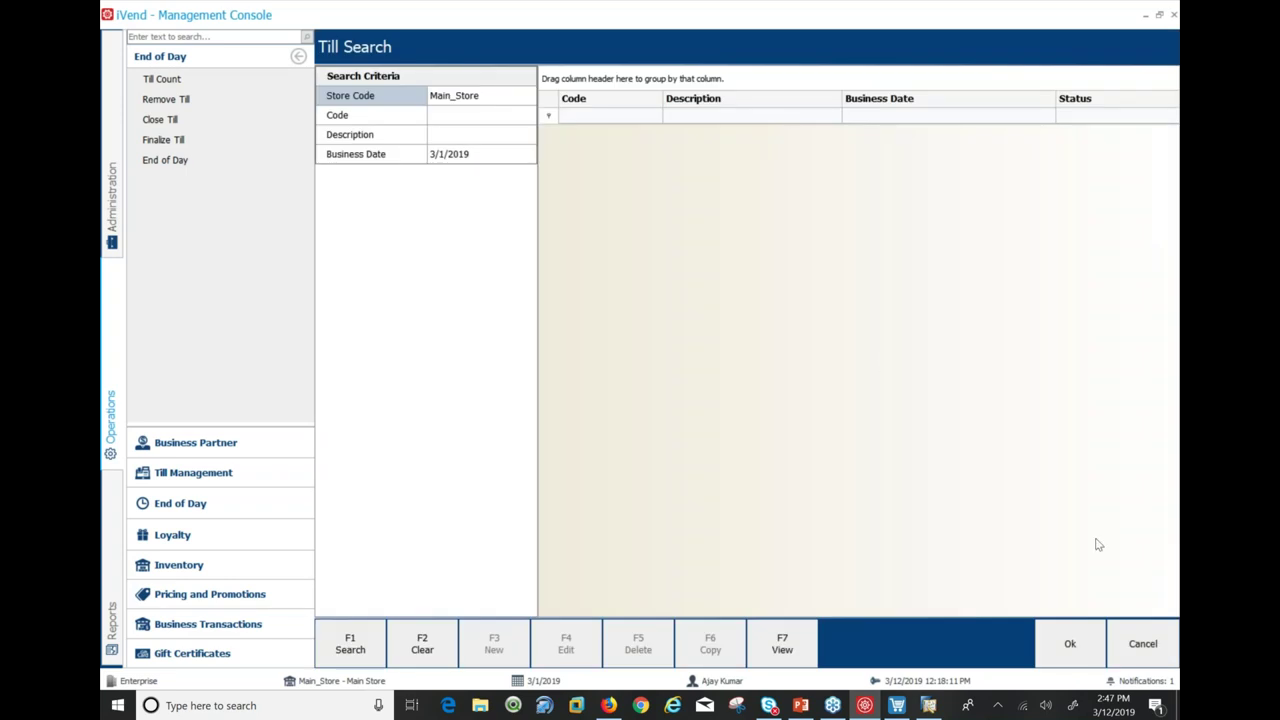
# - Cancel Till Search, confirm the POS terminal shutdown, and close the Management Console
pyautogui.click(1143, 643)
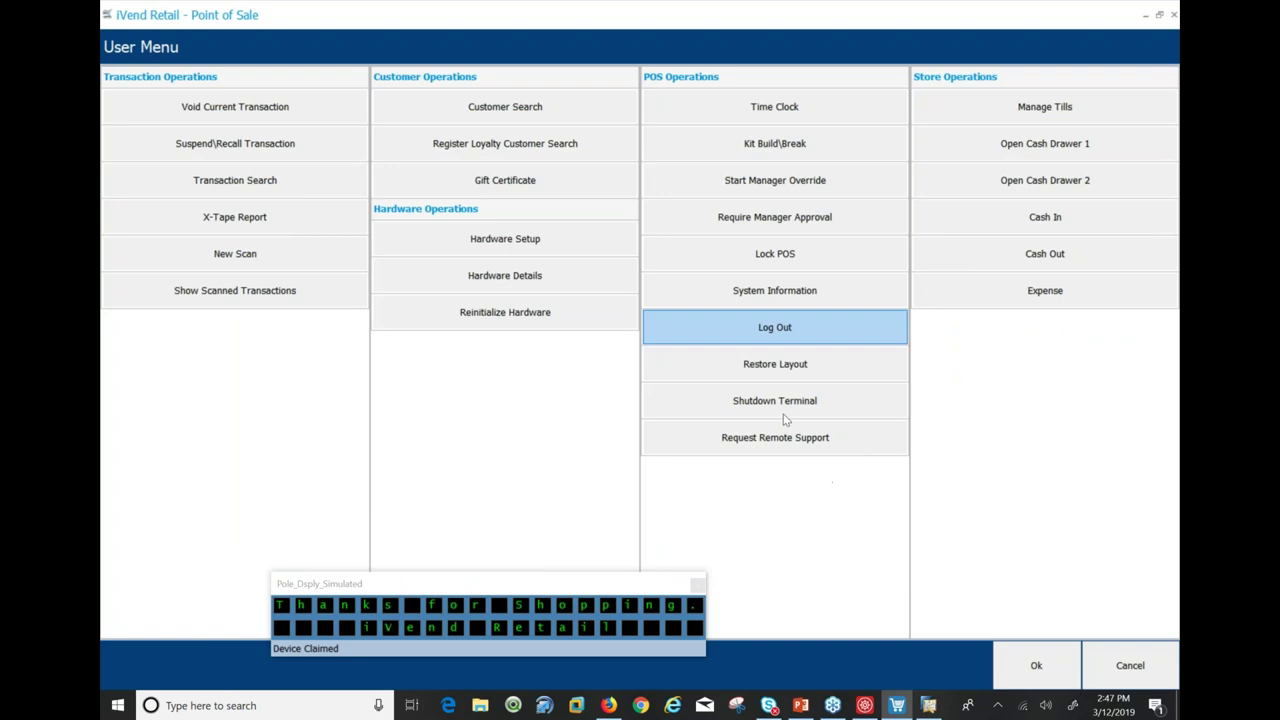
pyautogui.click(789, 400)
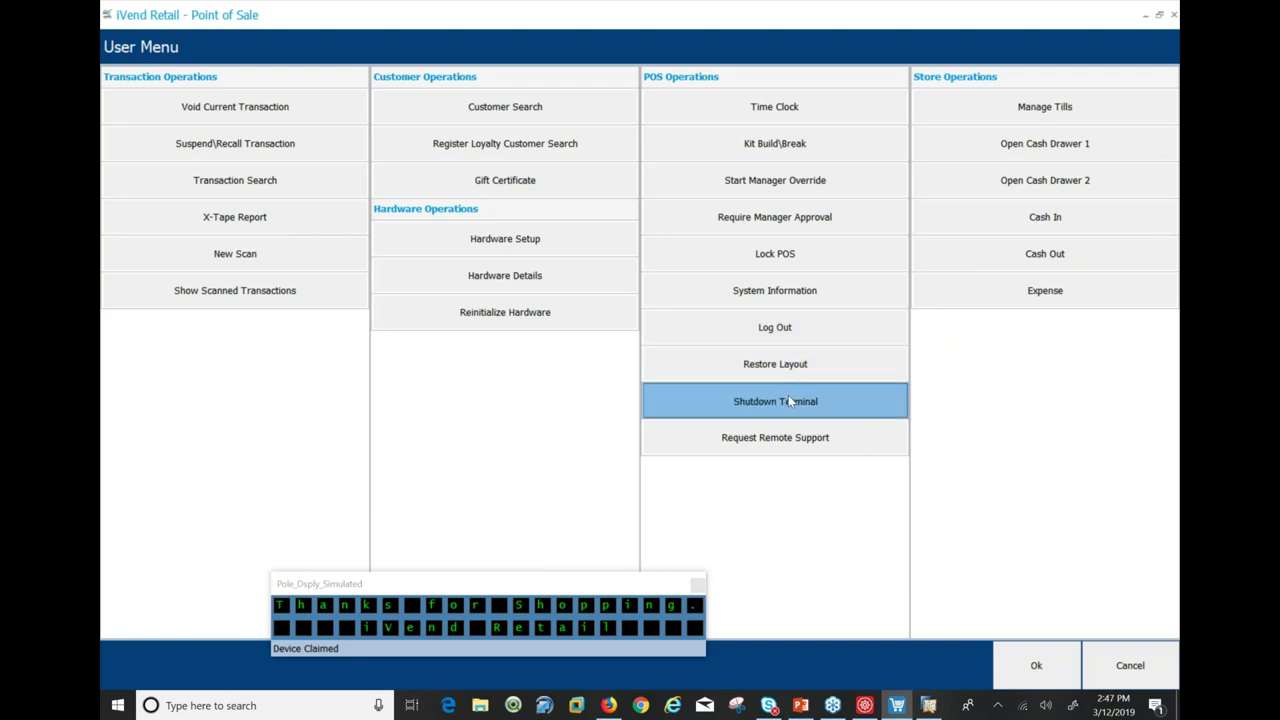
pyautogui.press('Return')
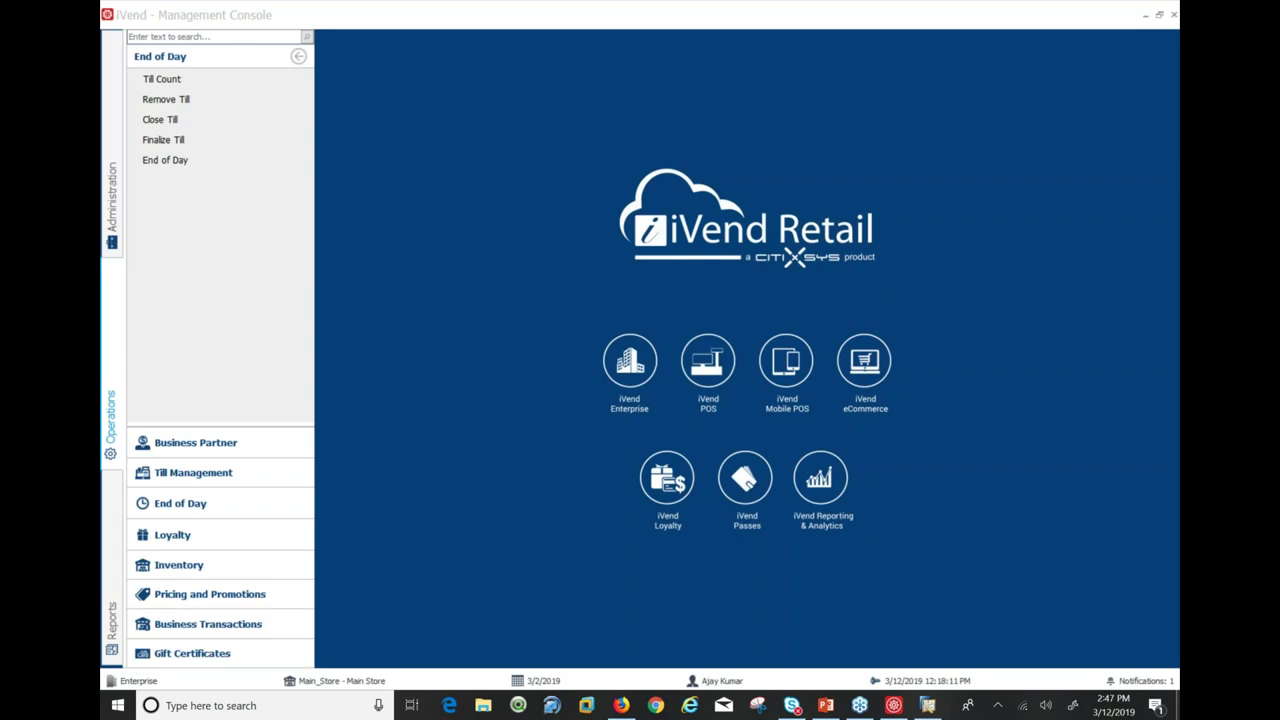
pyautogui.press('super+d')
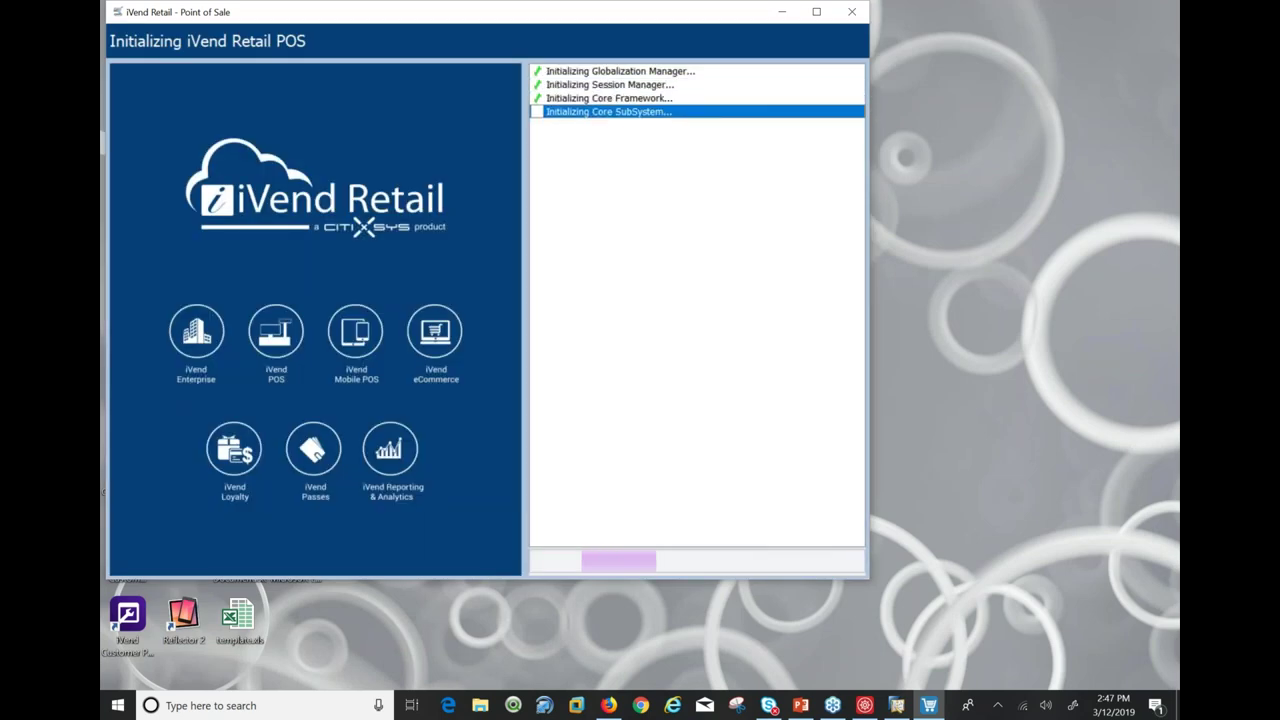
# - Maximize the POS window, log in with user name and password, and accept business date 3/2/2019
pyautogui.doubleClick(548, 14)
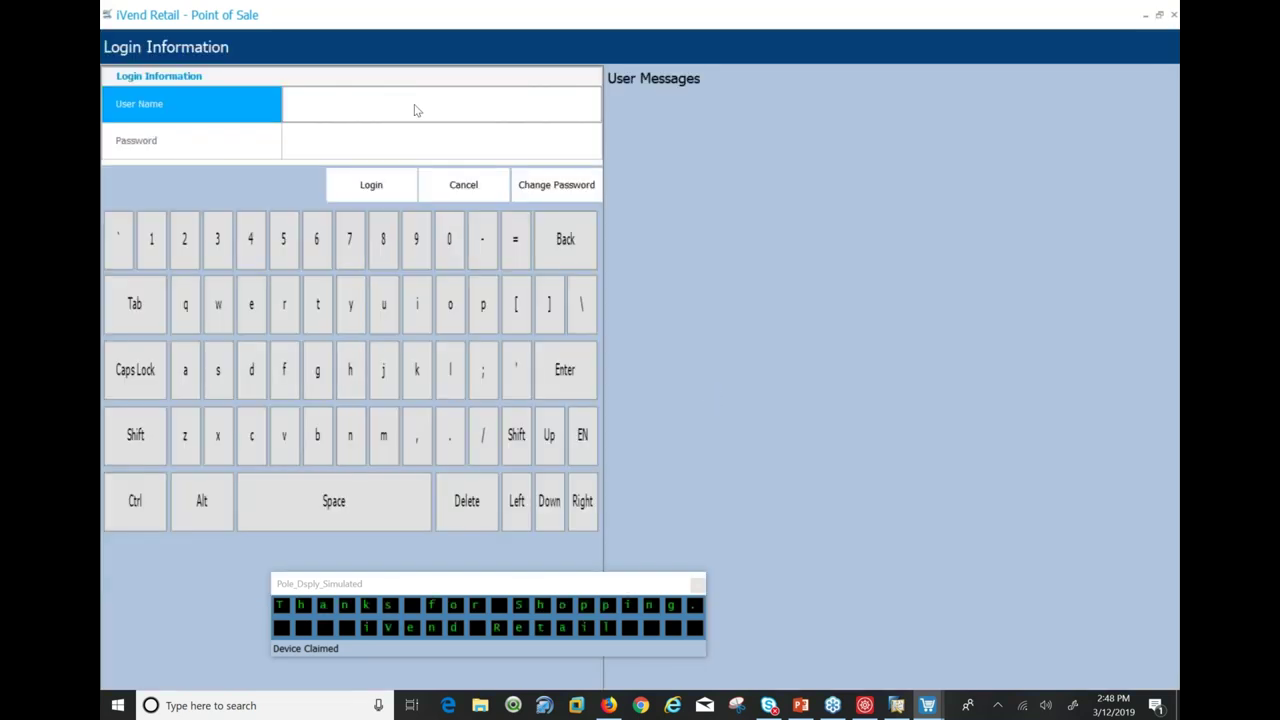
pyautogui.write('1')
pyautogui.click(408, 141)
pyautogui.write('********')
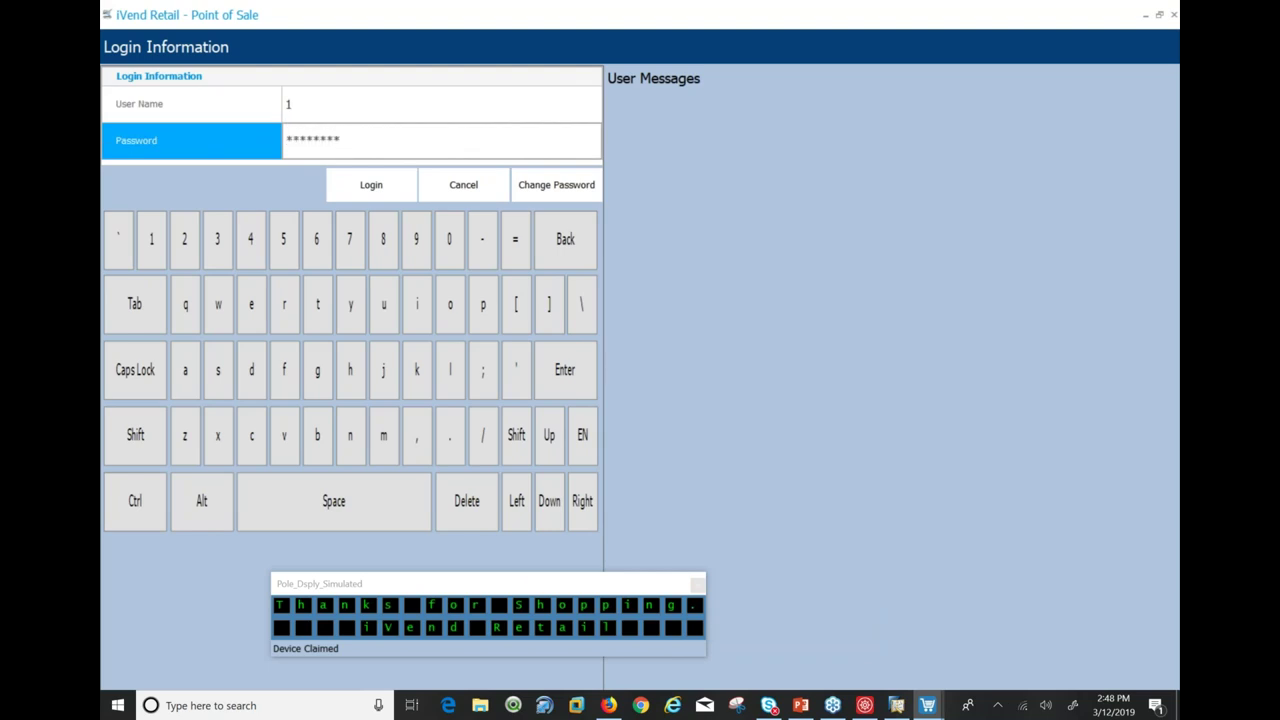
pyautogui.click(371, 192)
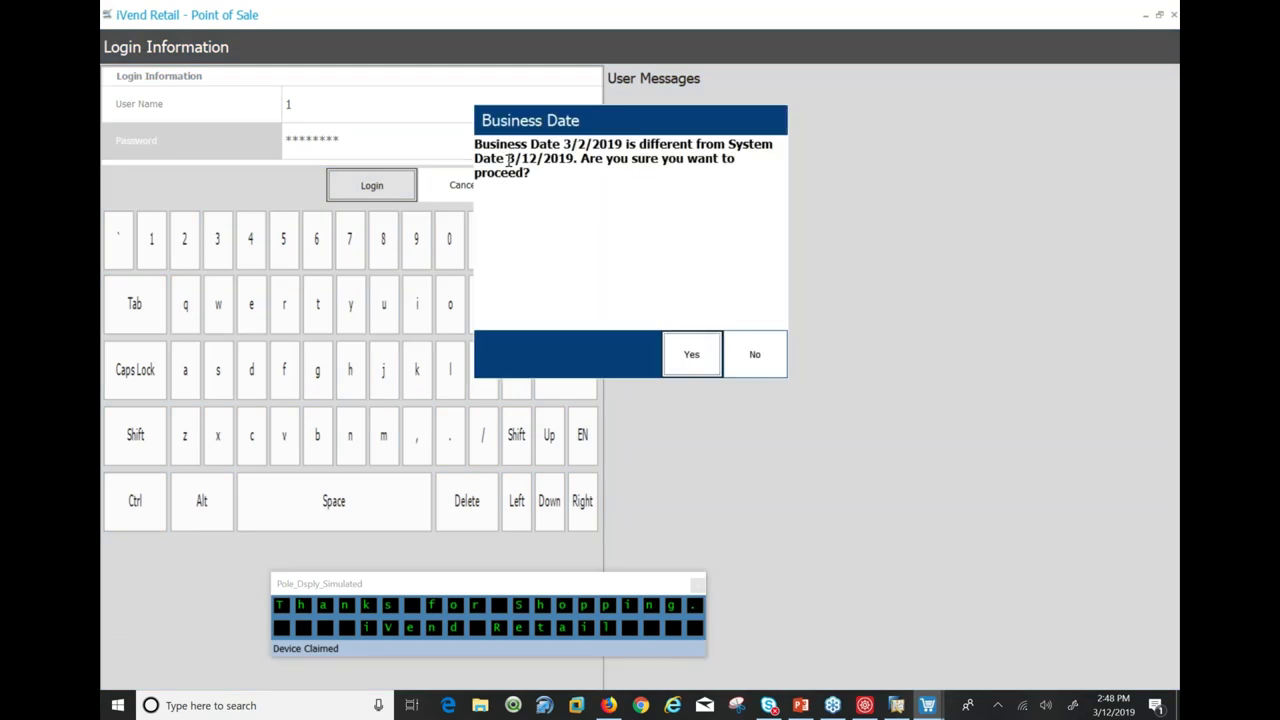
pyautogui.click(693, 355)
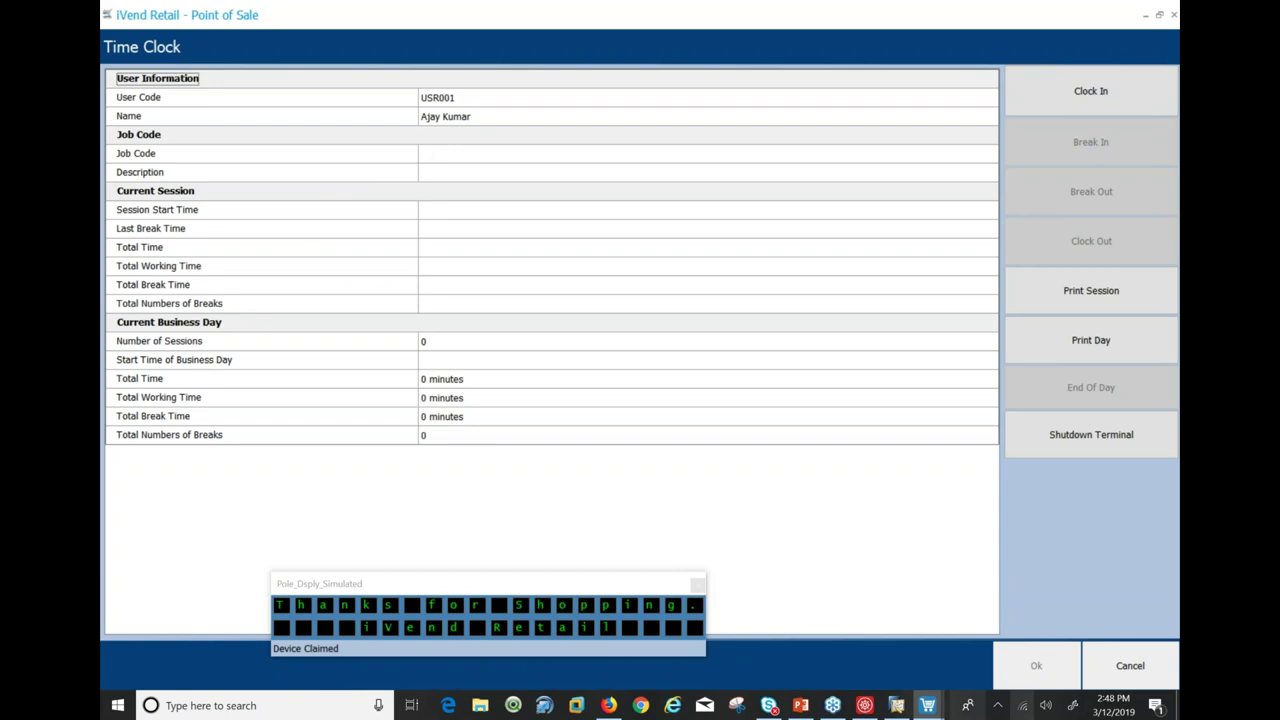
pyautogui.click(1091, 434)
# - Clock in, submit the zero opening till count, and decline printing the drawer count receipt
pyautogui.click(1075, 91)
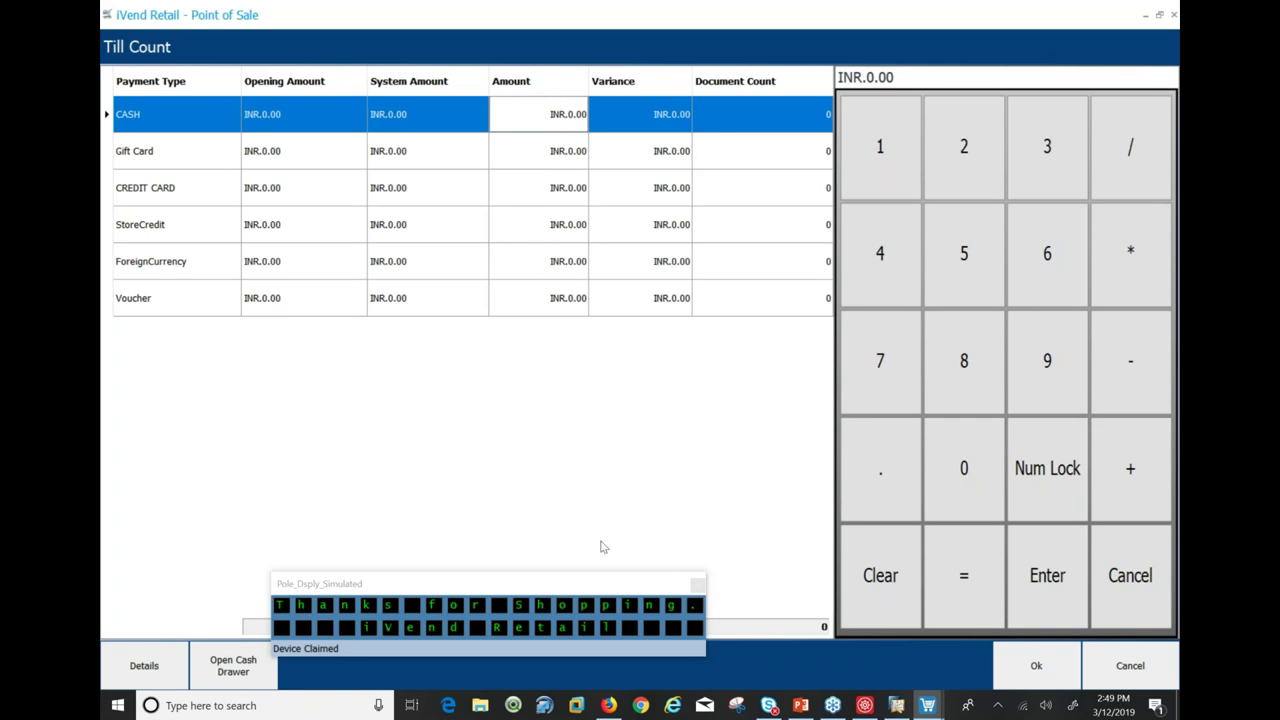
pyautogui.moveTo(589, 590); pyautogui.dragTo(472, 428)
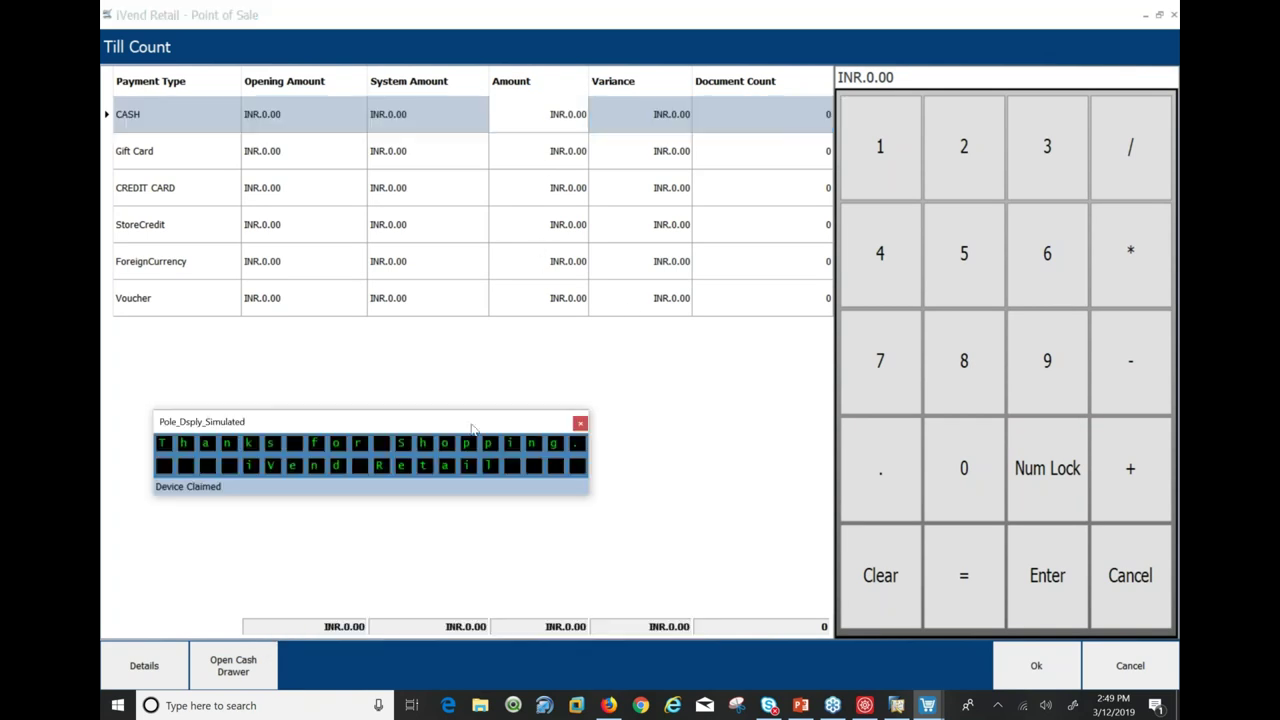
pyautogui.click(1040, 670)
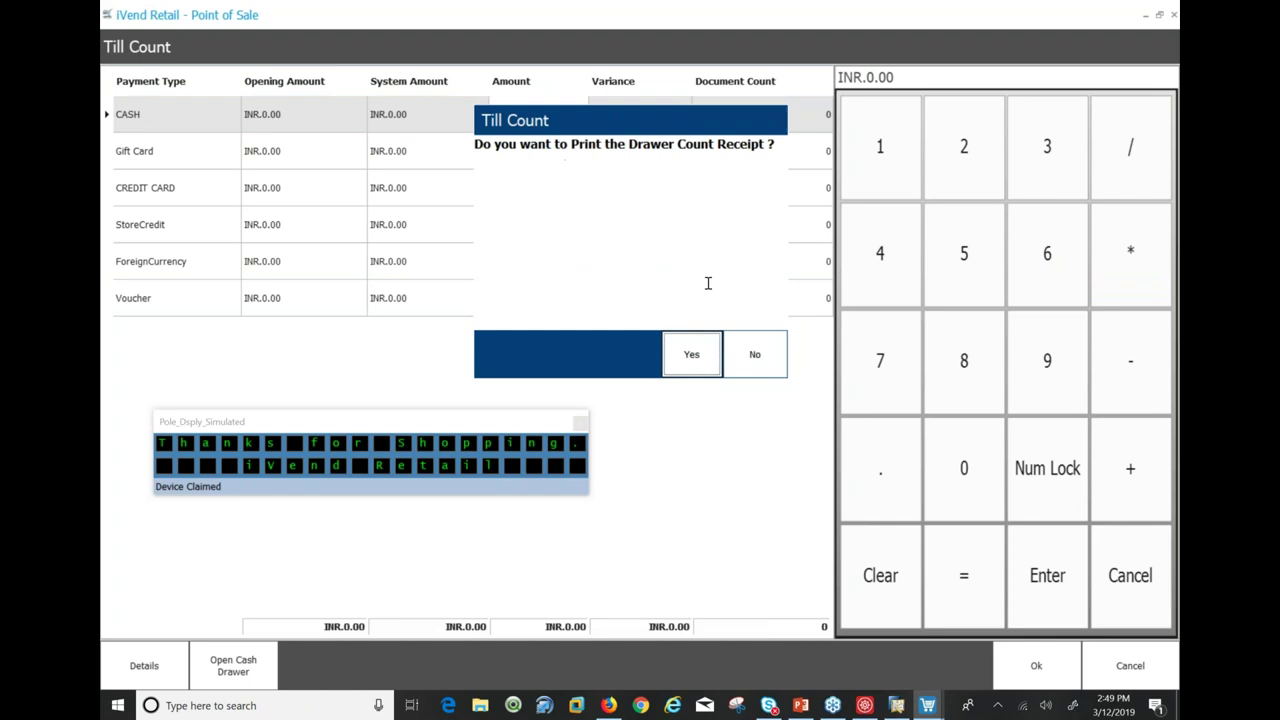
pyautogui.click(750, 354)
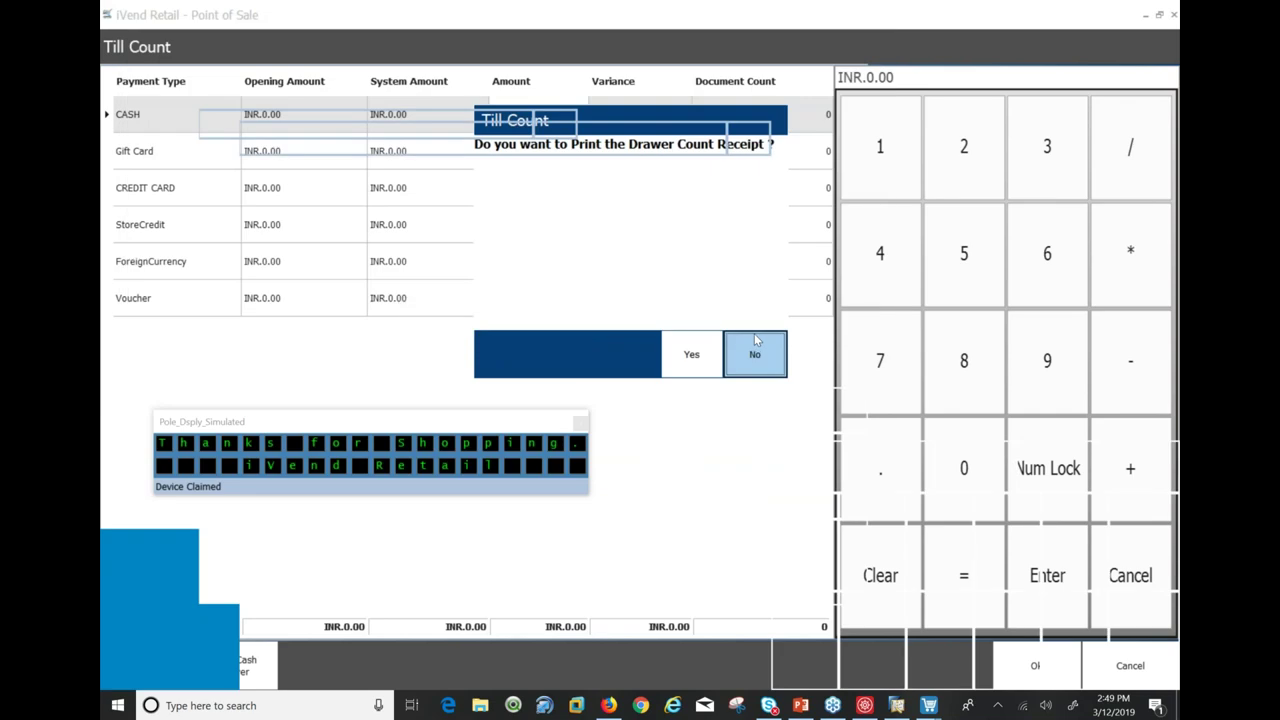
pyautogui.click(757, 350)
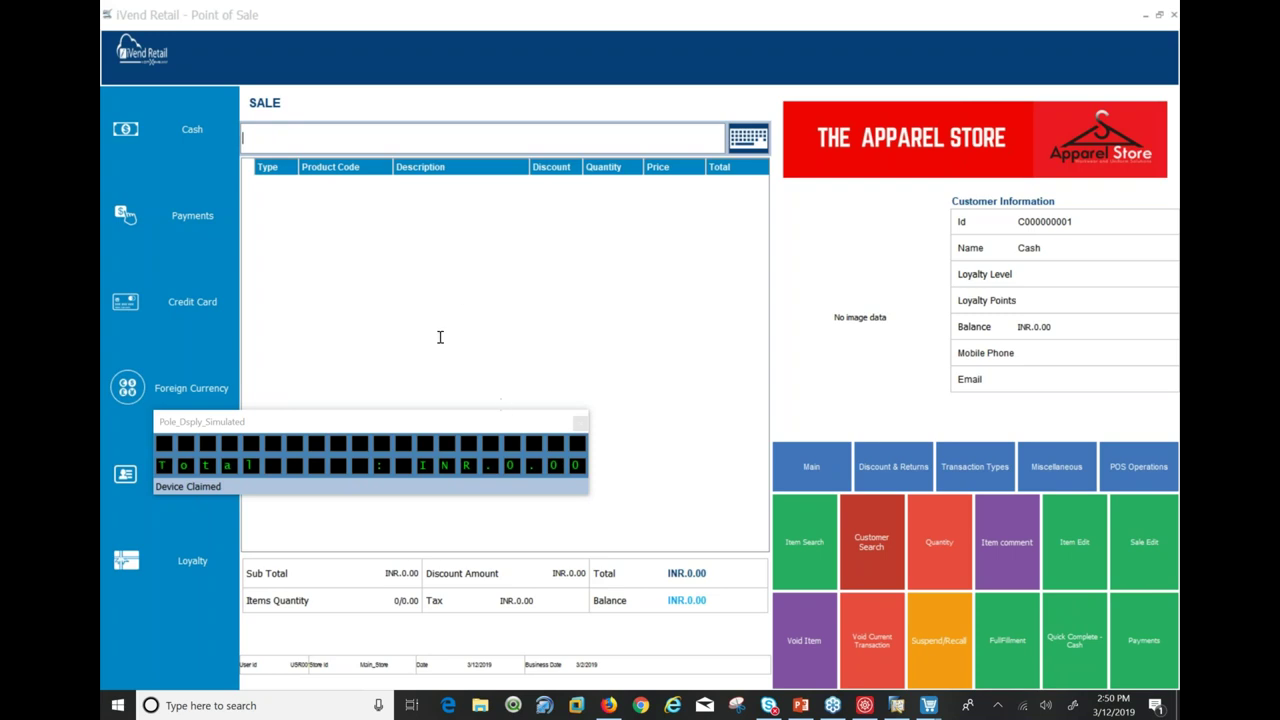
pyautogui.click(912, 288)
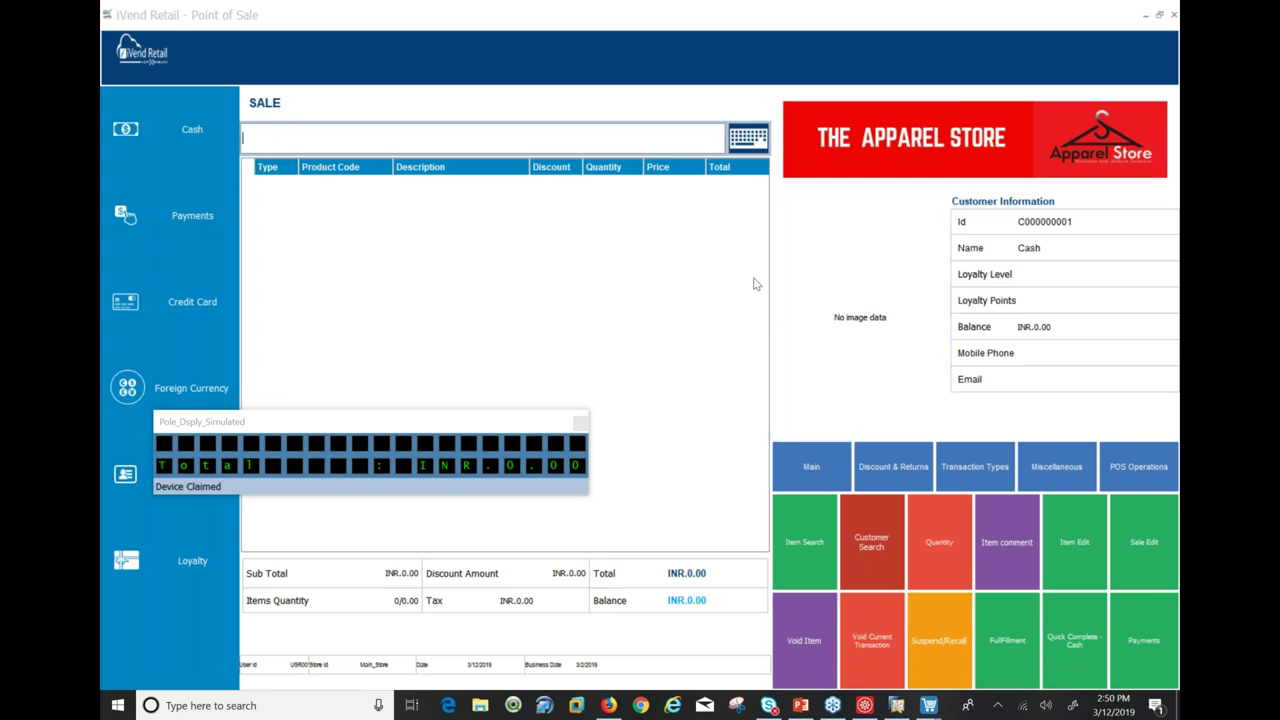